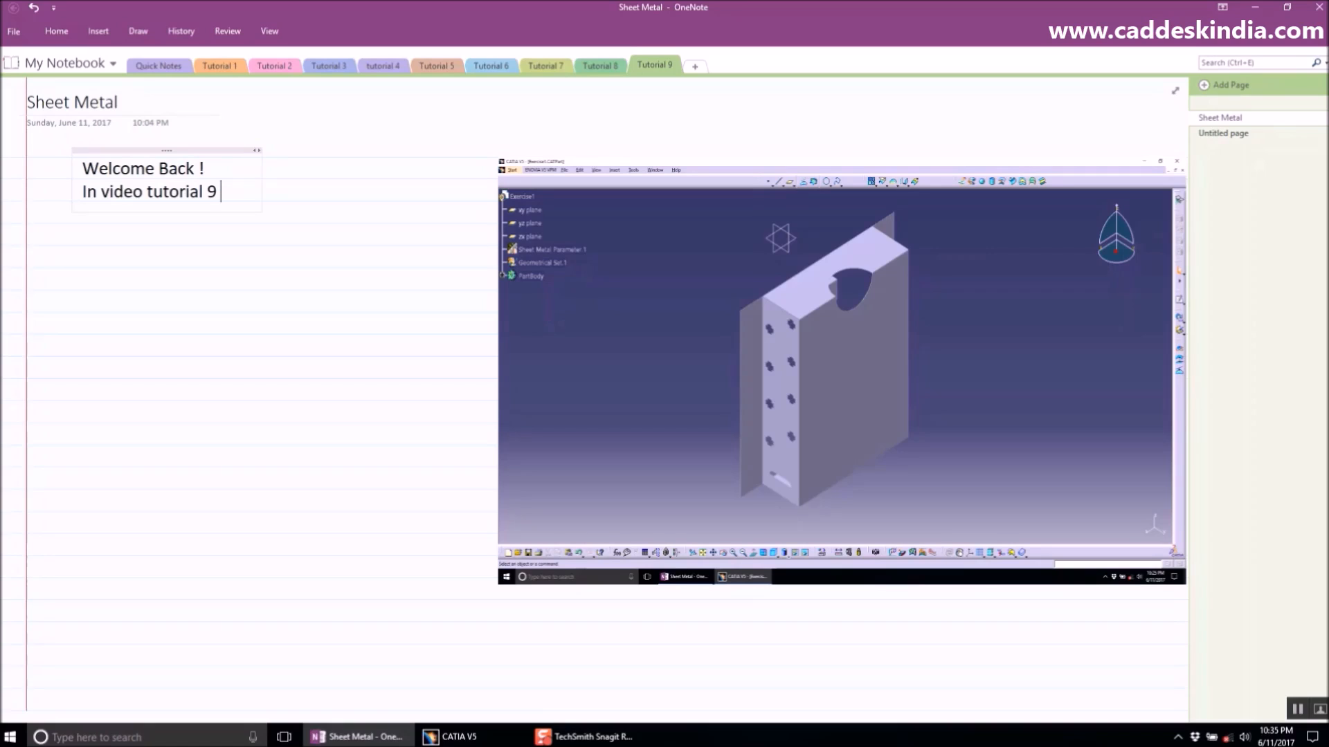
- Continue the intro note with "In video tutorial 9, we will have the idea of following commands -"
{"action": "type", "text": ", we will have t"}
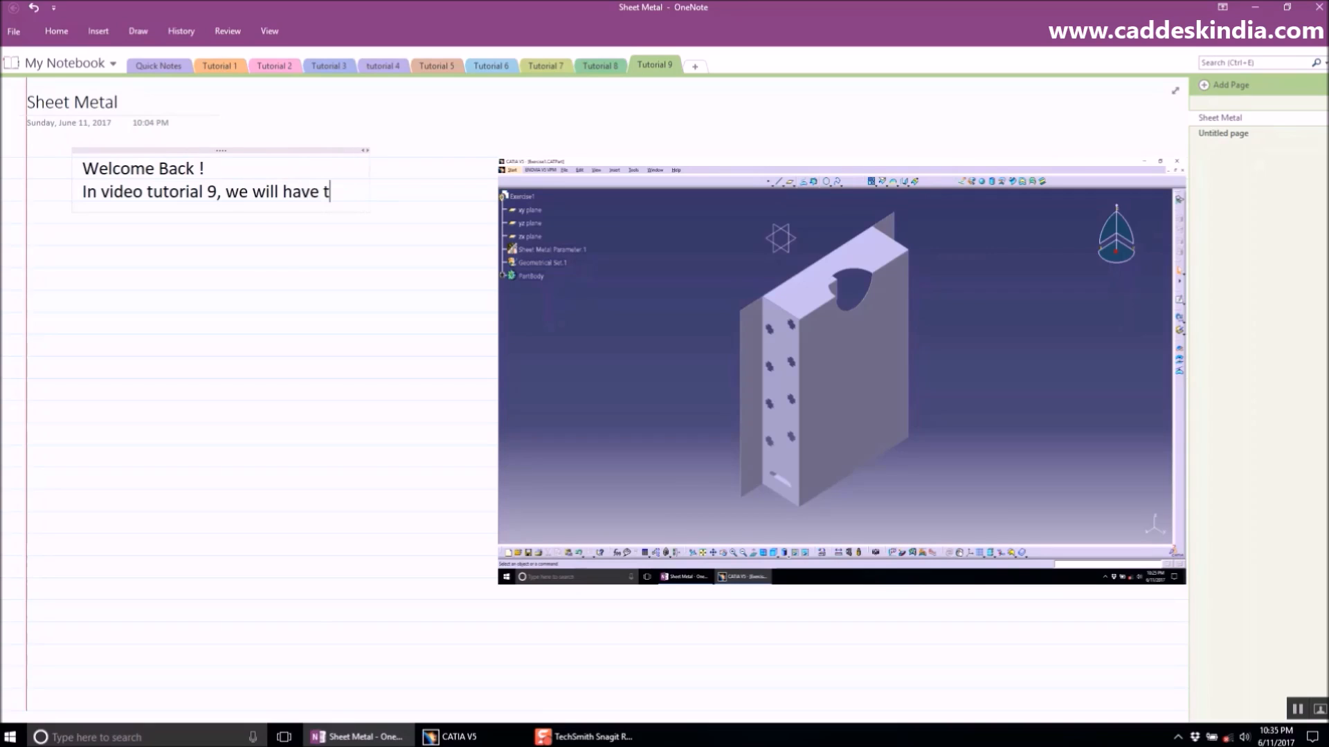
{"action": "type", "text": "he idea o"}
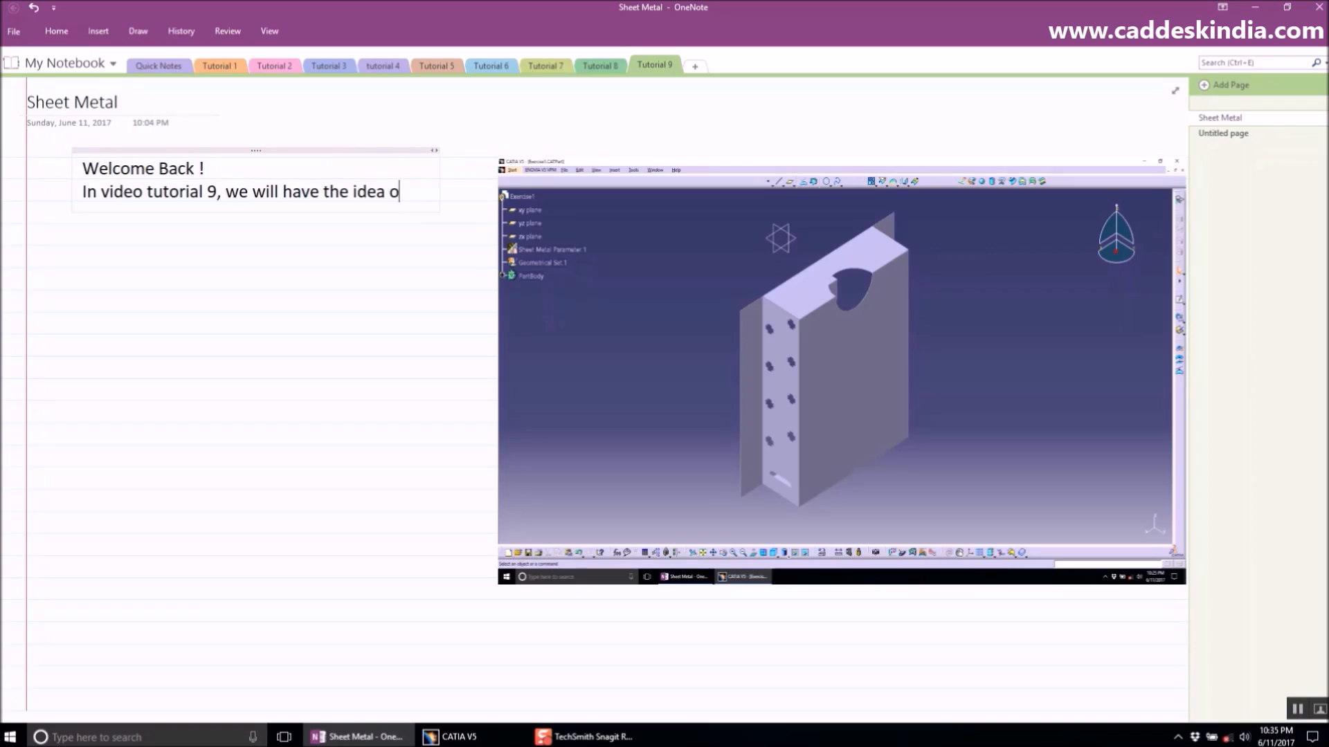
{"action": "type", "text": "f followin"}
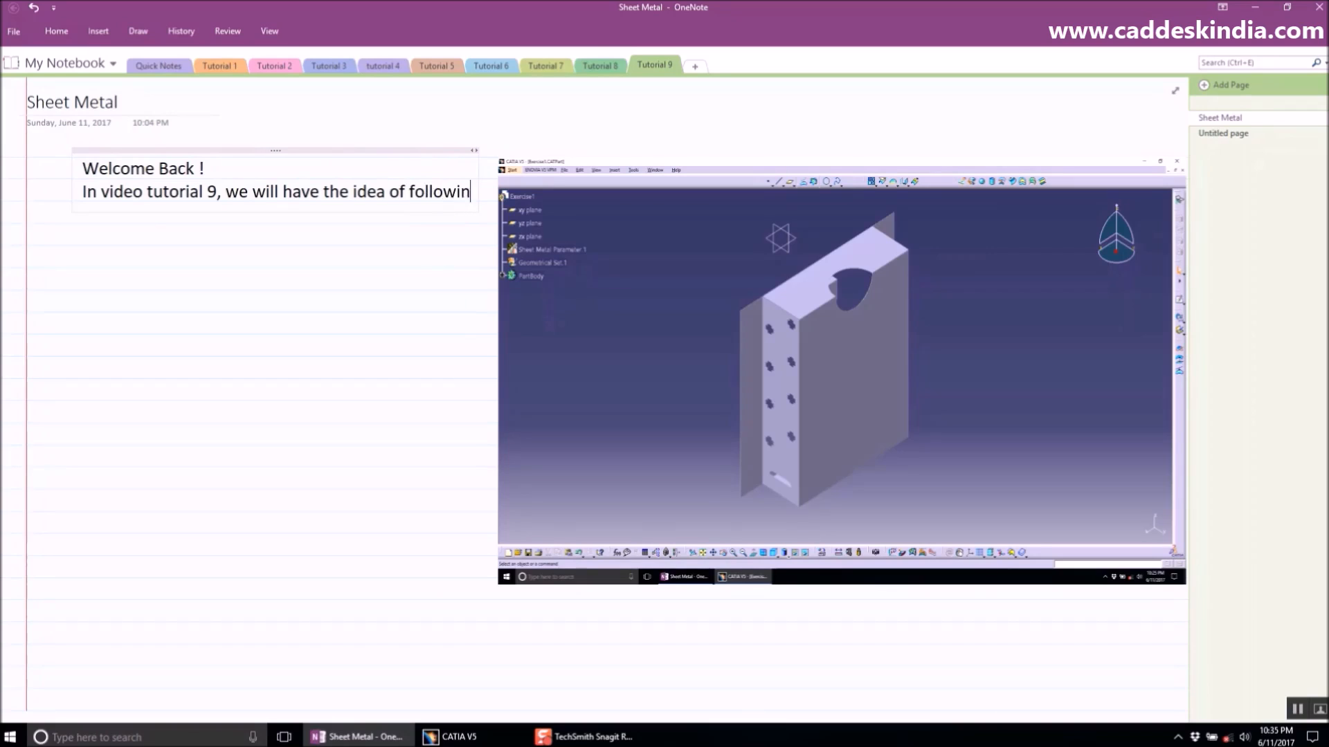
{"action": "type", "text": "g commands -"}
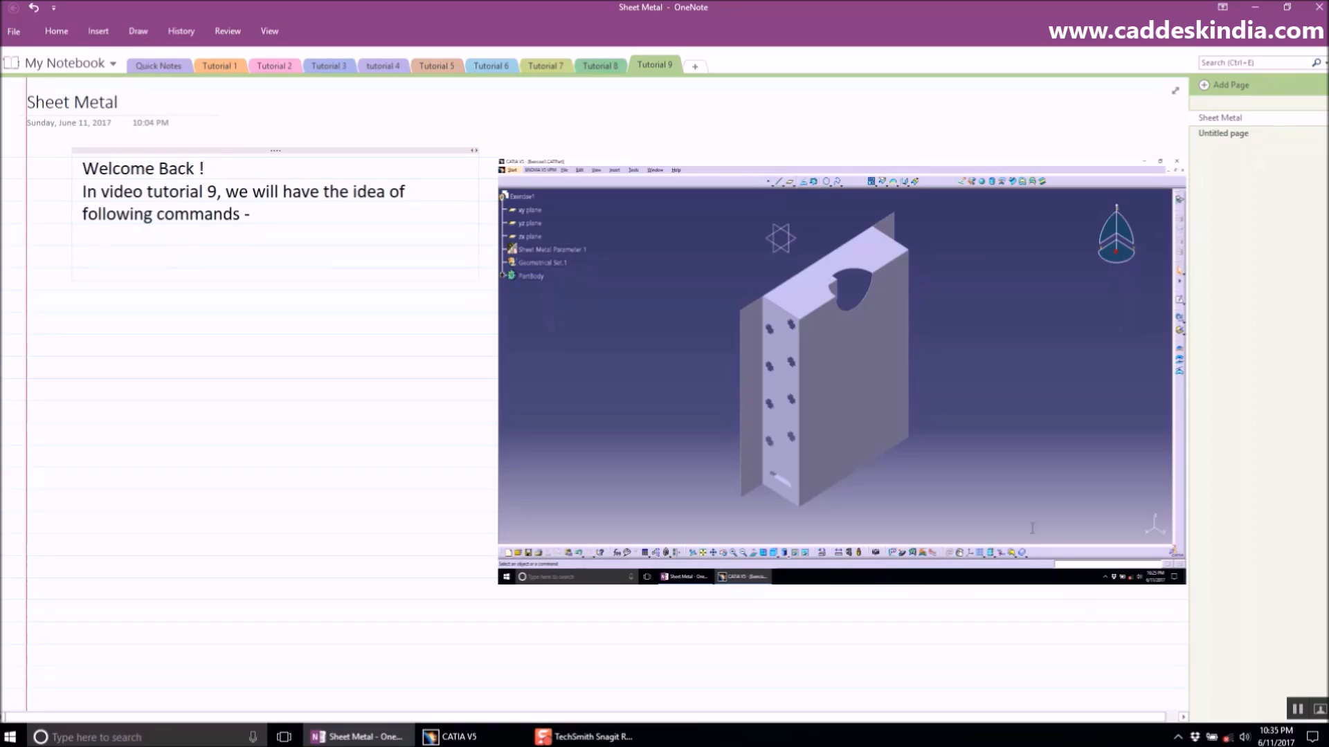
- Start a bulleted list under the intro with Sheet metal parameter, Wall, and Bend from Flat
{"action": "left_click", "coordinate": [1296, 710]}
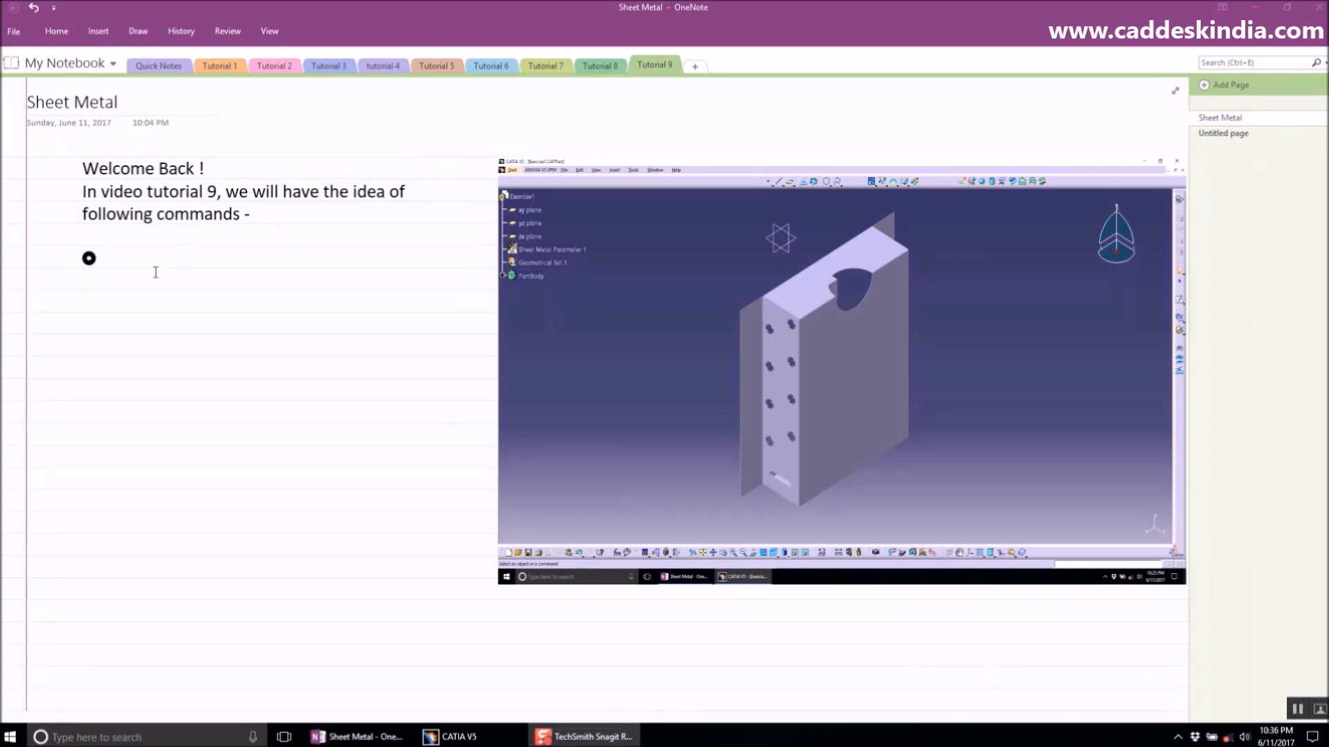
{"action": "left_click", "coordinate": [135, 263]}
{"action": "type", "text": "Sheet metal "}
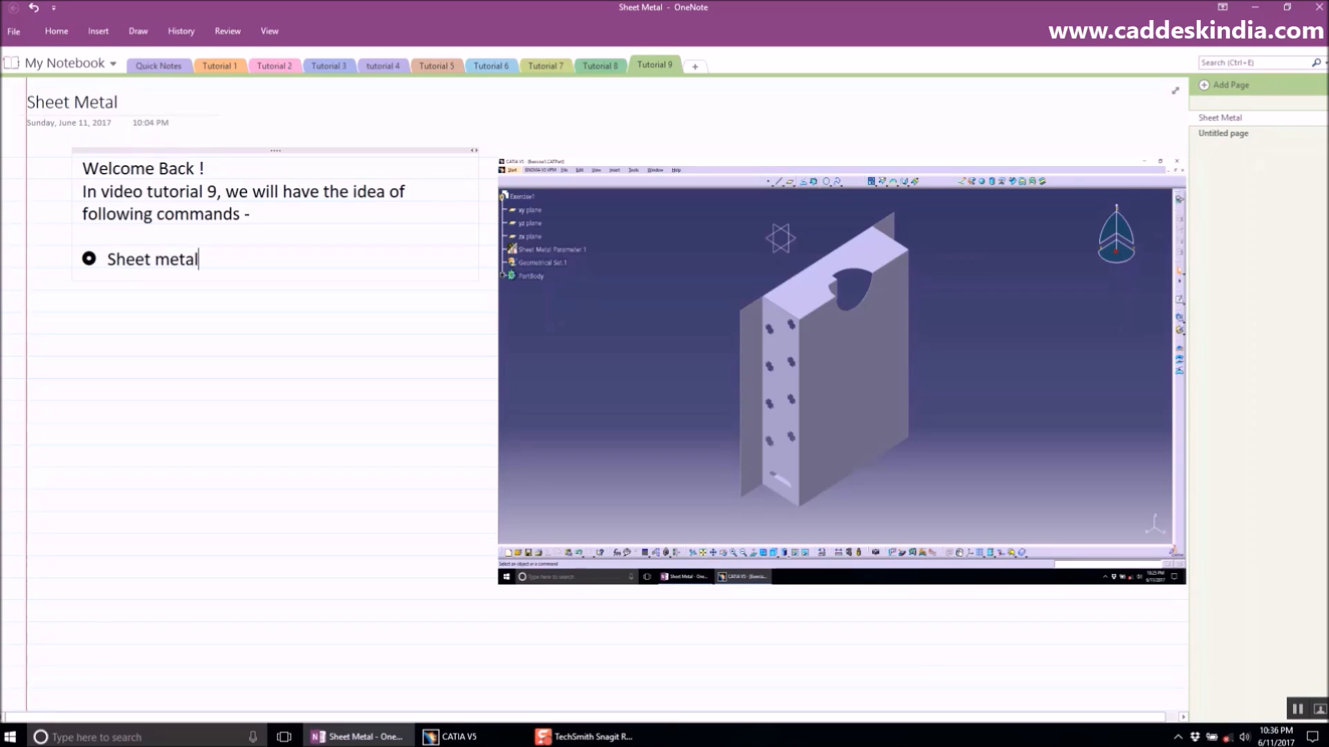
{"action": "type", "text": "parameter"}
{"action": "key", "text": "Return"}
{"action": "type", "text": "Wall"}
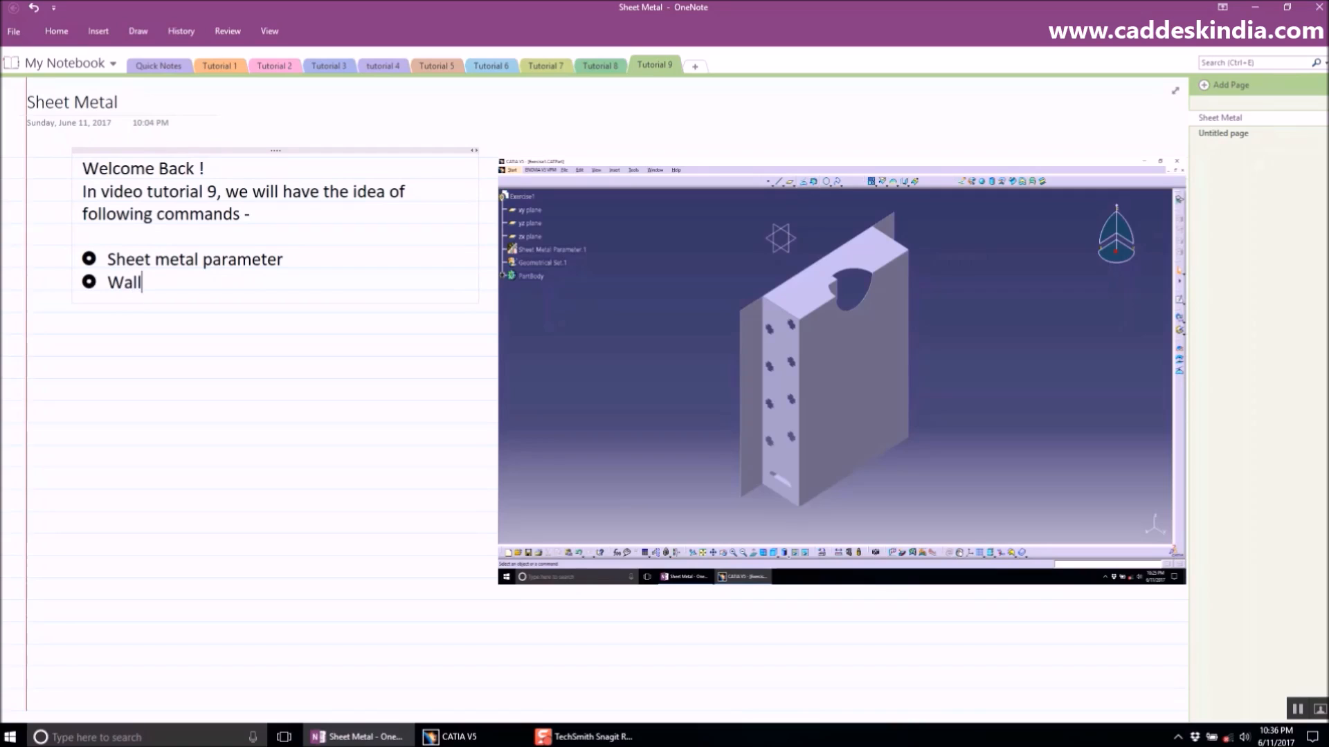
{"action": "key", "text": "Return"}
{"action": "type", "text": "Bend from Flat"}
{"action": "key", "text": "Return"}
- Add bullets Wall on edge, Unfolding, Cut out, and Rectangular Pattern to the list
{"action": "type", "text": "W"}
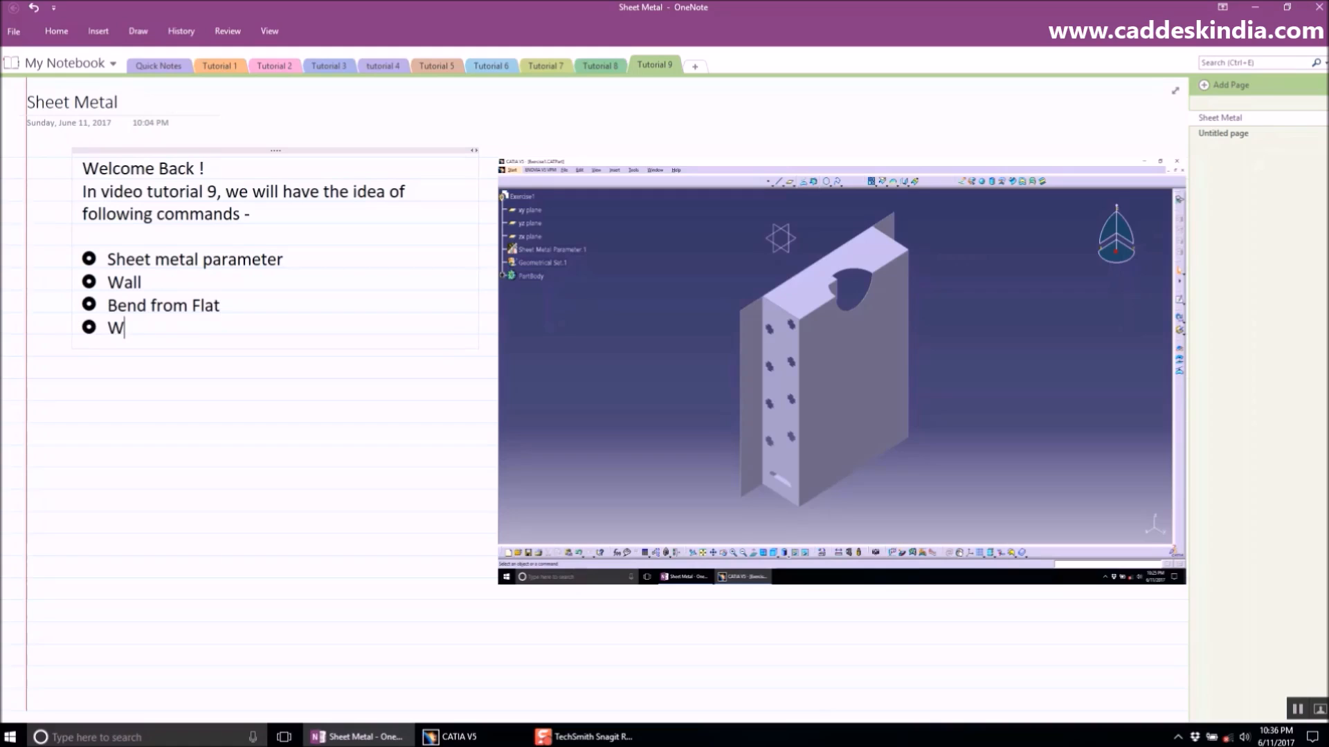
{"action": "type", "text": "all on edge"}
{"action": "key", "text": "Return"}
{"action": "type", "text": "Unfor"}
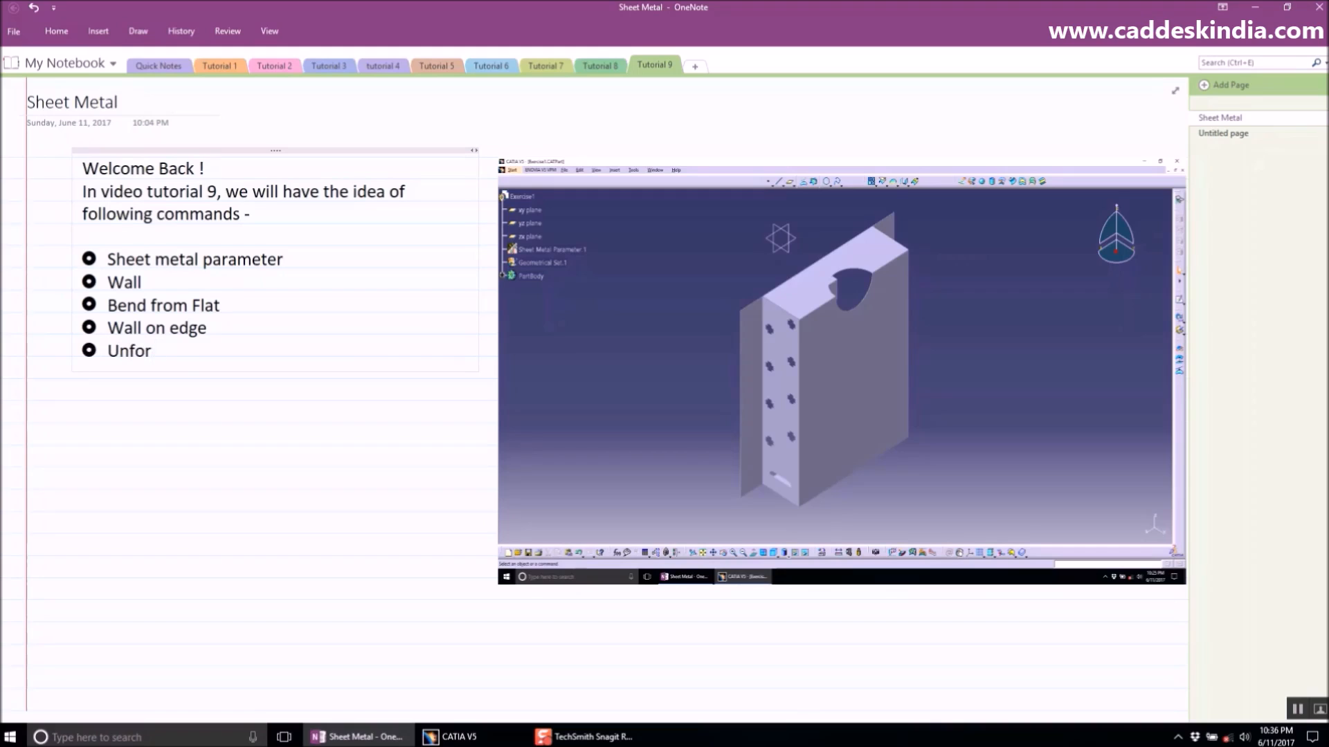
{"action": "type", "text": "llding"}
{"action": "key", "text": "Return"}
{"action": "type", "text": "Cut out"}
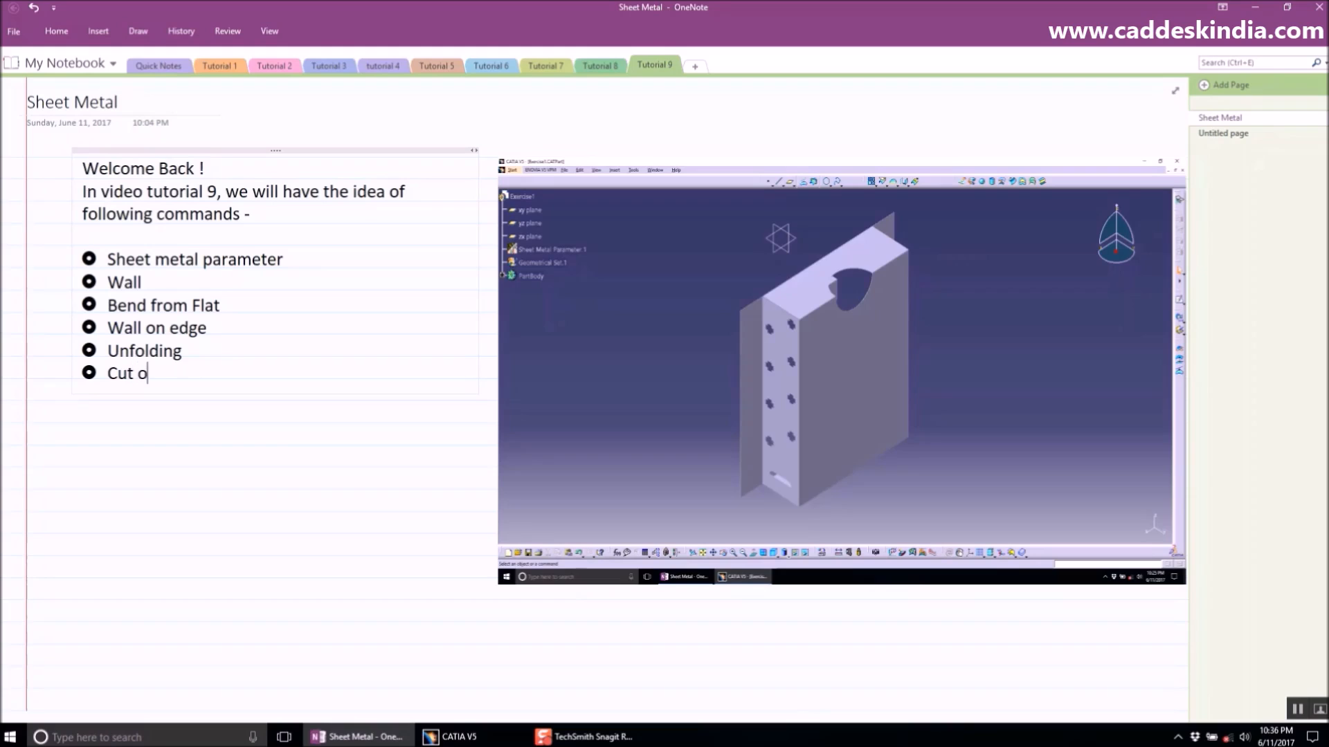
{"action": "key", "text": "Return"}
{"action": "type", "text": "Redta"}
{"action": "key", "text": "BackSpace"}
{"action": "key", "text": "BackSpace"}
{"action": "key", "text": "BackSpace"}
{"action": "type", "text": "ctangular"}
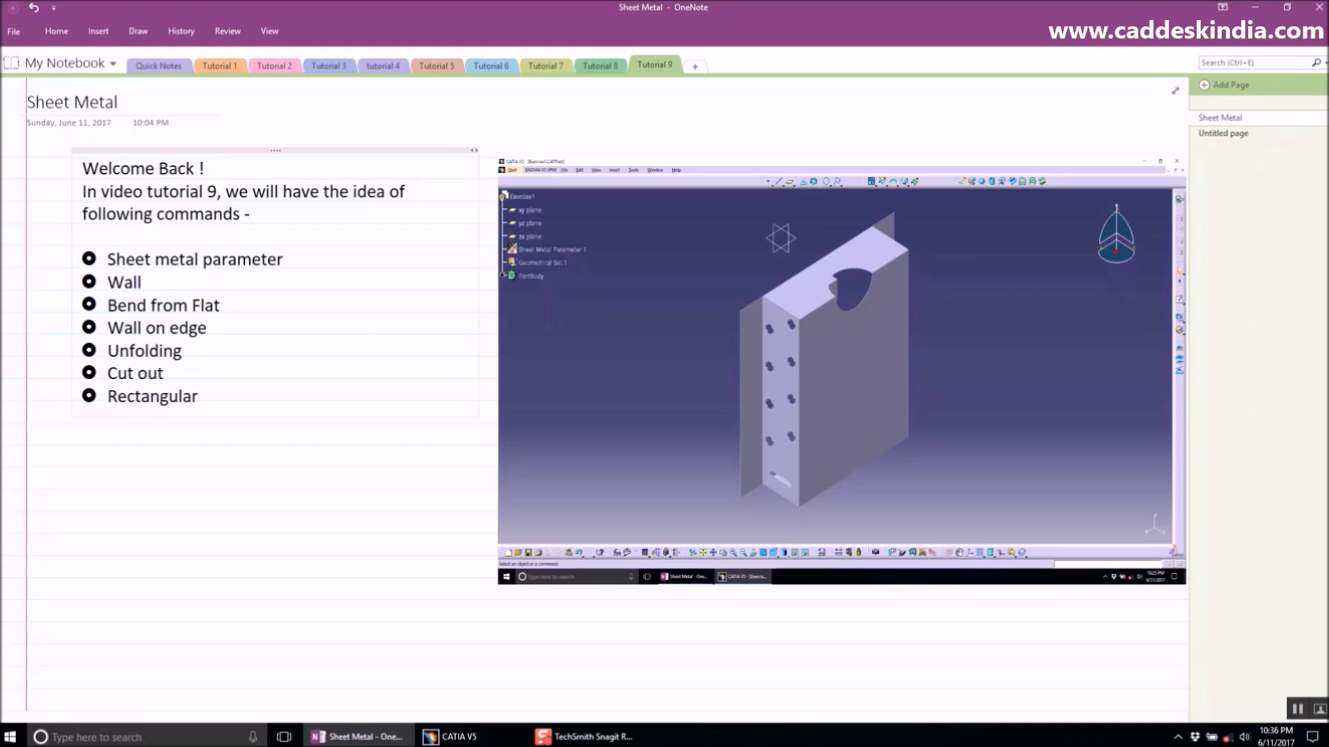
{"action": "type", "text": " Pattern"}
- Add the final bullets Mirror and Folding. to the command list
{"action": "key", "text": "Return"}
{"action": "type", "text": "Mirror"}
{"action": "key", "text": "Return"}
{"action": "type", "text": "fo"}
{"action": "key", "text": "BackSpace"}
{"action": "key", "text": "BackSpace"}
{"action": "type", "text": "Folding."}
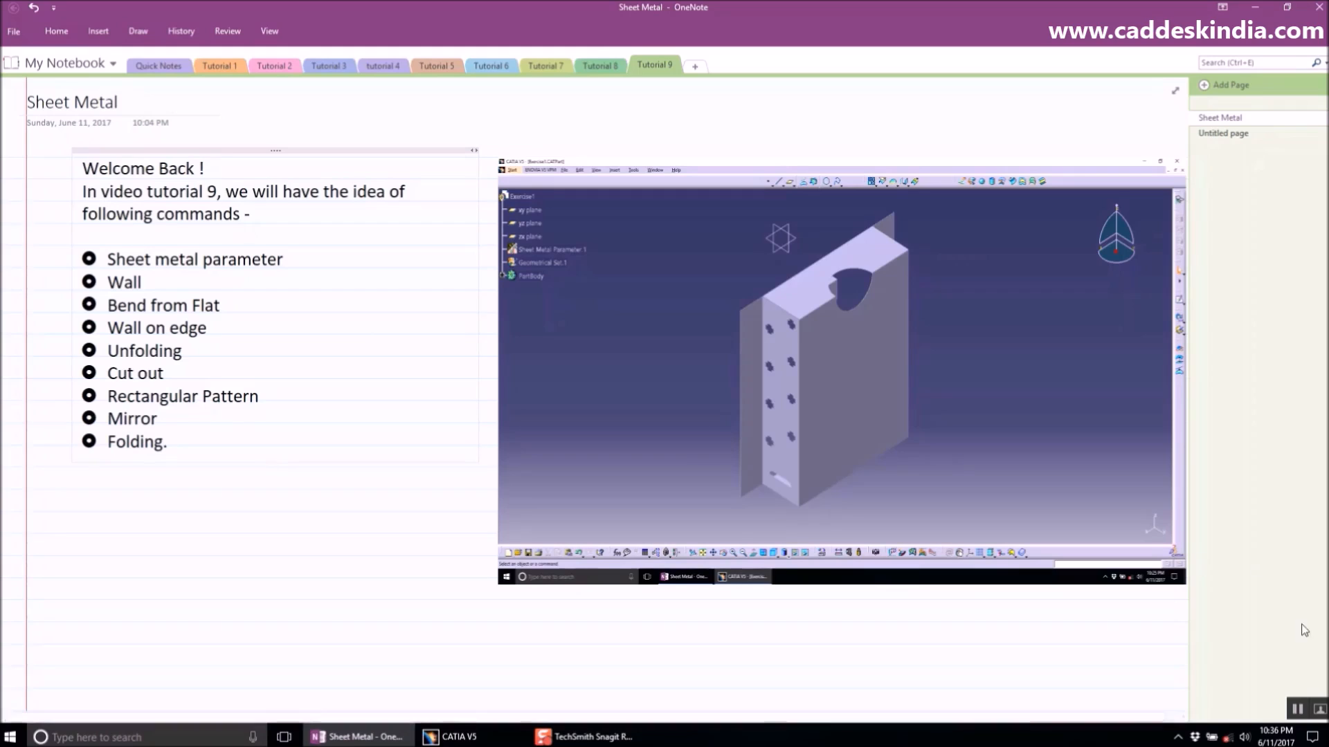
- Below the list, type "Now let's launch CATIA V5 and see the effects of all these commands in"
{"action": "left_click", "coordinate": [1298, 708]}
{"action": "left_click", "coordinate": [99, 482]}
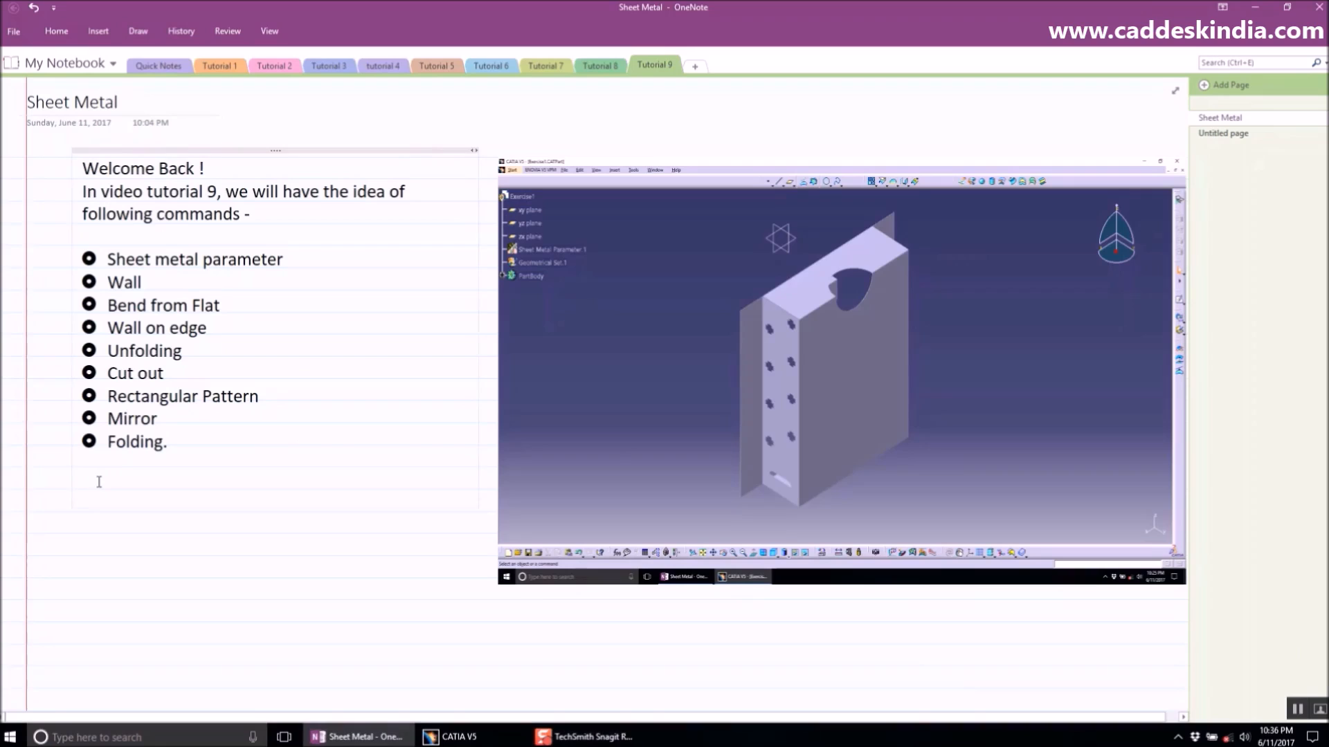
{"action": "type", "text": "Now let's launch CATIA V"}
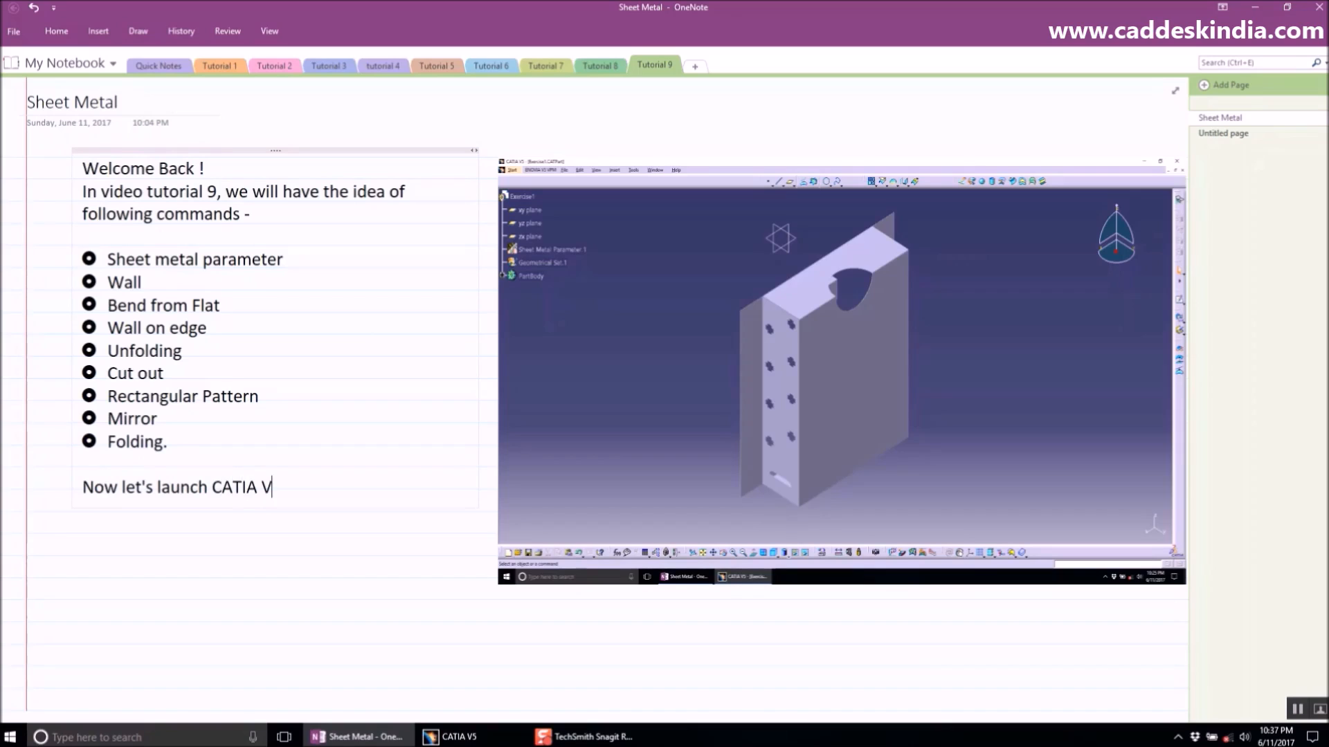
{"action": "type", "text": "5 and see the effec"}
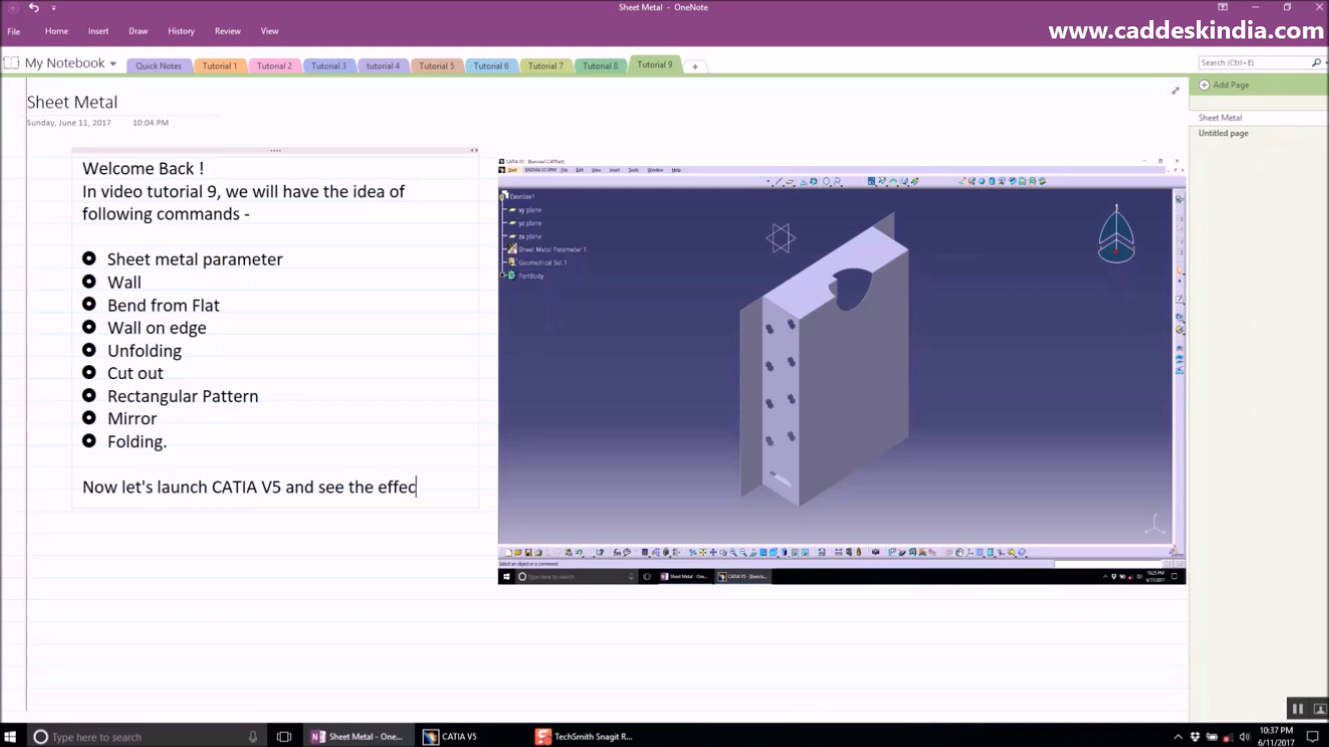
{"action": "type", "text": "ts of all these commands in "}
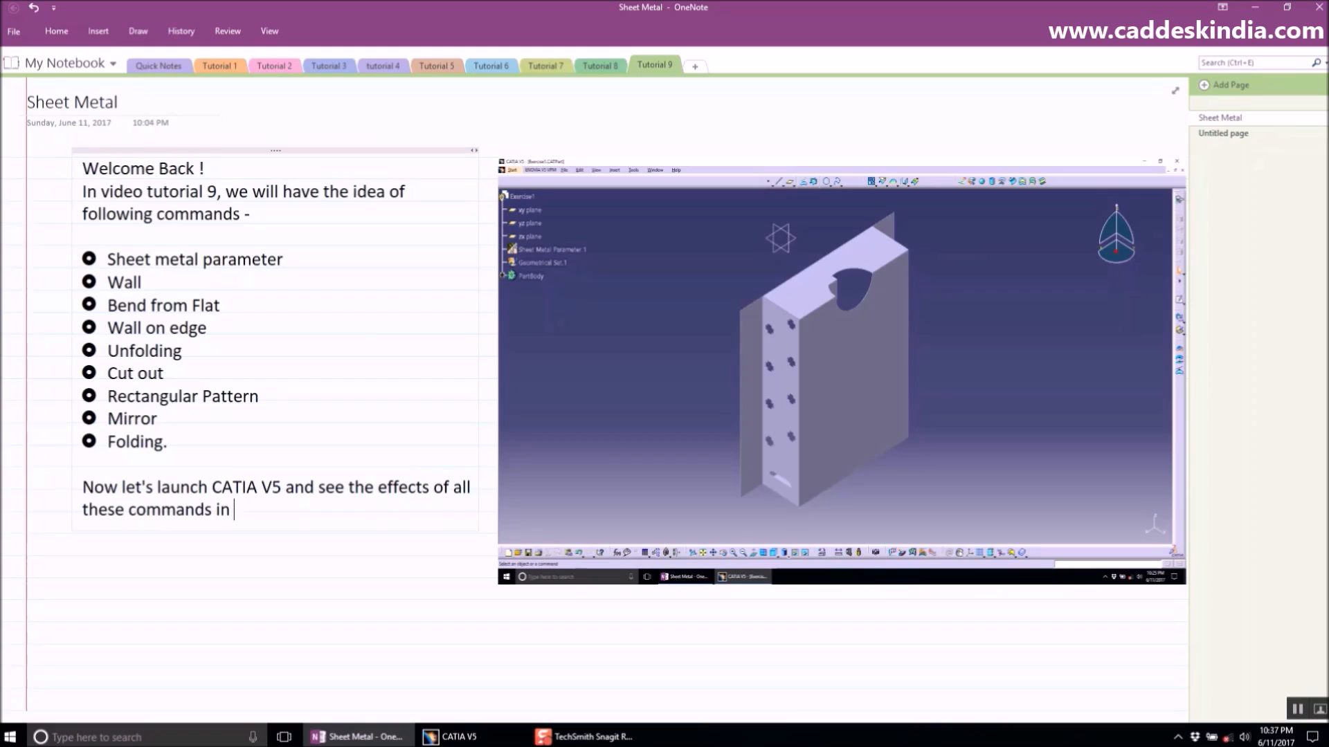
{"action": "type", "text": "Sheet m"}
- Finish the closing sentence with "Generative sheet metal workbench."
{"action": "key", "text": "BackSpace"}
{"action": "type", "text": "metal workb"}
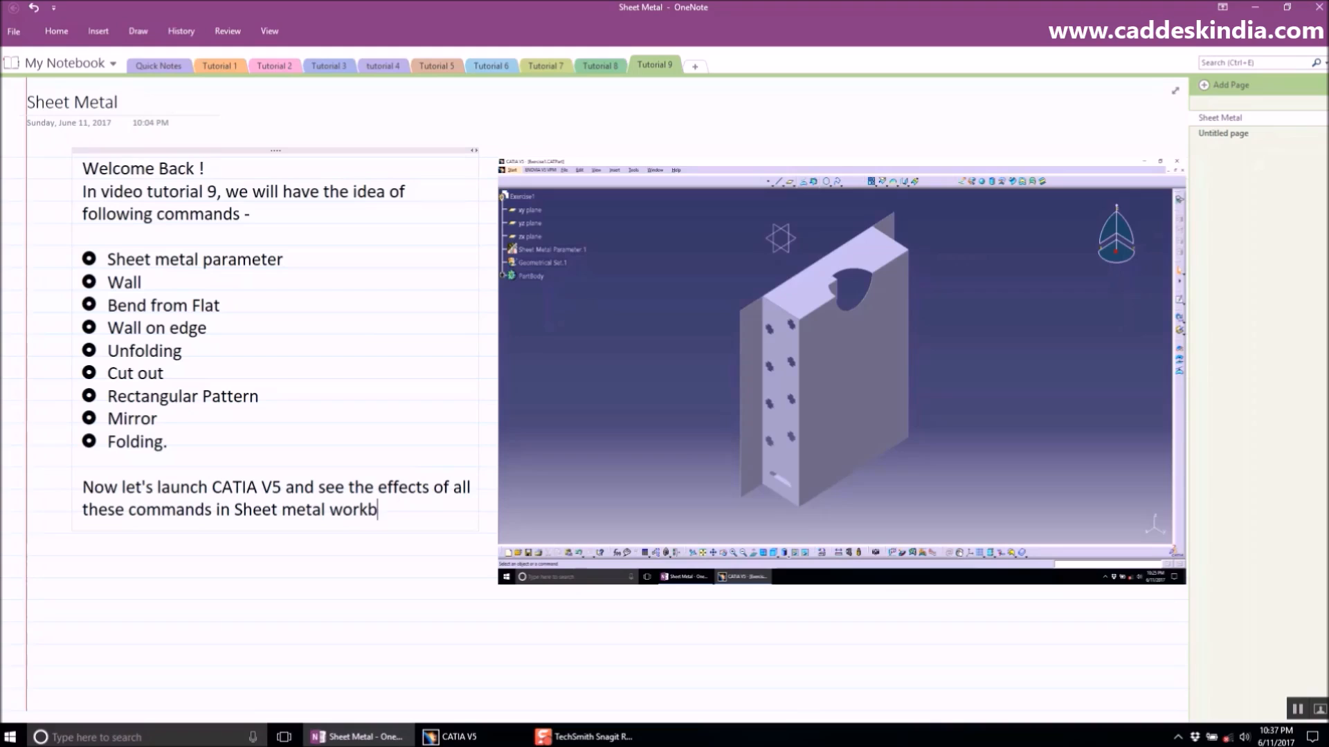
{"action": "key", "text": "BackSpace"}
{"action": "key", "text": "BackSpace"}
{"action": "key", "text": "BackSpace"}
{"action": "key", "text": "BackSpace"}
{"action": "key", "text": "BackSpace"}
{"action": "key", "text": "BackSpace"}
{"action": "key", "text": "BackSpace"}
{"action": "key", "text": "BackSpace"}
{"action": "key", "text": "BackSpace"}
{"action": "key", "text": "BackSpace"}
{"action": "key", "text": "BackSpace"}
{"action": "key", "text": "BackSpace"}
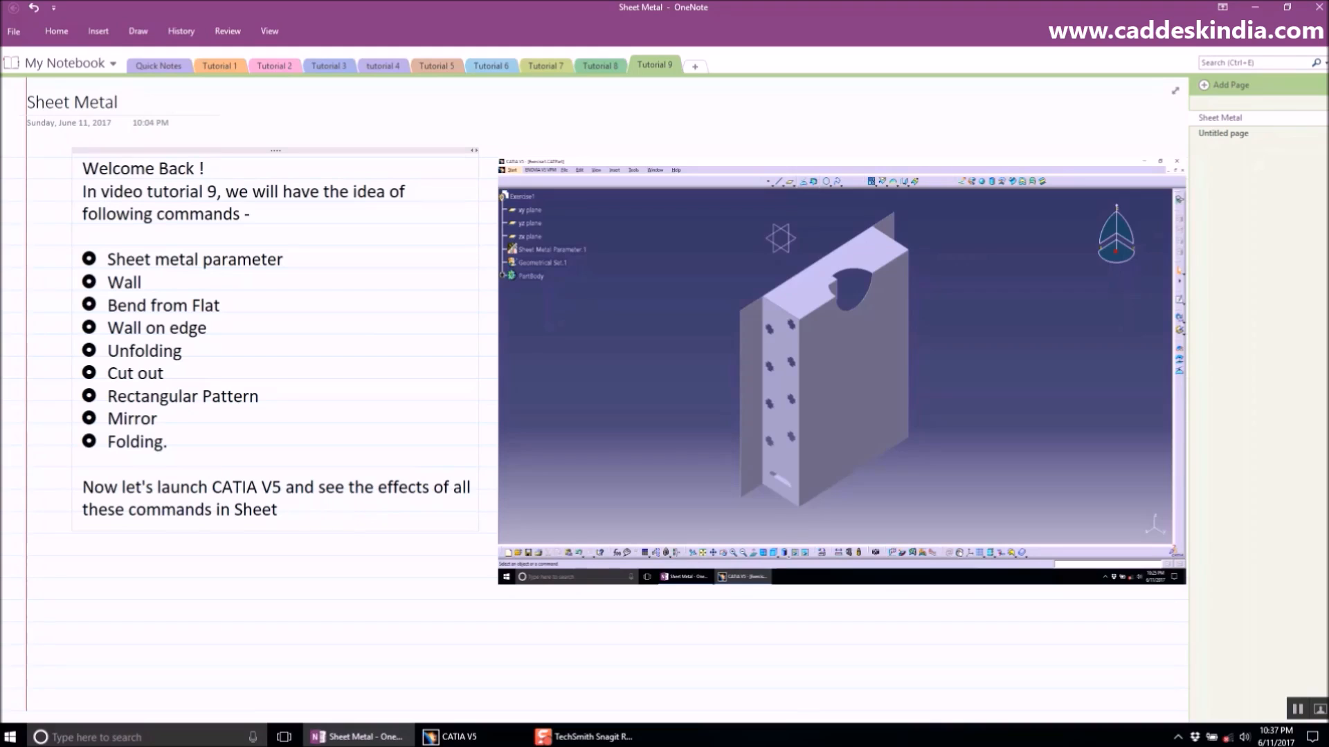
{"action": "key", "text": "BackSpace"}
{"action": "key", "text": "BackSpace"}
{"action": "type", "text": "Generative whee"}
{"action": "key", "text": "BackSpace"}
{"action": "key", "text": "BackSpace"}
{"action": "key", "text": "BackSpace"}
{"action": "key", "text": "BackSpace"}
{"action": "key", "text": "BackSpace"}
{"action": "type", "text": "sheetmetal"}
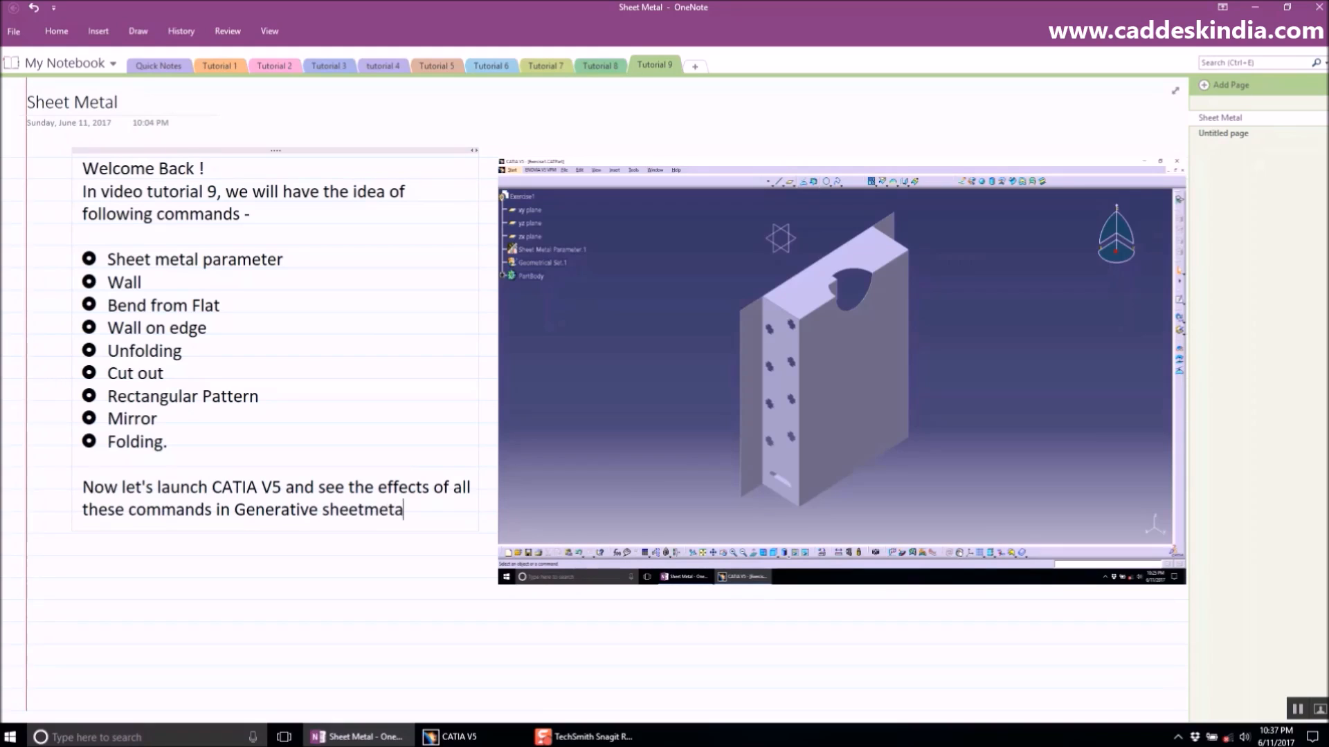
{"action": "key", "text": "BackSpace"}
{"action": "key", "text": "BackSpace"}
{"action": "key", "text": "BackSpace"}
{"action": "key", "text": "BackSpace"}
{"action": "key", "text": "BackSpace"}
{"action": "key", "text": "BackSpace"}
{"action": "type", "text": "metal workb"}
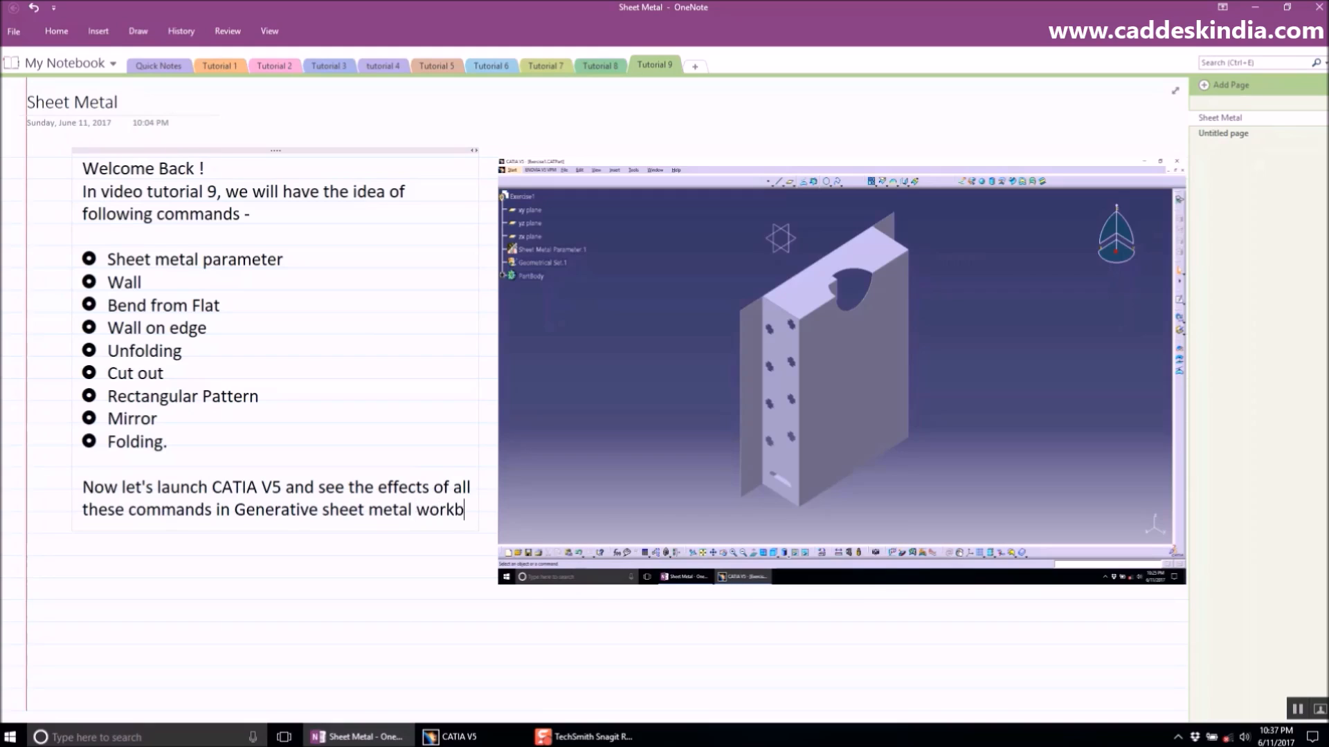
{"action": "type", "text": "ench."}
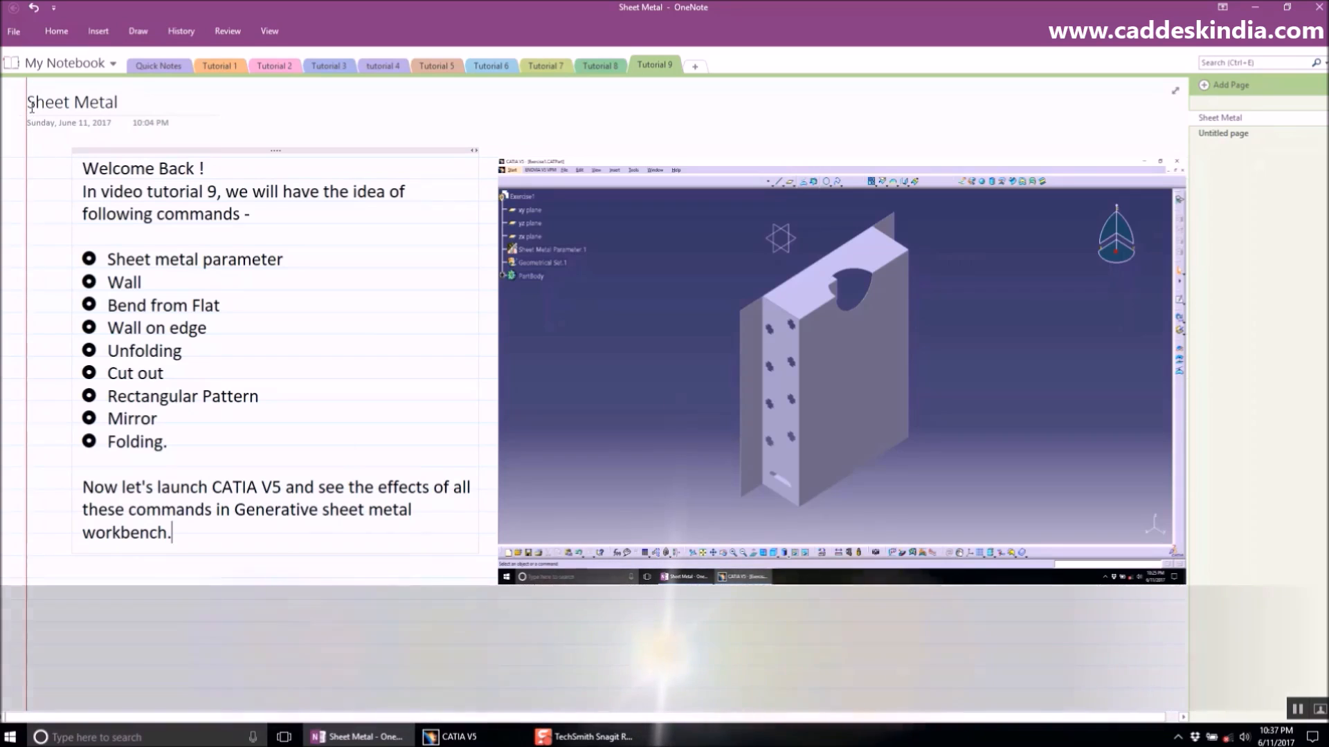
- Rename the page title to "Generative Sheet Metal"
{"action": "left_click", "coordinate": [160, 104]}
{"action": "key", "text": "Home"}
{"action": "type", "text": "Genetative"}
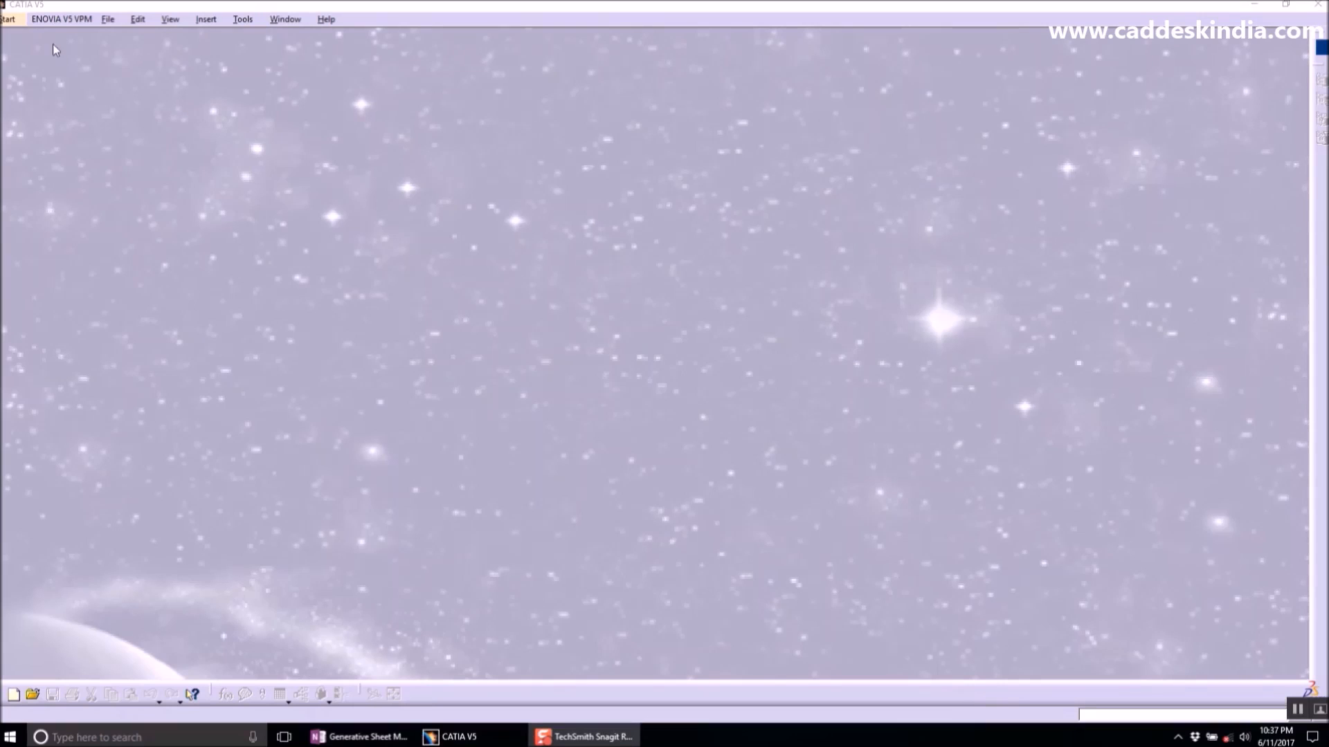
- Switch to CATIA V5 and create a new Generative Sheetmetal Design part named Exercise 1
{"action": "left_click", "coordinate": [12, 20]}
{"action": "mouse_move", "coordinate": [77, 61]}
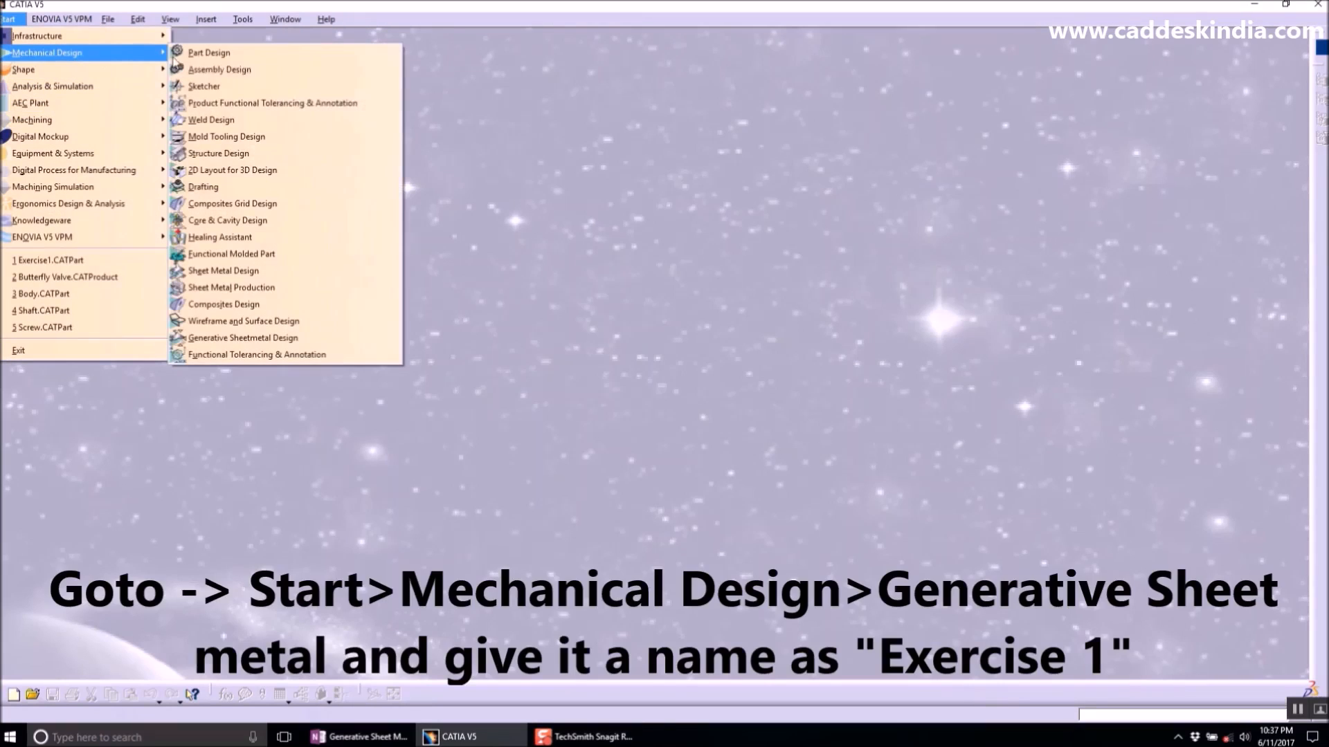
{"action": "left_click", "coordinate": [254, 341]}
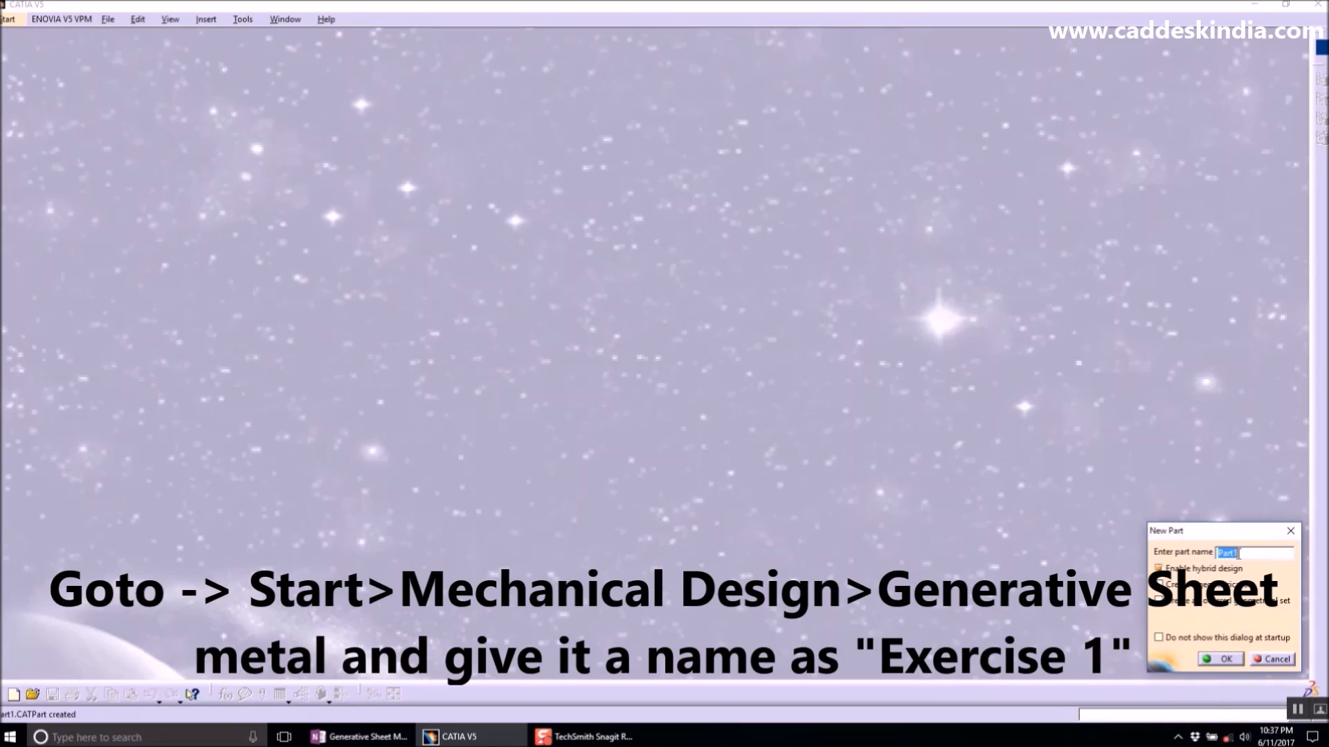
{"action": "type", "text": "Exercise 1"}
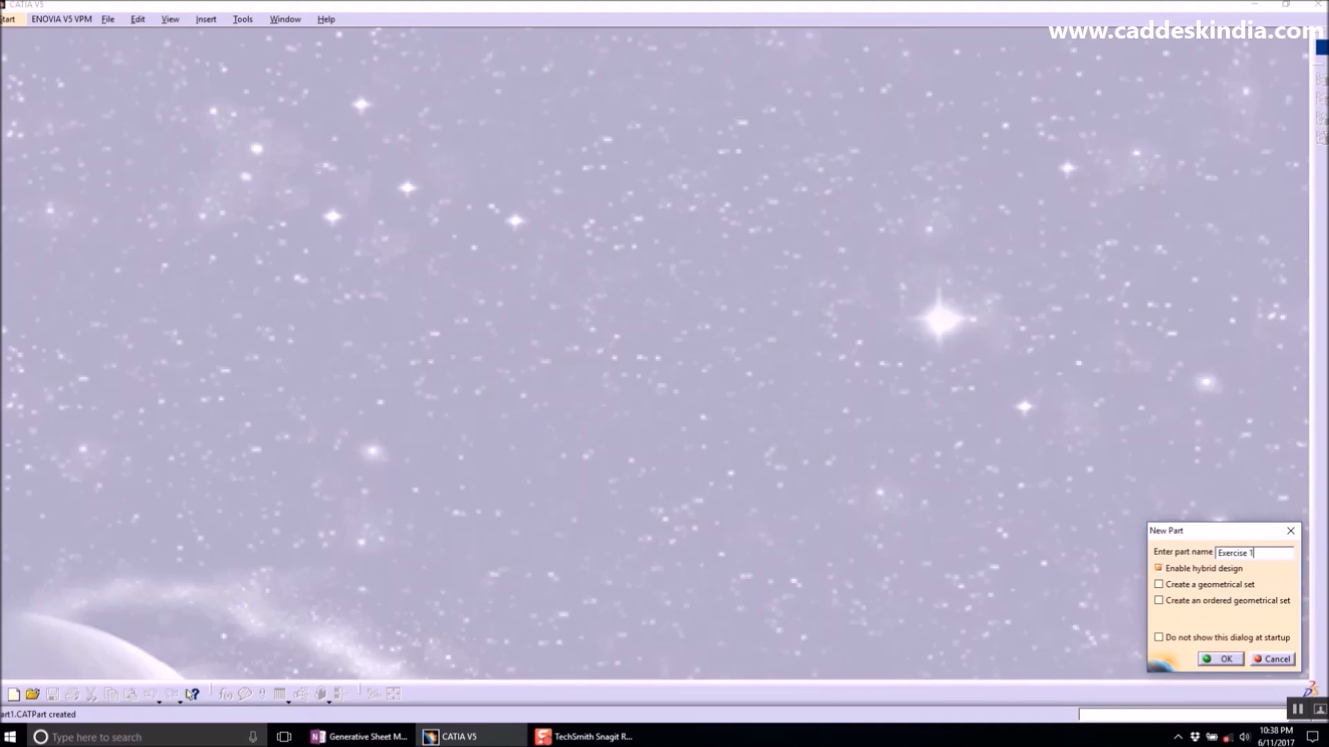
{"action": "key", "text": "Return"}
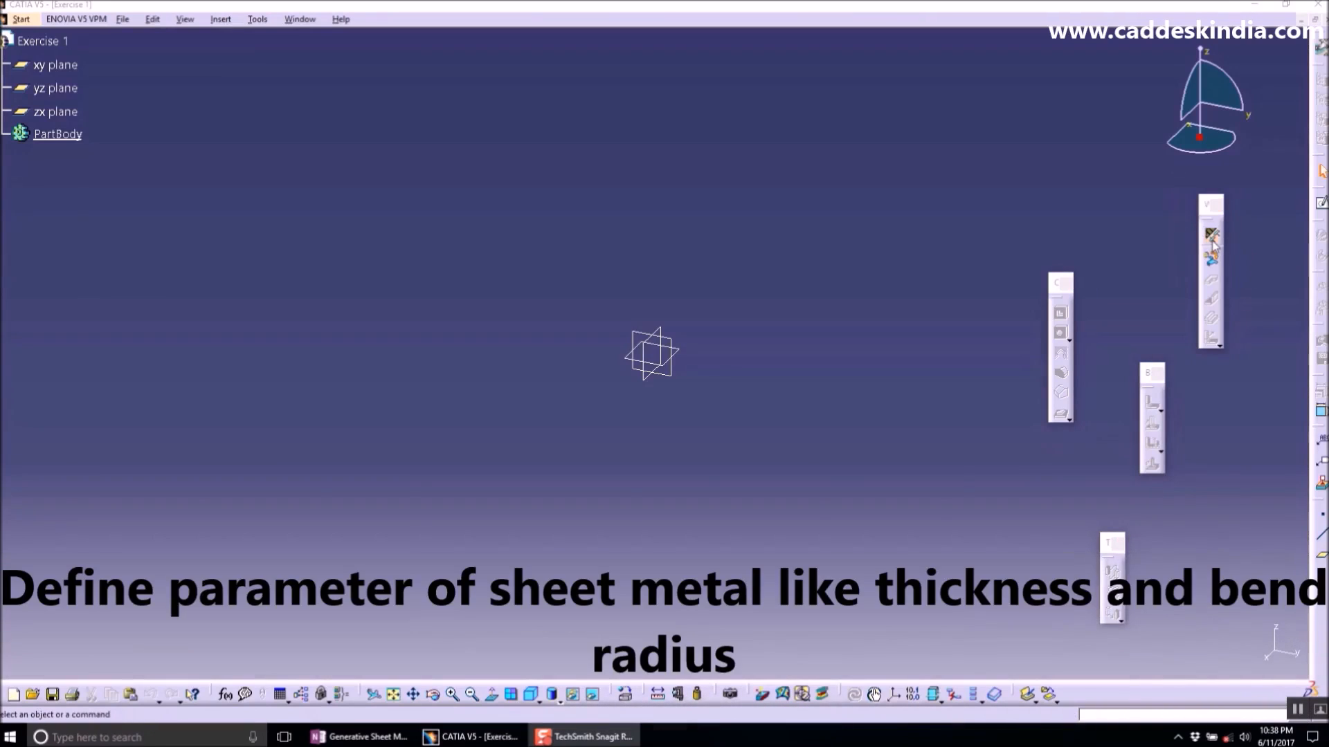
- Define the sheet metal parameters, entering the thickness and the default bend radius
{"action": "left_click", "coordinate": [1211, 239]}
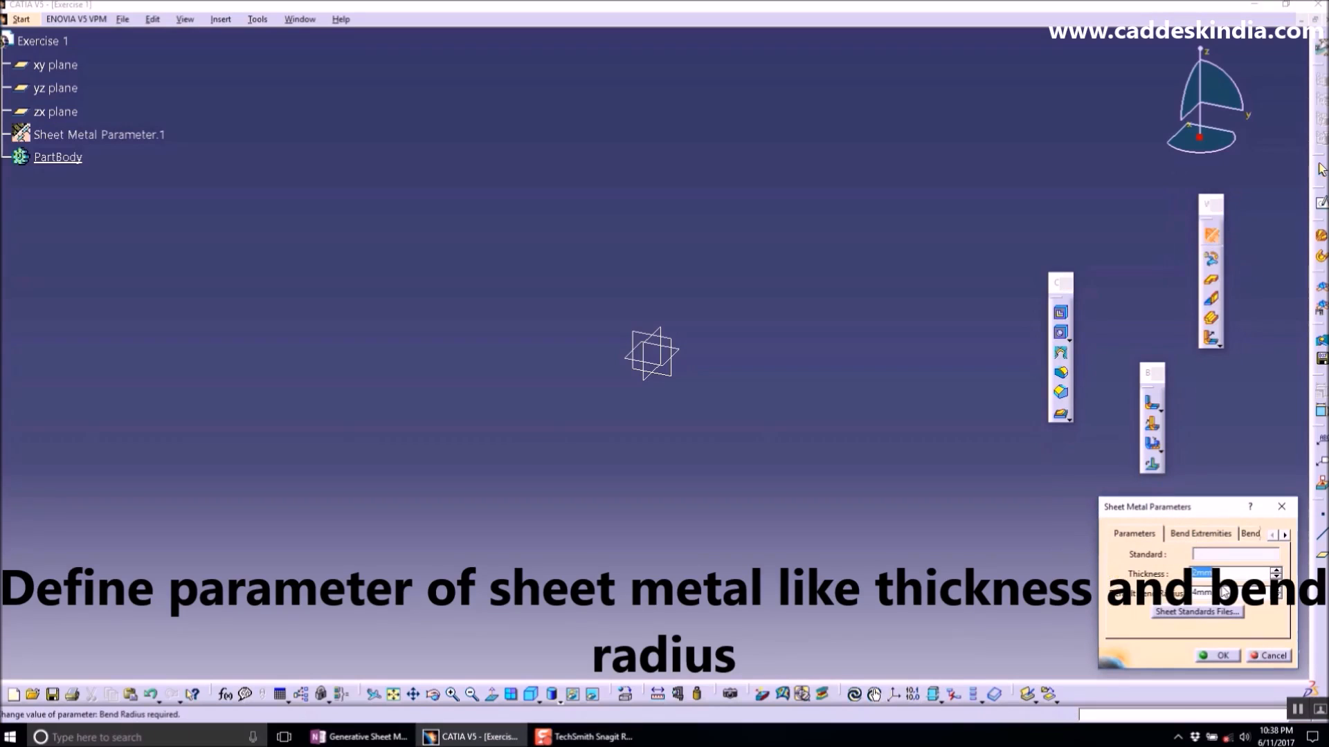
{"action": "type", "text": "1"}
{"action": "double_click", "coordinate": [1224, 595]}
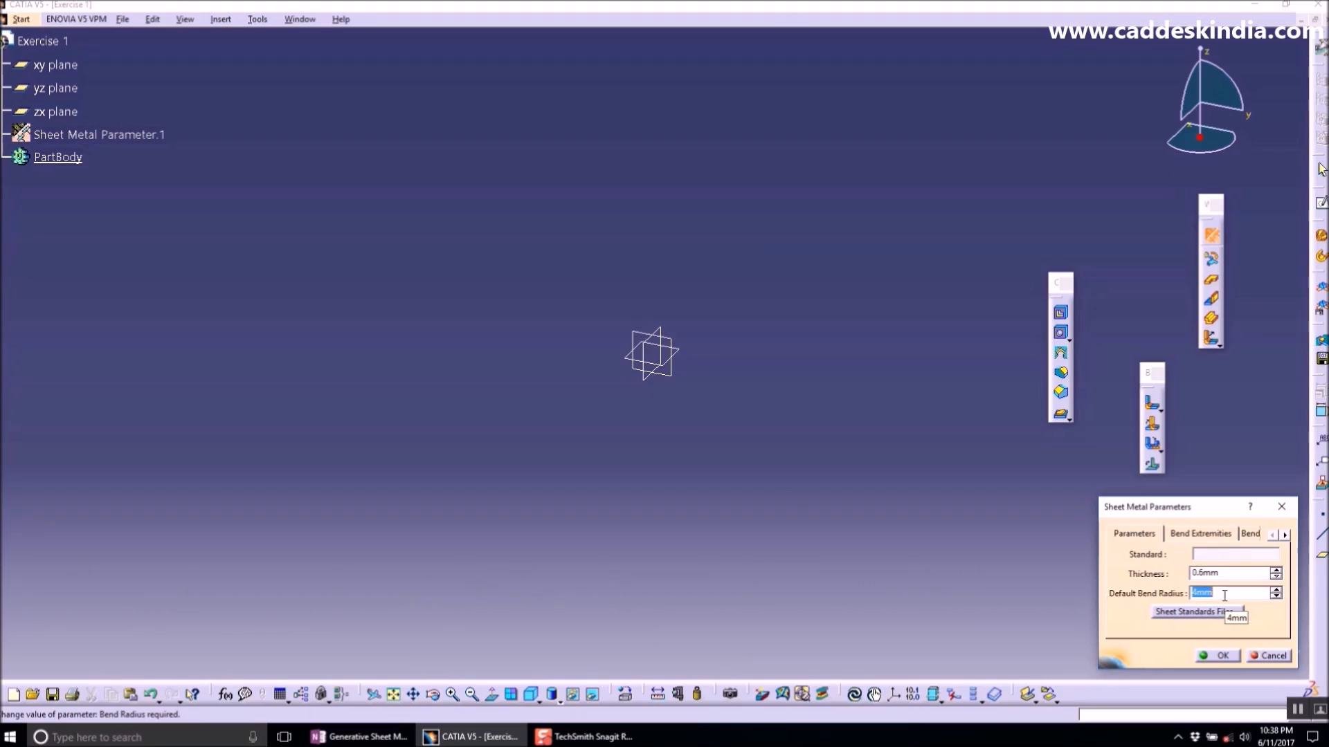
{"action": "type", "text": "1.3"}
{"action": "left_click", "coordinate": [1218, 656]}
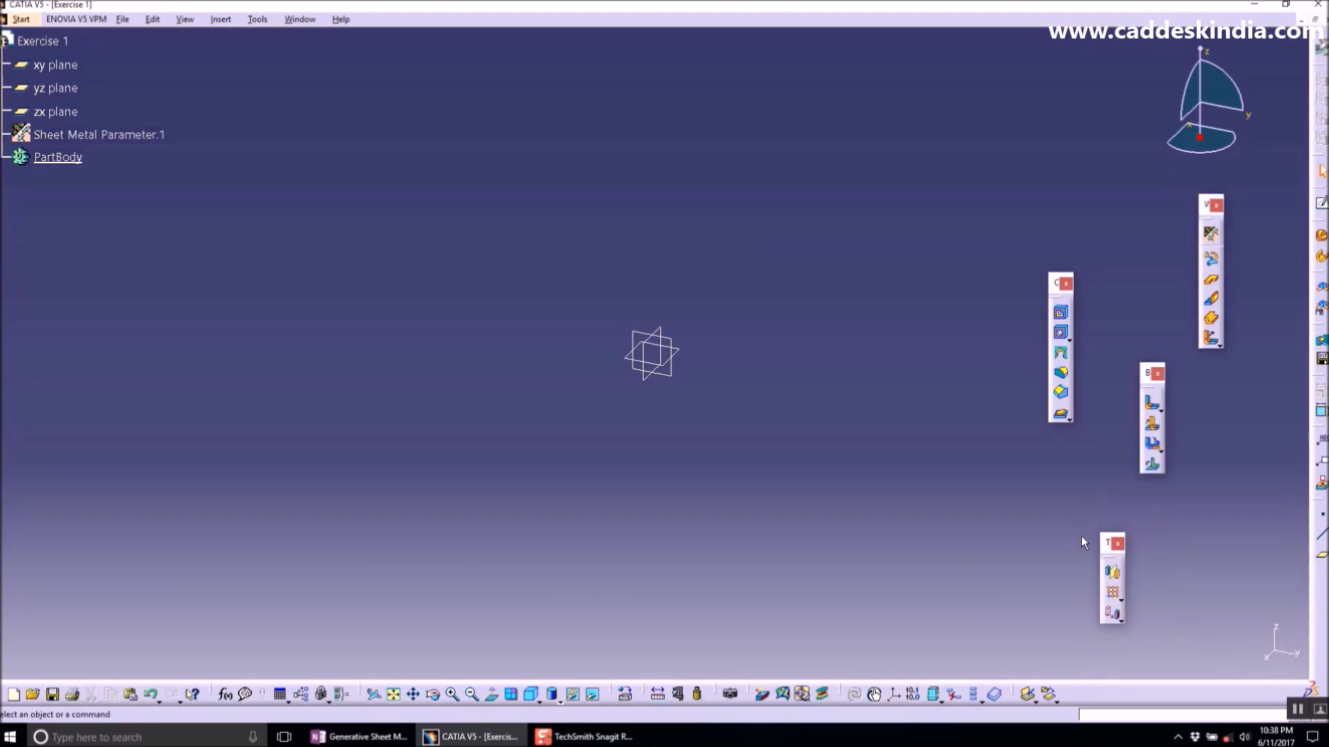
- Open a sketch on the xy plane and draw a centered rectangle about 88 x 65 mm at the origin
{"action": "left_click", "coordinate": [682, 357]}
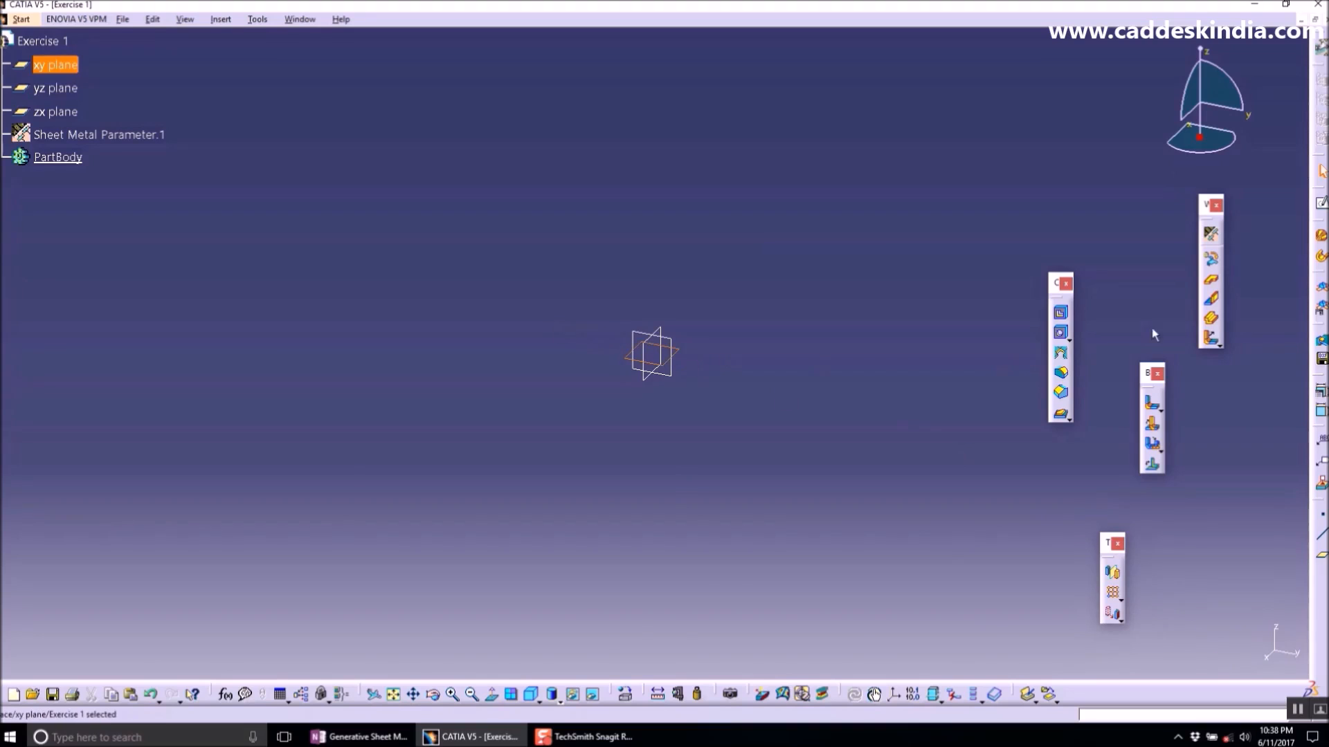
{"action": "left_click", "coordinate": [1320, 202]}
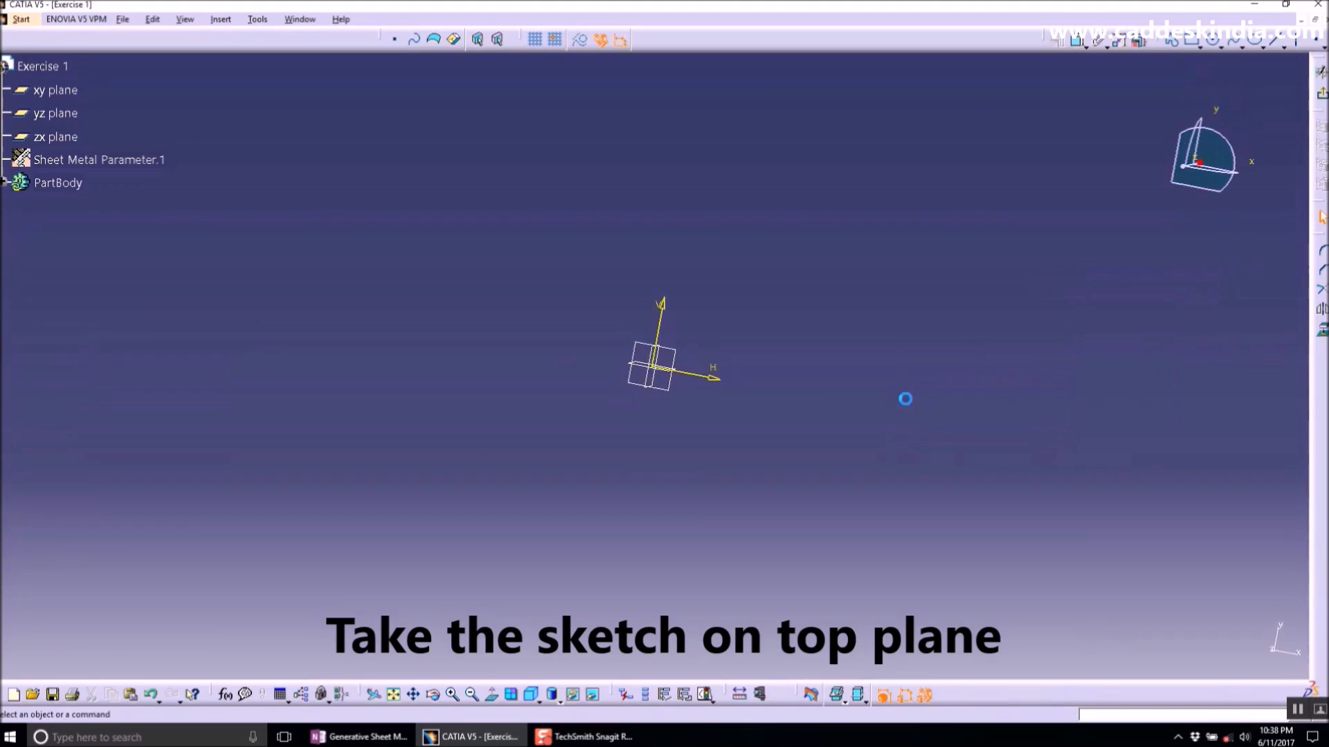
{"action": "left_click", "coordinate": [1191, 42]}
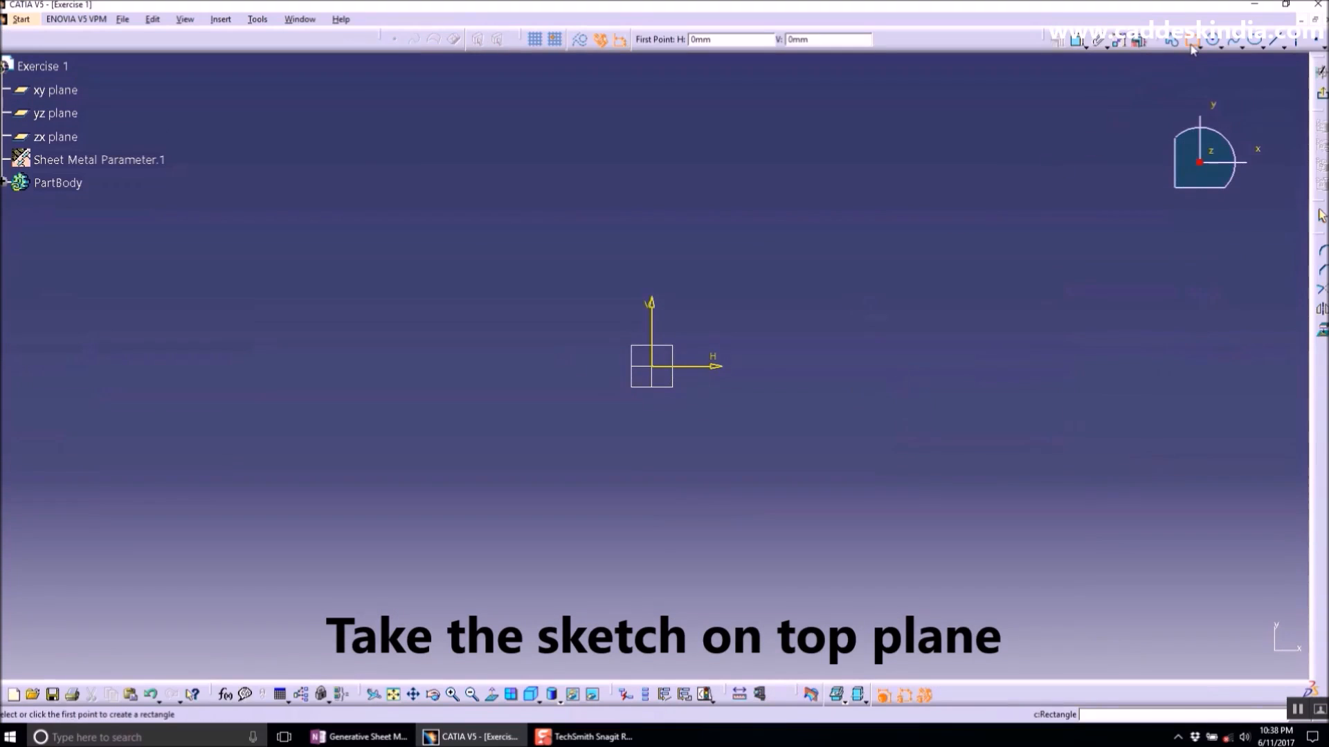
{"action": "left_click", "coordinate": [1197, 48]}
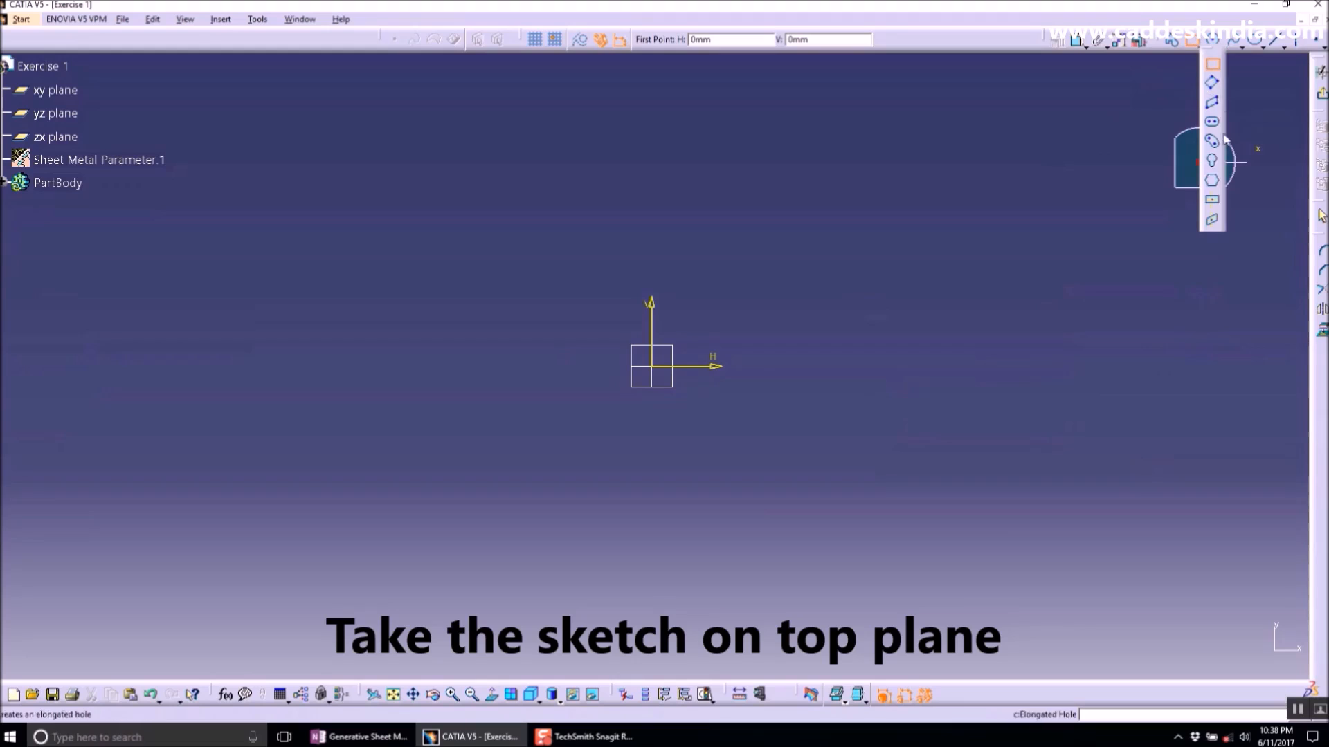
{"action": "left_click", "coordinate": [1212, 204]}
{"action": "left_click", "coordinate": [651, 366]}
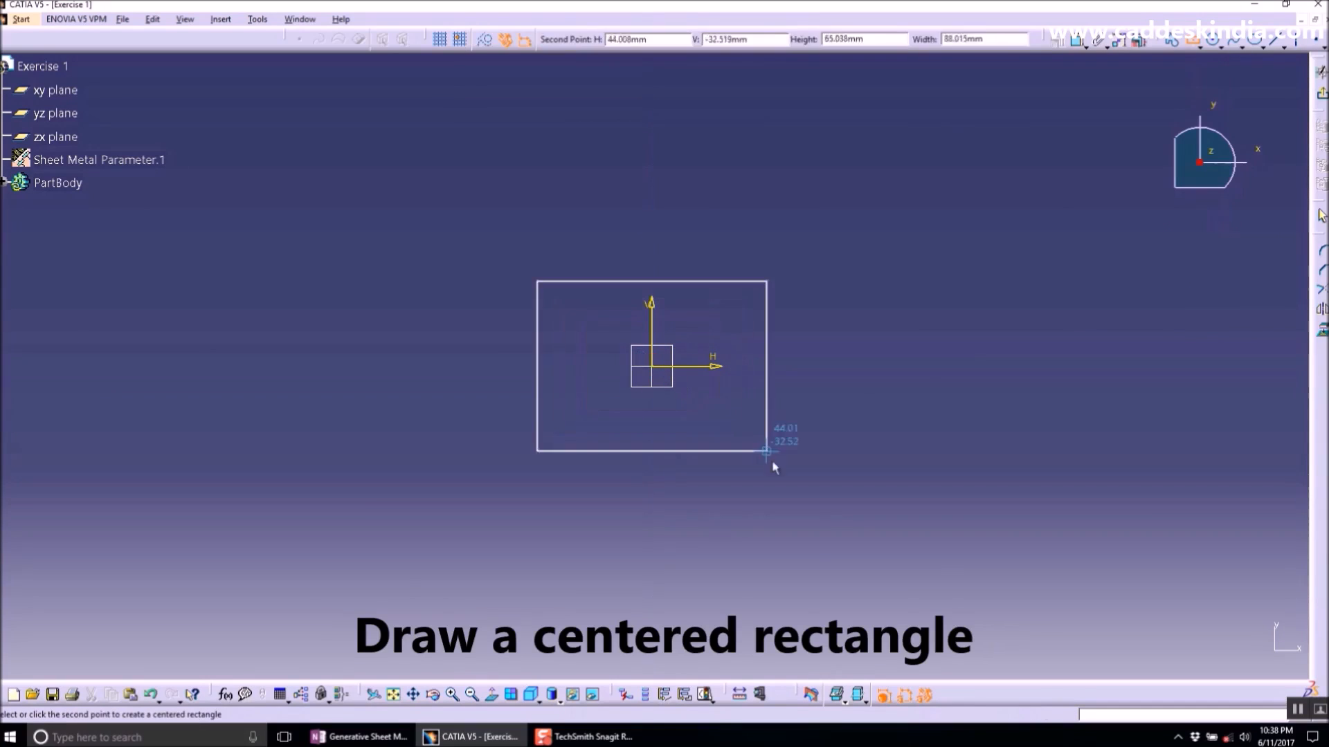
{"action": "left_click", "coordinate": [755, 539]}
- Switch back to the OneNote notes page
{"action": "left_click", "coordinate": [359, 736]}
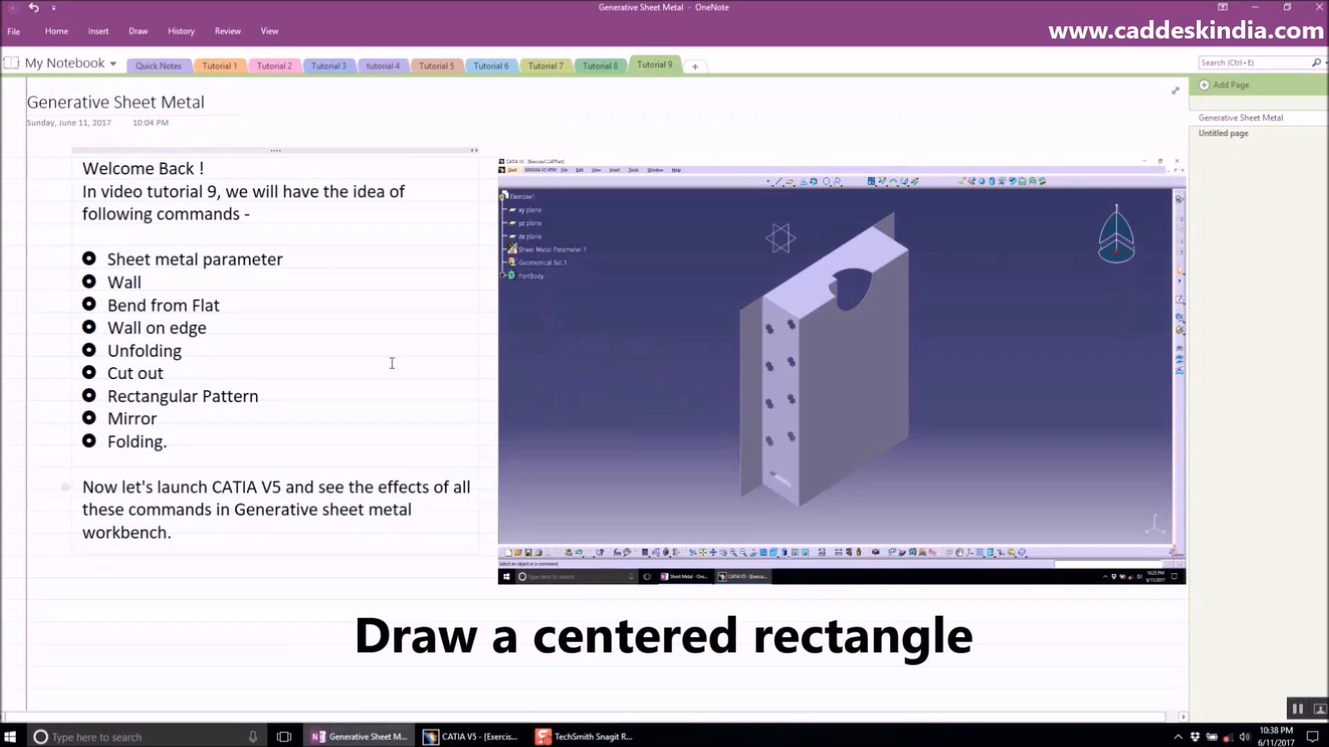
- Highlight the Wall entry in the notes and return to CATIA
{"action": "mouse_move", "coordinate": [281, 261]}
{"action": "left_mouse_down"}
{"action": "mouse_move", "coordinate": [107, 261]}
{"action": "mouse_move", "coordinate": [151, 284]}
{"action": "mouse_move", "coordinate": [108, 284]}
{"action": "left_mouse_up"}
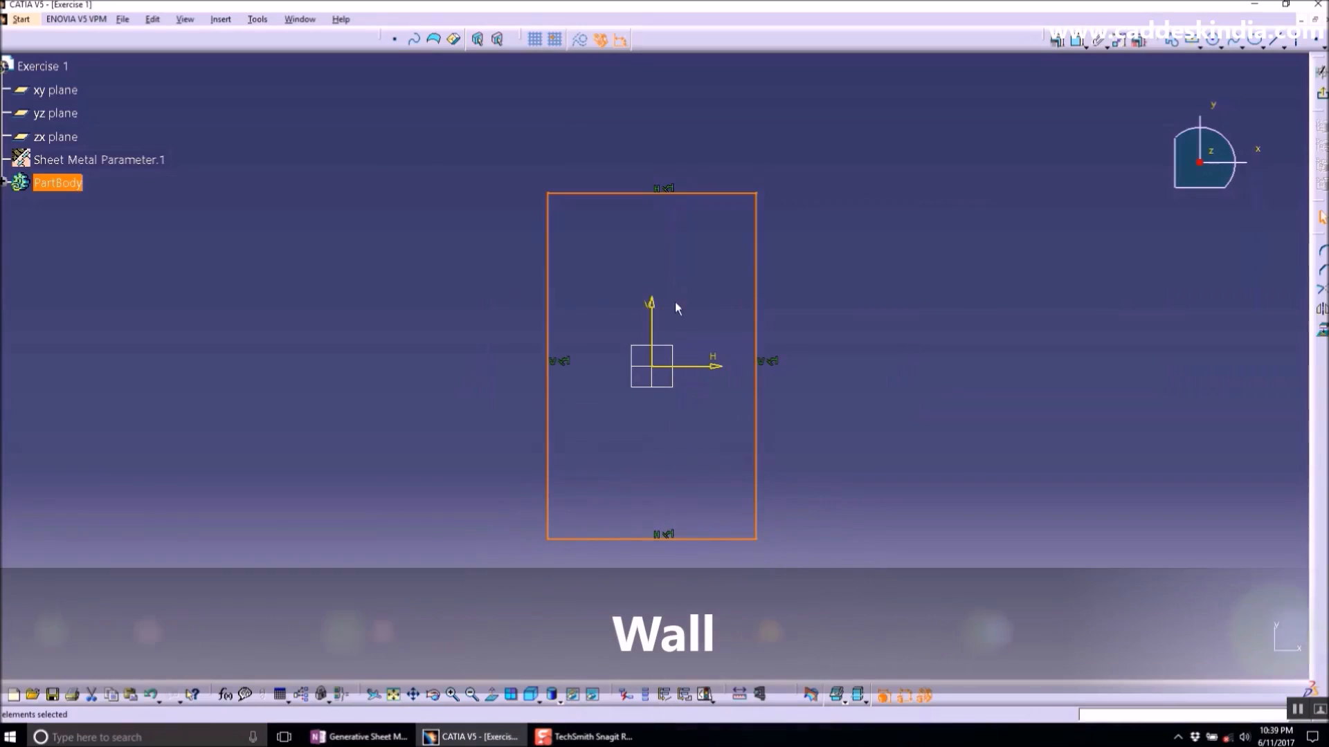
{"action": "left_click", "coordinate": [701, 268]}
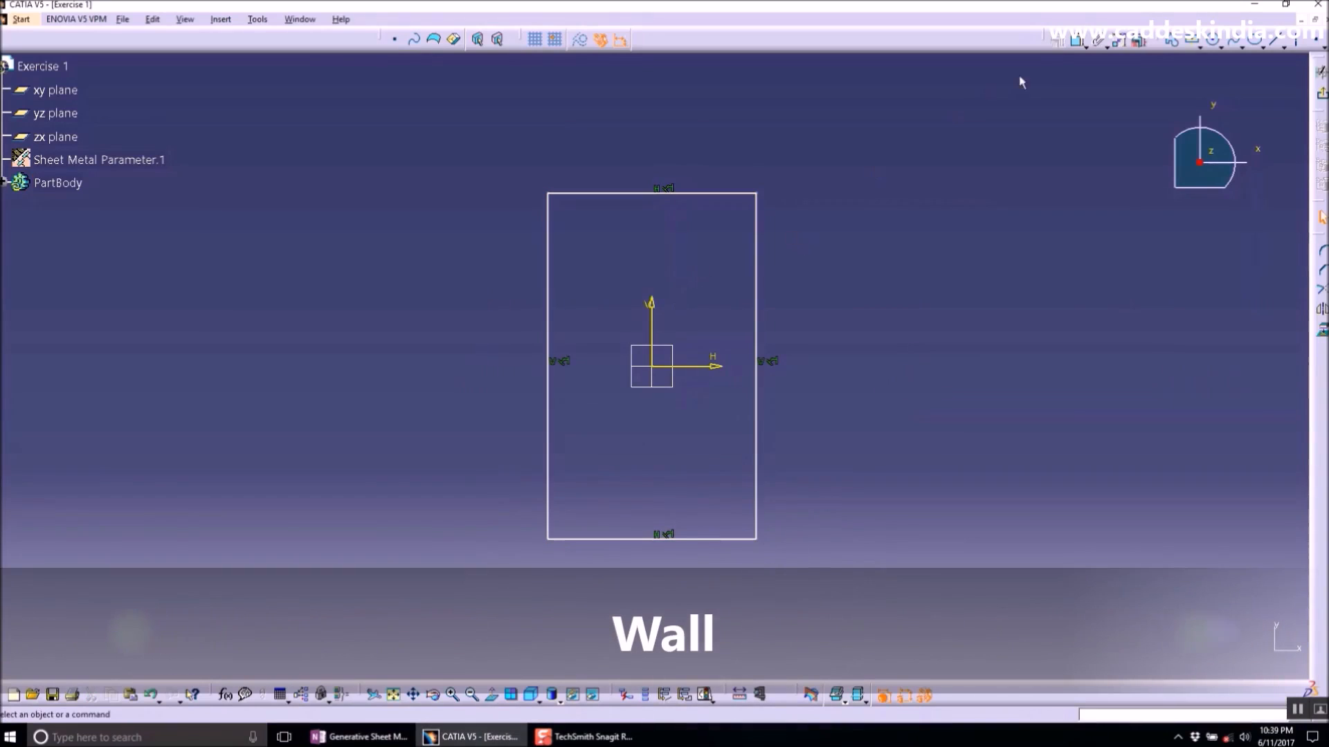
- Dimension the rectangle's top edge and set its width to 300 mm
{"action": "left_click", "coordinate": [709, 195]}
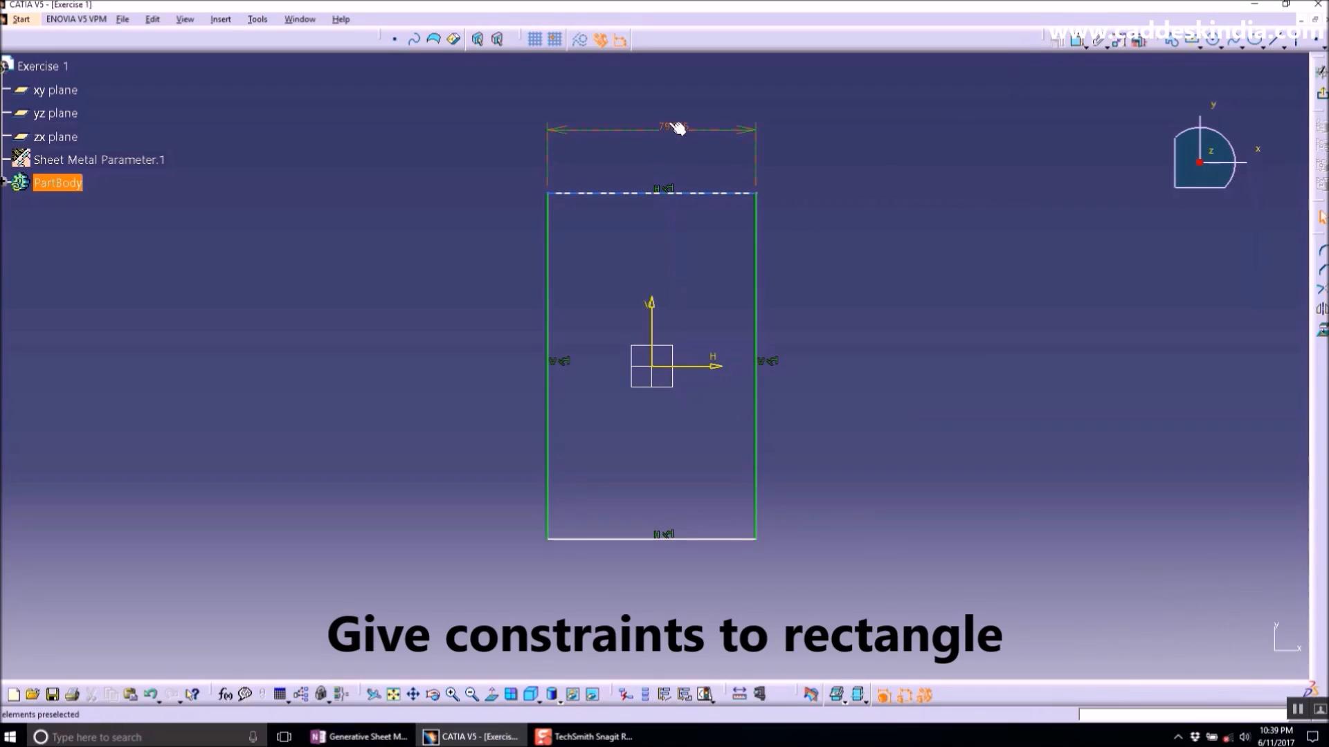
{"action": "double_click", "coordinate": [675, 129]}
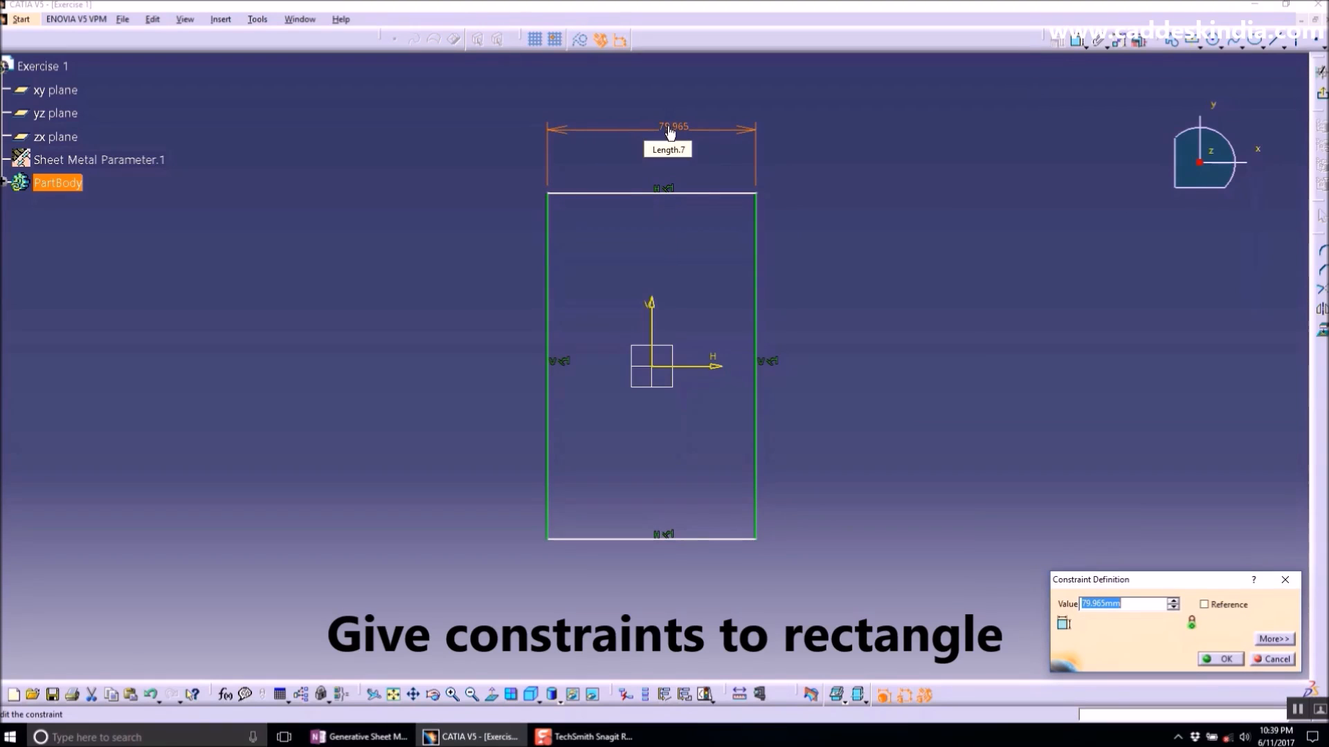
{"action": "type", "text": "300"}
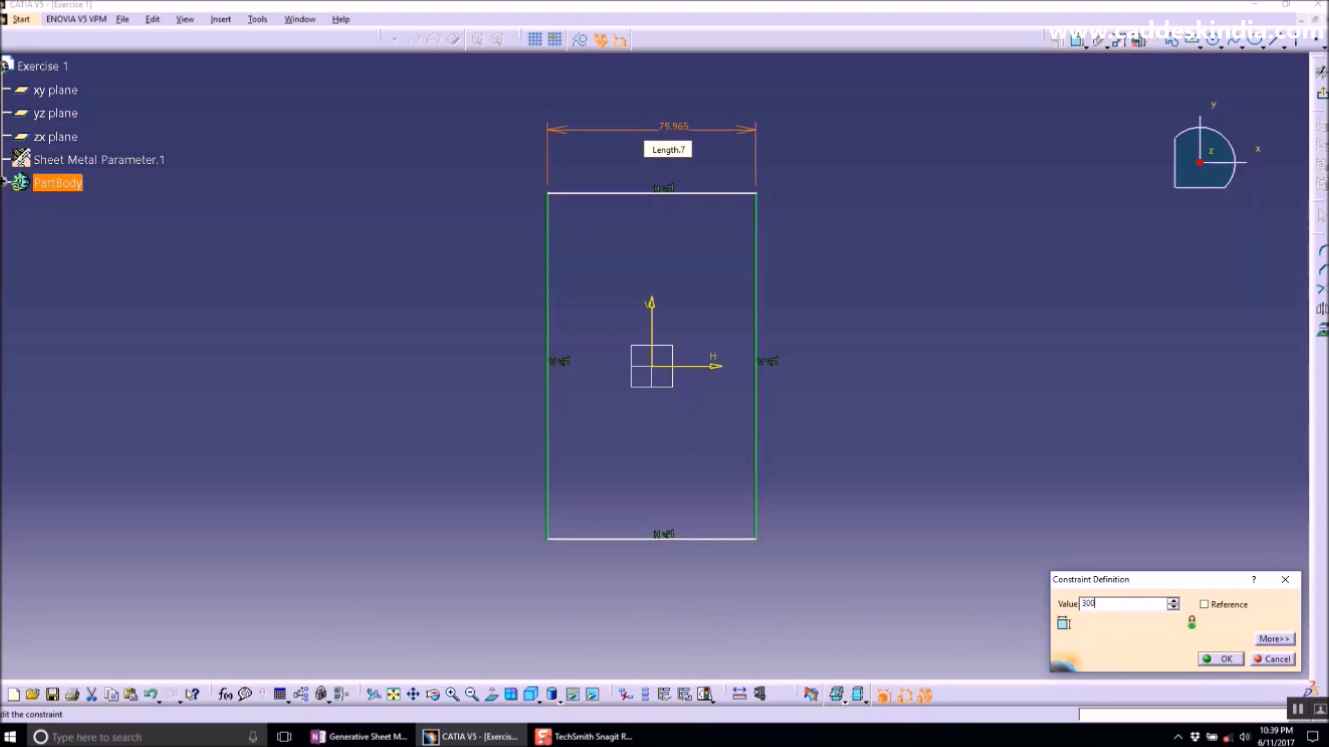
{"action": "key", "text": "Return"}
{"action": "middle_click_drag", "start_coordinate": [759, 328], "coordinate": [759, 368]}
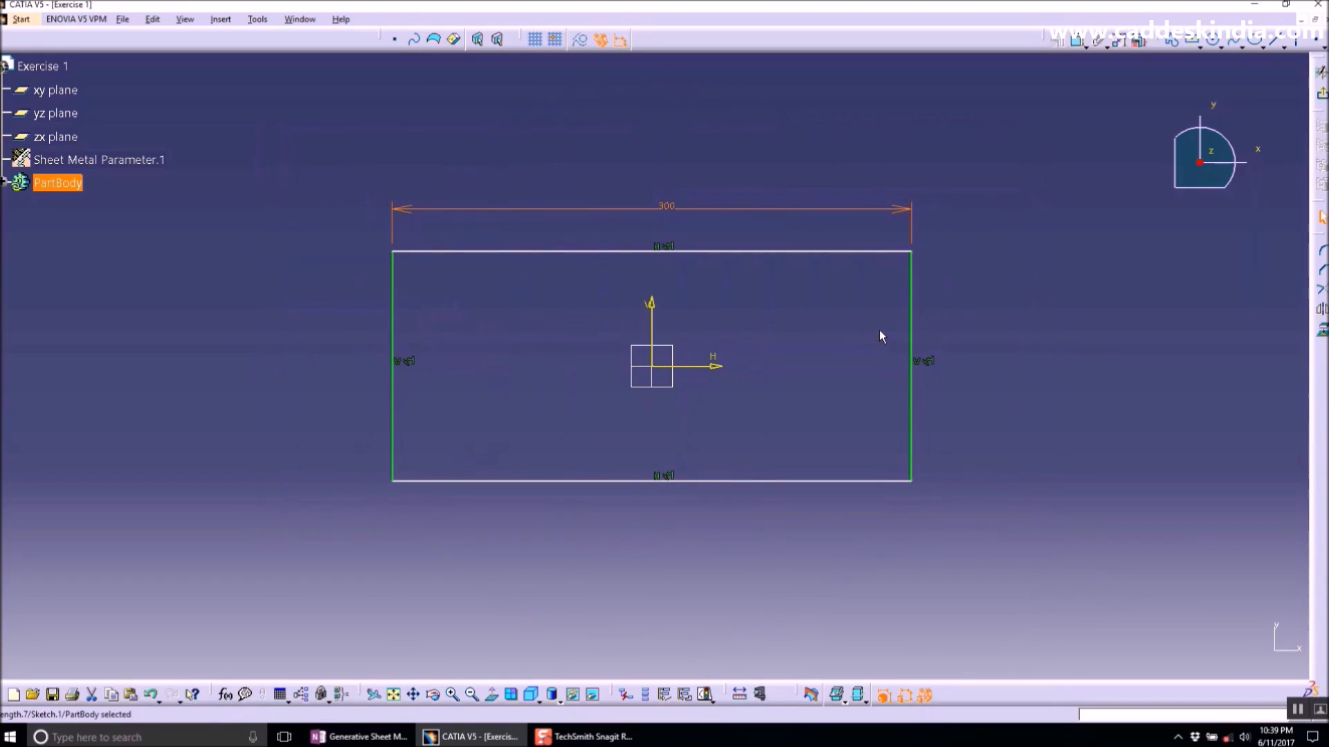
{"action": "double_click", "coordinate": [662, 206]}
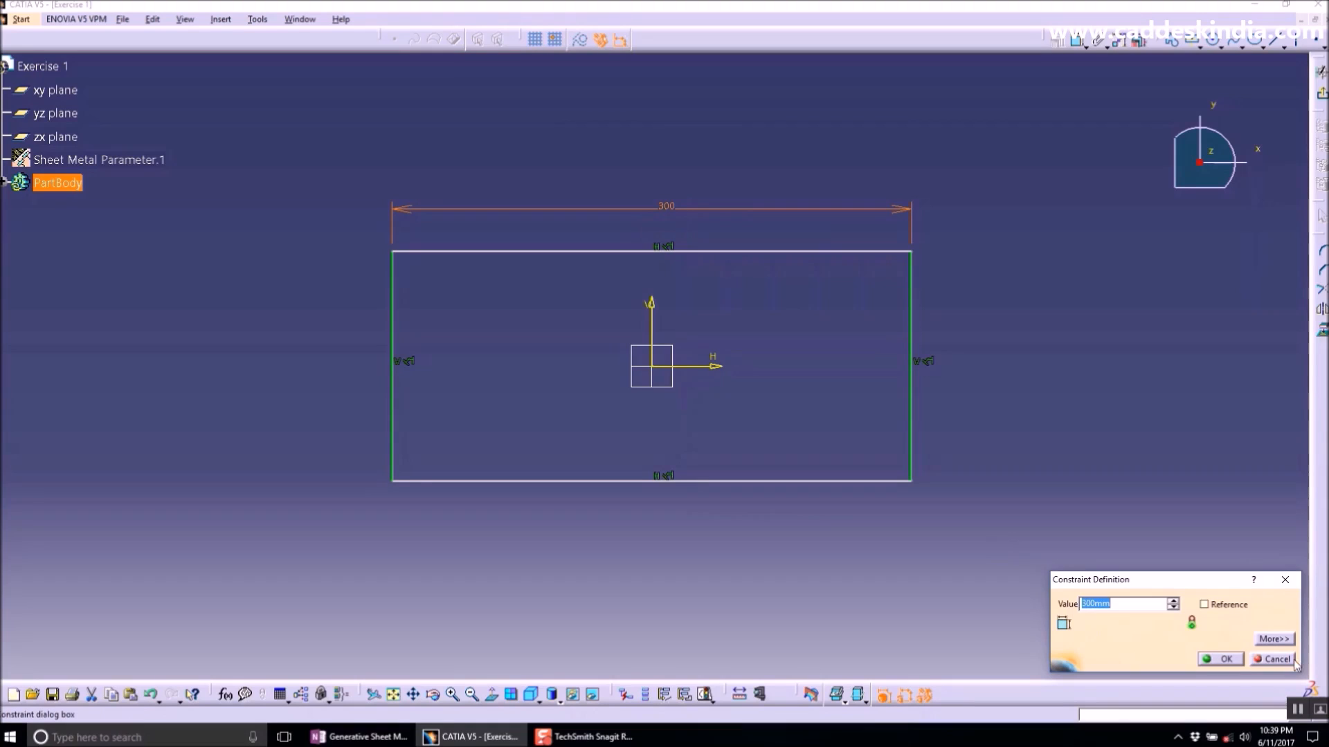
{"action": "left_click", "coordinate": [1222, 659]}
- Dimension the rectangle's height from its right edge and enter the new height value
{"action": "left_click", "coordinate": [1077, 41]}
{"action": "left_click", "coordinate": [919, 295]}
{"action": "left_click", "coordinate": [1007, 350]}
{"action": "double_click", "coordinate": [1015, 353]}
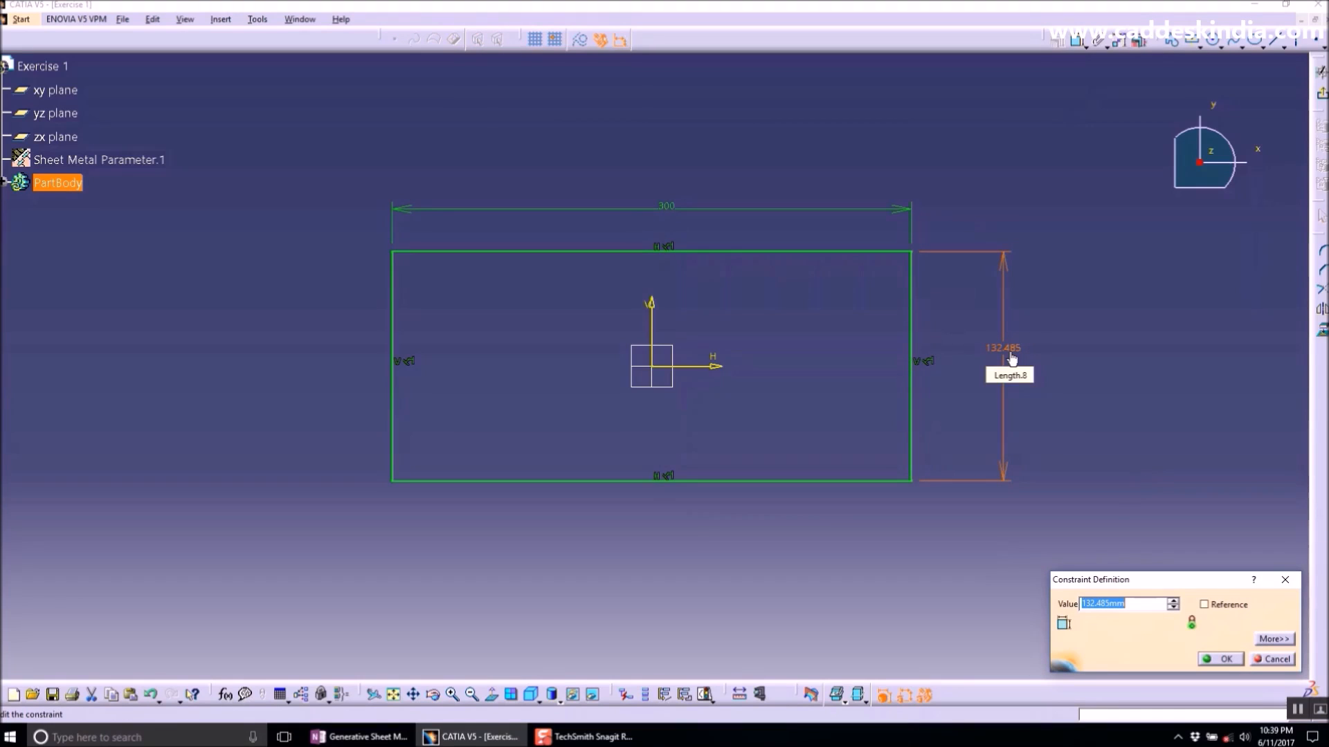
{"action": "type", "text": "400+200"}
{"action": "key", "text": "Return"}
- Exit the sketch and create a Wall from the rectangle profile
{"action": "middle_click_drag", "start_coordinate": [1093, 330], "coordinate": [1093, 409]}
{"action": "left_click", "coordinate": [983, 384]}
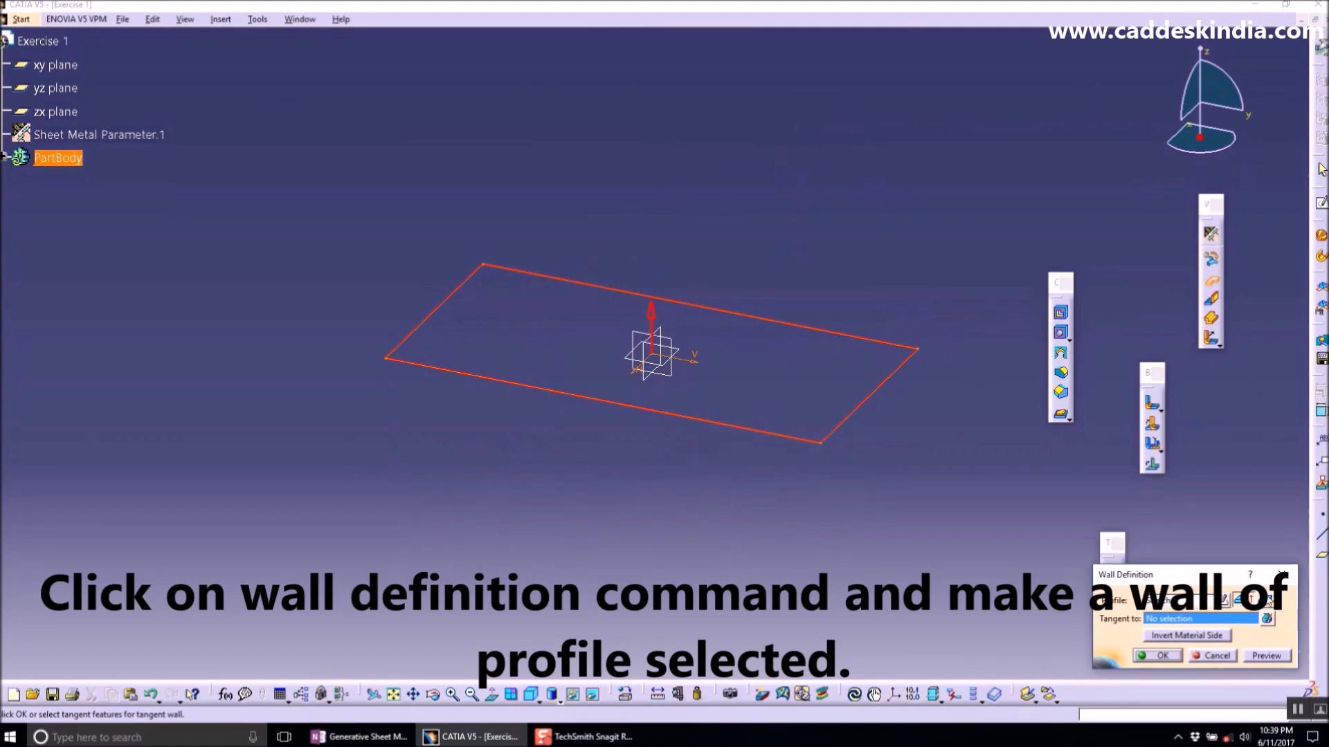
{"action": "left_click", "coordinate": [1163, 656]}
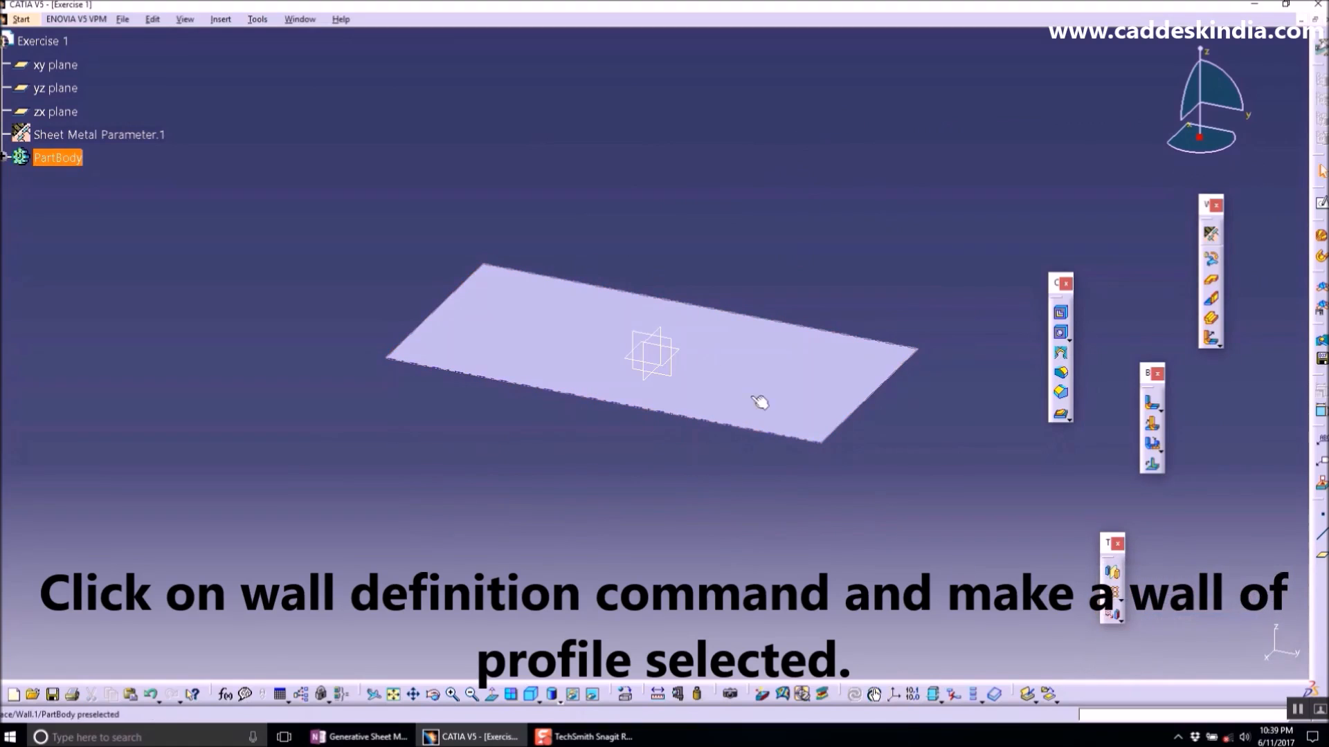
- Open a new sketch on the wall's top face
{"action": "mouse_move", "coordinate": [668, 388]}
{"action": "middle_mouse_down"}
{"action": "mouse_move", "coordinate": [609, 489]}
{"action": "mouse_move", "coordinate": [528, 270]}
{"action": "mouse_move", "coordinate": [593, 377]}
{"action": "mouse_move", "coordinate": [792, 421]}
{"action": "mouse_move", "coordinate": [752, 357]}
{"action": "mouse_move", "coordinate": [735, 387]}
{"action": "mouse_move", "coordinate": [798, 391]}
{"action": "middle_mouse_up"}
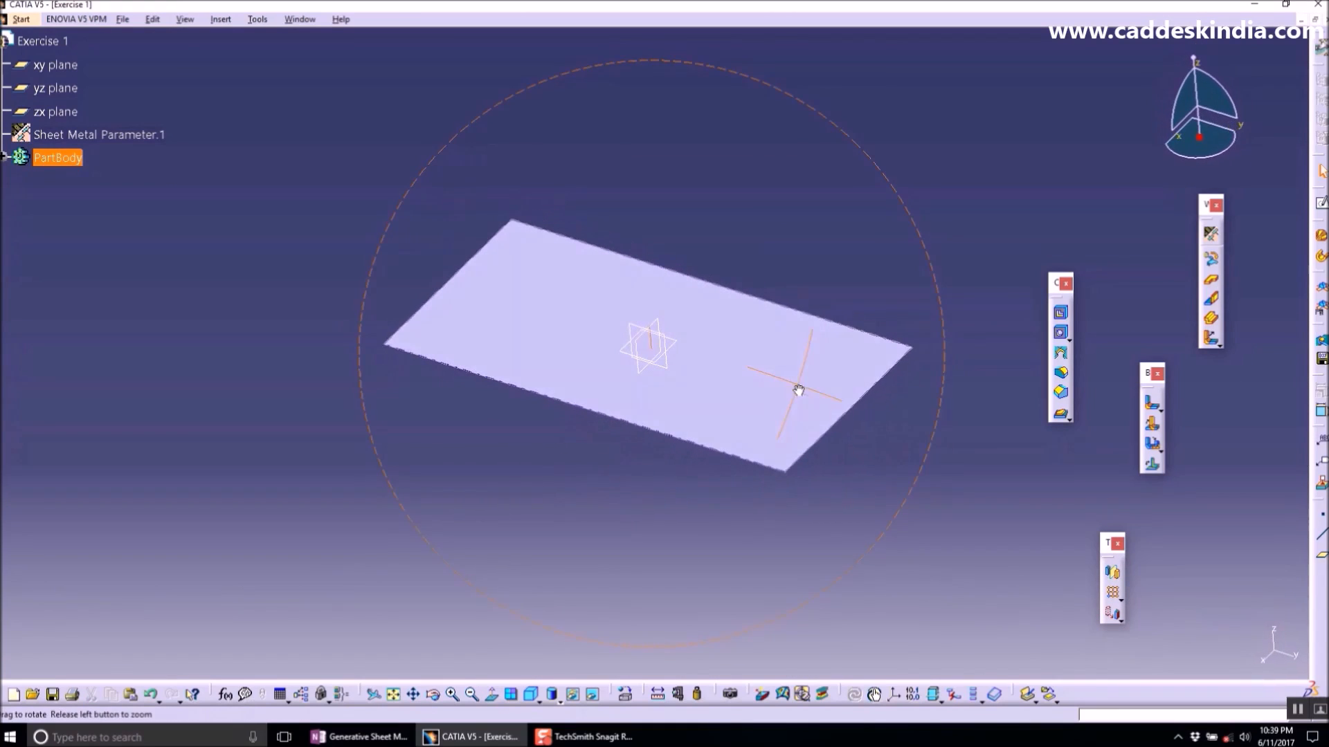
{"action": "left_click", "coordinate": [751, 386]}
{"action": "left_click", "coordinate": [1320, 205]}
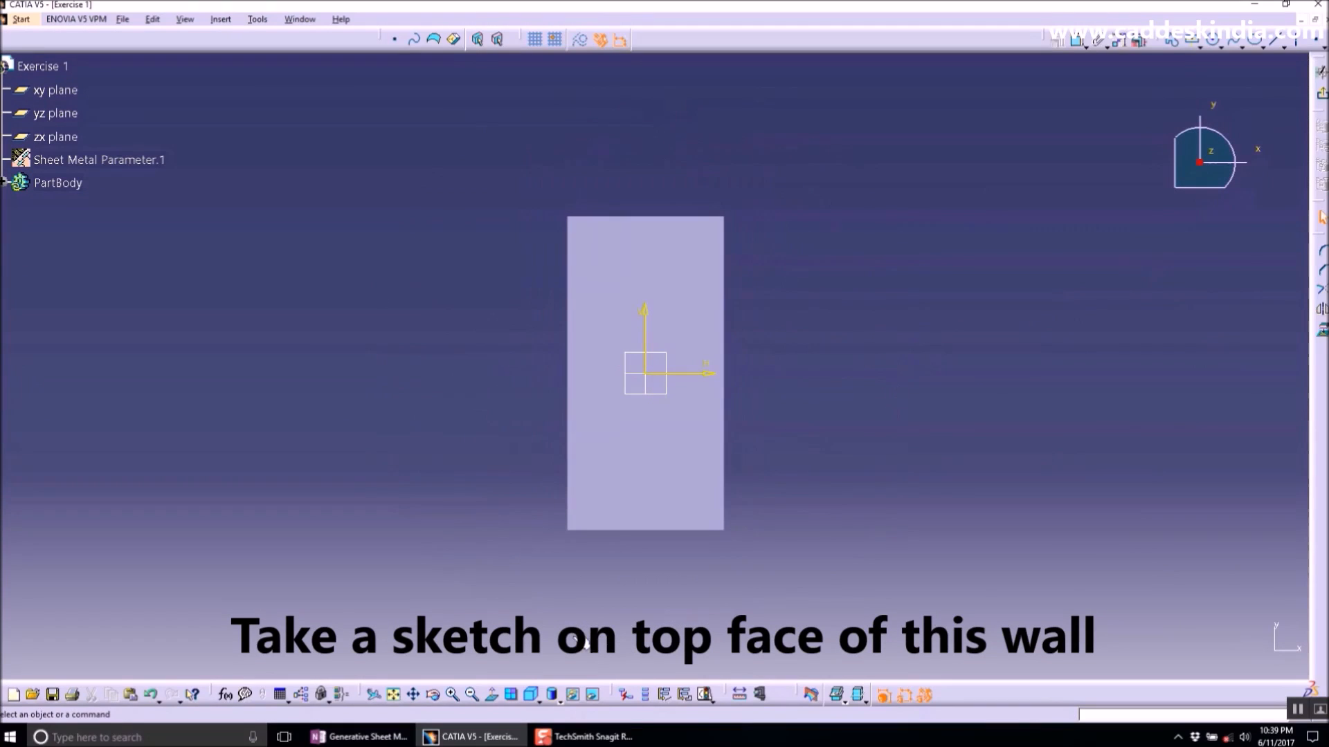
- Switch to the OneNote notes and highlight the Bend from Flat entry
{"action": "left_click", "coordinate": [359, 737]}
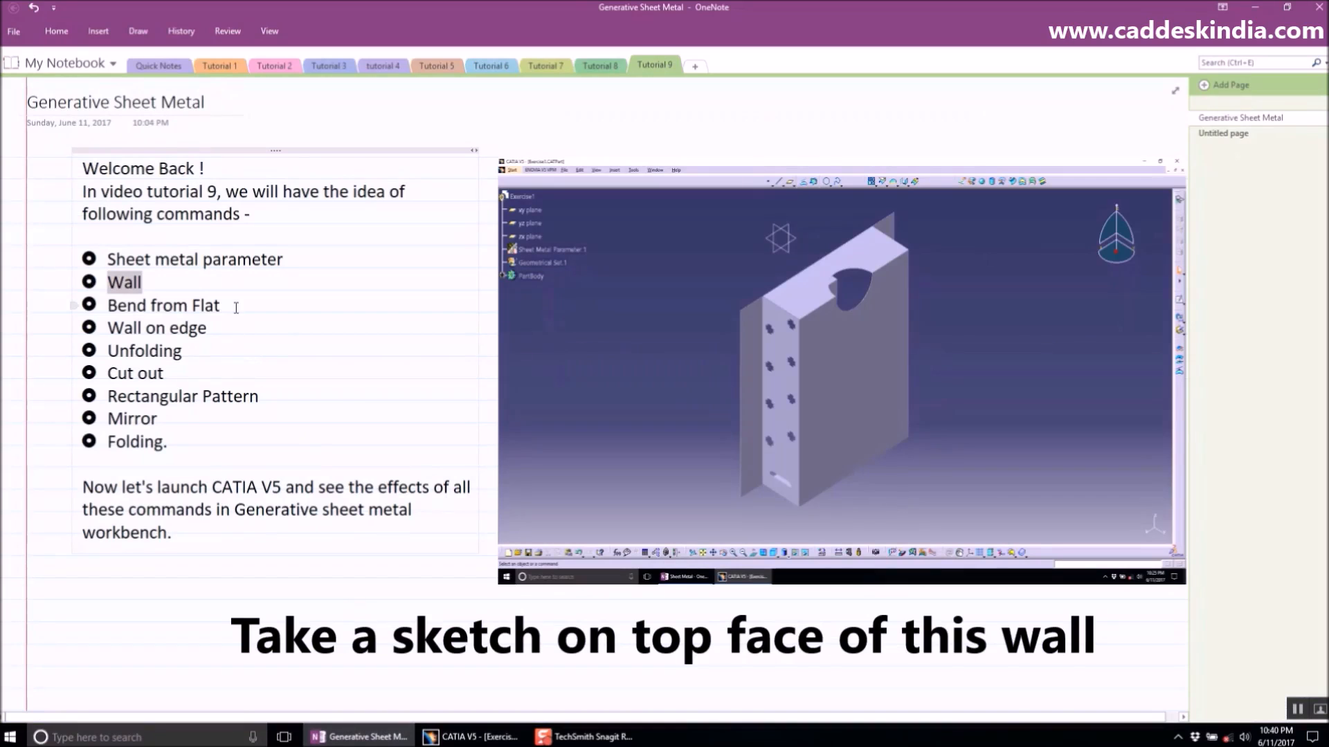
{"action": "left_click_drag", "start_coordinate": [228, 305], "coordinate": [140, 303]}
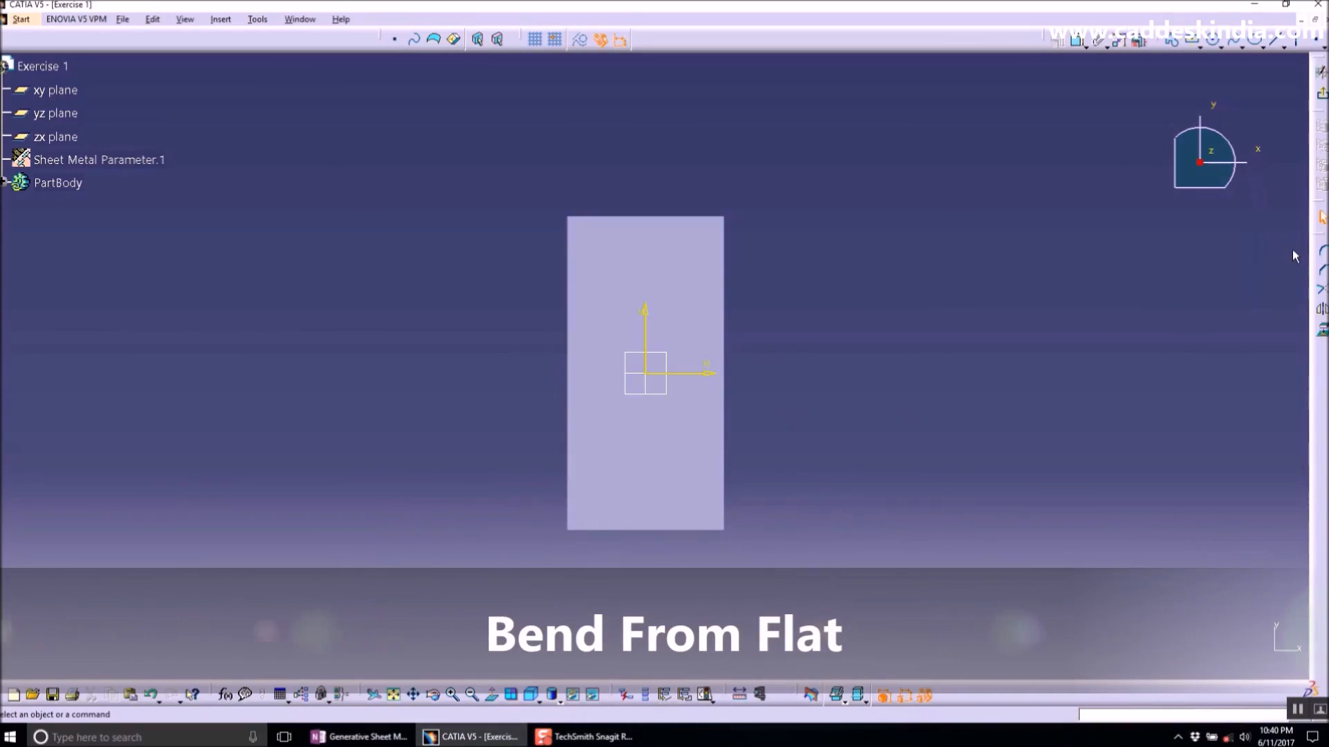
- Draw a horizontal line across the wall near its top edge
{"action": "left_click", "coordinate": [1275, 40]}
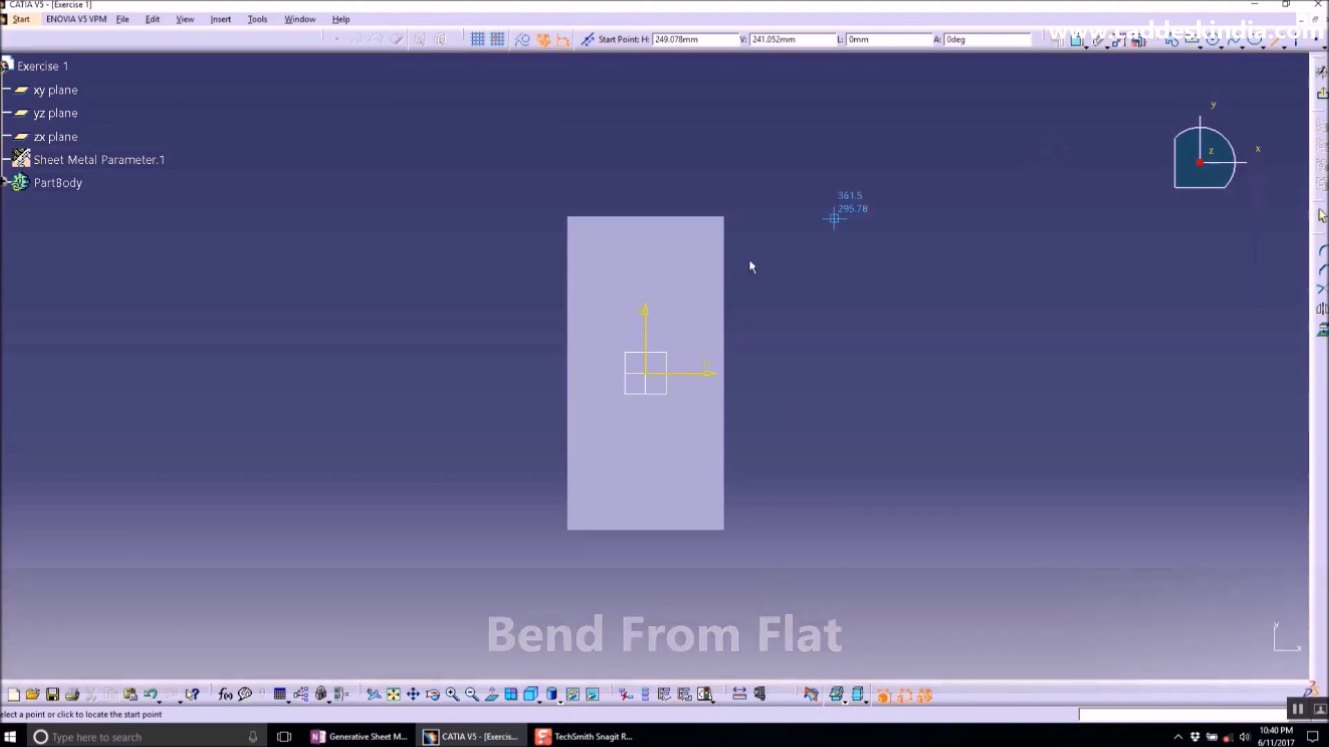
{"action": "left_click", "coordinate": [532, 269]}
{"action": "left_click", "coordinate": [750, 269]}
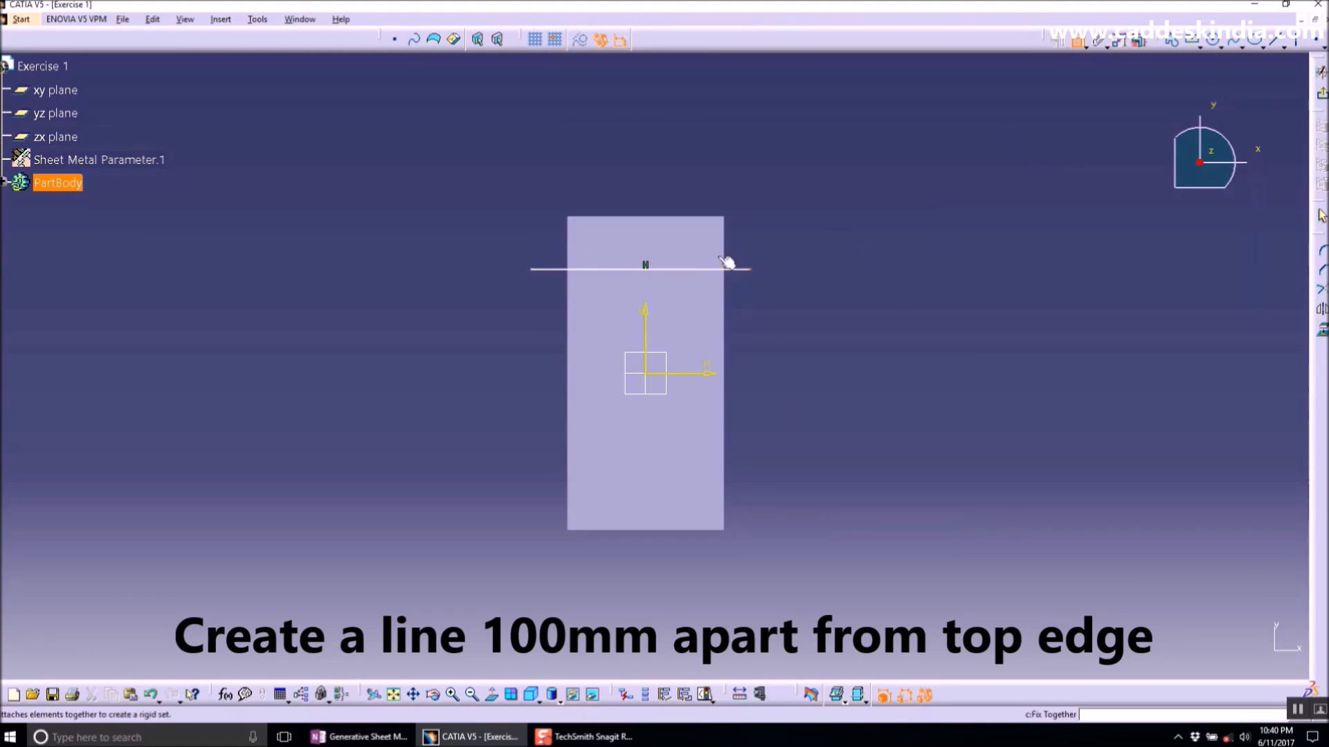
- Constrain the line's distance from the wall's top edge to 100 mm
{"action": "left_click", "coordinate": [694, 216]}
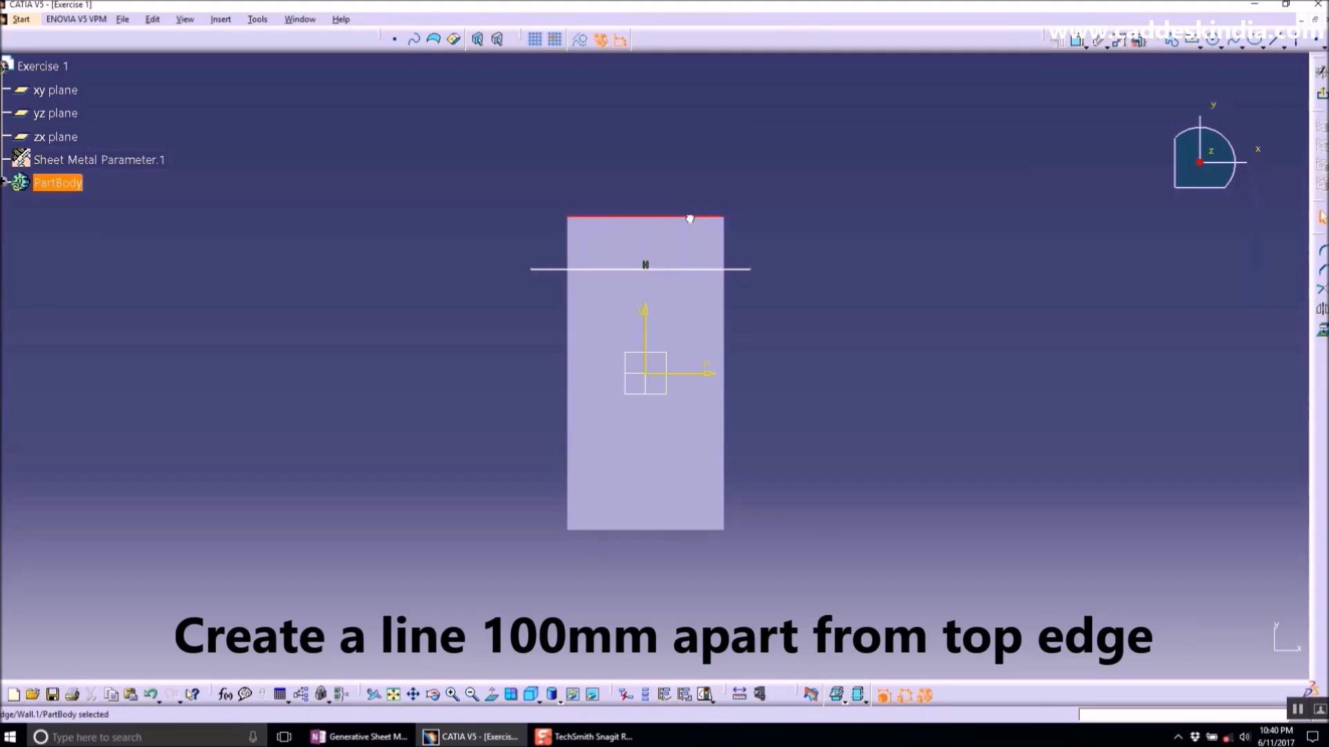
{"action": "left_click", "coordinate": [1072, 44]}
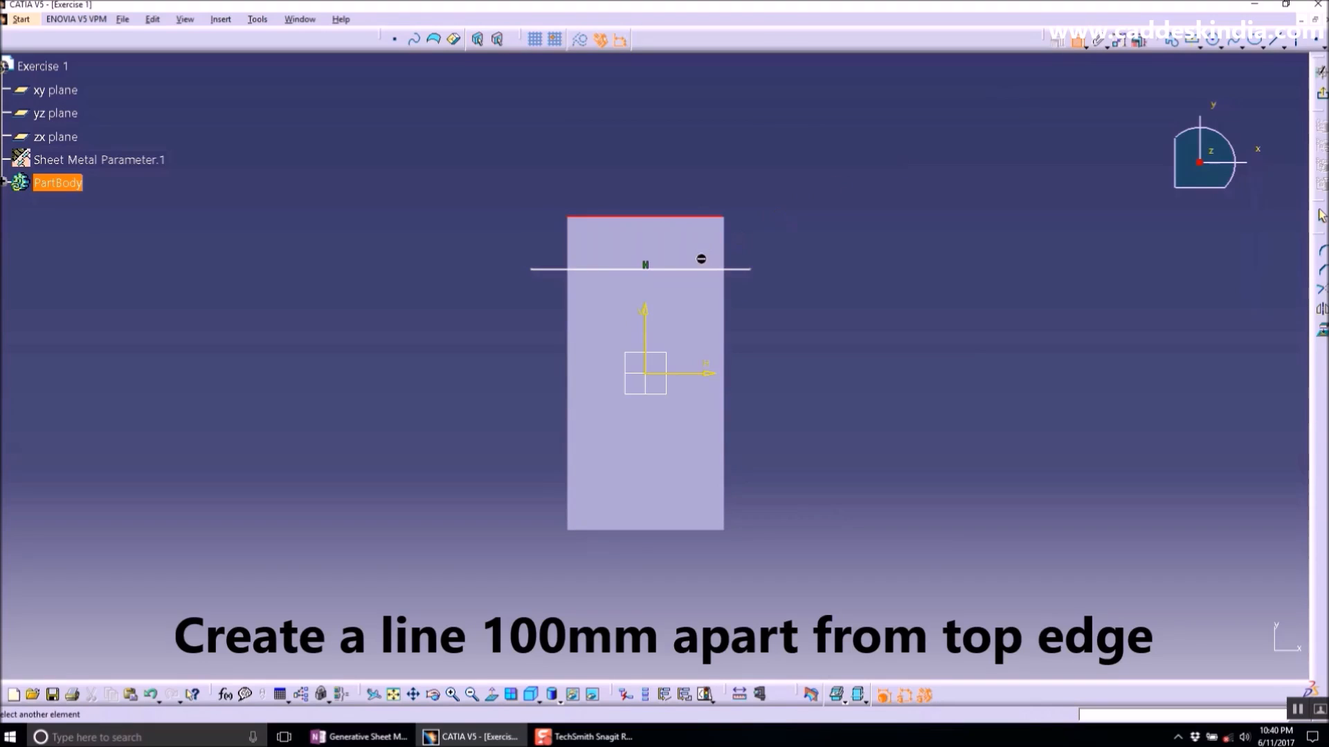
{"action": "left_click", "coordinate": [700, 270]}
{"action": "left_click", "coordinate": [812, 228]}
{"action": "double_click", "coordinate": [814, 229]}
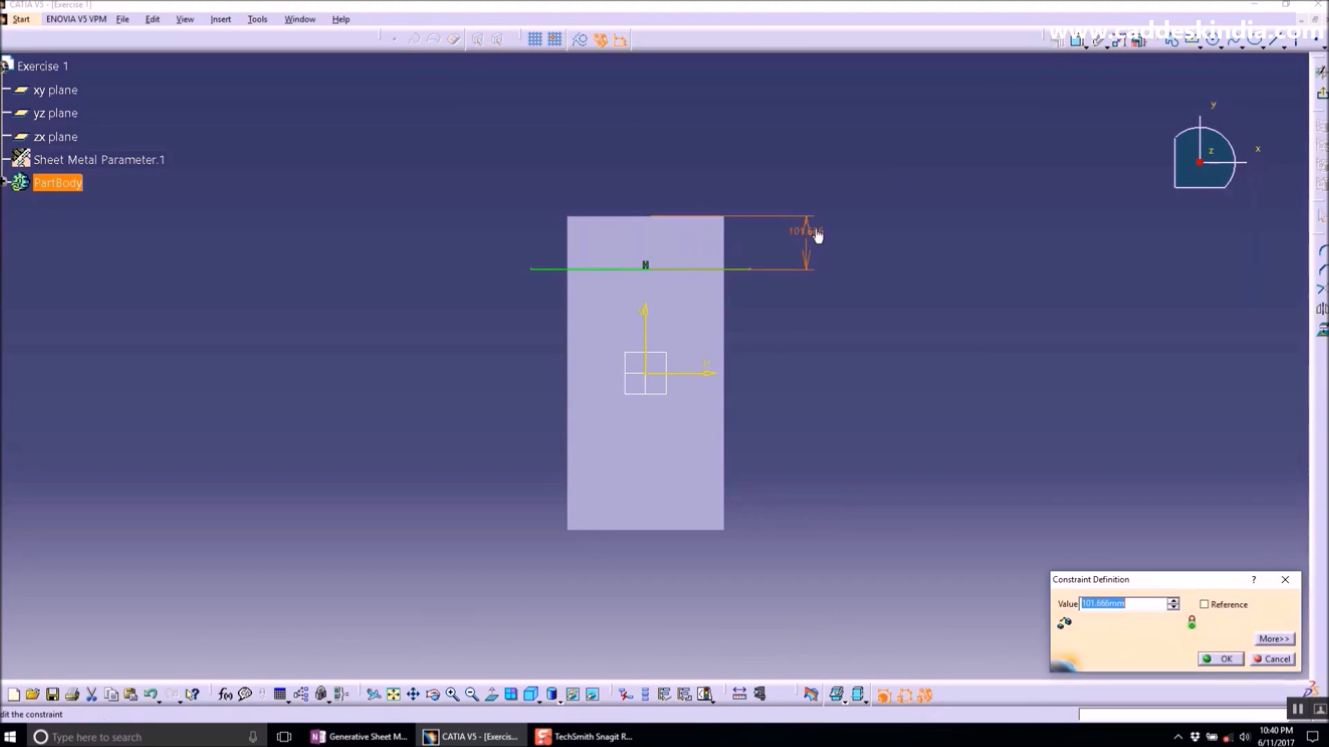
{"action": "type", "text": "100"}
{"action": "key", "text": "Return"}
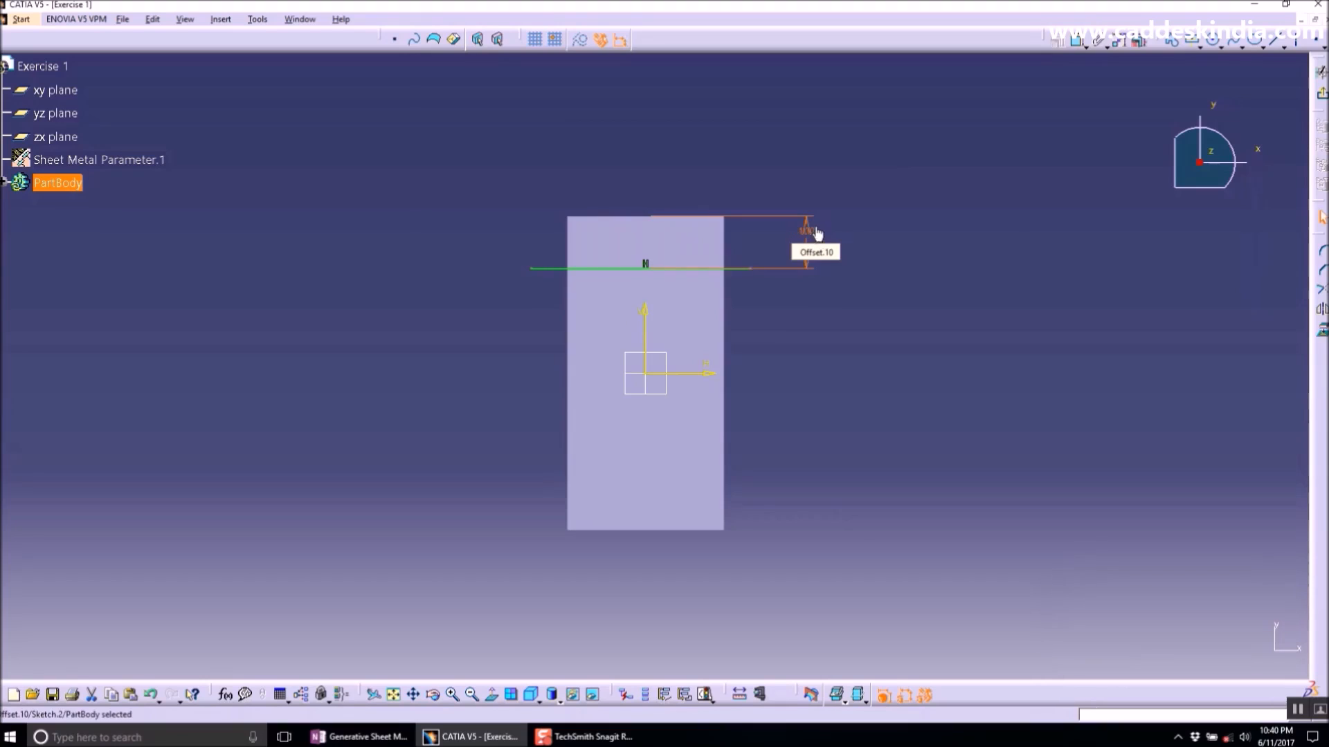
- Exit the sketch and apply Bend From Flat along the line at 90deg, fixing the far corner vertex
{"action": "left_click", "coordinate": [1320, 71]}
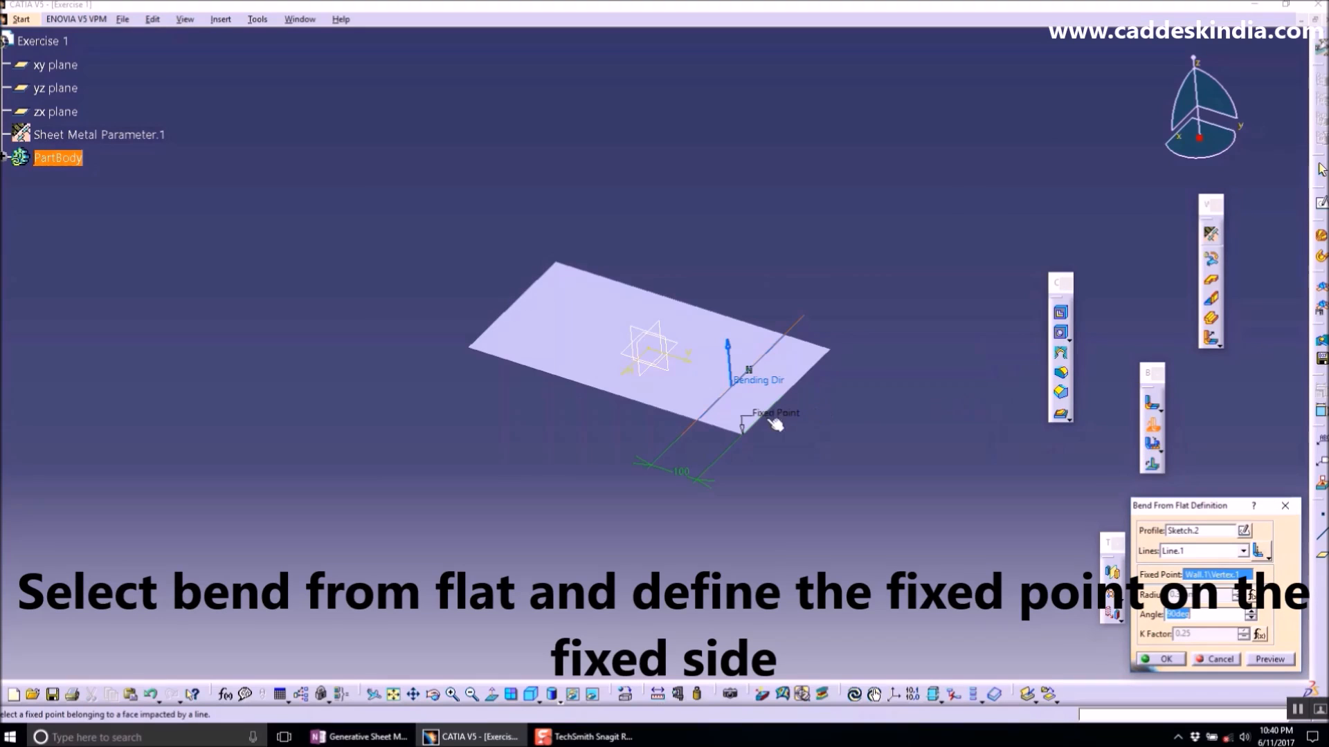
{"action": "left_click", "coordinate": [786, 414]}
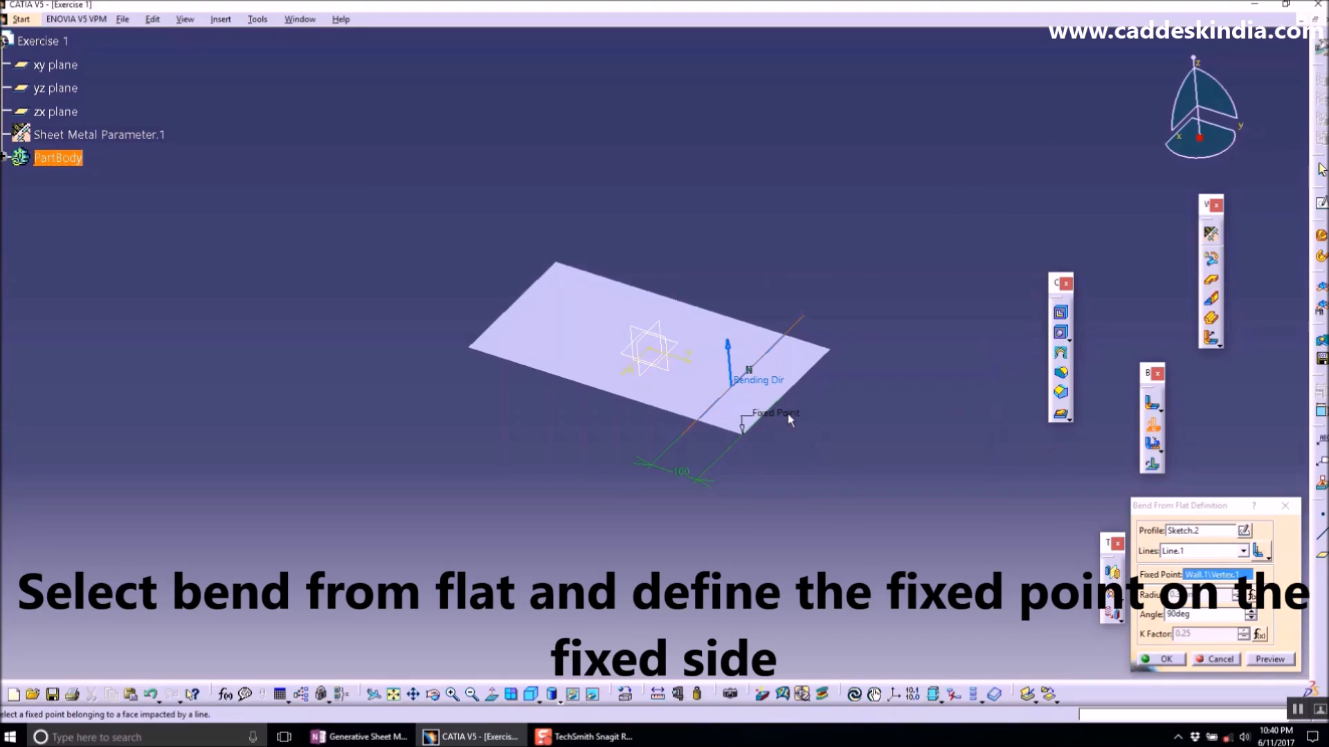
{"action": "left_click", "coordinate": [1204, 574]}
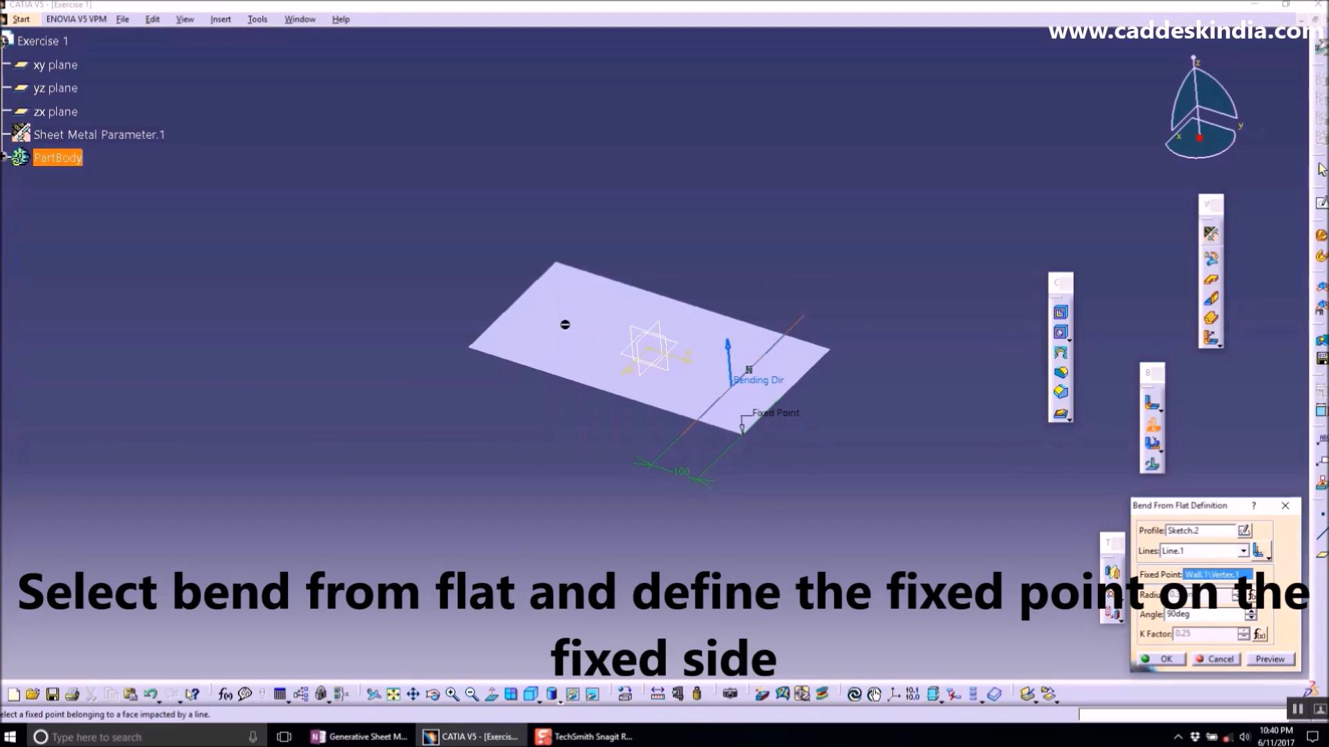
{"action": "left_click", "coordinate": [471, 348]}
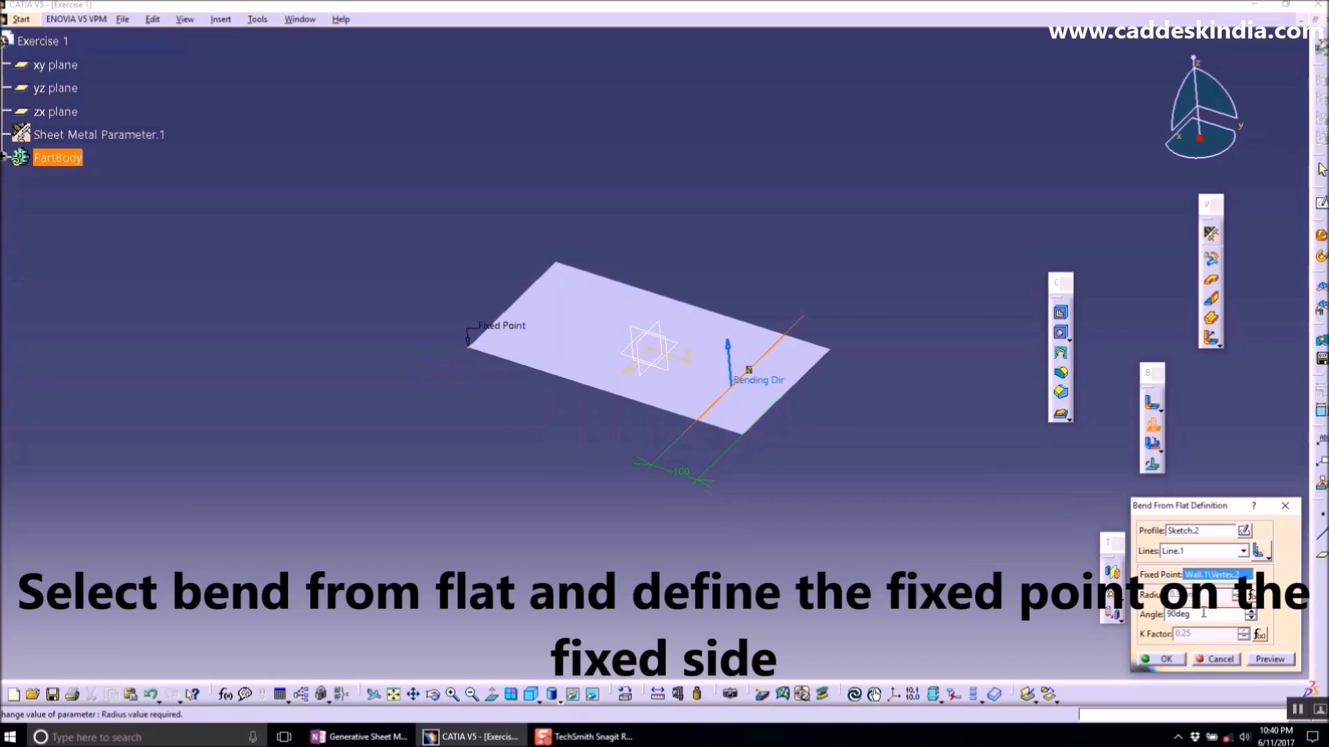
{"action": "left_click", "coordinate": [1270, 660]}
{"action": "left_click", "coordinate": [1162, 659]}
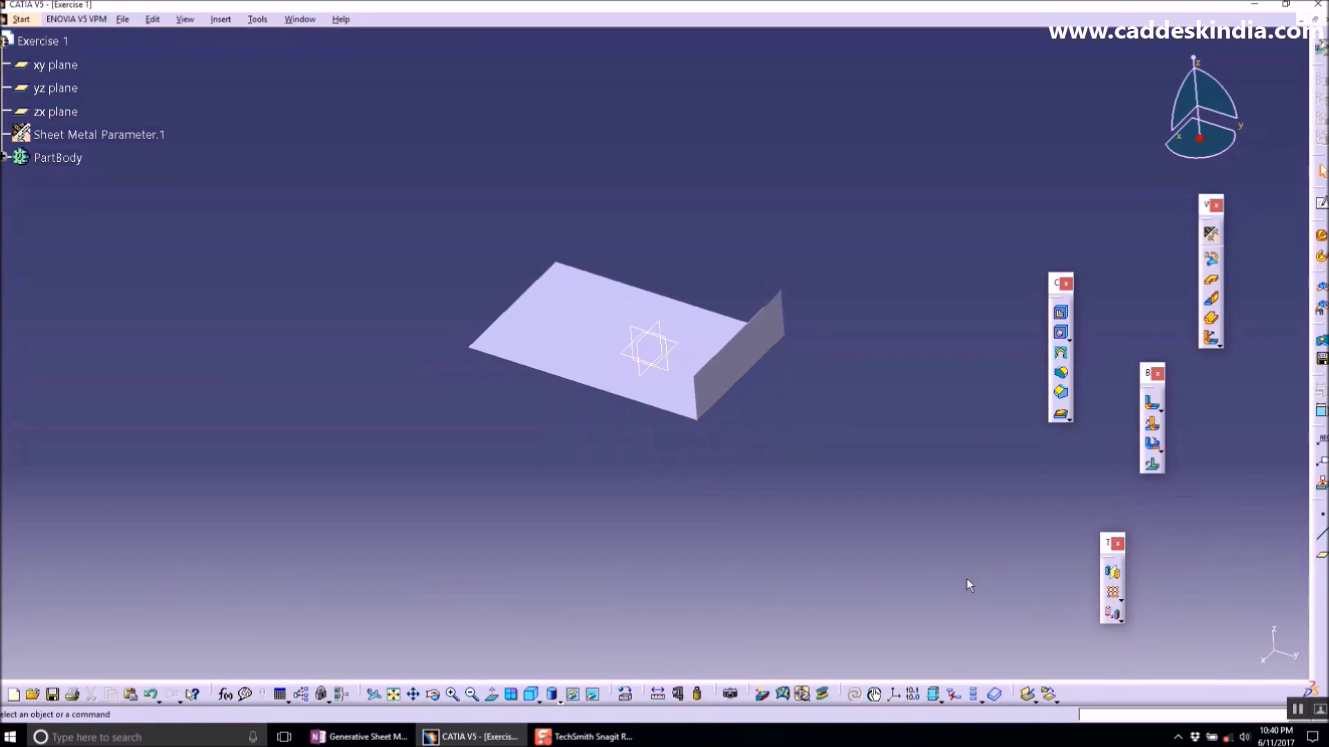
- Open a sketch on the flat wall's top face and draw a horizontal line near its lower edge
{"action": "middle_click_drag", "start_coordinate": [742, 401], "coordinate": [516, 347]}
{"action": "left_click", "coordinate": [1321, 202]}
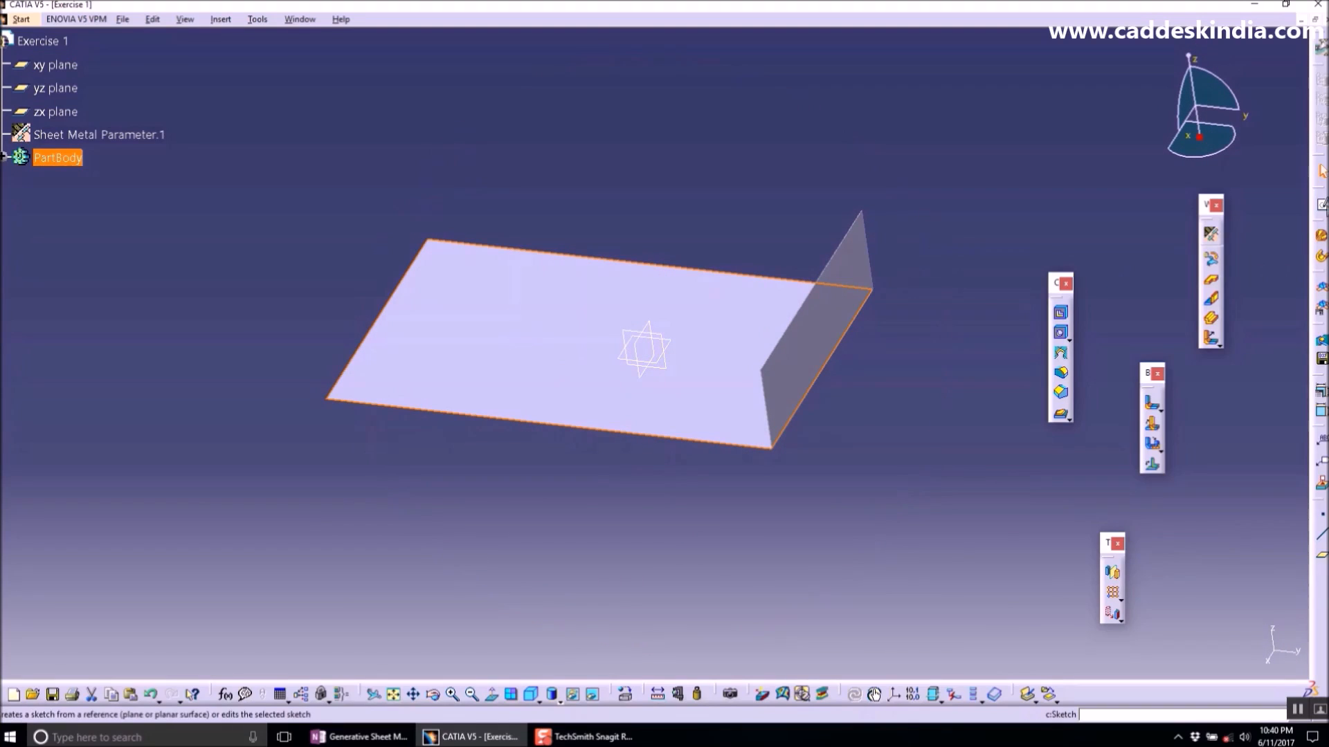
{"action": "left_click", "coordinate": [824, 359]}
{"action": "middle_click_drag", "start_coordinate": [784, 387], "coordinate": [804, 289]}
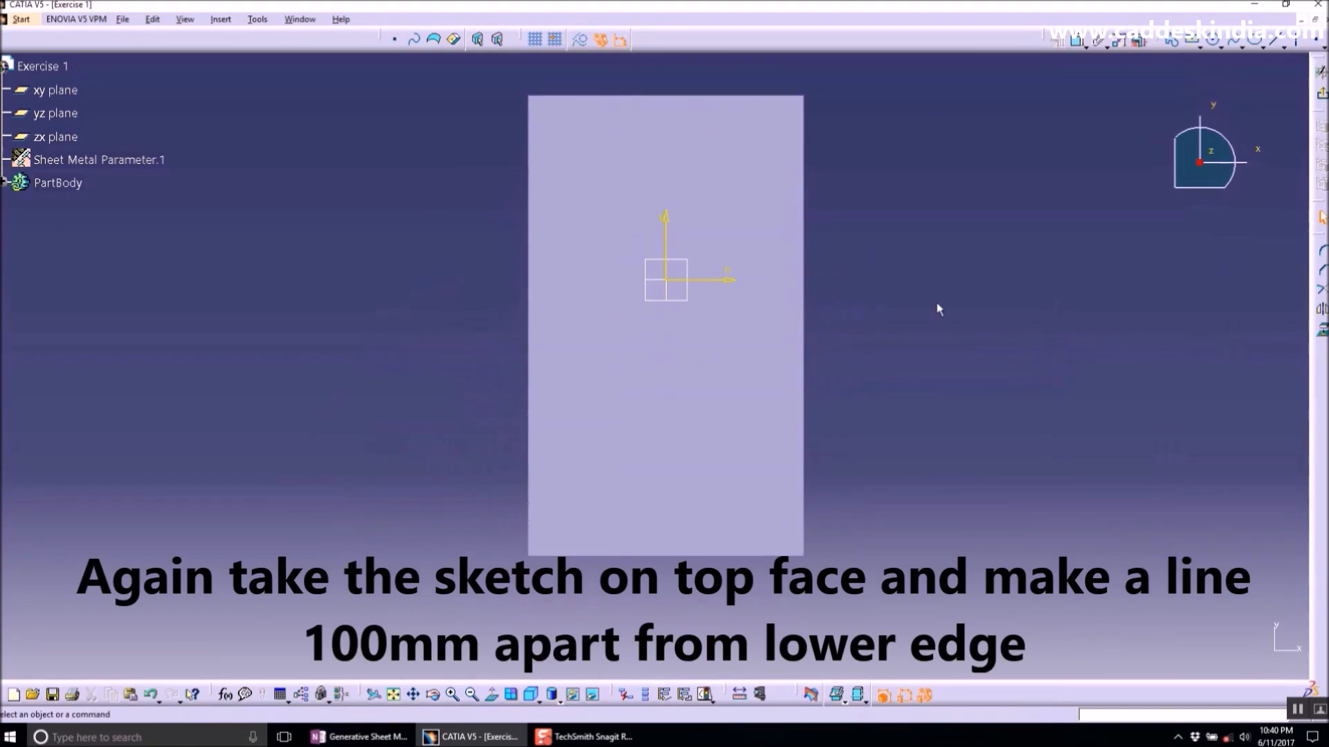
{"action": "left_click", "coordinate": [486, 460]}
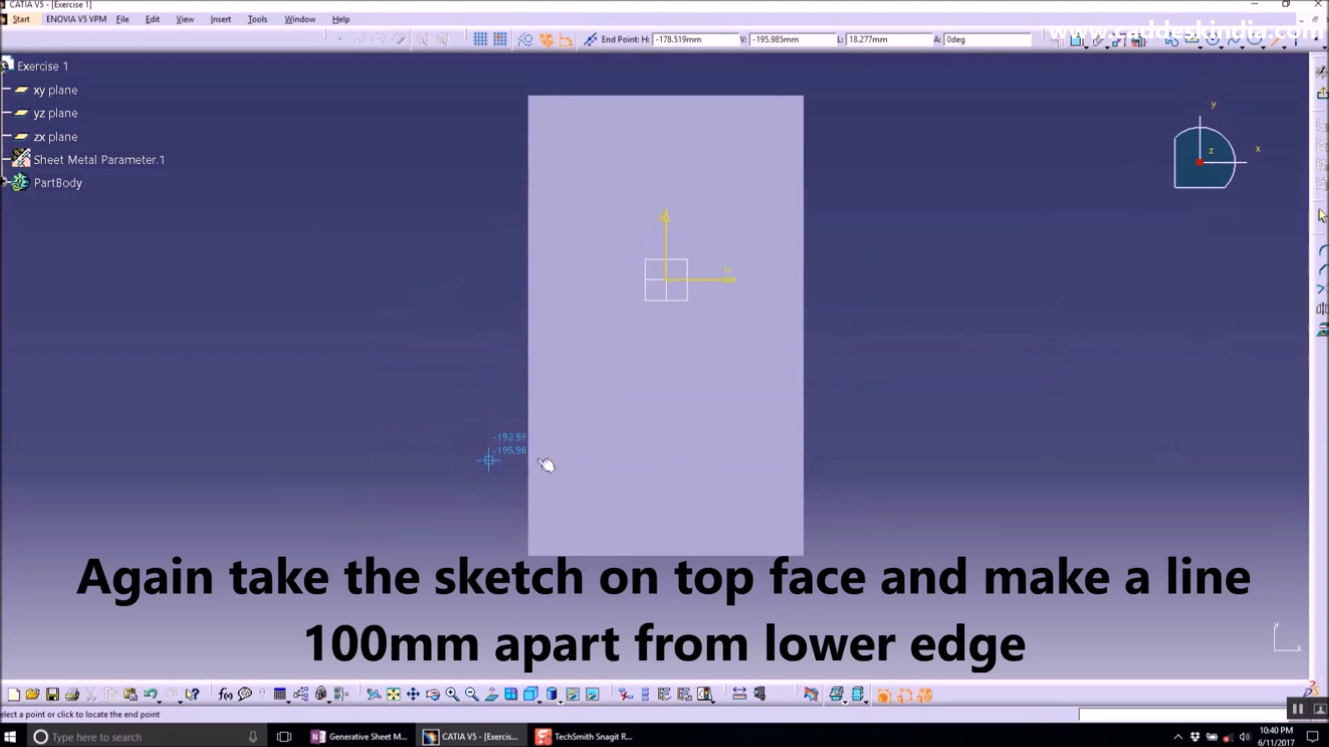
{"action": "left_click", "coordinate": [844, 460]}
- Constrain the new line's distance from the lower edge to 100 mm
{"action": "left_click", "coordinate": [1077, 42]}
{"action": "left_click", "coordinate": [747, 556]}
{"action": "left_click", "coordinate": [911, 507]}
{"action": "double_click", "coordinate": [914, 508]}
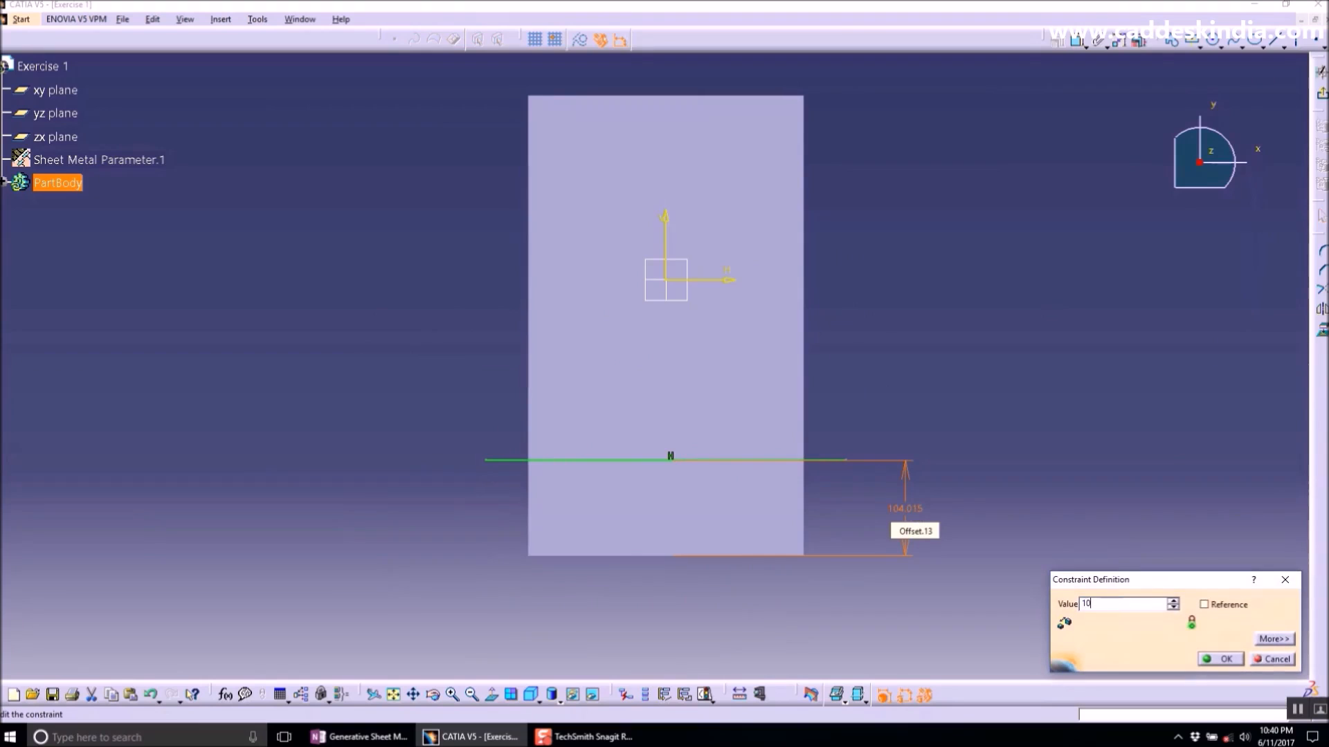
{"action": "key", "text": "Return"}
- Exit the sketch and apply Bend From Flat along the second line with the origin as fixed point
{"action": "left_click", "coordinate": [1056, 375]}
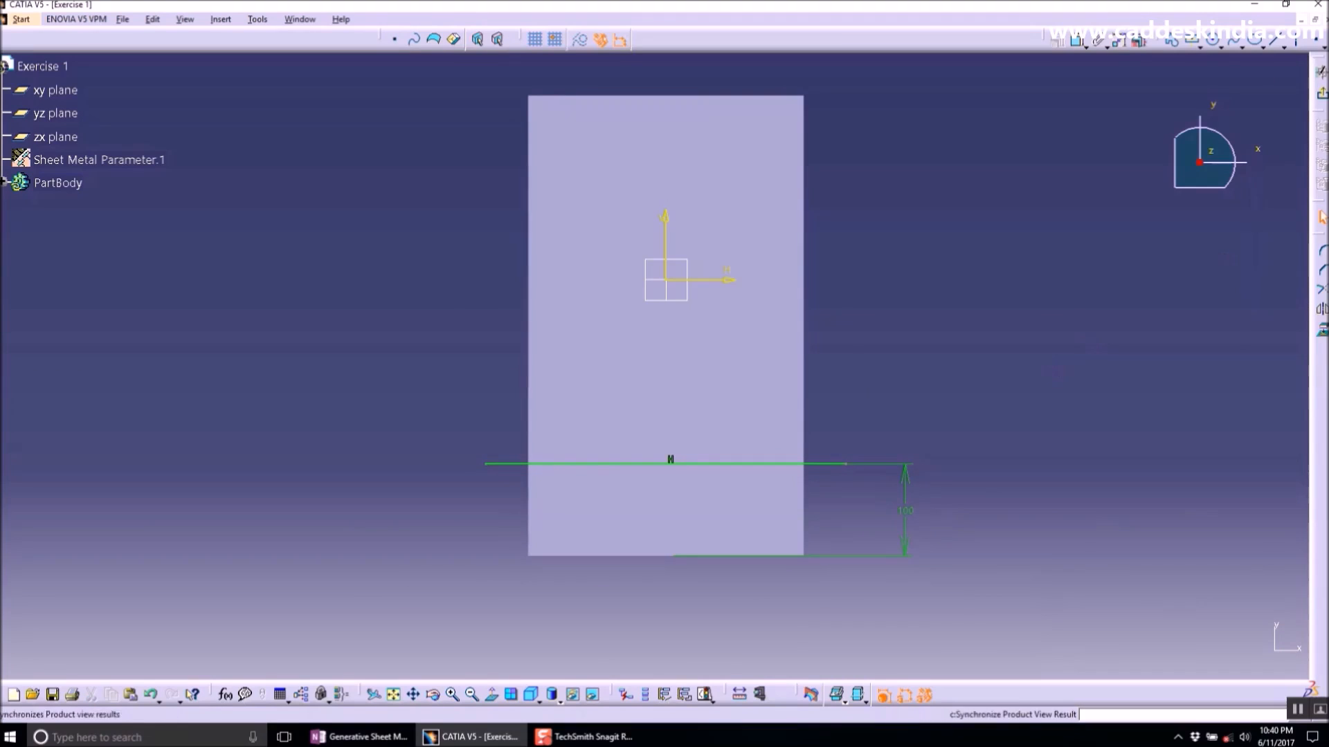
{"action": "left_click", "coordinate": [1320, 72]}
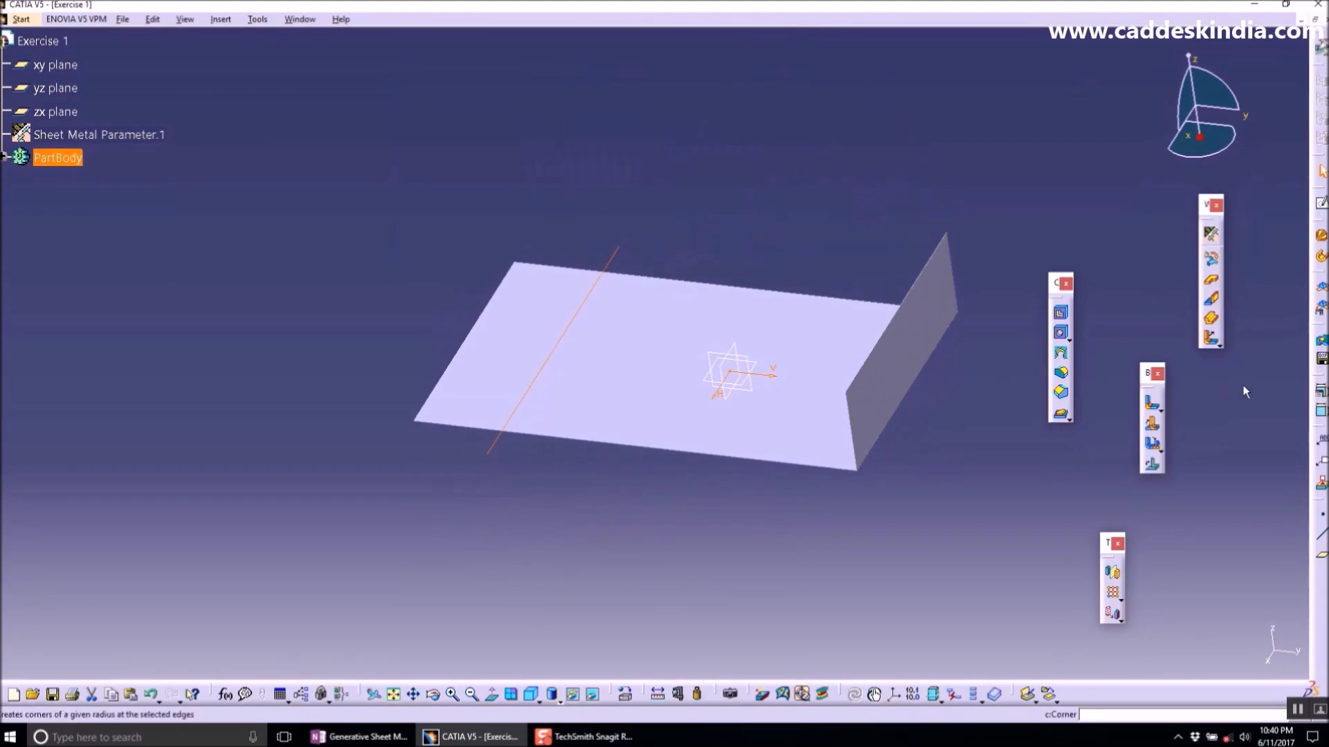
{"action": "left_click", "coordinate": [1153, 426]}
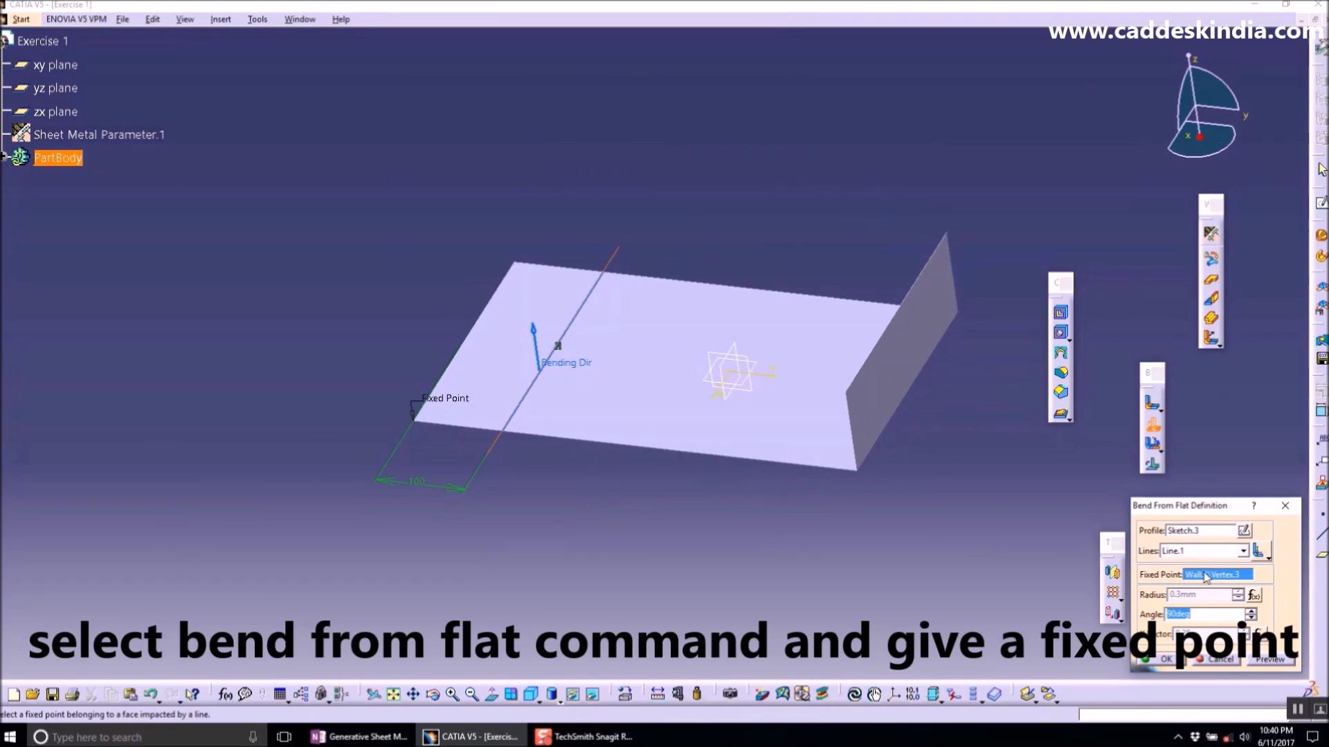
{"action": "left_click", "coordinate": [738, 376]}
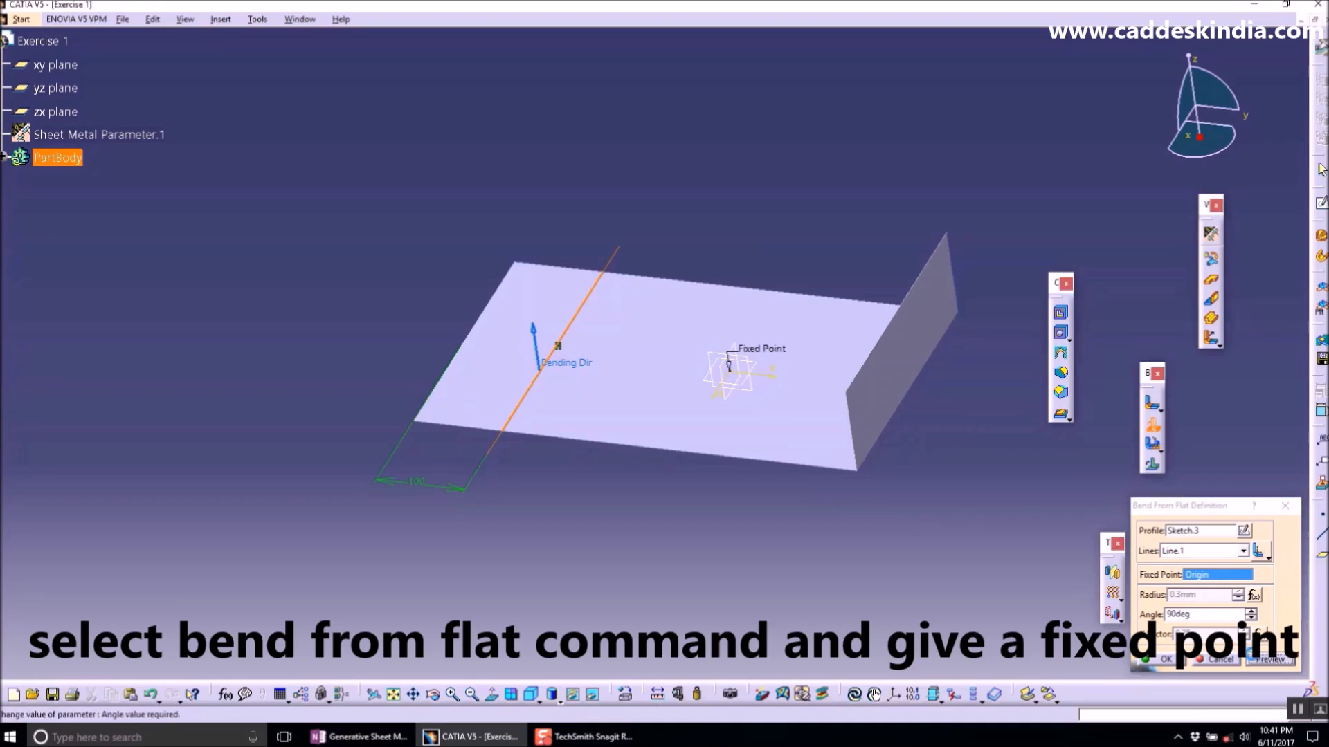
{"action": "left_click", "coordinate": [1165, 661]}
{"action": "middle_click_drag", "start_coordinate": [860, 424], "coordinate": [755, 436]}
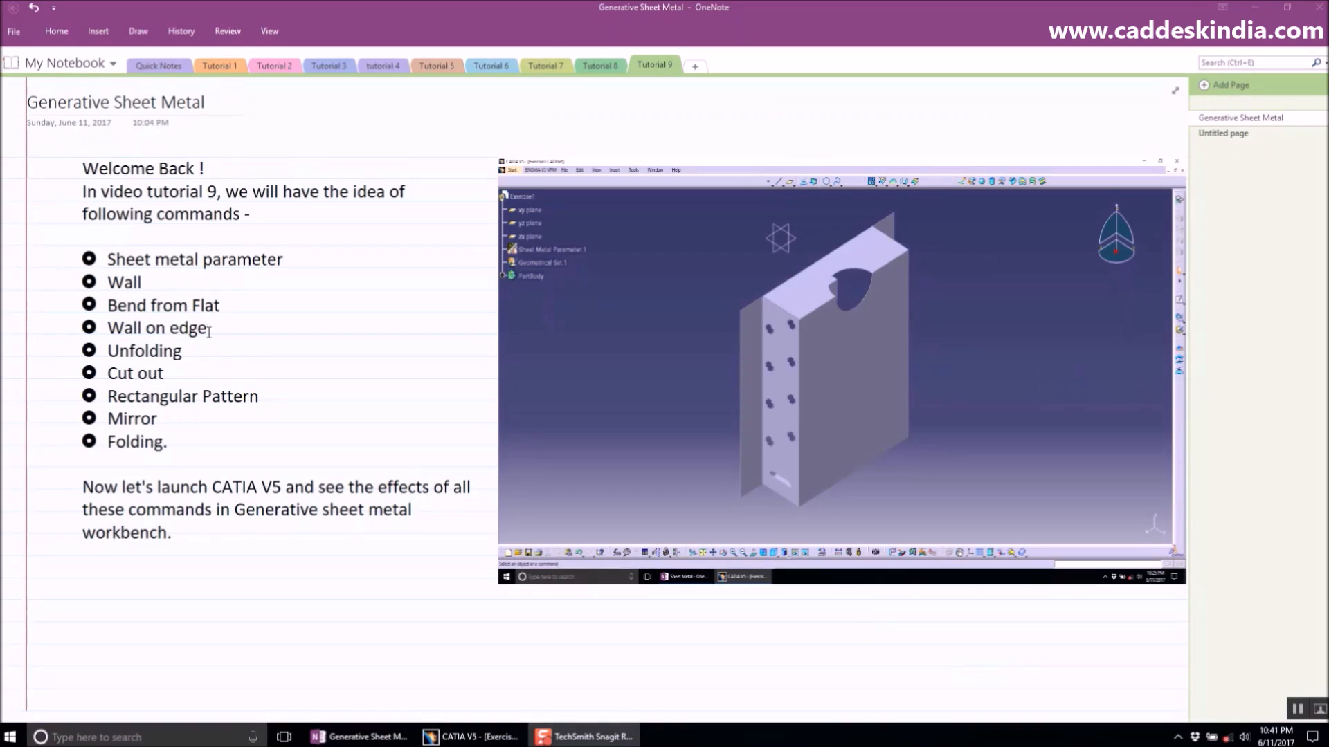
- Highlight the Wall on edge entry in the OneNote notes
{"action": "left_click_drag", "start_coordinate": [208, 332], "coordinate": [108, 332]}
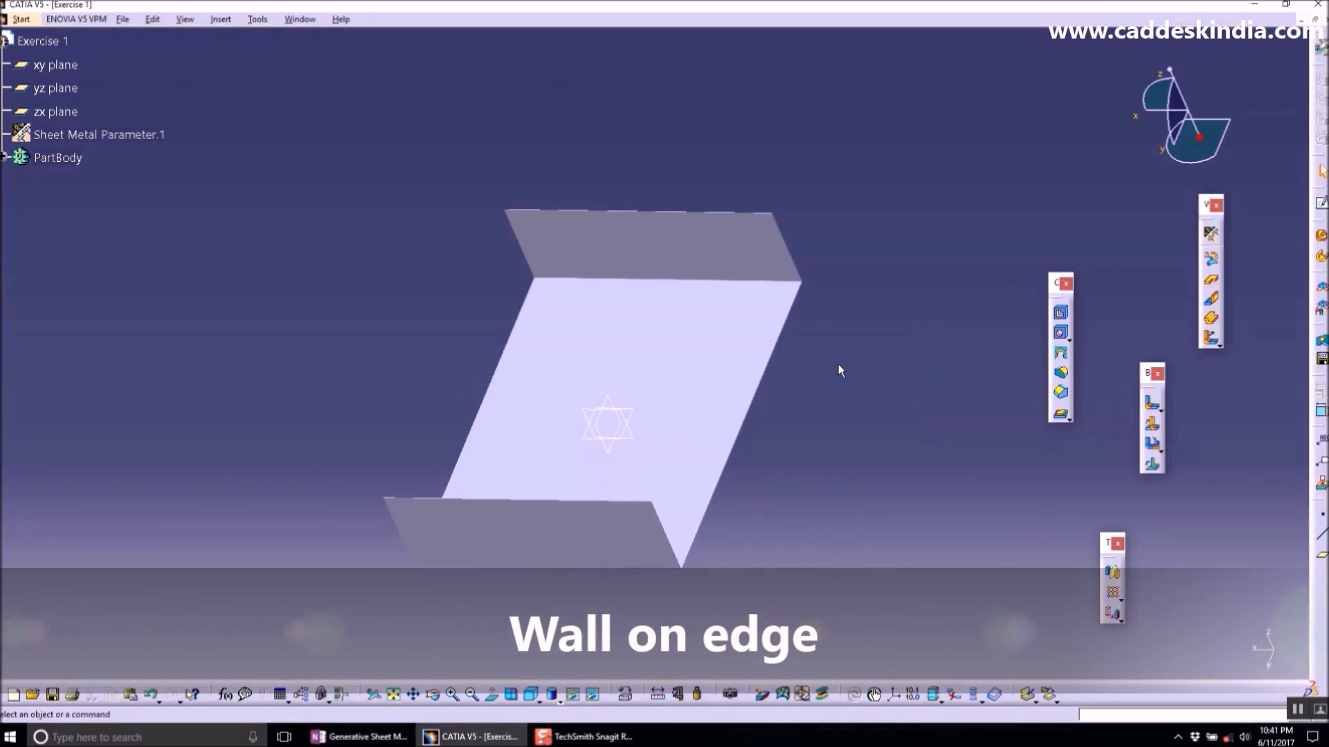
- Start Wall On Edge, pick the flat wall's long edge, and set the wall height to 100 mm
{"action": "middle_click_drag", "start_coordinate": [839, 370], "coordinate": [507, 297]}
{"action": "middle_click_drag", "start_coordinate": [587, 327], "coordinate": [771, 445]}
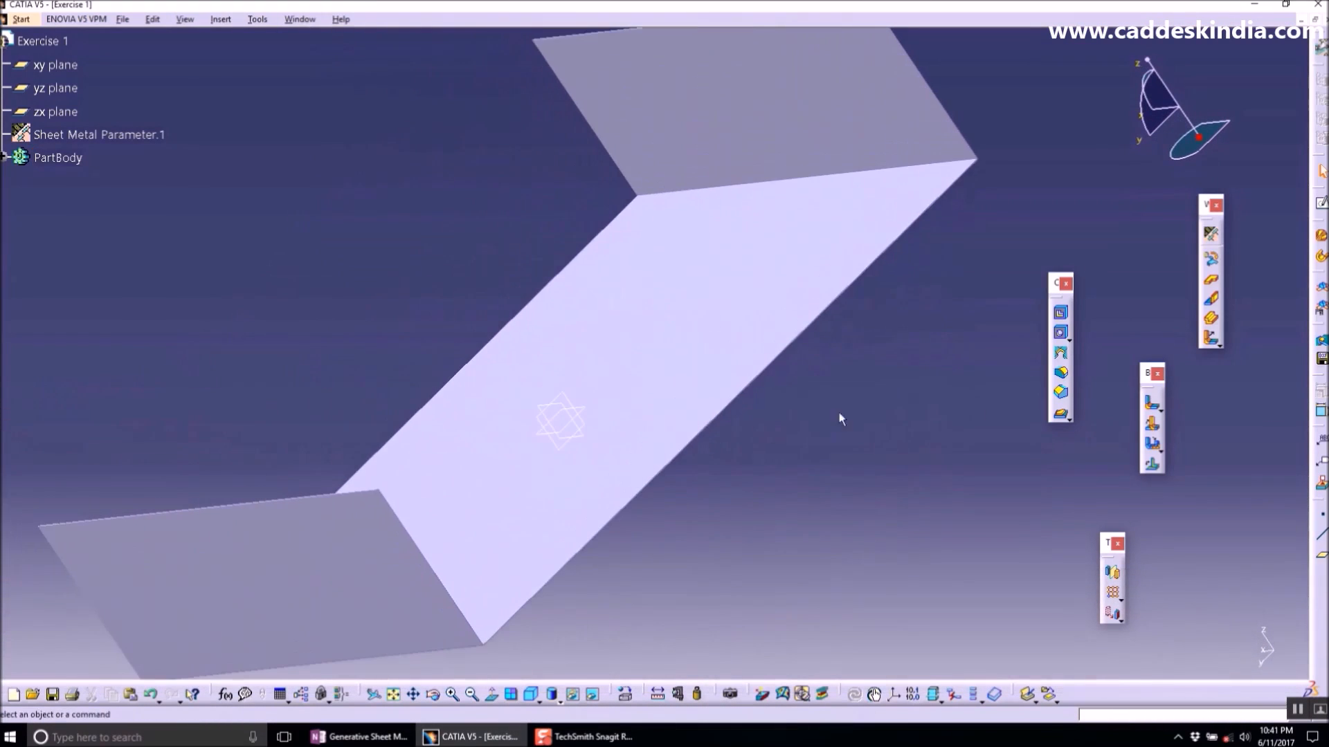
{"action": "left_click", "coordinate": [1211, 303]}
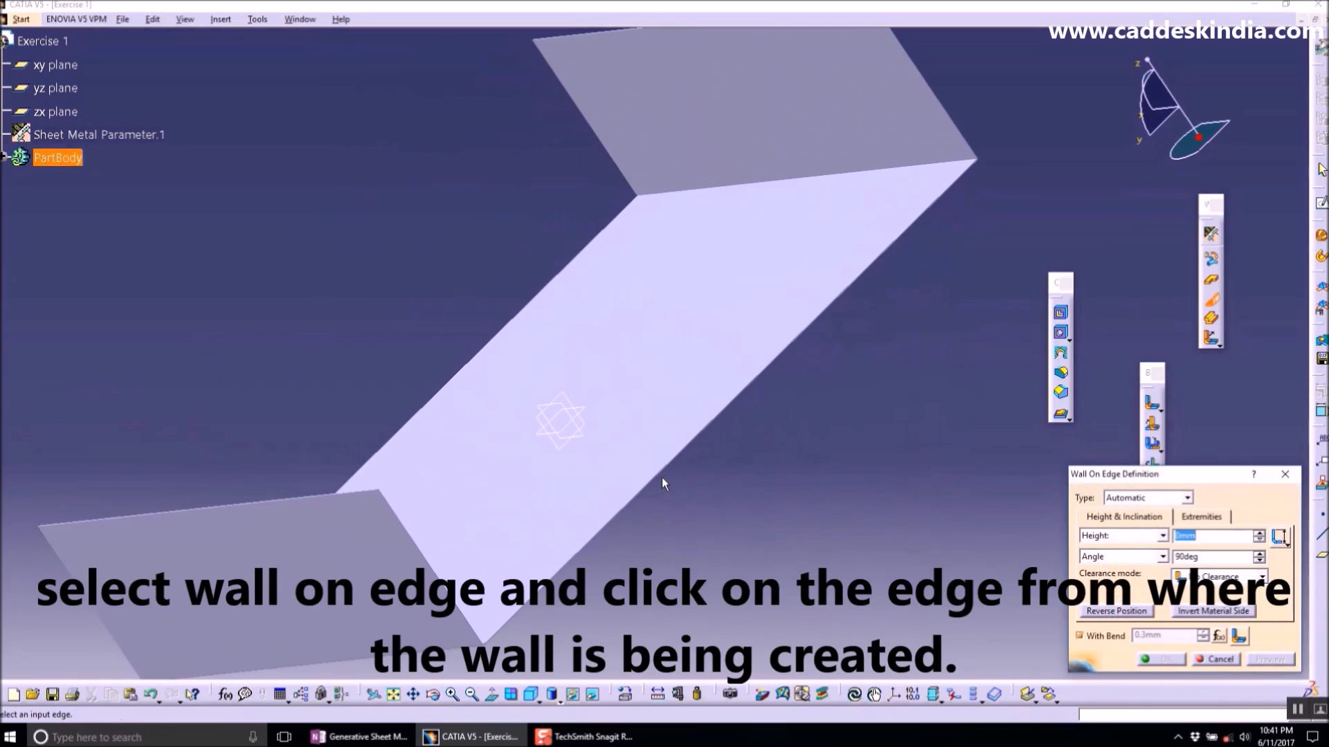
{"action": "middle_click_drag", "start_coordinate": [663, 476], "coordinate": [656, 414]}
{"action": "middle_click_drag", "start_coordinate": [677, 460], "coordinate": [664, 305]}
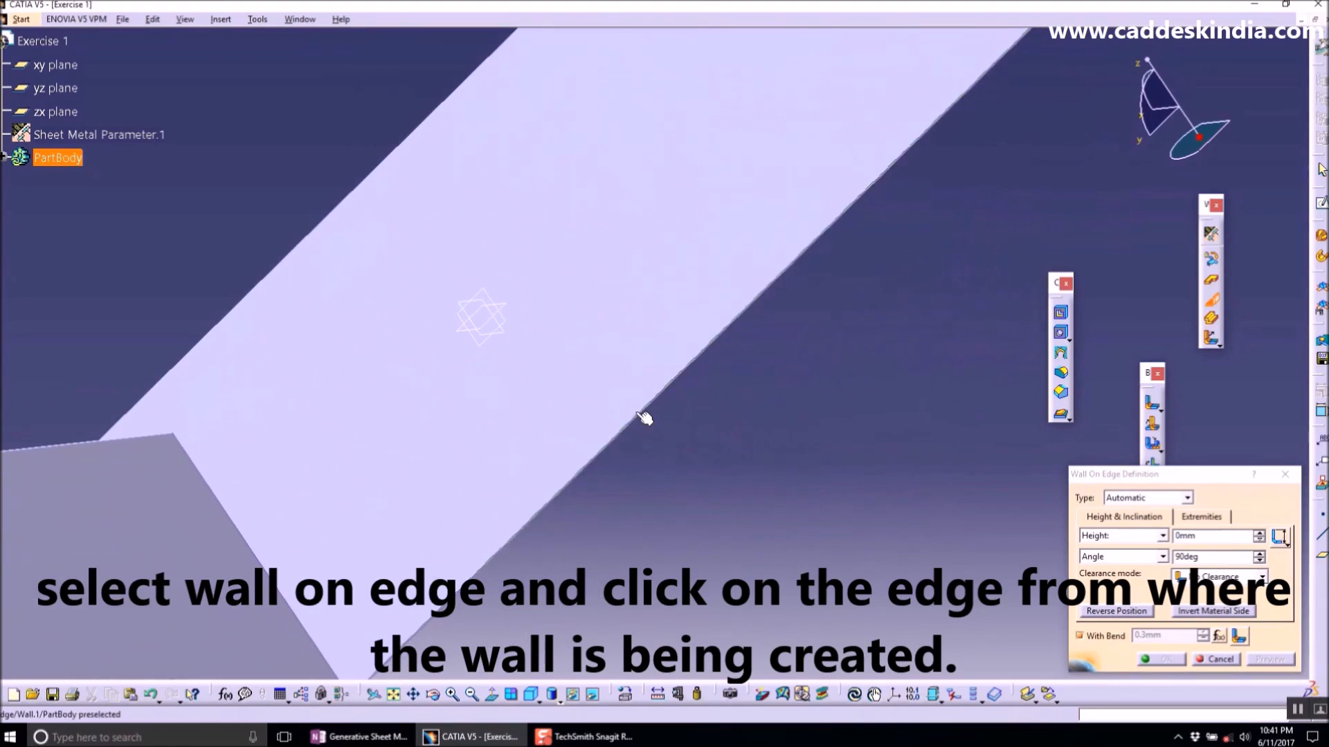
{"action": "left_click", "coordinate": [641, 415]}
{"action": "middle_click_drag", "start_coordinate": [801, 395], "coordinate": [818, 468]}
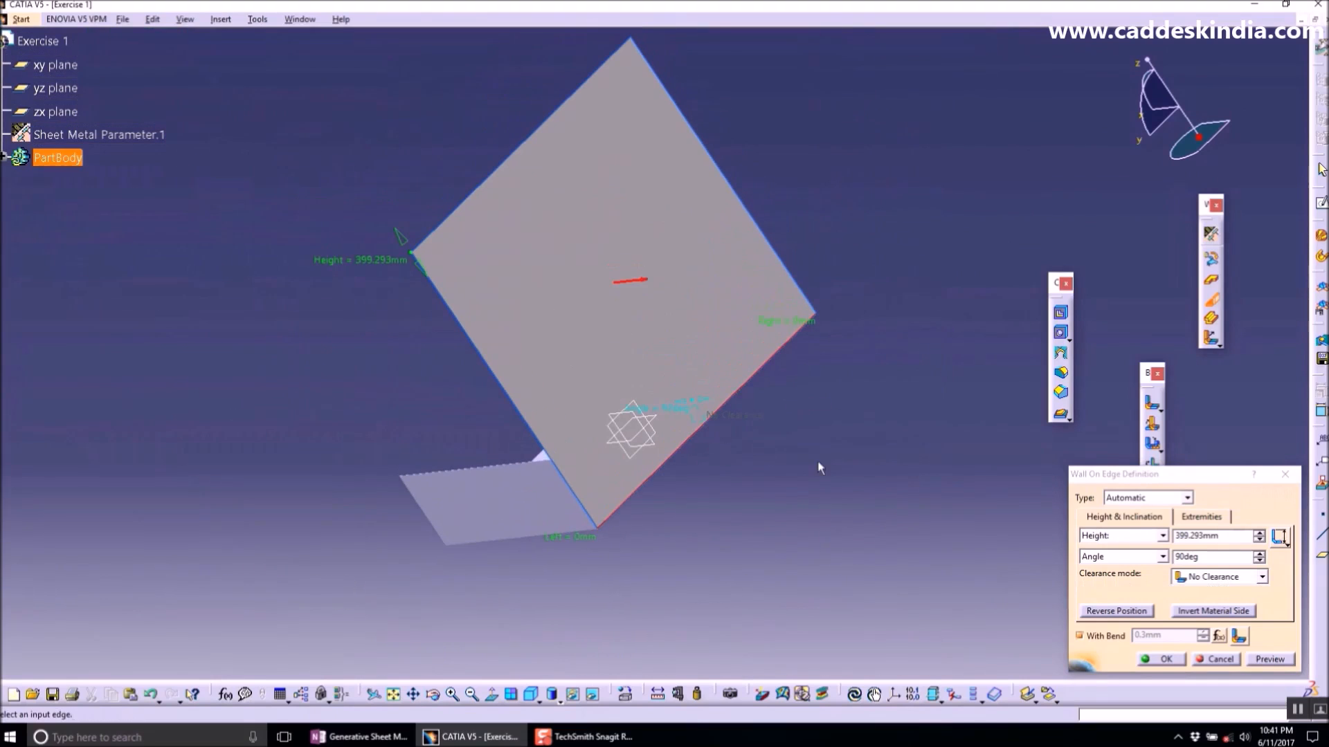
{"action": "double_click", "coordinate": [1226, 537]}
{"action": "type", "text": "1"}
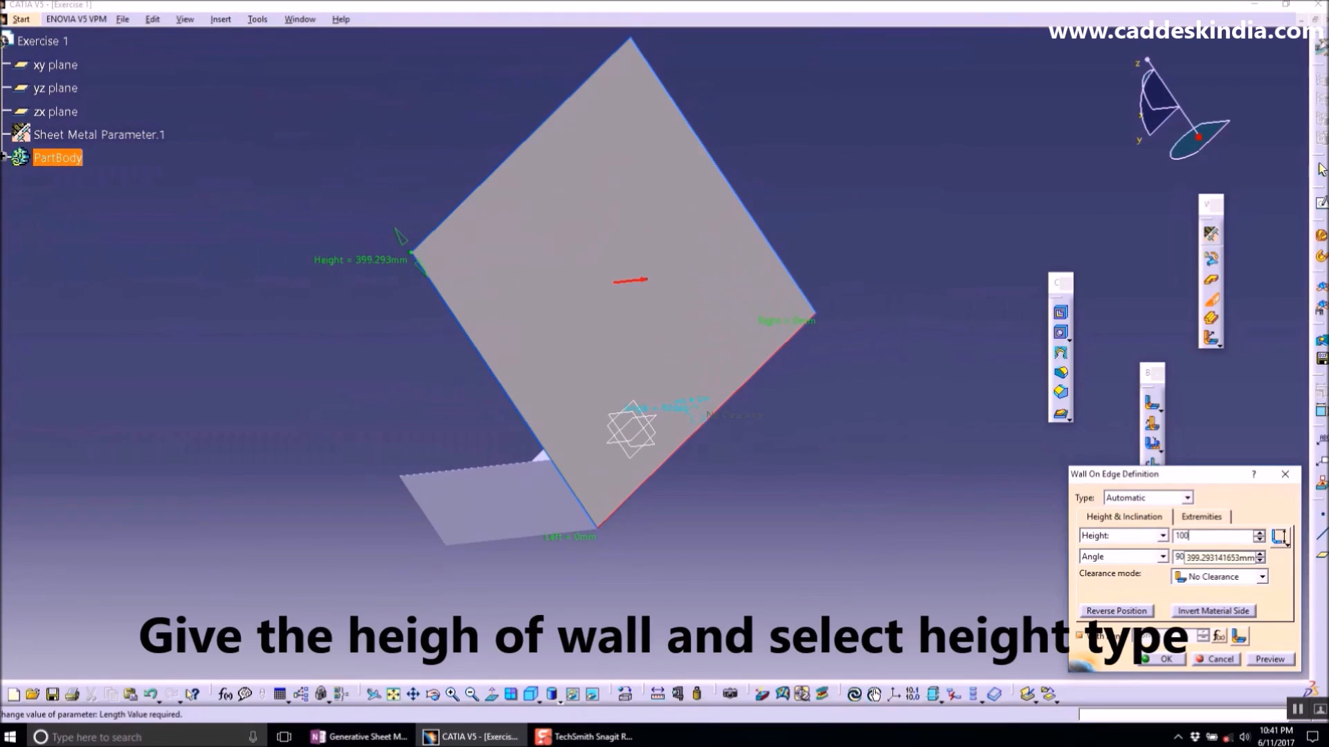
{"action": "type", "text": "00"}
{"action": "key", "text": "Return"}
- Choose a different height reference type for the 100 mm wall and confirm the Wall On Edge
{"action": "middle_click_drag", "start_coordinate": [589, 484], "coordinate": [706, 270]}
{"action": "middle_click_drag", "start_coordinate": [559, 443], "coordinate": [534, 362]}
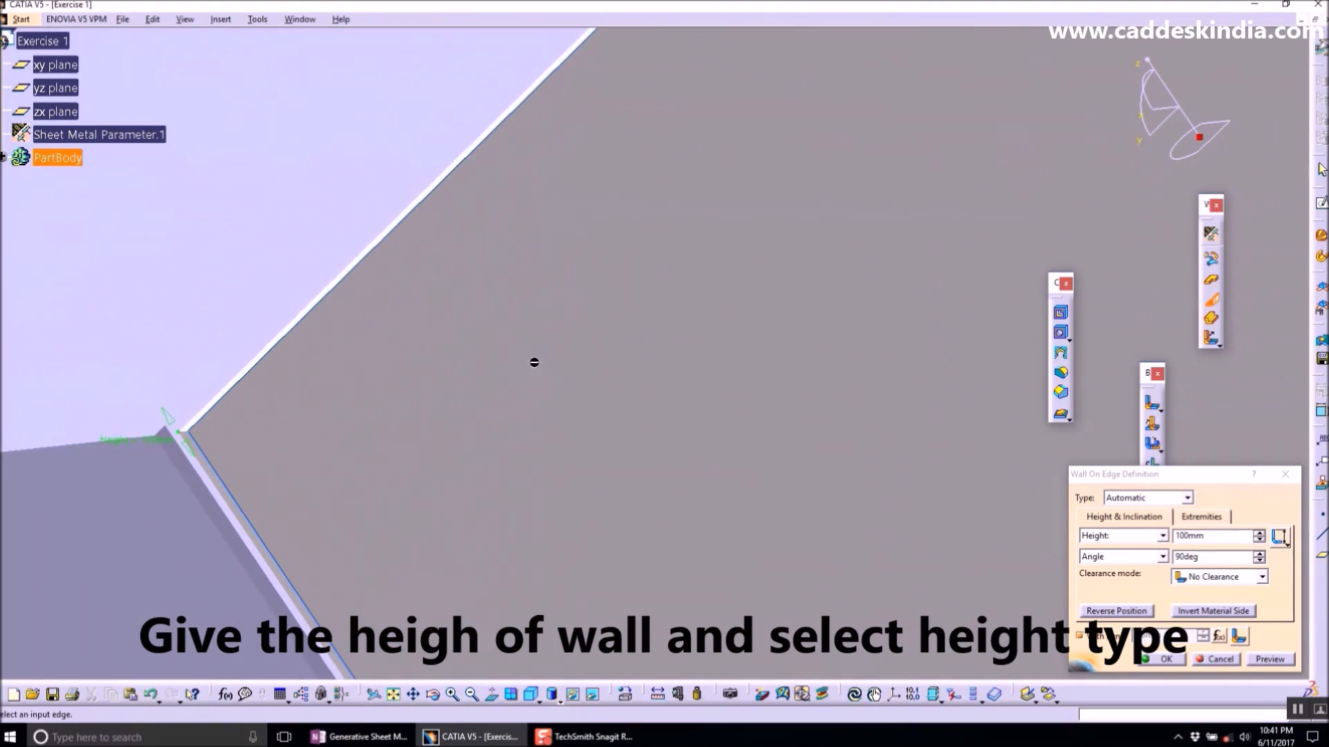
{"action": "middle_click_drag", "start_coordinate": [187, 458], "coordinate": [879, 380]}
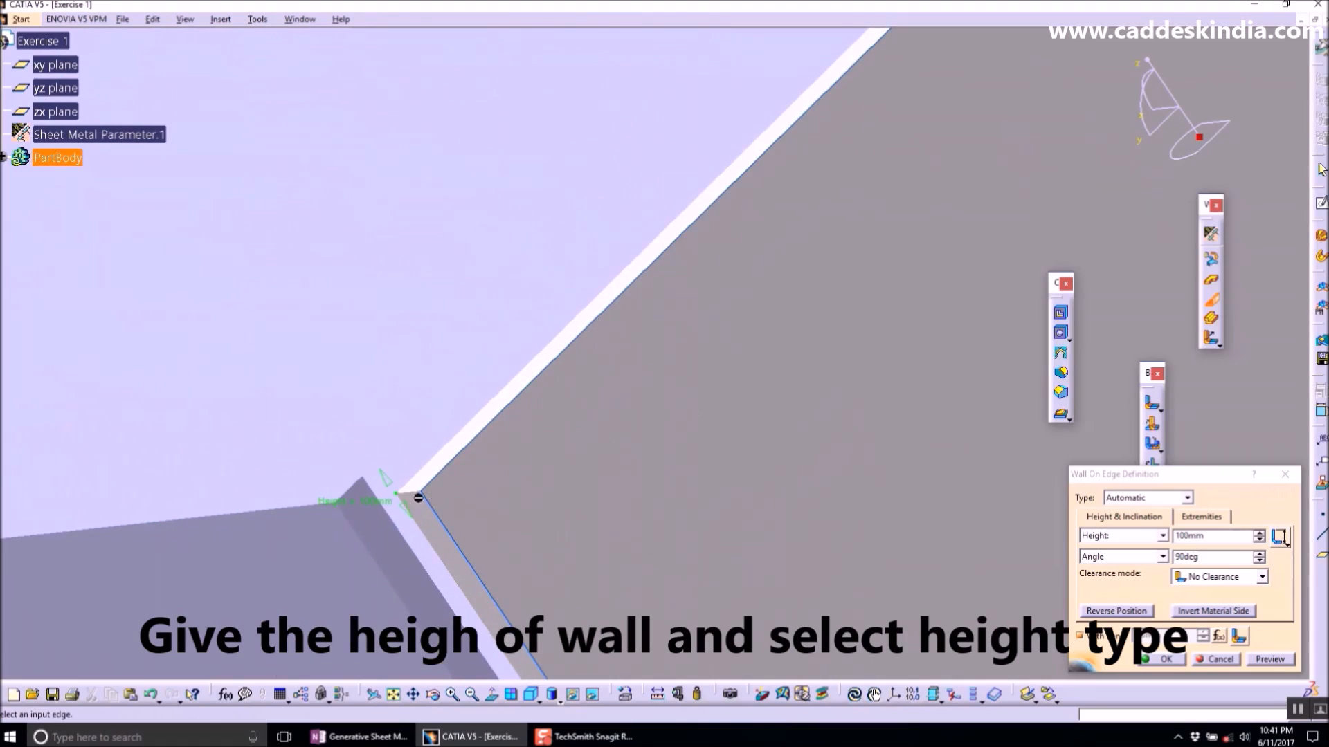
{"action": "middle_click_drag", "start_coordinate": [446, 477], "coordinate": [820, 372]}
{"action": "left_click", "coordinate": [1282, 541]}
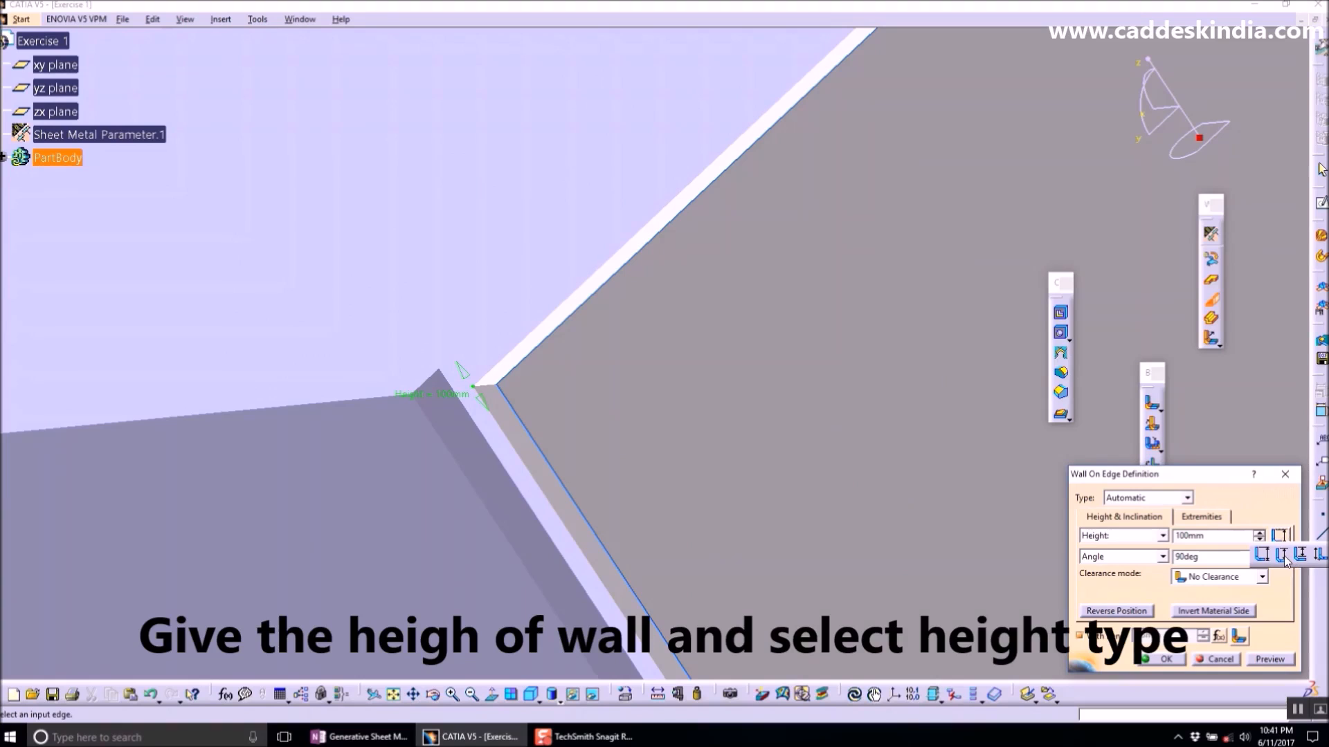
{"action": "left_click", "coordinate": [1284, 555]}
{"action": "middle_click_drag", "start_coordinate": [599, 345], "coordinate": [984, 489]}
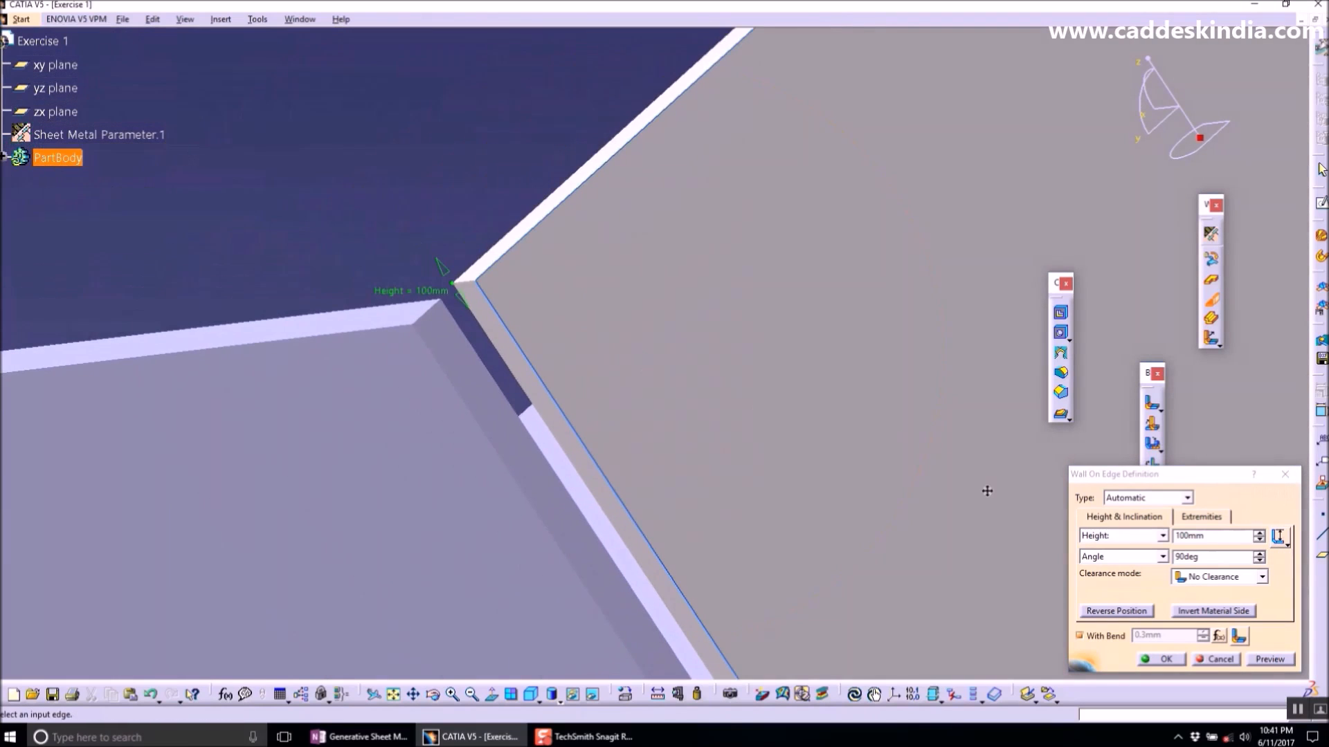
{"action": "left_click", "coordinate": [1220, 660]}
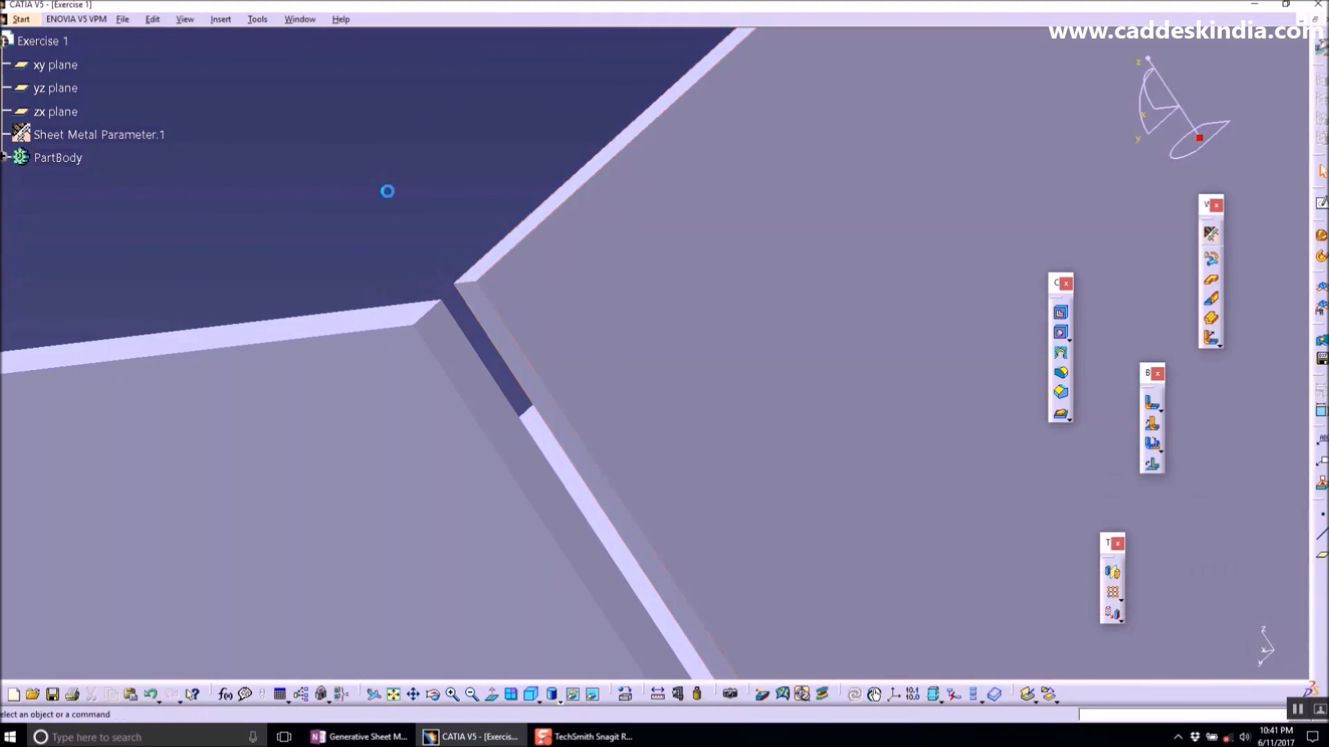
{"action": "middle_click_drag", "start_coordinate": [461, 250], "coordinate": [633, 540]}
{"action": "middle_click_drag", "start_coordinate": [617, 225], "coordinate": [578, 308]}
{"action": "middle_click_drag", "start_coordinate": [526, 253], "coordinate": [700, 374]}
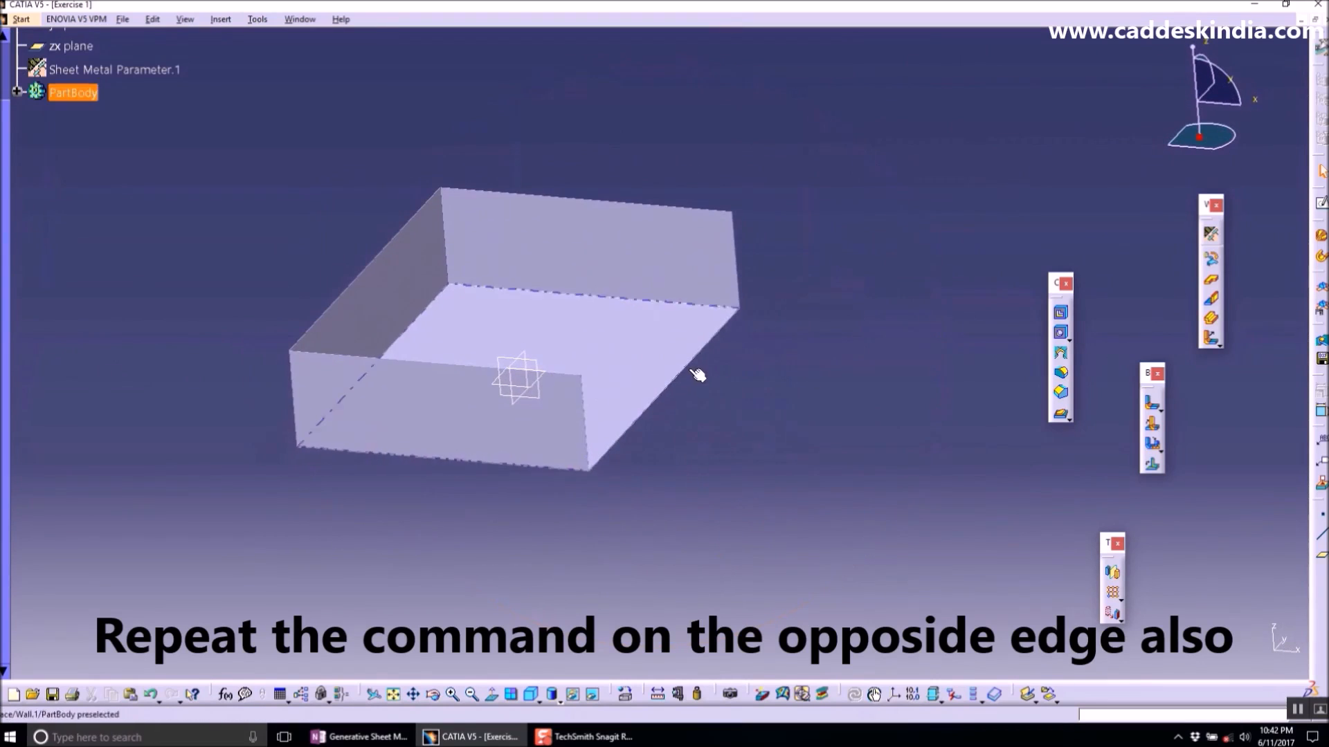
{"action": "left_click", "coordinate": [1155, 425]}
{"action": "mouse_move", "coordinate": [698, 422]}
{"action": "middle_mouse_down"}
{"action": "mouse_move", "coordinate": [590, 350]}
{"action": "mouse_move", "coordinate": [553, 403]}
{"action": "mouse_move", "coordinate": [539, 273]}
{"action": "mouse_move", "coordinate": [585, 427]}
{"action": "middle_mouse_up"}
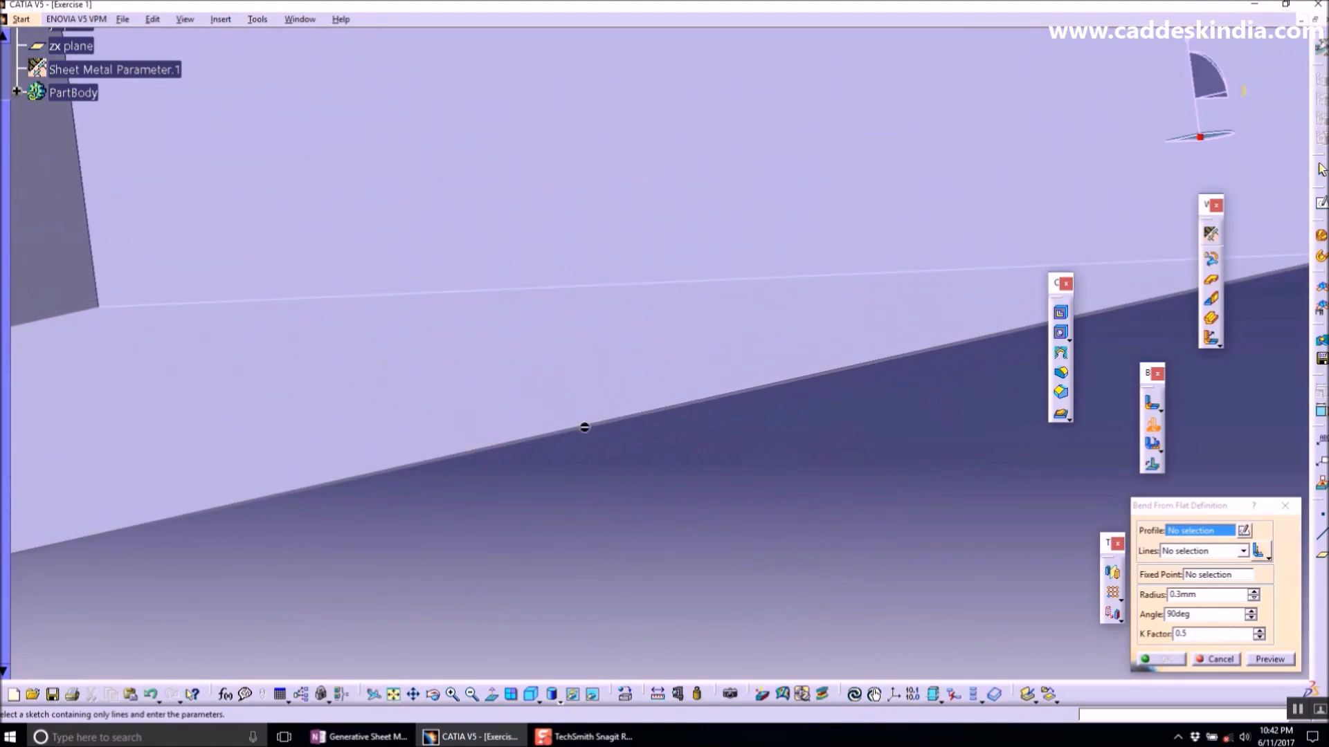
{"action": "middle_click_drag", "start_coordinate": [524, 438], "coordinate": [554, 559]}
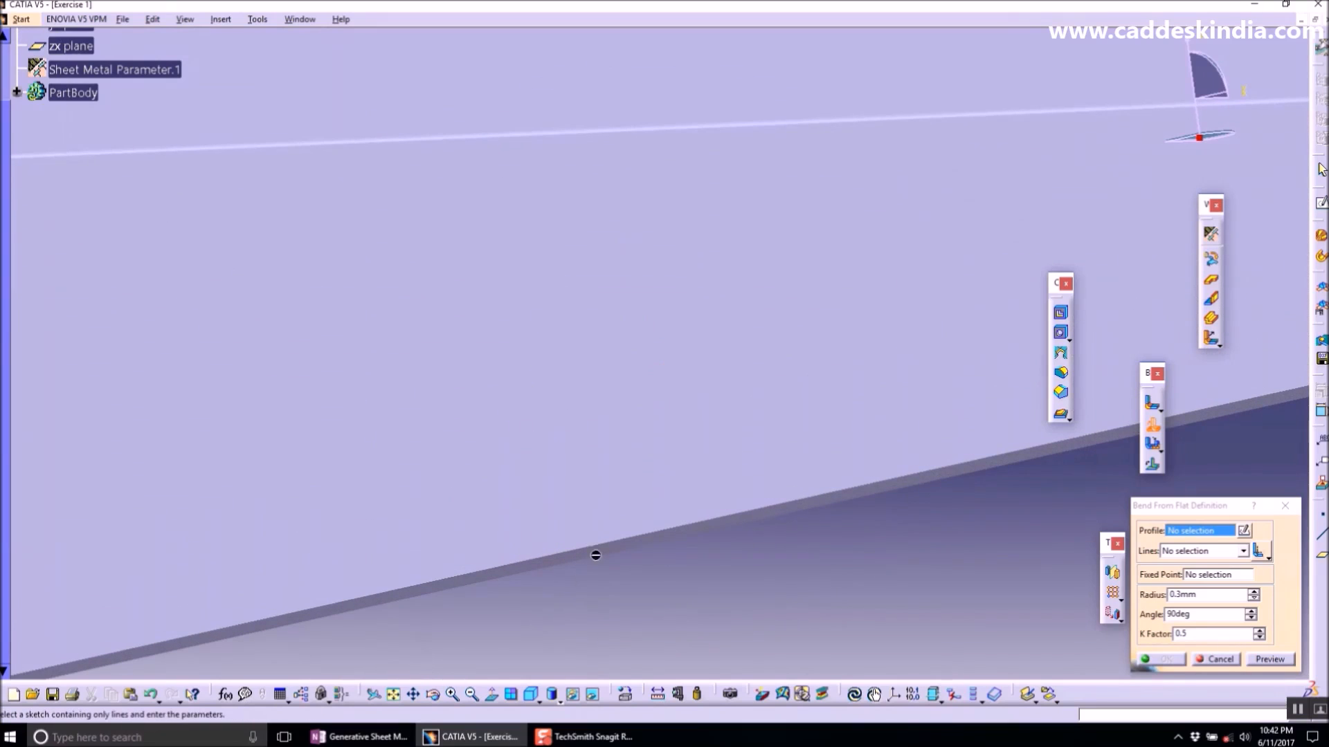
{"action": "left_click", "coordinate": [1180, 533]}
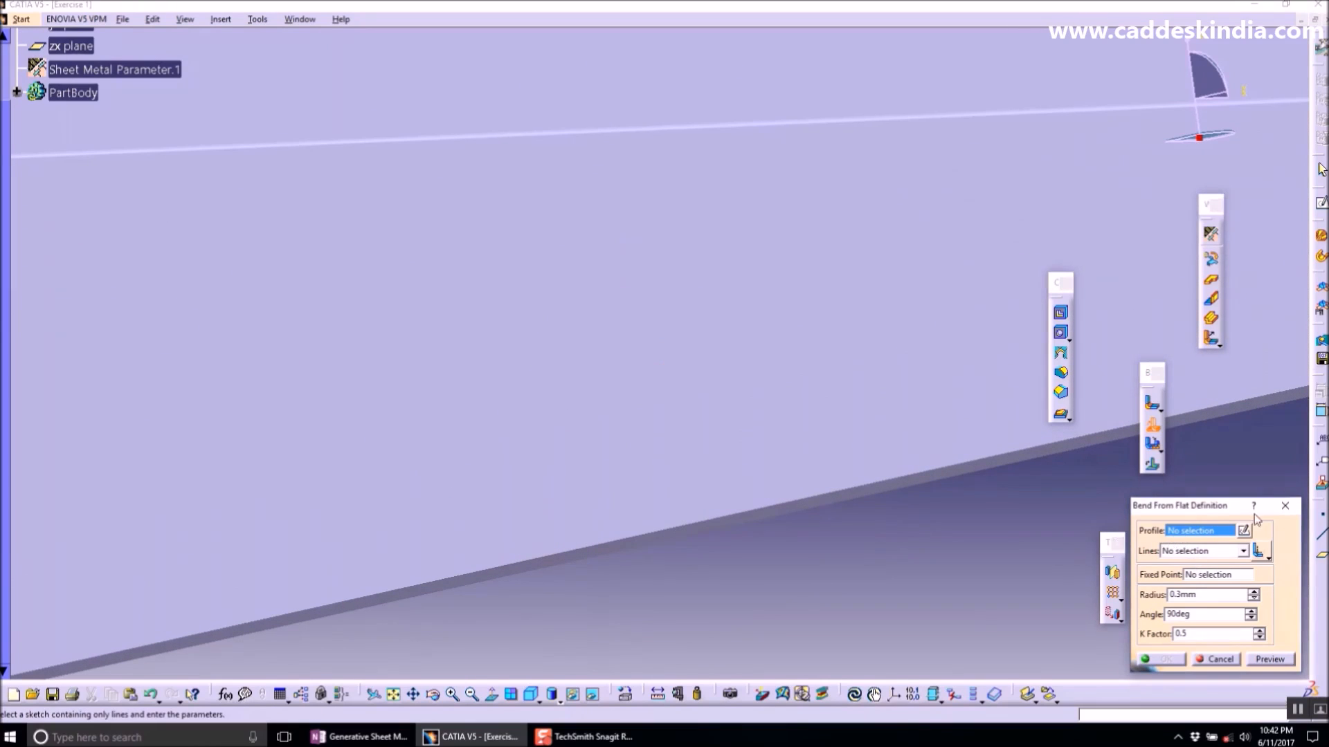
{"action": "left_click", "coordinate": [1285, 506]}
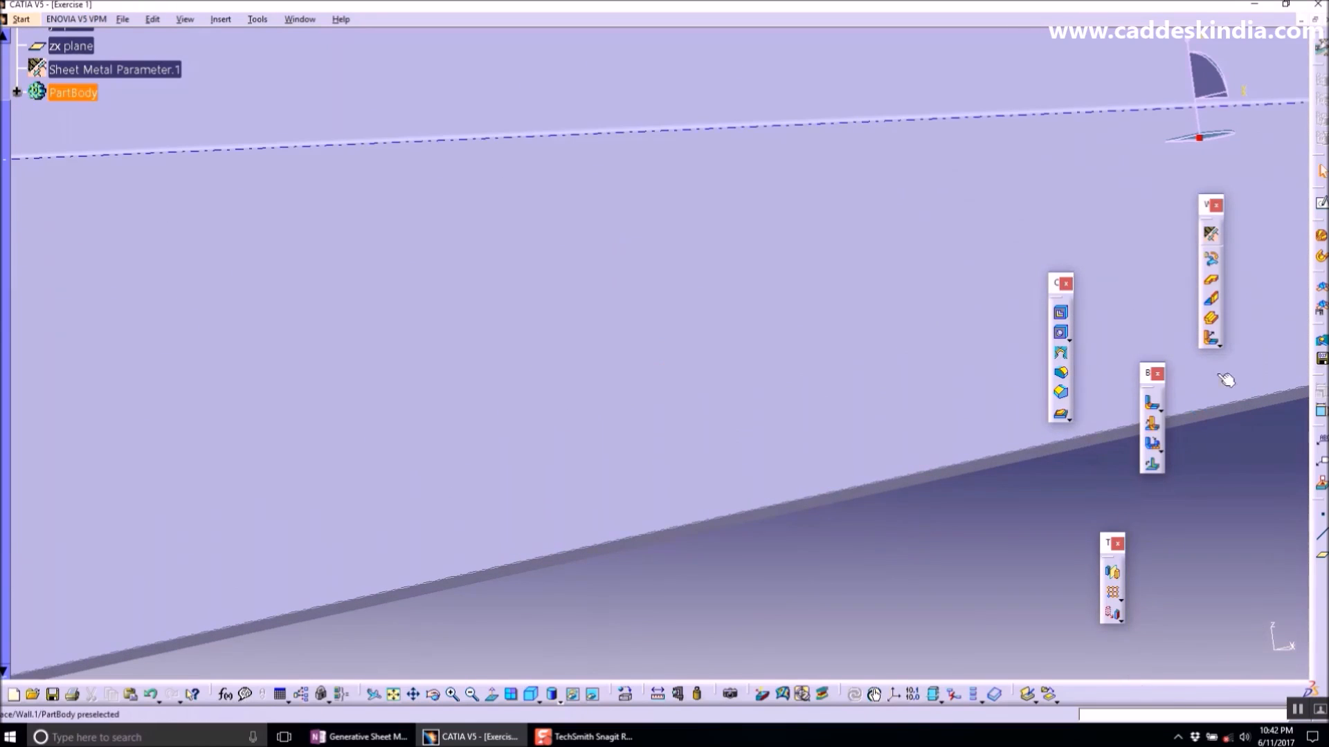
- Create a second 100 mm Wall On Edge on the opposite edge of the flat wall
{"action": "left_click", "coordinate": [1213, 300]}
{"action": "left_click", "coordinate": [627, 534]}
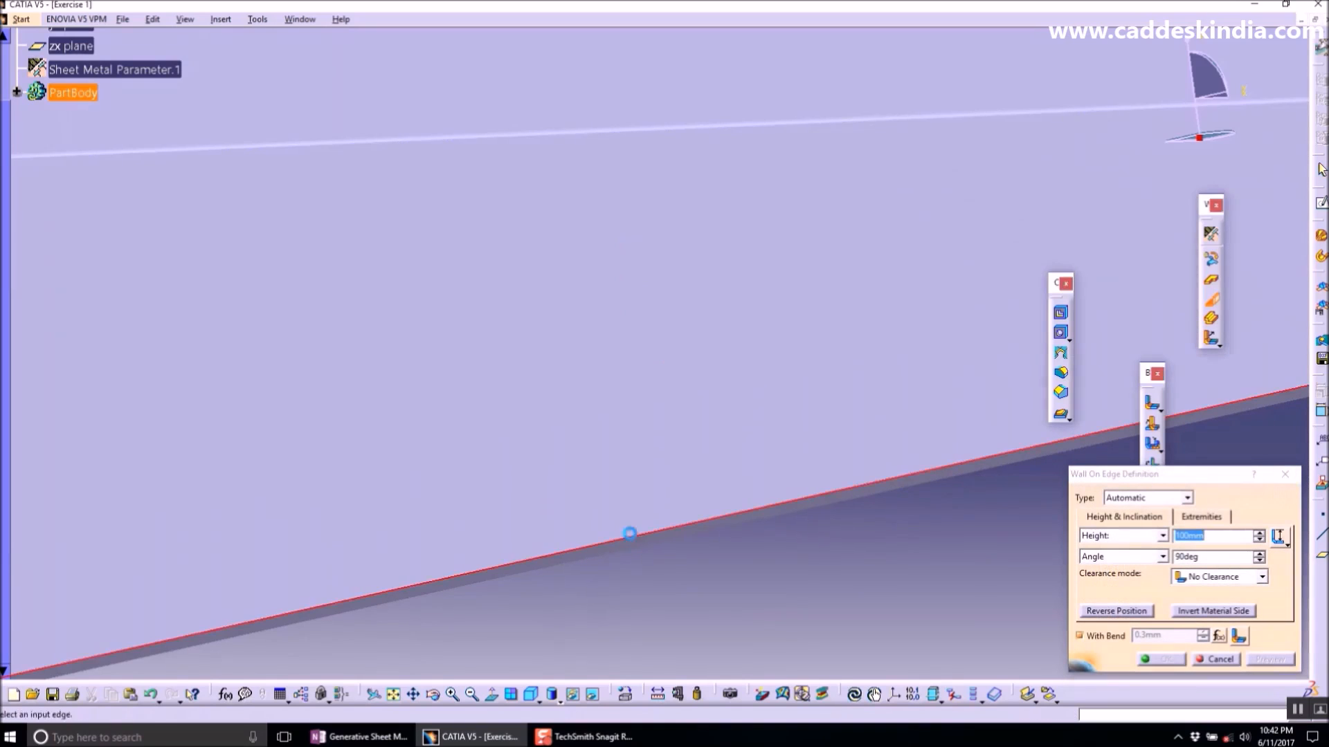
{"action": "scroll", "coordinate": [682, 466], "scroll_direction": "down", "scroll_amount": 3}
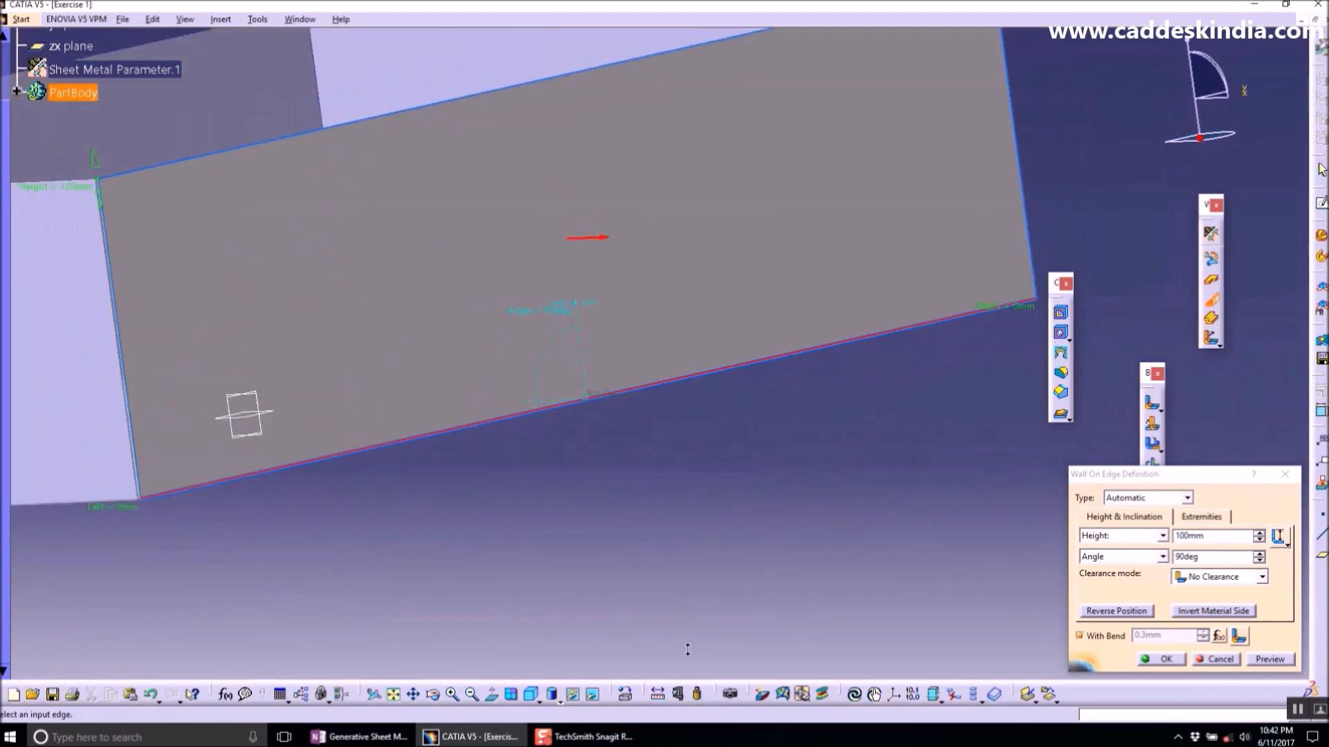
{"action": "left_click", "coordinate": [1288, 545]}
{"action": "left_click", "coordinate": [775, 371]}
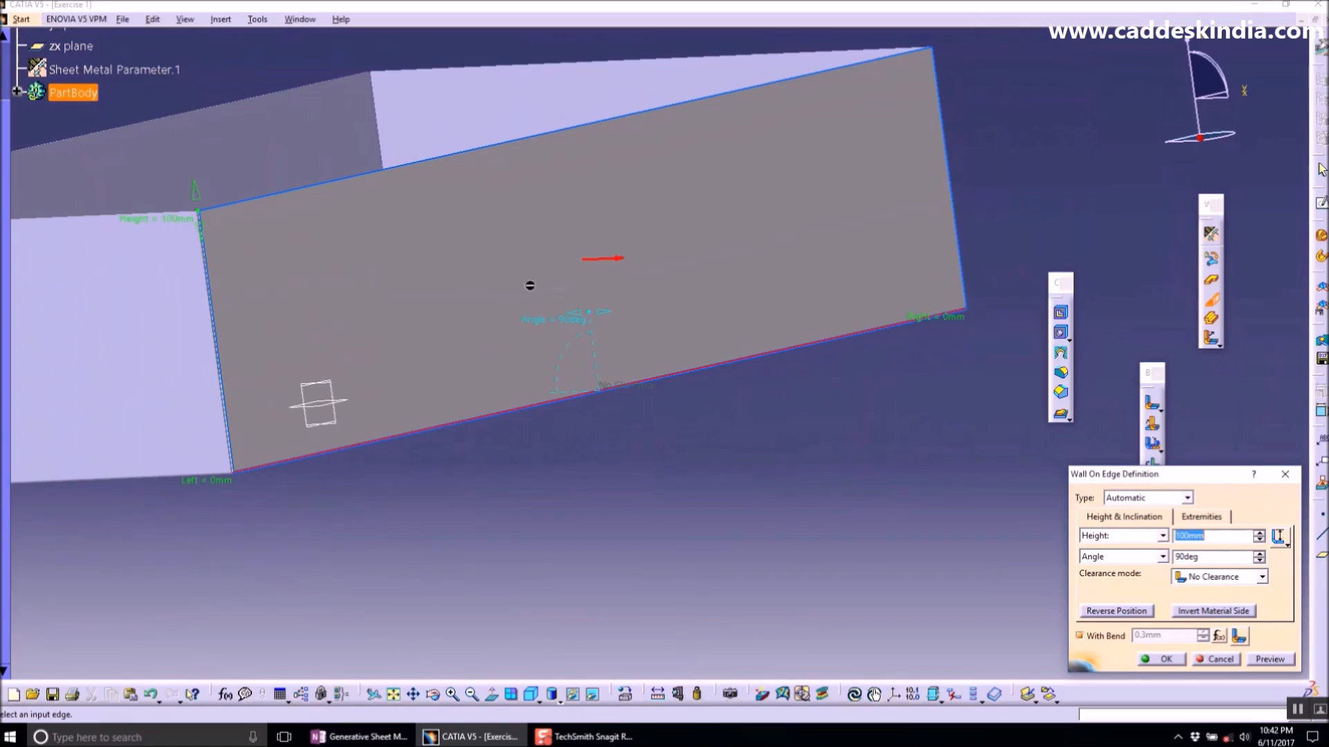
{"action": "middle_click_drag", "start_coordinate": [189, 240], "coordinate": [195, 104]}
{"action": "middle_click_drag", "start_coordinate": [263, 284], "coordinate": [567, 387]}
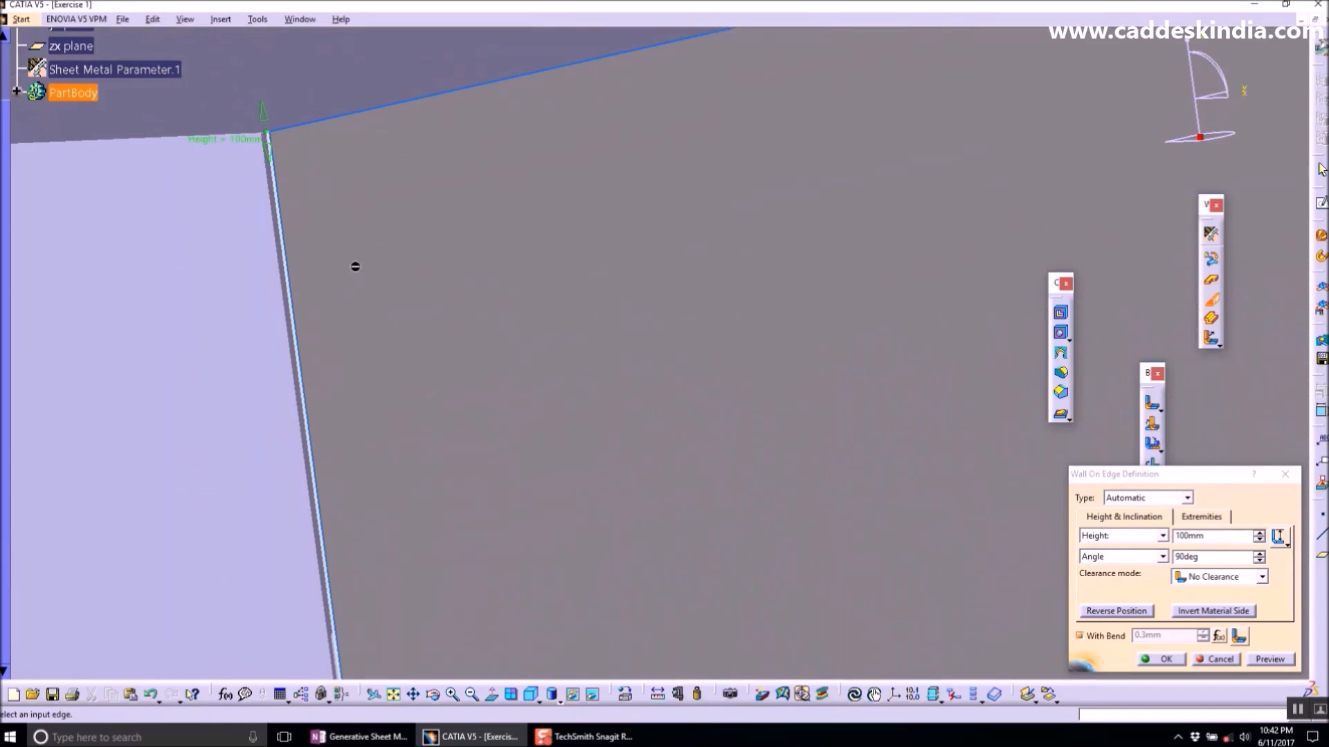
{"action": "middle_click_drag", "start_coordinate": [352, 241], "coordinate": [459, 314]}
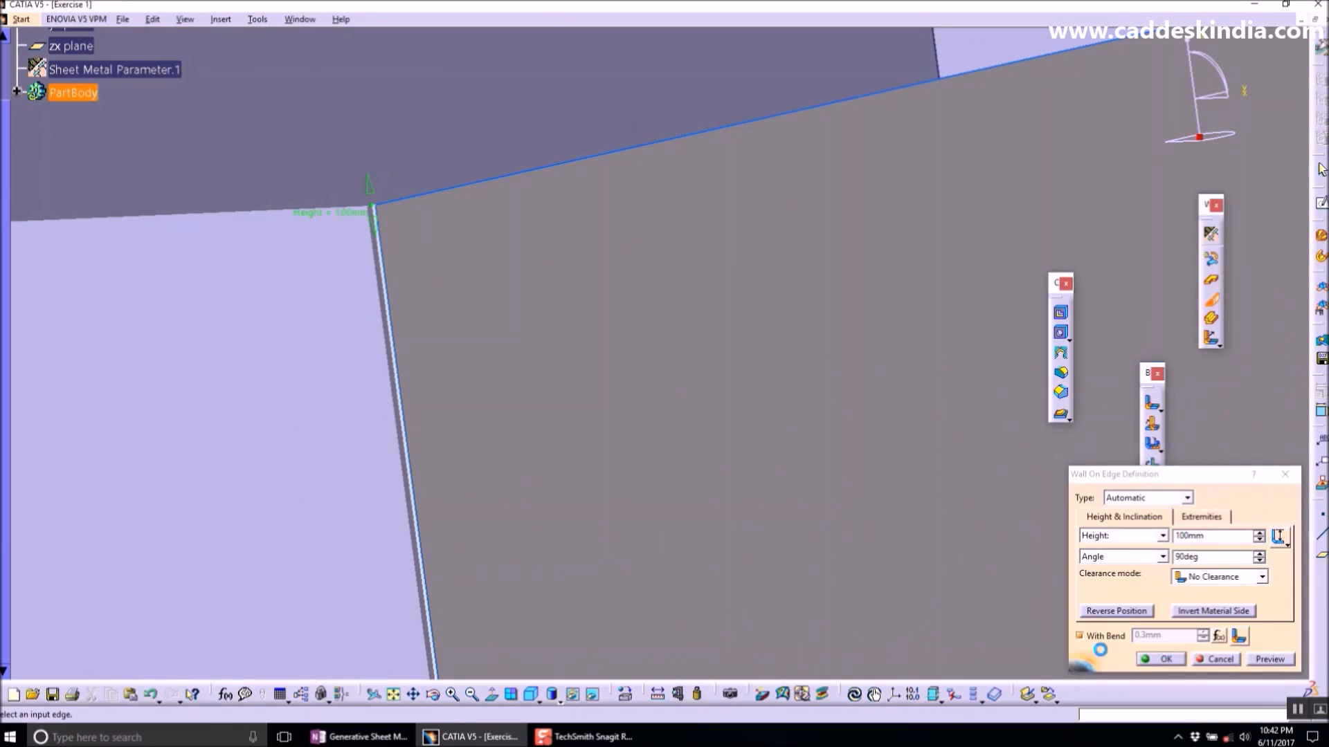
{"action": "left_click", "coordinate": [1162, 658]}
- Add a 60 mm Wall On Edge along the top edge of the first new wall
{"action": "middle_click_drag", "start_coordinate": [637, 344], "coordinate": [872, 376]}
{"action": "middle_click_drag", "start_coordinate": [691, 353], "coordinate": [694, 304]}
{"action": "middle_click_drag", "start_coordinate": [807, 275], "coordinate": [768, 261]}
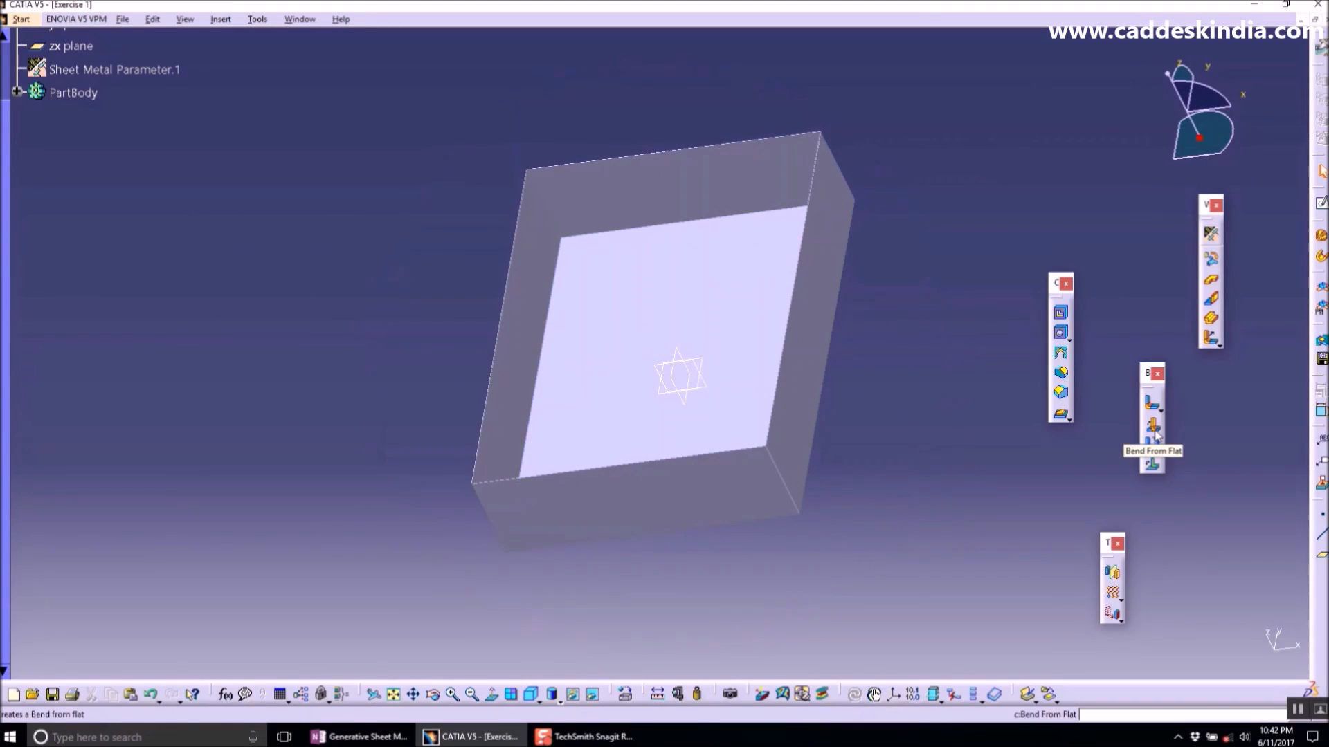
{"action": "left_click", "coordinate": [1211, 303]}
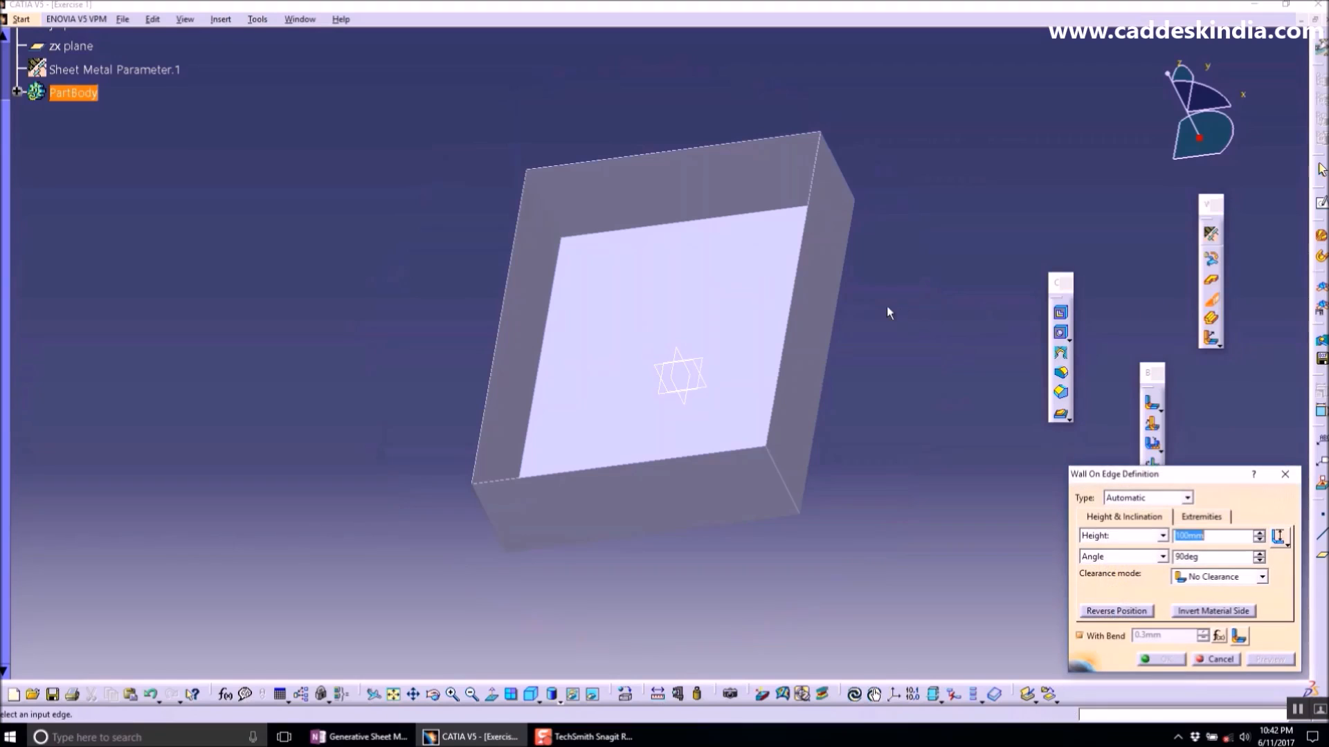
{"action": "middle_click_drag", "start_coordinate": [825, 310], "coordinate": [739, 173]}
{"action": "left_click", "coordinate": [898, 341]}
{"action": "middle_click_drag", "start_coordinate": [920, 350], "coordinate": [644, 478], "text": "ctrl"}
{"action": "middle_click_drag", "start_coordinate": [706, 408], "coordinate": [730, 514]}
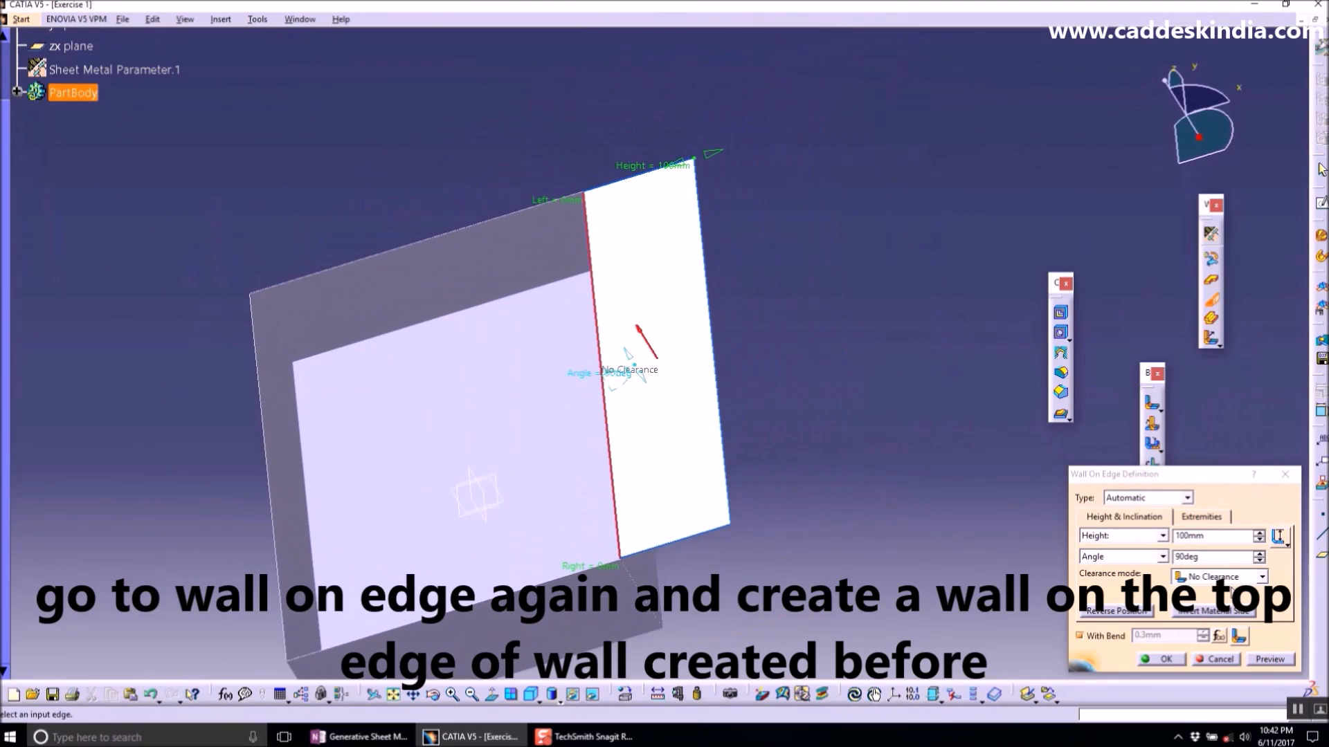
{"action": "left_click", "coordinate": [1211, 535]}
{"action": "type", "text": "60"}
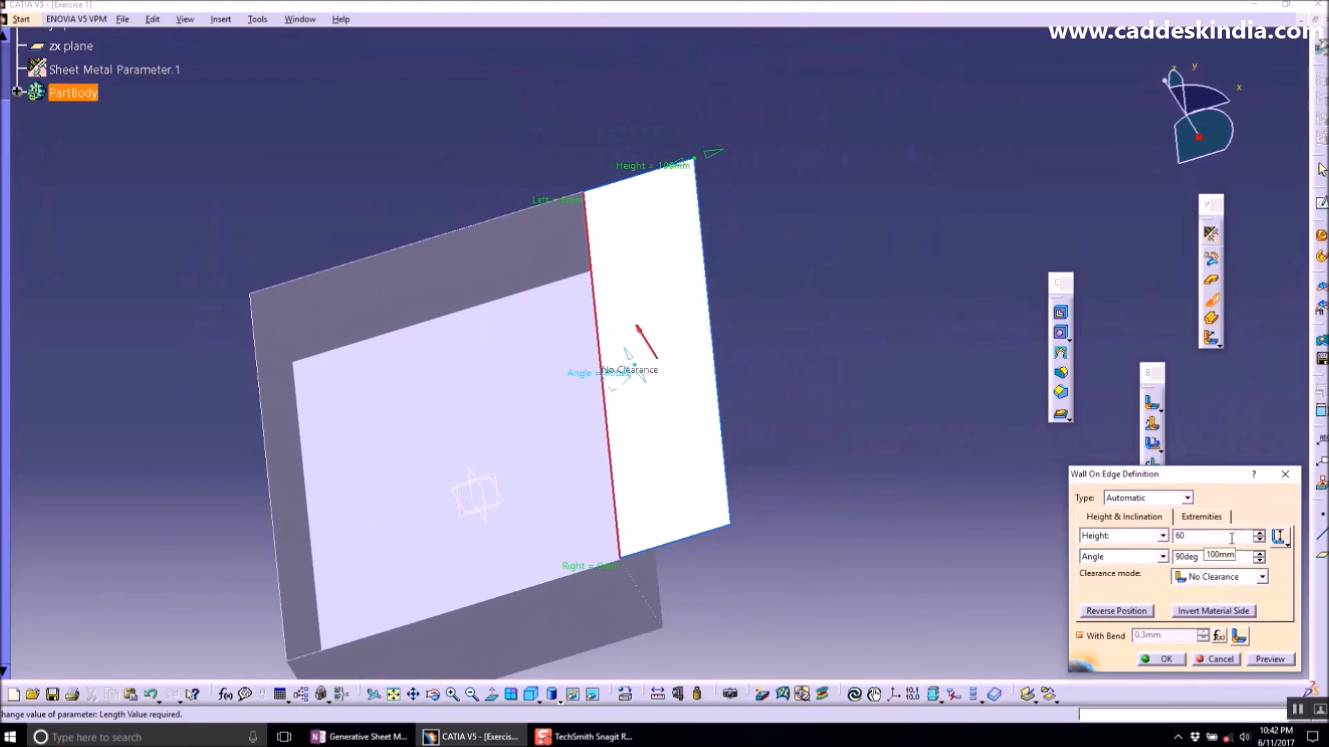
{"action": "key", "text": "Return"}
{"action": "left_click", "coordinate": [1286, 541]}
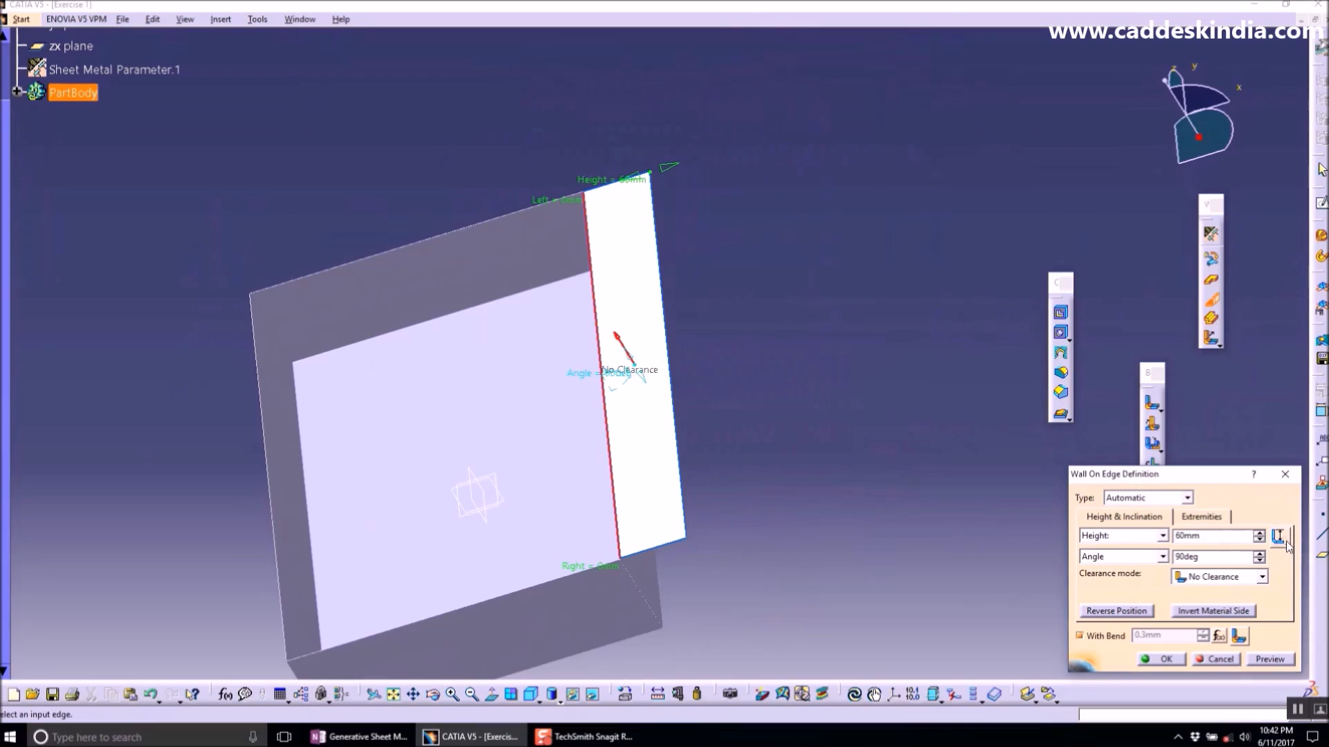
{"action": "left_click", "coordinate": [1160, 659]}
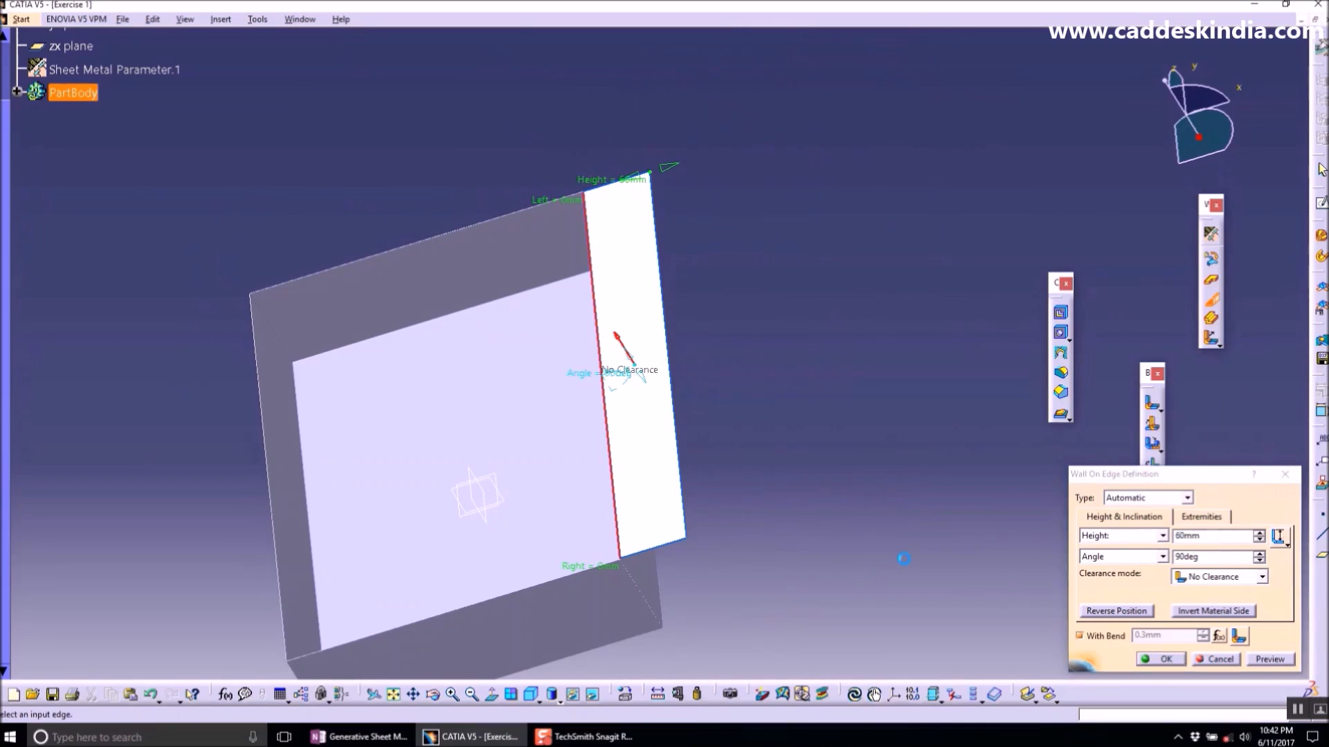
- Add a matching 60 mm Wall On Edge along the top edge of the opposite wall
{"action": "middle_click_drag", "start_coordinate": [763, 462], "coordinate": [766, 268]}
{"action": "middle_click_drag", "start_coordinate": [490, 403], "coordinate": [337, 492]}
{"action": "middle_click_drag", "start_coordinate": [499, 430], "coordinate": [643, 500]}
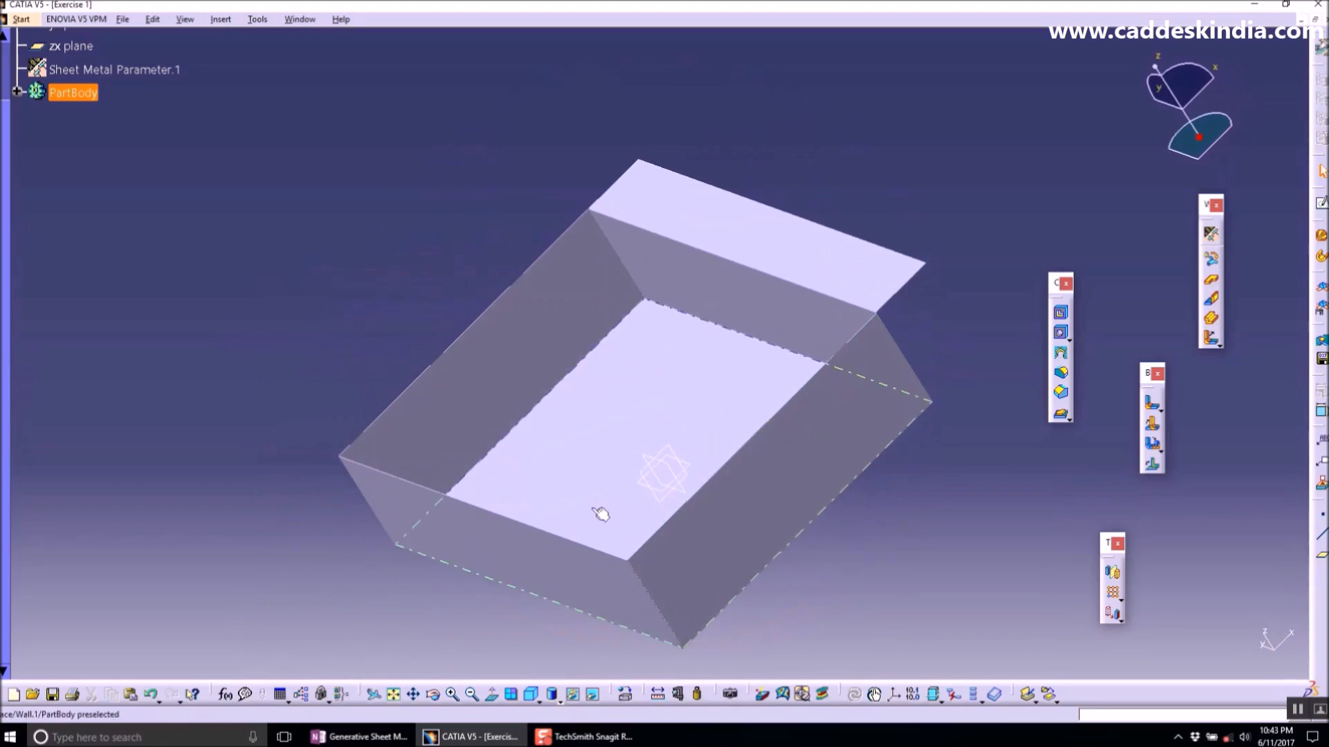
{"action": "left_click", "coordinate": [1210, 300]}
{"action": "middle_click_drag", "start_coordinate": [460, 536], "coordinate": [573, 359]}
{"action": "middle_click_drag", "start_coordinate": [421, 310], "coordinate": [380, 335]}
{"action": "left_click", "coordinate": [355, 328]}
{"action": "middle_click_drag", "start_coordinate": [523, 302], "coordinate": [554, 512]}
{"action": "left_click", "coordinate": [1289, 541]}
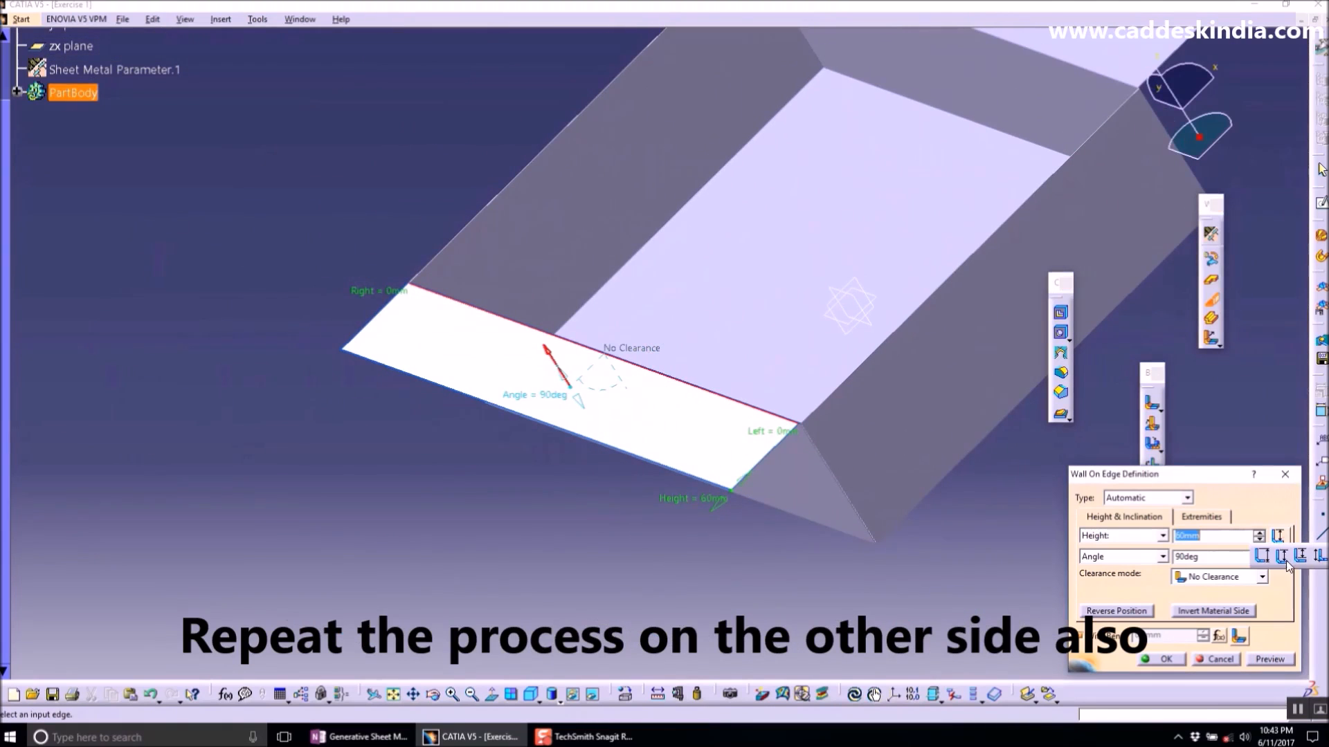
{"action": "left_click", "coordinate": [1168, 663]}
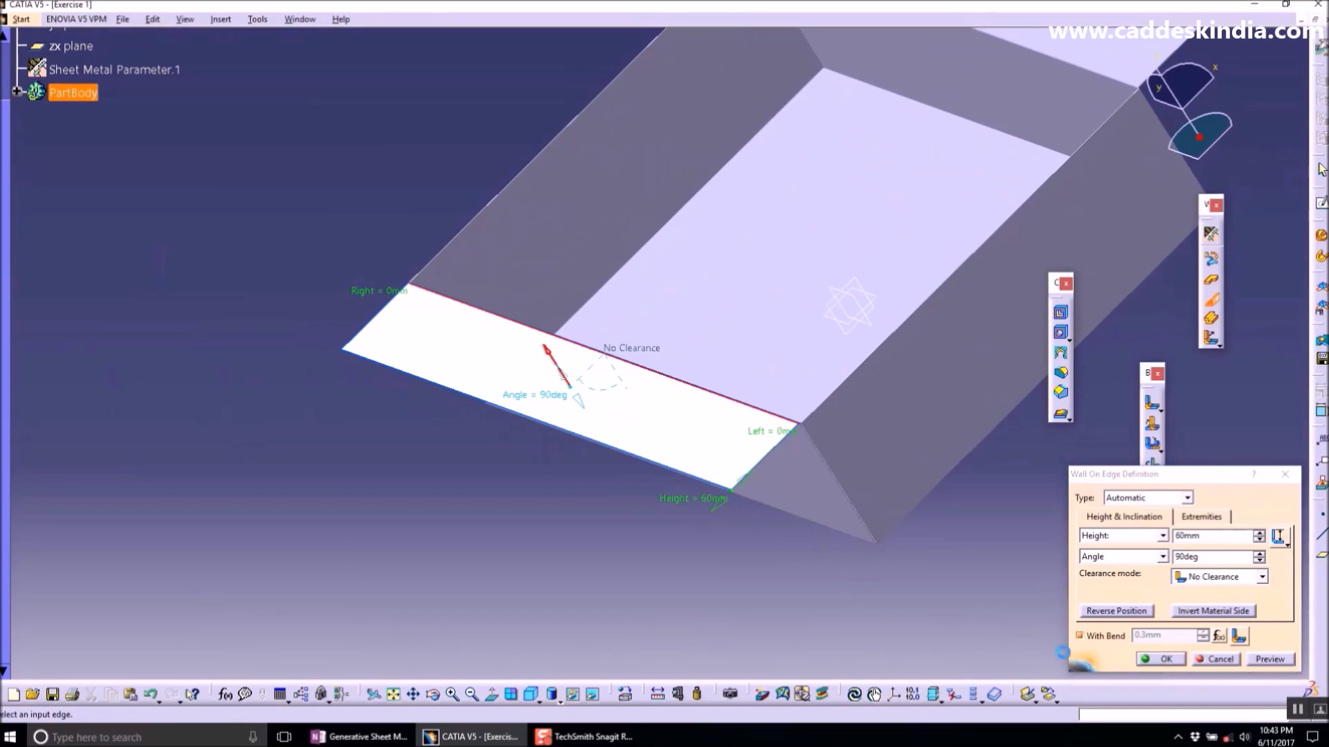
- Highlight the Unfolding entry in the OneNote command list
{"action": "middle_click_drag", "start_coordinate": [882, 339], "coordinate": [604, 312]}
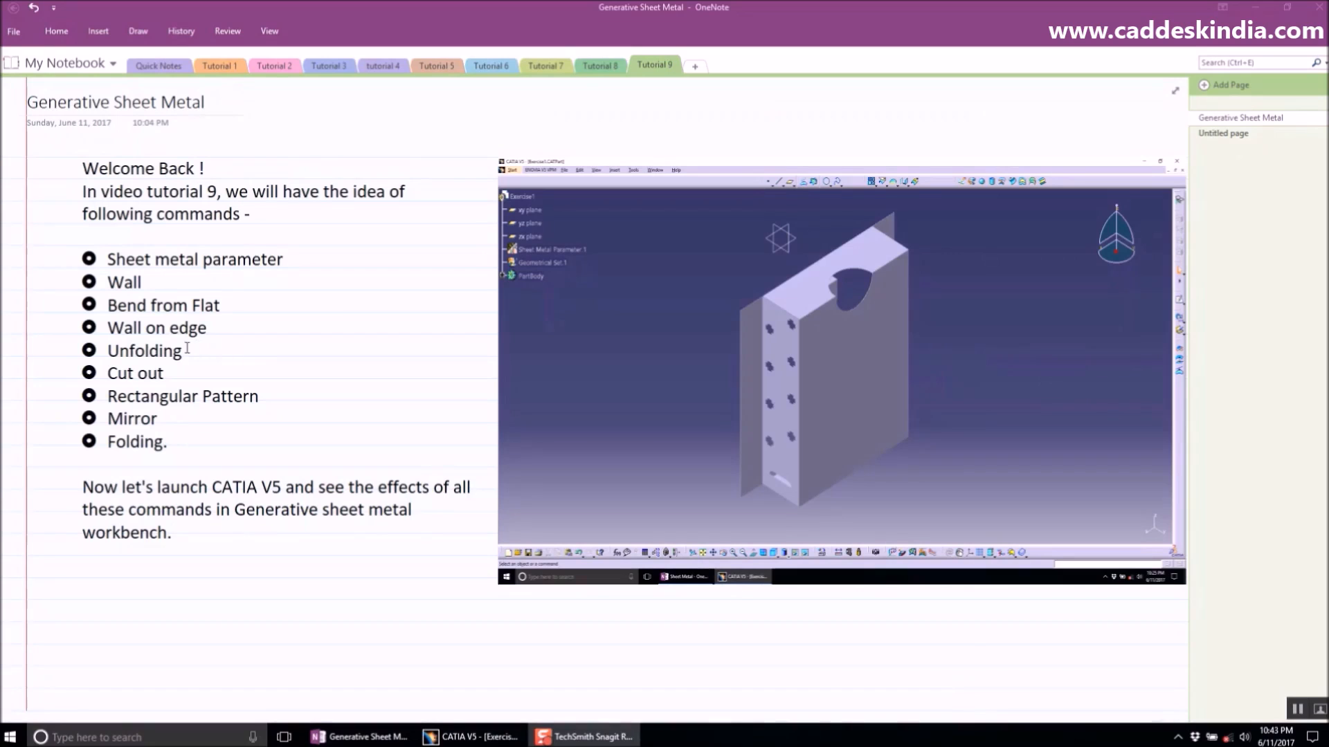
{"action": "left_click_drag", "start_coordinate": [184, 351], "coordinate": [117, 355]}
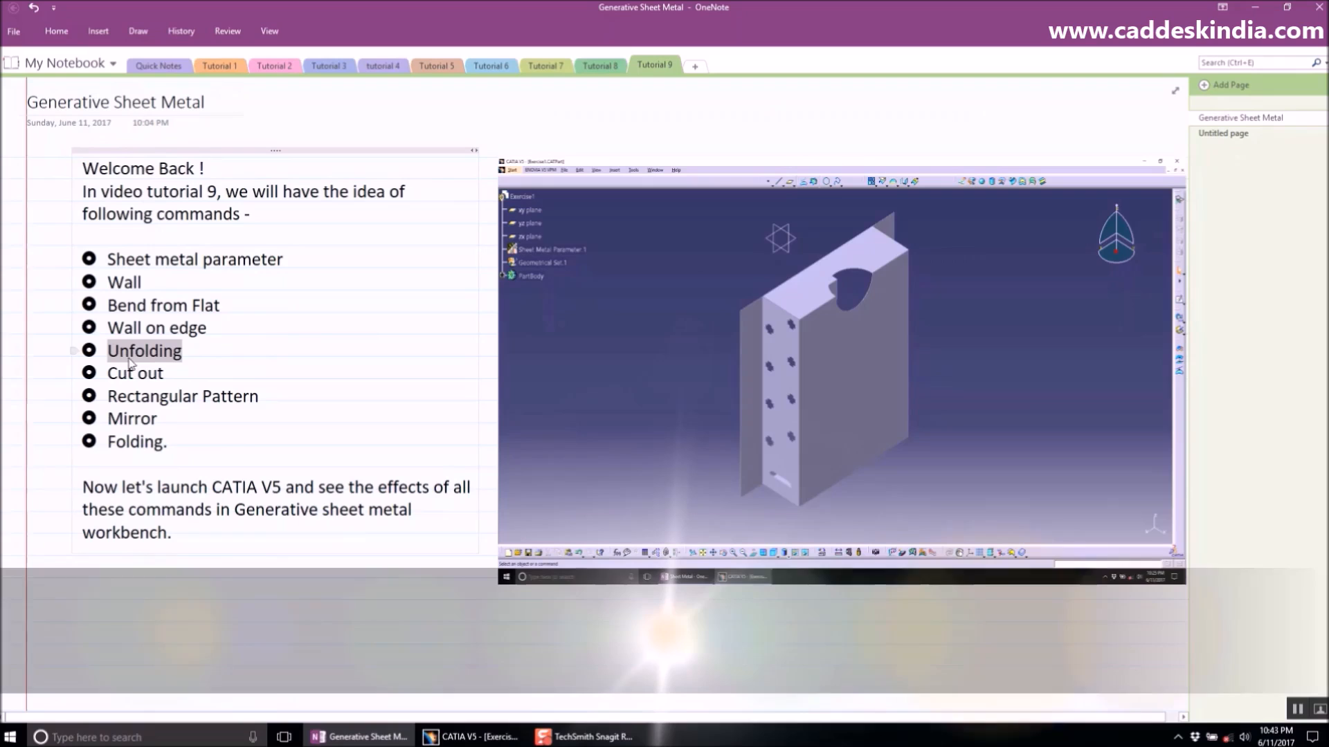
{"action": "left_click", "coordinate": [470, 736]}
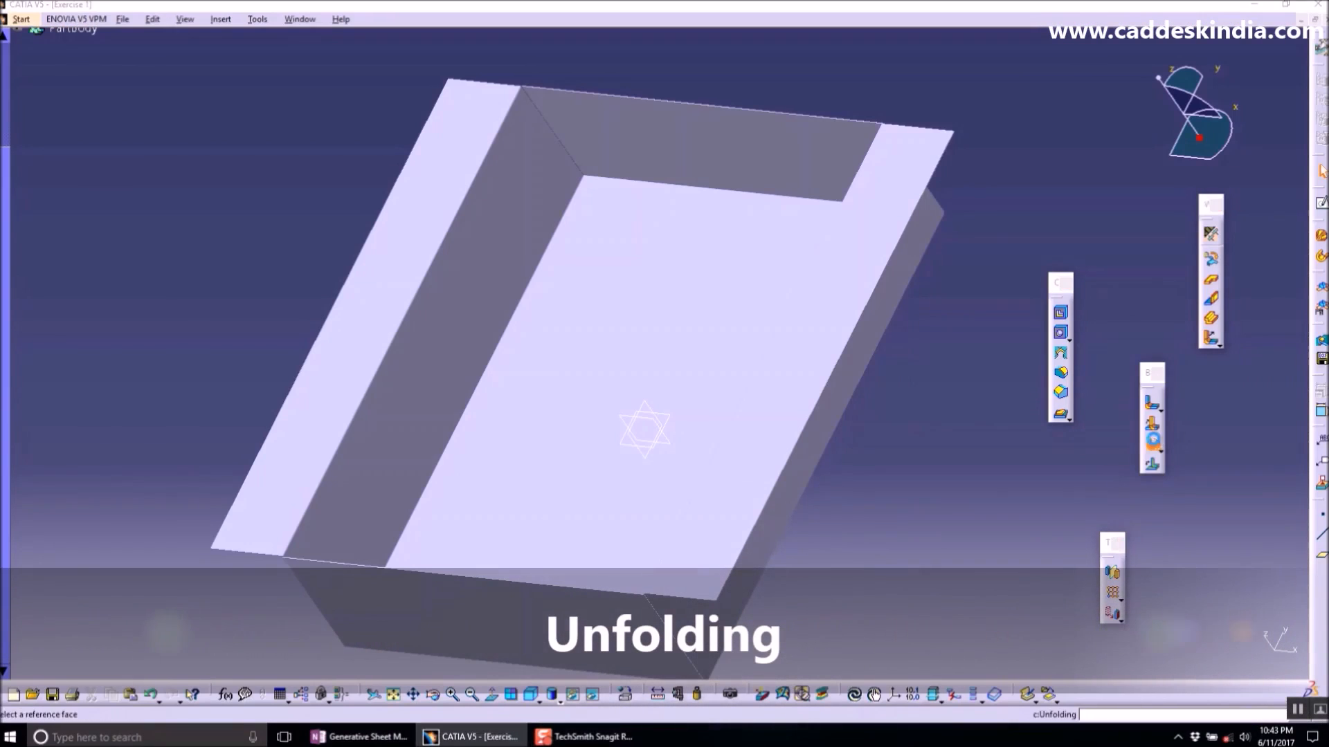
{"action": "left_click", "coordinate": [1152, 444]}
{"action": "left_click", "coordinate": [1173, 639]}
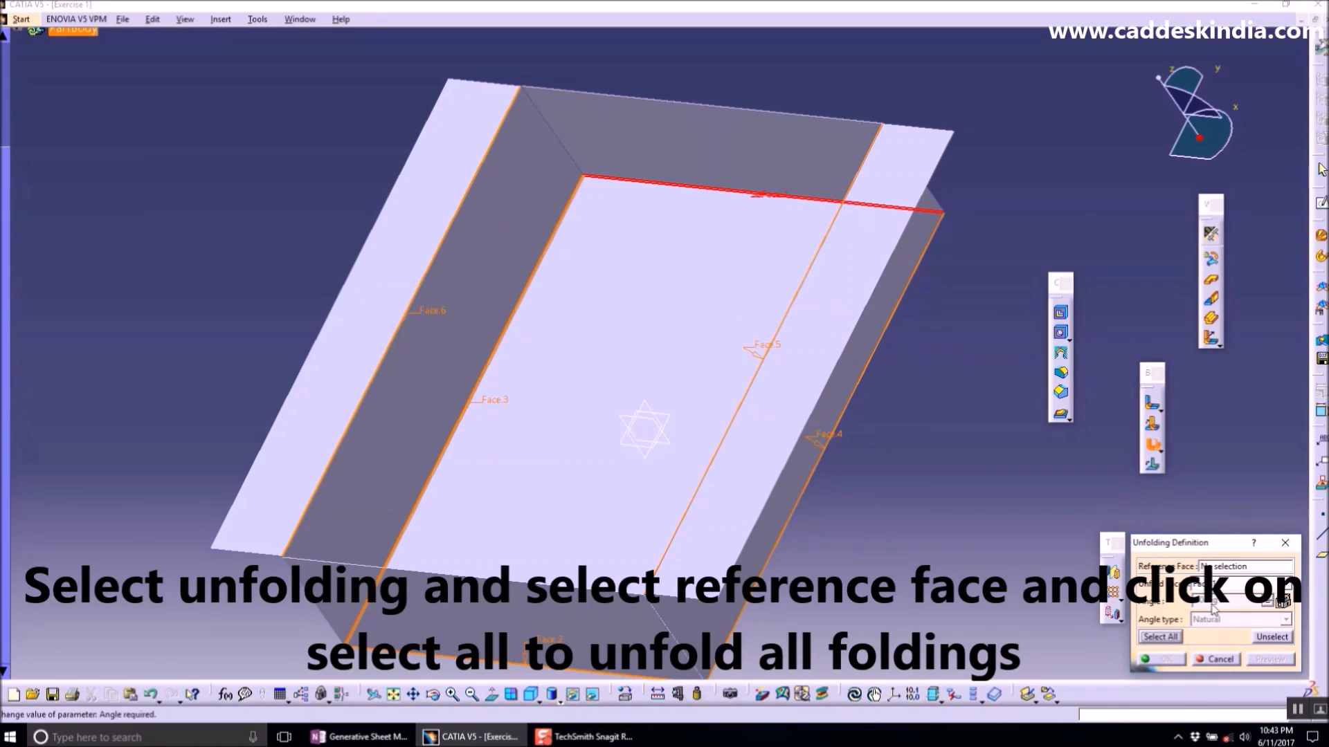
{"action": "left_click", "coordinate": [1216, 660]}
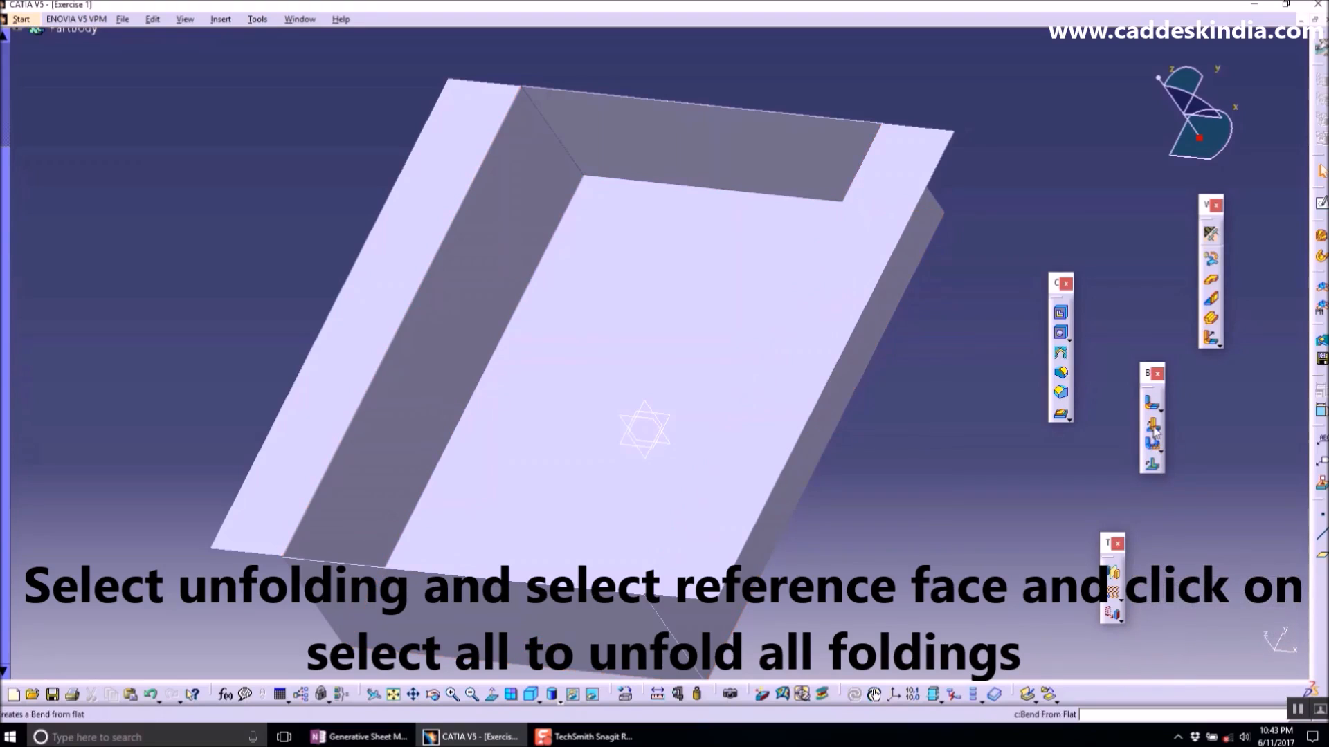
{"action": "left_click", "coordinate": [1154, 446]}
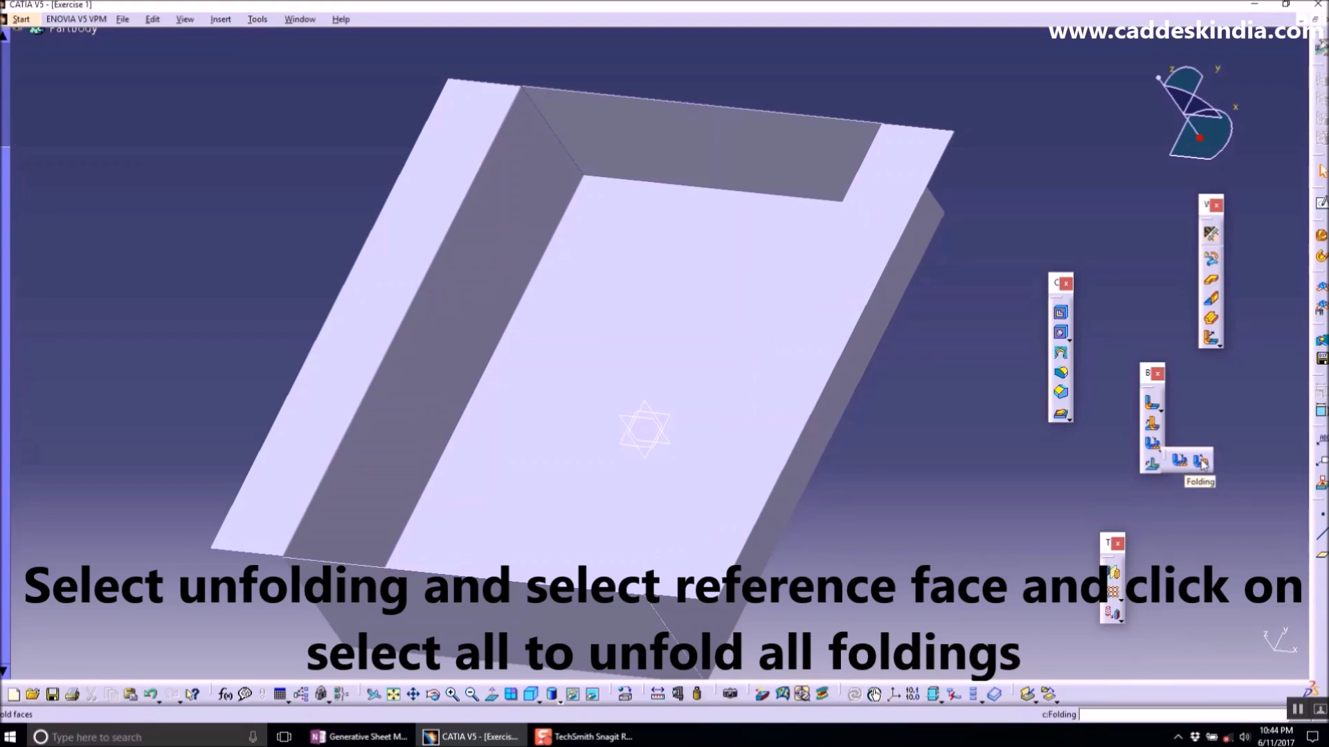
{"action": "left_click", "coordinate": [1201, 461]}
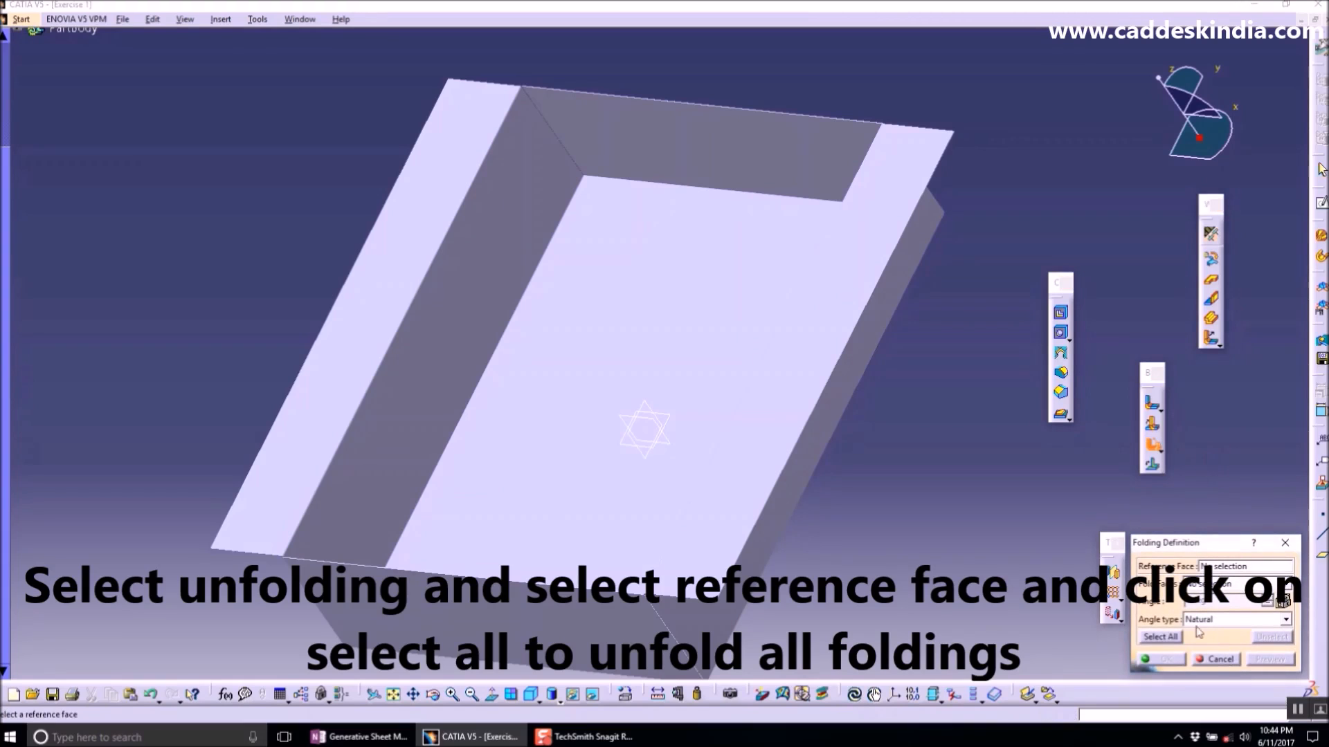
{"action": "left_click", "coordinate": [1174, 639]}
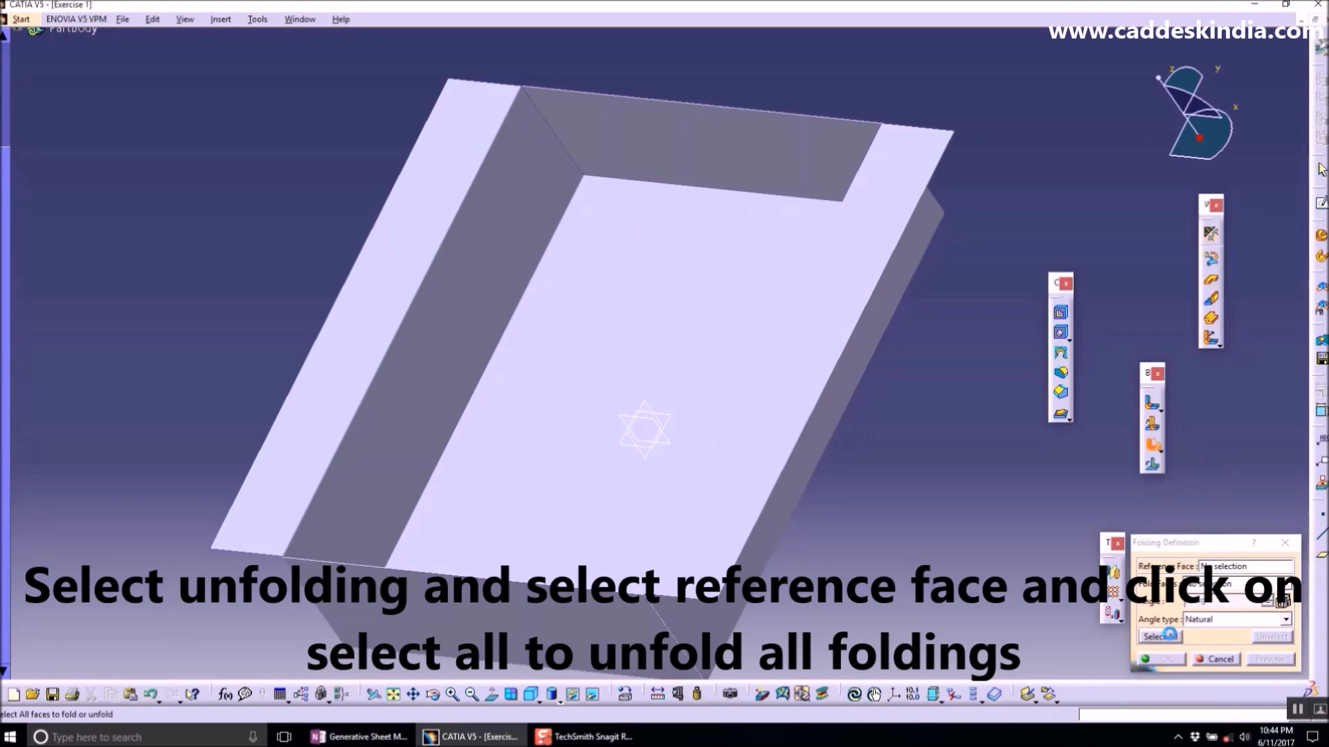
{"action": "left_click", "coordinate": [1221, 660]}
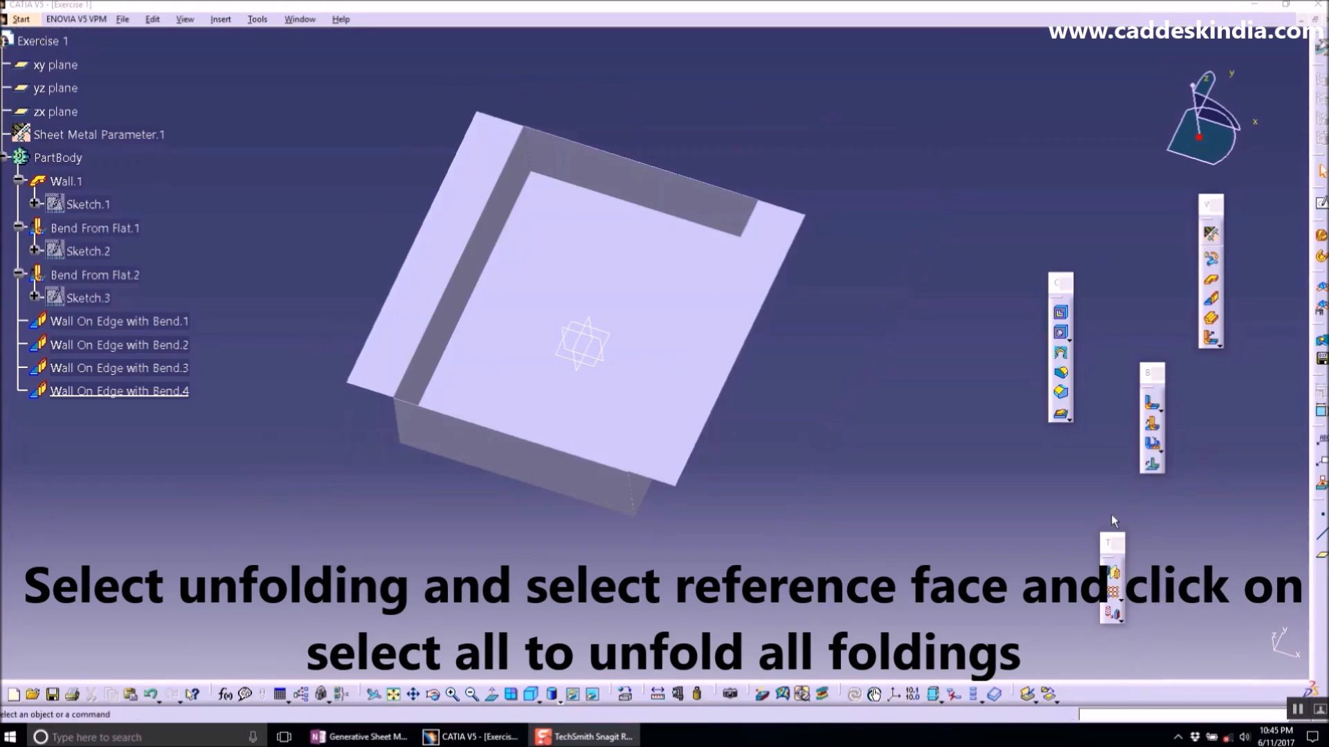
- Unfold all bends of the tray using the flat base wall as the reference face
{"action": "left_click", "coordinate": [1153, 446]}
{"action": "middle_click_drag", "start_coordinate": [692, 443], "coordinate": [603, 403]}
{"action": "left_click", "coordinate": [603, 403]}
{"action": "middle_click_drag", "start_coordinate": [702, 404], "coordinate": [692, 180]}
{"action": "middle_click_drag", "start_coordinate": [731, 381], "coordinate": [718, 229]}
{"action": "left_click", "coordinate": [1002, 257]}
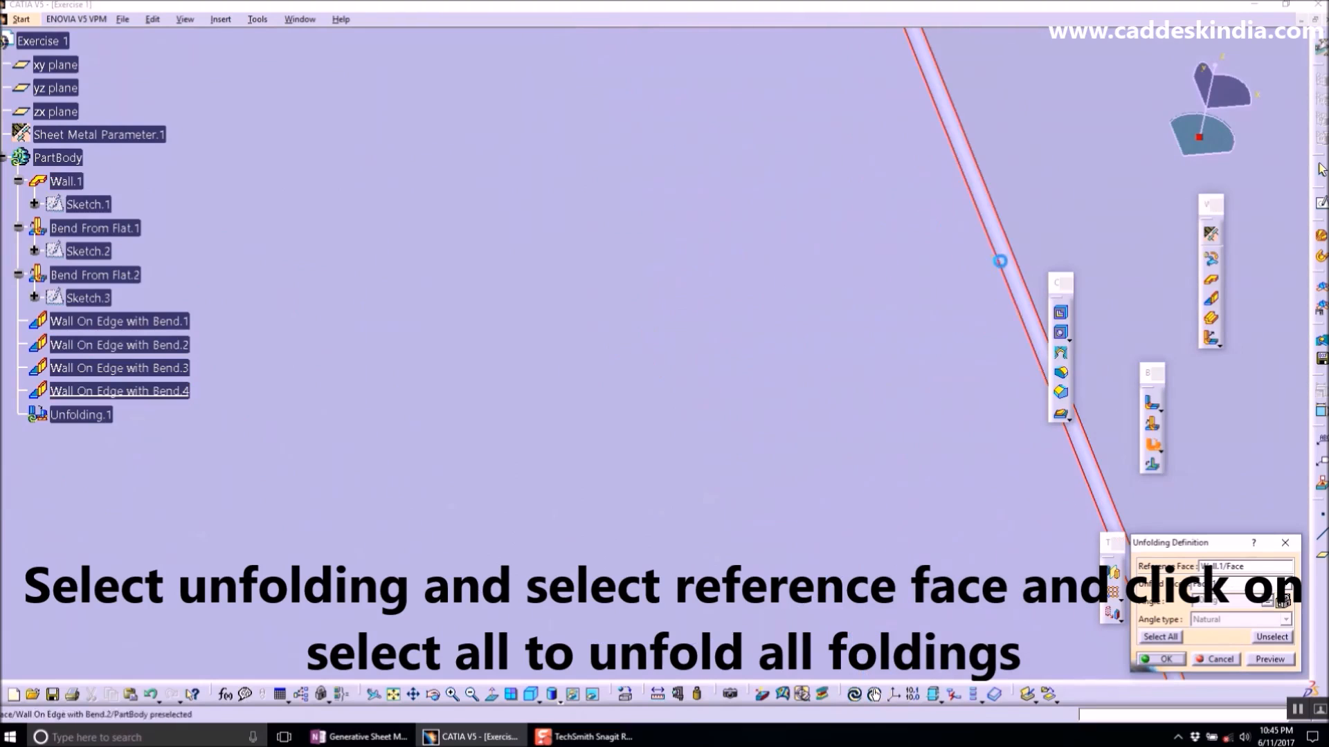
{"action": "middle_click_drag", "start_coordinate": [652, 350], "coordinate": [720, 464]}
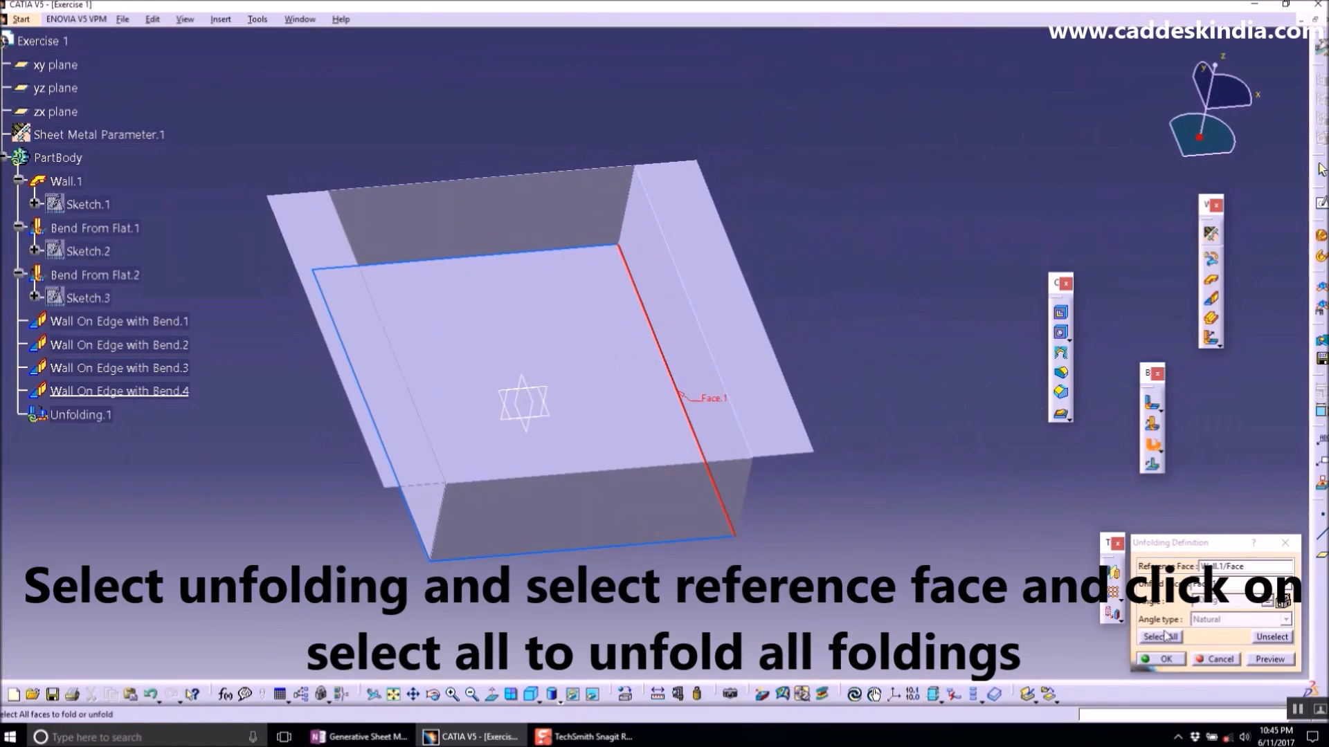
{"action": "left_click", "coordinate": [1165, 636]}
{"action": "left_click", "coordinate": [1269, 659]}
{"action": "left_click", "coordinate": [1165, 659]}
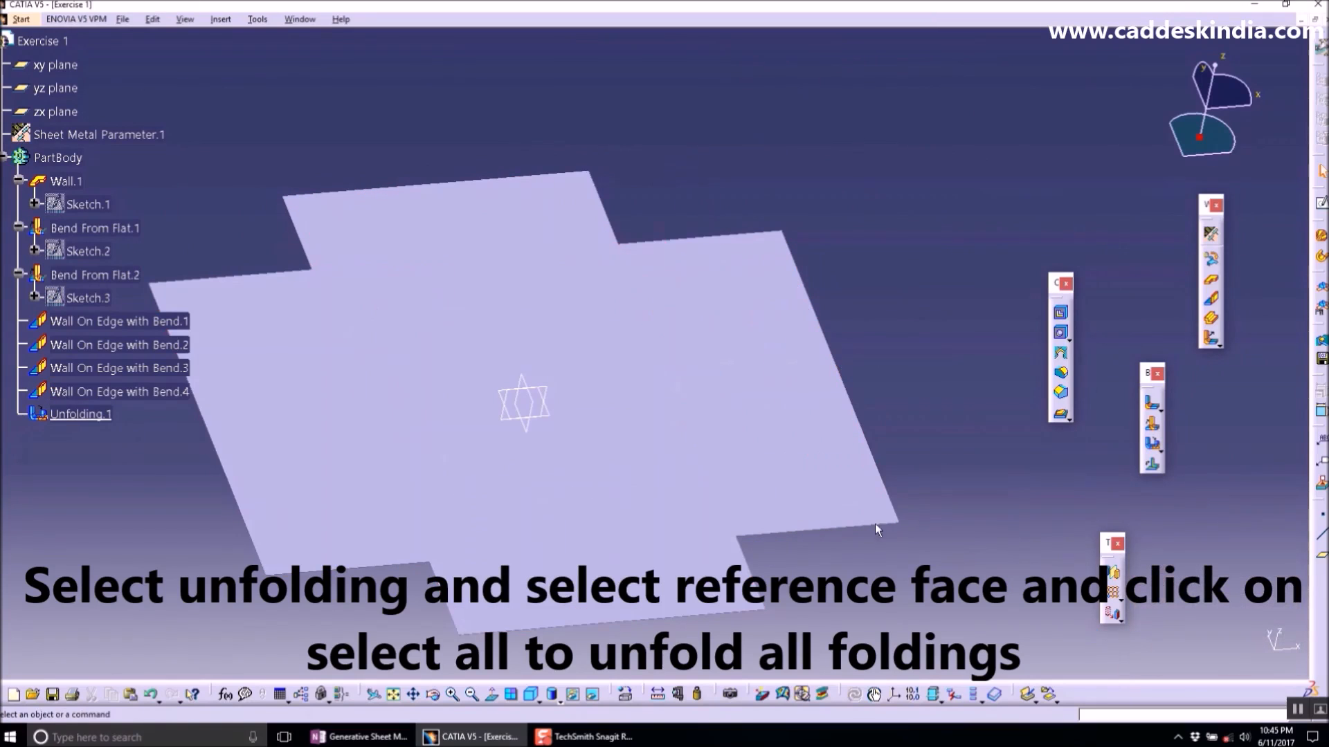
{"action": "middle_click_drag", "start_coordinate": [554, 450], "coordinate": [600, 478]}
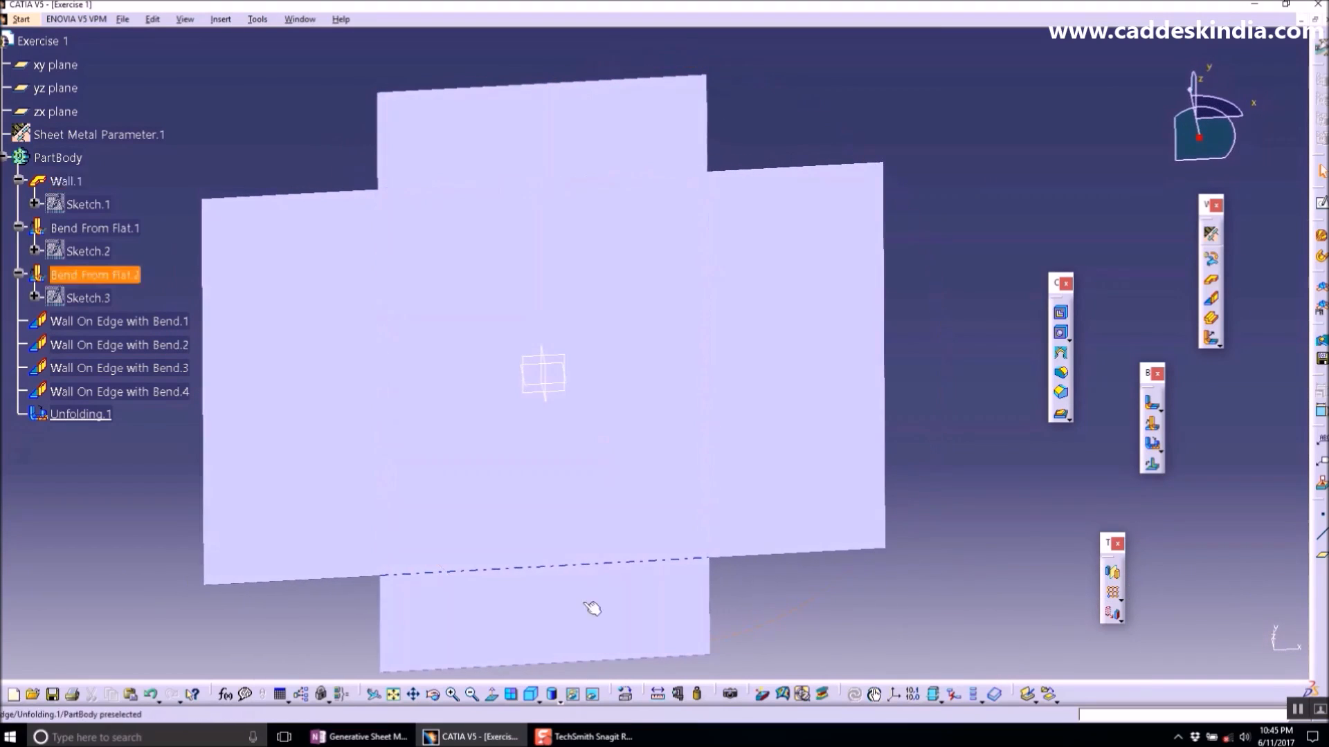
{"action": "left_click", "coordinate": [532, 694]}
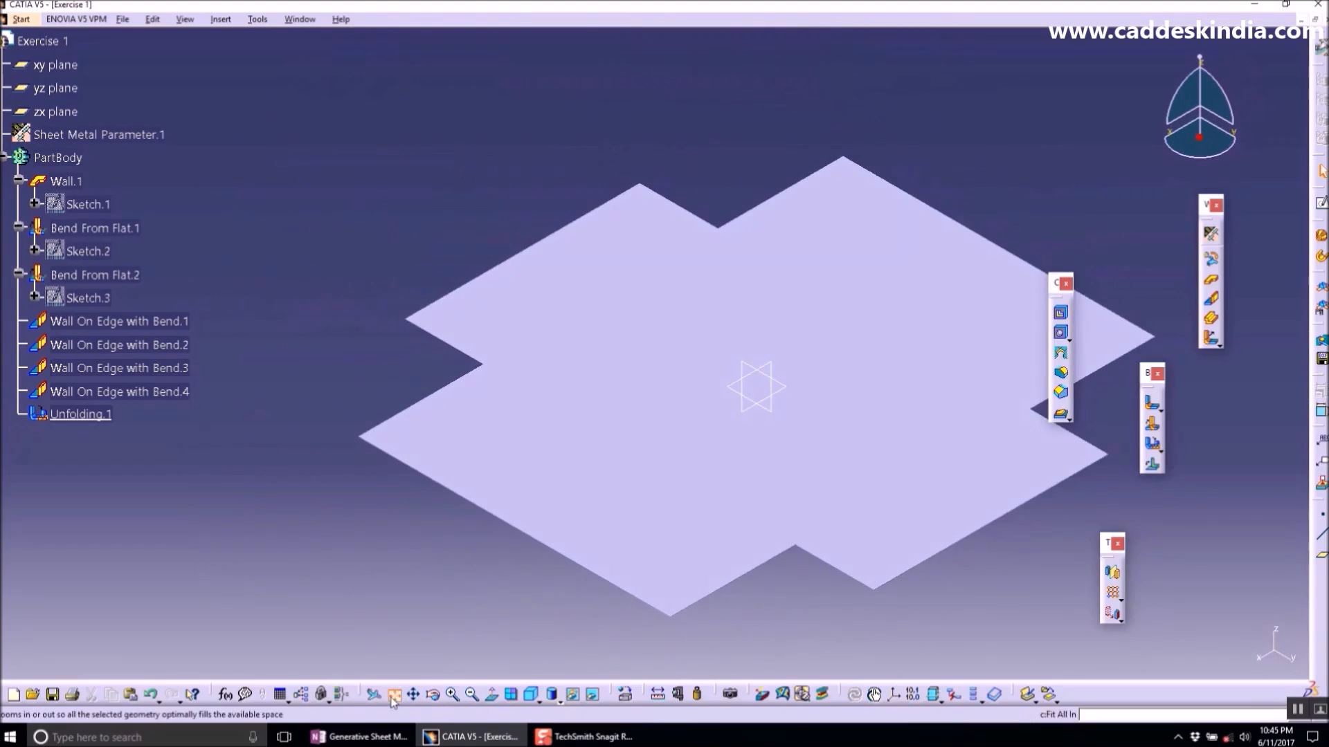
{"action": "left_click", "coordinate": [393, 694]}
{"action": "left_click", "coordinate": [727, 368]}
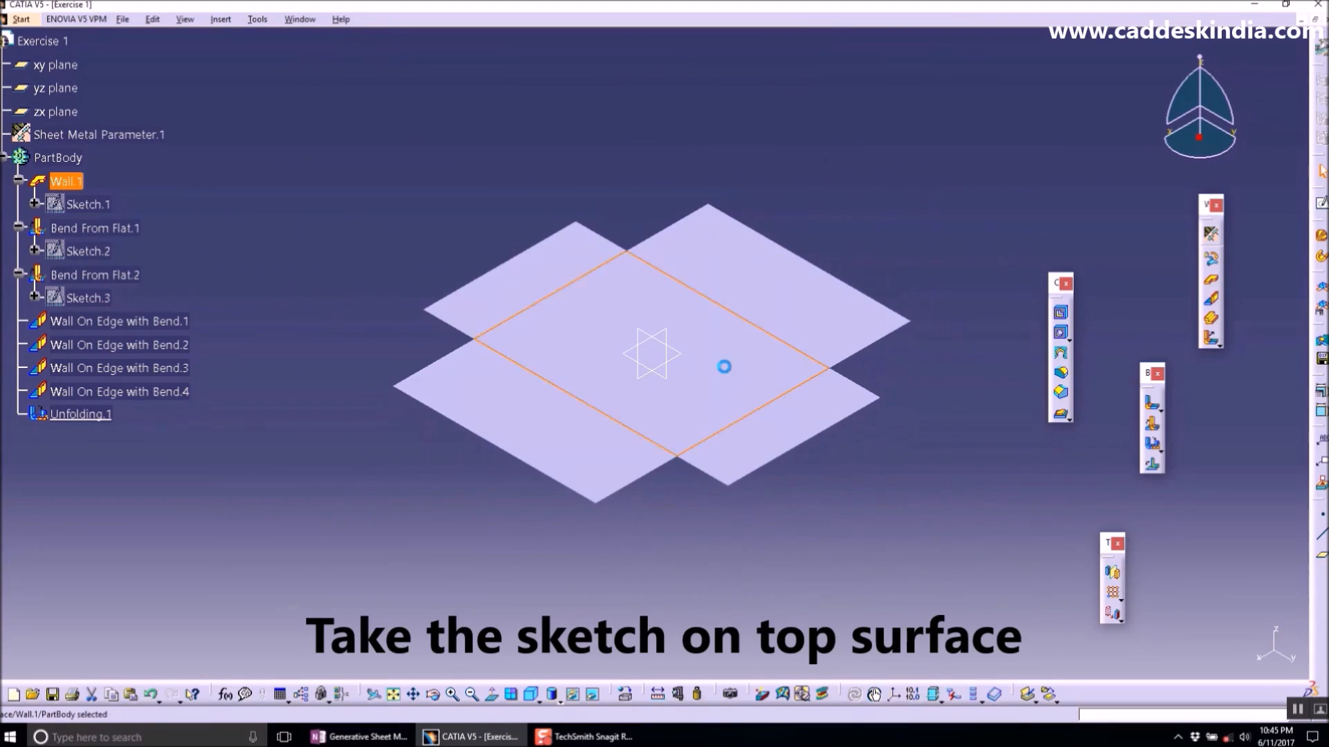
{"action": "left_click", "coordinate": [1322, 207]}
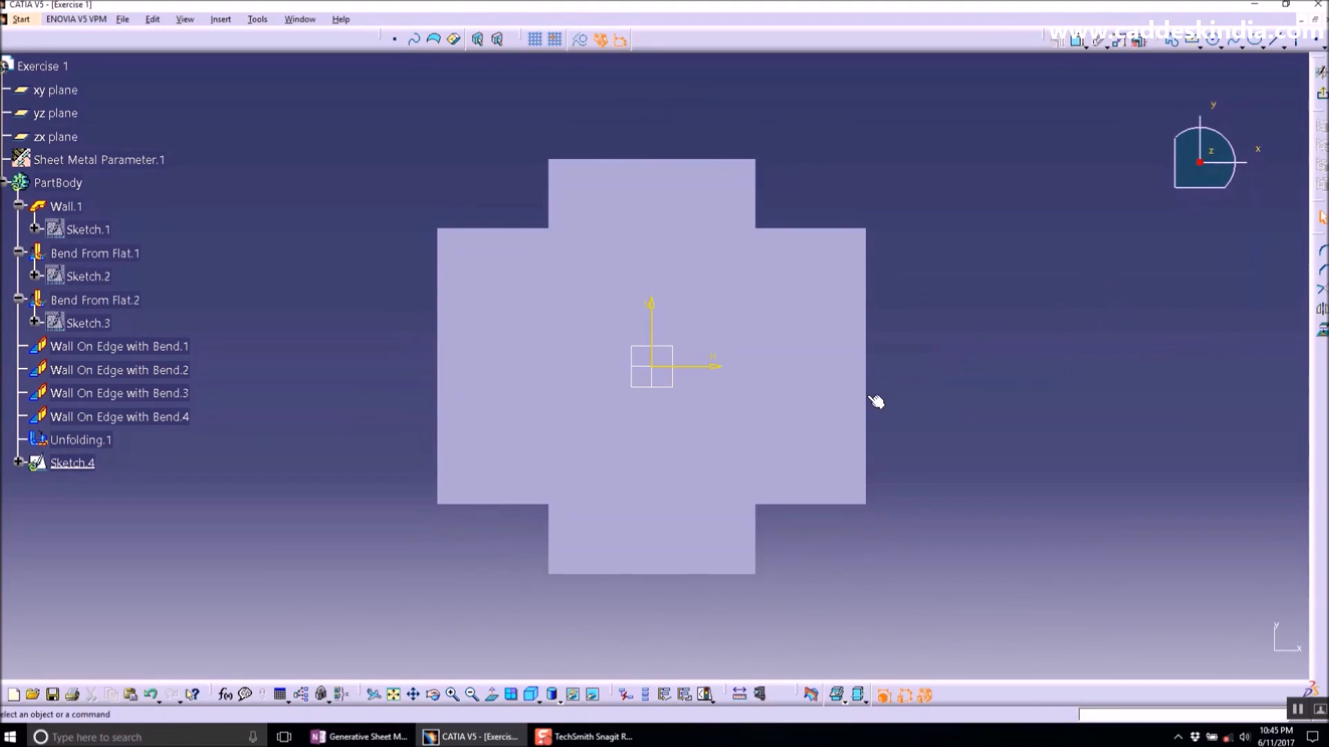
{"action": "key", "text": "ctrl+z"}
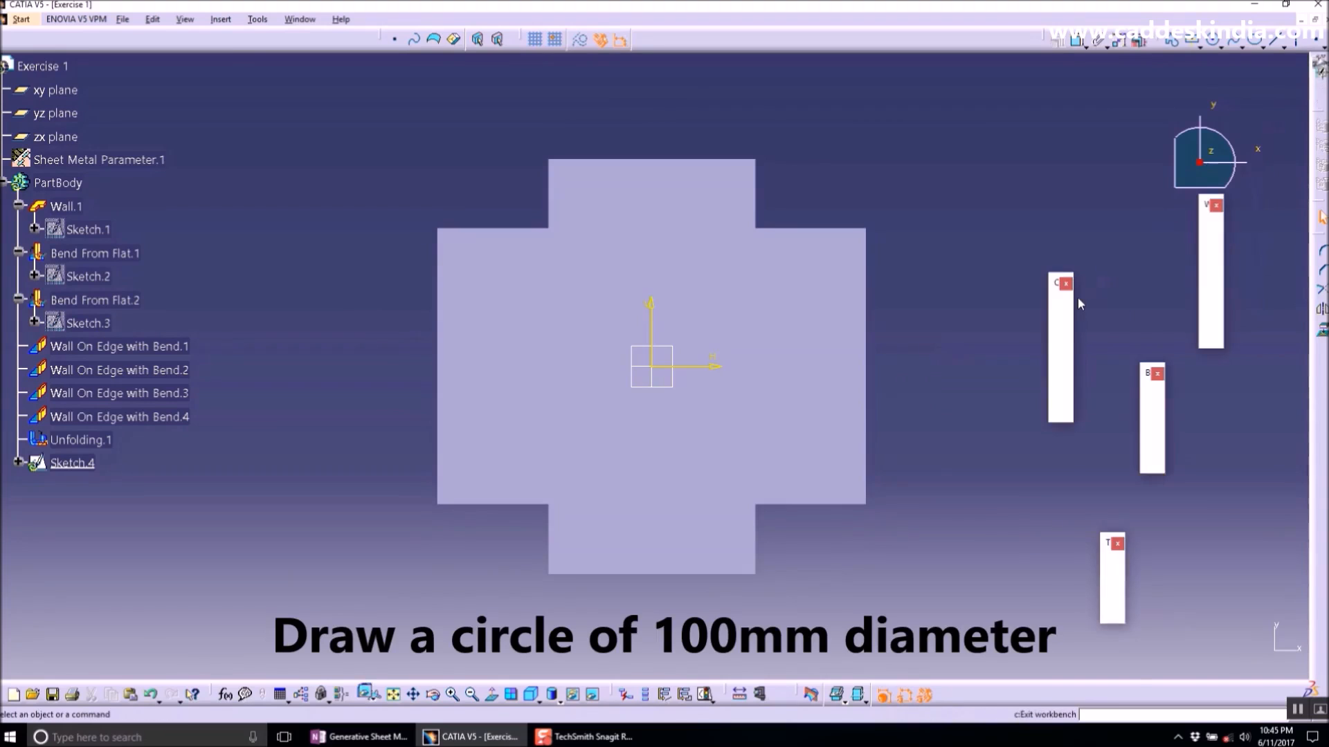
- Open a sketch on the flat pattern's central face and draw a circle near the lower tab with a 100 mm diameter
{"action": "left_click", "coordinate": [765, 393]}
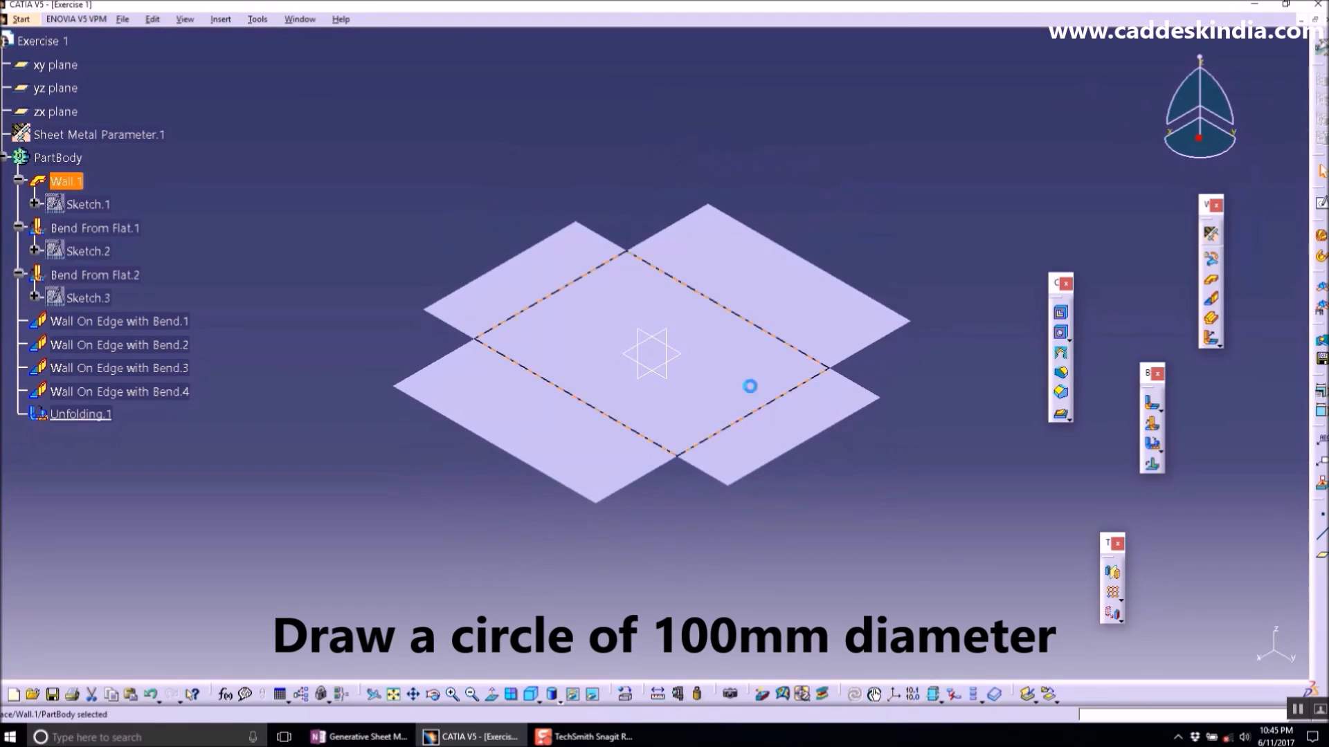
{"action": "left_click", "coordinate": [1320, 203]}
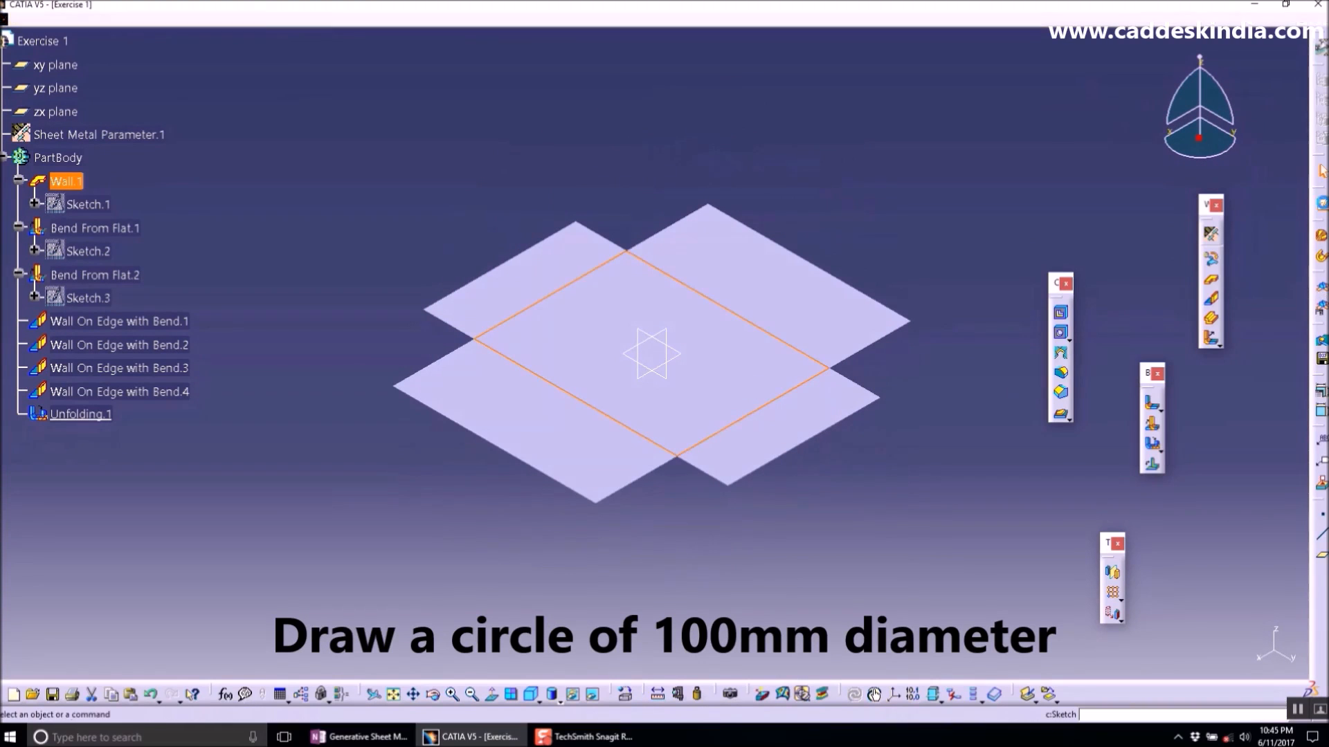
{"action": "middle_click_drag", "start_coordinate": [673, 447], "coordinate": [646, 246]}
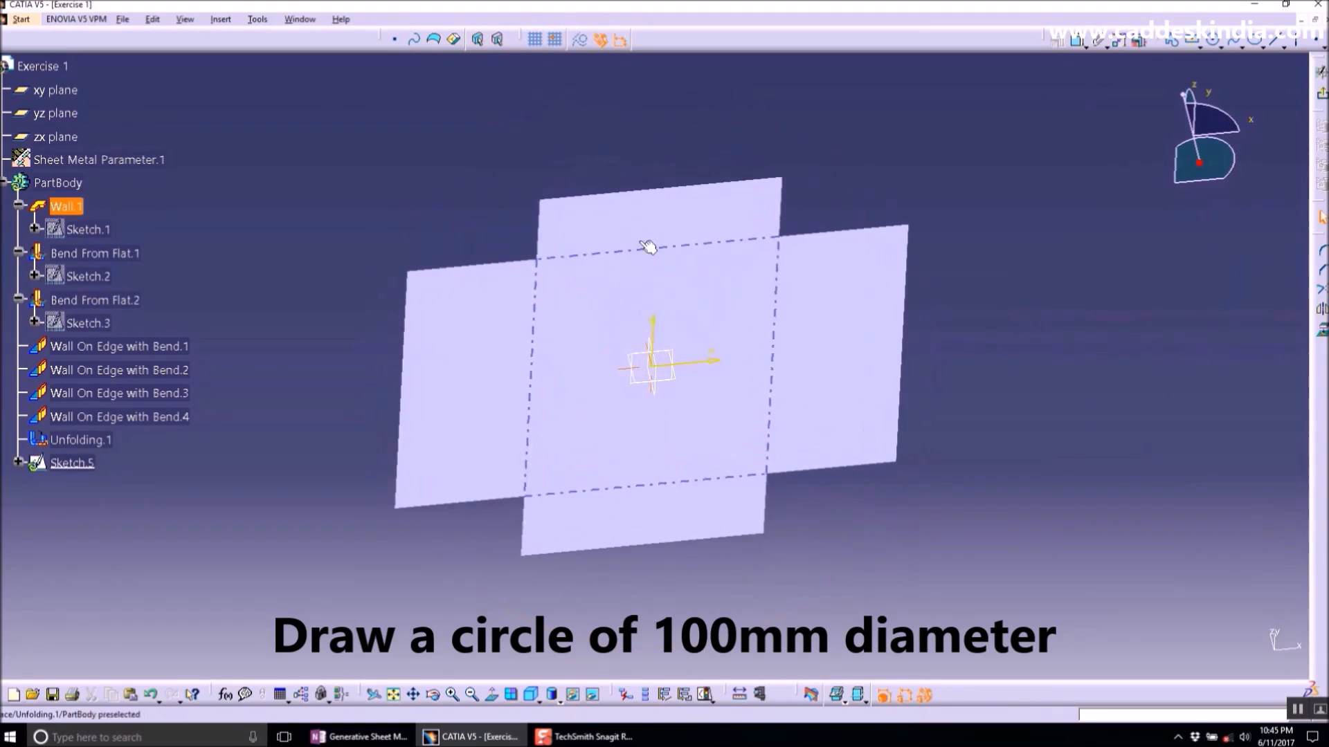
{"action": "left_click", "coordinate": [491, 695]}
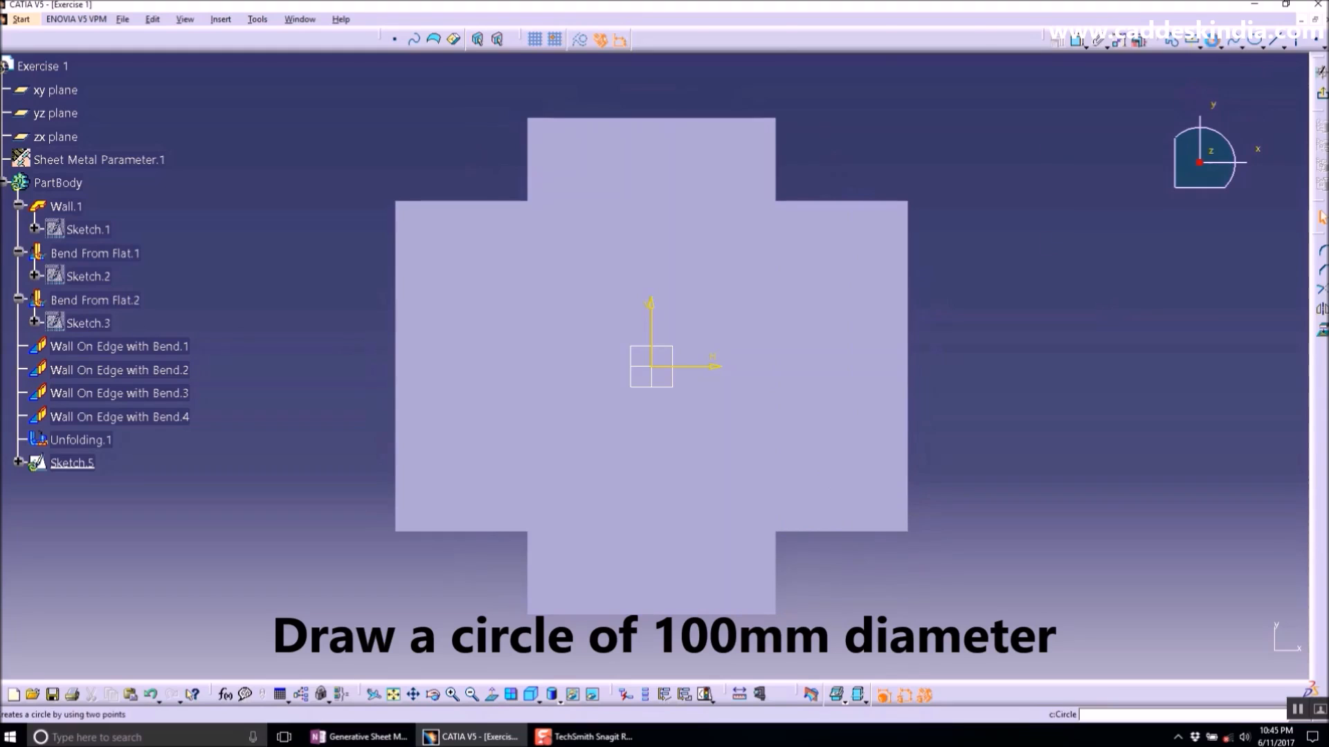
{"action": "left_click", "coordinate": [1322, 250]}
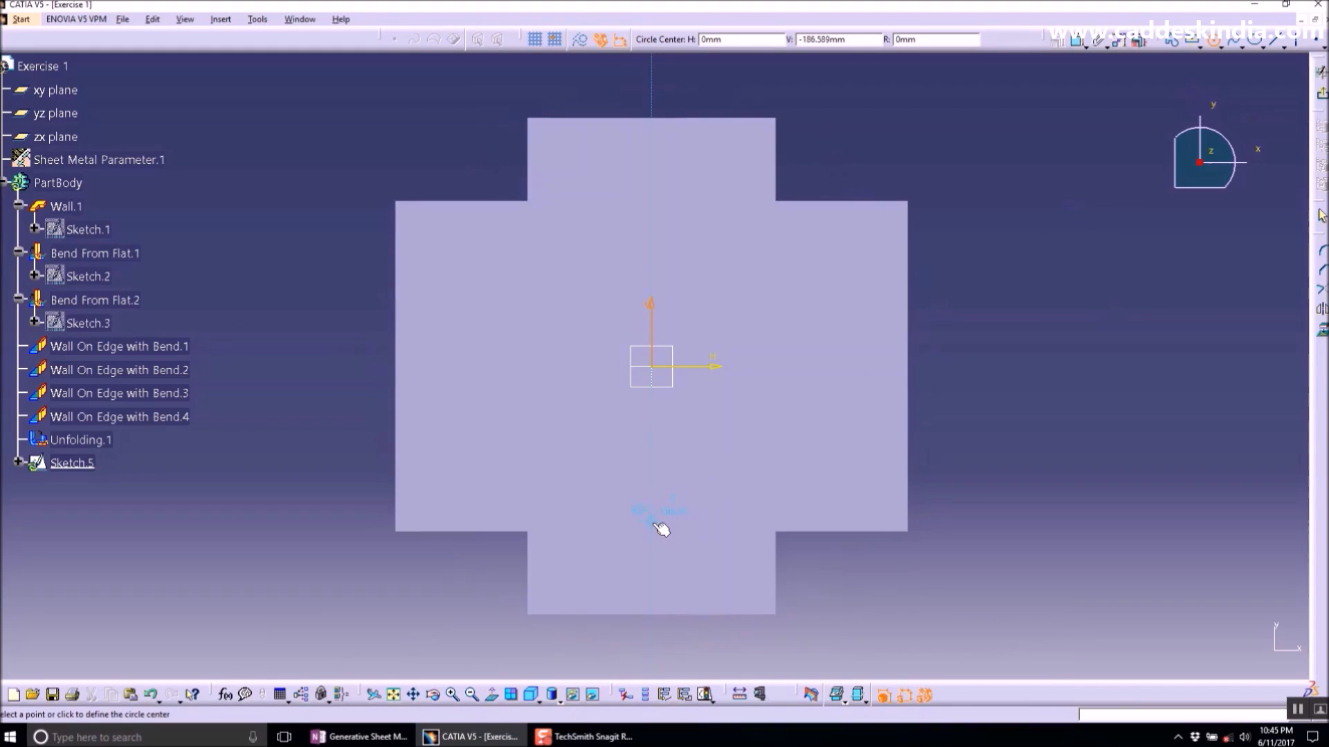
{"action": "left_click", "coordinate": [656, 522]}
{"action": "left_click", "coordinate": [692, 555]}
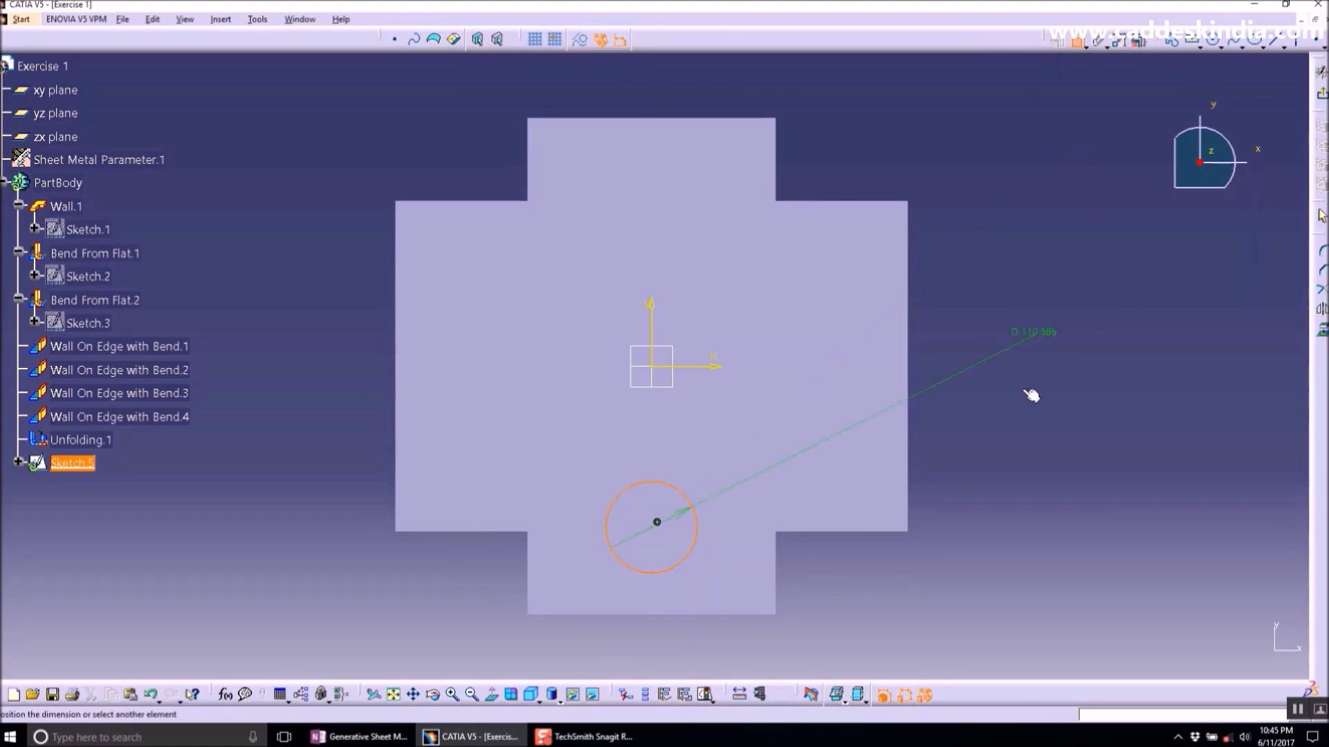
{"action": "left_click", "coordinate": [997, 483]}
{"action": "double_click", "coordinate": [1004, 479]}
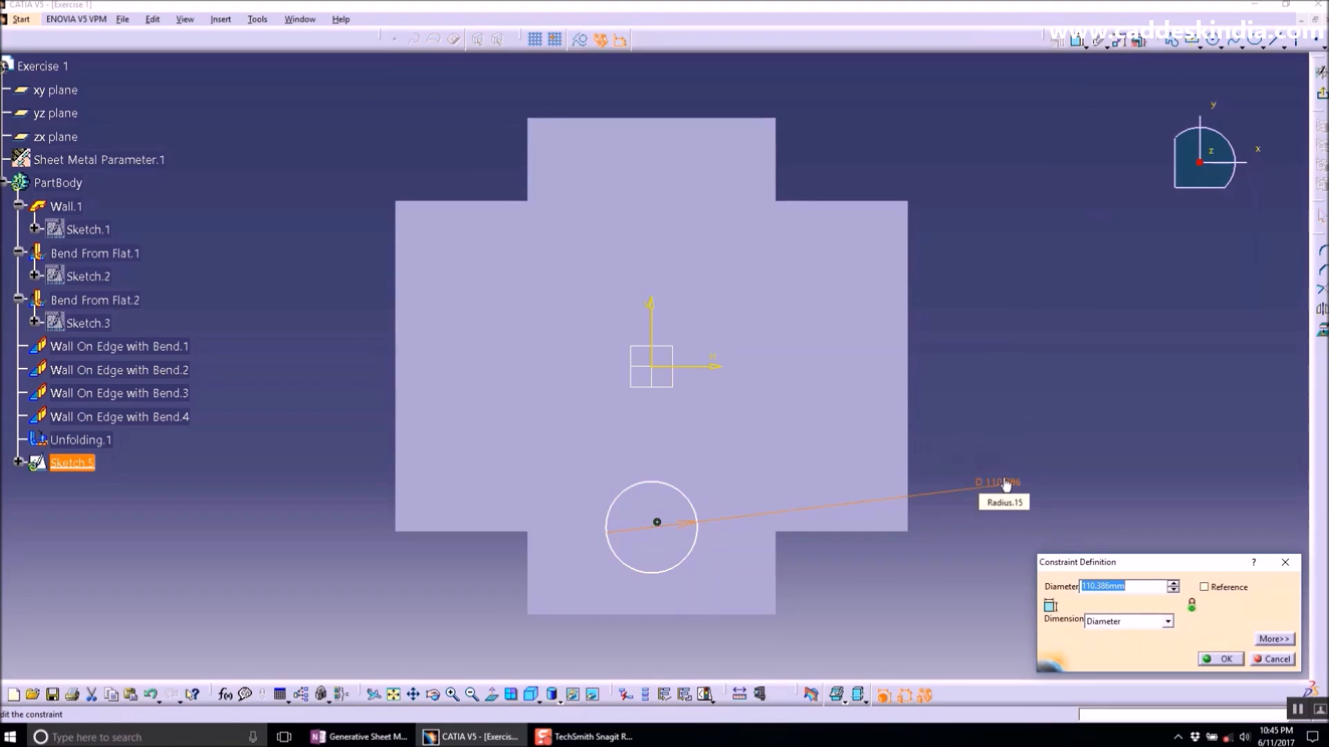
{"action": "key", "text": "Return"}
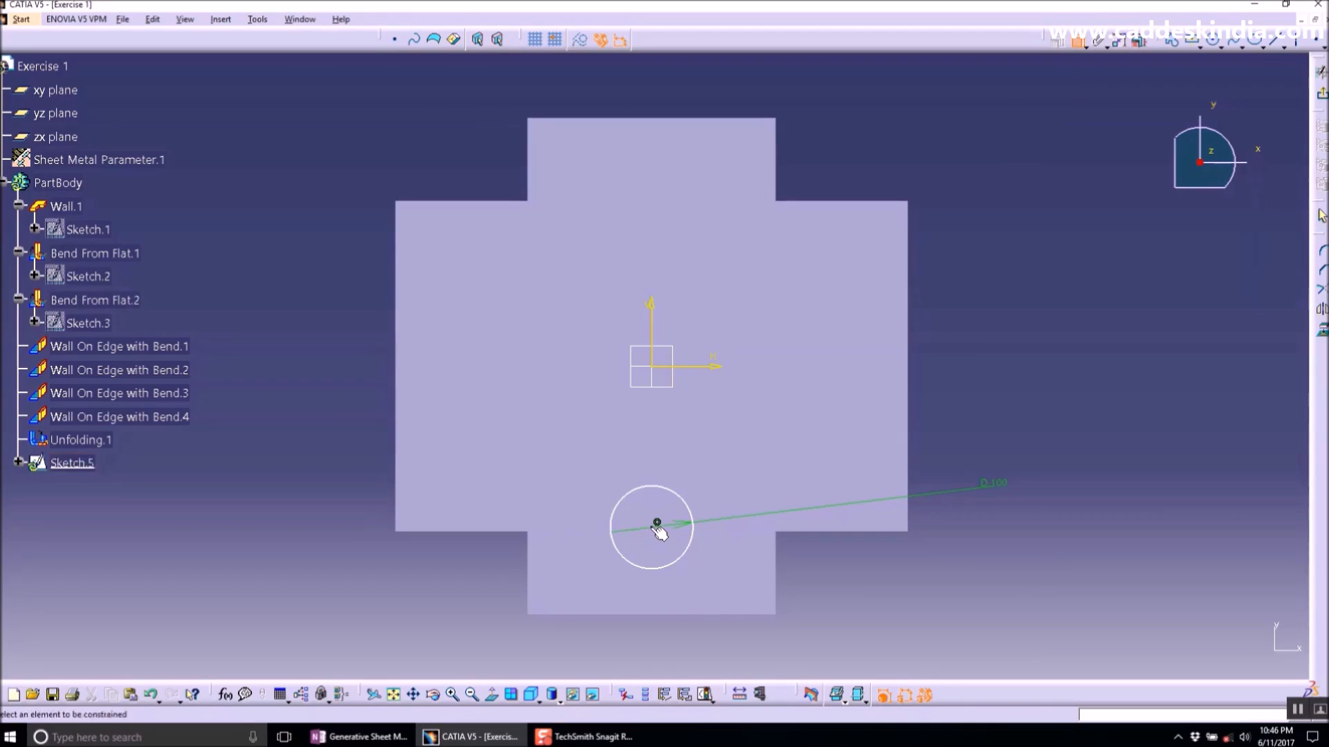
- Set the circle centre 200 mm below the horizontal axis and exit the sketch
{"action": "left_click", "coordinate": [706, 372]}
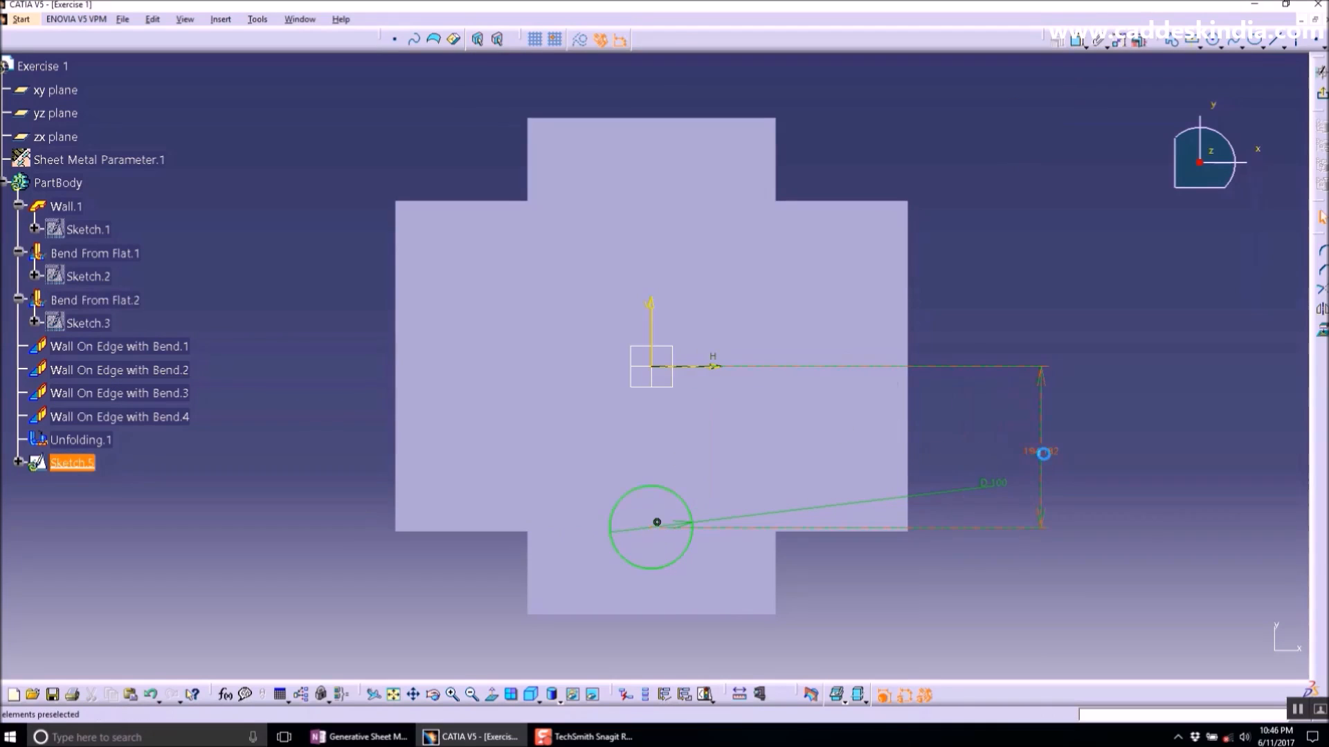
{"action": "left_click", "coordinate": [1050, 455]}
{"action": "double_click", "coordinate": [1045, 454]}
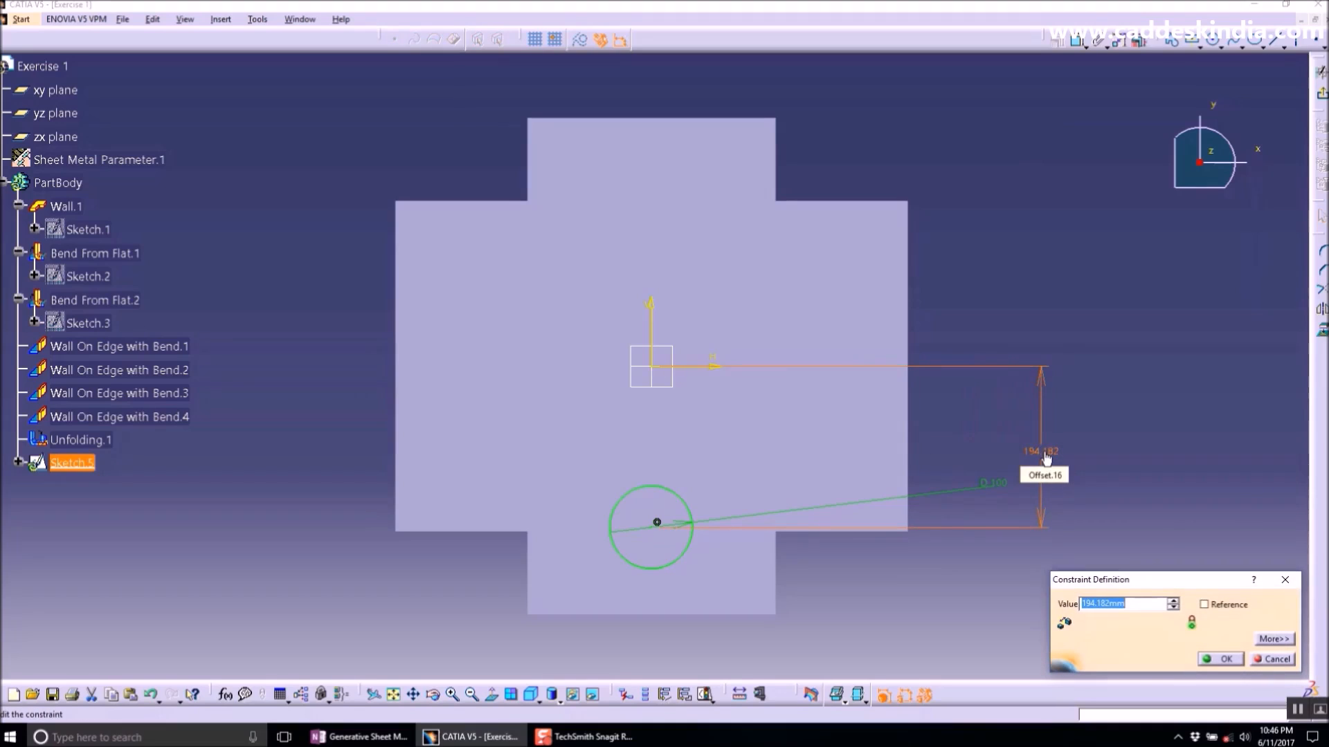
{"action": "key", "text": "Return"}
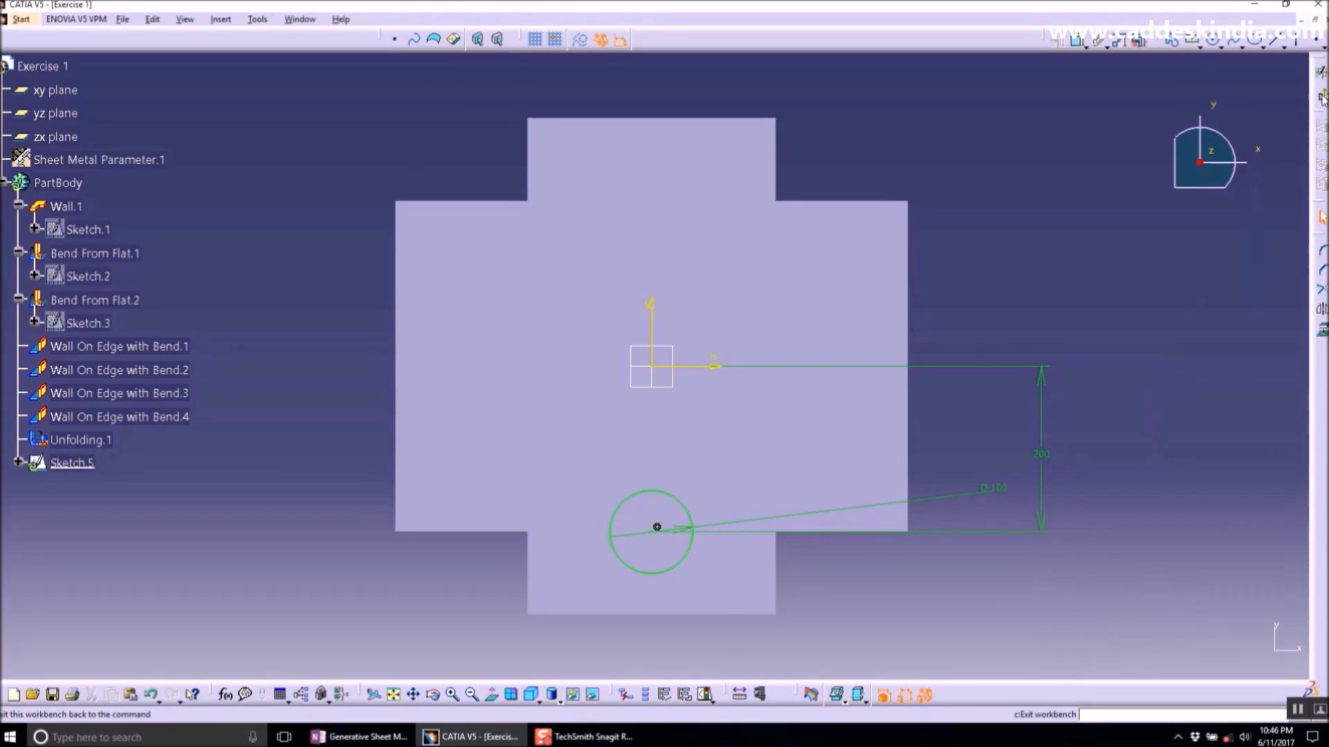
{"action": "left_click", "coordinate": [1320, 72]}
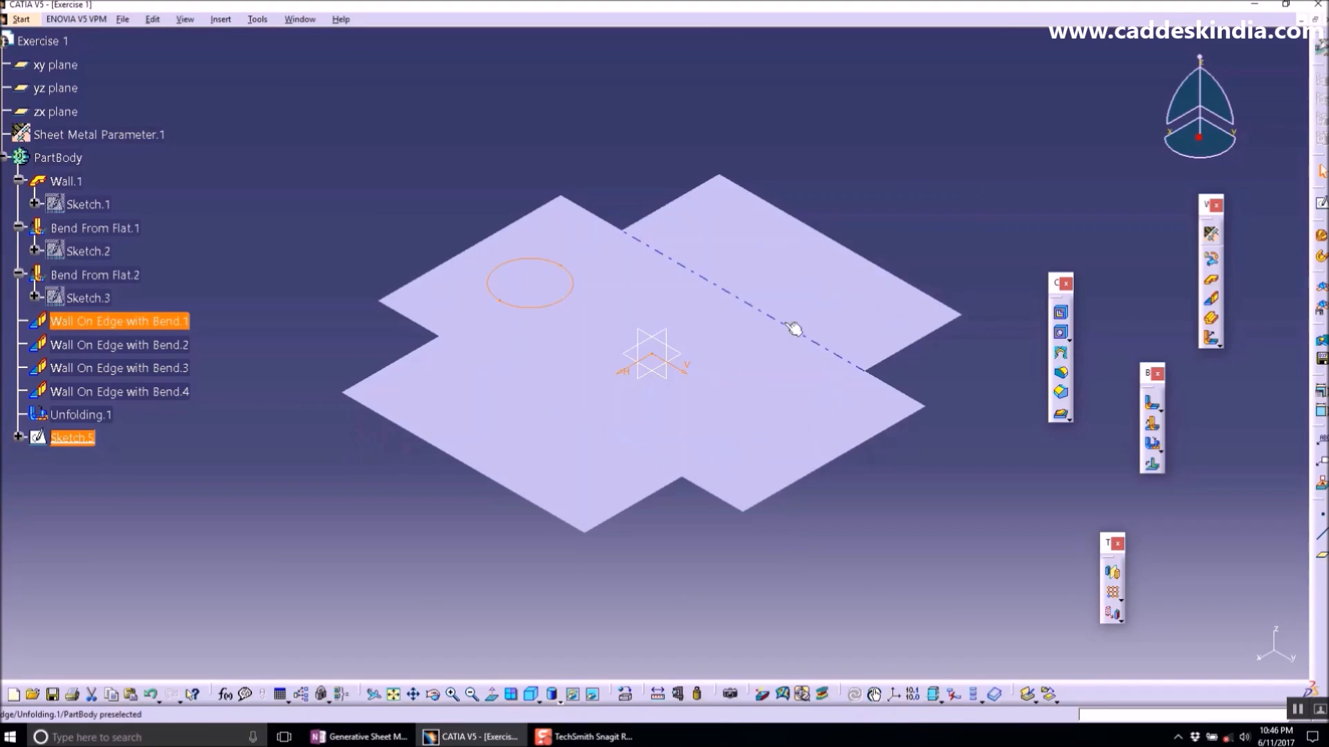
{"action": "left_click", "coordinate": [996, 381]}
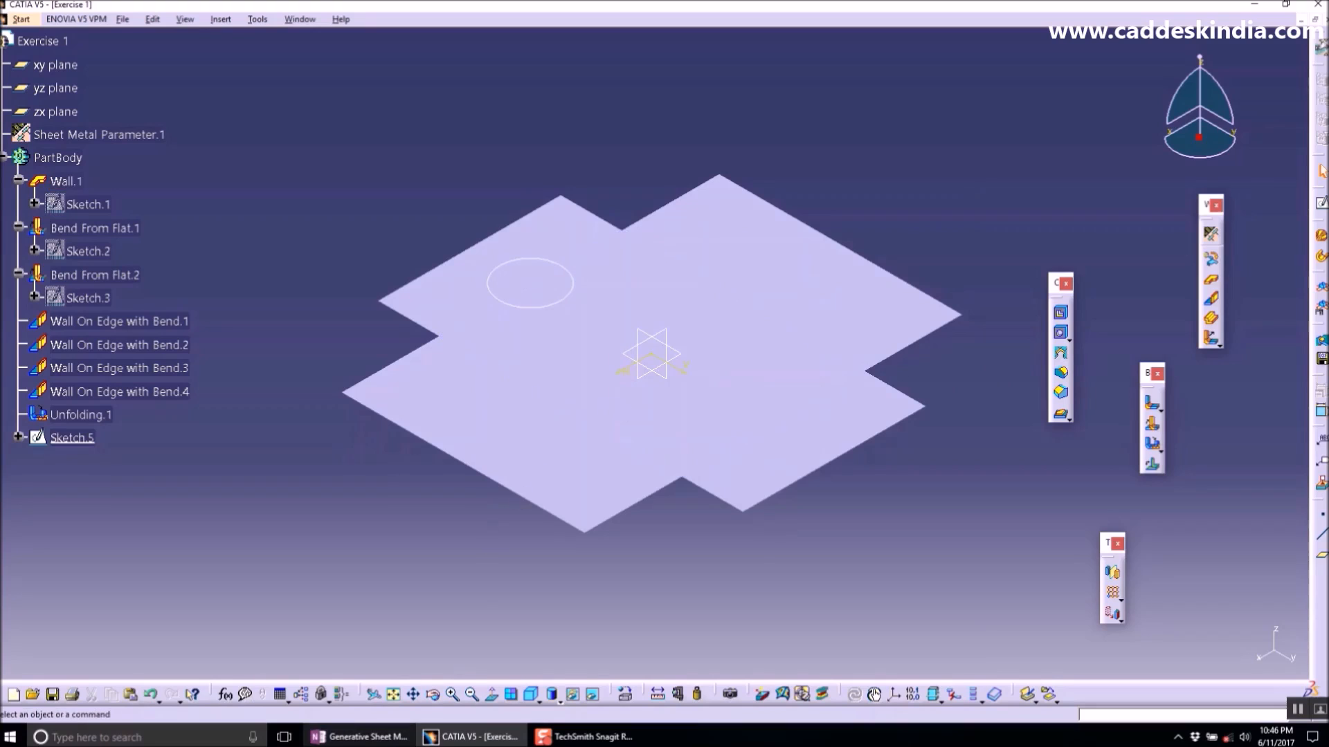
- Highlight the Cut out entry in the OneNote command list and return to CATIA
{"action": "left_click", "coordinate": [359, 737]}
{"action": "left_click_drag", "start_coordinate": [180, 376], "coordinate": [108, 372]}
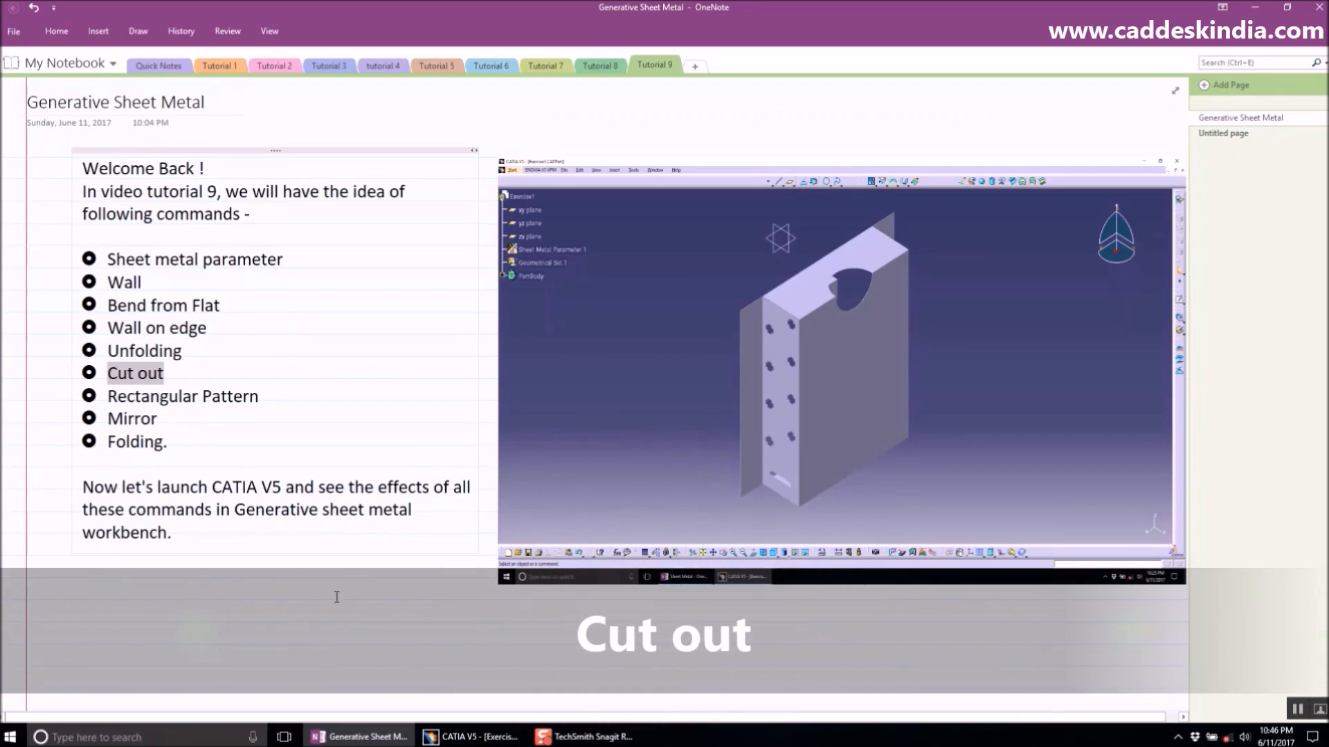
{"action": "left_click", "coordinate": [471, 737]}
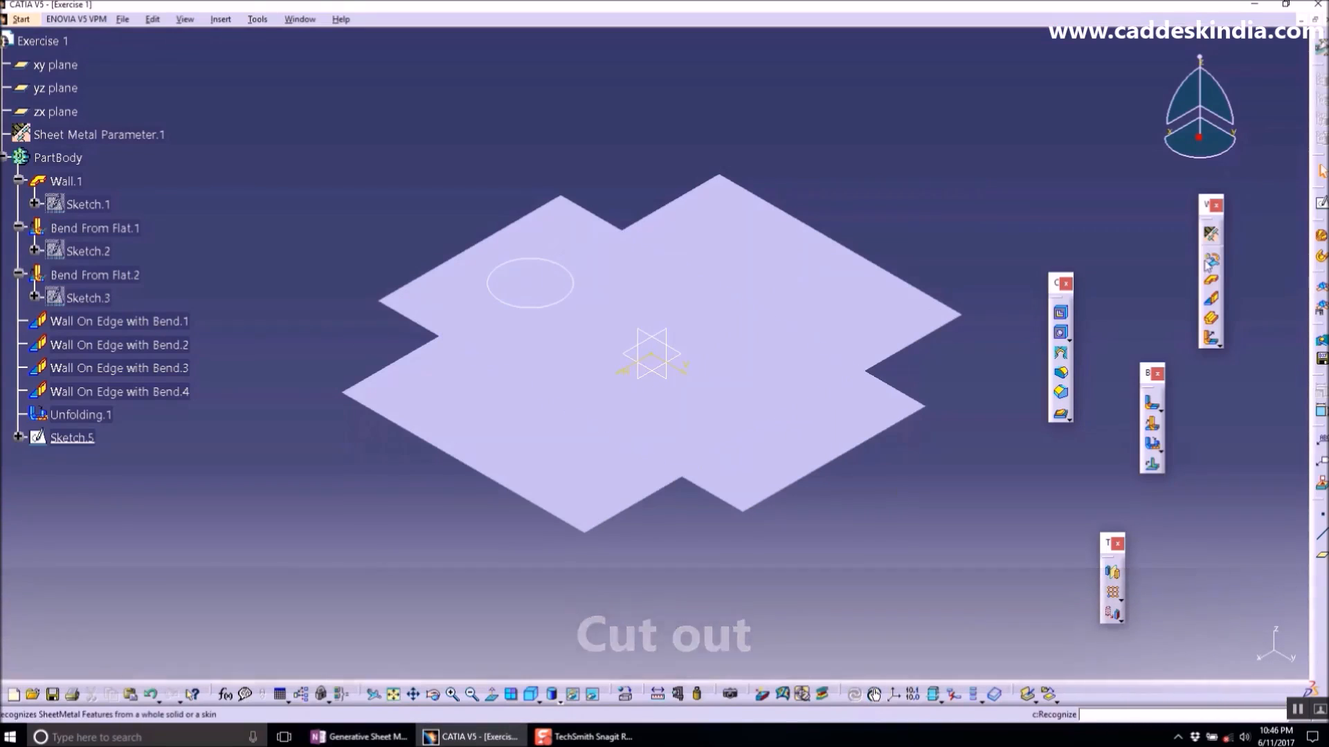
- Create a Cut Out through the flat pattern using the circle sketch as the profile
{"action": "left_click", "coordinate": [1061, 317]}
{"action": "left_click", "coordinate": [546, 305]}
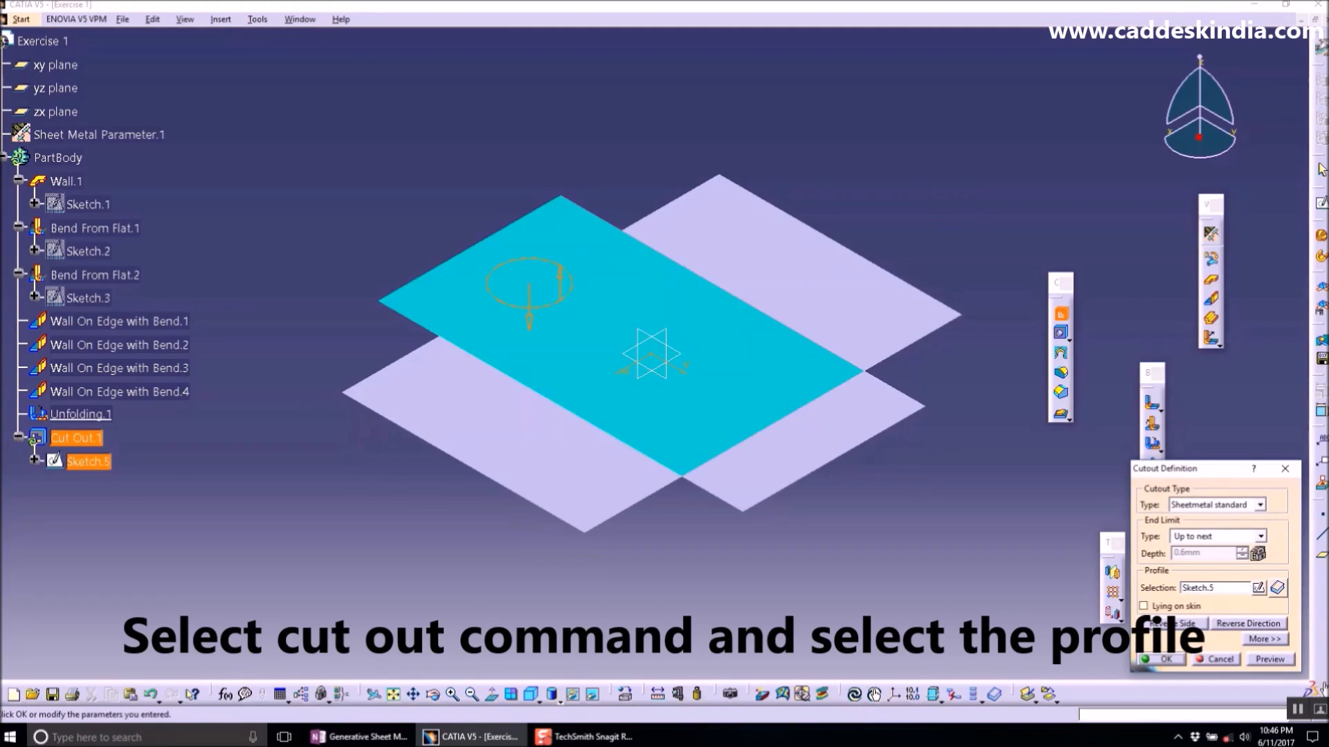
{"action": "left_click", "coordinate": [1175, 659]}
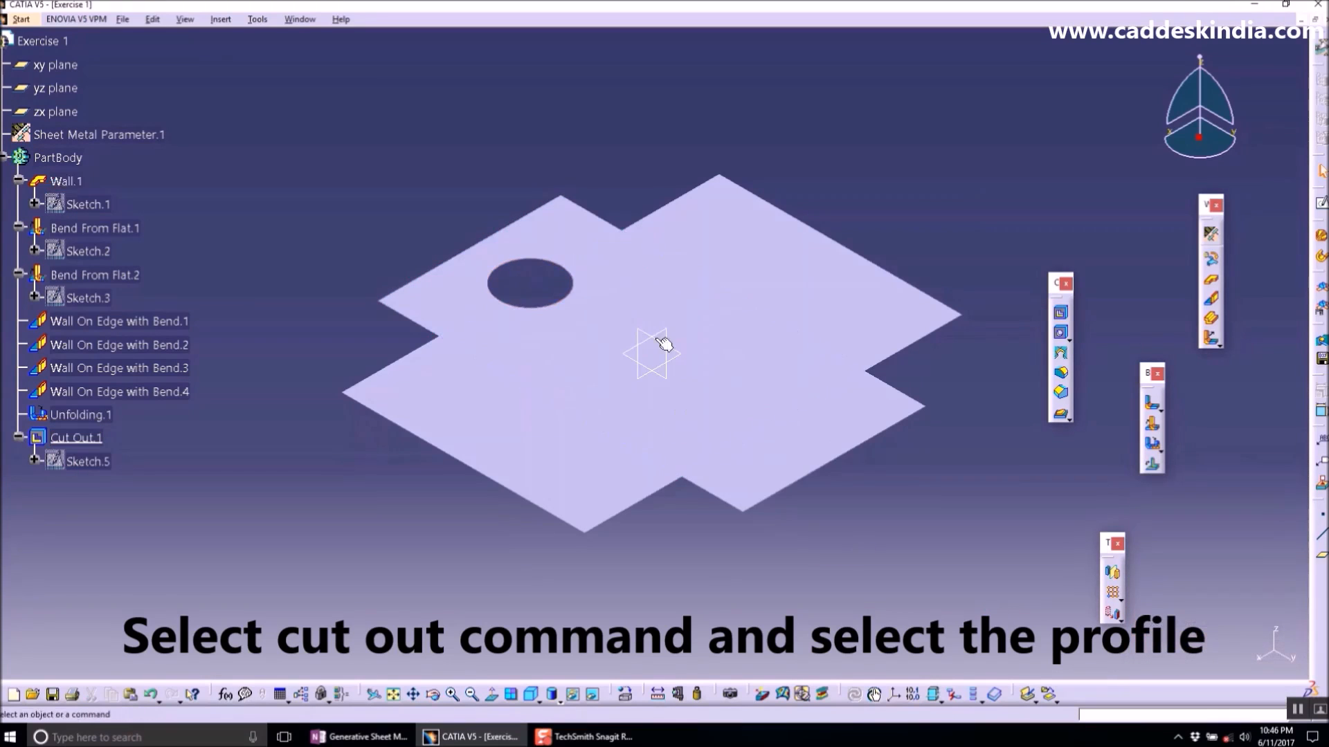
- Open a new sketch on the flat pattern's top face and draw a vertical elongated hole near the upper tab's edge
{"action": "middle_click_drag", "start_coordinate": [743, 417], "coordinate": [755, 399]}
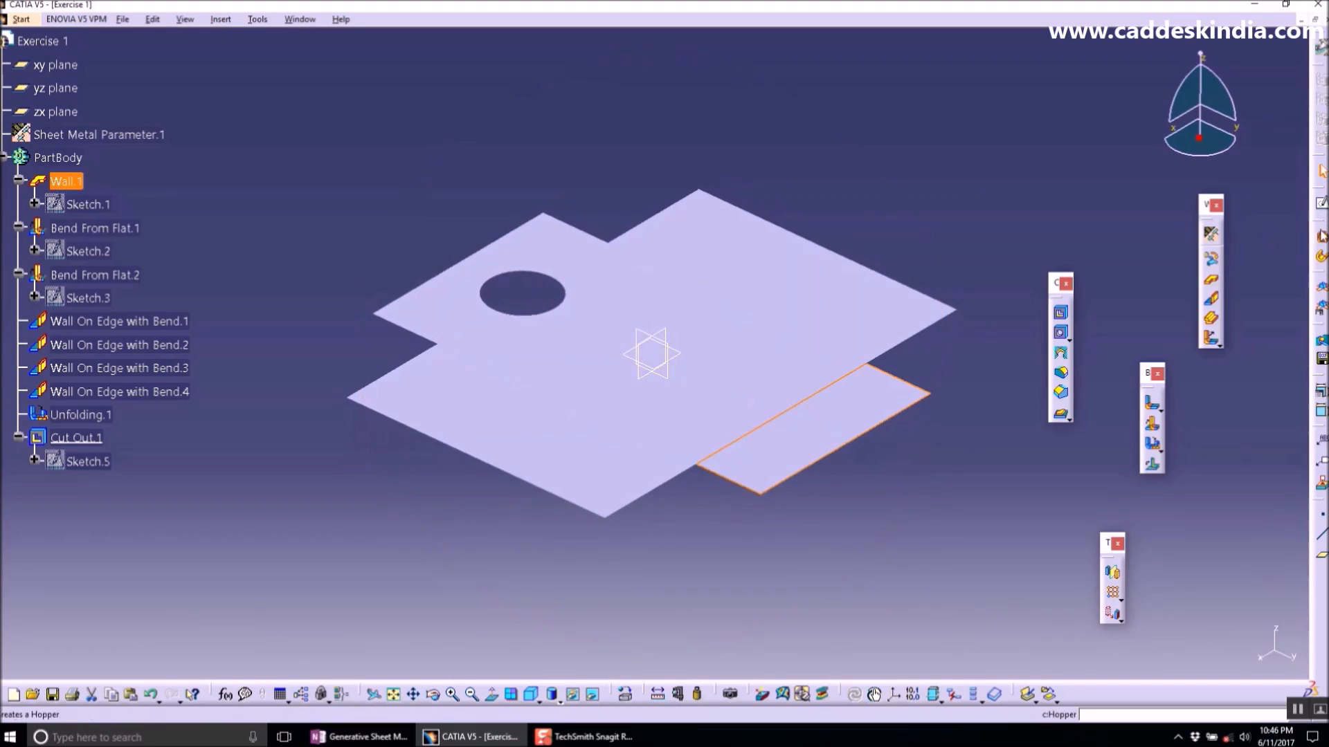
{"action": "left_click", "coordinate": [1321, 204]}
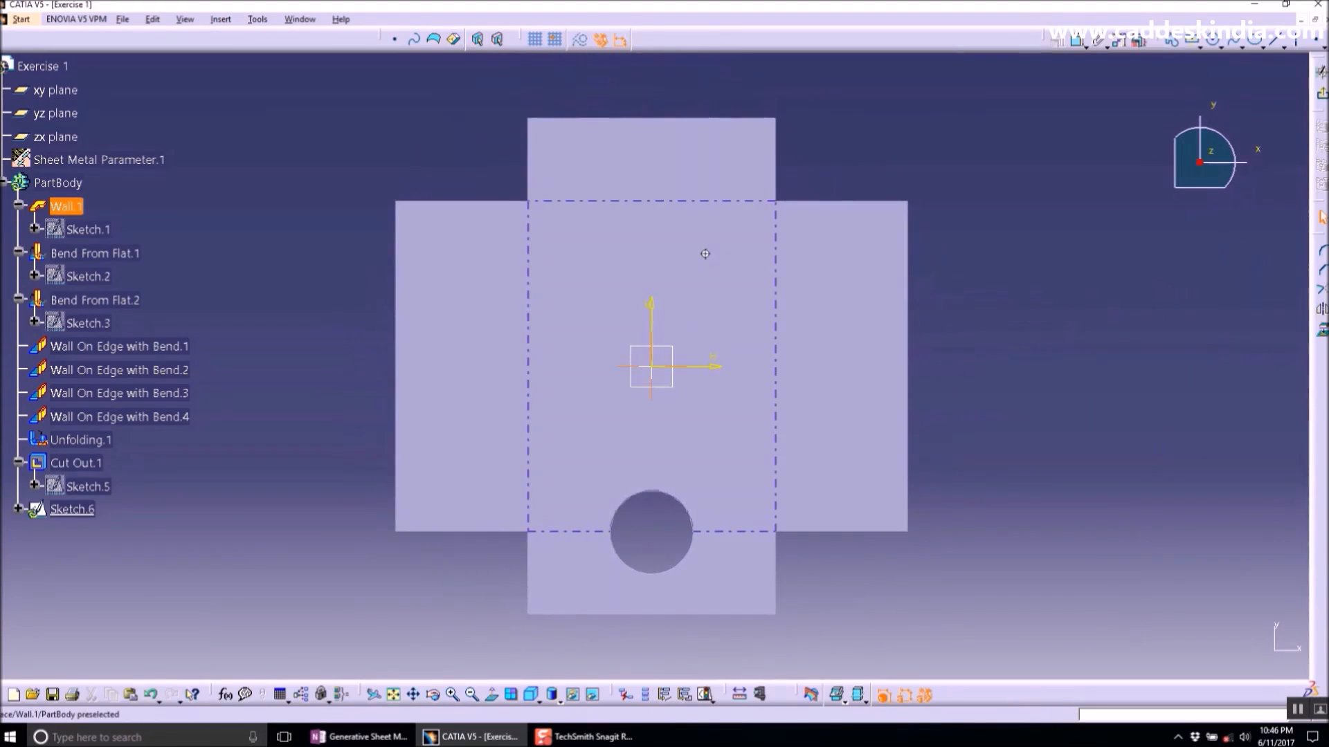
{"action": "middle_click_drag", "start_coordinate": [705, 254], "coordinate": [709, 269]}
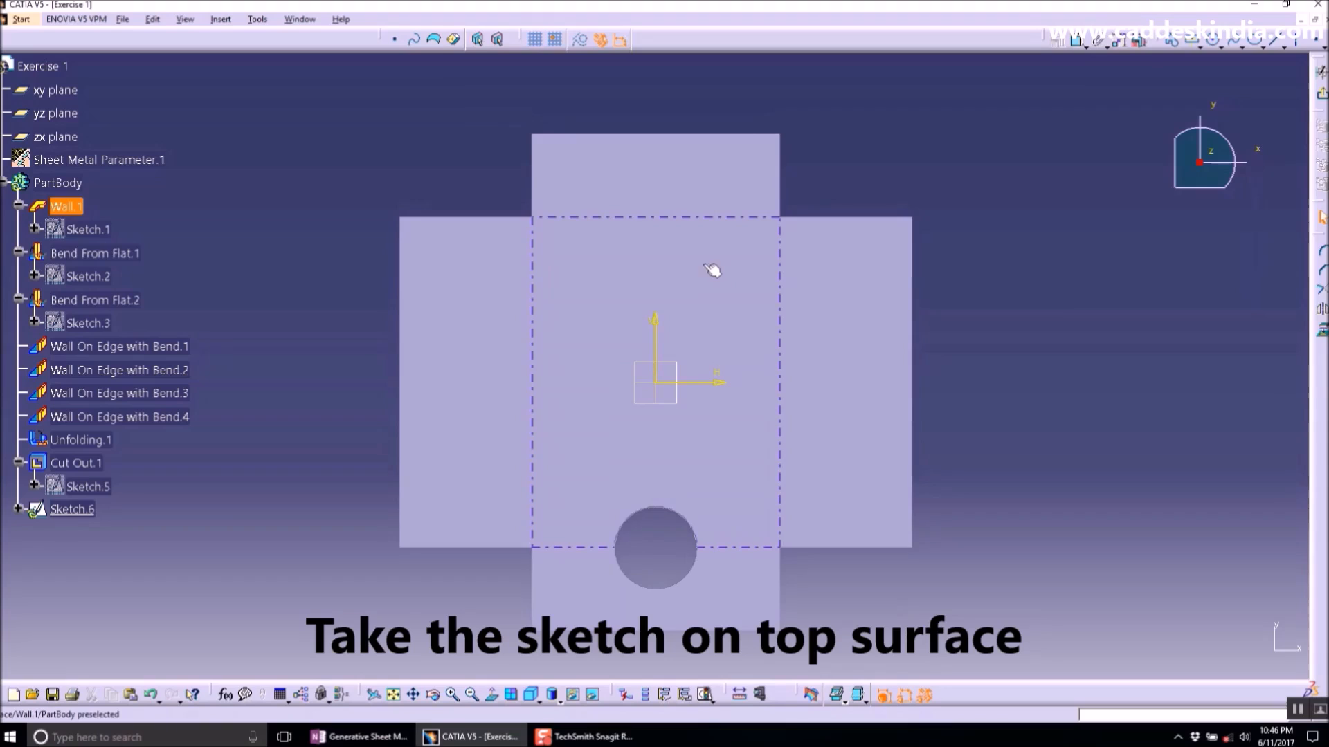
{"action": "left_click", "coordinate": [1200, 49]}
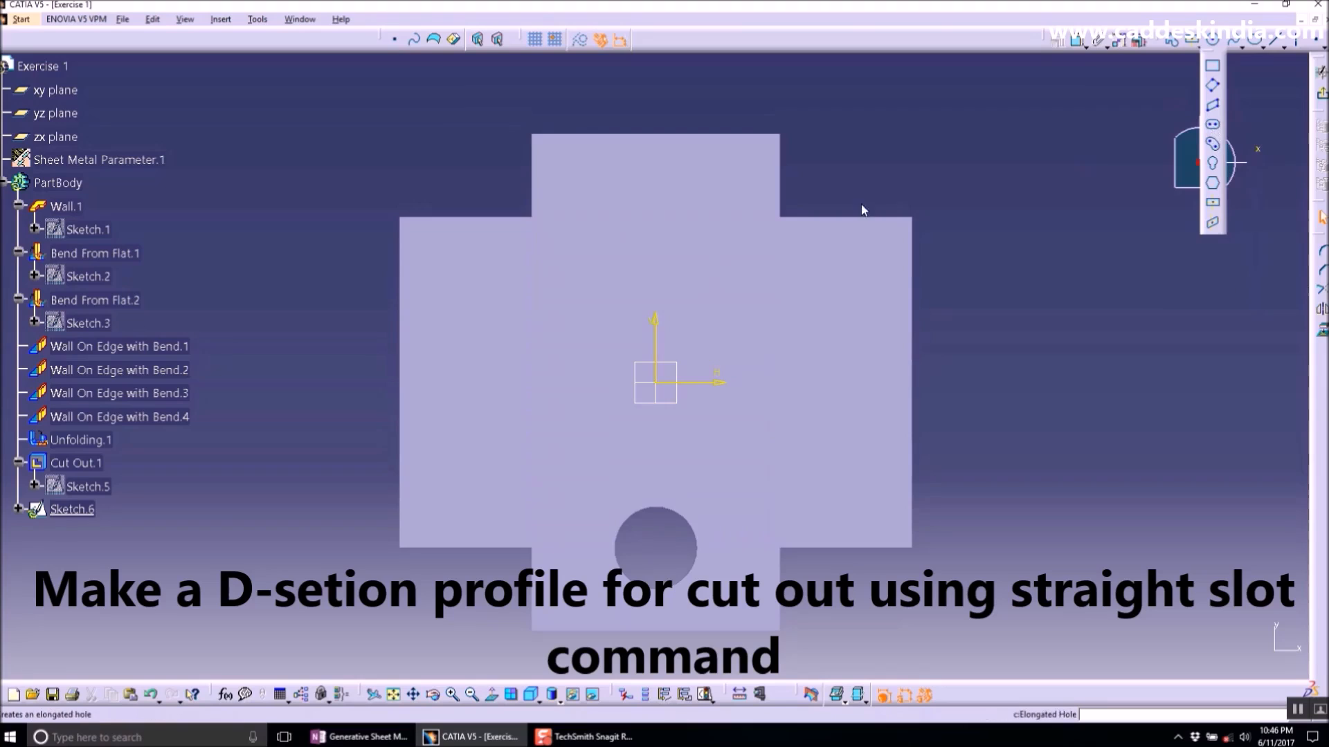
{"action": "middle_click_drag", "start_coordinate": [608, 172], "coordinate": [596, 198], "text": "ctrl"}
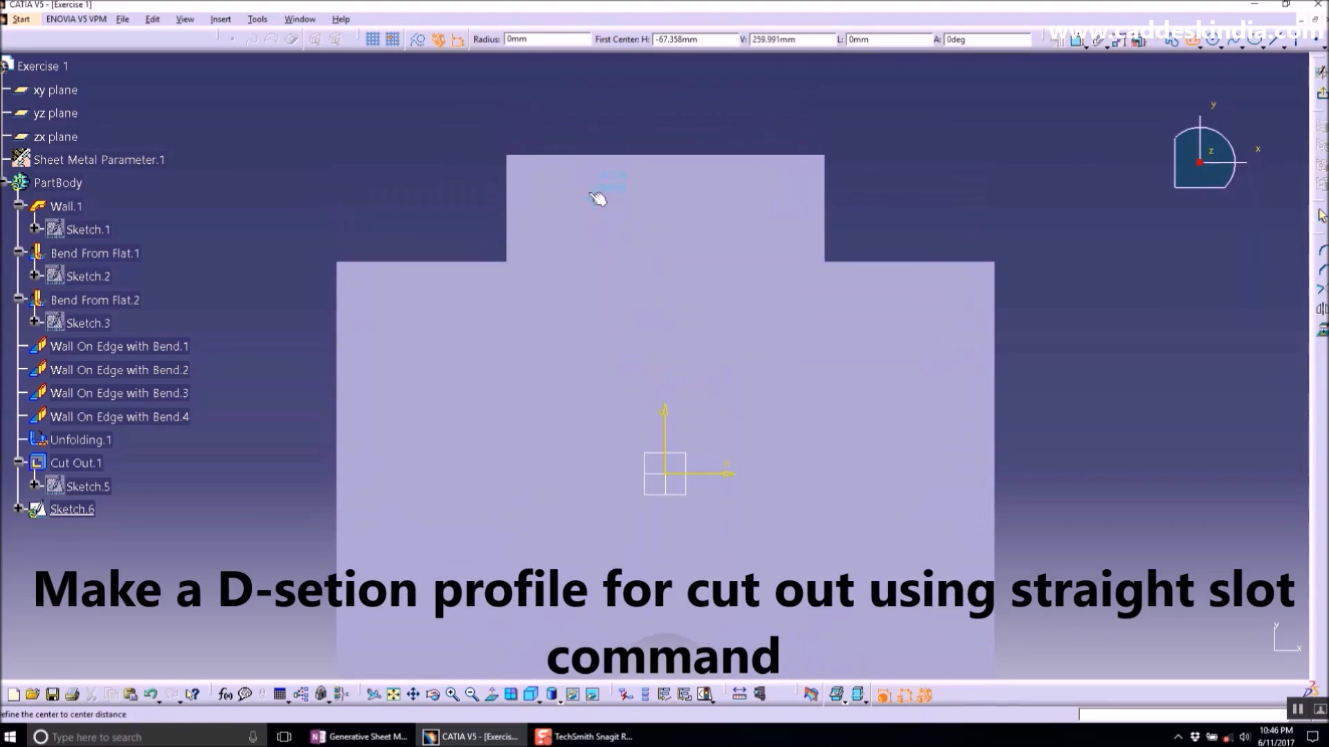
{"action": "left_click", "coordinate": [585, 183]}
{"action": "left_click", "coordinate": [586, 229]}
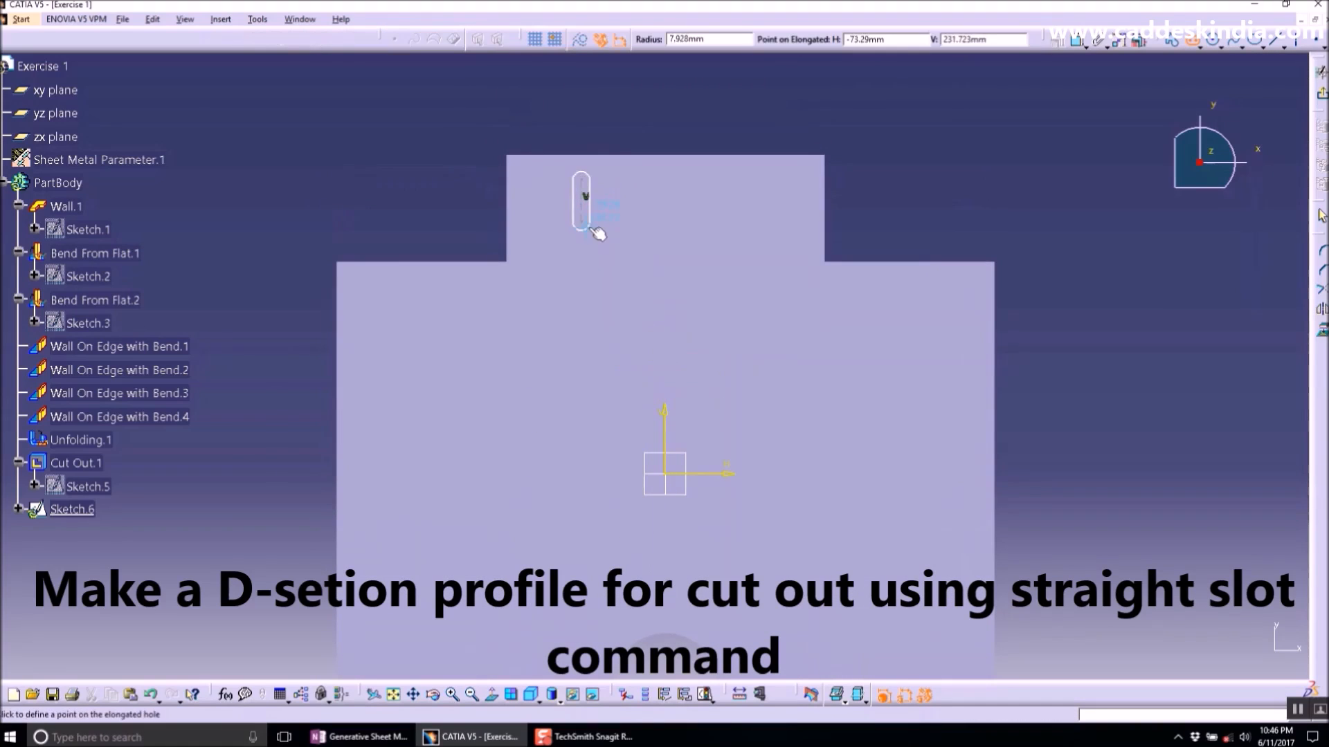
{"action": "left_click", "coordinate": [594, 209]}
- Set the elongated hole's end radius to 5 mm
{"action": "mouse_move", "coordinate": [608, 179]}
{"action": "middle_mouse_down", "text": "ctrl"}
{"action": "mouse_move", "coordinate": [616, 122]}
{"action": "mouse_move", "coordinate": [632, 338]}
{"action": "mouse_move", "coordinate": [616, 275]}
{"action": "middle_mouse_up", "text": "ctrl"}
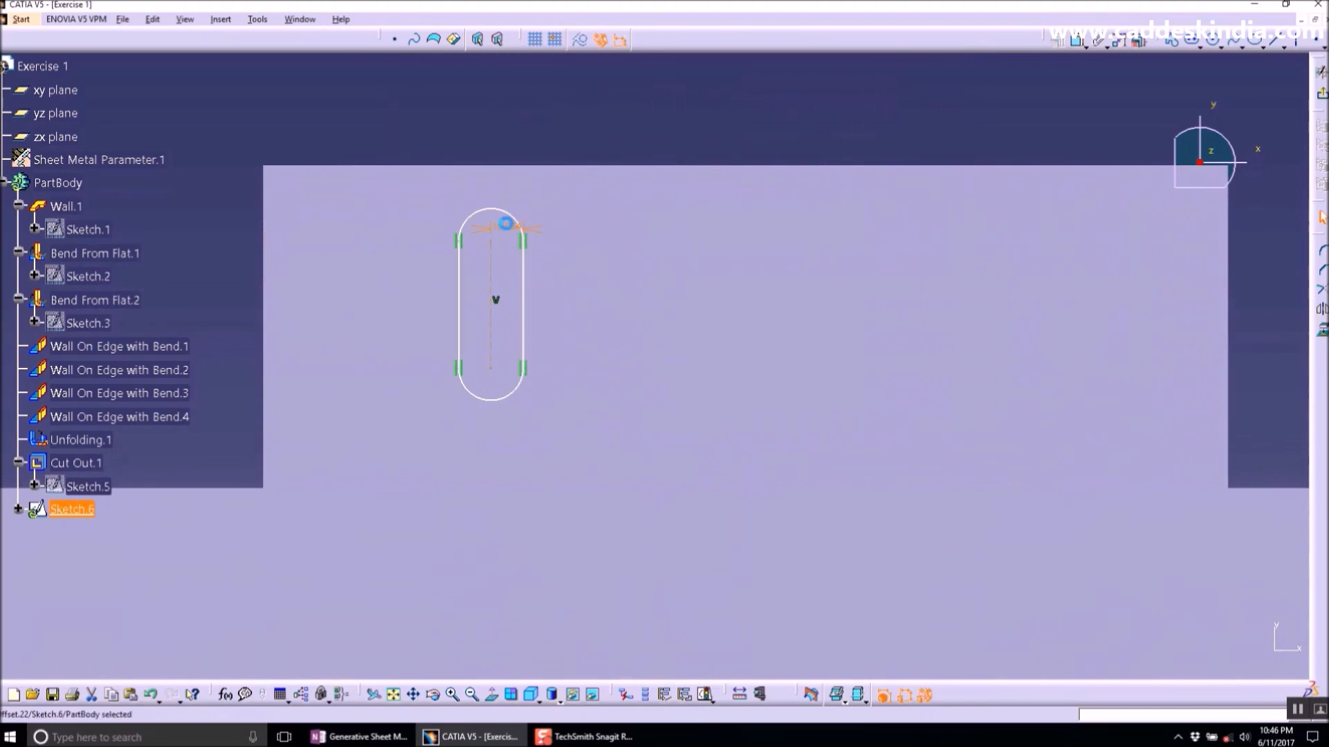
{"action": "double_click", "coordinate": [509, 229]}
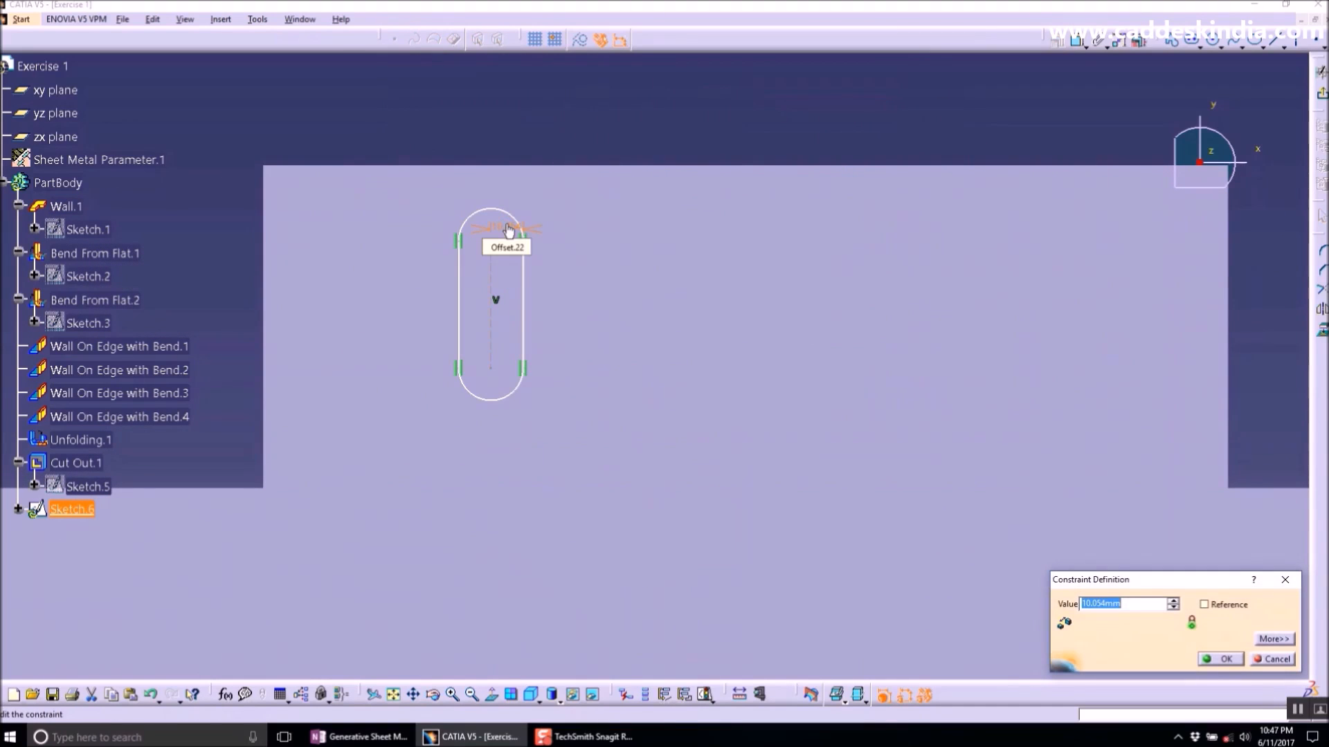
{"action": "key", "text": "Return"}
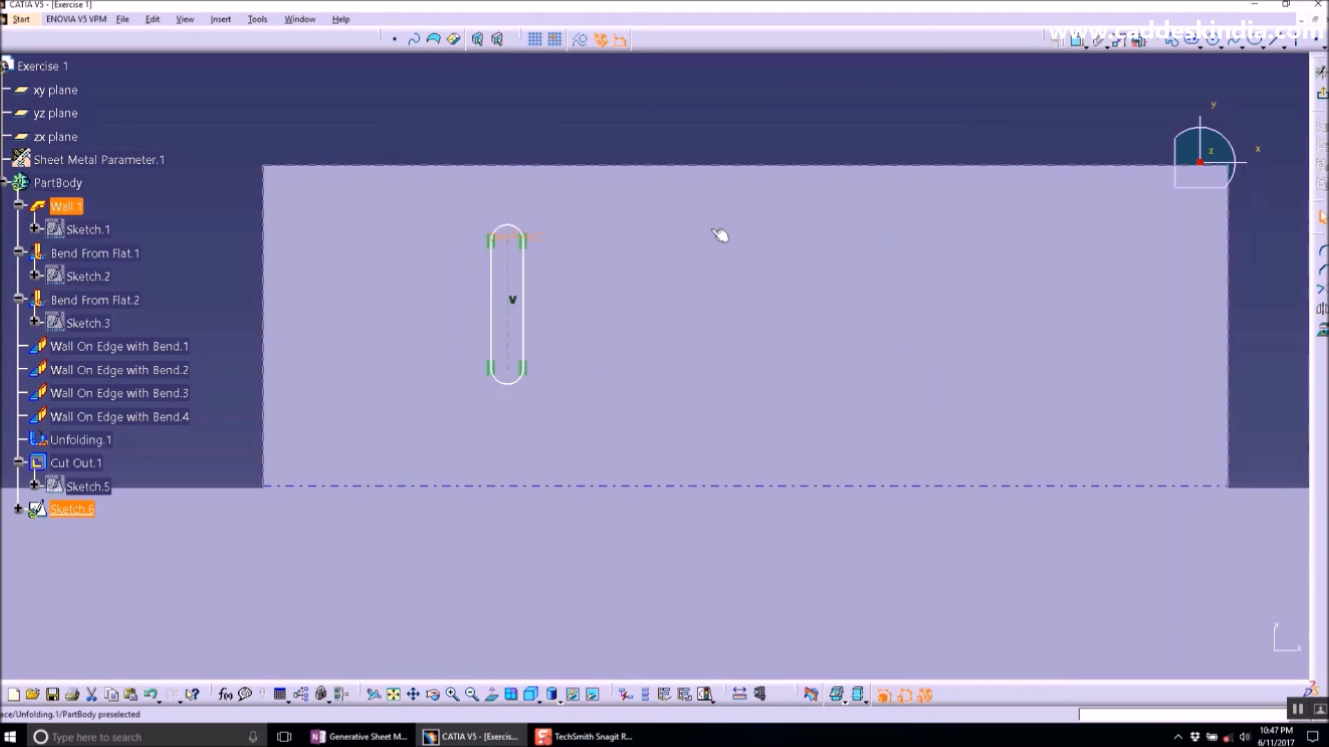
- Dimension the slot's upper end centre from the upper edge and set it to 25 mm
{"action": "left_click", "coordinate": [1019, 82]}
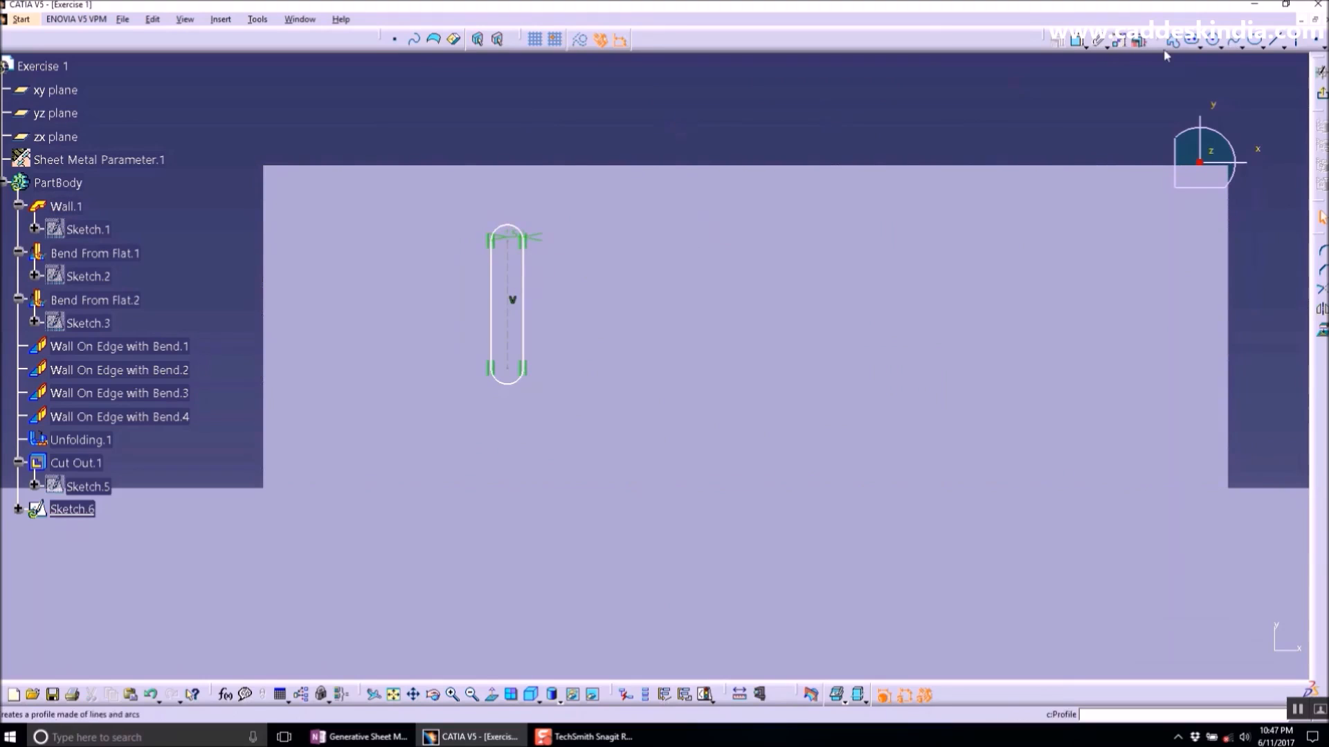
{"action": "left_click", "coordinate": [1077, 42]}
{"action": "left_click", "coordinate": [508, 242]}
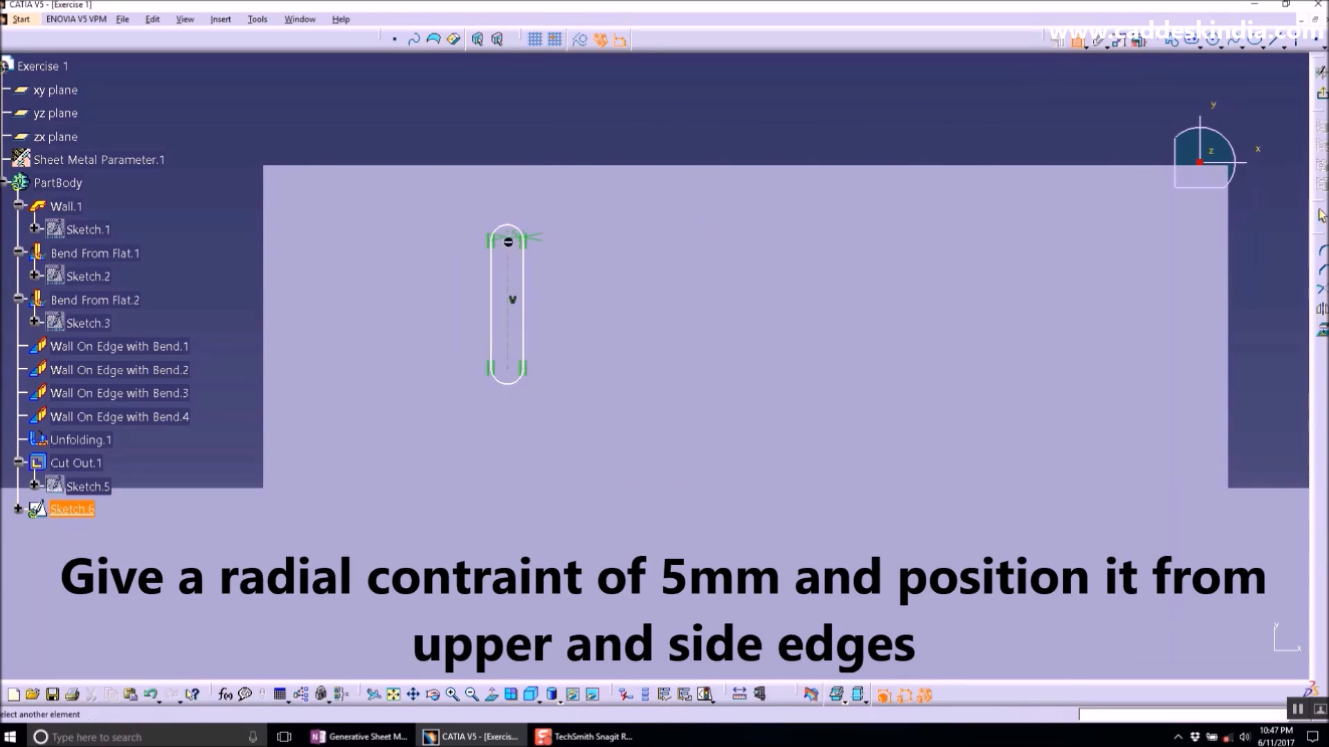
{"action": "left_click", "coordinate": [508, 170]}
{"action": "left_click", "coordinate": [239, 205]}
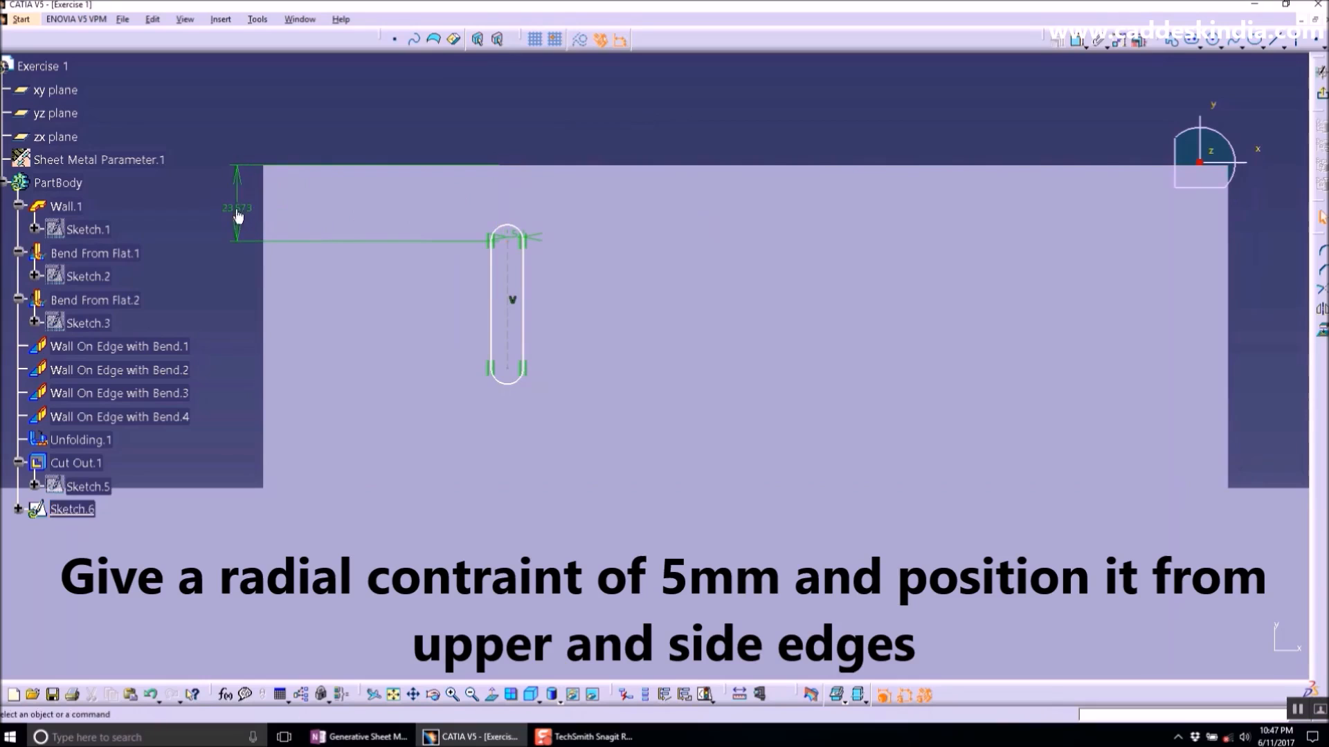
{"action": "double_click", "coordinate": [242, 207]}
{"action": "type", "text": "25"}
{"action": "key", "text": "Return"}
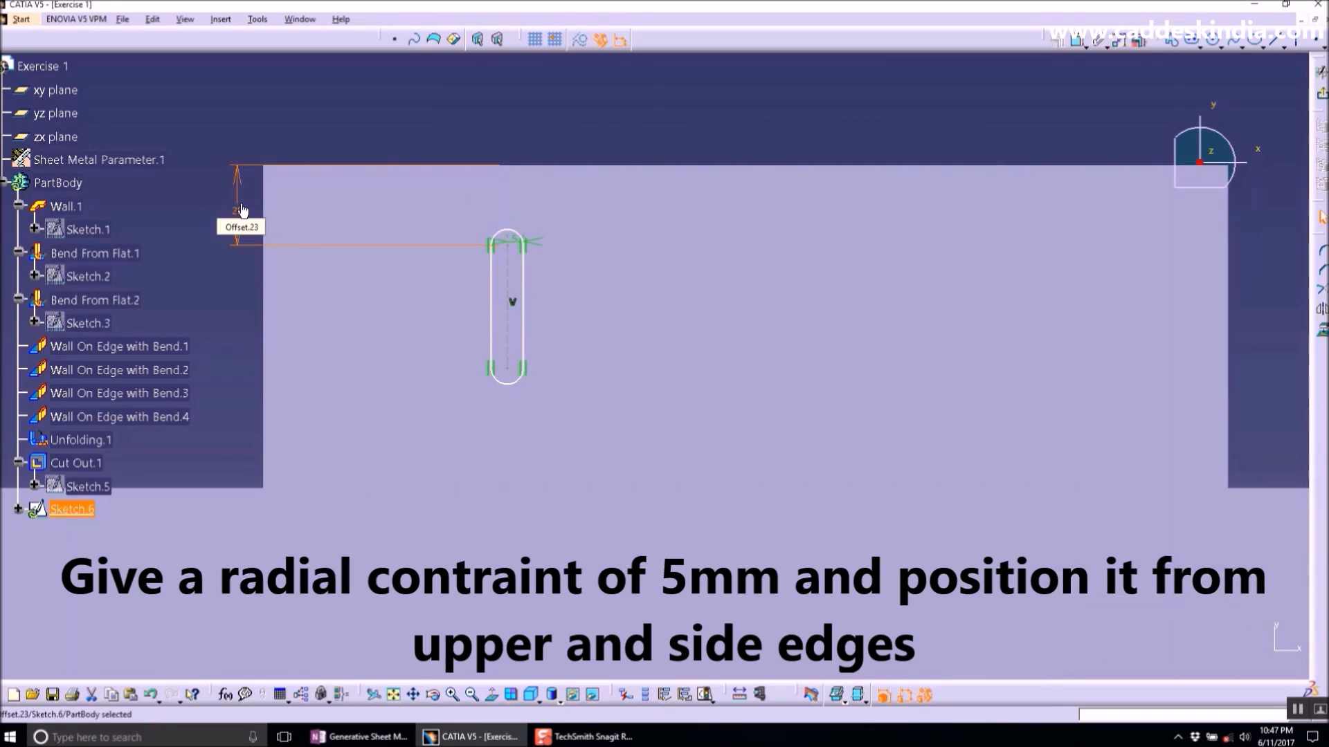
- Dimension the slot's axis from the tab's side edge and set it to 75 mm
{"action": "left_click", "coordinate": [670, 103]}
{"action": "left_click", "coordinate": [1077, 41]}
{"action": "left_click", "coordinate": [509, 298]}
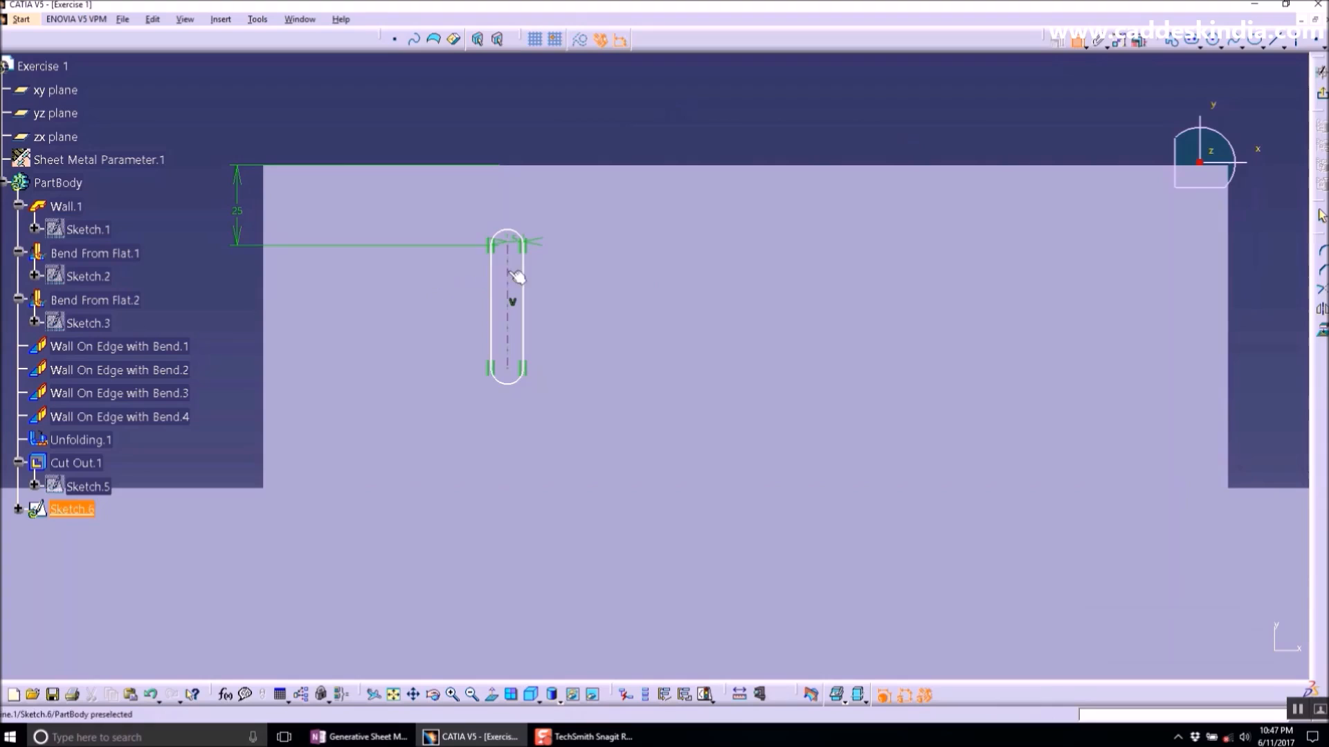
{"action": "left_click", "coordinate": [271, 280]}
{"action": "left_click", "coordinate": [361, 112]}
{"action": "double_click", "coordinate": [367, 114]}
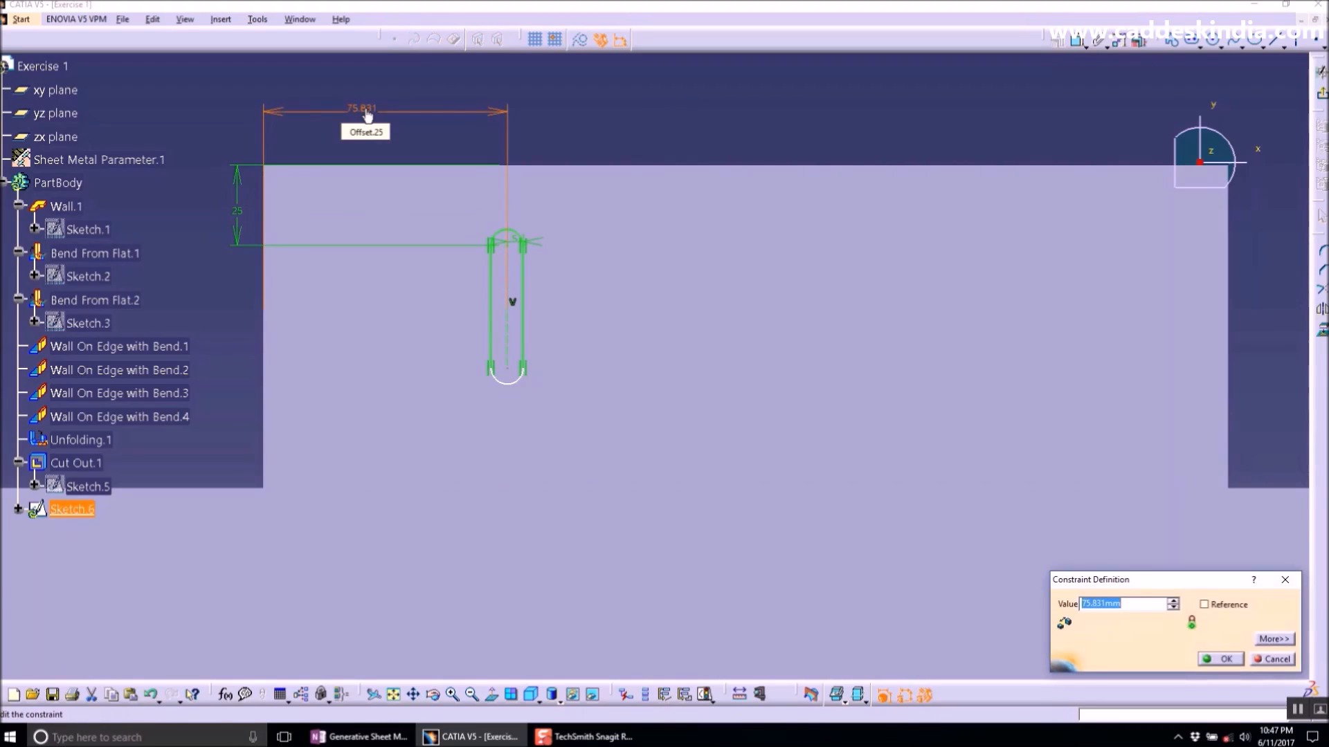
{"action": "key", "text": "Return"}
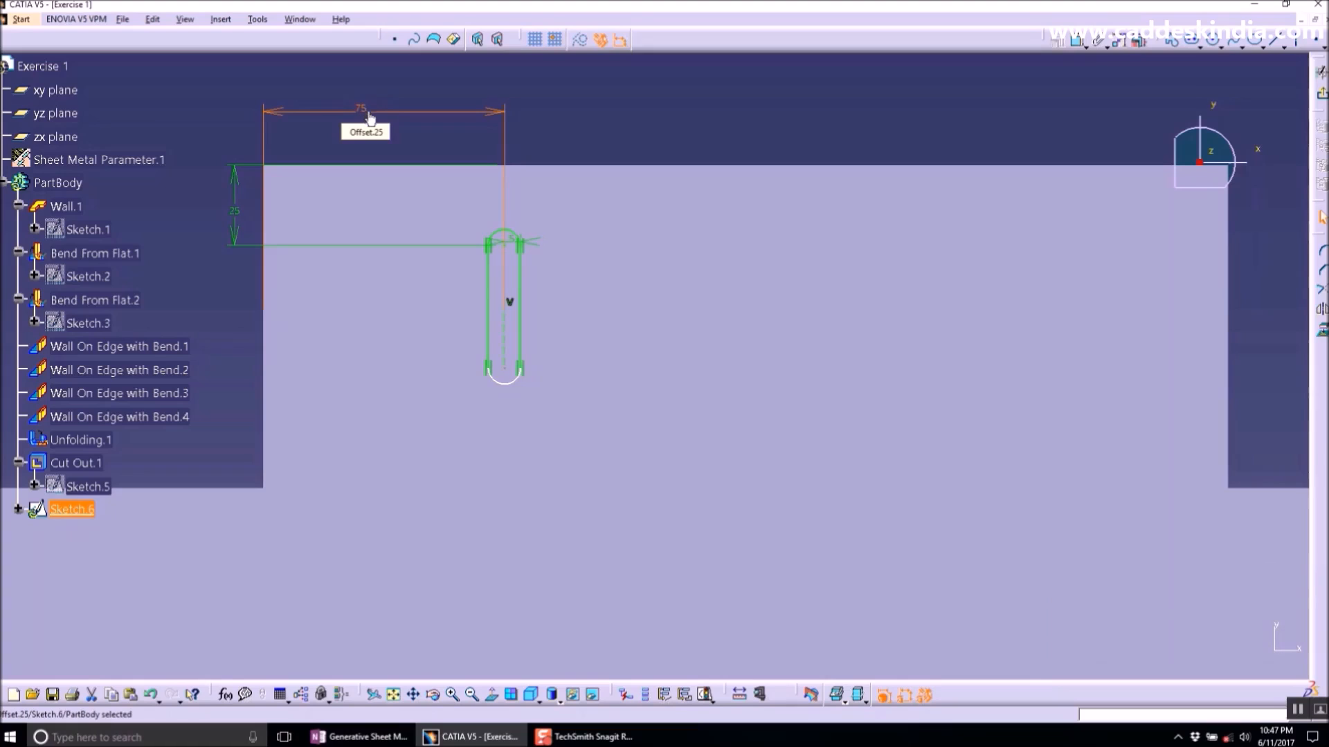
- Quick-trim the slot's left side so only a D-section profile remains
{"action": "left_click", "coordinate": [784, 121]}
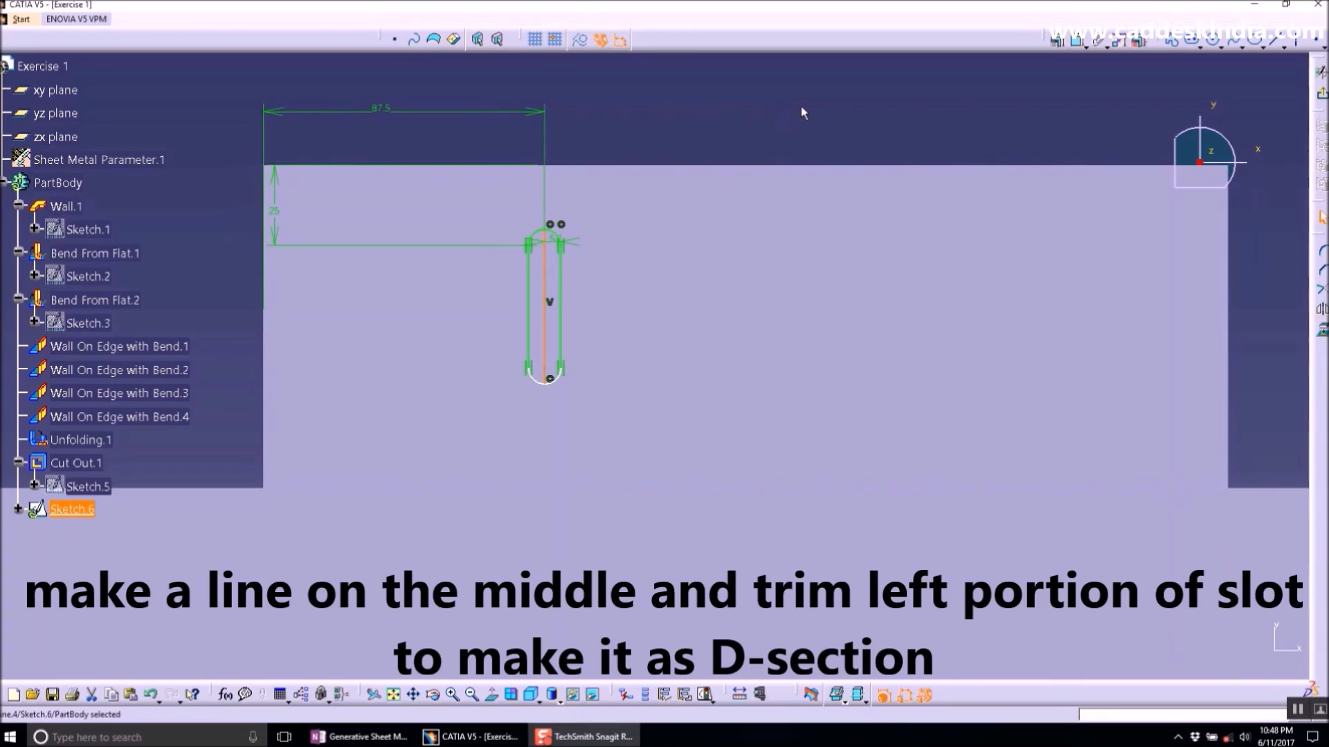
{"action": "left_click", "coordinate": [1327, 297]}
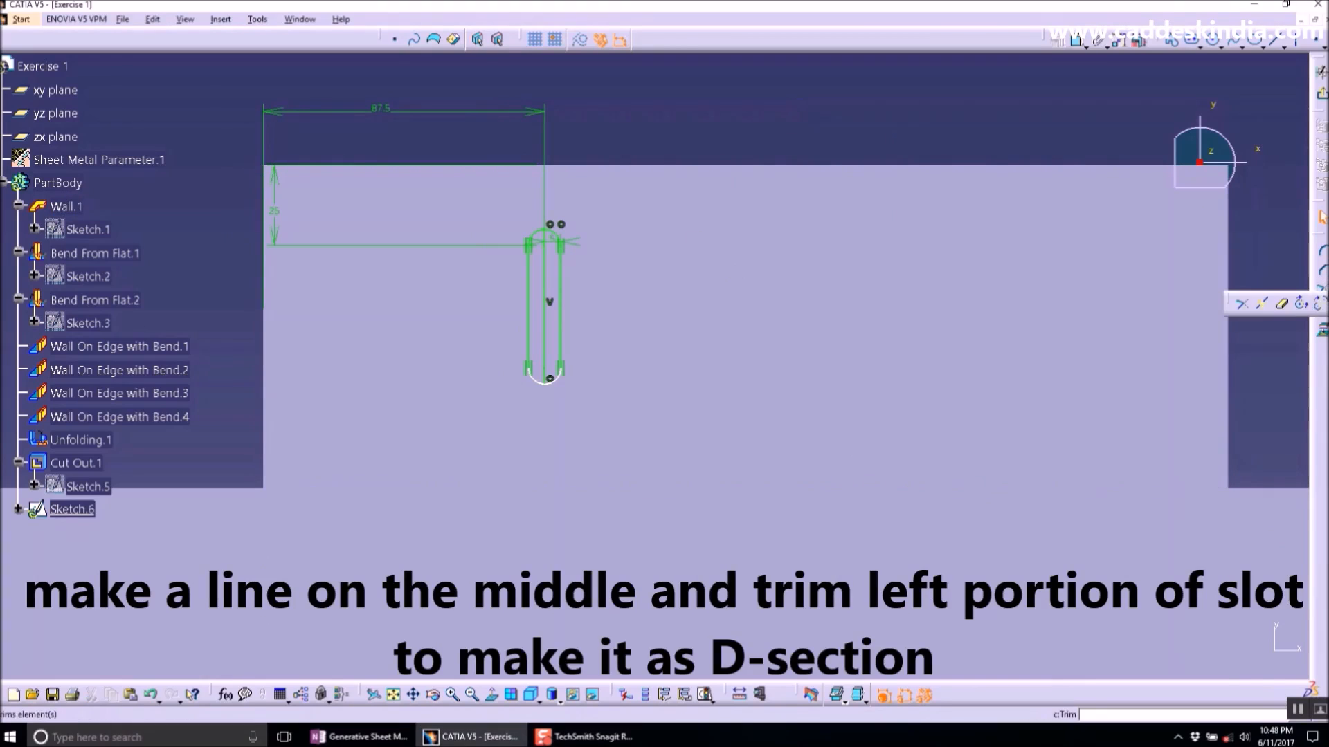
{"action": "left_click", "coordinate": [1278, 303]}
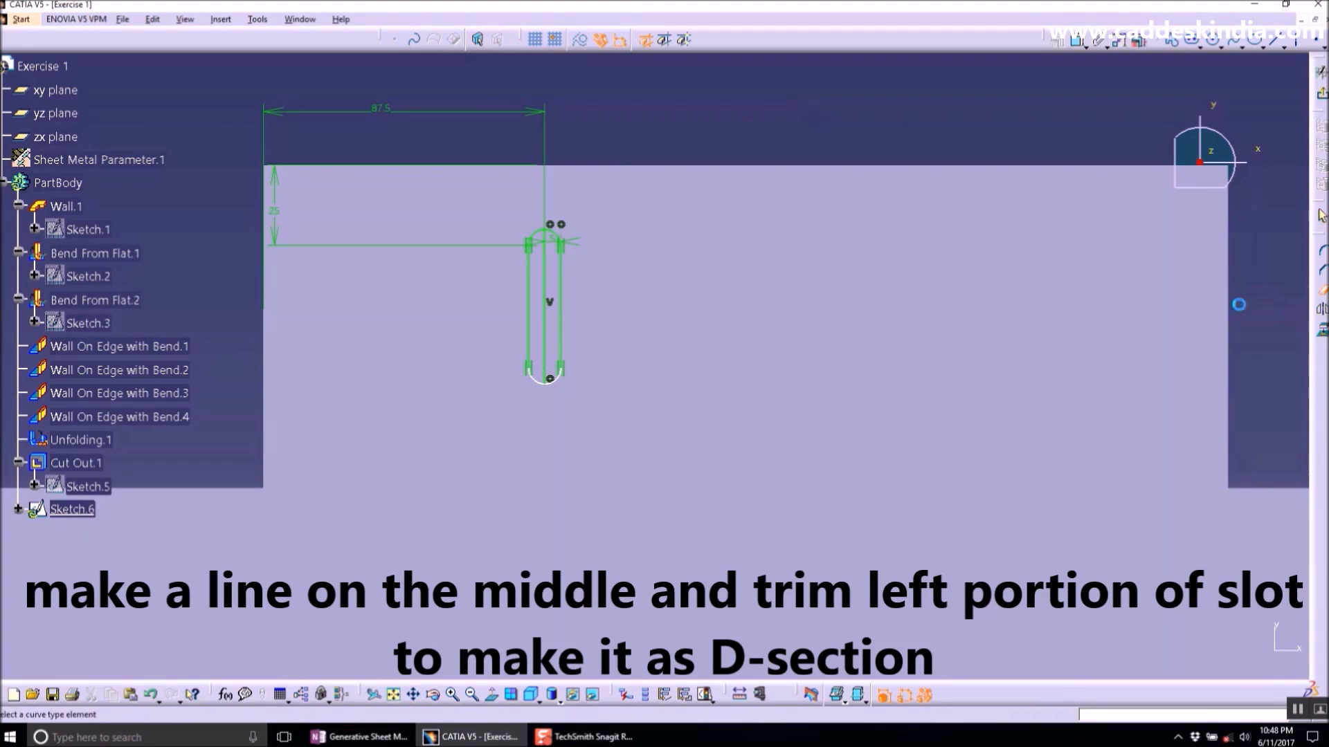
{"action": "left_click", "coordinate": [529, 277]}
{"action": "left_click", "coordinate": [534, 375]}
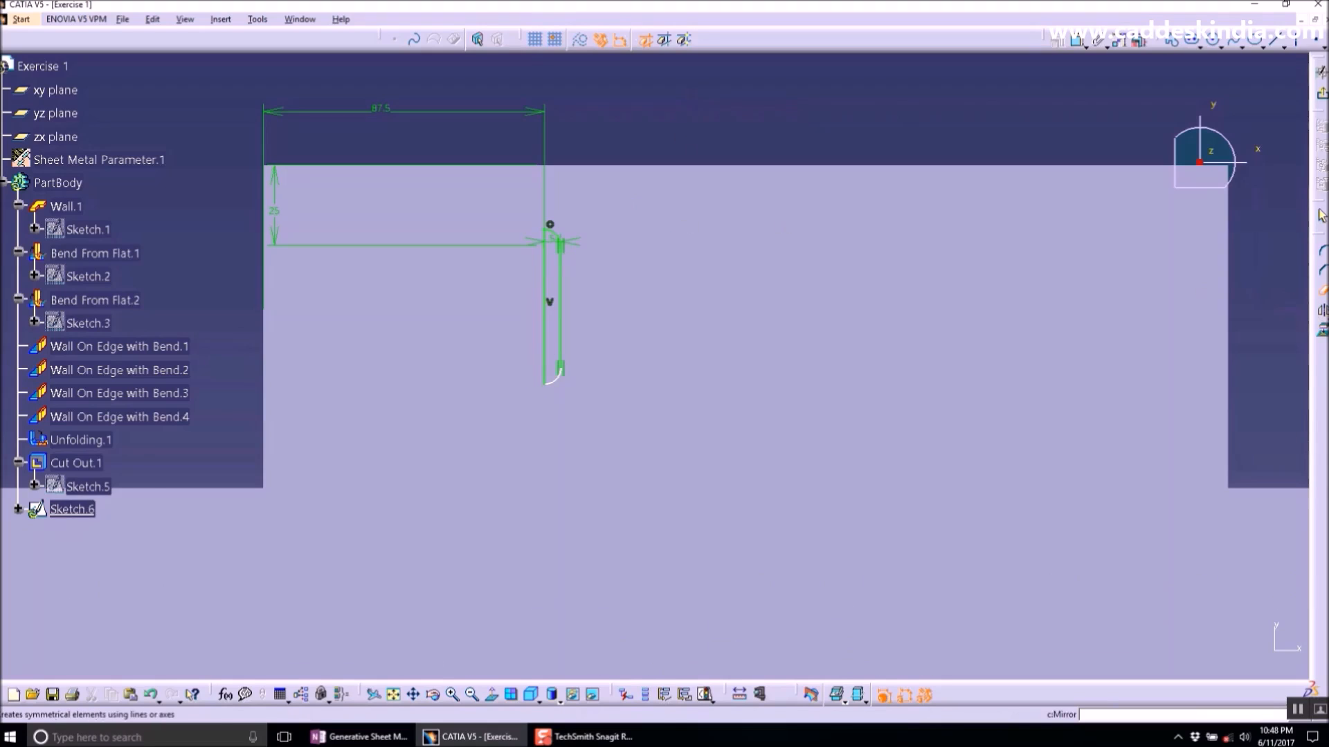
- Translate the D-section profile into 5 duplicate instances spaced 25 mm apart along the horizontal
{"action": "left_click", "coordinate": [1318, 337]}
{"action": "left_click", "coordinate": [1261, 327]}
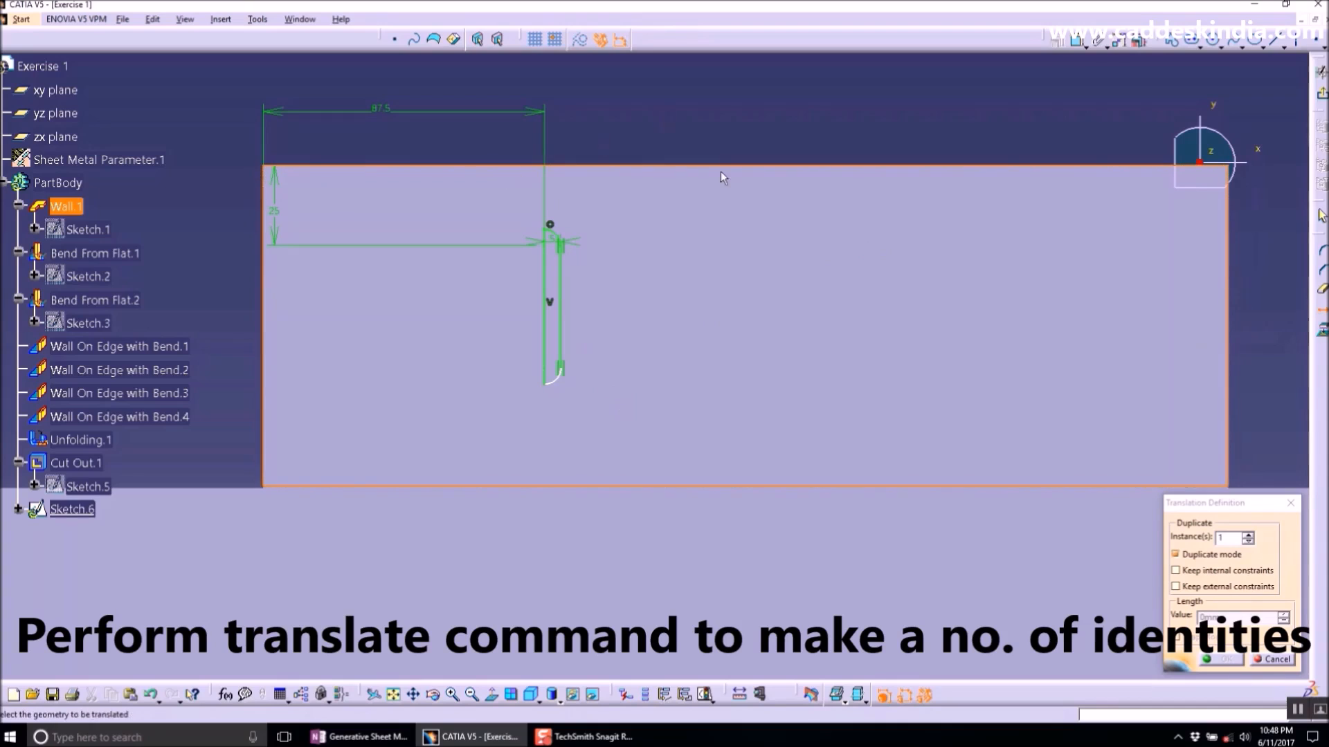
{"action": "left_click_drag", "start_coordinate": [624, 135], "coordinate": [492, 447]}
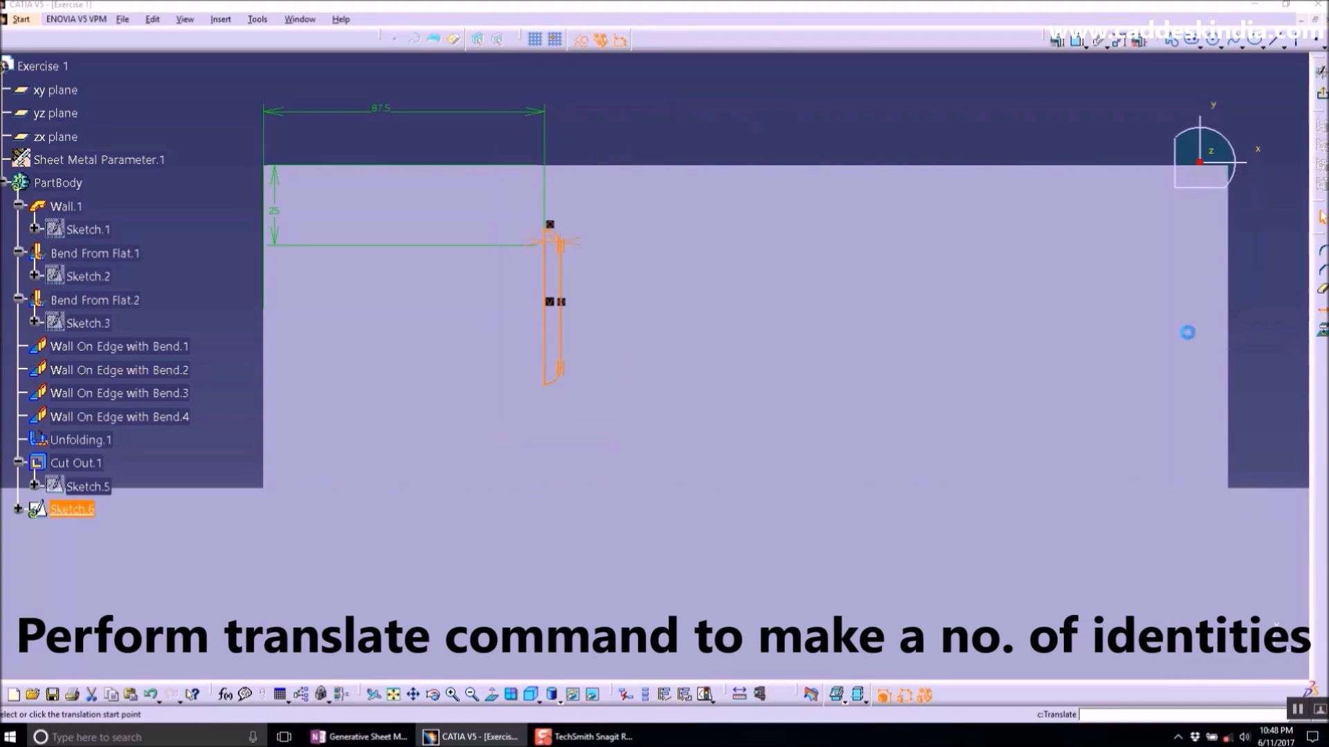
{"action": "left_click", "coordinate": [1322, 313]}
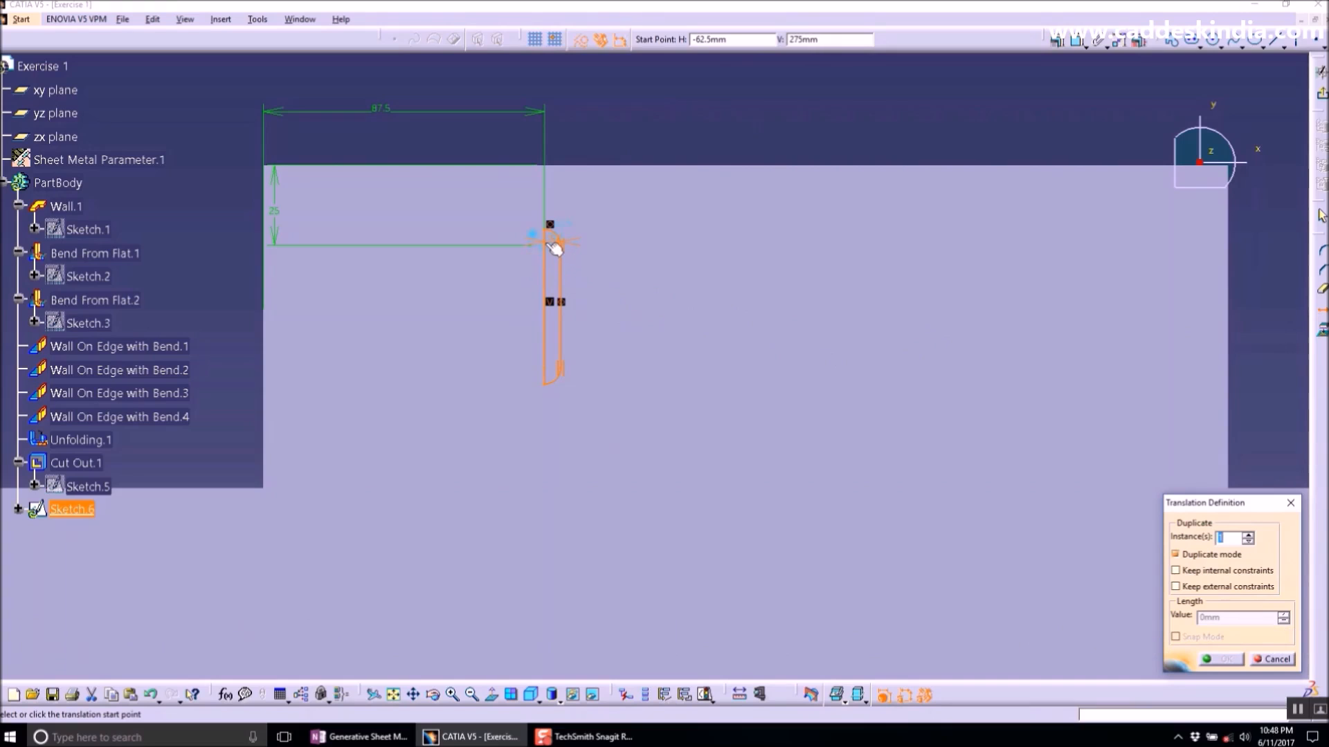
{"action": "left_click", "coordinate": [550, 225]}
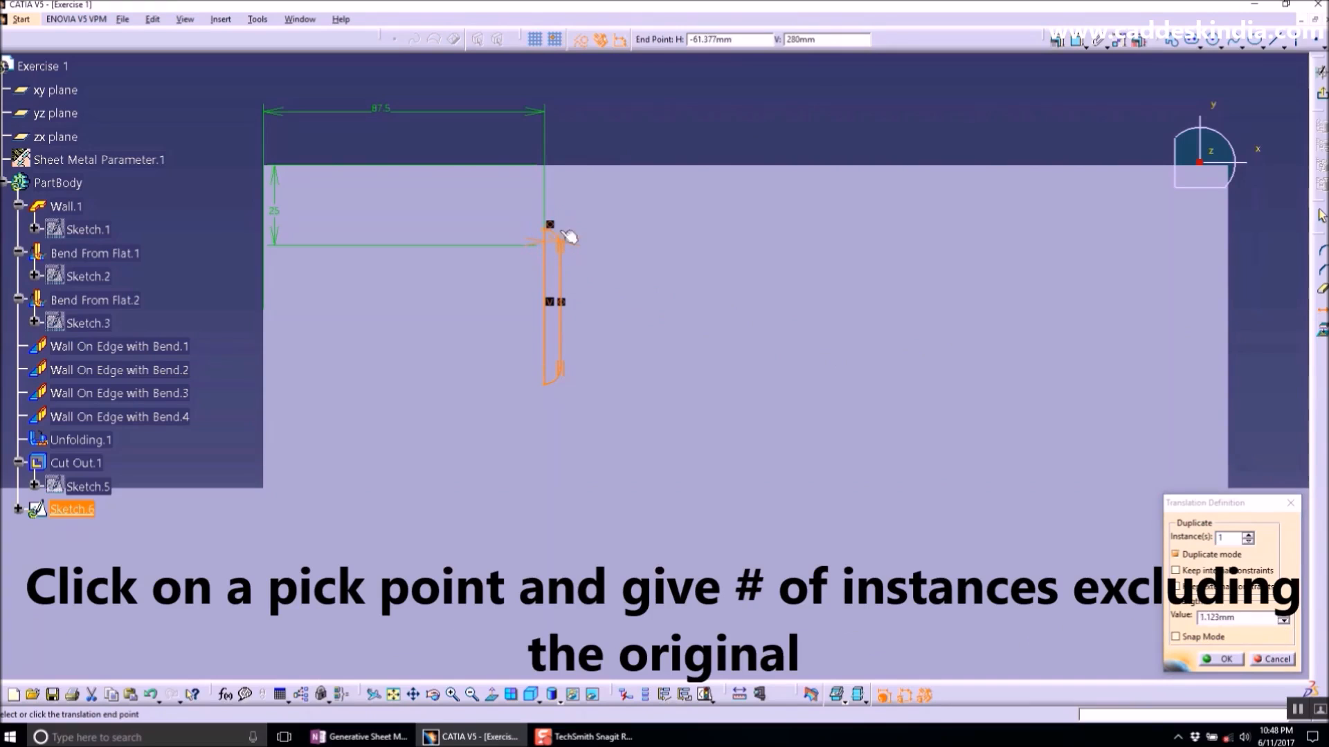
{"action": "double_click", "coordinate": [1229, 537]}
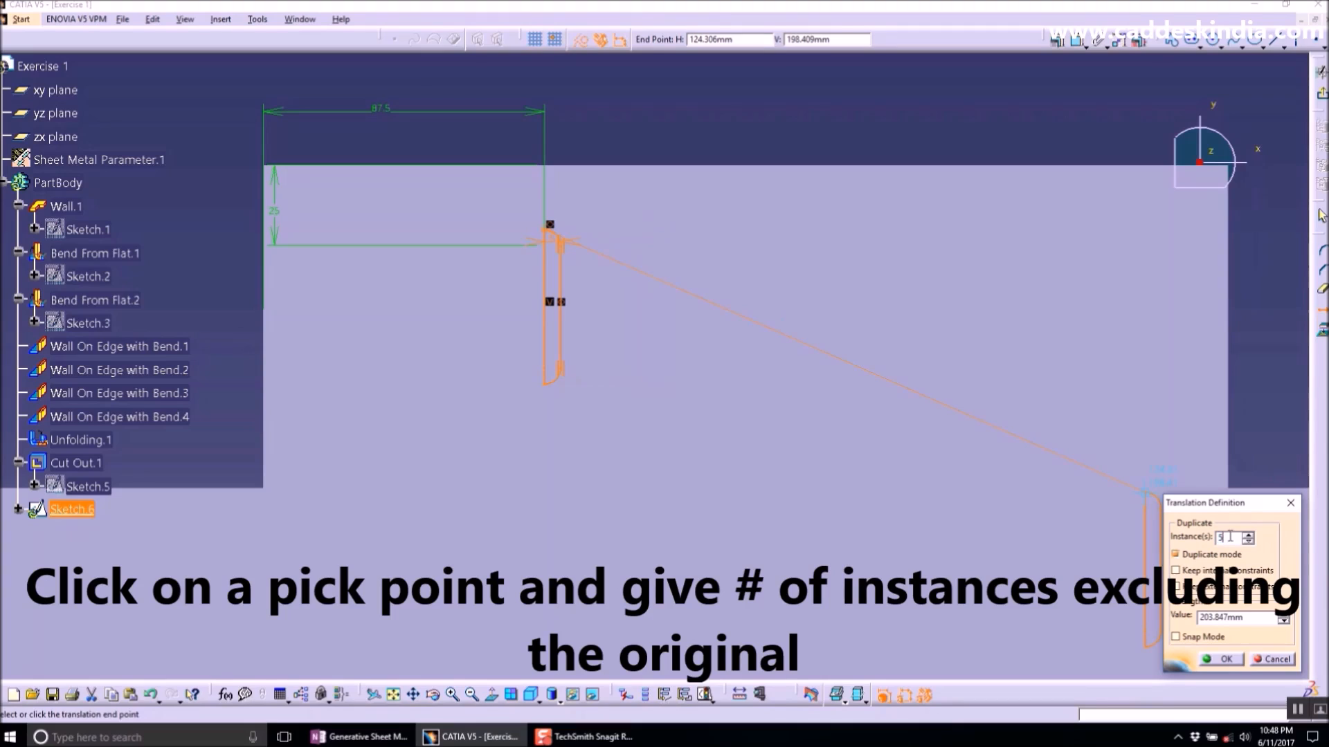
{"action": "type", "text": "25"}
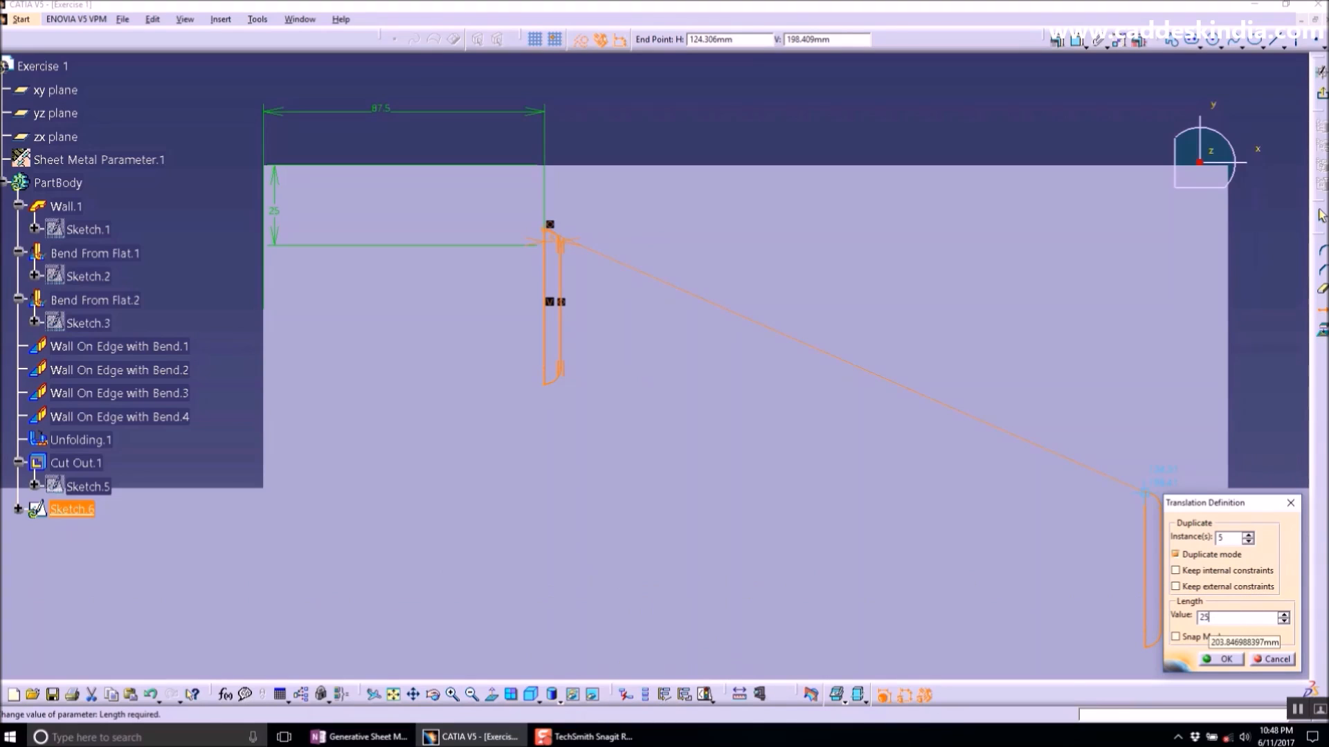
{"action": "left_click", "coordinate": [1233, 662]}
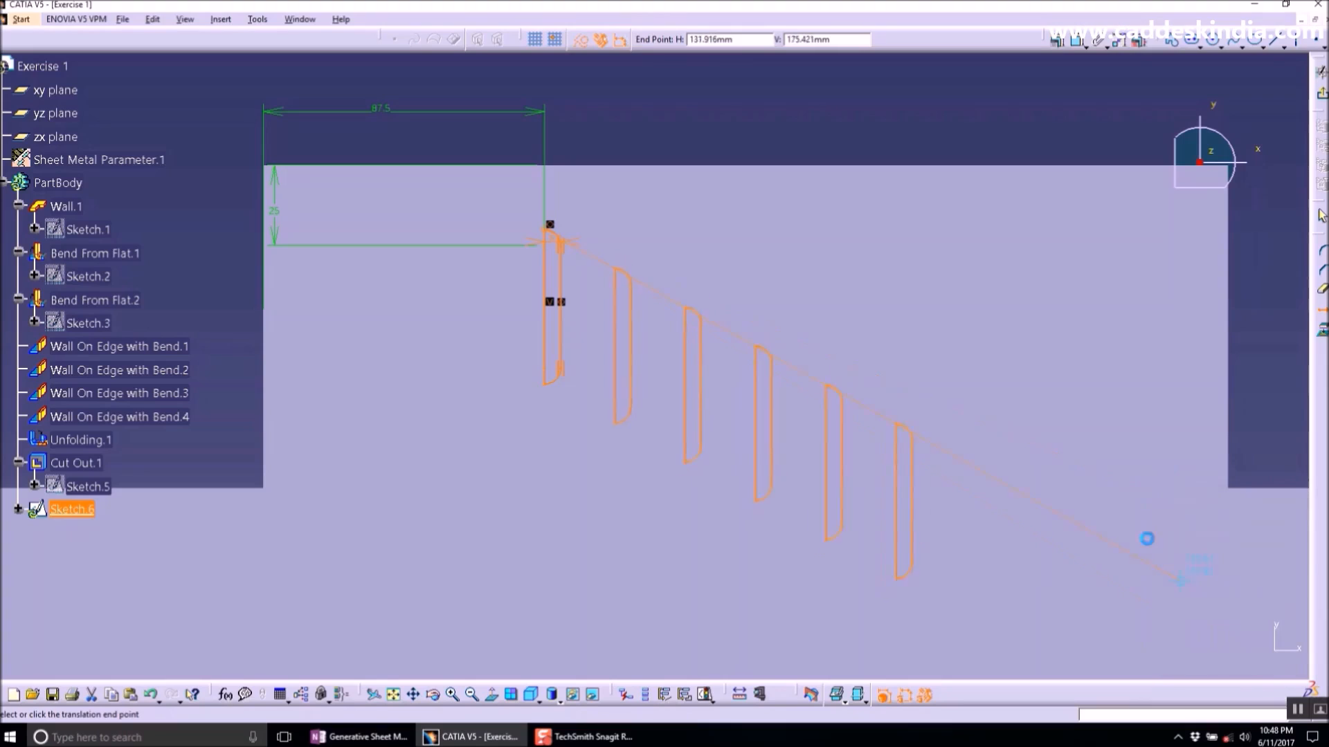
{"action": "left_click", "coordinate": [1153, 238]}
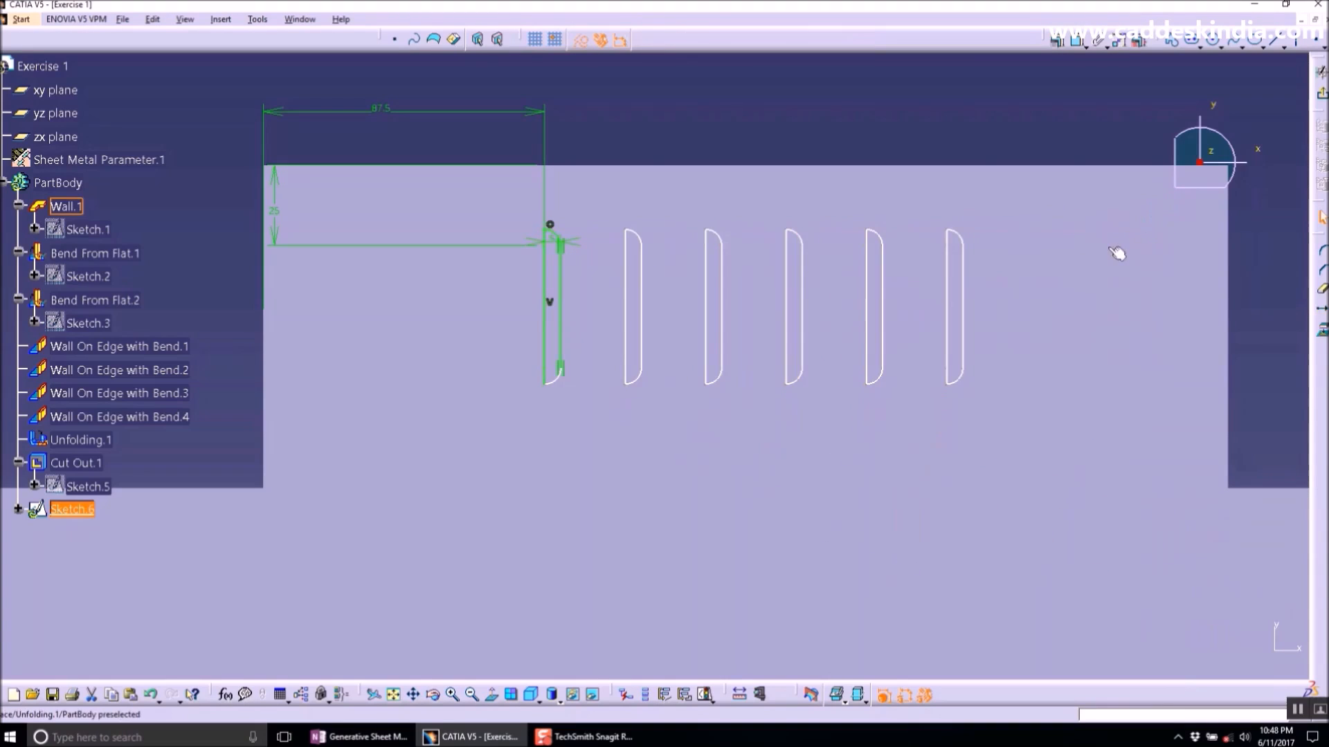
- Exit the sketch and create a Cut Out through the flat pattern using the D-section sketch as profile
{"action": "left_click", "coordinate": [1322, 92]}
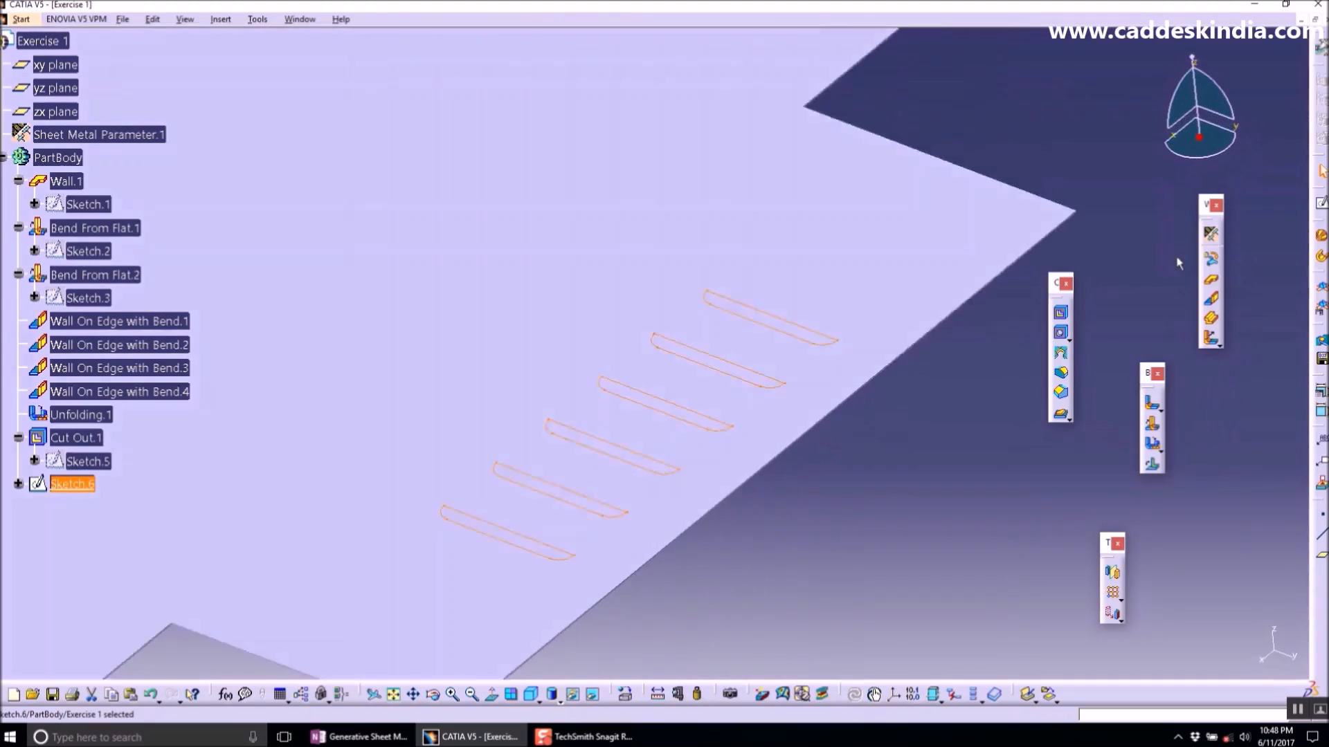
{"action": "left_click", "coordinate": [1060, 312]}
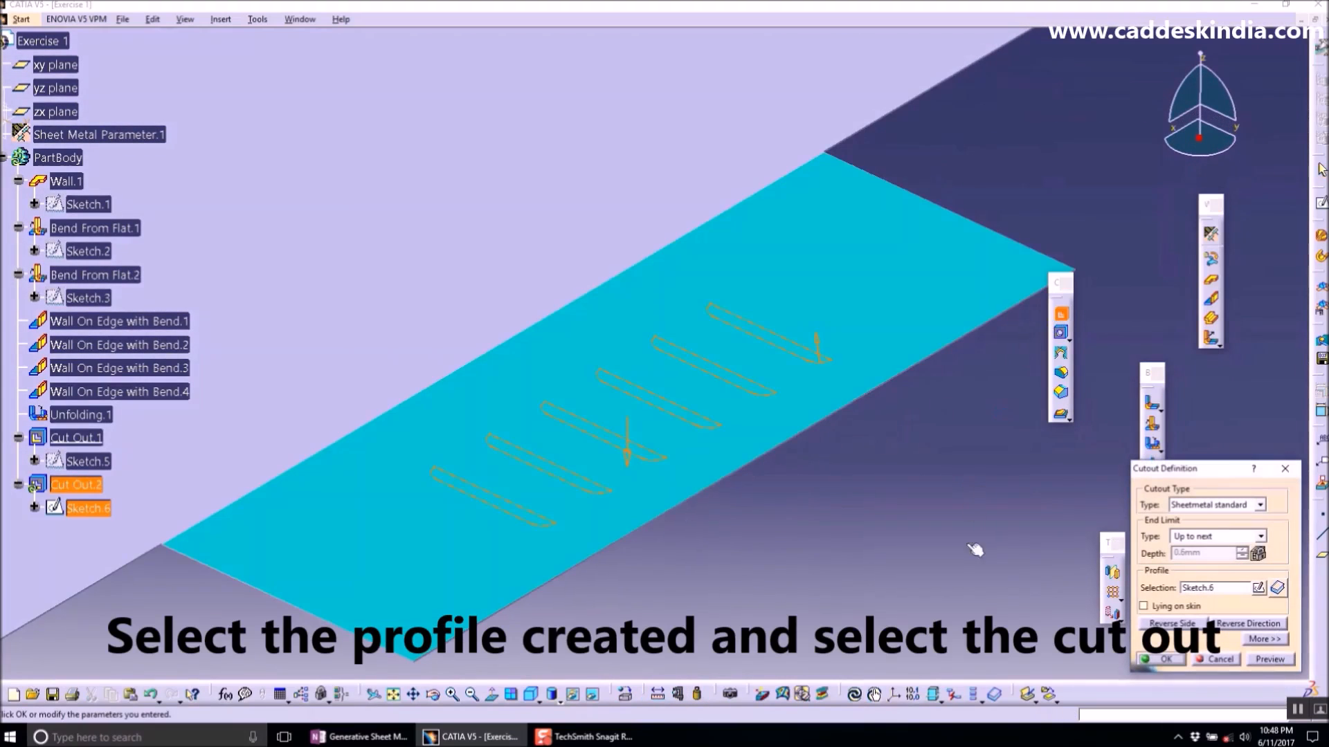
{"action": "left_click", "coordinate": [1148, 658]}
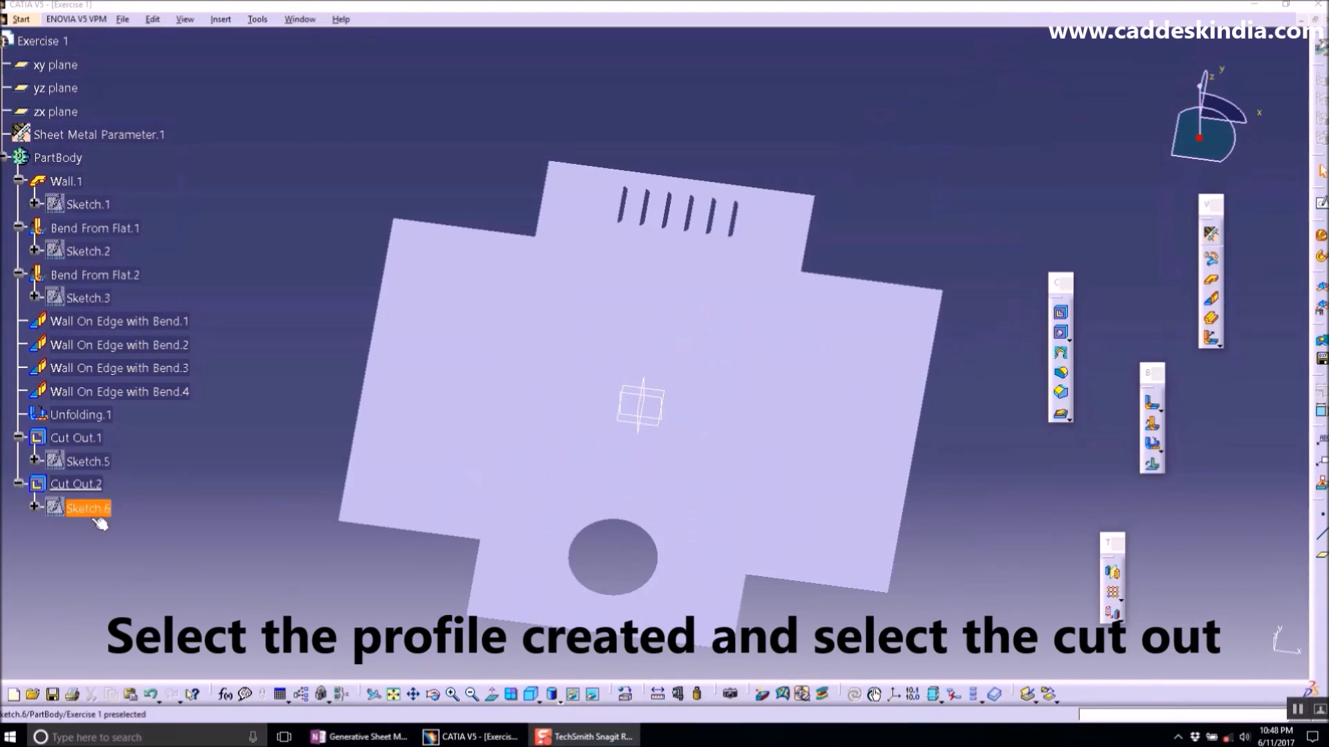
- Reopen the D-section sketch, dimension the profile's straight edge length, and exit the sketch
{"action": "double_click", "coordinate": [88, 508]}
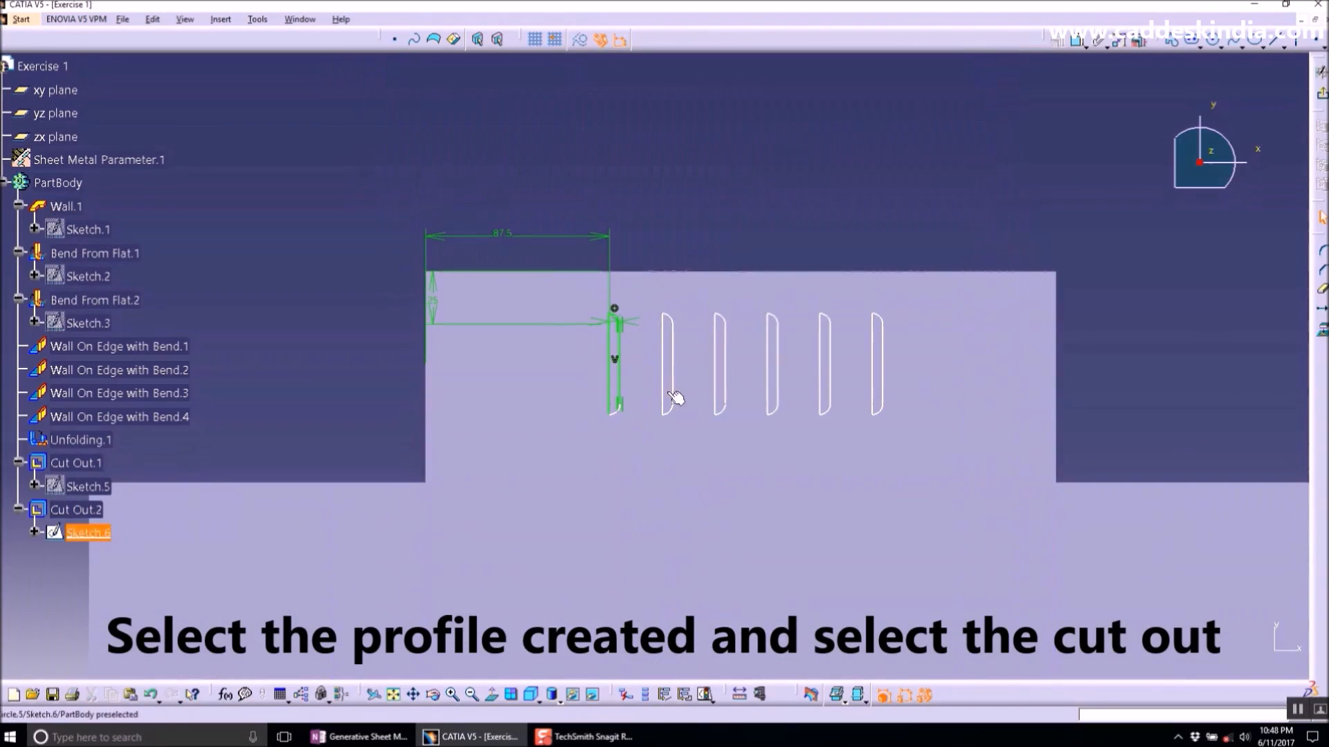
{"action": "left_click", "coordinate": [1079, 43]}
{"action": "left_click", "coordinate": [611, 367]}
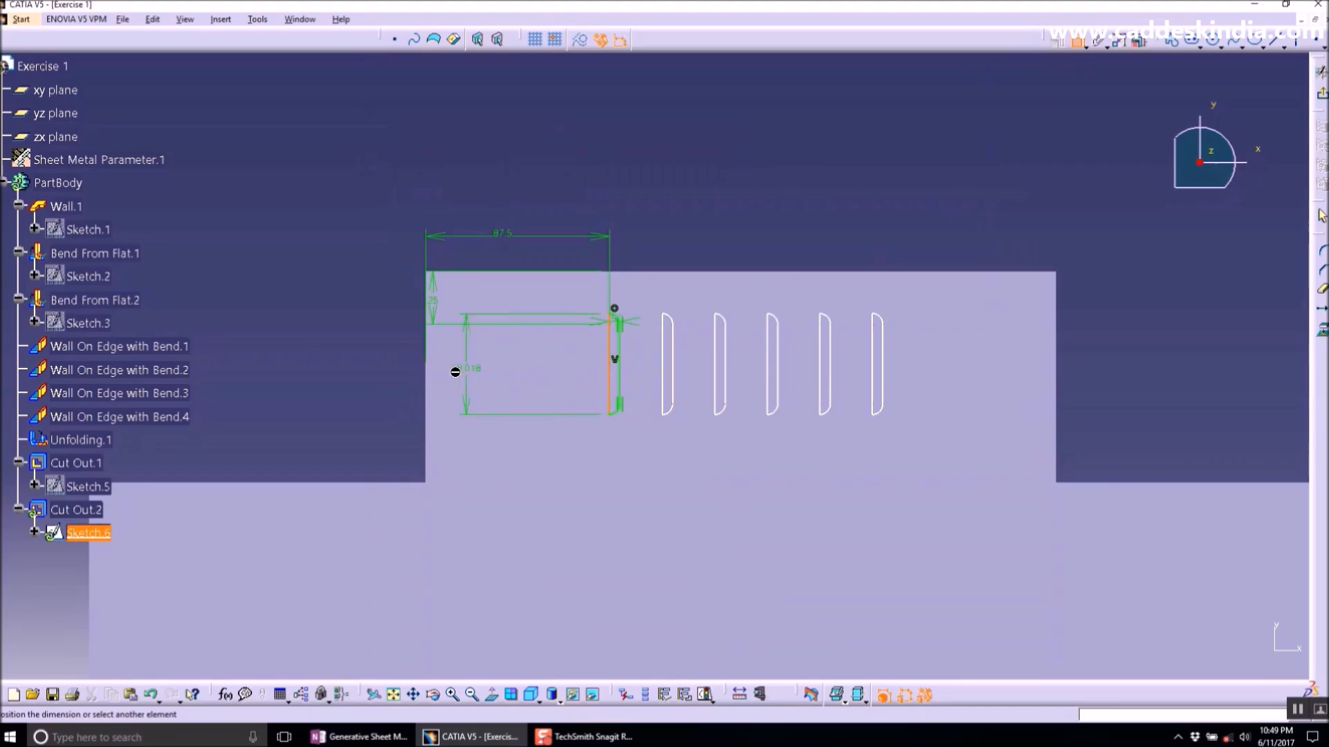
{"action": "left_click", "coordinate": [381, 368]}
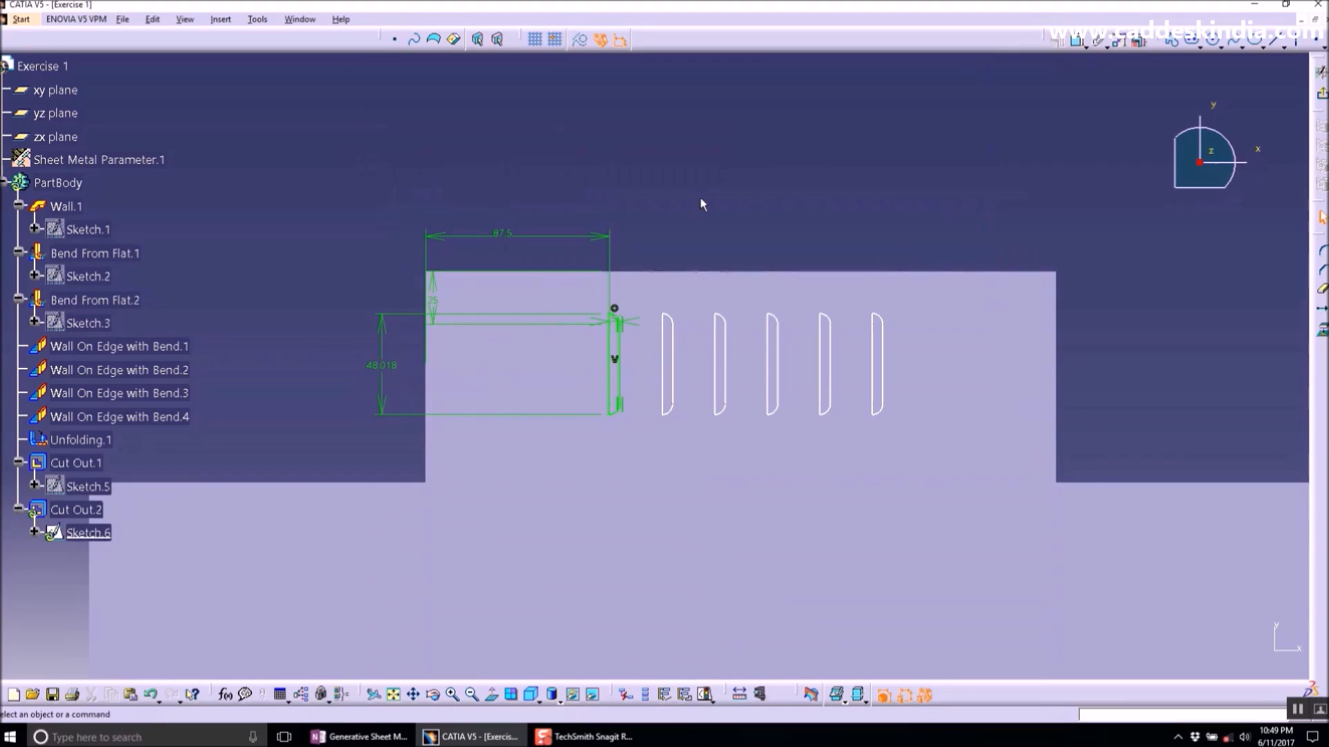
{"action": "left_click", "coordinate": [1322, 92]}
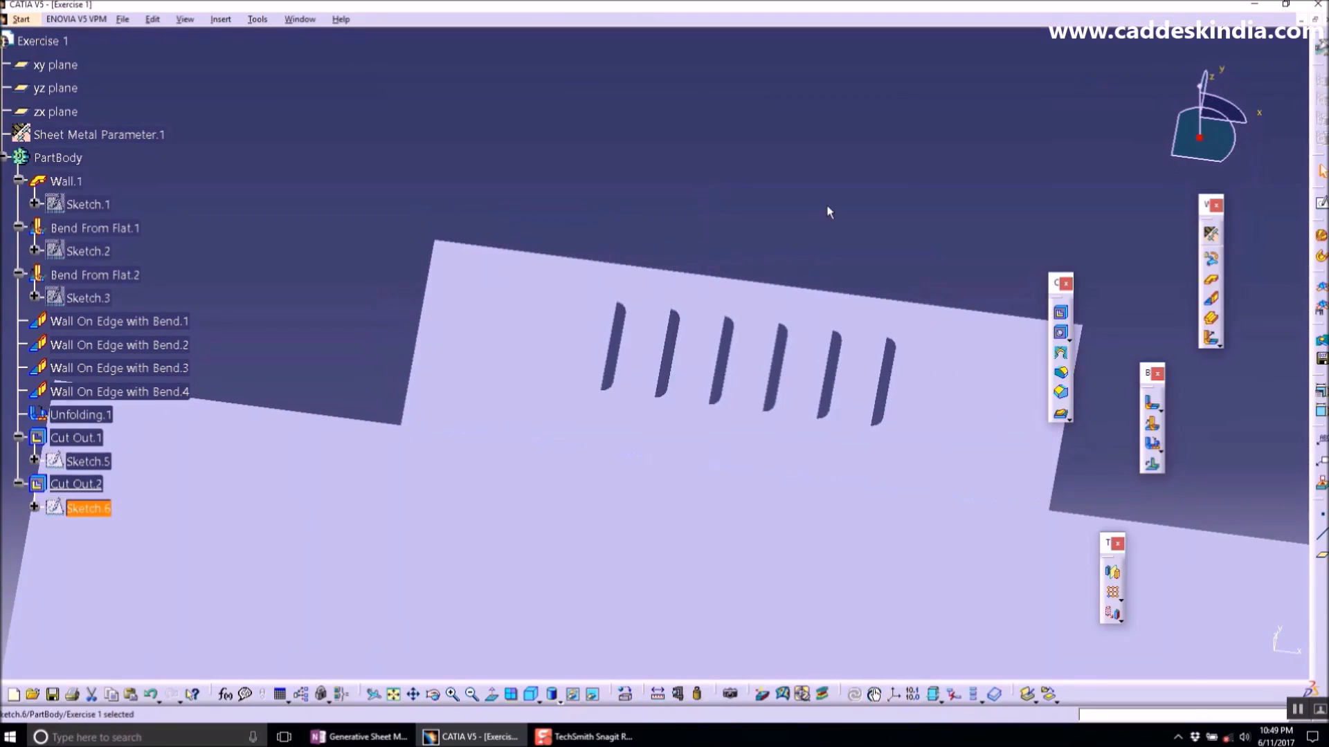
{"action": "mouse_move", "coordinate": [826, 206]}
{"action": "middle_mouse_down"}
{"action": "mouse_move", "coordinate": [816, 460]}
{"action": "mouse_move", "coordinate": [666, 470]}
{"action": "mouse_move", "coordinate": [692, 510]}
{"action": "mouse_move", "coordinate": [727, 485]}
{"action": "mouse_move", "coordinate": [739, 497]}
{"action": "middle_mouse_up"}
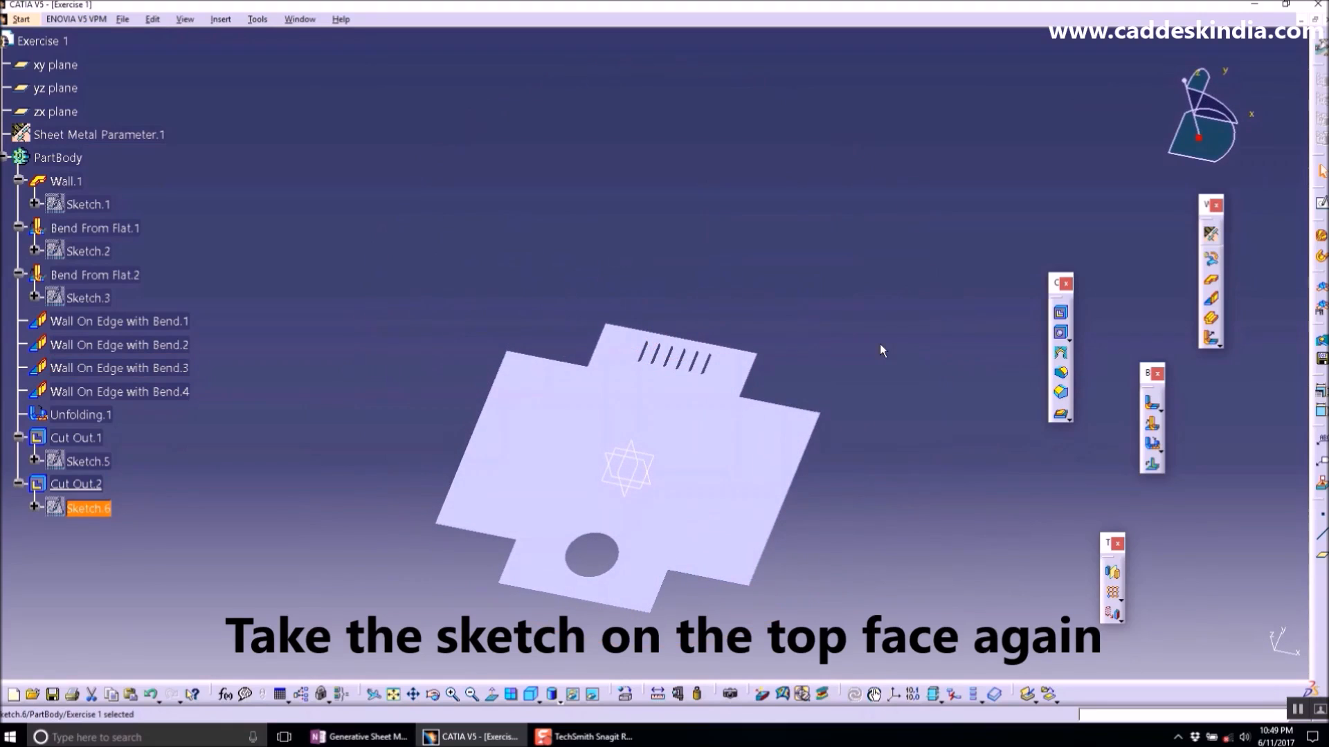
- Open a new sketch on the top face of the flat pattern
{"action": "left_click", "coordinate": [727, 515]}
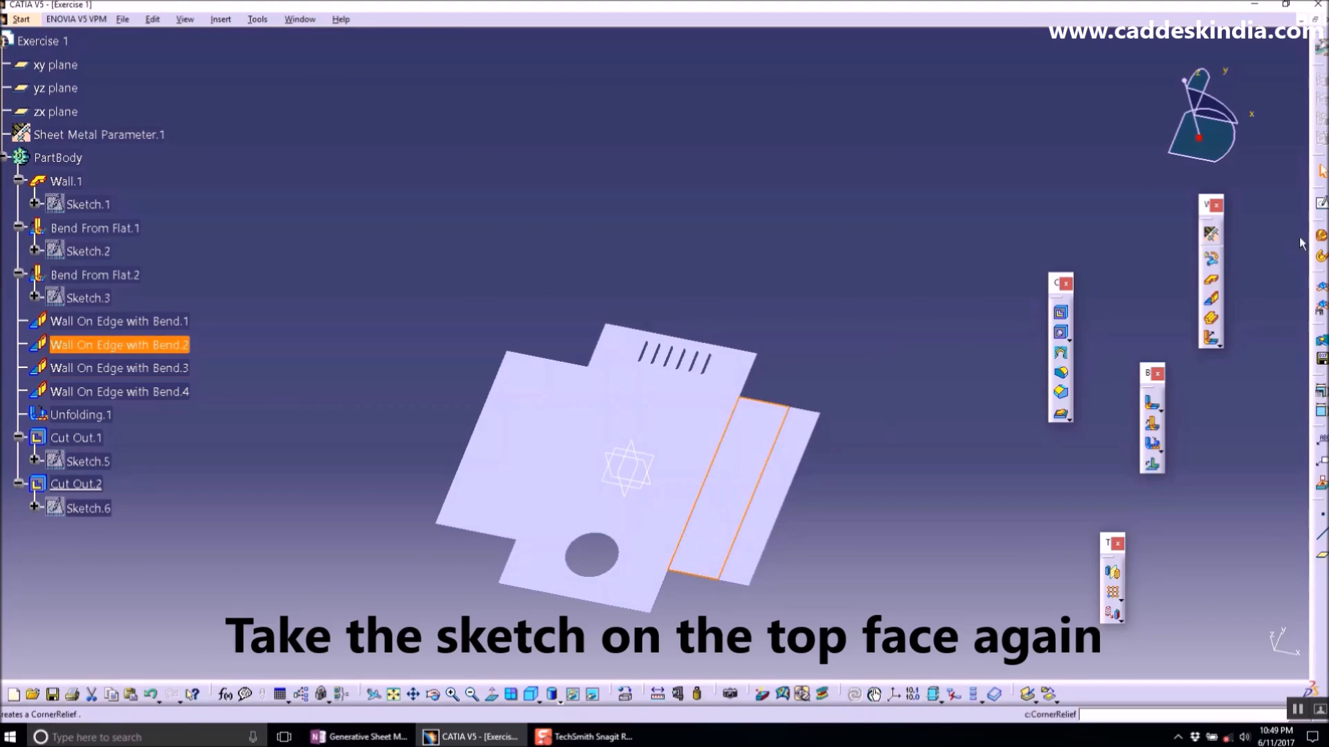
{"action": "left_click", "coordinate": [1321, 204]}
{"action": "middle_click_drag", "start_coordinate": [770, 508], "coordinate": [754, 370]}
{"action": "middle_click_drag", "start_coordinate": [773, 425], "coordinate": [796, 352]}
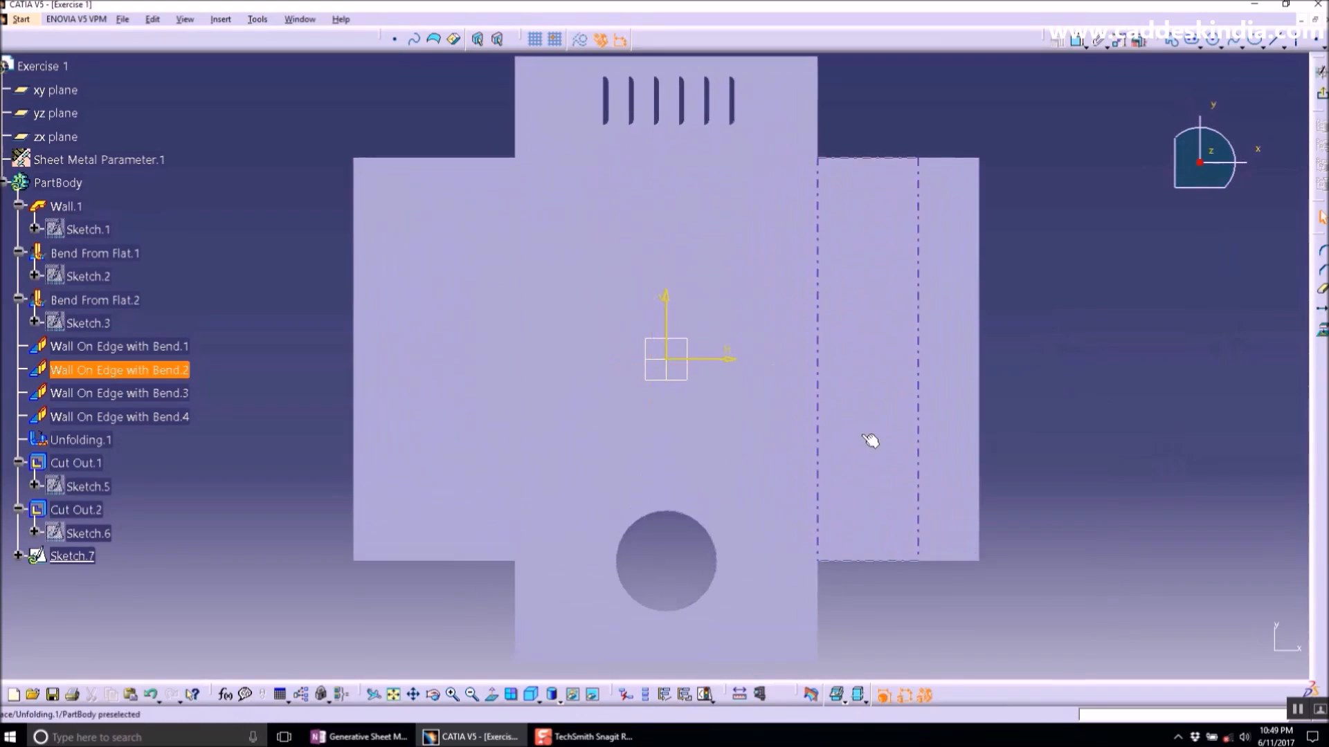
{"action": "middle_click_drag", "start_coordinate": [834, 442], "coordinate": [636, 357]}
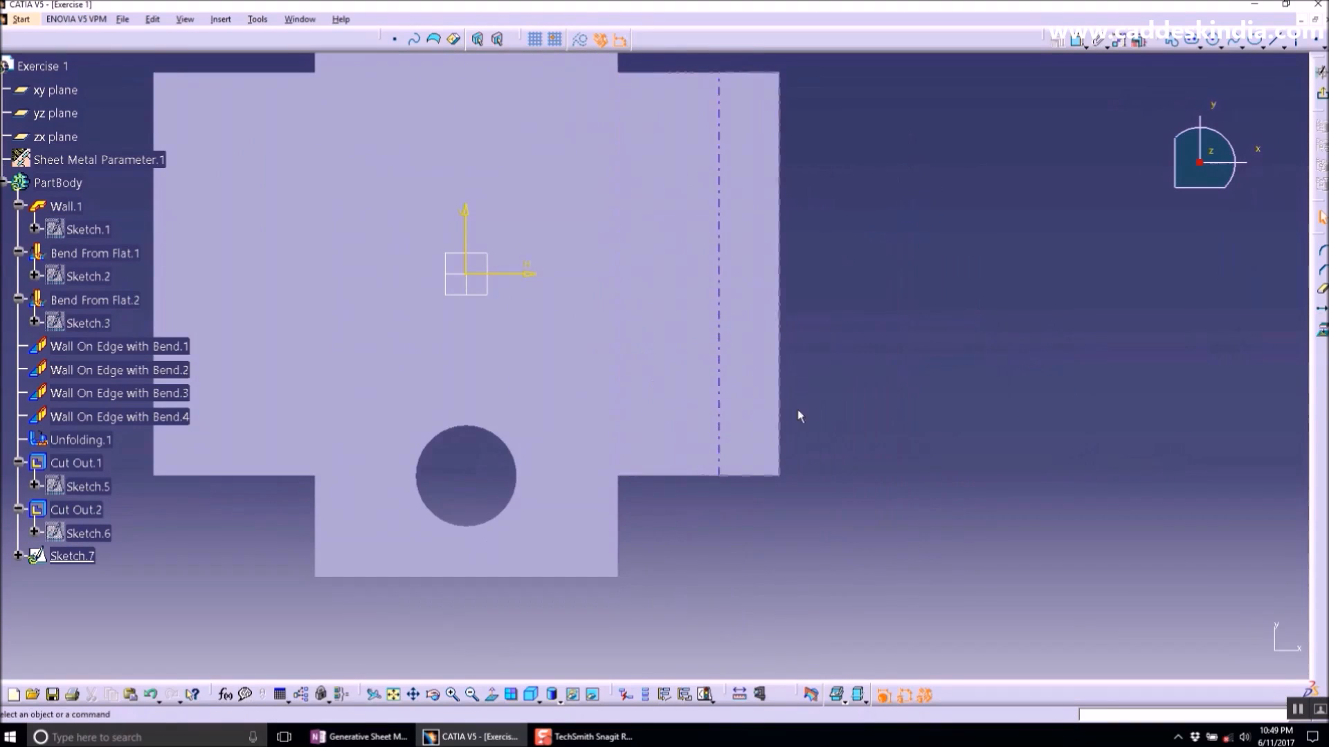
{"action": "middle_click_drag", "start_coordinate": [843, 346], "coordinate": [851, 421]}
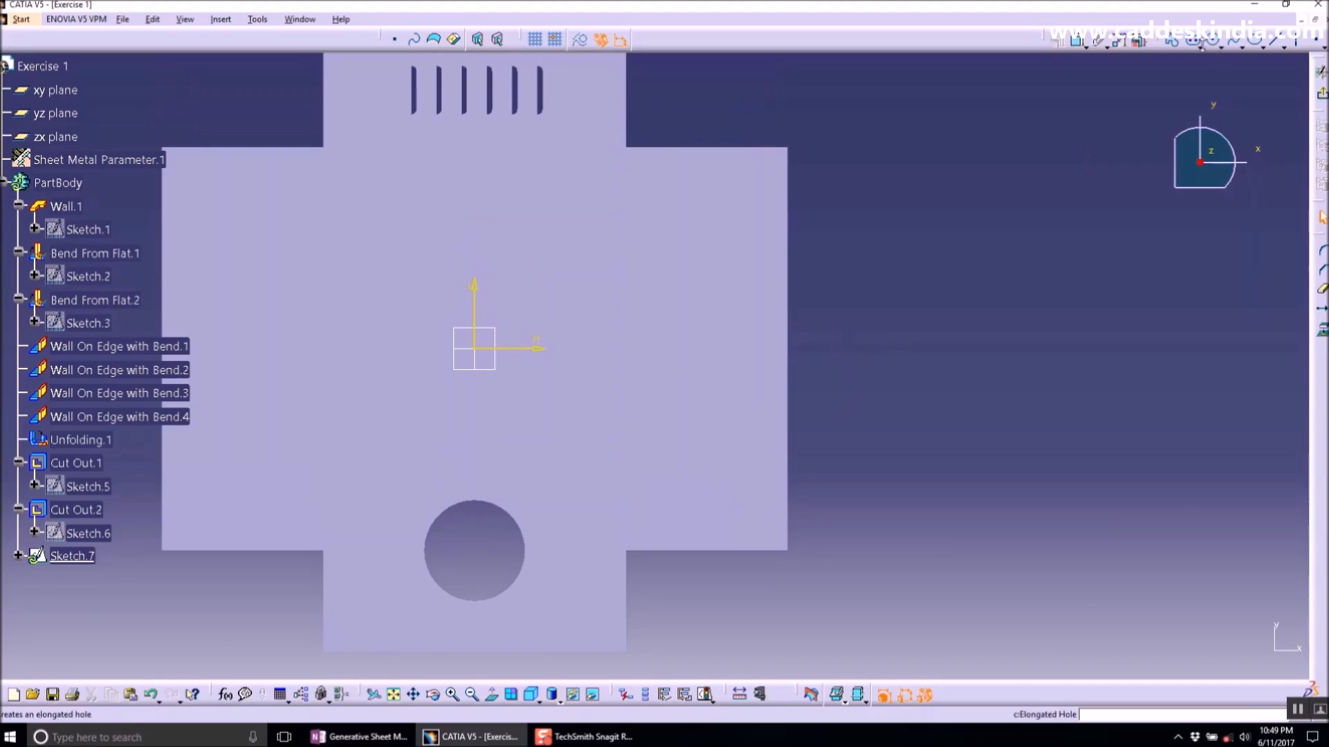
- Sketch a centered rectangle about 24 × 18 mm near the plate's lower right corner
{"action": "left_click", "coordinate": [1215, 44]}
{"action": "left_click", "coordinate": [1213, 204]}
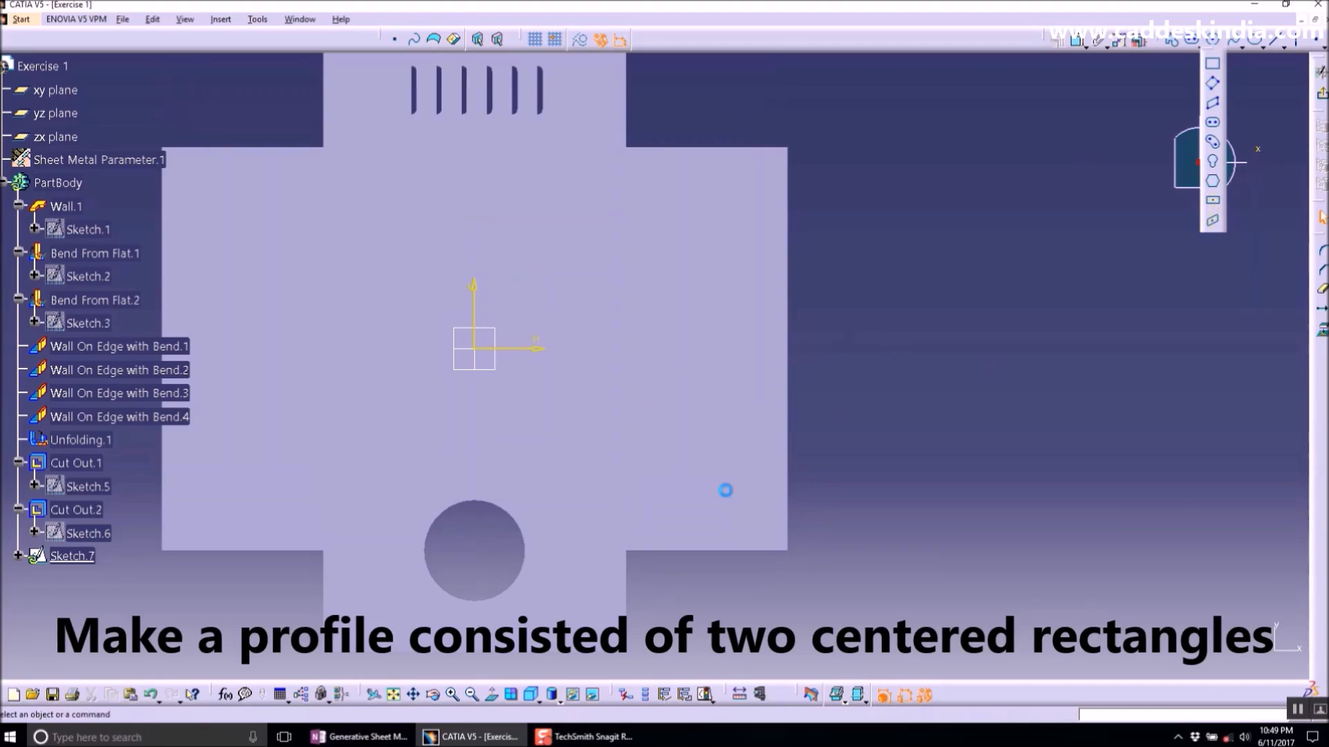
{"action": "left_click", "coordinate": [670, 510]}
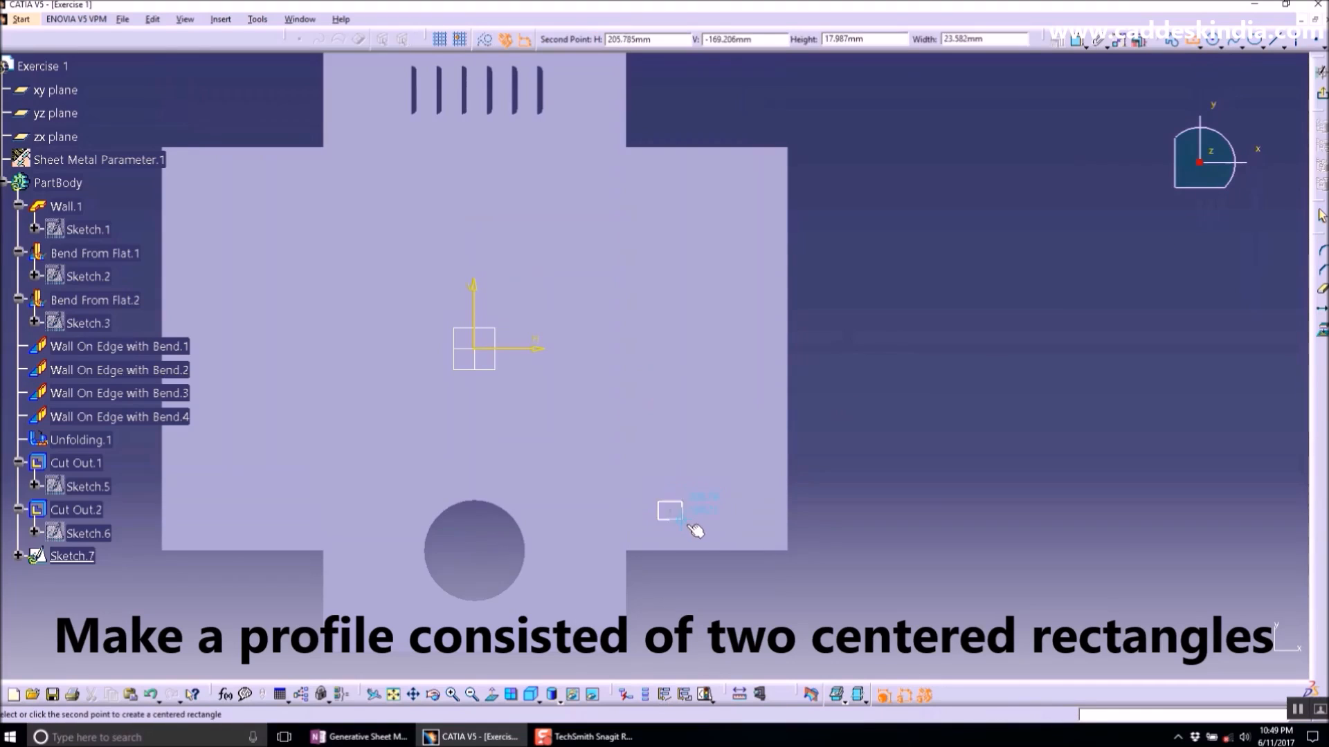
{"action": "left_click", "coordinate": [693, 519]}
{"action": "left_click", "coordinate": [1064, 137]}
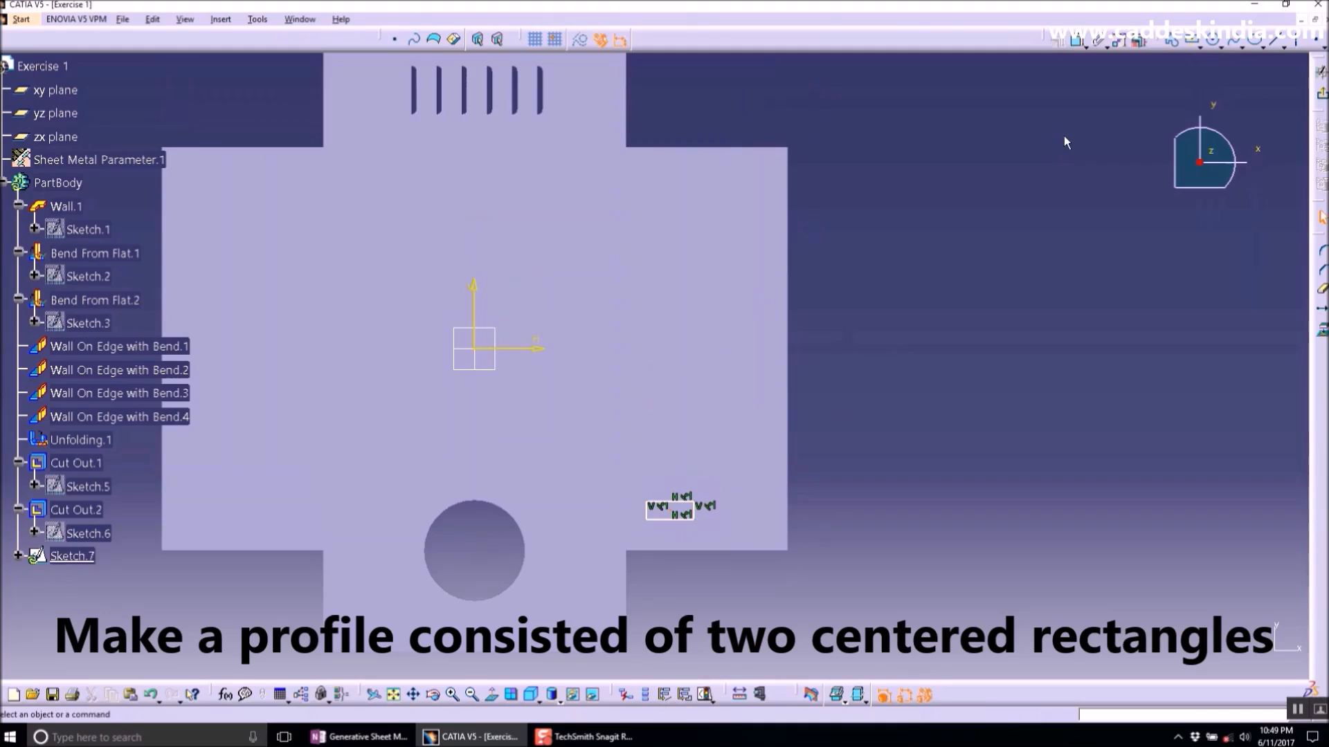
- Dimension the rectangle's vertical side and set its height to 10 mm
{"action": "left_click", "coordinate": [692, 512]}
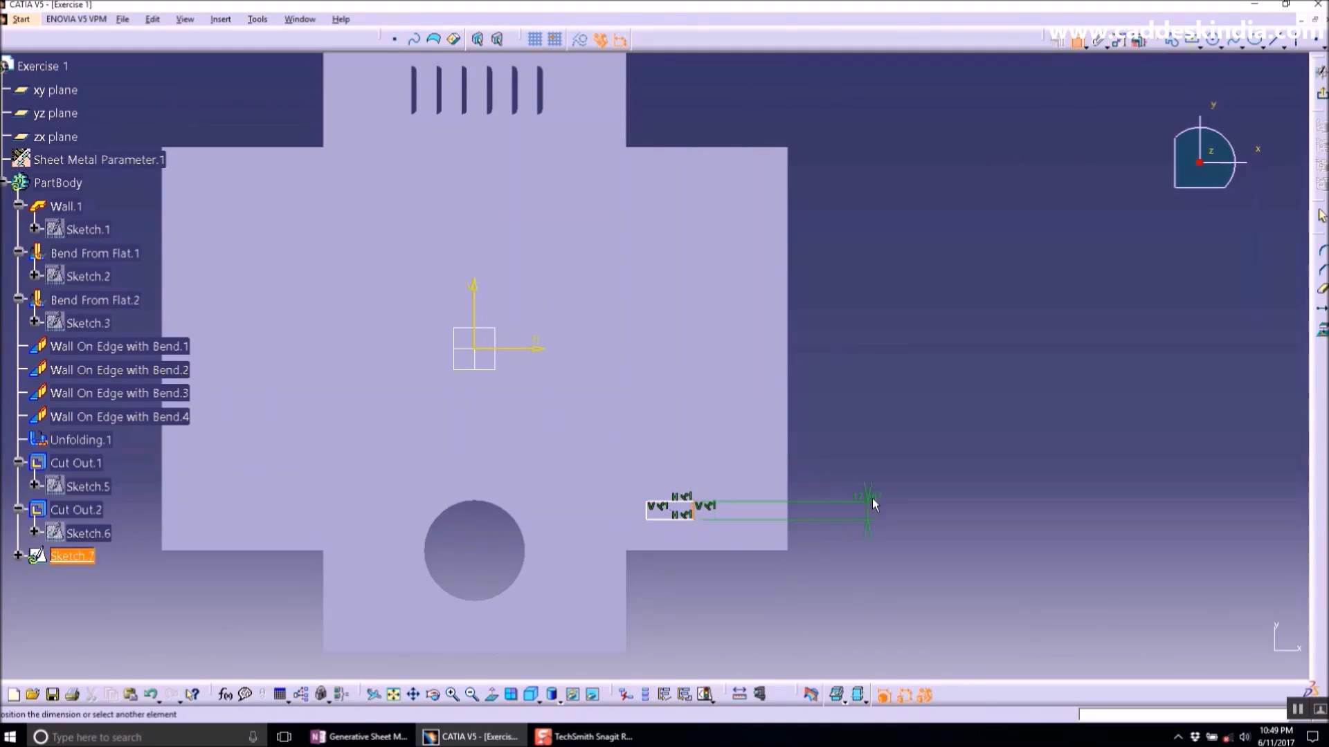
{"action": "double_click", "coordinate": [874, 496]}
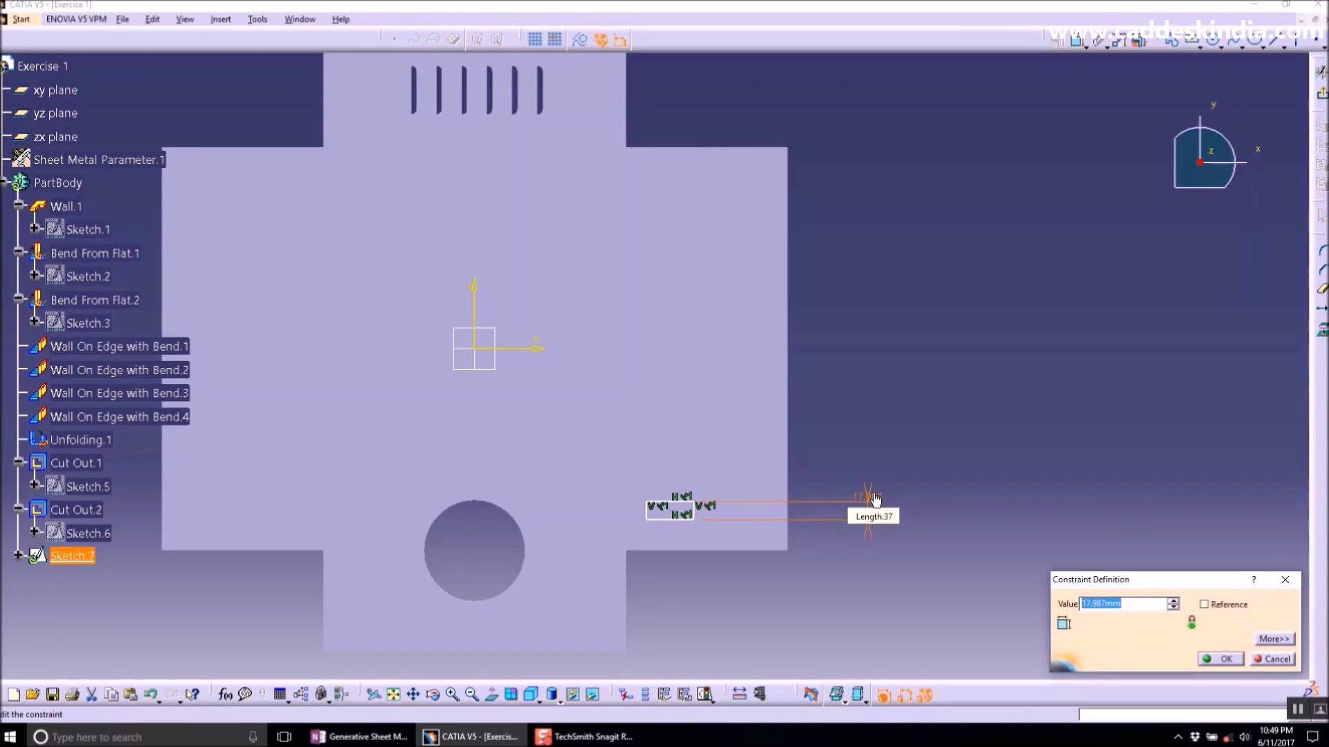
{"action": "key", "text": "Return"}
{"action": "mouse_move", "coordinate": [865, 477]}
{"action": "middle_mouse_down", "text": "ctrl"}
{"action": "mouse_move", "coordinate": [848, 468]}
{"action": "mouse_move", "coordinate": [760, 501]}
{"action": "mouse_move", "coordinate": [694, 214]}
{"action": "middle_mouse_up", "text": "ctrl"}
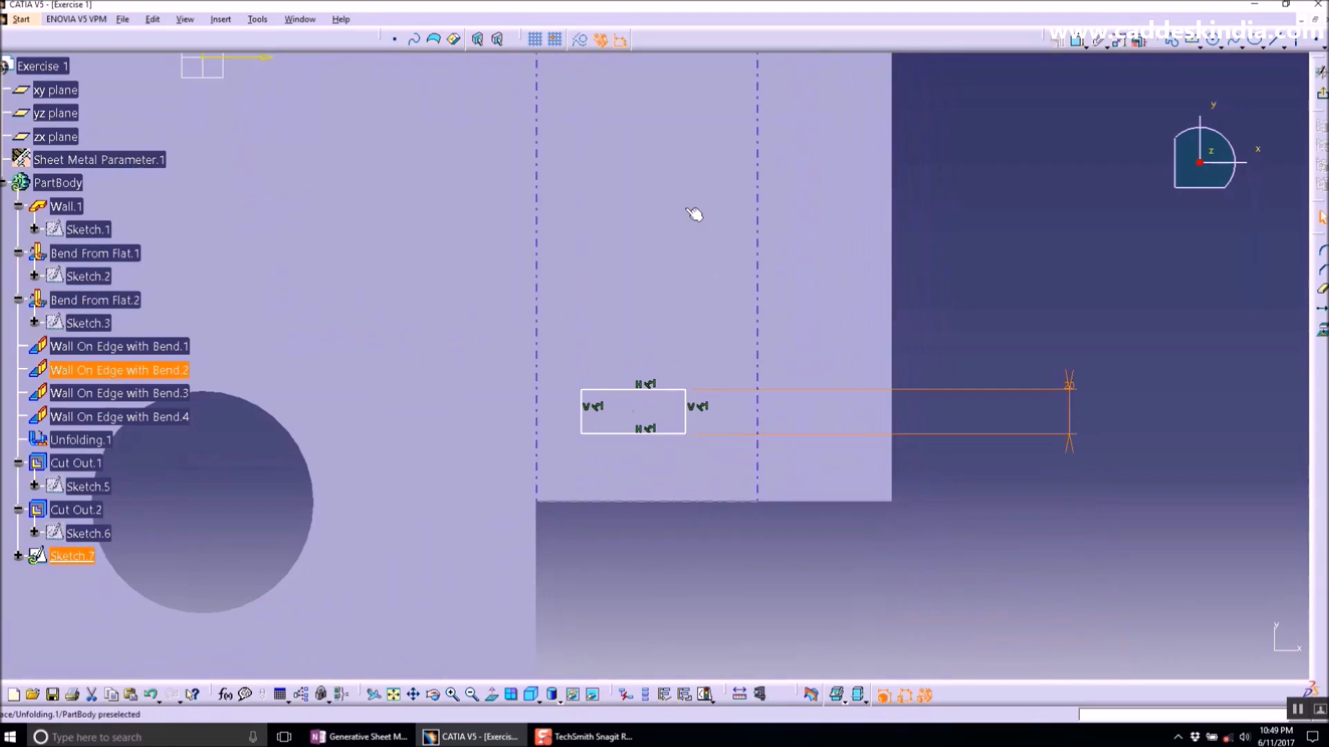
{"action": "double_click", "coordinate": [1071, 391]}
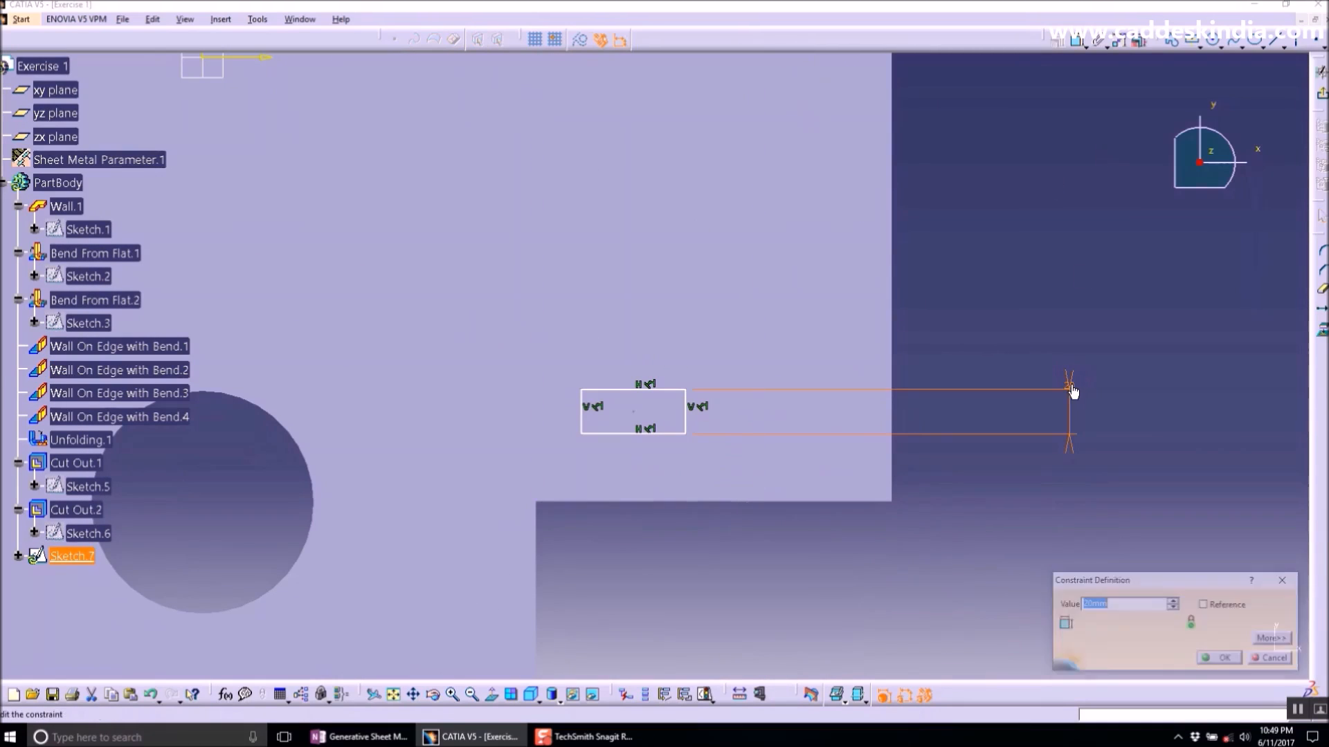
{"action": "type", "text": "10"}
{"action": "key", "text": "Return"}
{"action": "left_click", "coordinate": [1064, 263]}
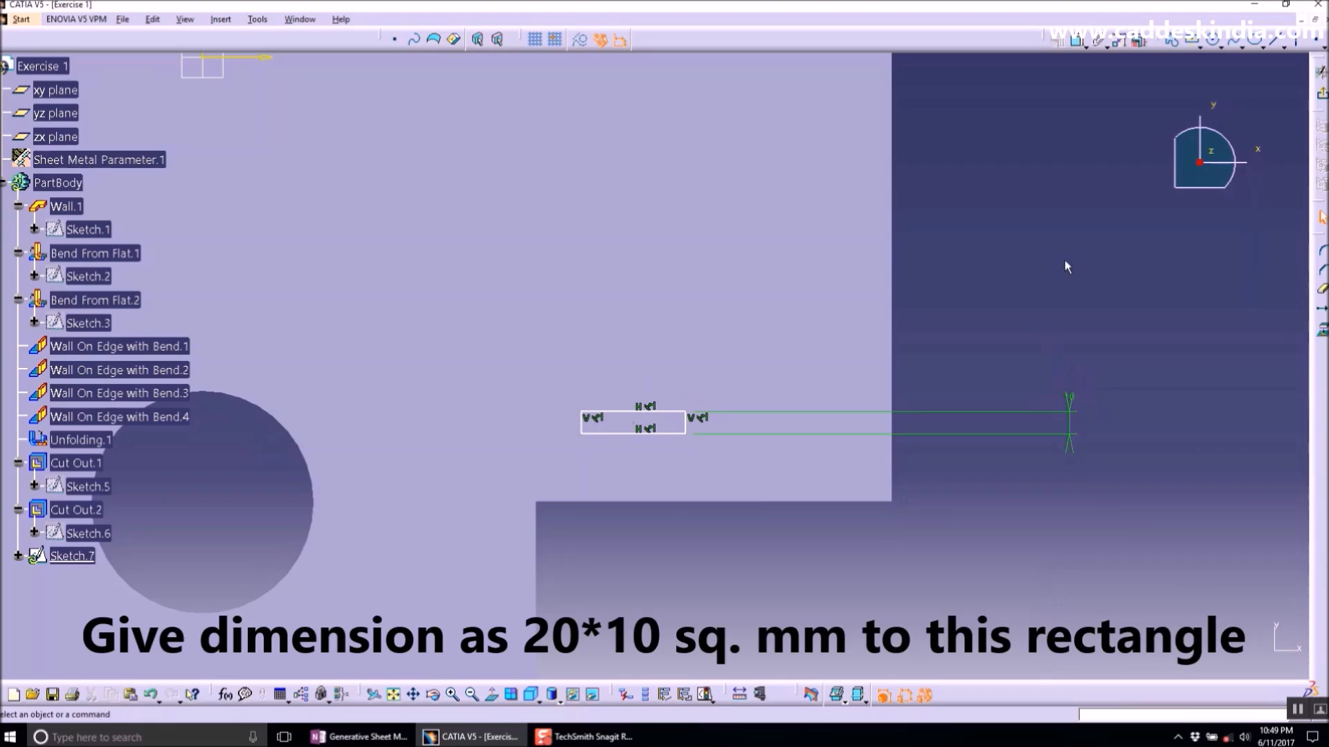
- Dimension the rectangle's horizontal side and set its width to 20 mm
{"action": "left_click", "coordinate": [1078, 46]}
{"action": "left_click", "coordinate": [666, 434]}
{"action": "left_click", "coordinate": [646, 553]}
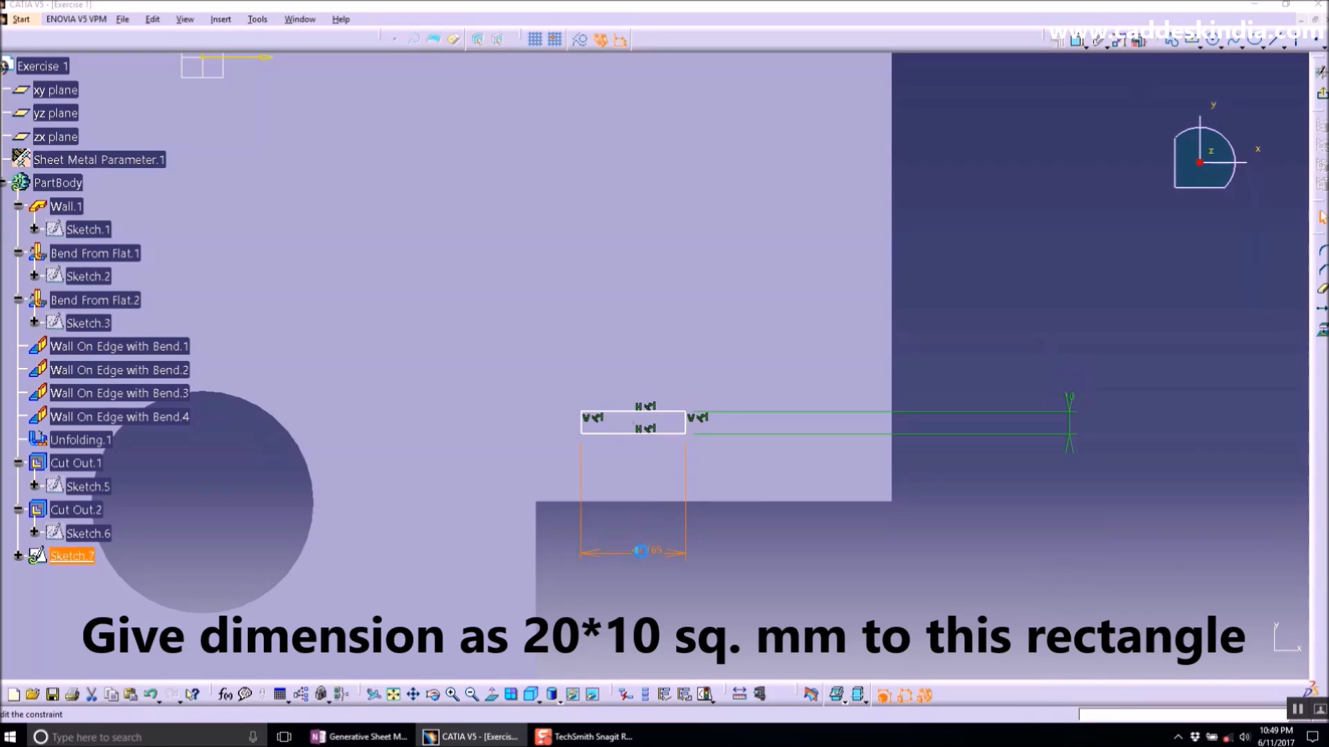
{"action": "double_click", "coordinate": [644, 554]}
{"action": "key", "text": "Return"}
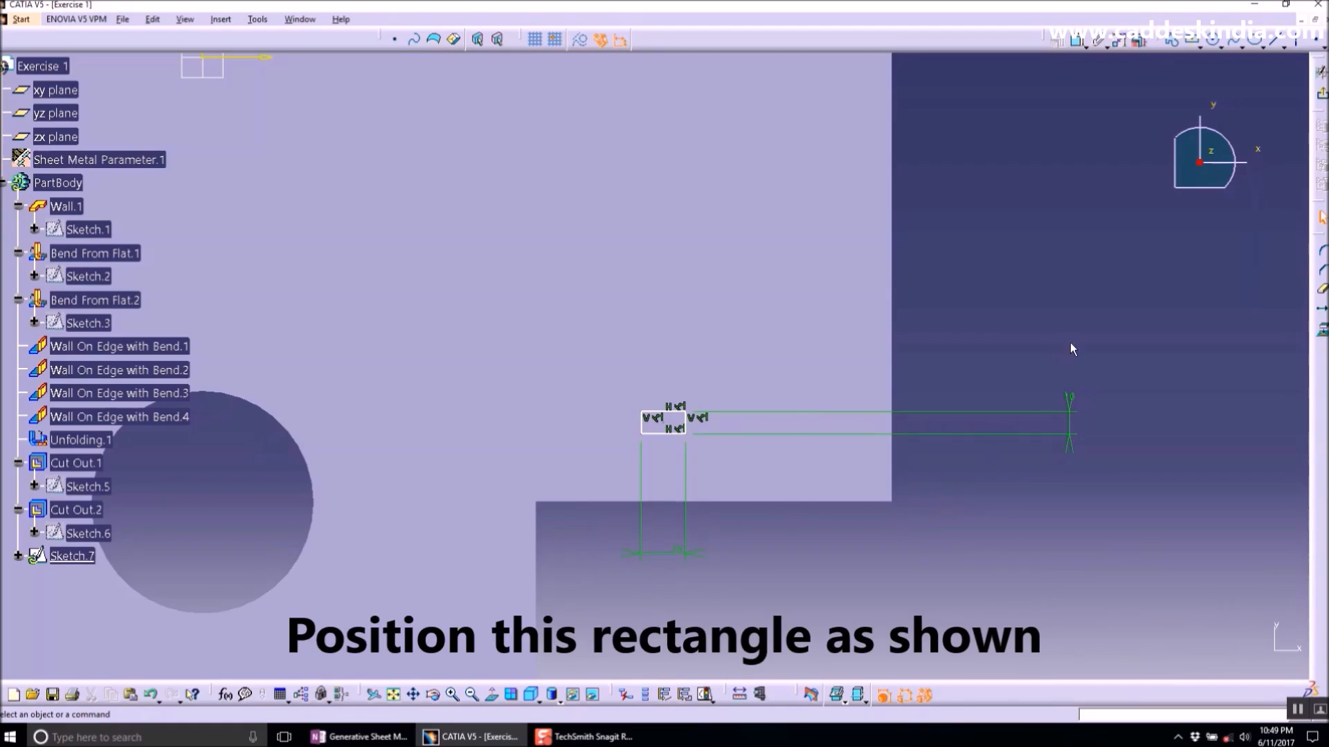
- Dimension the rectangle's distance from the plate's nearby horizontal edge and set it to 20 mm
{"action": "left_click", "coordinate": [1078, 40]}
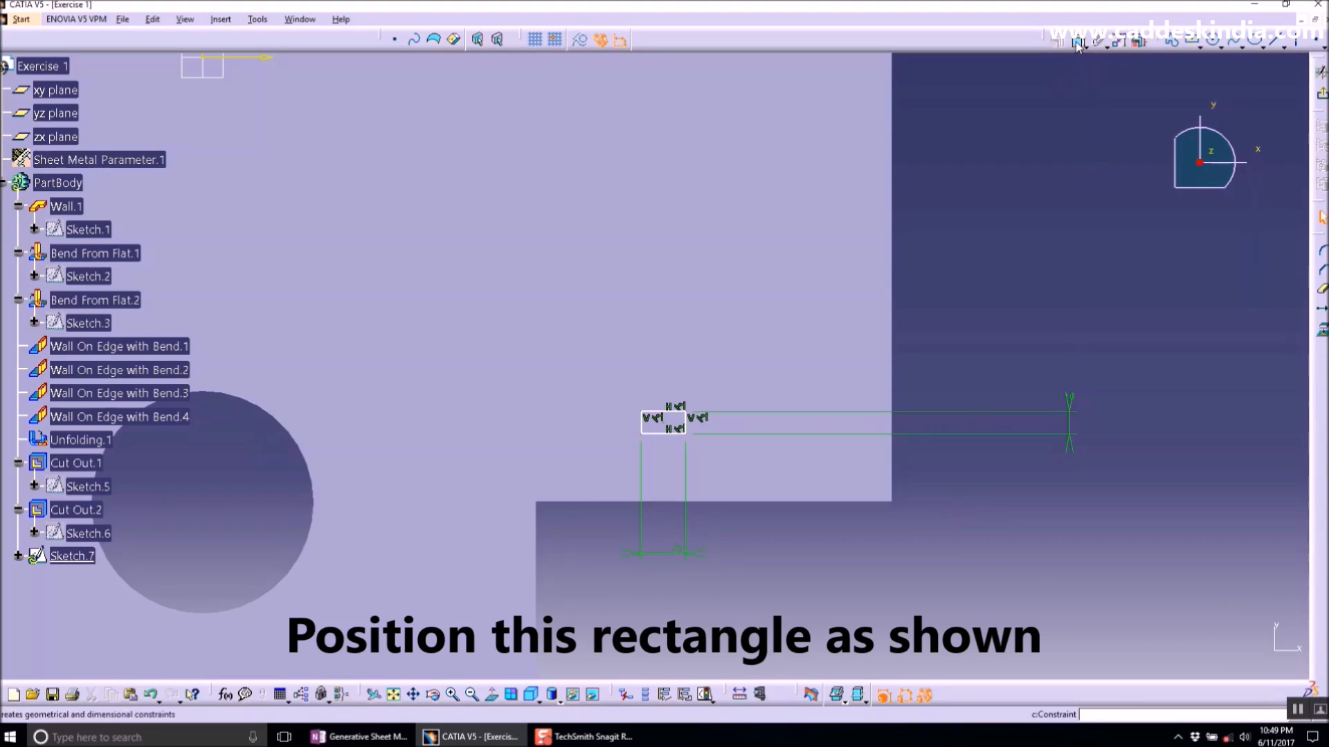
{"action": "left_click", "coordinate": [672, 413]}
{"action": "left_click", "coordinate": [675, 501]}
{"action": "double_click", "coordinate": [984, 475]}
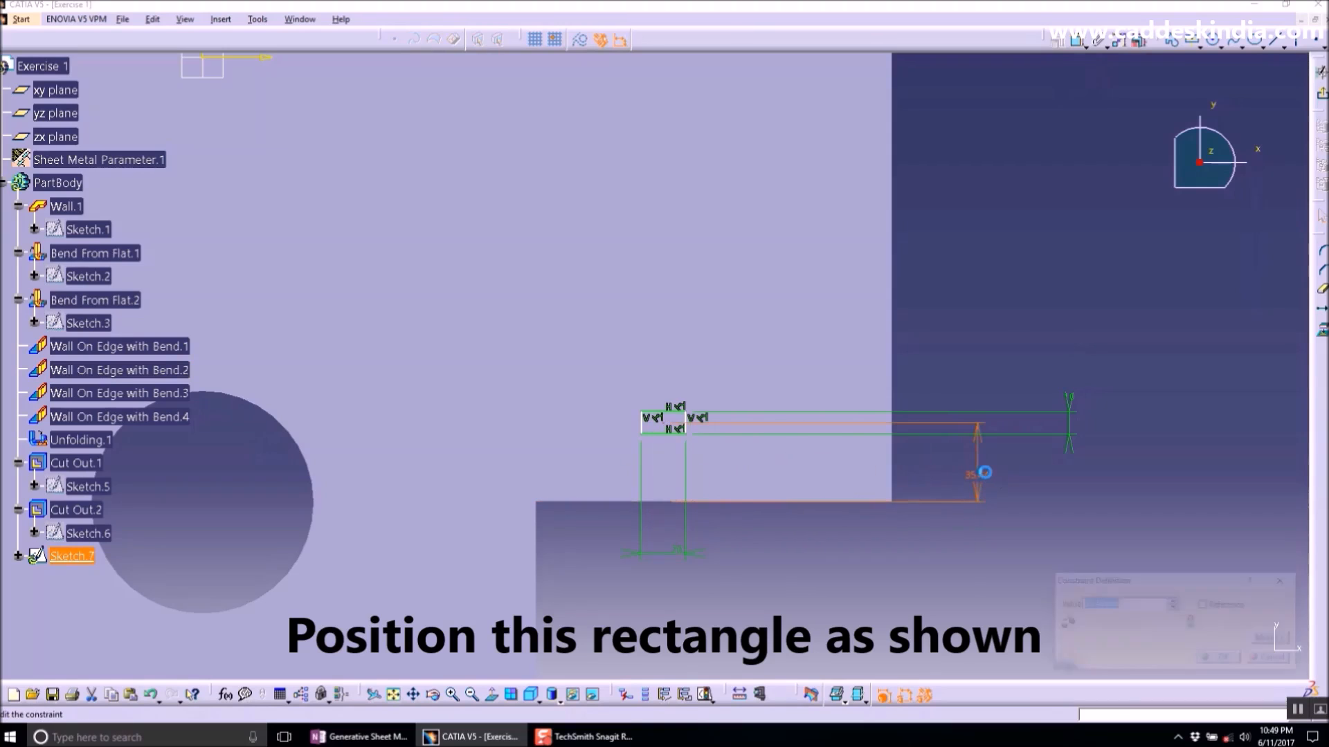
{"action": "type", "text": "20"}
{"action": "key", "text": "Return"}
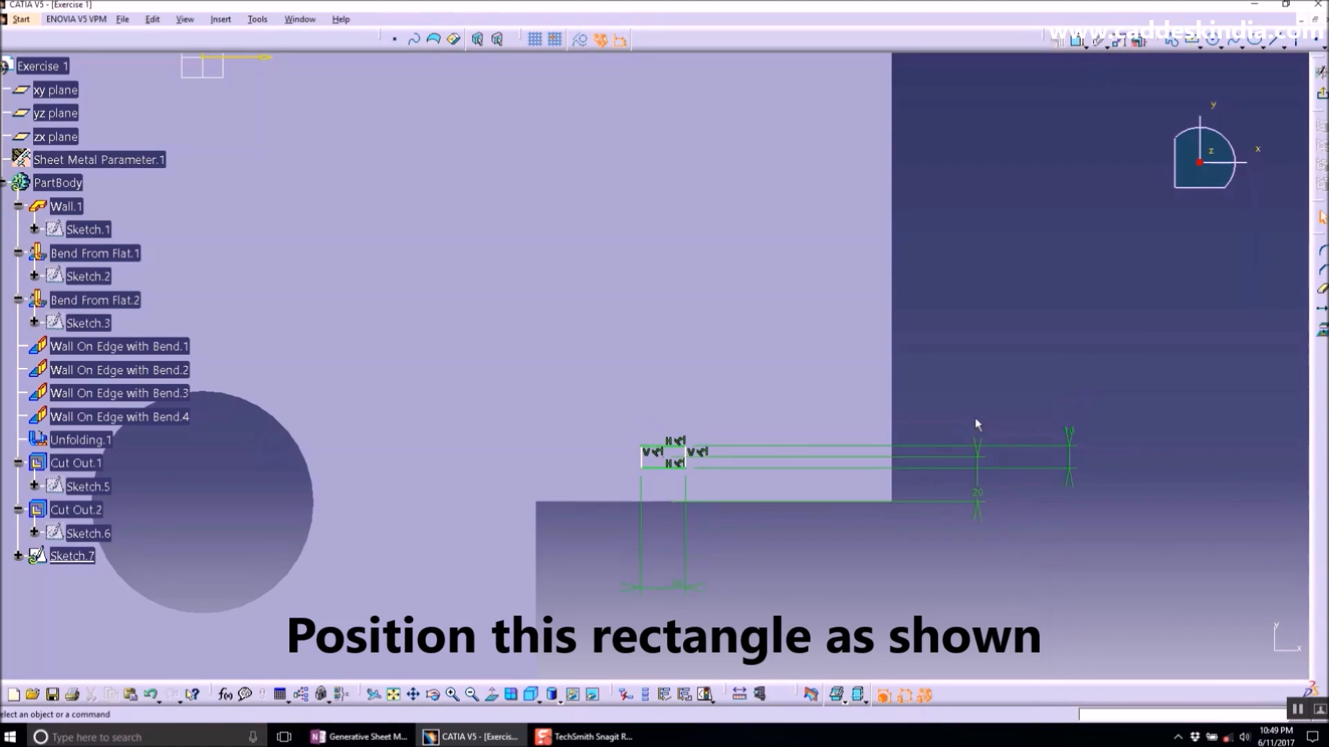
- Dimension the rectangle's distance from the plate's vertical edge and set it to 40 mm
{"action": "left_click", "coordinate": [1077, 40]}
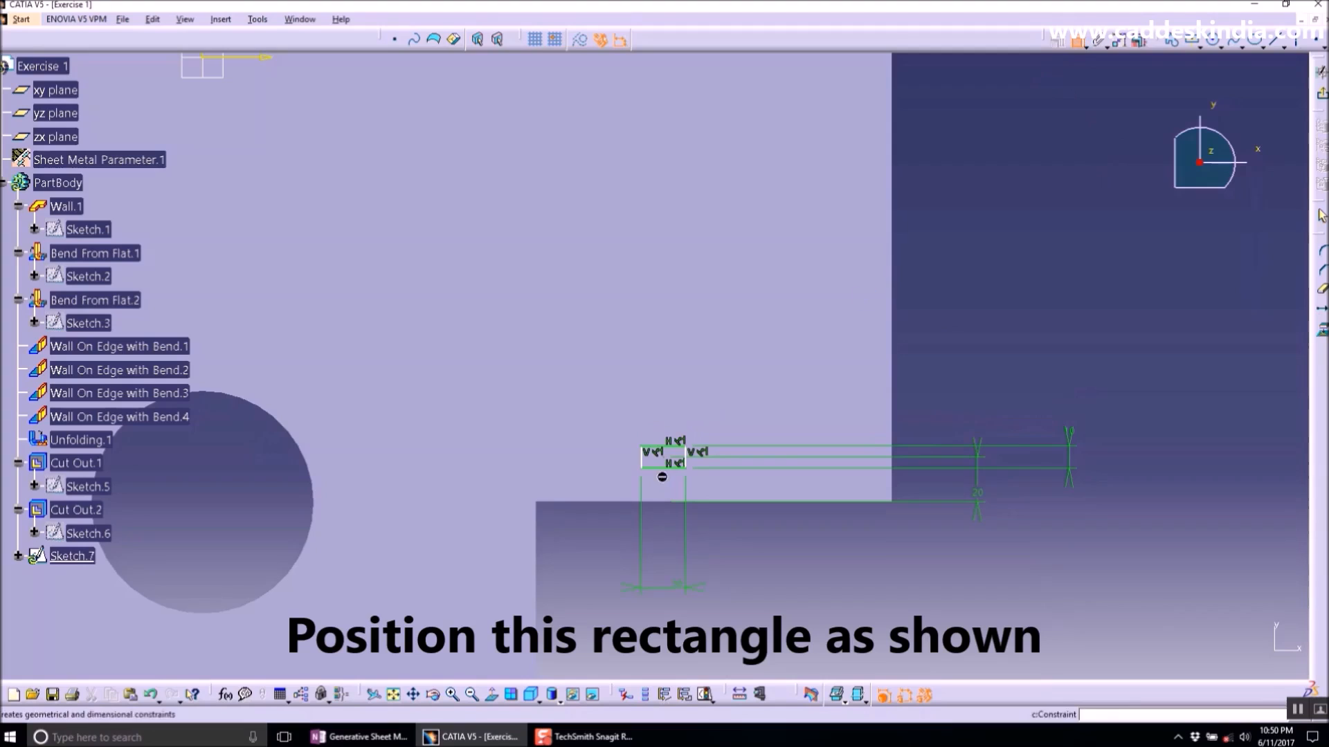
{"action": "left_click", "coordinate": [663, 460]}
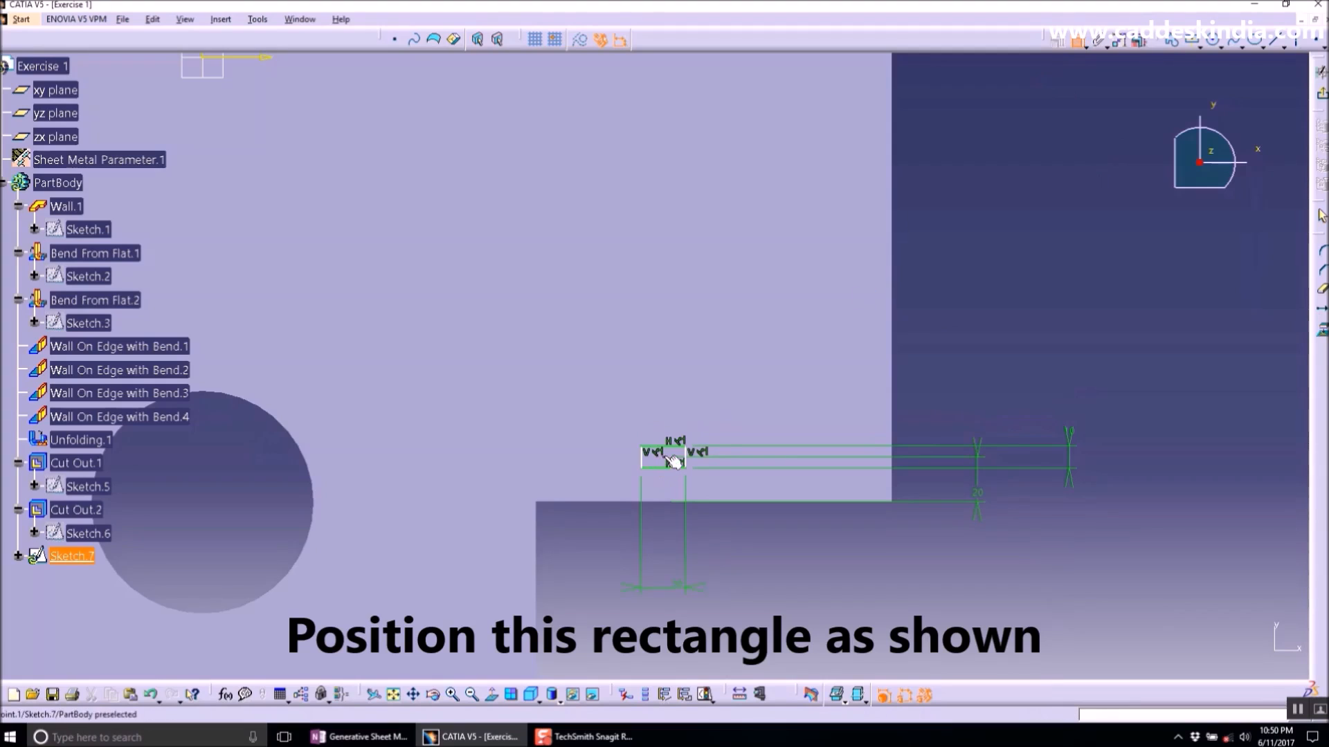
{"action": "left_click", "coordinate": [538, 453]}
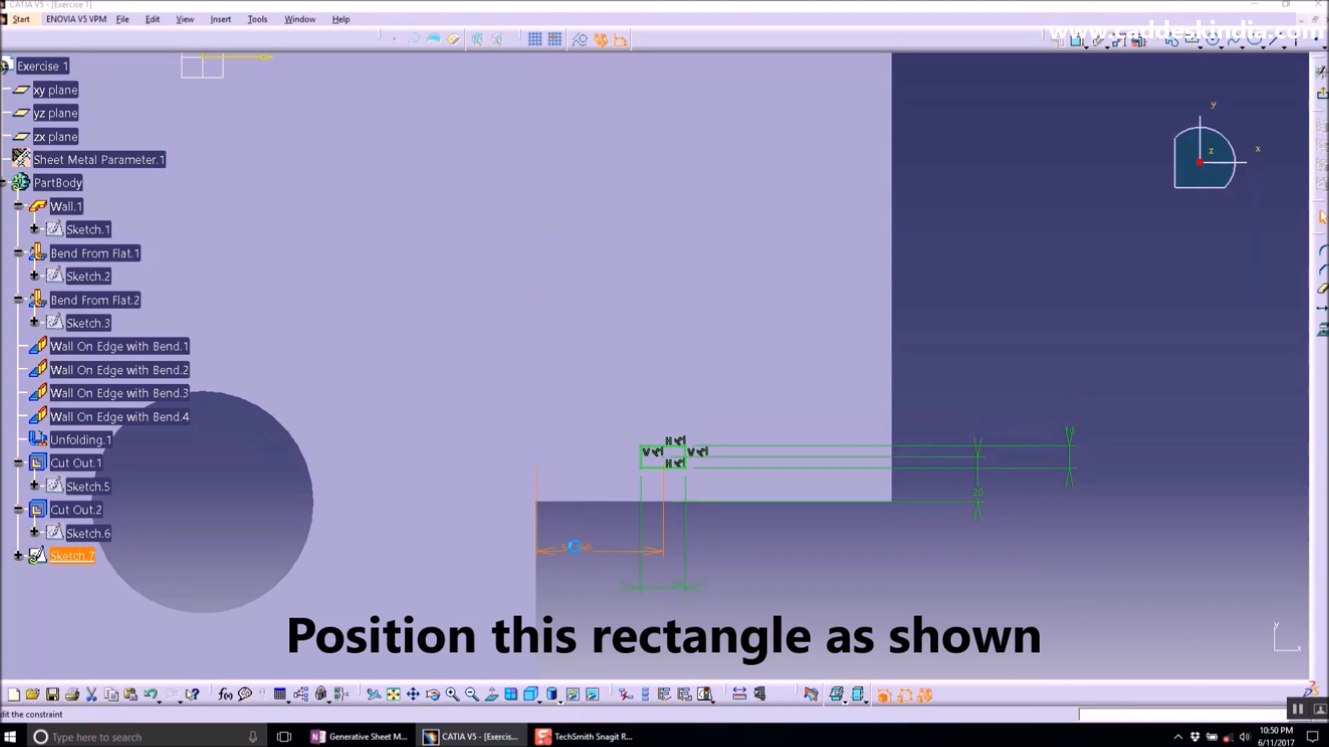
{"action": "type", "text": "40"}
{"action": "key", "text": "Return"}
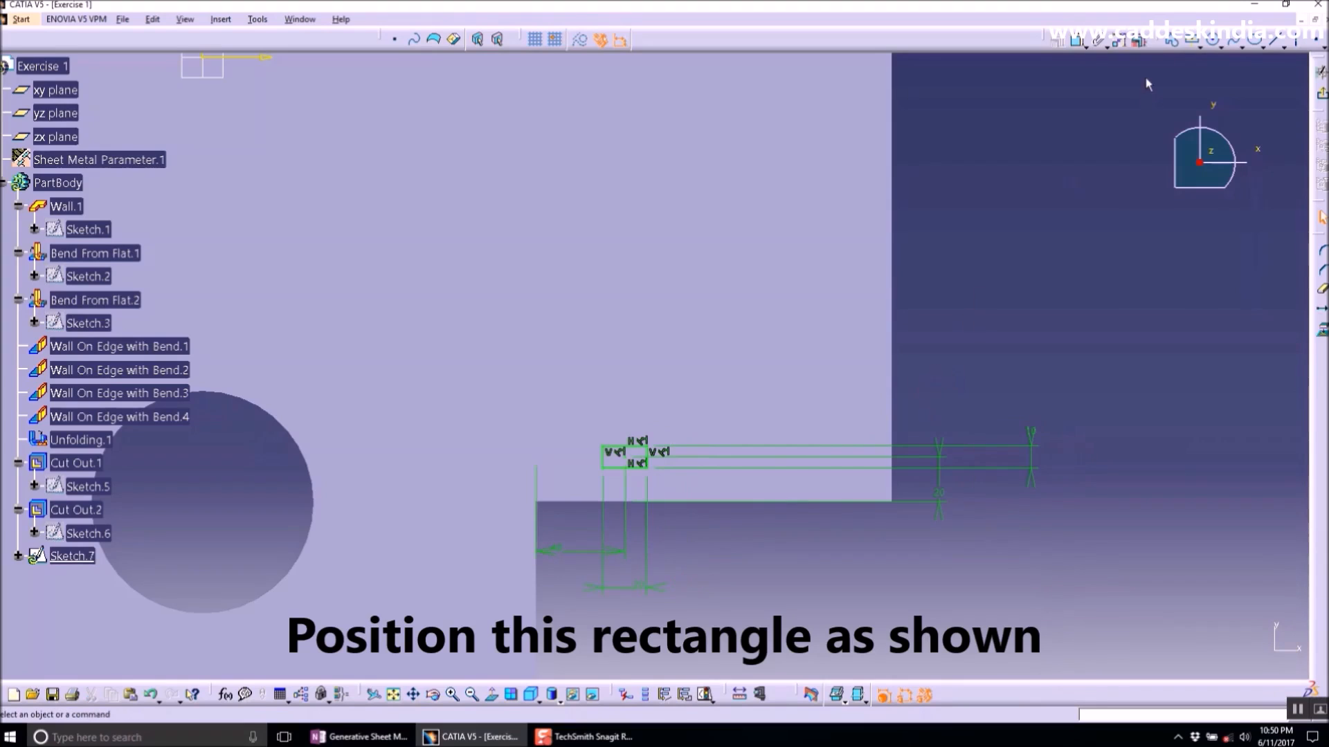
- Sketch a second, taller centered rectangle sharing the first rectangle's center
{"action": "left_click", "coordinate": [1191, 39]}
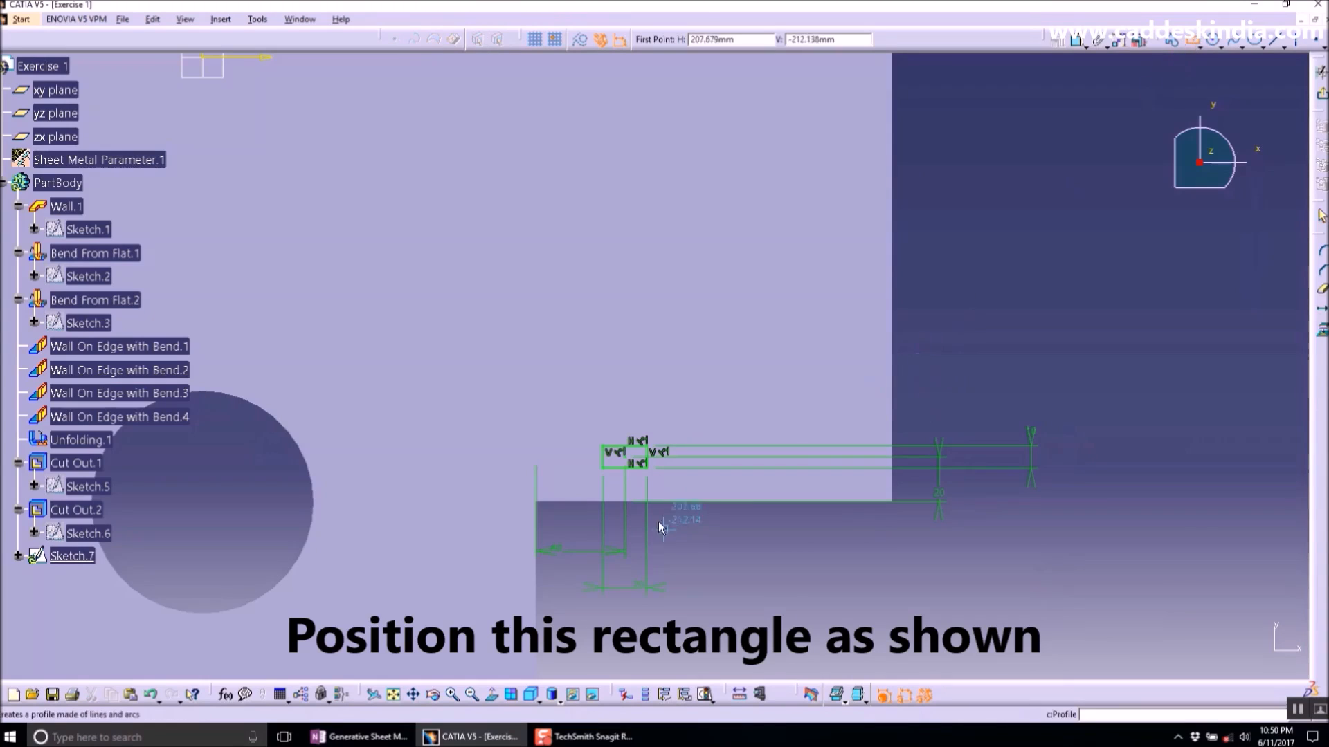
{"action": "left_click", "coordinate": [625, 457]}
{"action": "left_click", "coordinate": [636, 483]}
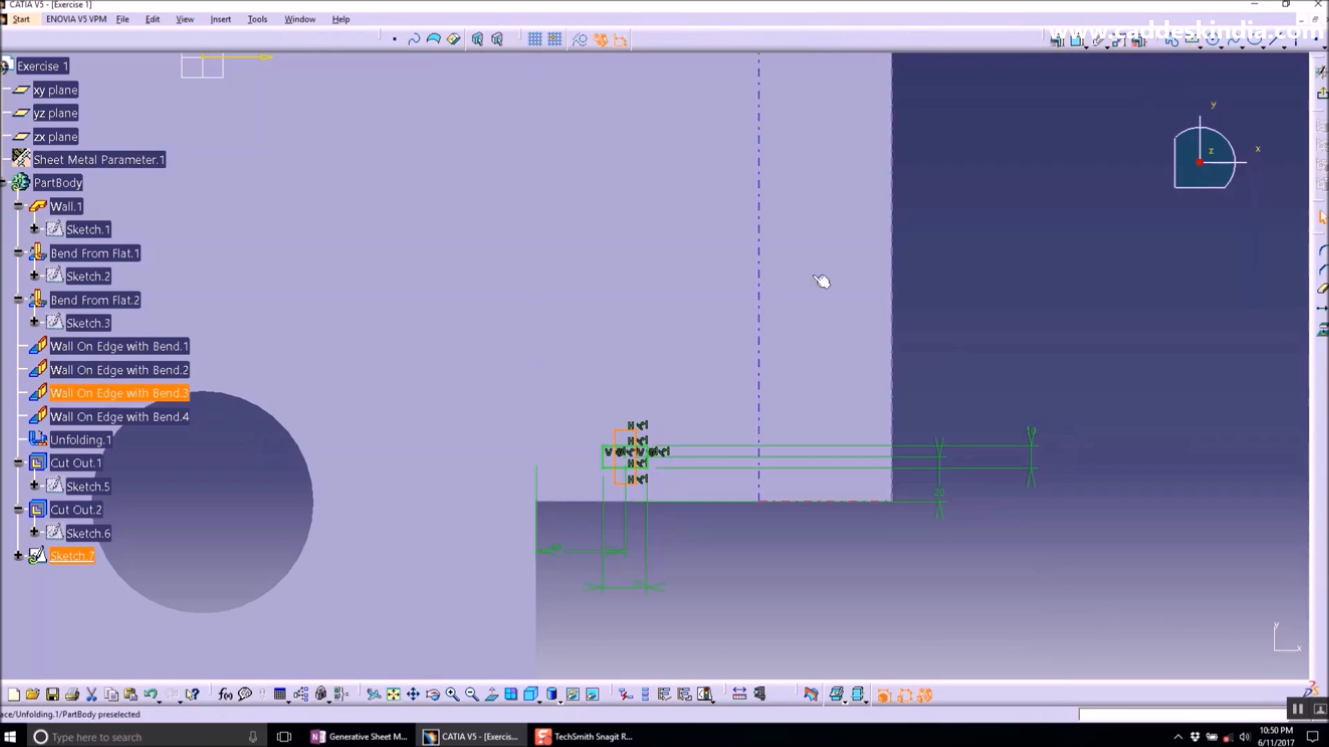
- Dimension the second rectangle's width and set it to 10 mm
{"action": "left_click", "coordinate": [1076, 39]}
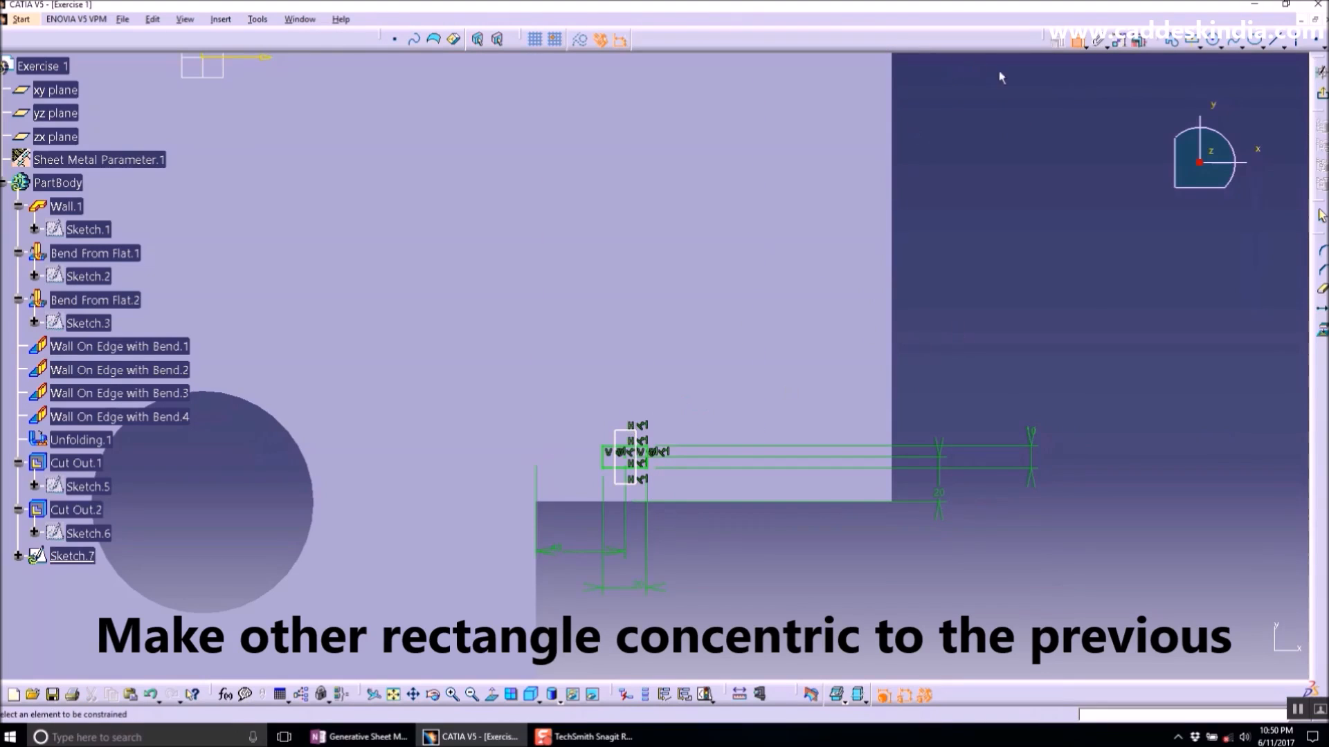
{"action": "left_click", "coordinate": [625, 431]}
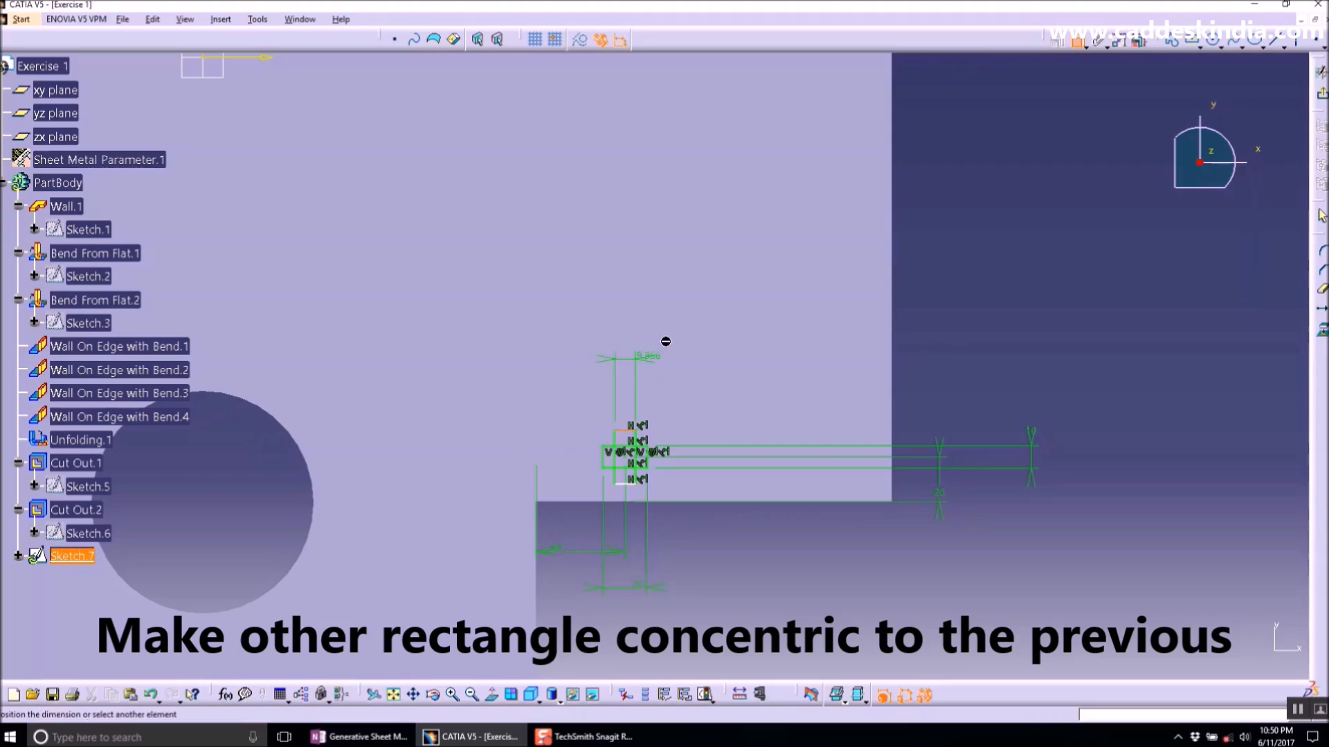
{"action": "double_click", "coordinate": [934, 346]}
{"action": "type", "text": "10mm"}
{"action": "key", "text": "Return"}
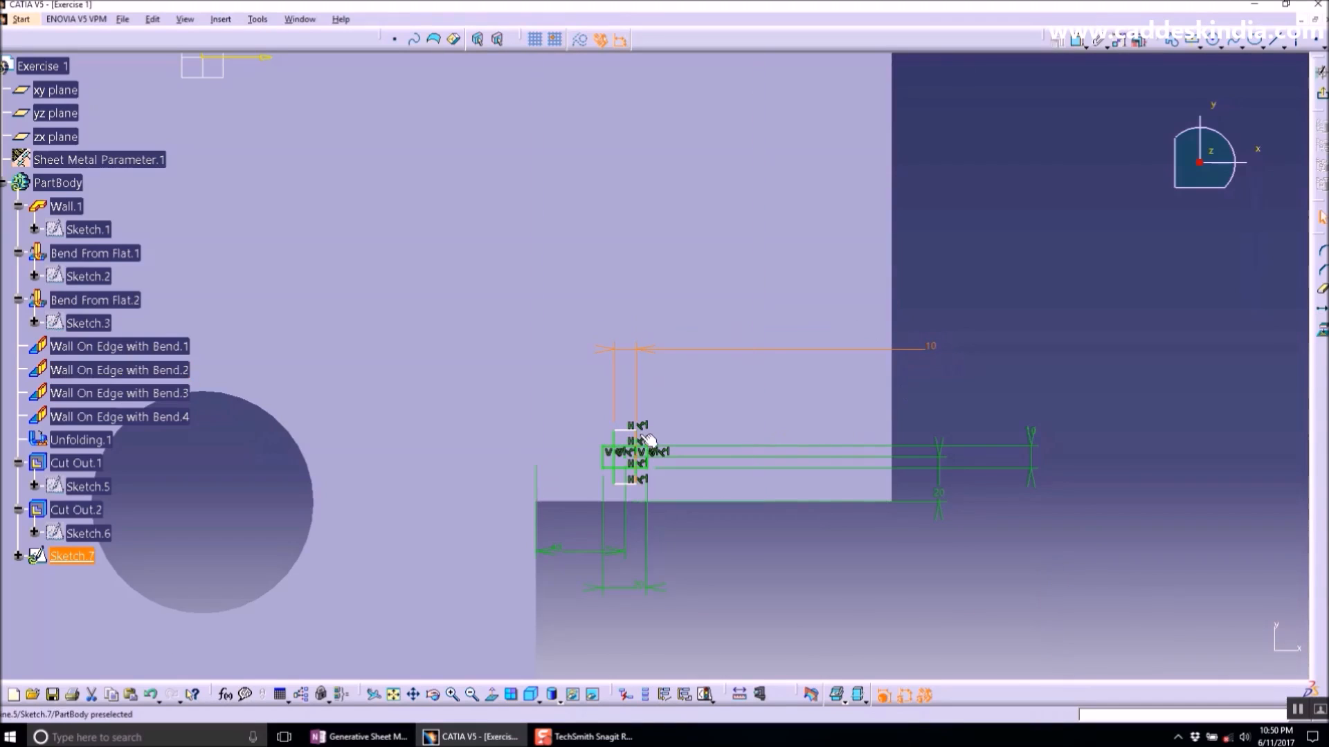
- Dimension the second rectangle's height and set it to 20 mm
{"action": "left_click", "coordinate": [1075, 42]}
{"action": "left_click", "coordinate": [634, 451]}
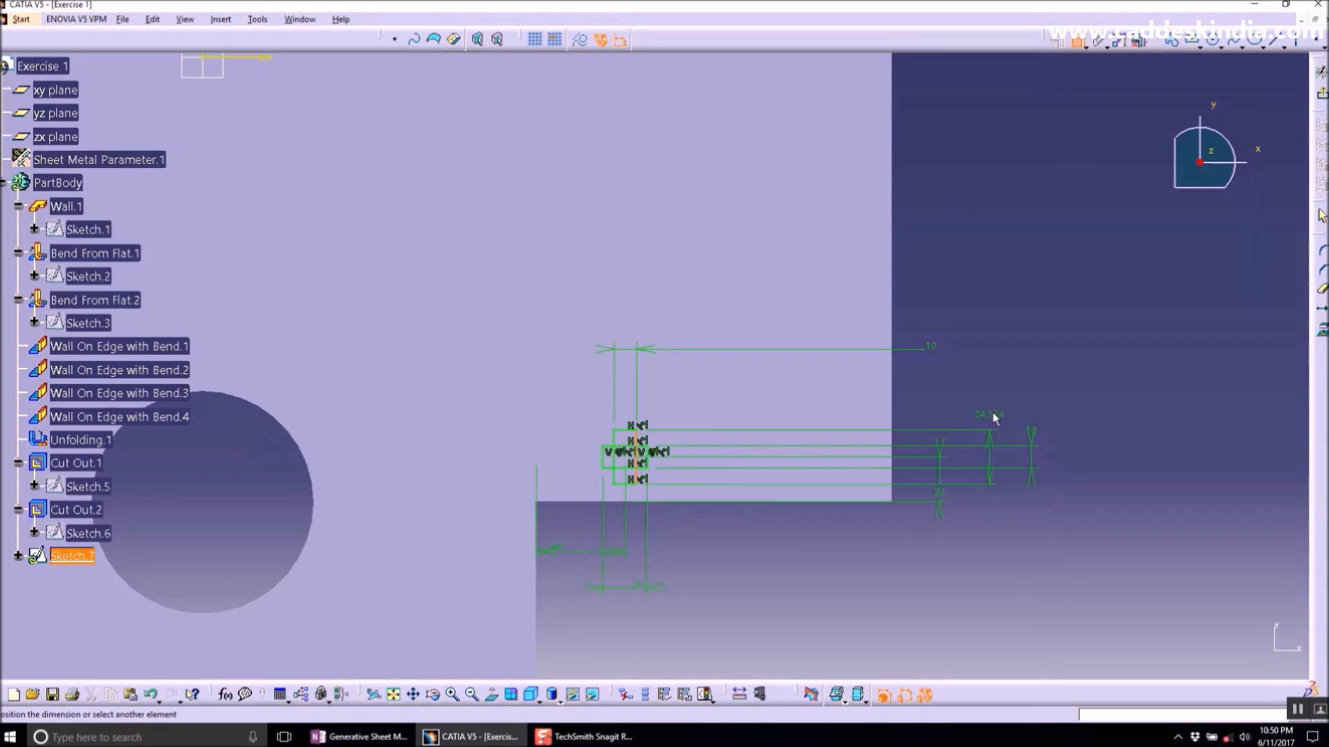
{"action": "double_click", "coordinate": [995, 408]}
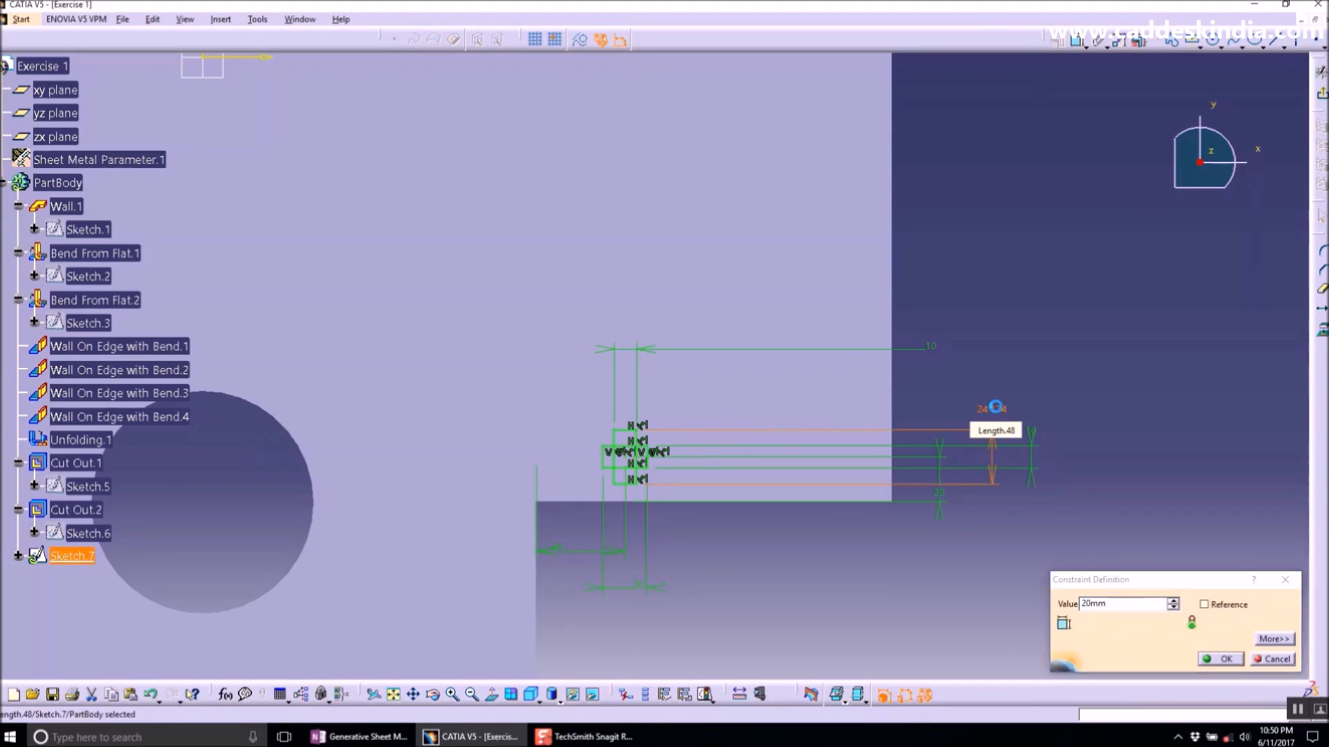
{"action": "key", "text": "Return"}
- Change the rectangles' horizontal distance from the plate's vertical edge to 20 mm
{"action": "mouse_move", "coordinate": [666, 493]}
{"action": "middle_mouse_down"}
{"action": "mouse_move", "coordinate": [650, 416]}
{"action": "mouse_move", "coordinate": [664, 371]}
{"action": "middle_mouse_up"}
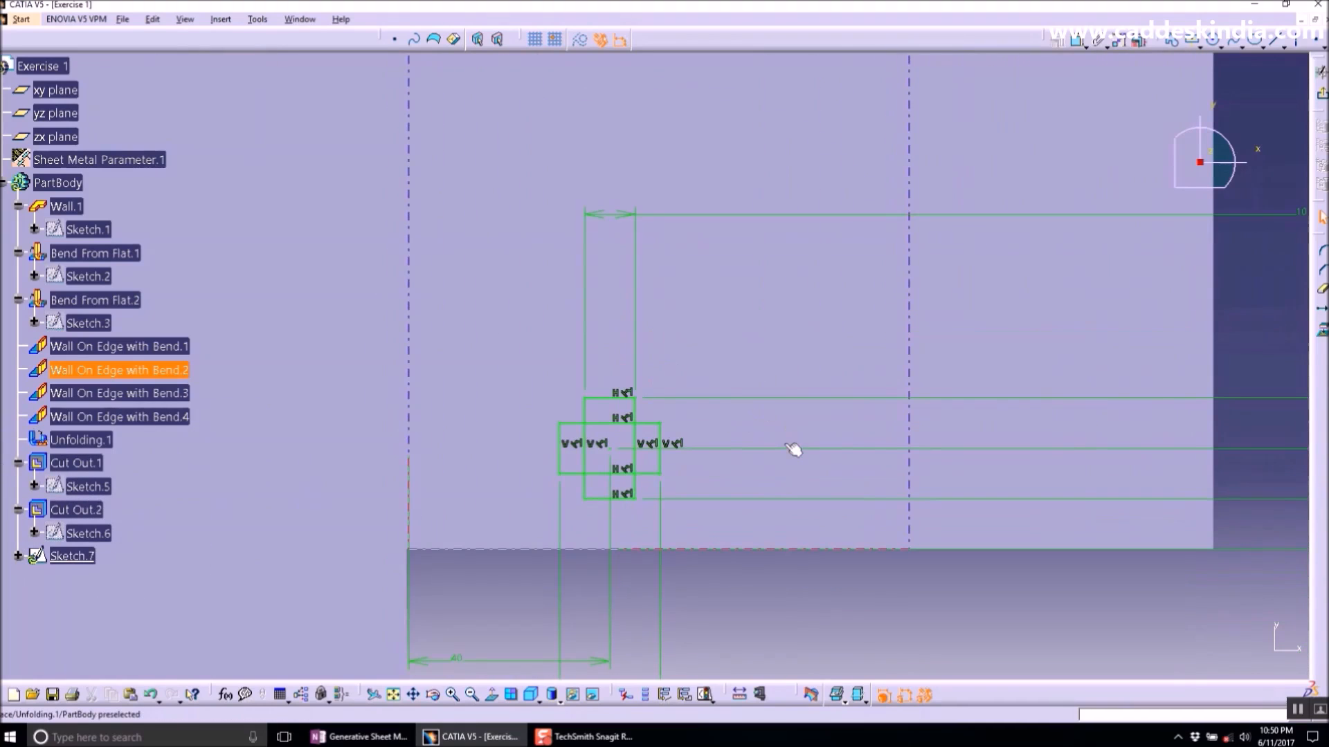
{"action": "mouse_move", "coordinate": [736, 443]}
{"action": "middle_mouse_down"}
{"action": "mouse_move", "coordinate": [739, 474]}
{"action": "mouse_move", "coordinate": [542, 588]}
{"action": "middle_mouse_up"}
{"action": "double_click", "coordinate": [516, 580]}
{"action": "type", "text": "20mm"}
{"action": "key", "text": "Return"}
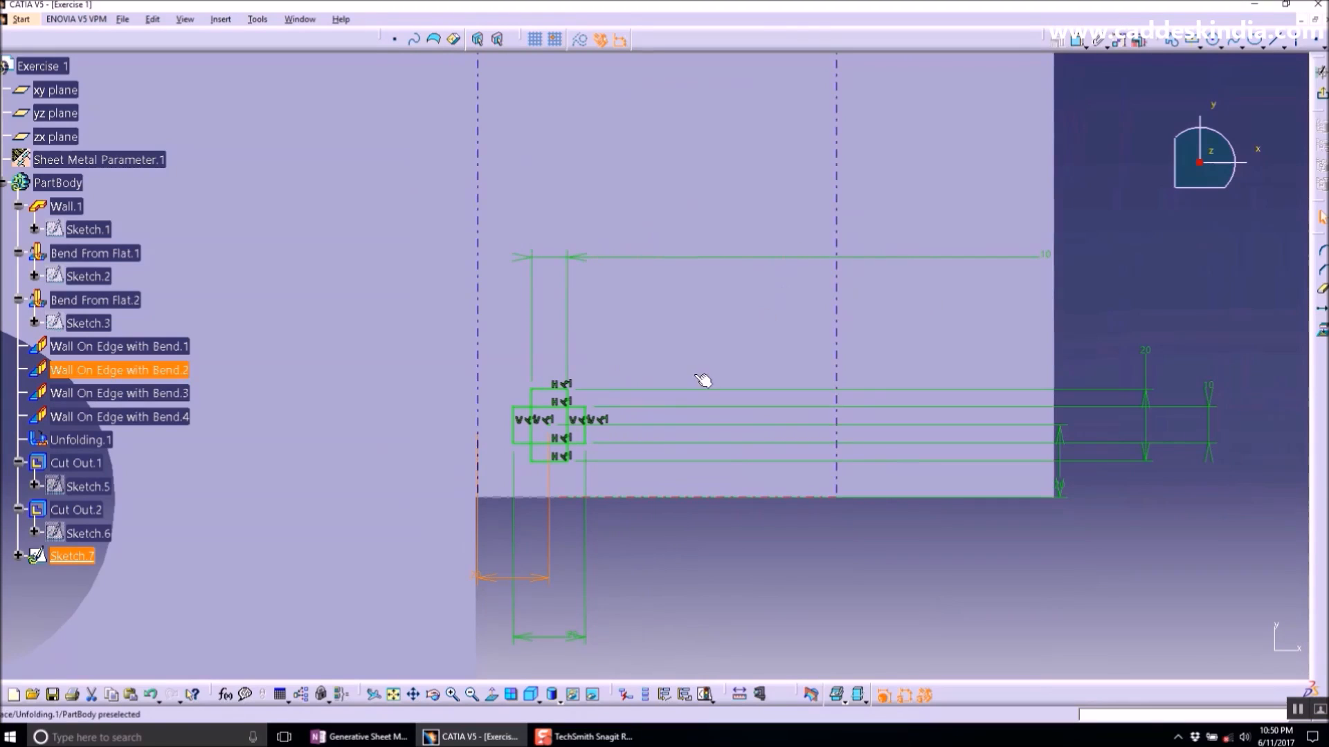
- Quick-trim the inner segments of both rectangles into a cross profile, converting lengths into distances, and exit the sketch
{"action": "left_click", "coordinate": [1322, 292]}
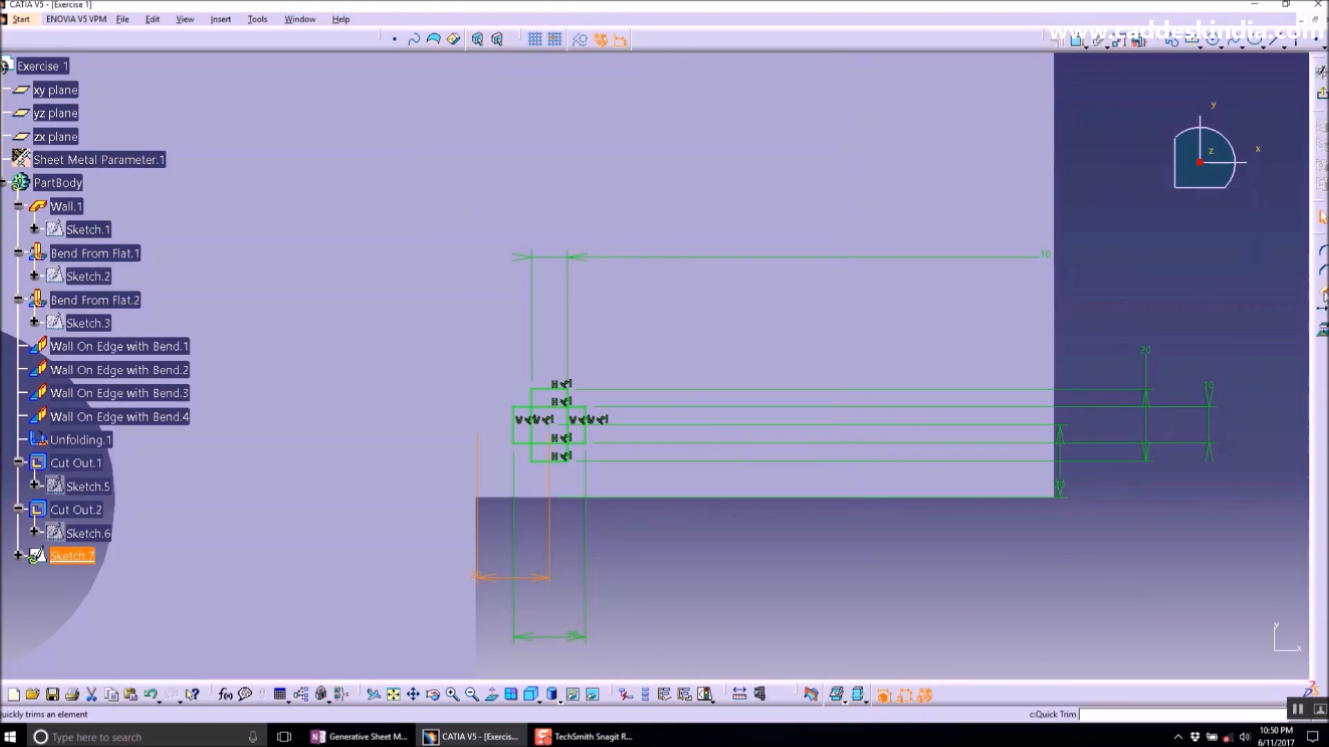
{"action": "left_click", "coordinate": [562, 443]}
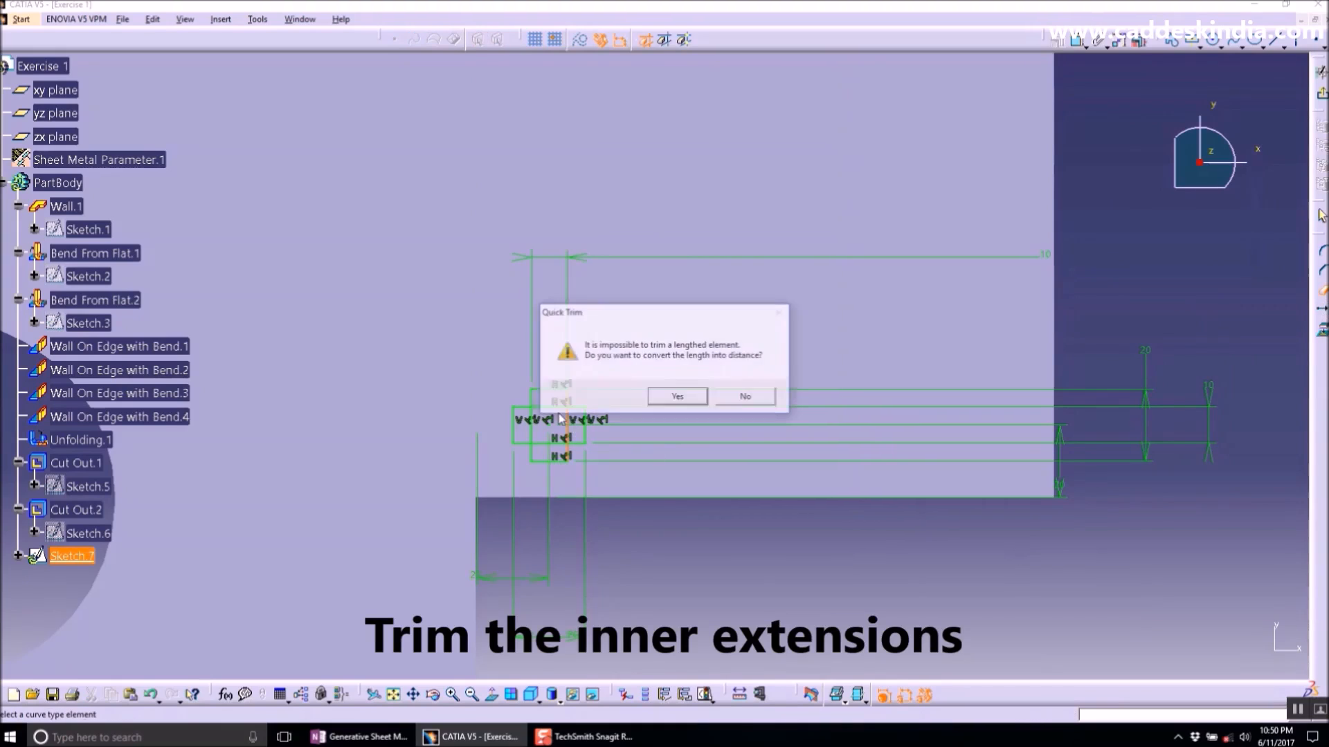
{"action": "left_click", "coordinate": [678, 398]}
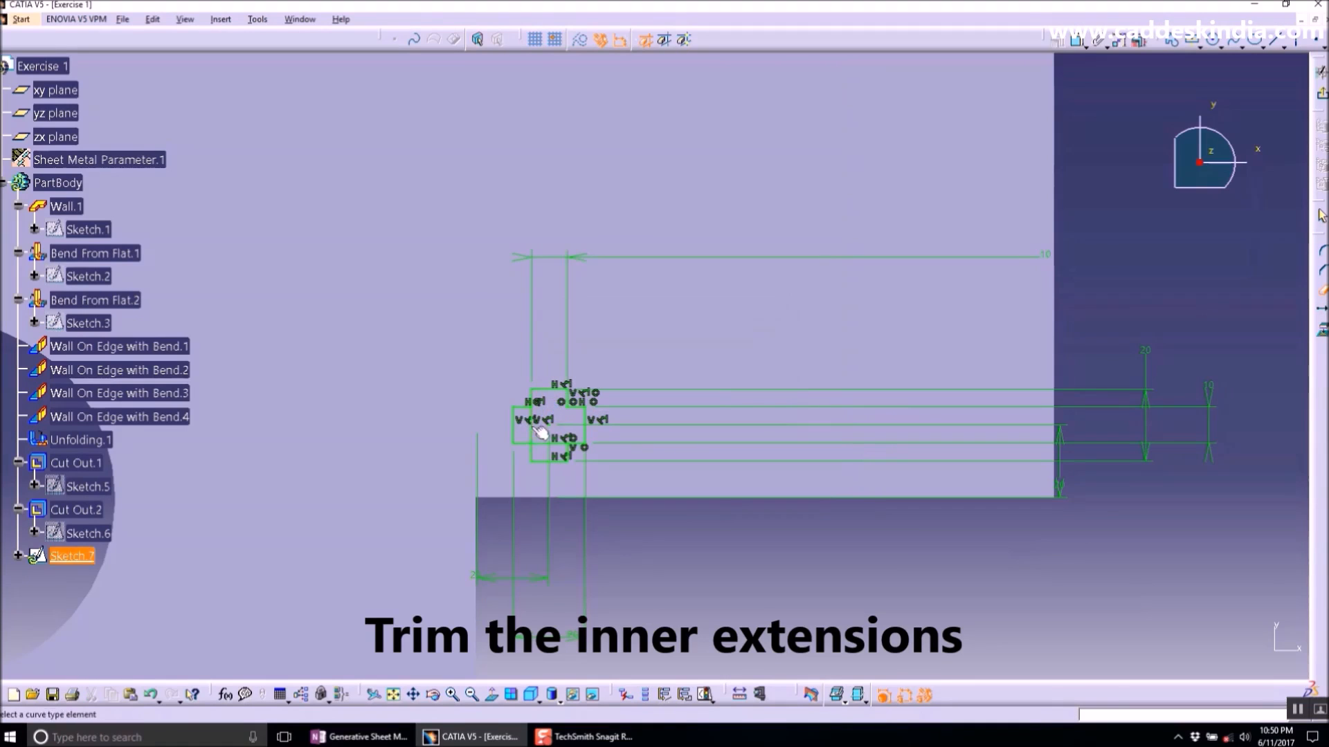
{"action": "left_click", "coordinate": [554, 450]}
{"action": "left_click", "coordinate": [680, 396]}
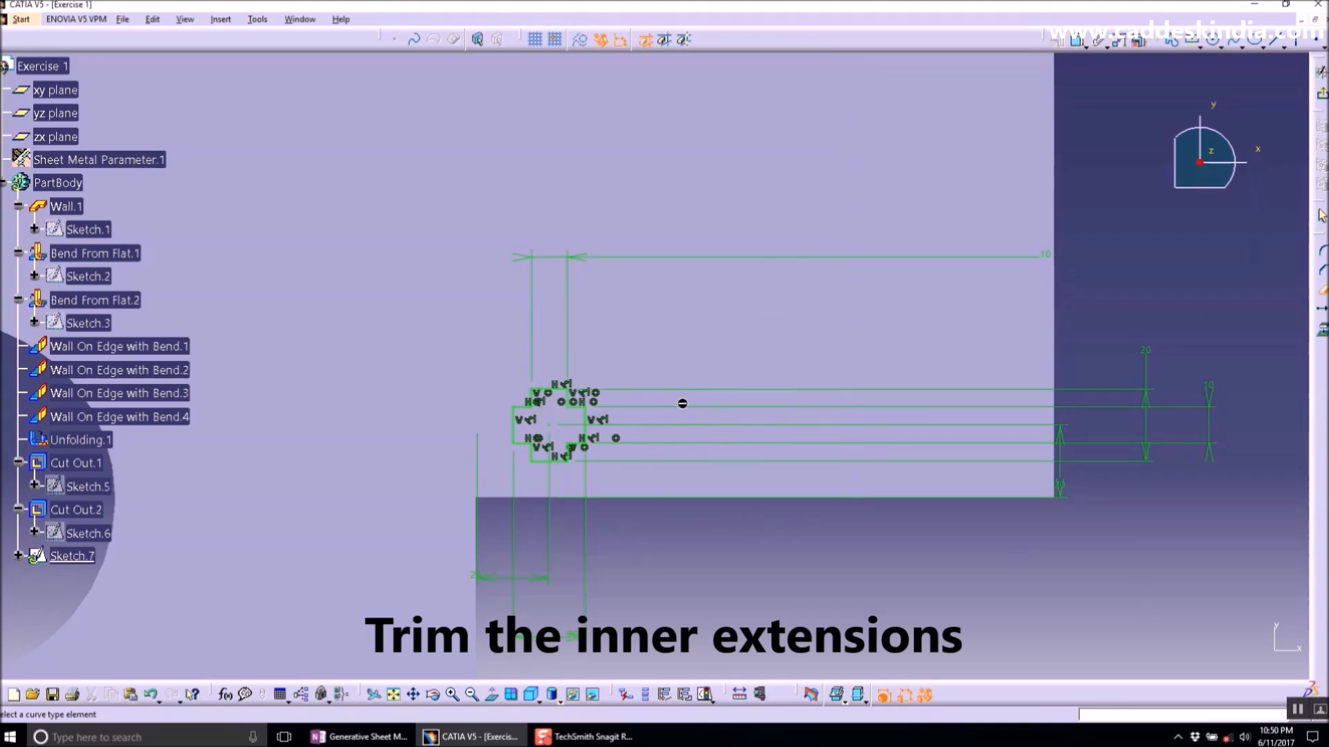
{"action": "left_click", "coordinate": [1319, 72]}
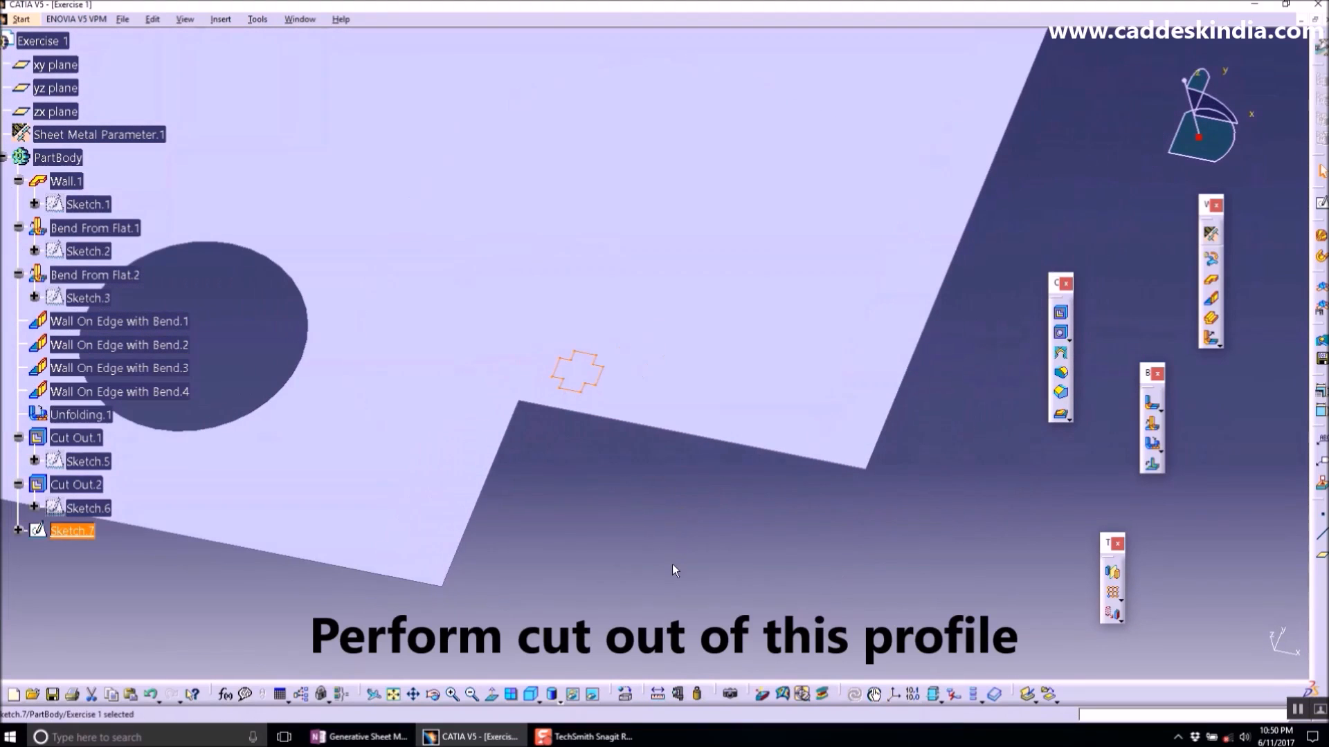
- Cut out the cross-shaped sketch profile through the plate using the Up to next limit
{"action": "mouse_move", "coordinate": [671, 563]}
{"action": "middle_mouse_down"}
{"action": "mouse_move", "coordinate": [655, 544]}
{"action": "mouse_move", "coordinate": [655, 576]}
{"action": "middle_mouse_up"}
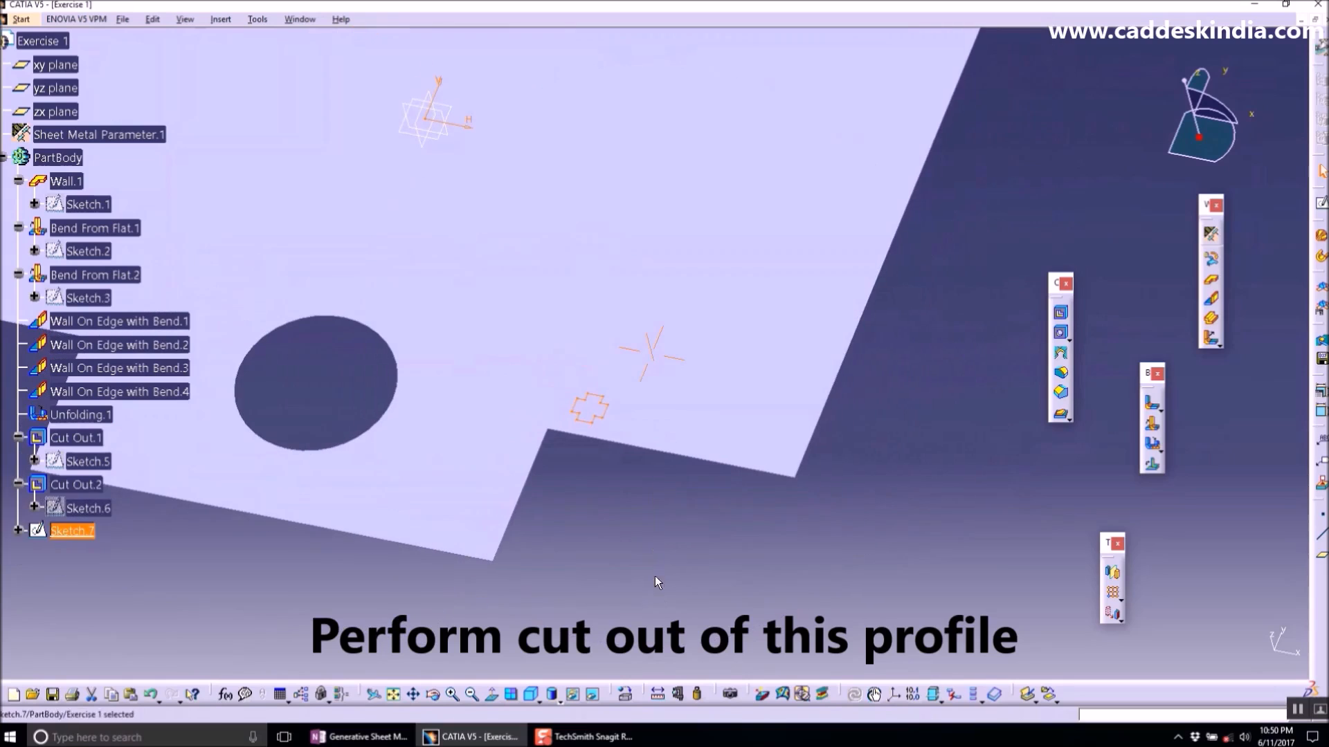
{"action": "left_click", "coordinate": [1060, 312]}
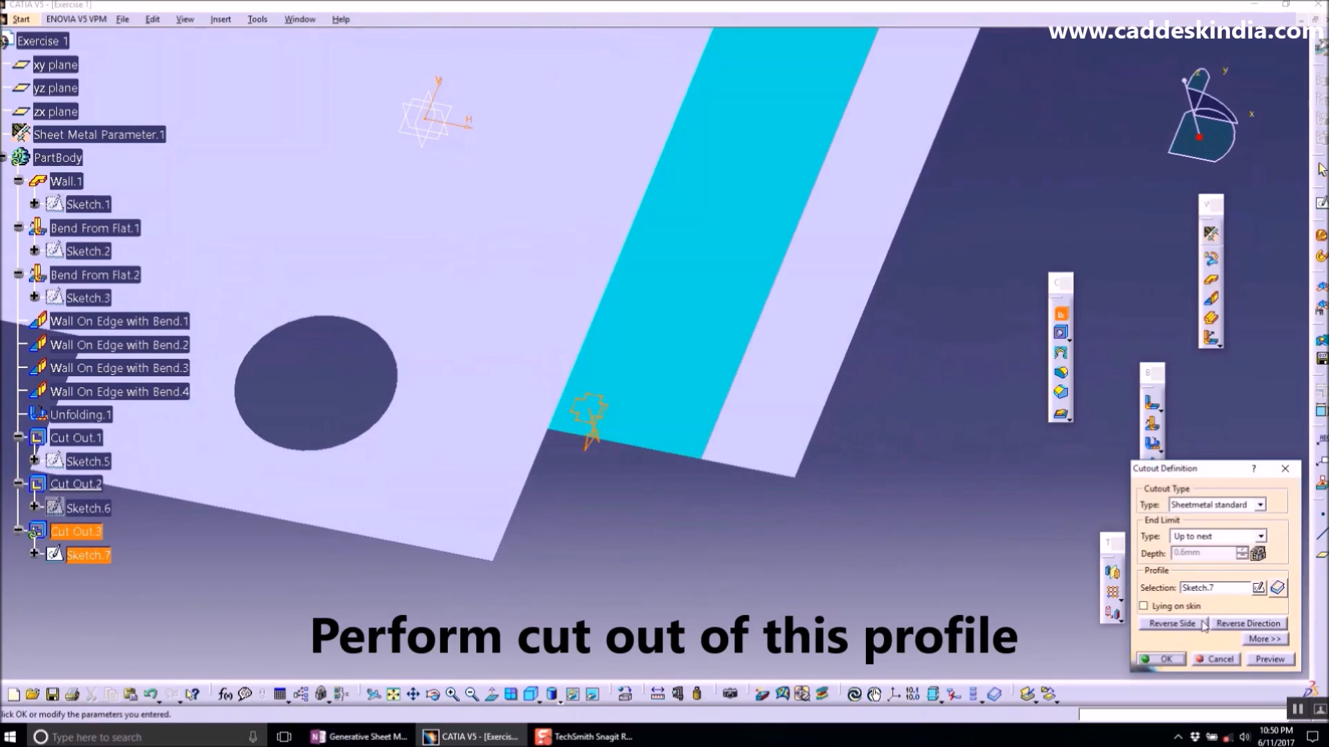
{"action": "left_click", "coordinate": [1166, 660]}
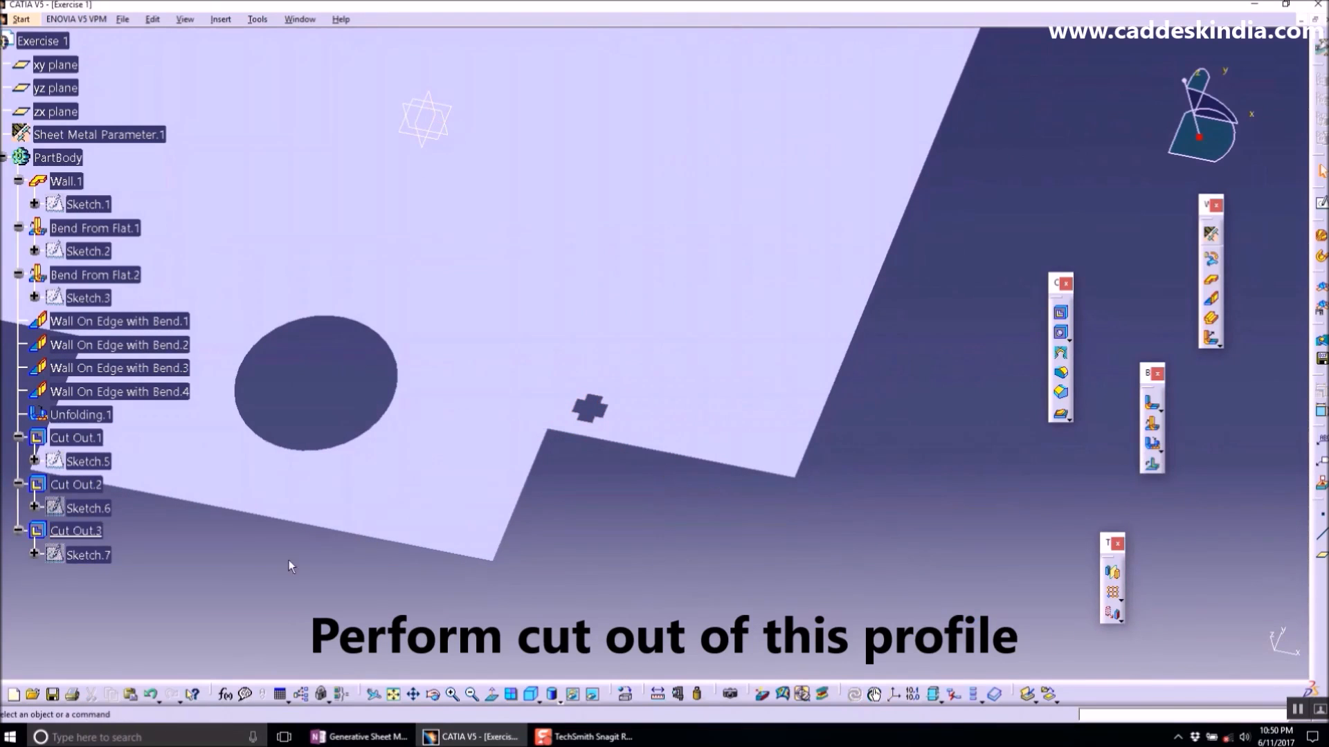
- Switch to the OneNote tutorial notes to review the Rectangular Pattern item, then return to CATIA
{"action": "left_click", "coordinate": [76, 531]}
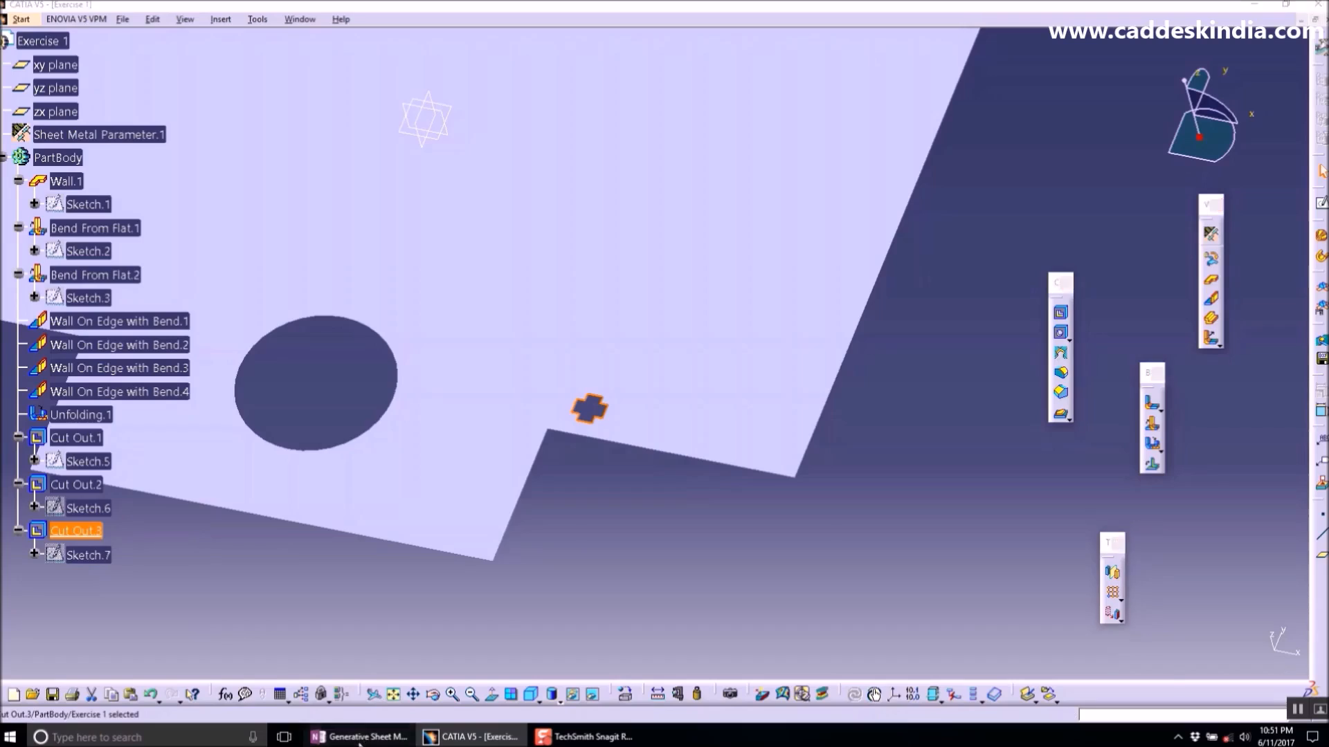
{"action": "left_click", "coordinate": [359, 738]}
{"action": "left_click_drag", "start_coordinate": [261, 395], "coordinate": [107, 396]}
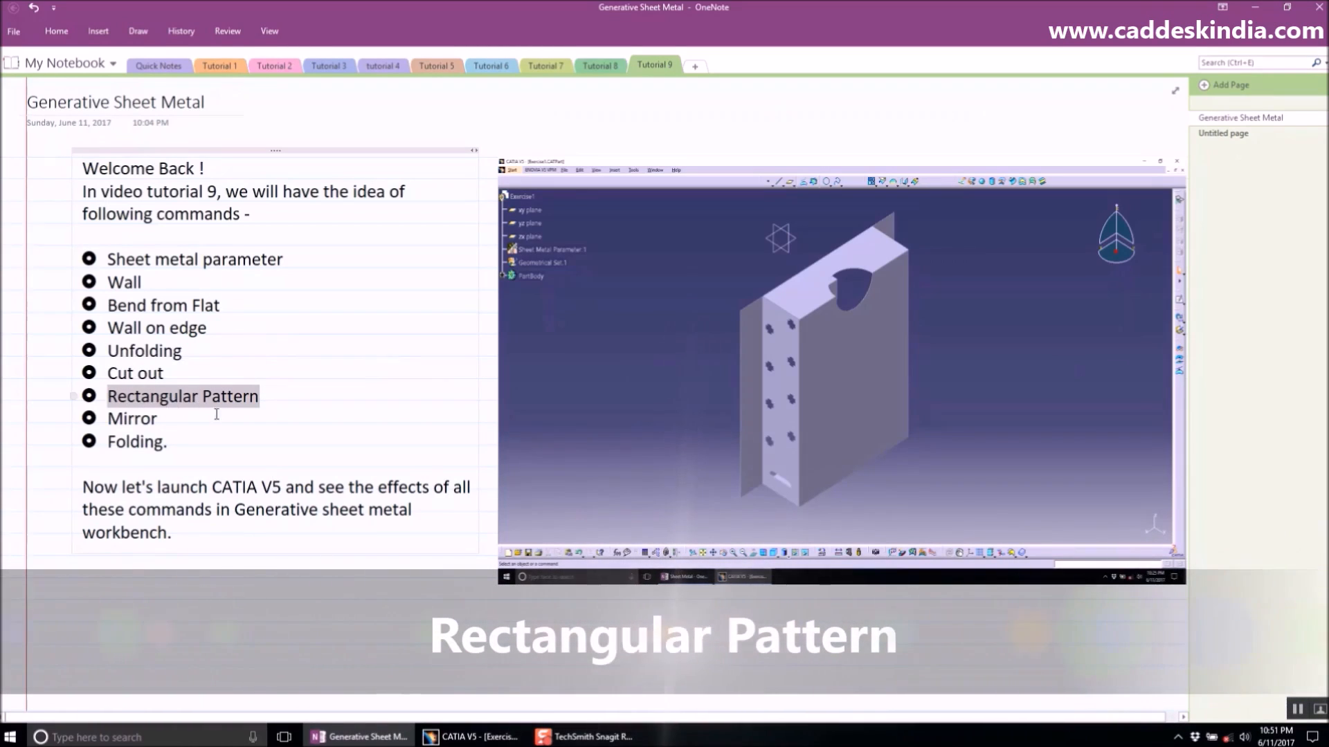
{"action": "left_click", "coordinate": [447, 738]}
- Create a rectangular pattern of the cross cut-out with 4 instances at 80 mm spacing along the unfolded plate's long edge
{"action": "left_click", "coordinate": [929, 409]}
{"action": "middle_click_drag", "start_coordinate": [650, 346], "coordinate": [702, 436]}
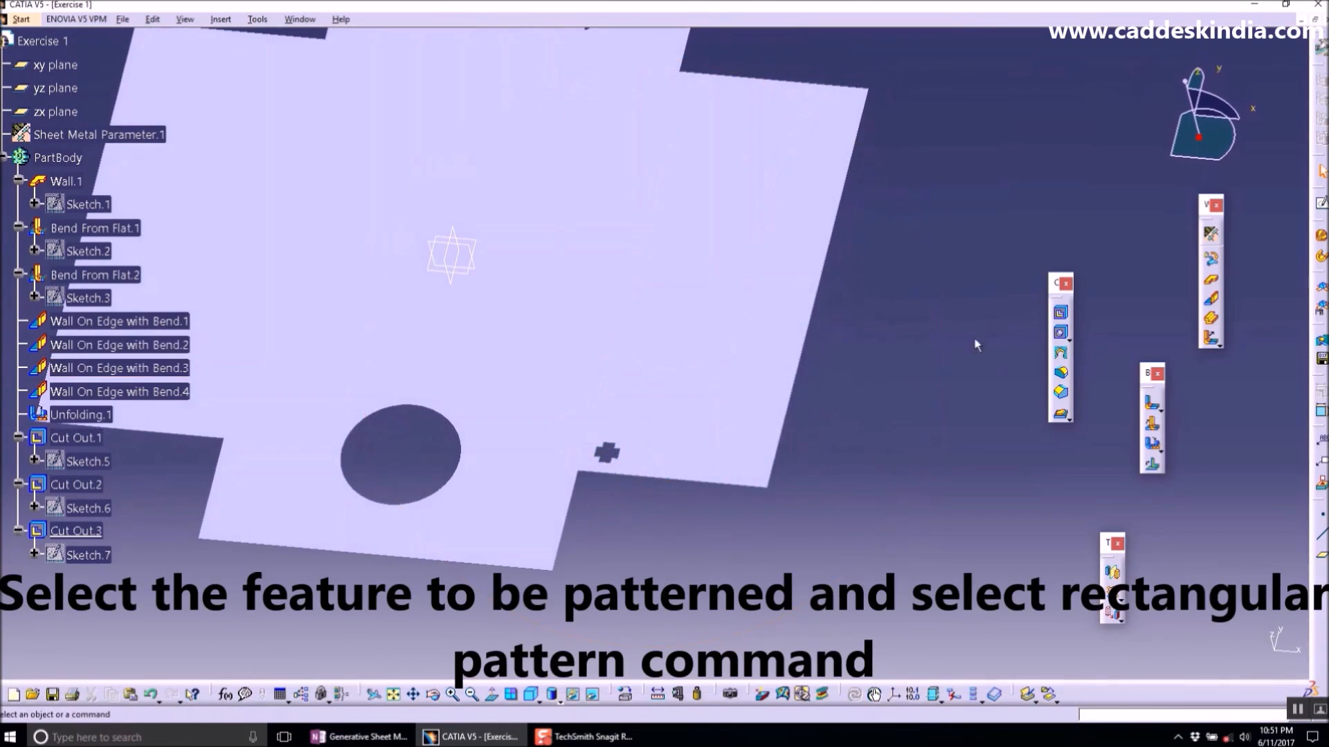
{"action": "left_click", "coordinate": [116, 523]}
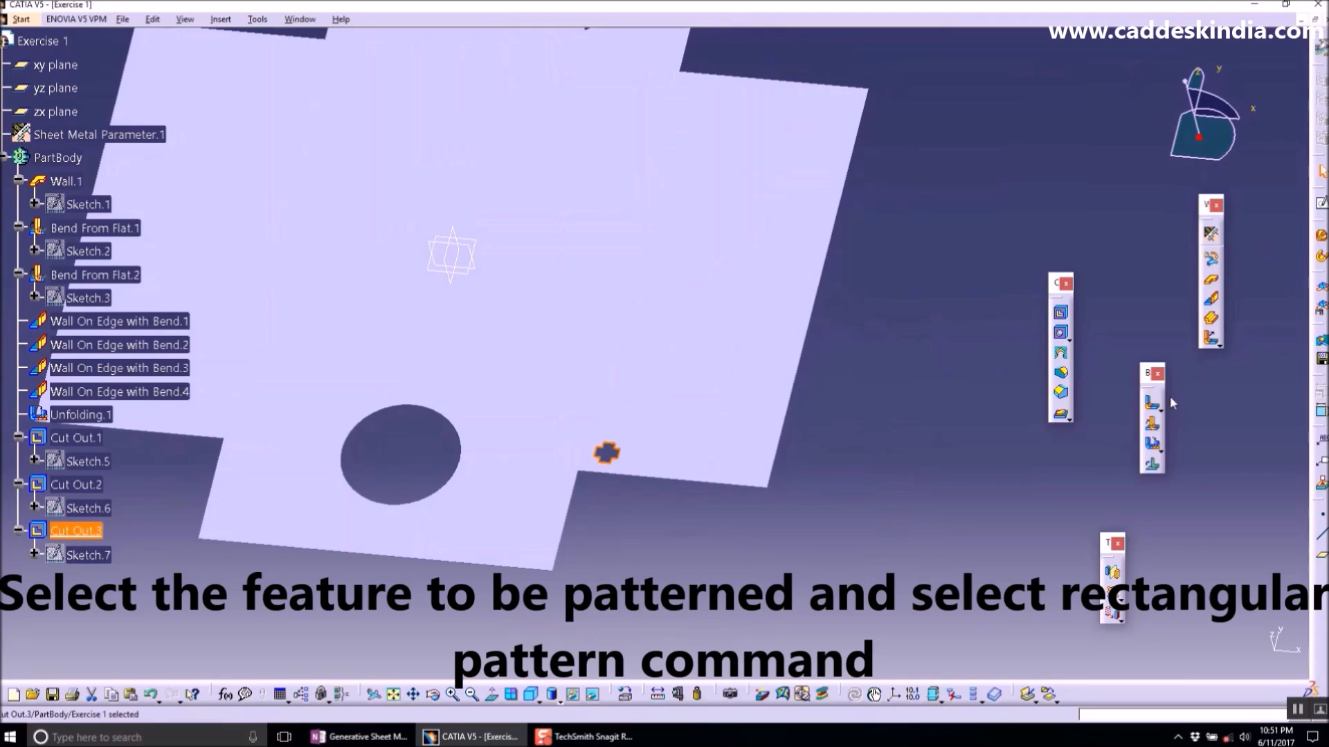
{"action": "left_click", "coordinate": [1113, 573]}
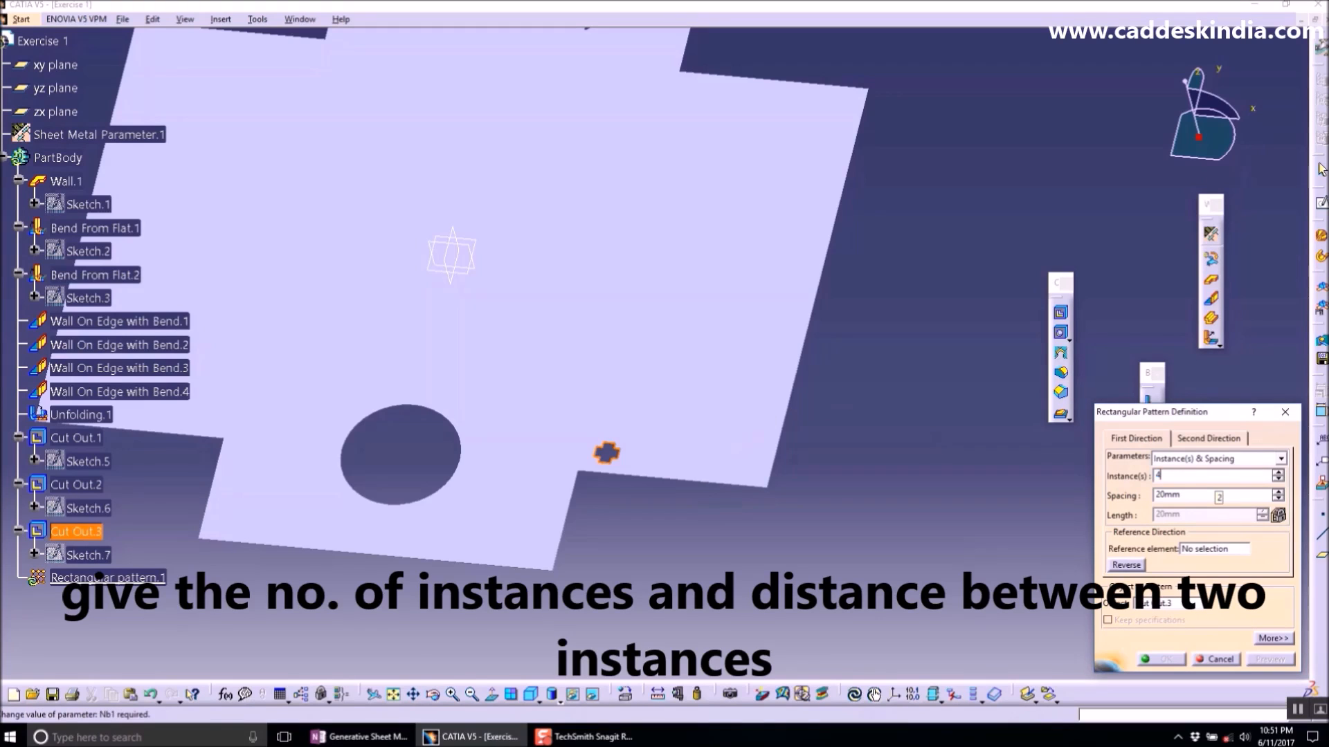
{"action": "double_click", "coordinate": [1184, 494]}
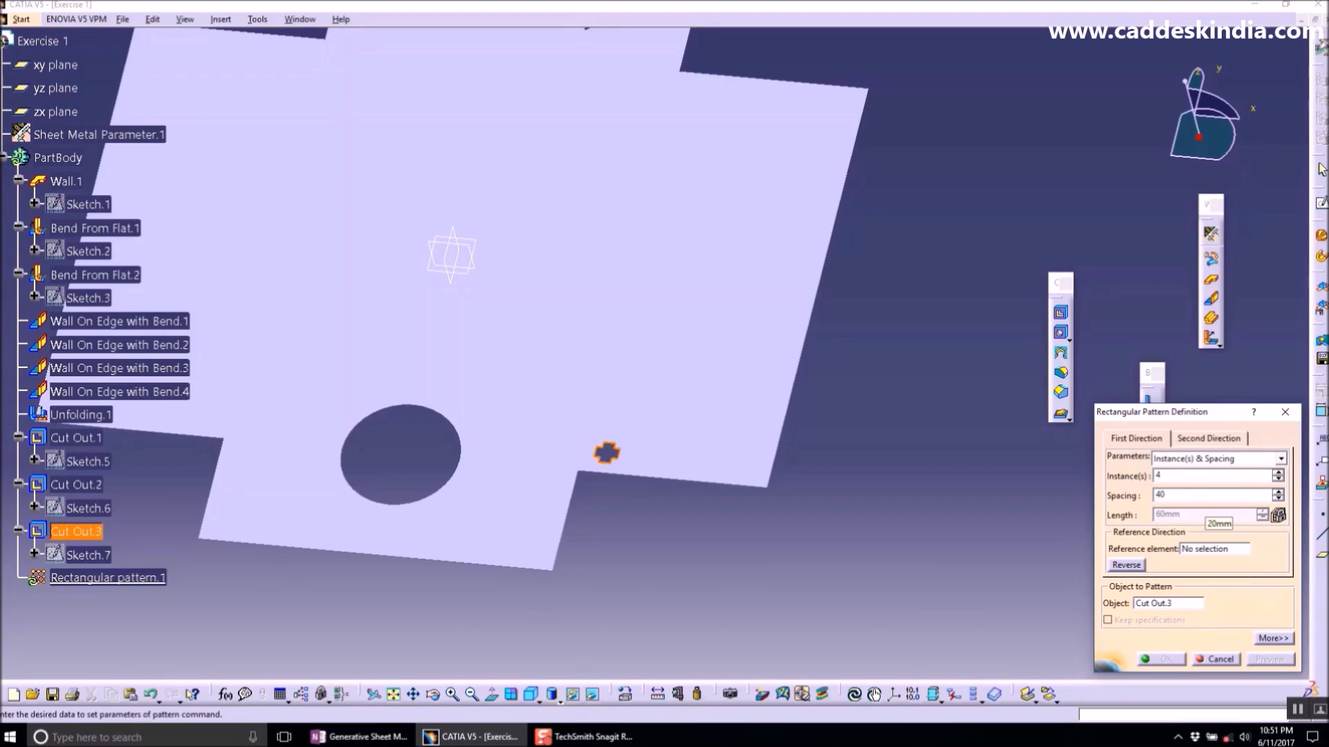
{"action": "type", "text": "40"}
{"action": "key", "text": "Return"}
{"action": "left_click", "coordinate": [1218, 550]}
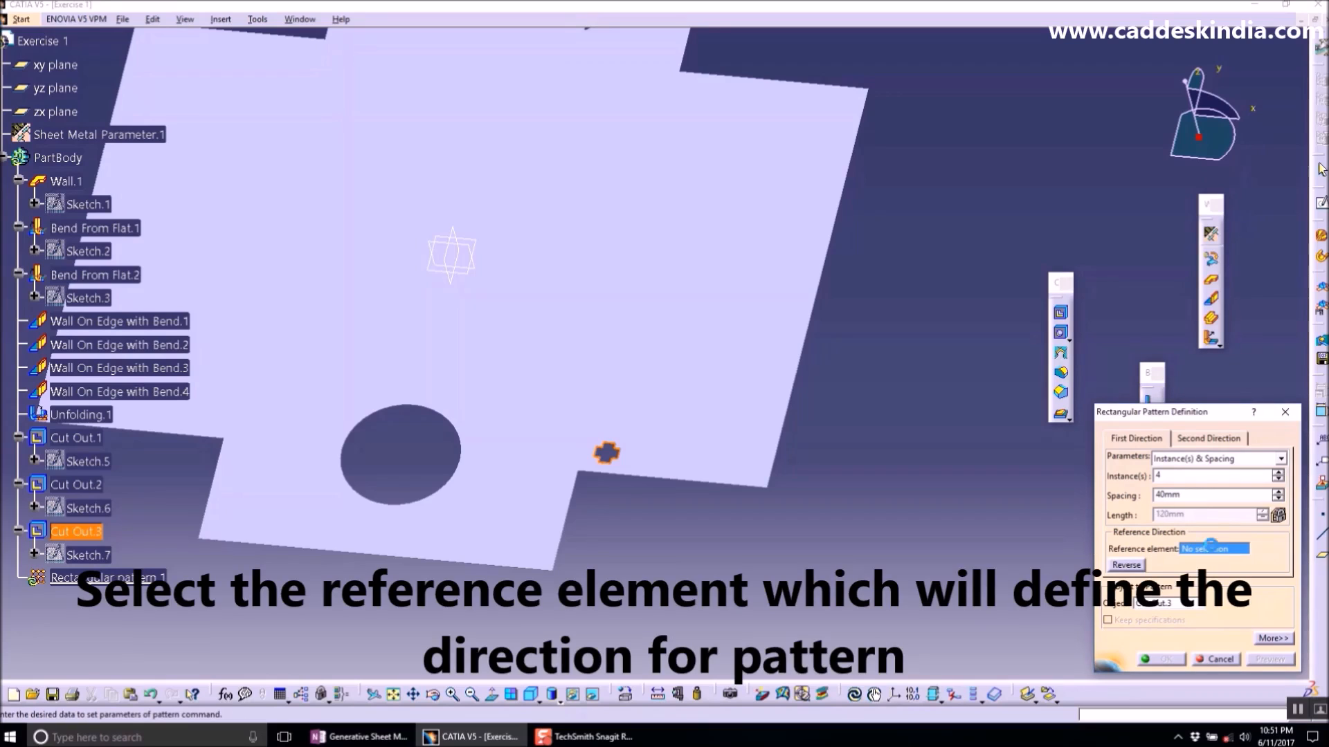
{"action": "left_click", "coordinate": [798, 357]}
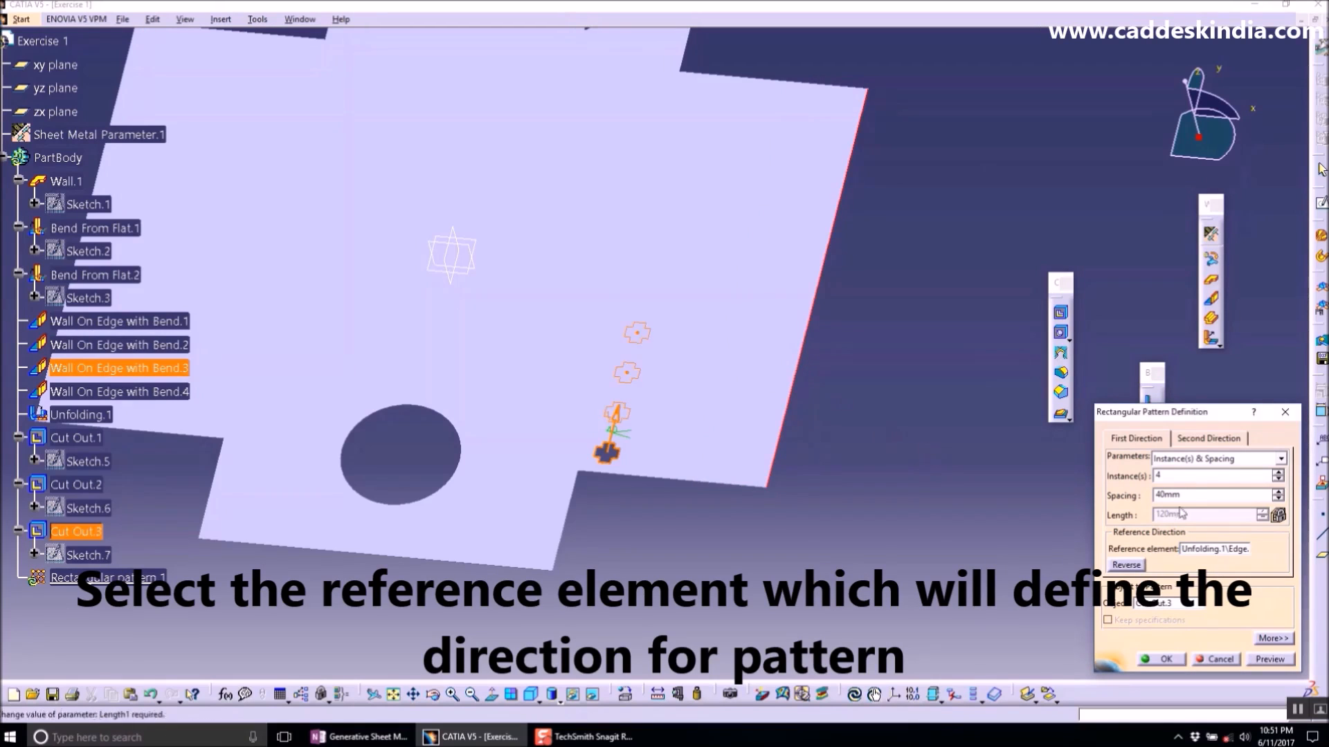
{"action": "type", "text": "80"}
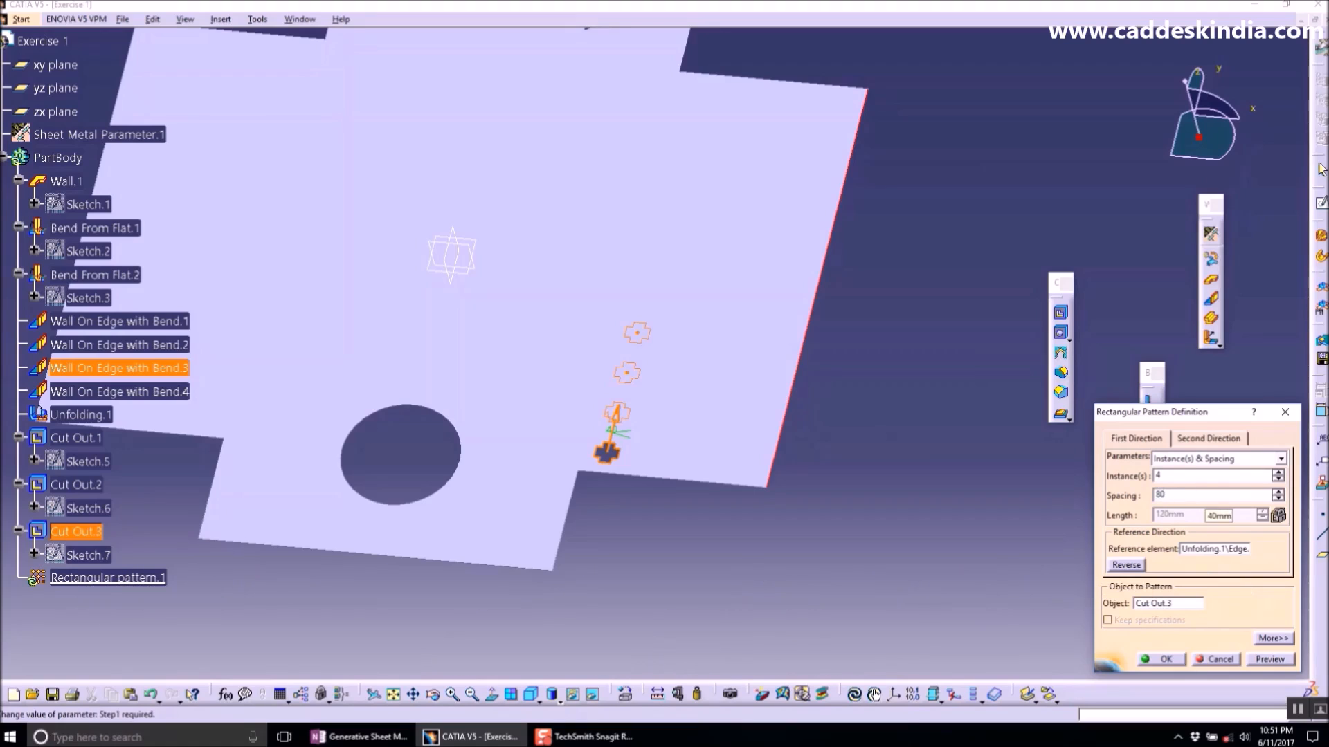
{"action": "key", "text": "Return"}
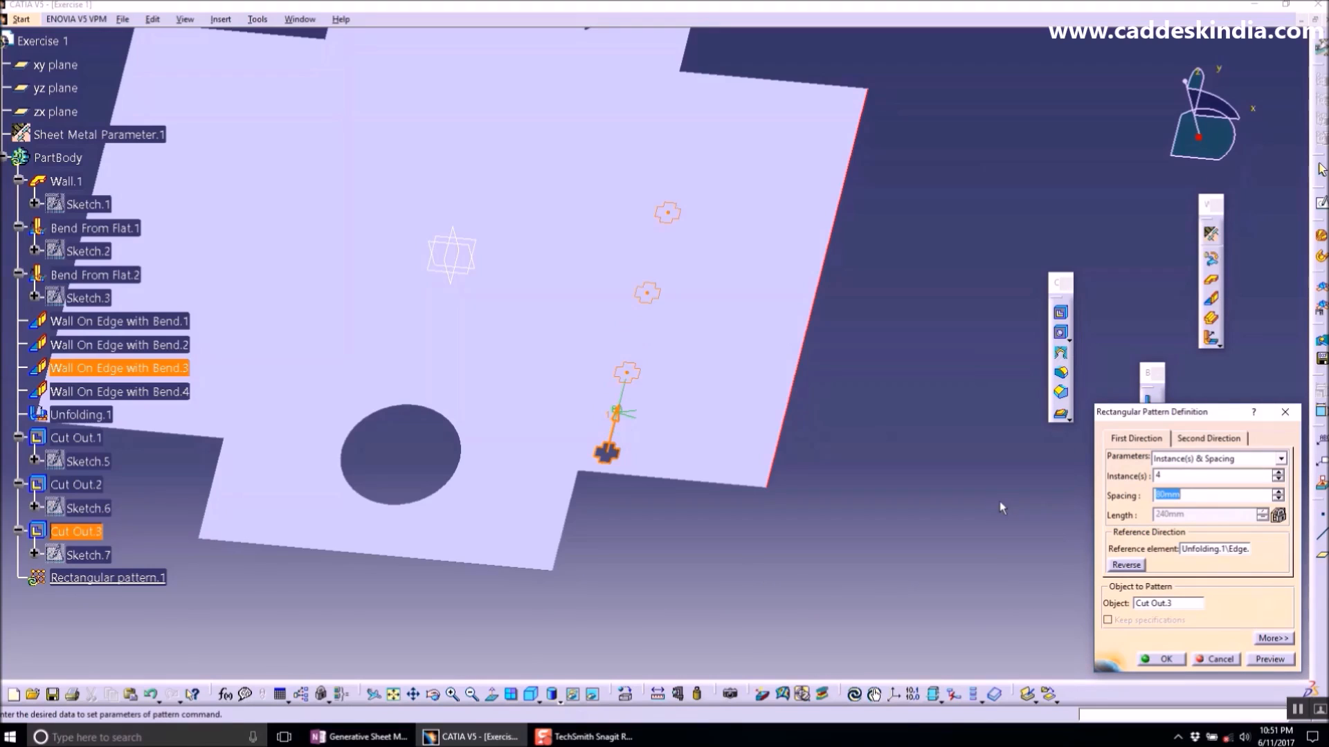
{"action": "left_click", "coordinate": [1261, 656]}
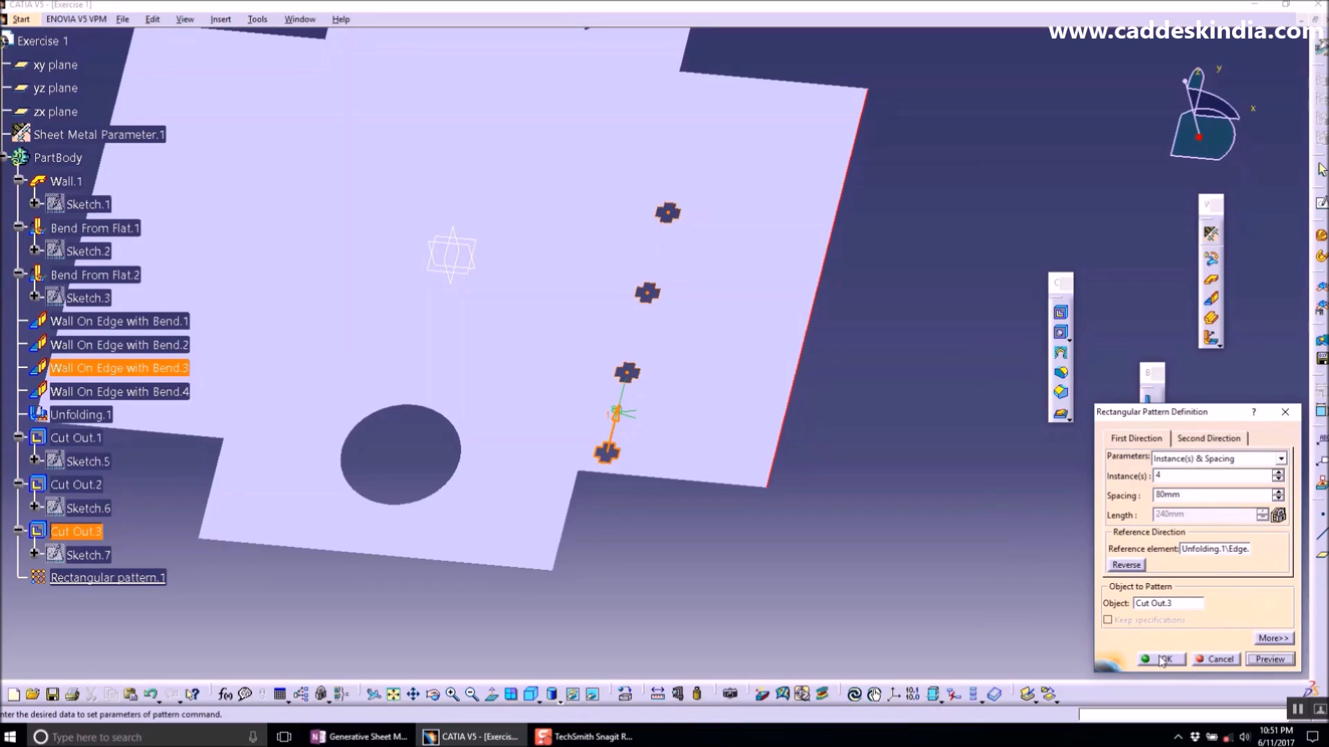
{"action": "left_click", "coordinate": [1162, 659]}
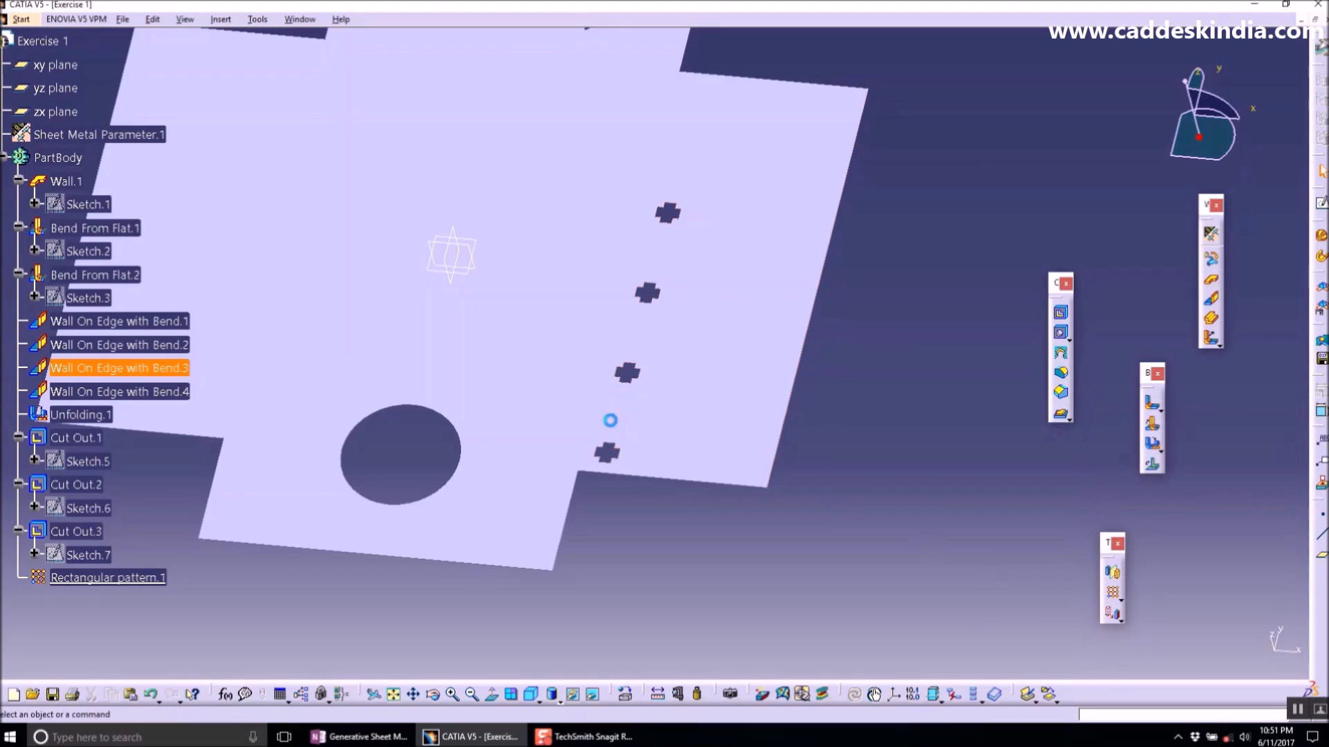
- Open a sketch on the plate's top face and draw a horizontal centred rectangle about 42 x 17 mm near the lower edge
{"action": "left_click", "coordinate": [1321, 202]}
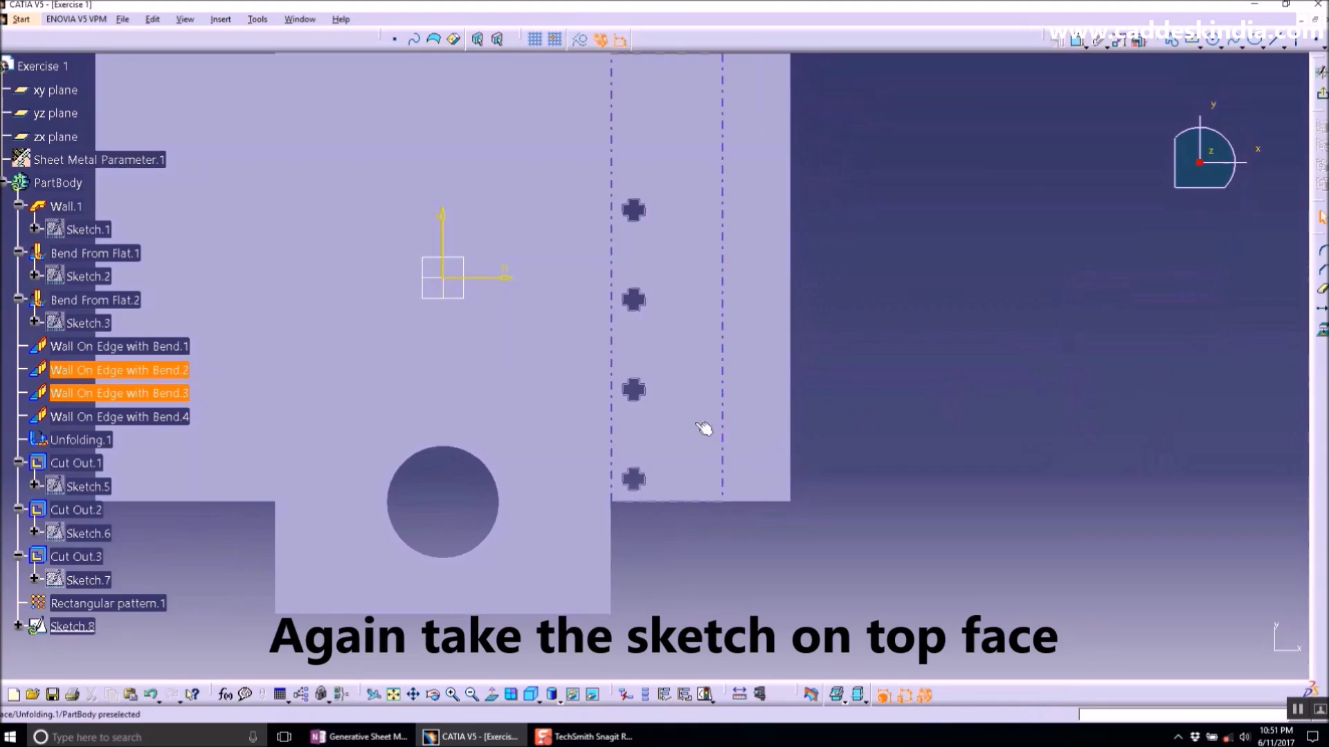
{"action": "middle_click_drag", "start_coordinate": [697, 423], "coordinate": [694, 346], "text": "ctrl"}
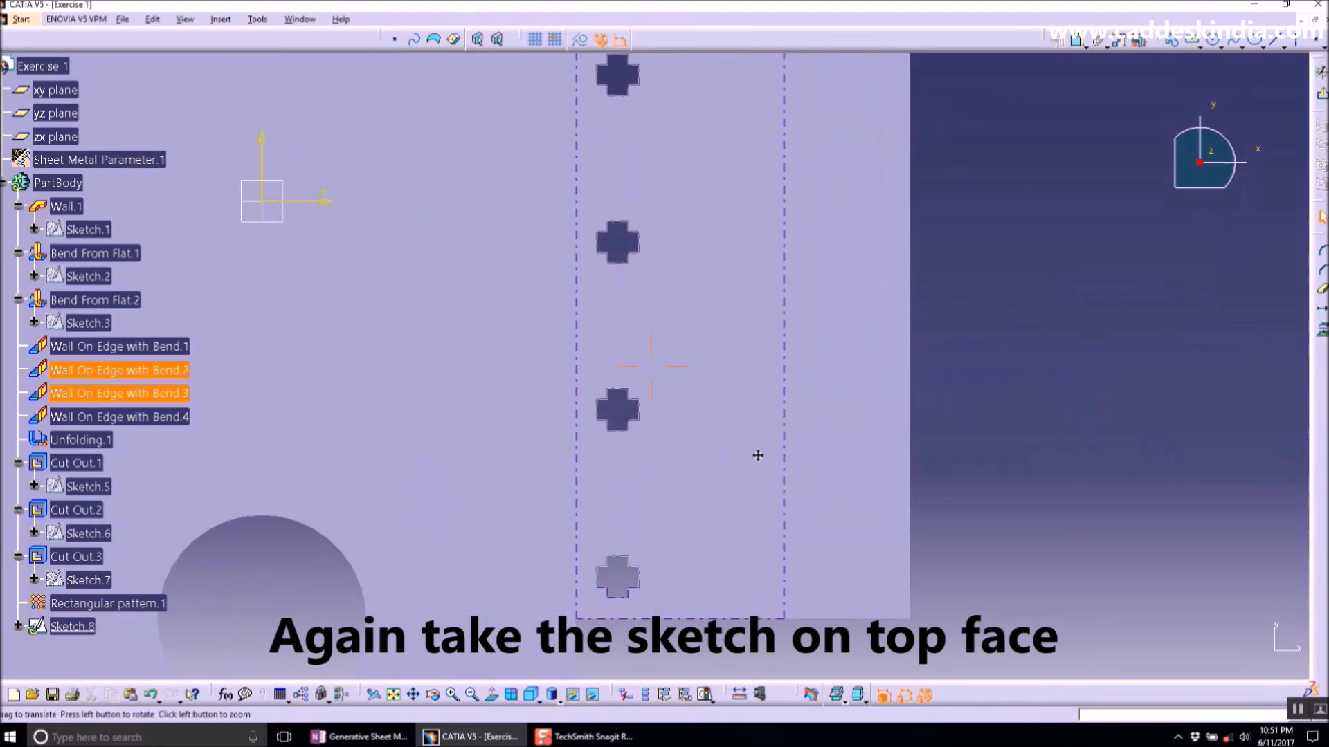
{"action": "middle_click_drag", "start_coordinate": [756, 455], "coordinate": [643, 429]}
{"action": "left_click", "coordinate": [1192, 40]}
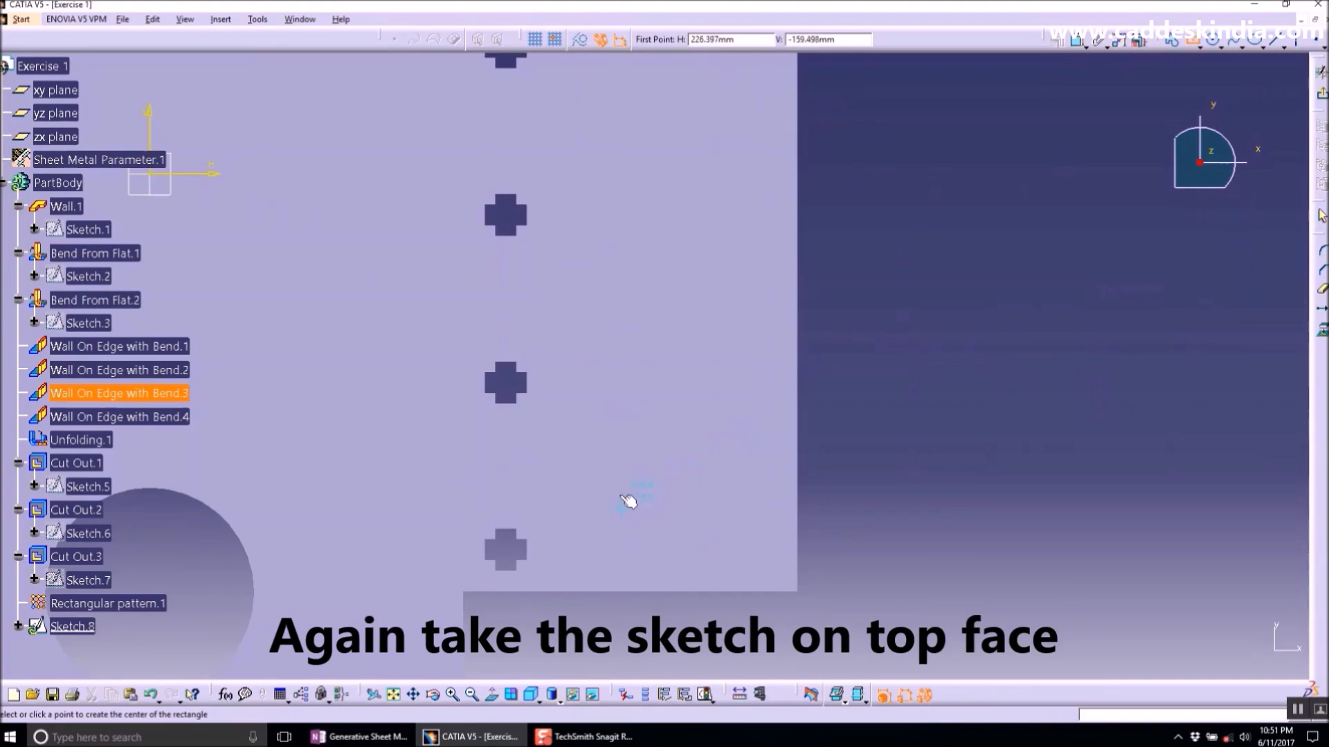
{"action": "left_click", "coordinate": [637, 468]}
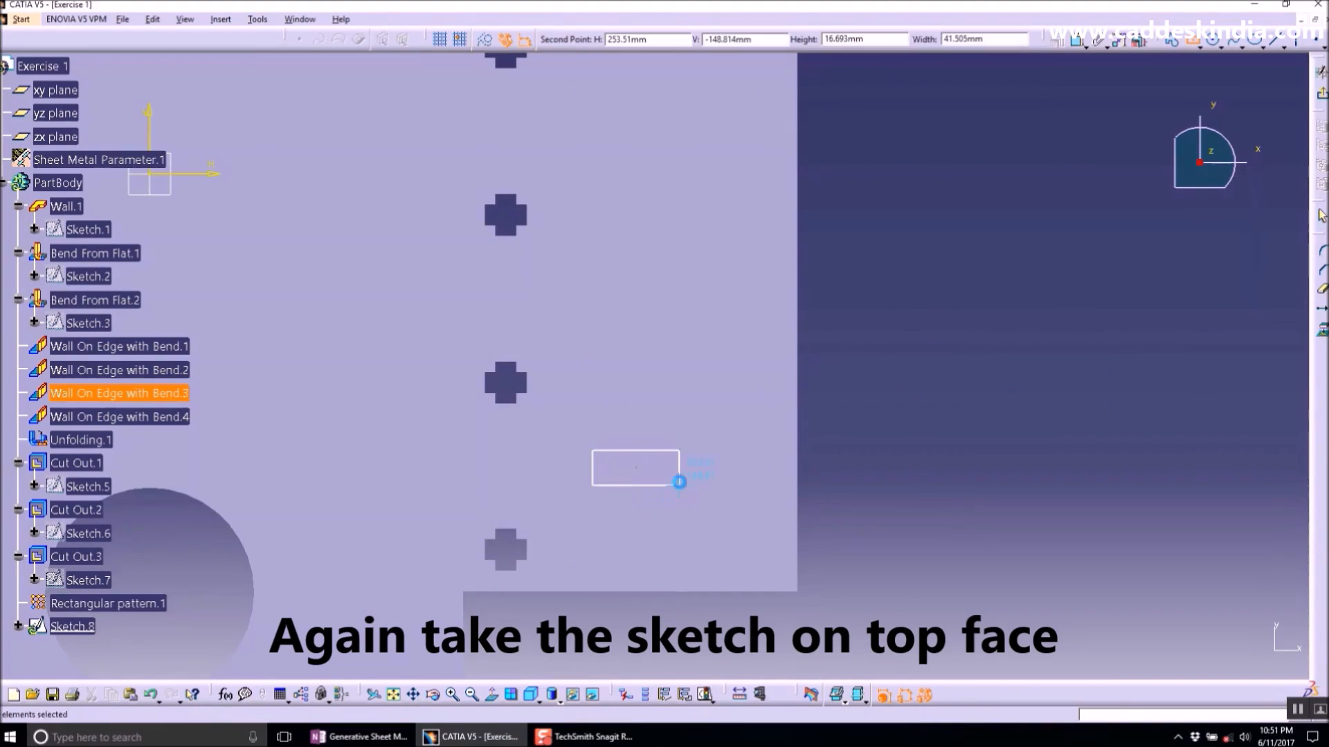
{"action": "left_click", "coordinate": [679, 483]}
- Dimension the rectangle's height and set it to 10 mm
{"action": "left_click", "coordinate": [1077, 41]}
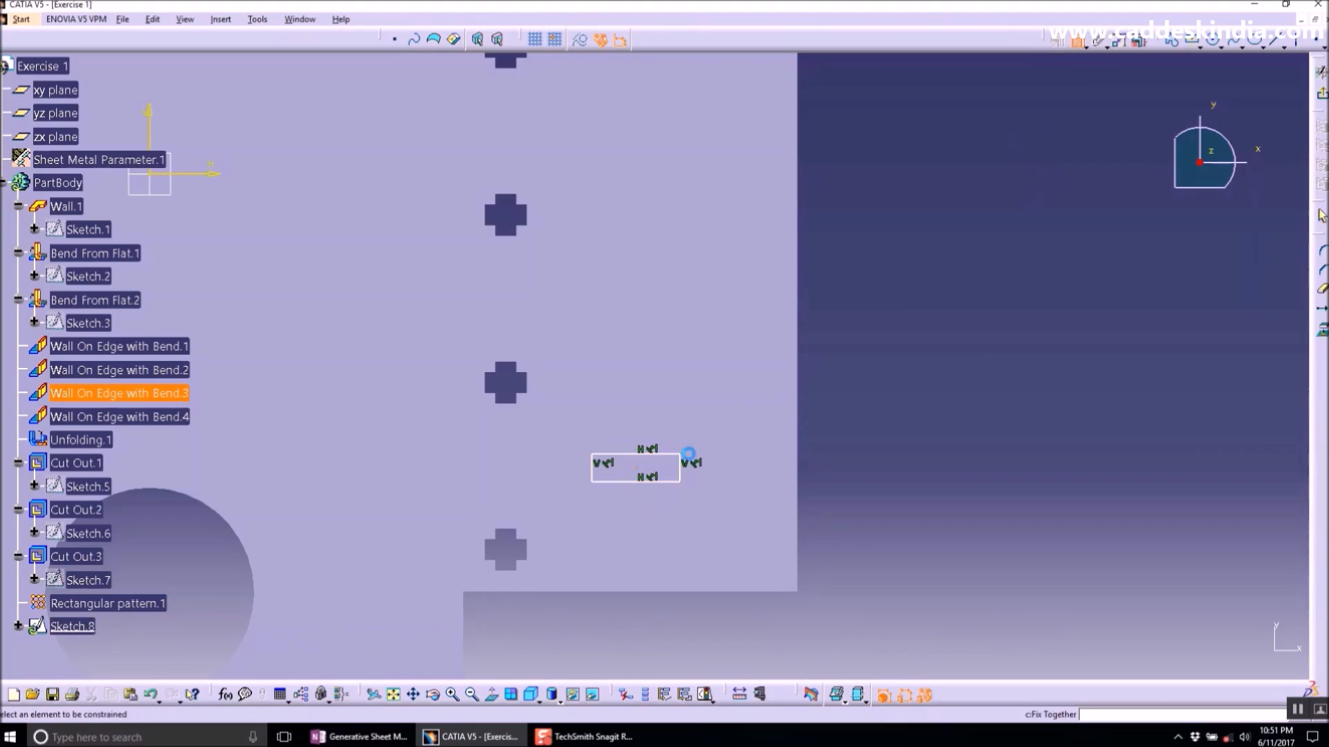
{"action": "left_click", "coordinate": [690, 468]}
{"action": "double_click", "coordinate": [884, 447]}
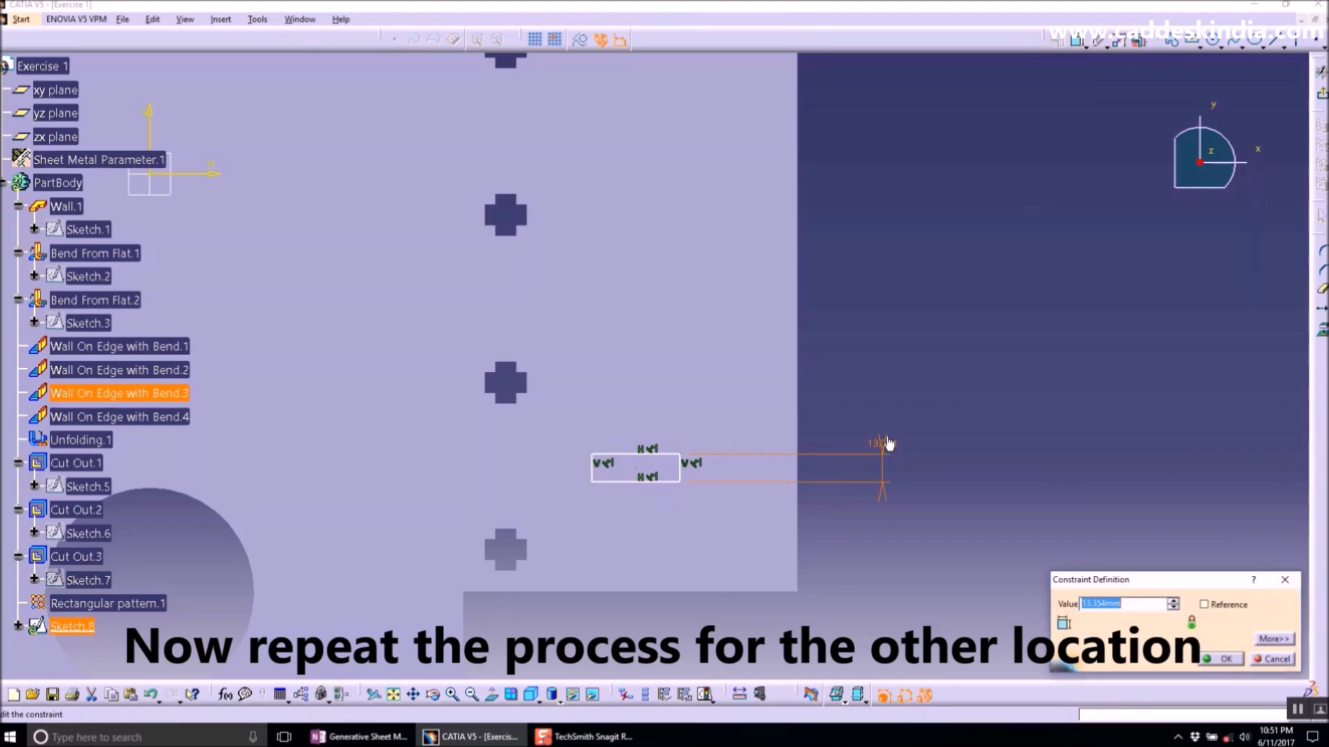
{"action": "type", "text": "10"}
{"action": "key", "text": "Return"}
- Dimension the rectangle's width and apply the new value
{"action": "left_click", "coordinate": [1076, 42]}
{"action": "left_click", "coordinate": [624, 484]}
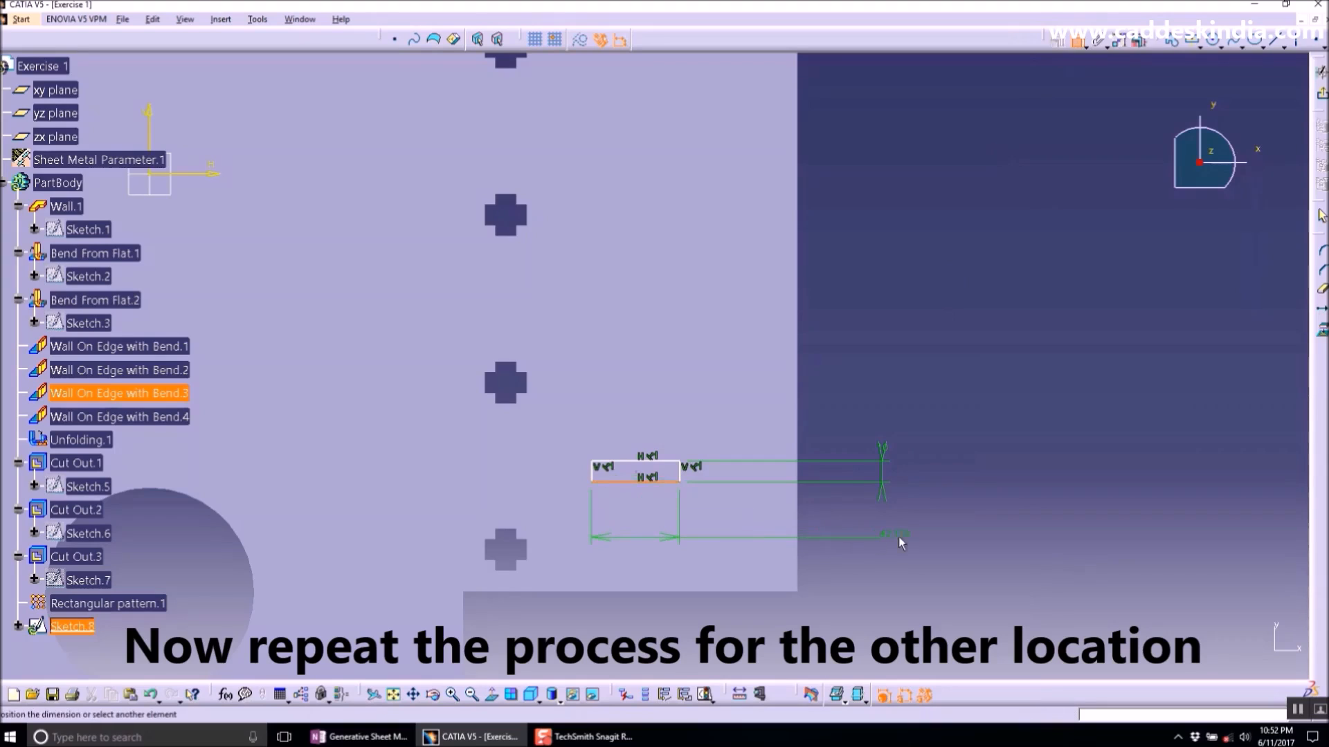
{"action": "double_click", "coordinate": [899, 538]}
{"action": "key", "text": "Return"}
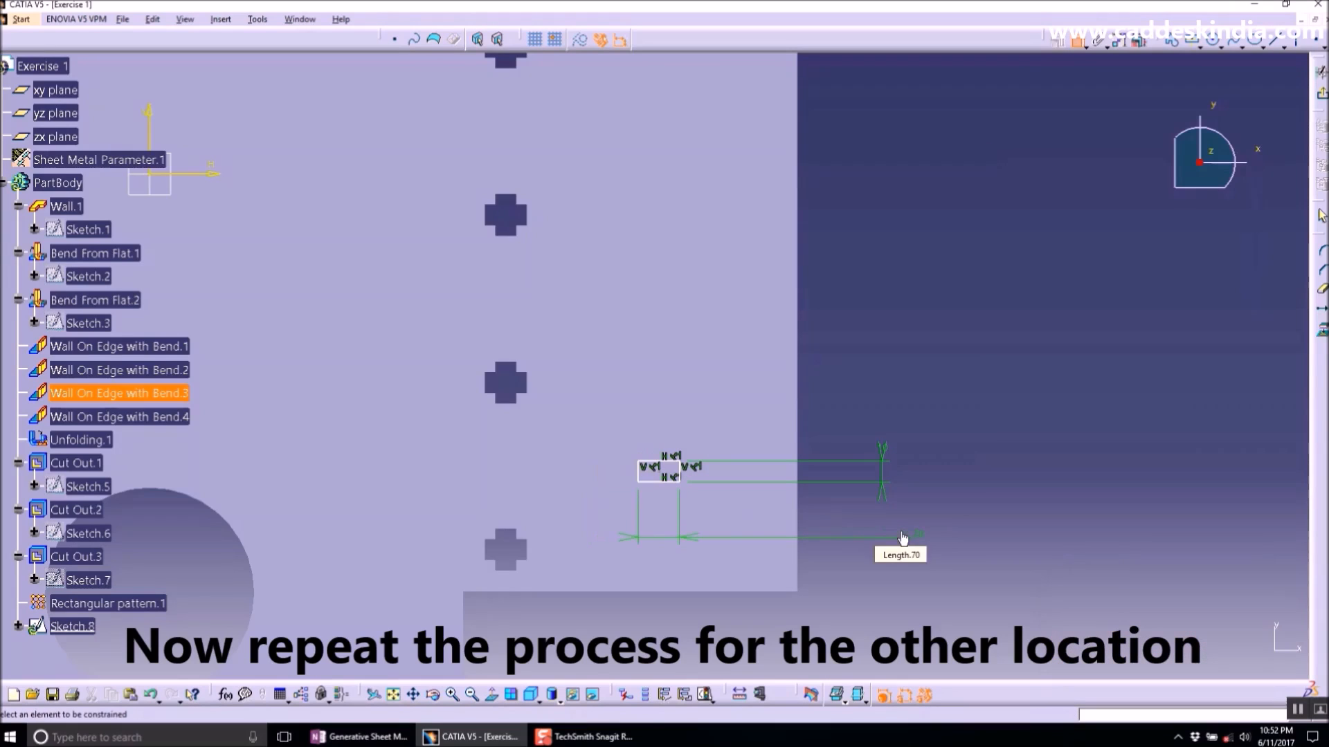
- Dimension the rectangle's horizontal distance from the vertical reference edge and set it to 20 mm
{"action": "left_click", "coordinate": [658, 463]}
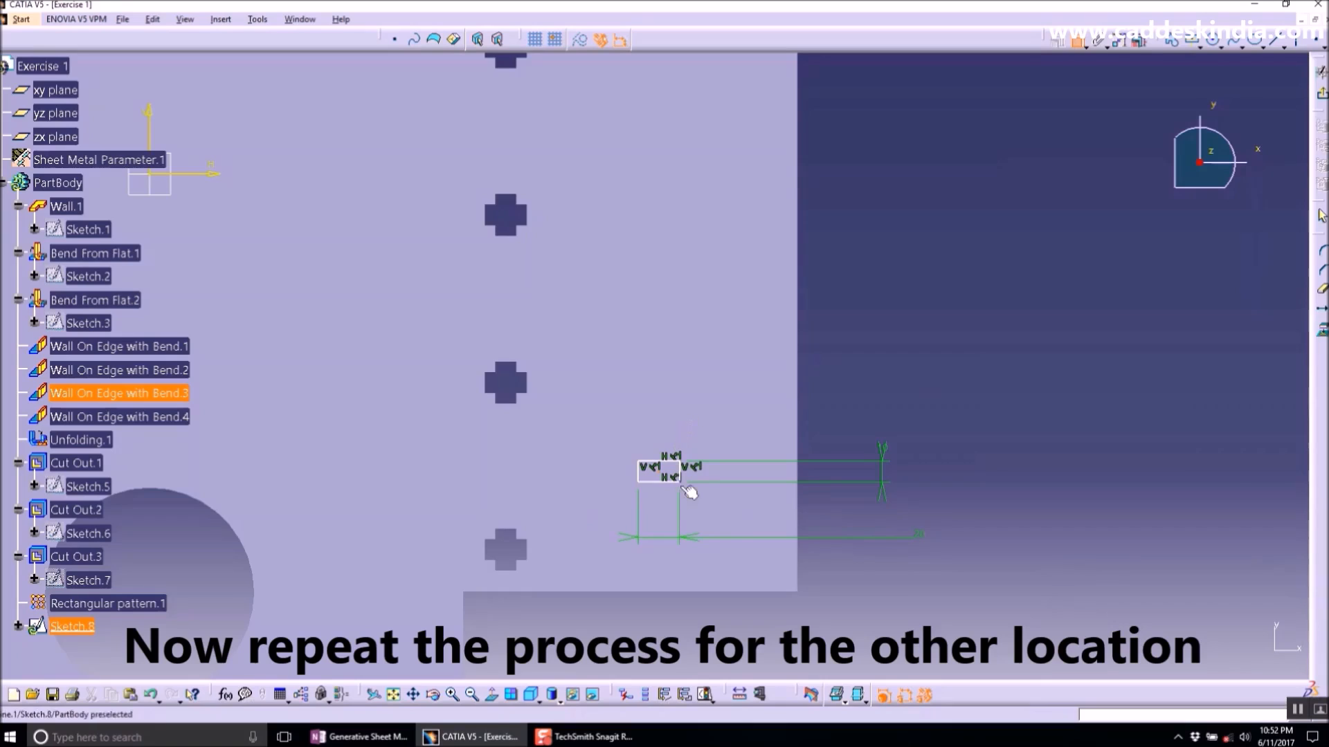
{"action": "left_click", "coordinate": [671, 576]}
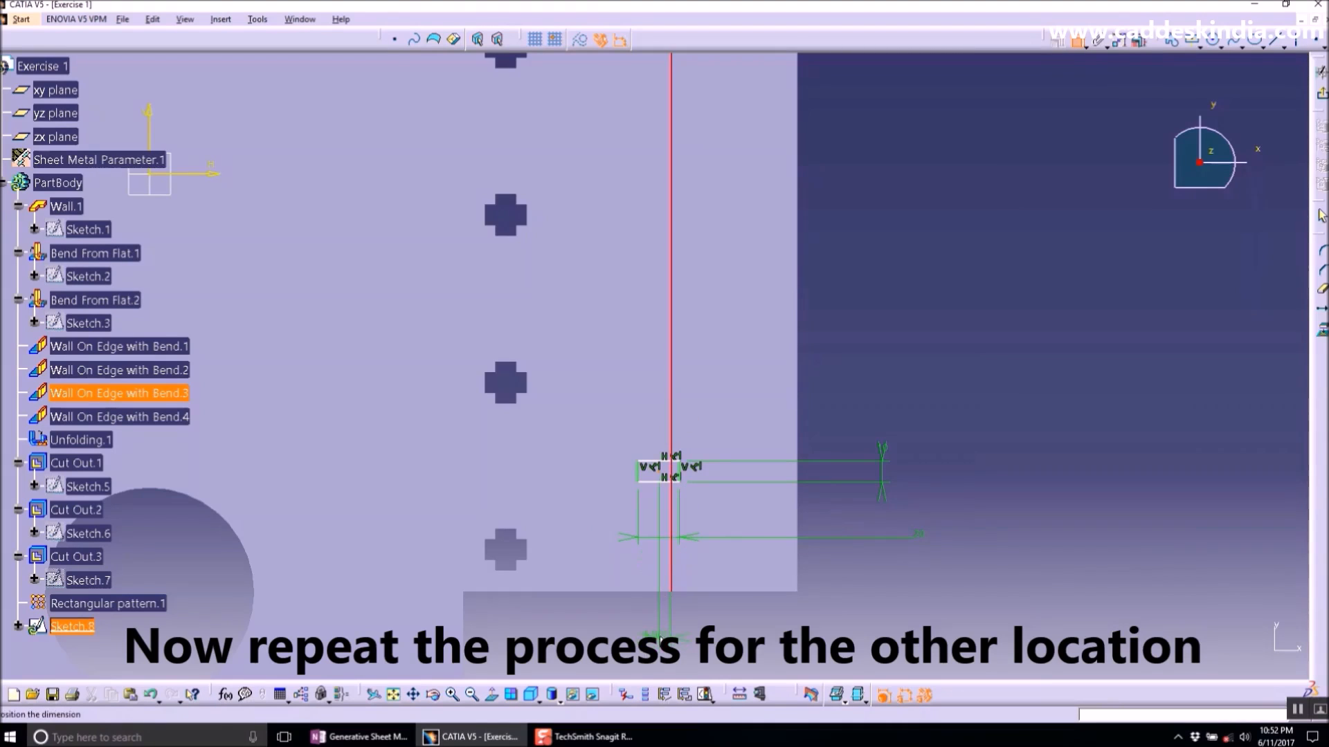
{"action": "left_click", "coordinate": [659, 637]}
{"action": "double_click", "coordinate": [659, 640]}
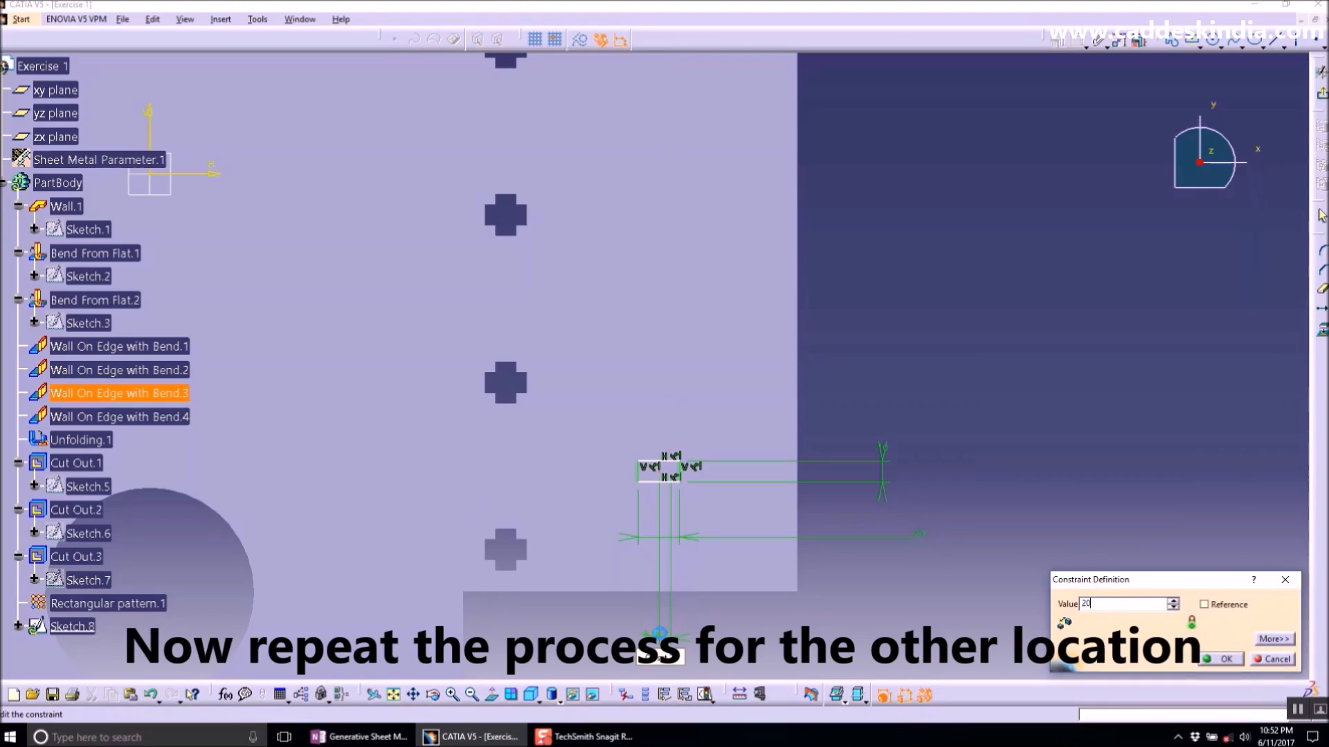
{"action": "key", "text": "Return"}
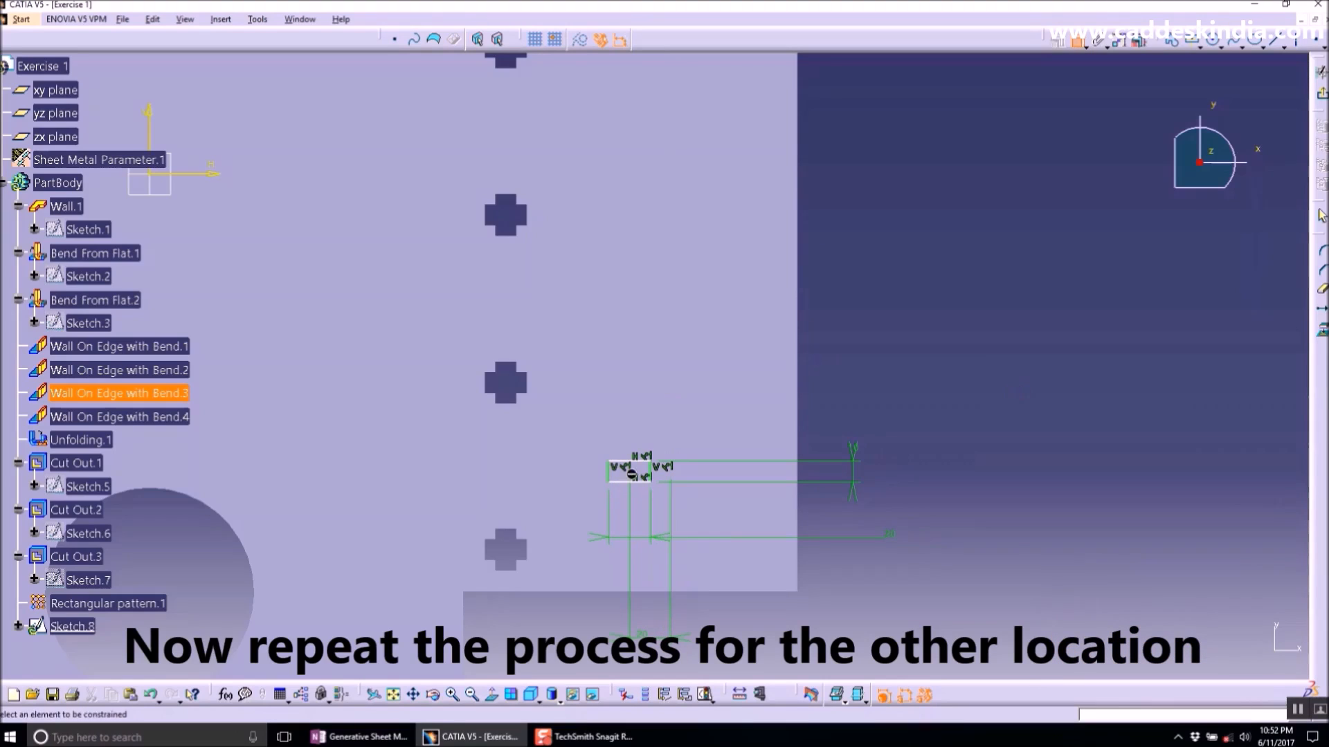
- Dimension the rectangle's distance from the plate's lower edge and set it to 60 mm
{"action": "left_click", "coordinate": [637, 481]}
{"action": "left_click", "coordinate": [723, 594]}
{"action": "double_click", "coordinate": [972, 531]}
{"action": "type", "text": "60"}
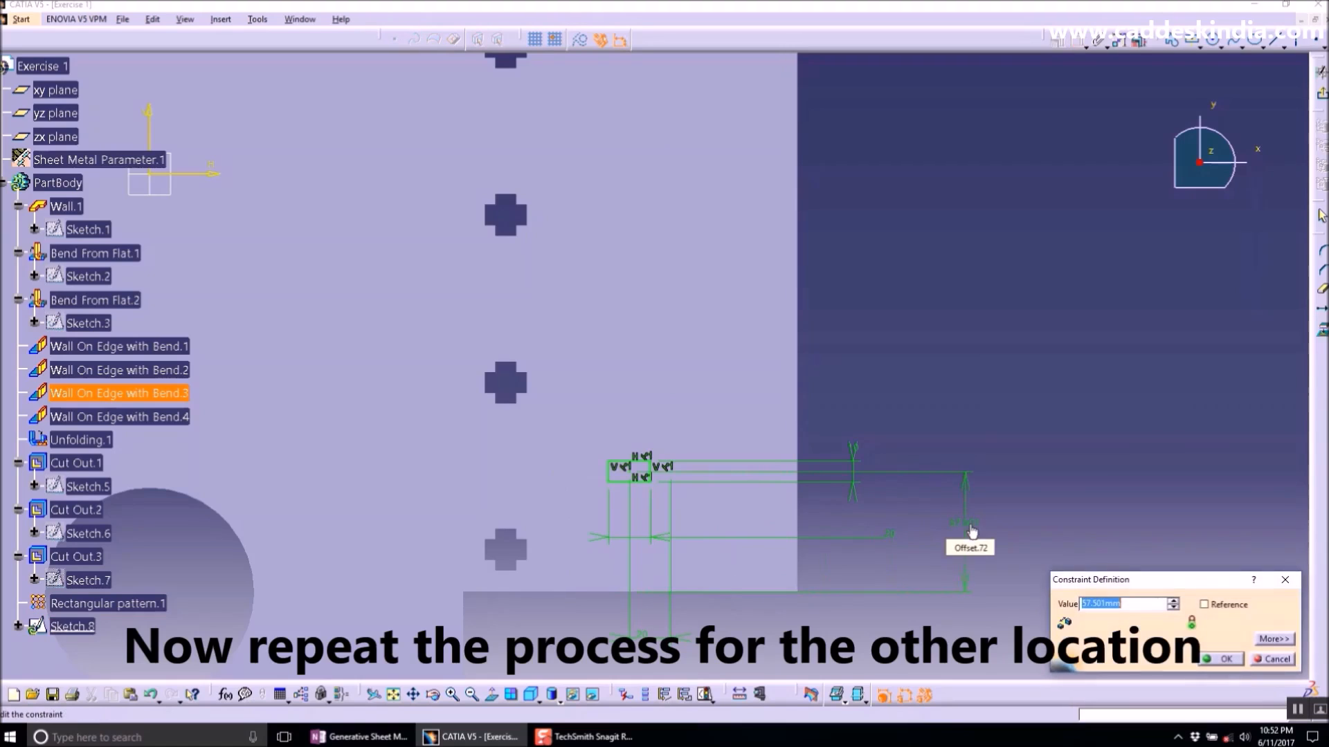
{"action": "key", "text": "Return"}
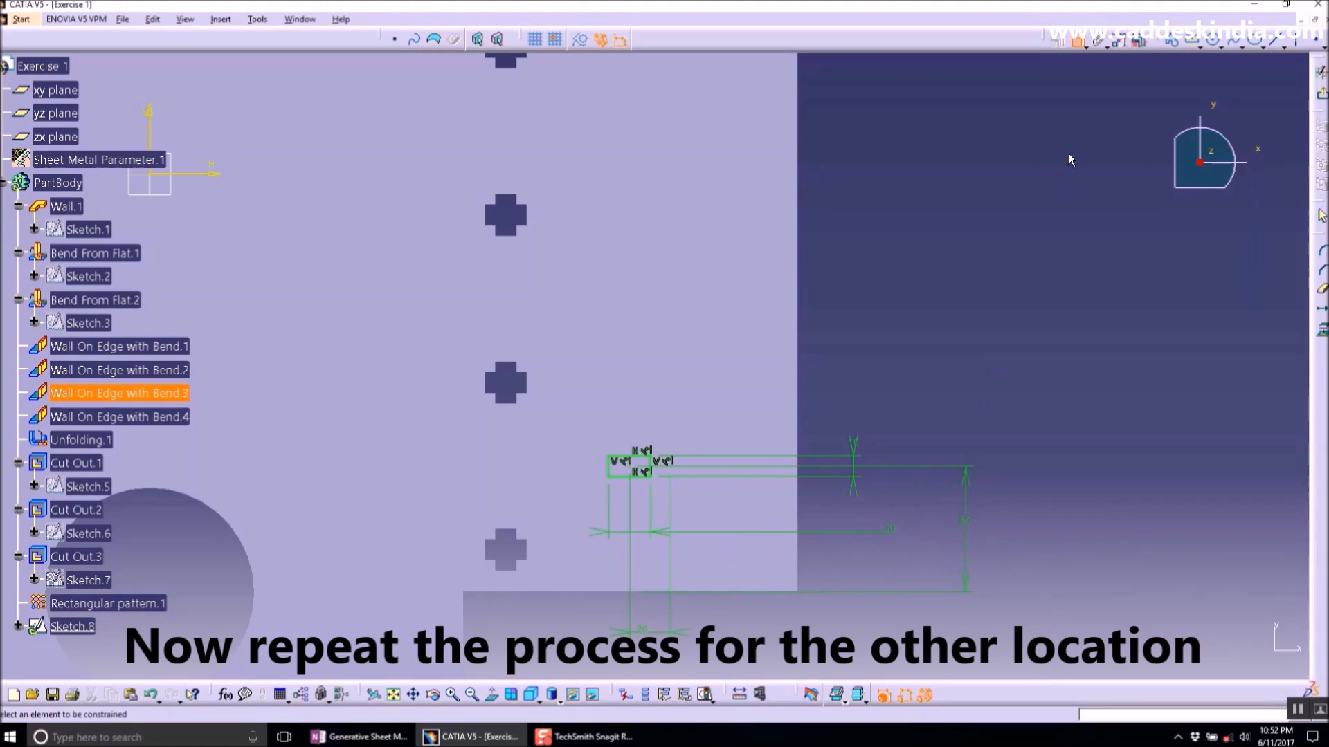
- Draw a second, vertical centred rectangle about 11 x 34 mm at the first rectangle's centre
{"action": "left_click", "coordinate": [1191, 41]}
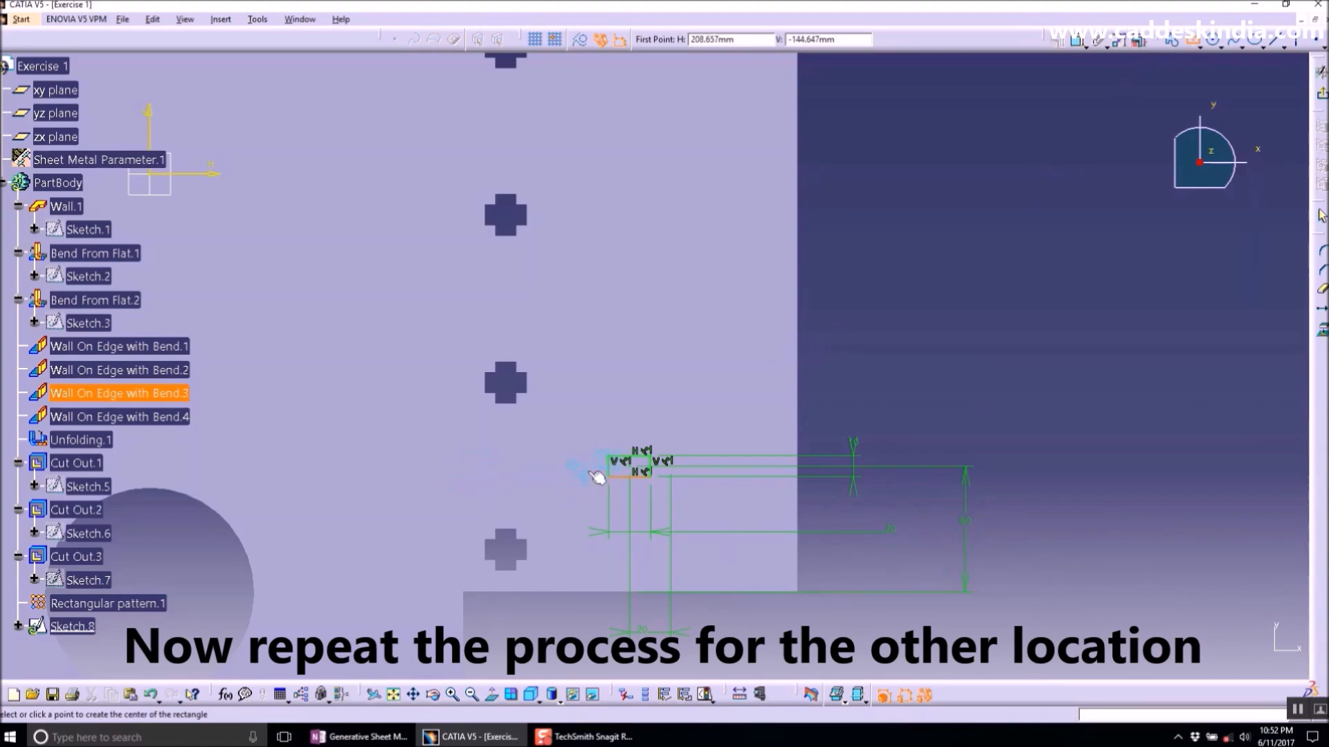
{"action": "left_click", "coordinate": [630, 466]}
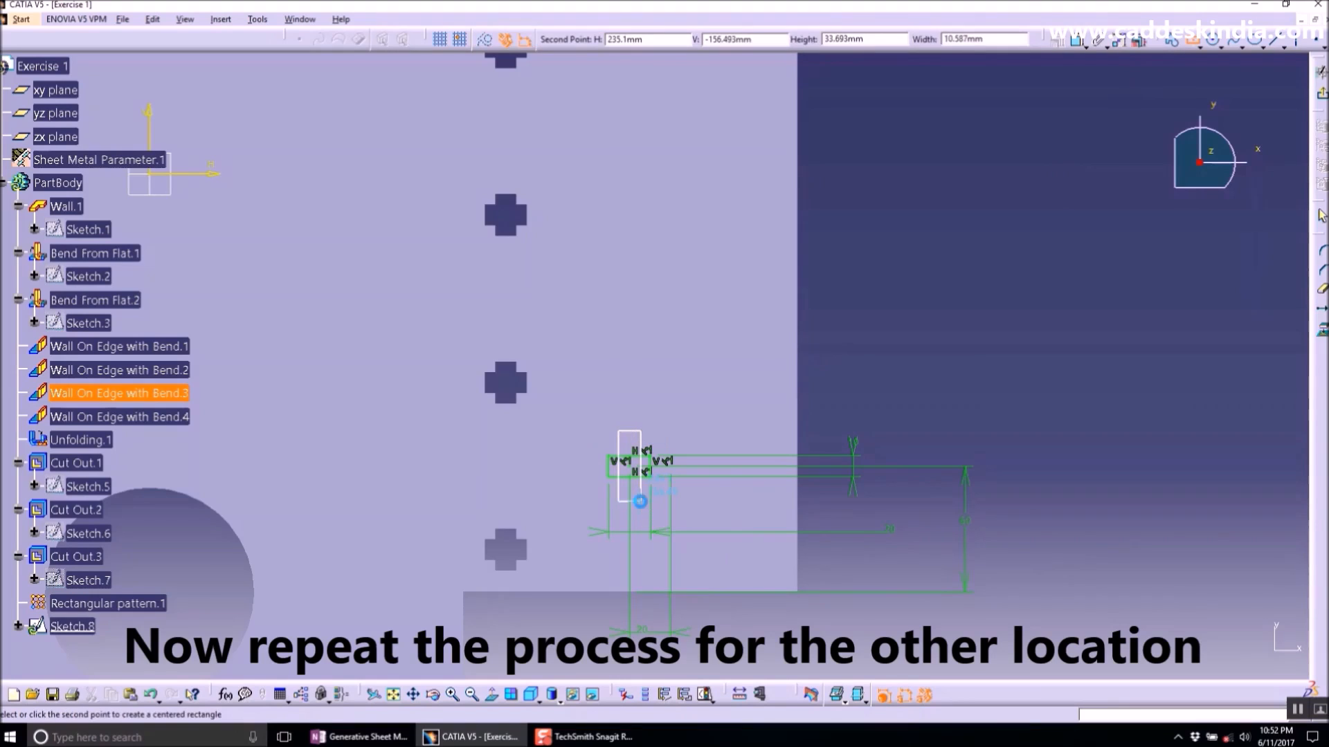
{"action": "left_click", "coordinate": [640, 502]}
- Dimension the second rectangle's width as 10 mm
{"action": "left_click", "coordinate": [1076, 40]}
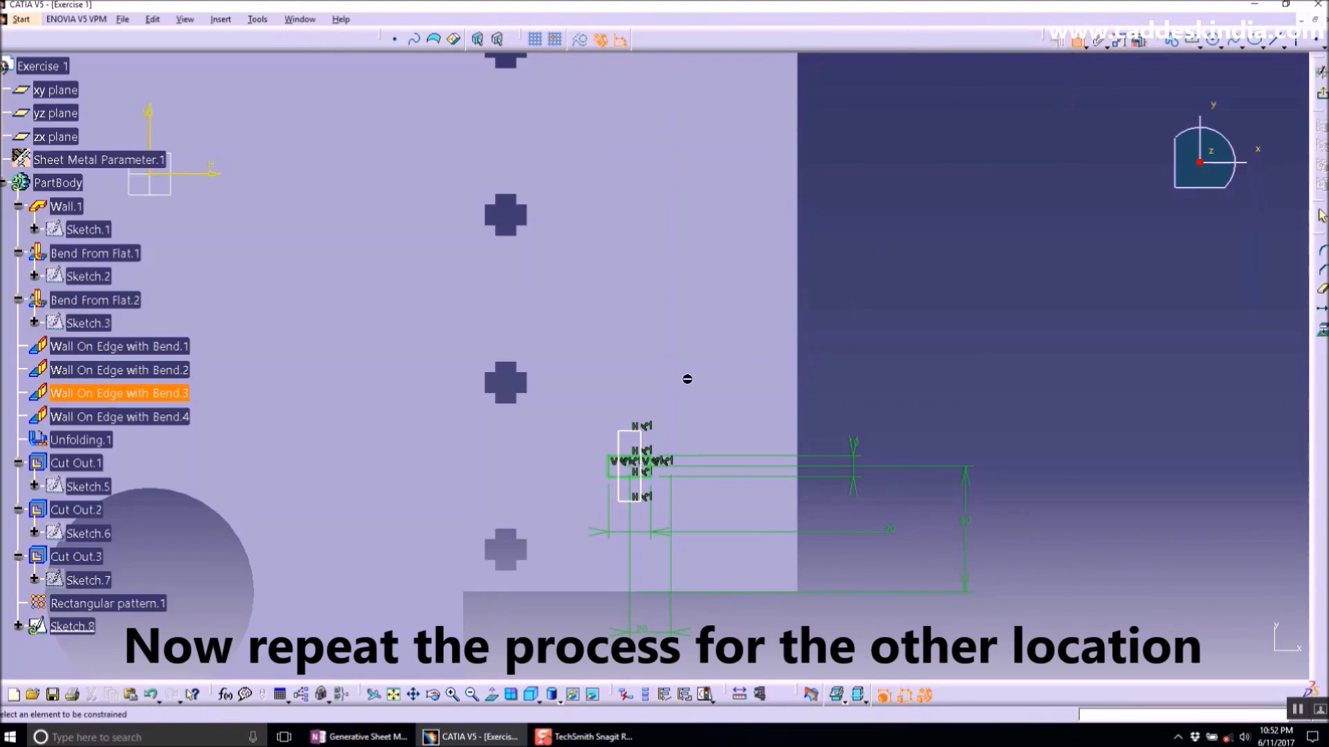
{"action": "left_click", "coordinate": [629, 431]}
{"action": "left_click", "coordinate": [934, 347]}
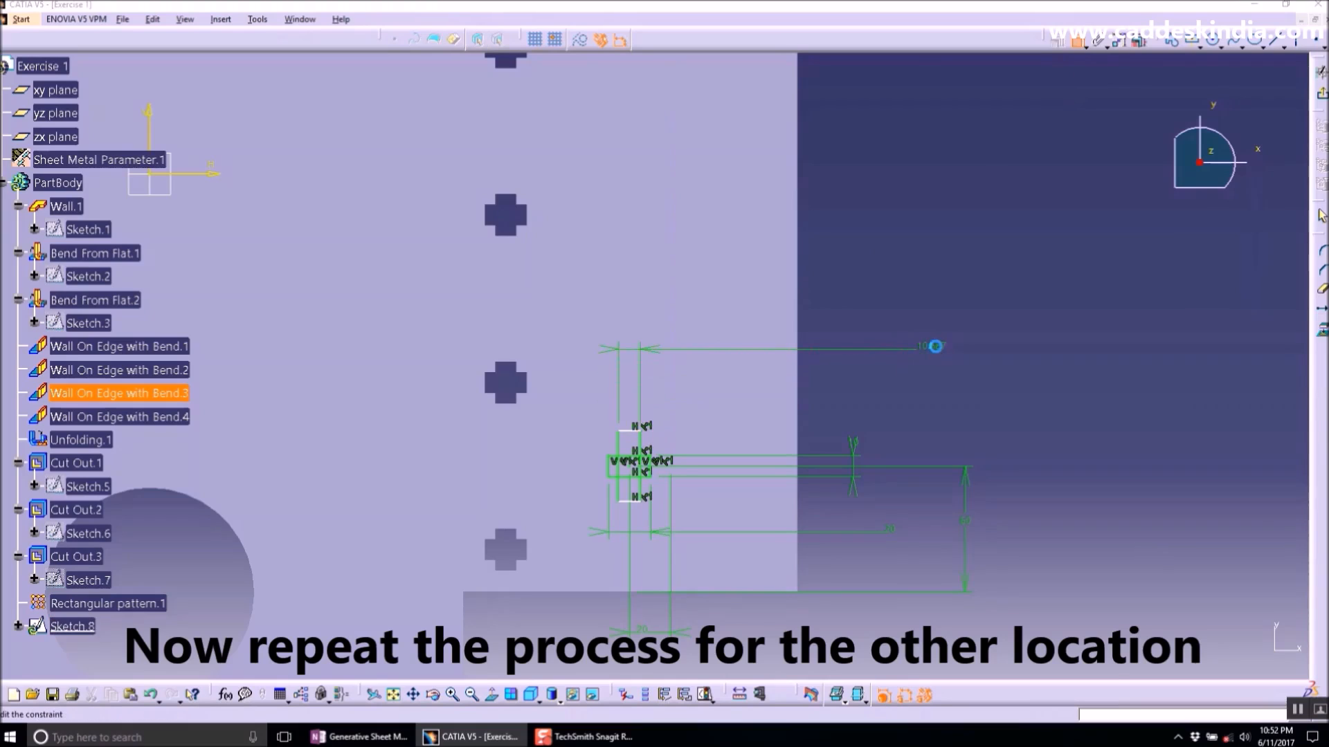
{"action": "double_click", "coordinate": [933, 347]}
{"action": "key", "text": "Return"}
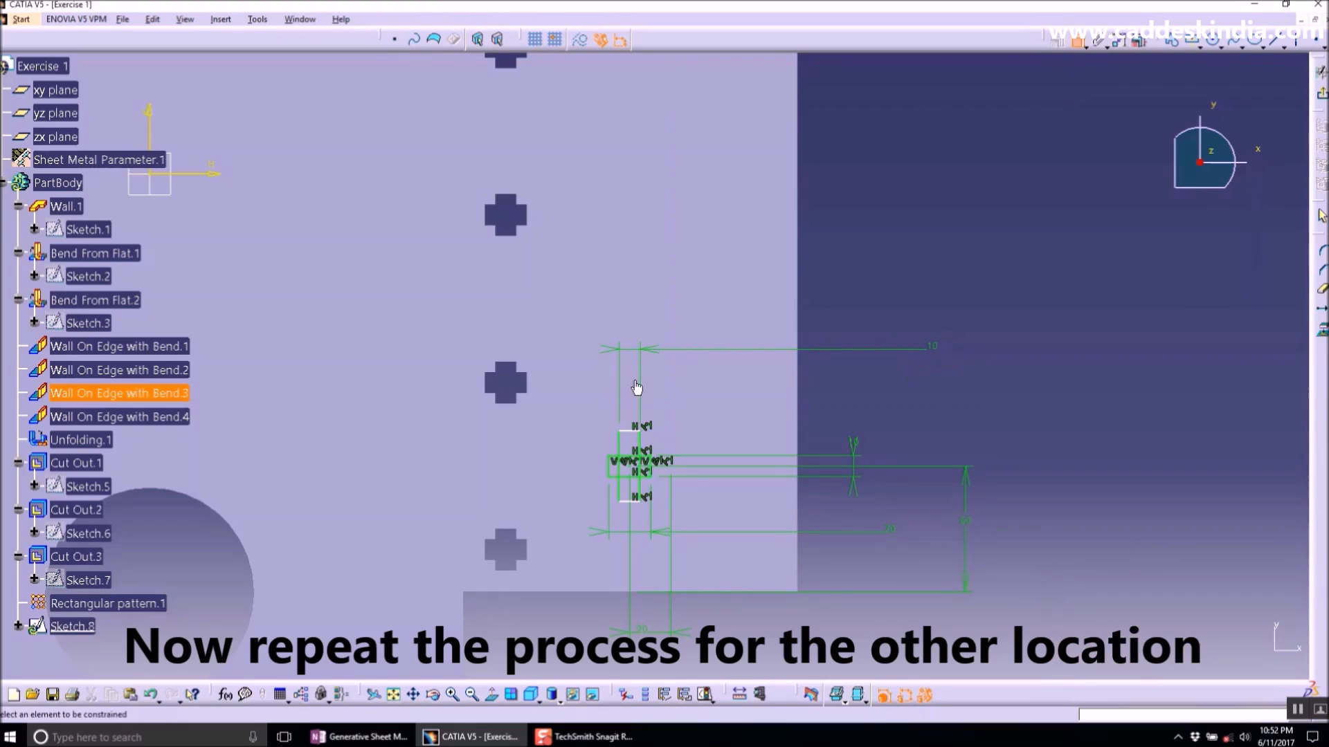
- Dimension the second rectangle's height and set it to 20 mm
{"action": "left_click", "coordinate": [638, 446]}
{"action": "left_click", "coordinate": [965, 430]}
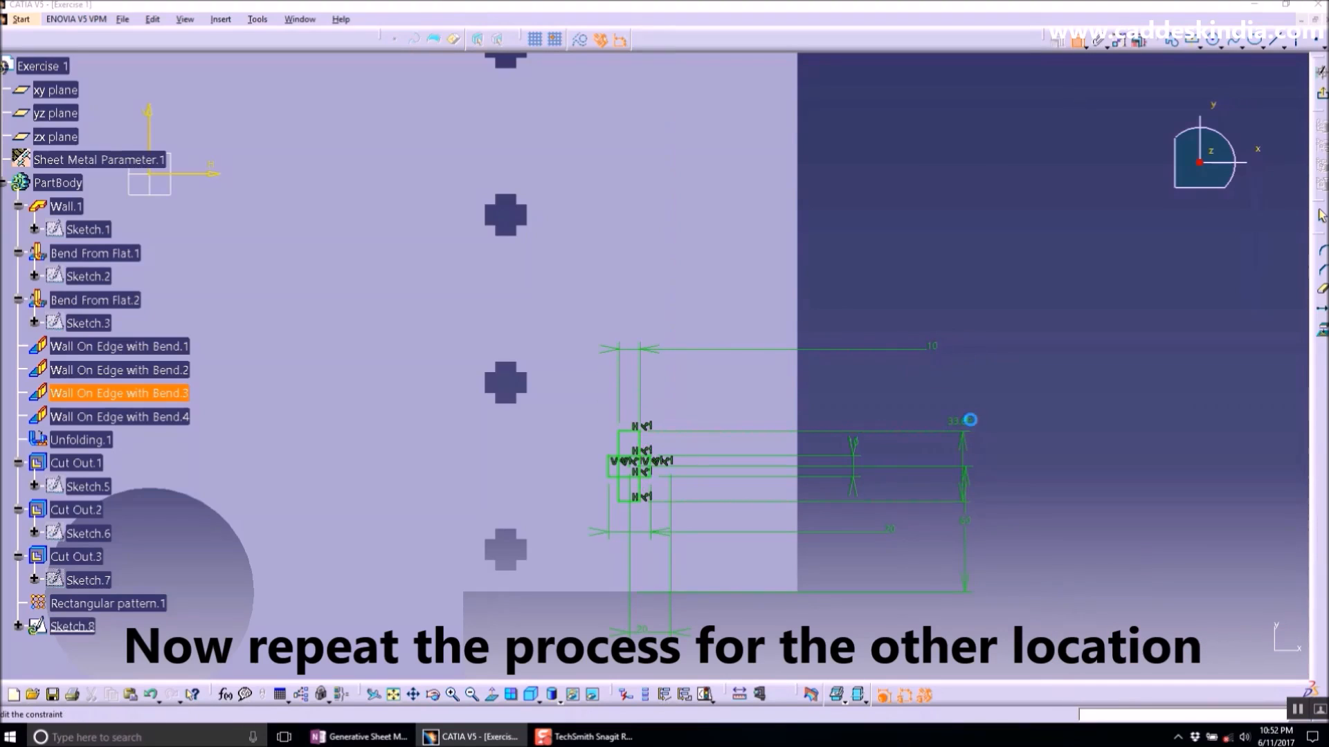
{"action": "double_click", "coordinate": [970, 426]}
{"action": "type", "text": "20"}
{"action": "key", "text": "Return"}
- Quick-trim the overlapping inner lines of the two rectangles to leave a single cross-shaped outline
{"action": "left_click", "coordinate": [1322, 291]}
{"action": "middle_click_drag", "start_coordinate": [681, 497], "coordinate": [649, 398]}
{"action": "middle_click_drag", "start_coordinate": [627, 568], "coordinate": [754, 321]}
{"action": "left_click", "coordinate": [765, 350]}
{"action": "left_click", "coordinate": [703, 401]}
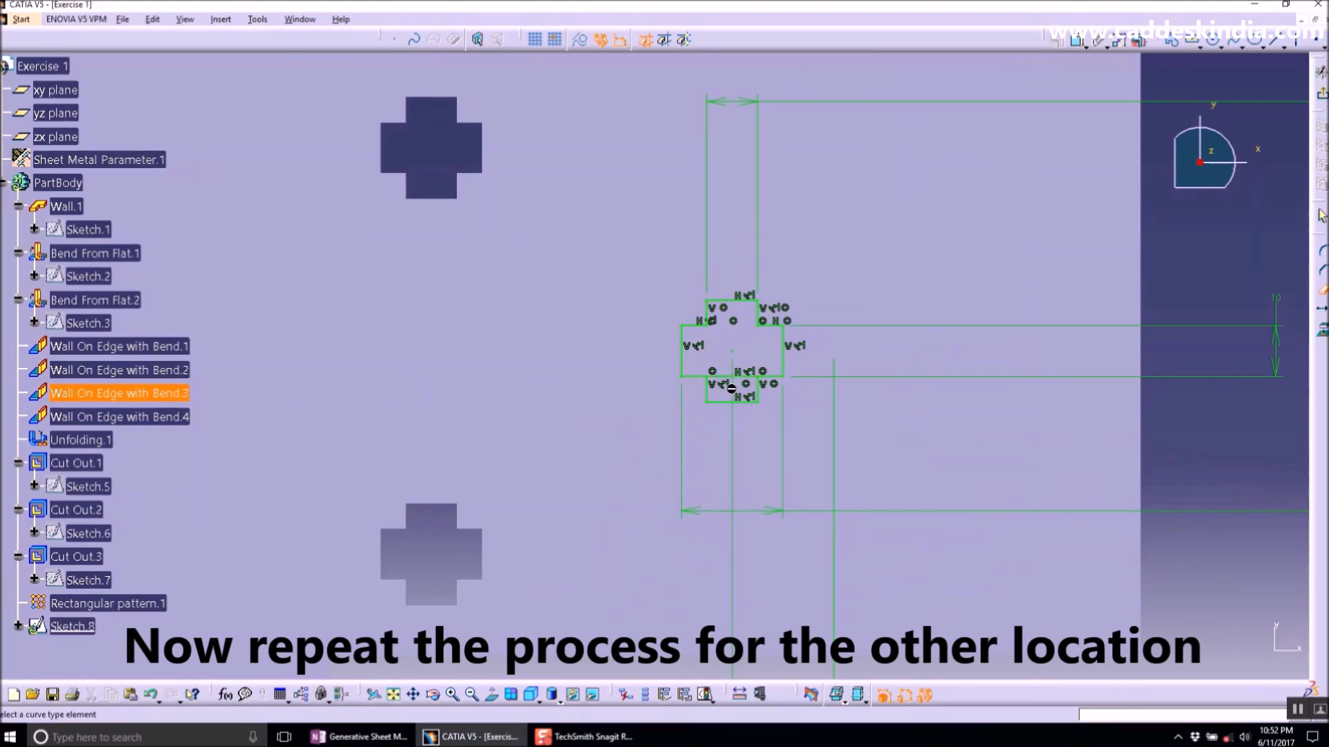
{"action": "left_click", "coordinate": [732, 377]}
{"action": "left_click", "coordinate": [677, 396]}
- Exit the sketcher and create a cut out from the cross-shaped sketch
{"action": "middle_click_drag", "start_coordinate": [1138, 273], "coordinate": [1251, 226]}
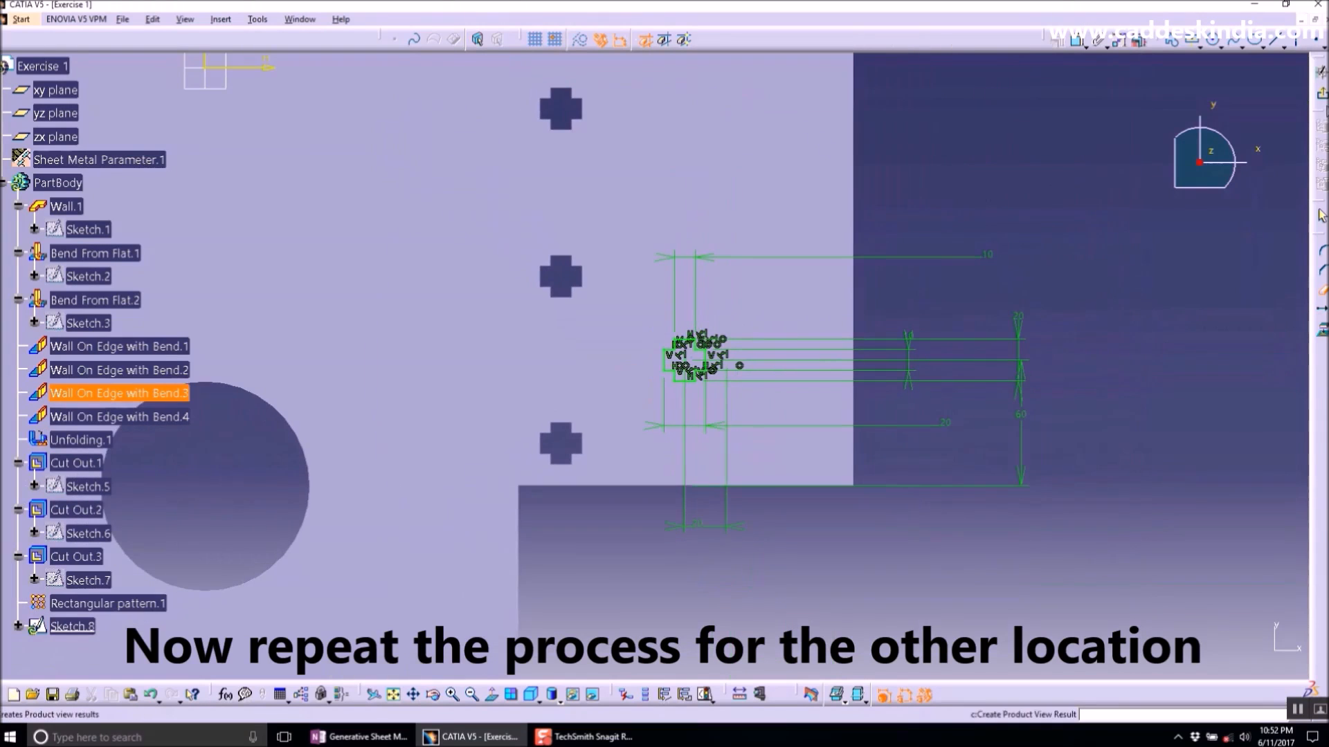
{"action": "left_click", "coordinate": [1323, 94]}
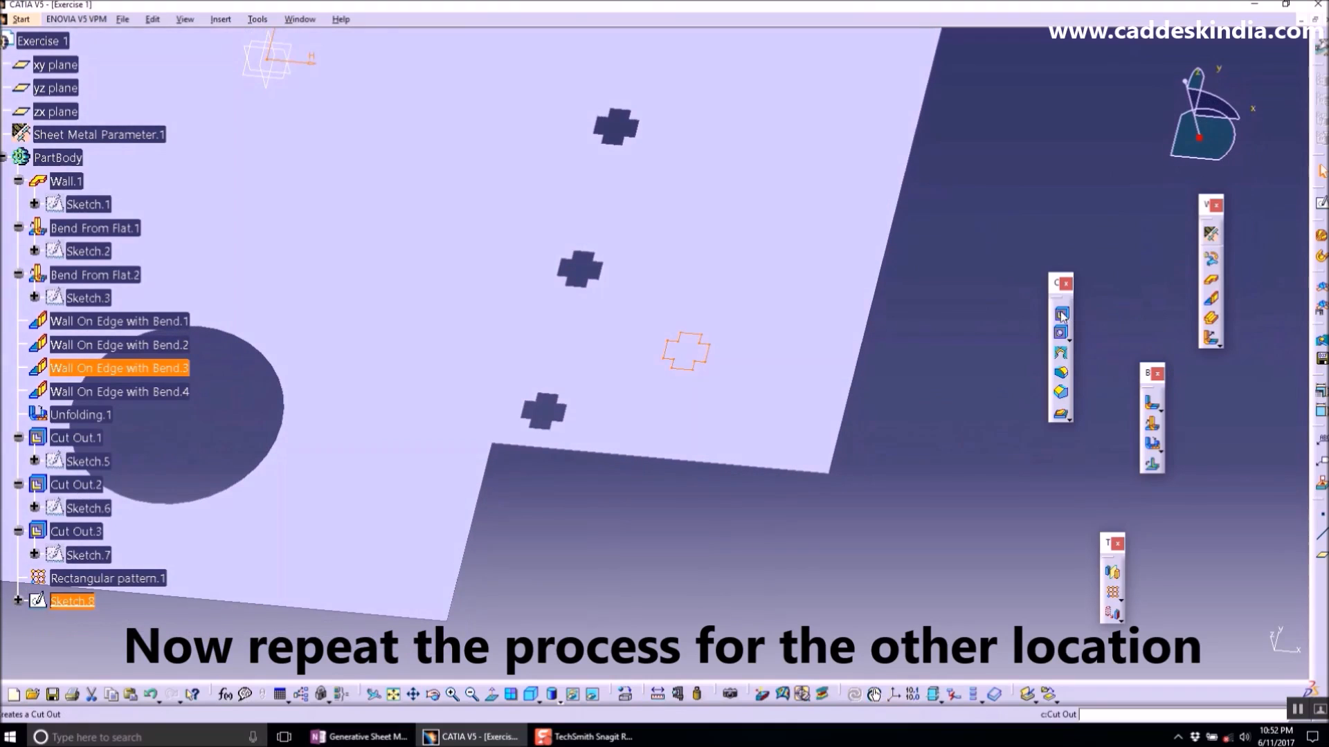
{"action": "left_click", "coordinate": [1062, 315]}
{"action": "left_click", "coordinate": [1162, 658]}
- Pattern Cut Out.4 rectangularly with 4 instances at 80 mm spacing along the plate's edge
{"action": "middle_click_drag", "start_coordinate": [830, 437], "coordinate": [739, 578]}
{"action": "left_click", "coordinate": [76, 600]}
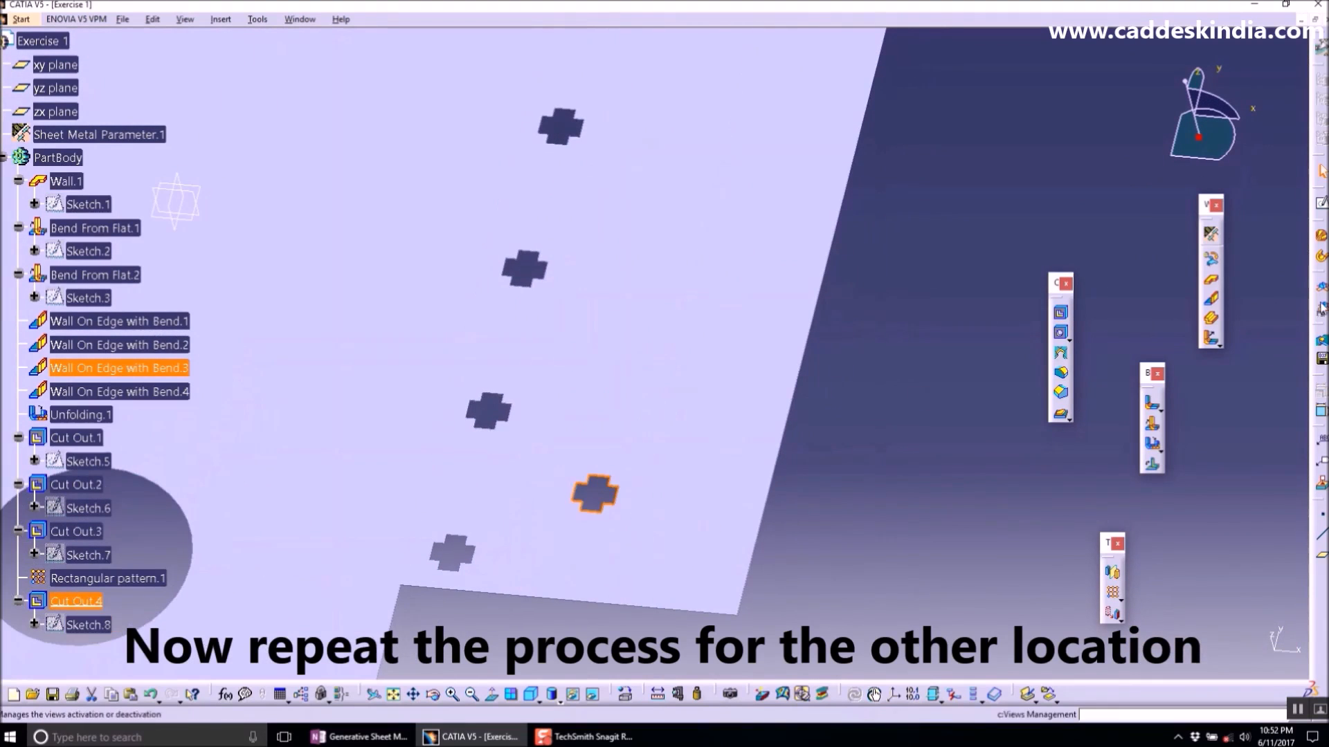
{"action": "left_click", "coordinate": [1112, 591]}
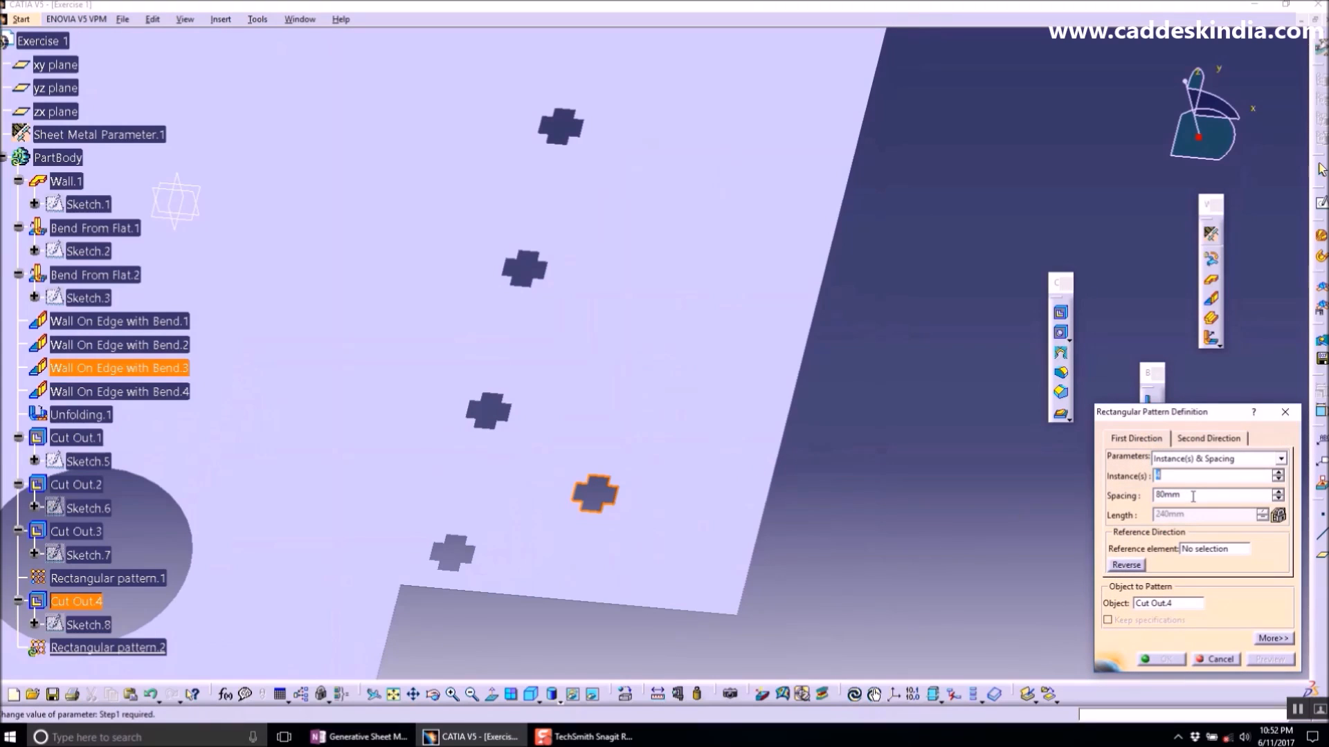
{"action": "left_click", "coordinate": [1208, 549]}
{"action": "left_click", "coordinate": [784, 436]}
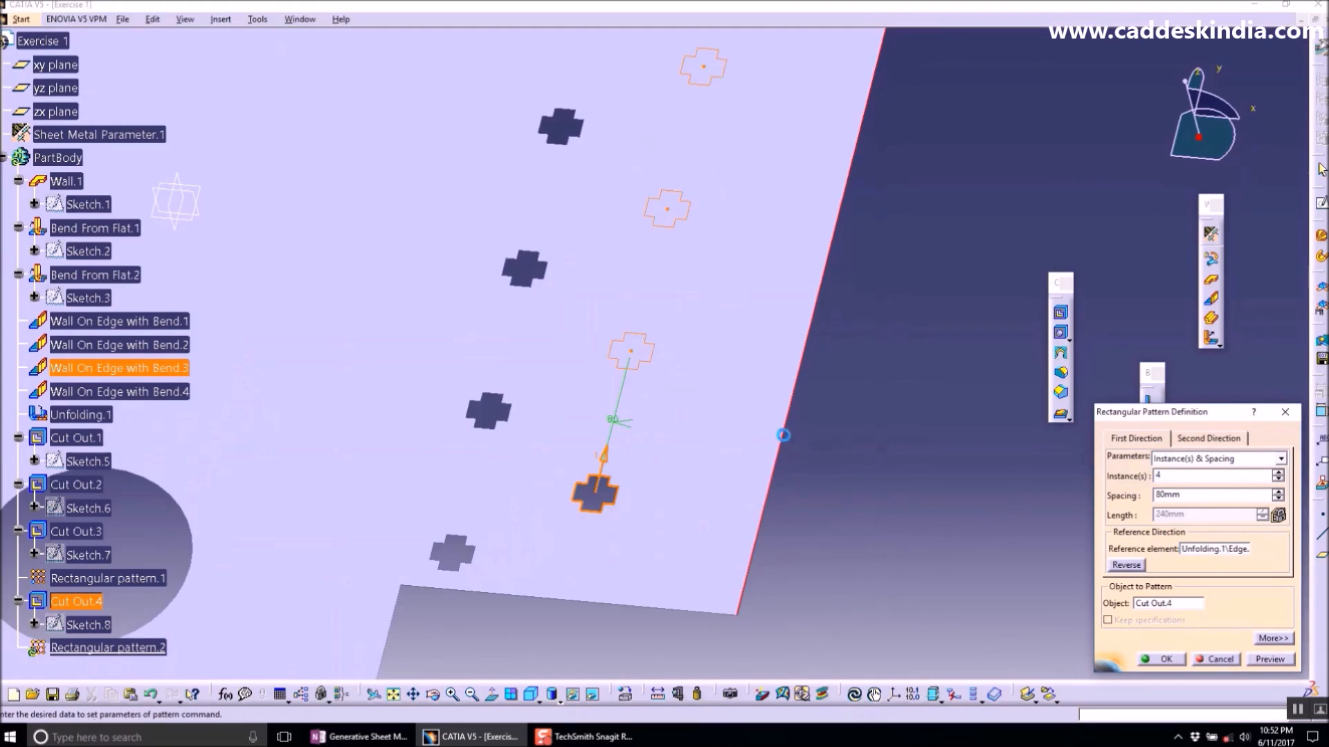
{"action": "left_click", "coordinate": [1163, 661]}
- Open a sketch on the top face and draw a horizontal elongated hole, about 55 mm between centres, near its upper edge
{"action": "middle_click_drag", "start_coordinate": [839, 365], "coordinate": [817, 553]}
{"action": "middle_click_drag", "start_coordinate": [611, 388], "coordinate": [621, 494]}
{"action": "left_click", "coordinate": [809, 302]}
{"action": "middle_click_drag", "start_coordinate": [674, 289], "coordinate": [723, 398]}
{"action": "left_click", "coordinate": [692, 304]}
{"action": "left_click", "coordinate": [874, 694]}
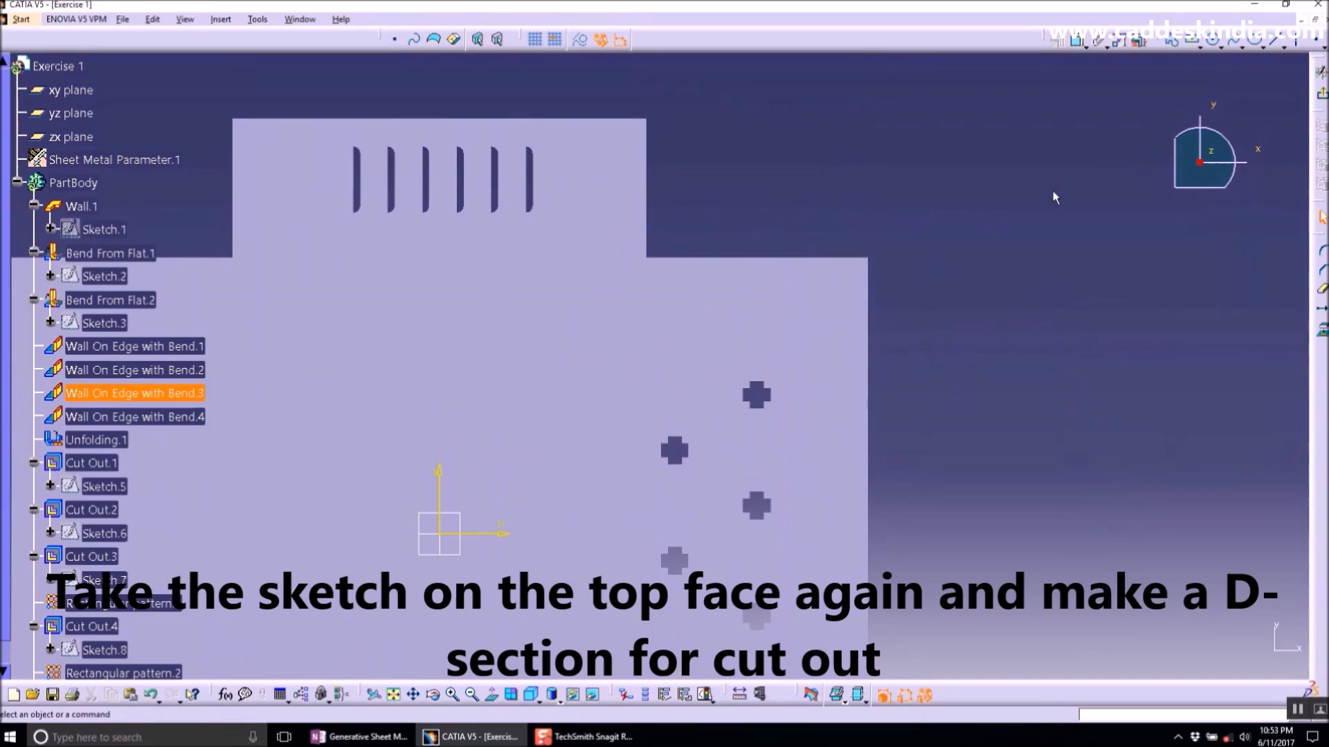
{"action": "left_click", "coordinate": [1200, 47]}
{"action": "left_click", "coordinate": [1212, 127]}
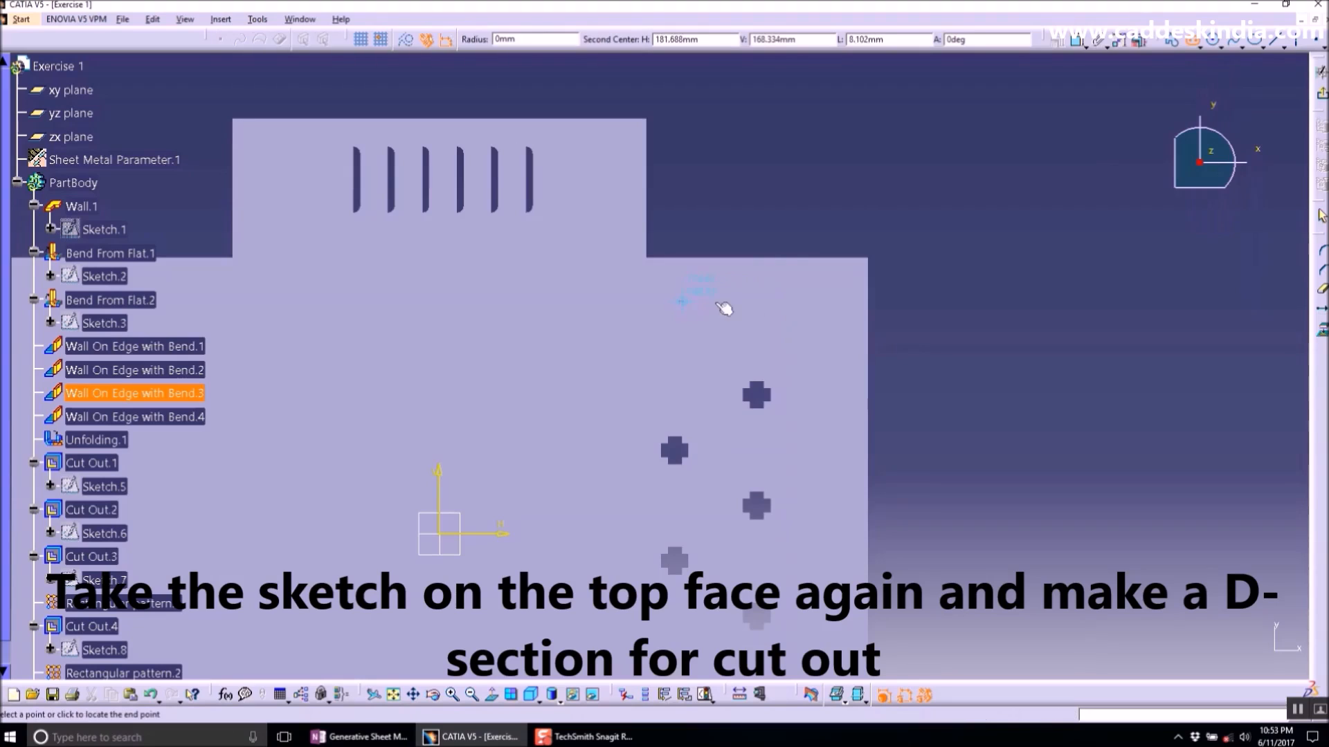
{"action": "left_click", "coordinate": [762, 303]}
{"action": "left_click", "coordinate": [761, 326]}
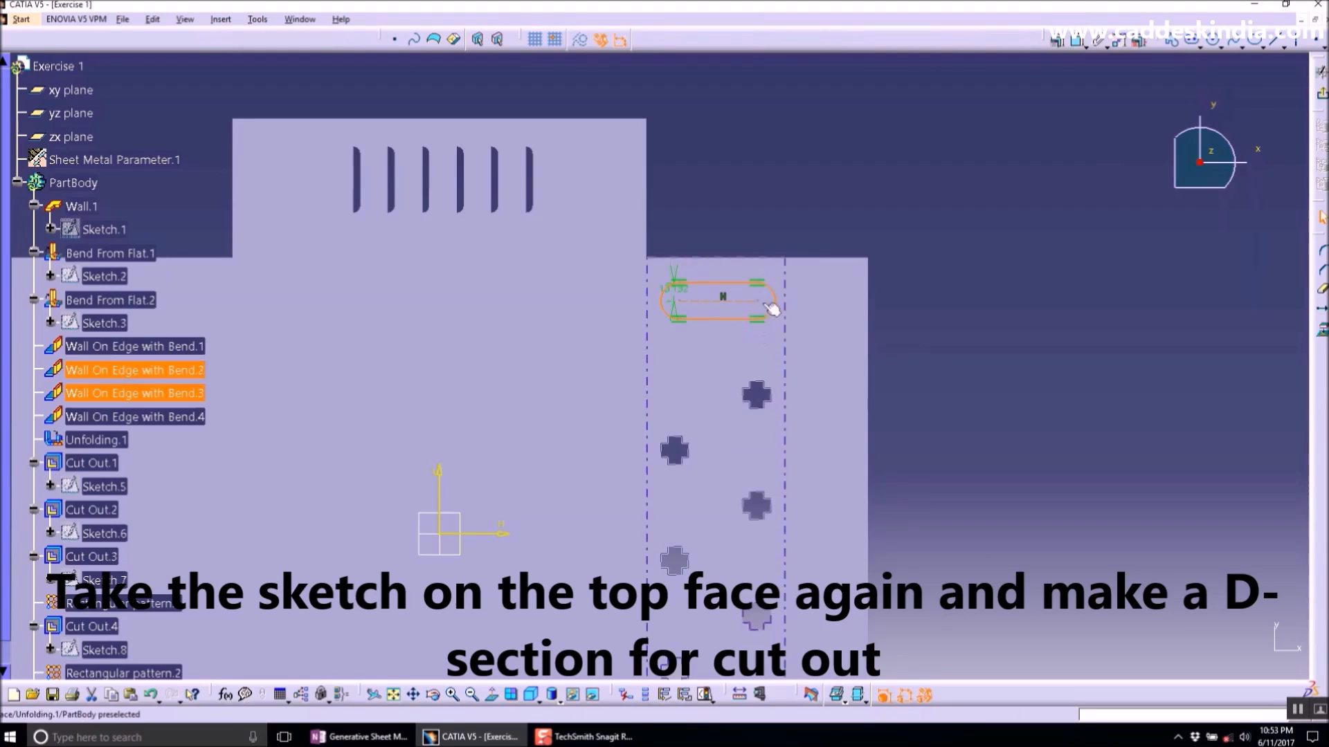
- Dimension the elongated hole's distance from the upper edge and set it to 30 mm
{"action": "double_click", "coordinate": [682, 300]}
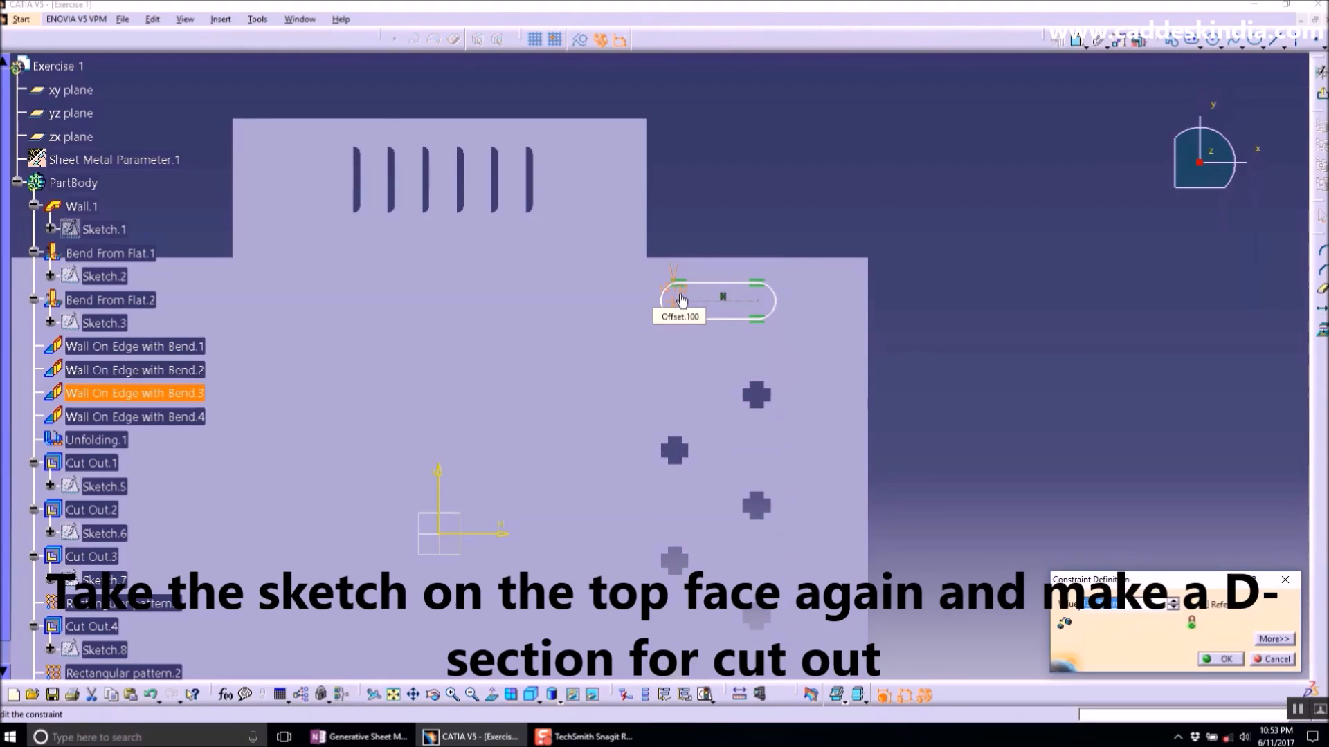
{"action": "key", "text": "Return"}
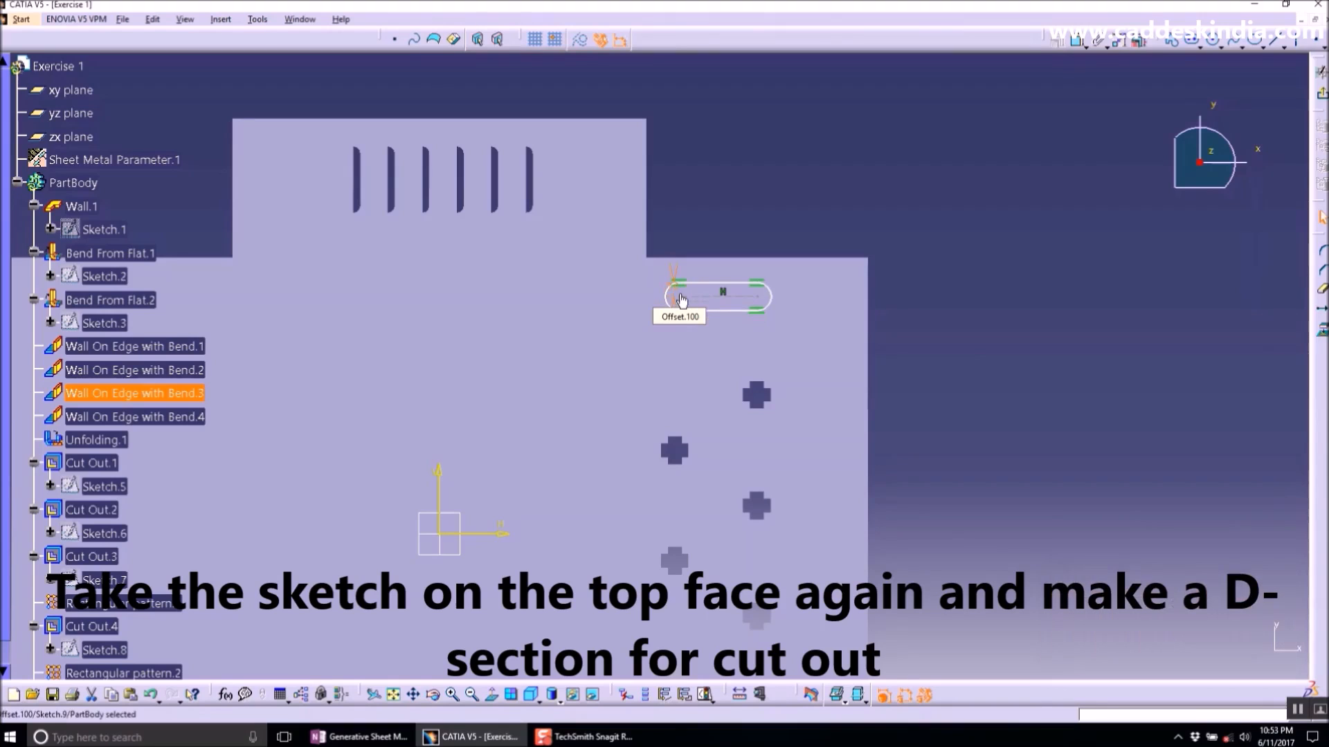
{"action": "mouse_move", "coordinate": [834, 353]}
{"action": "middle_mouse_down"}
{"action": "mouse_move", "coordinate": [846, 254]}
{"action": "mouse_move", "coordinate": [824, 414]}
{"action": "middle_mouse_up"}
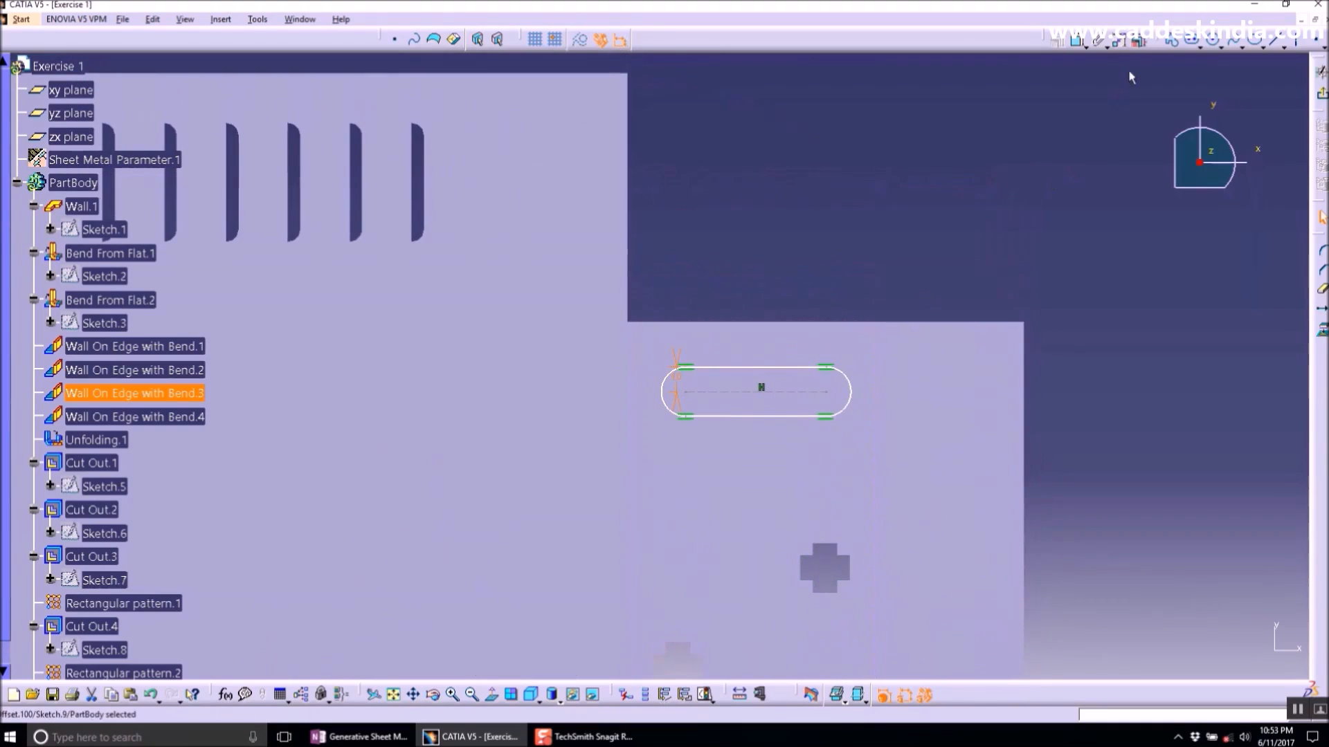
{"action": "left_click", "coordinate": [1077, 40]}
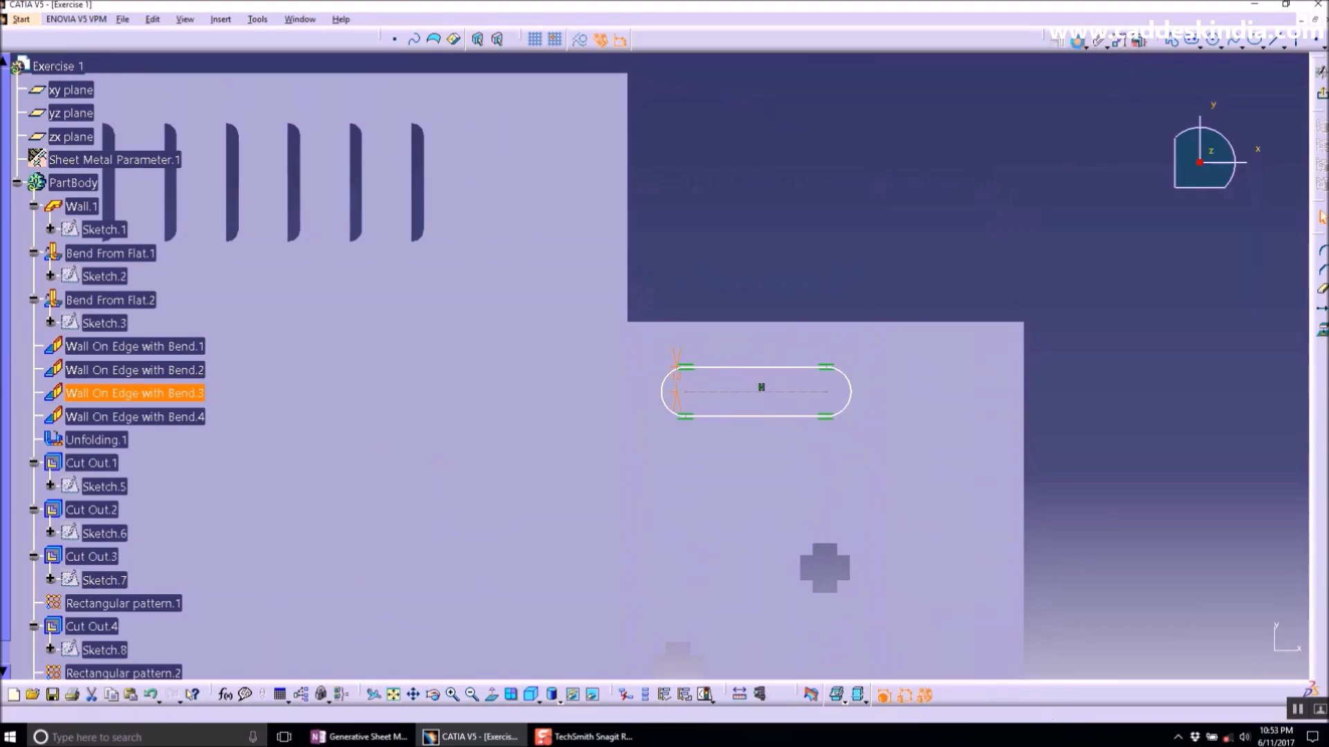
{"action": "left_click", "coordinate": [794, 395]}
{"action": "left_click", "coordinate": [799, 323]}
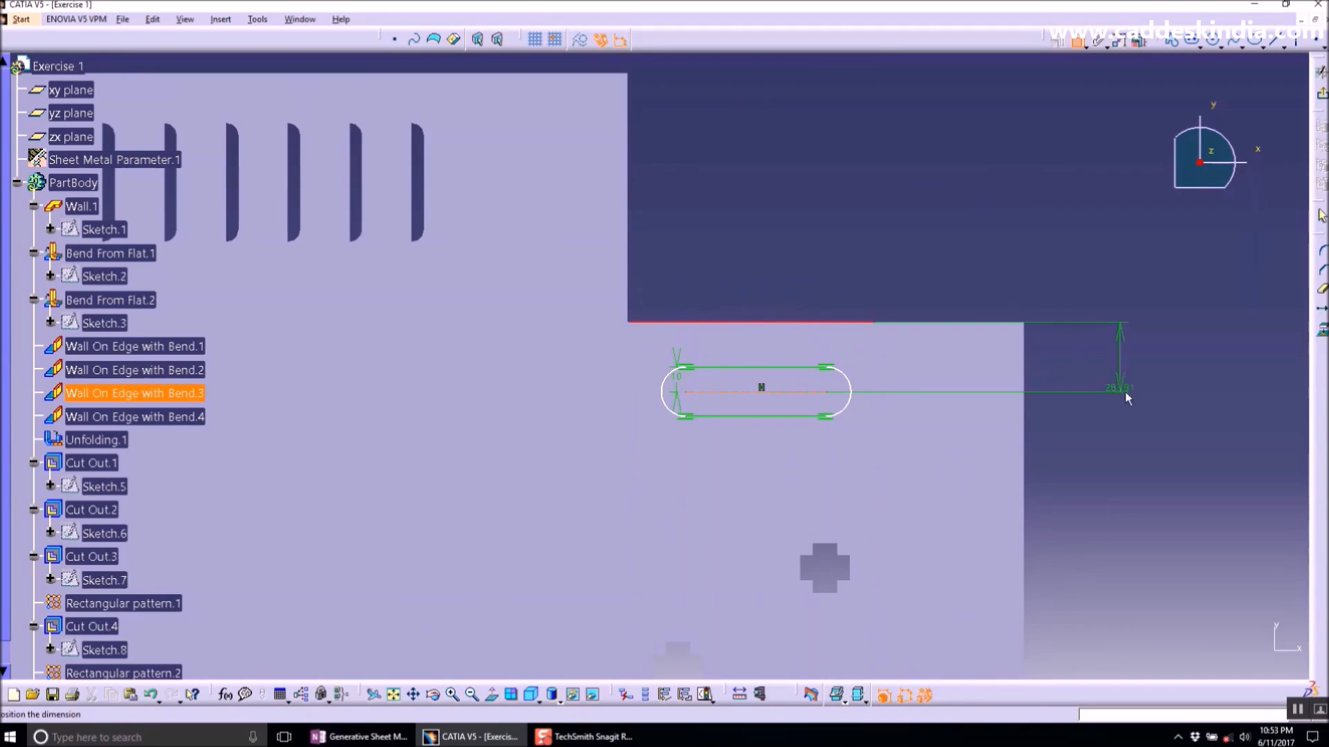
{"action": "left_click", "coordinate": [1150, 392]}
{"action": "double_click", "coordinate": [1140, 395]}
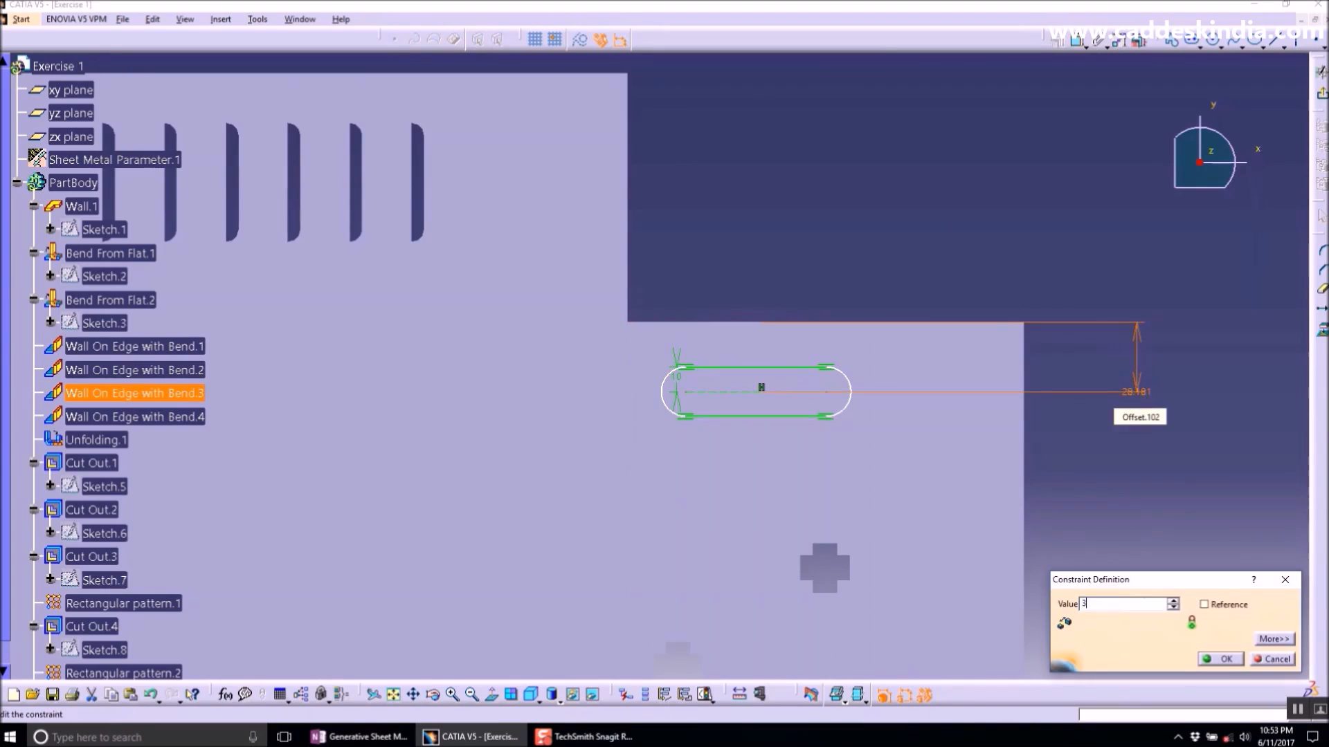
{"action": "type", "text": "30"}
{"action": "key", "text": "Return"}
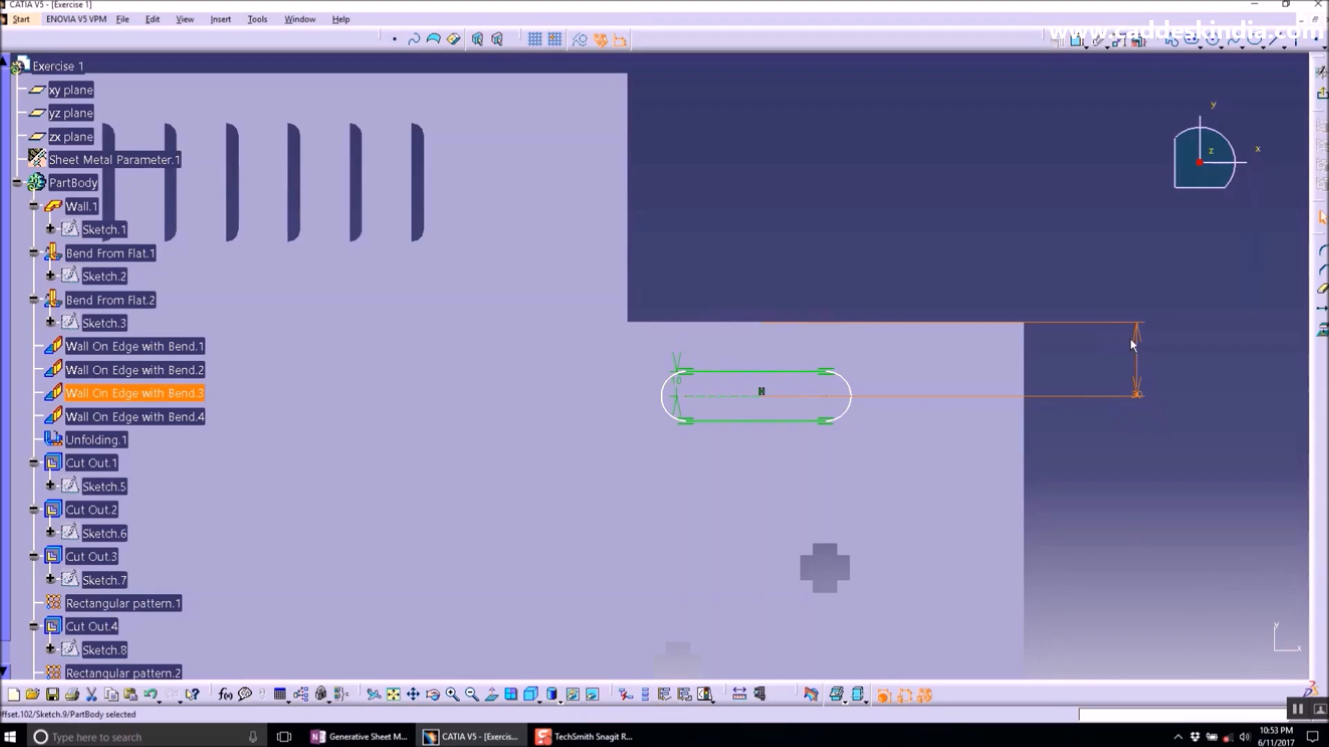
- Dimension the elongated hole's centre-to-centre length and set it to 40 mm
{"action": "left_click", "coordinate": [1096, 44]}
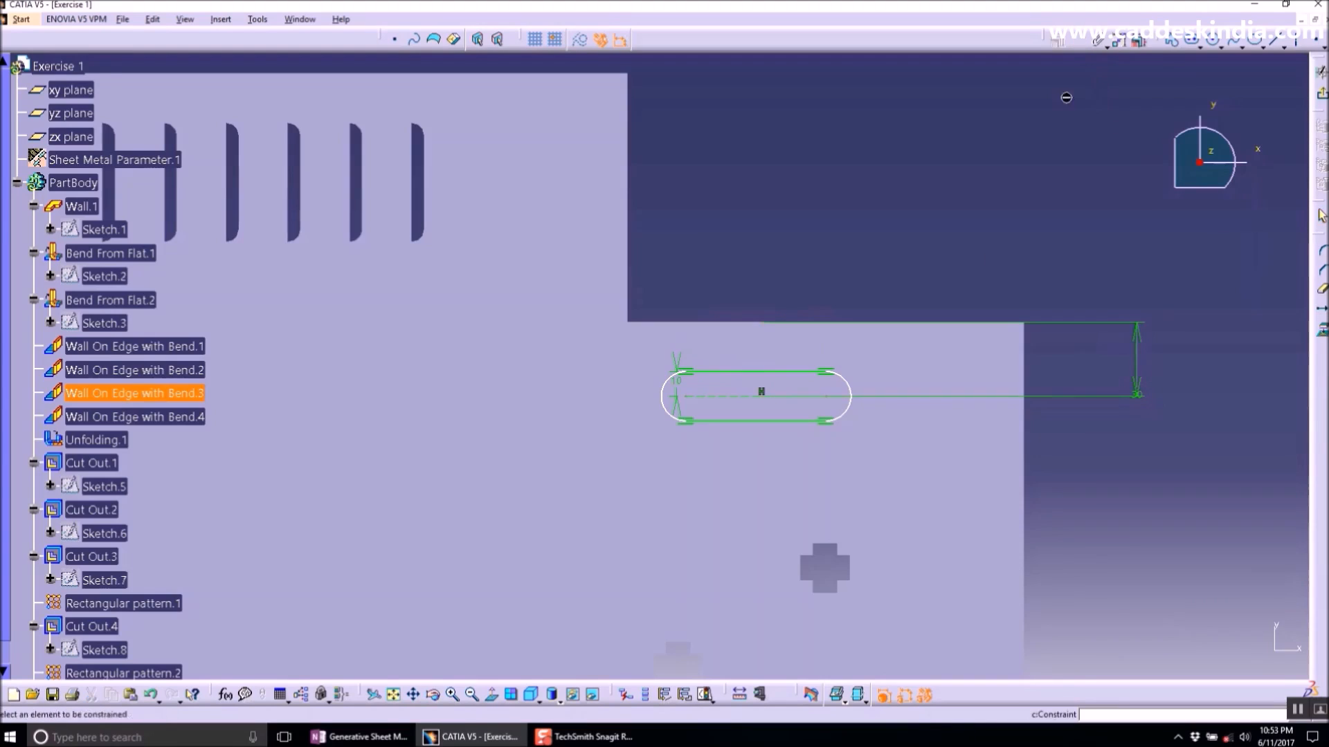
{"action": "left_click", "coordinate": [814, 402]}
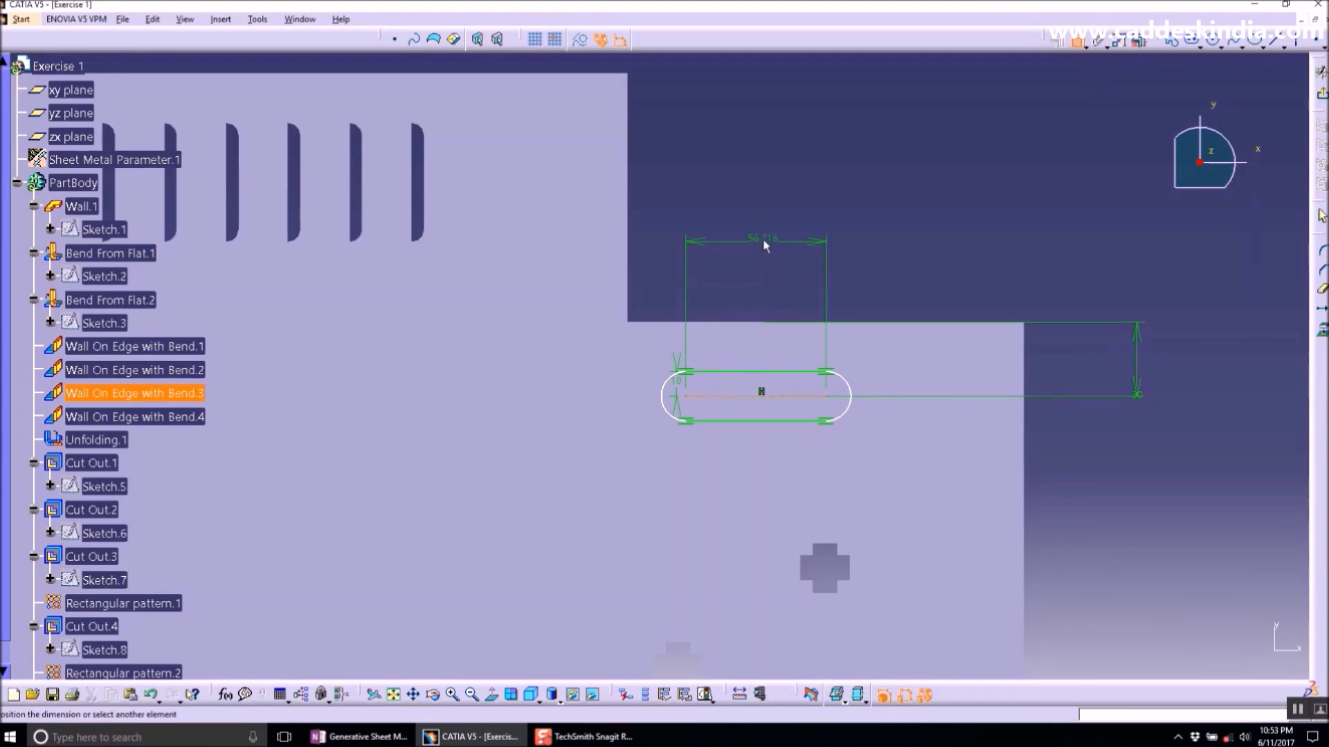
{"action": "left_click", "coordinate": [761, 242]}
{"action": "double_click", "coordinate": [761, 243]}
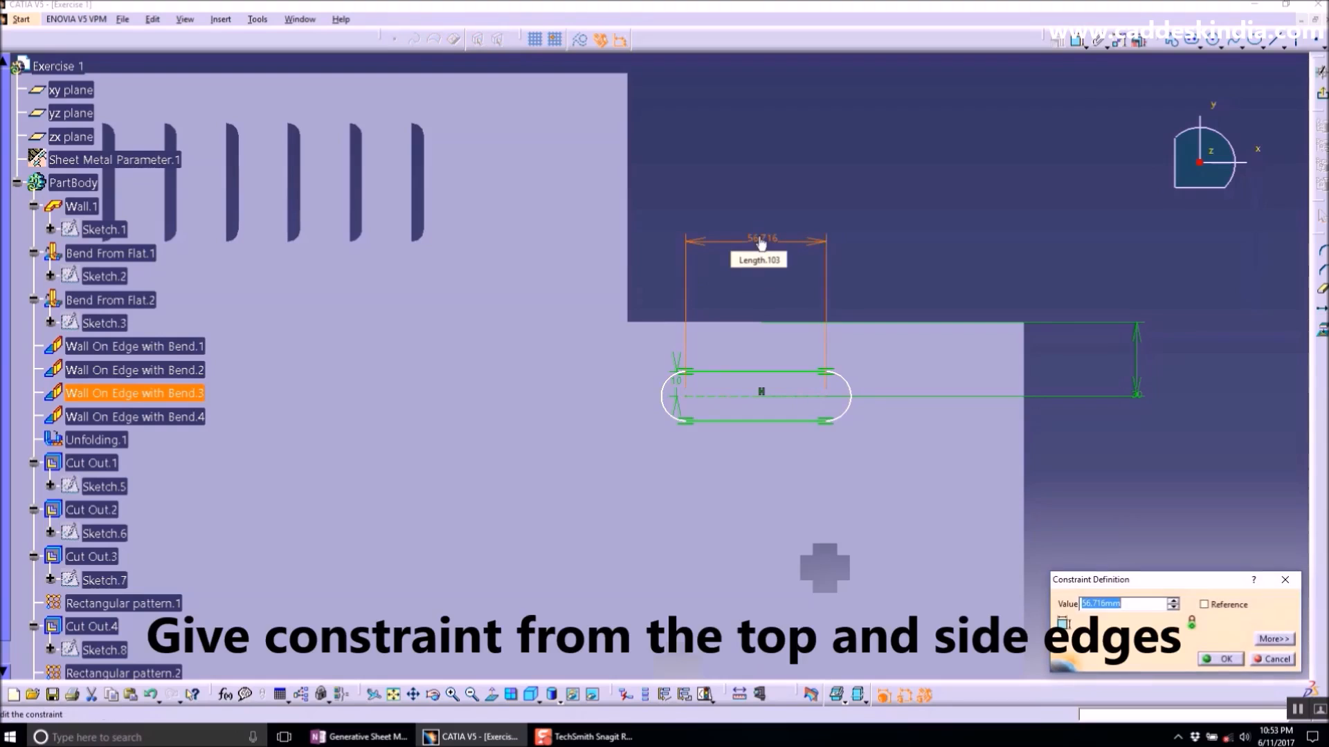
{"action": "key", "text": "Return"}
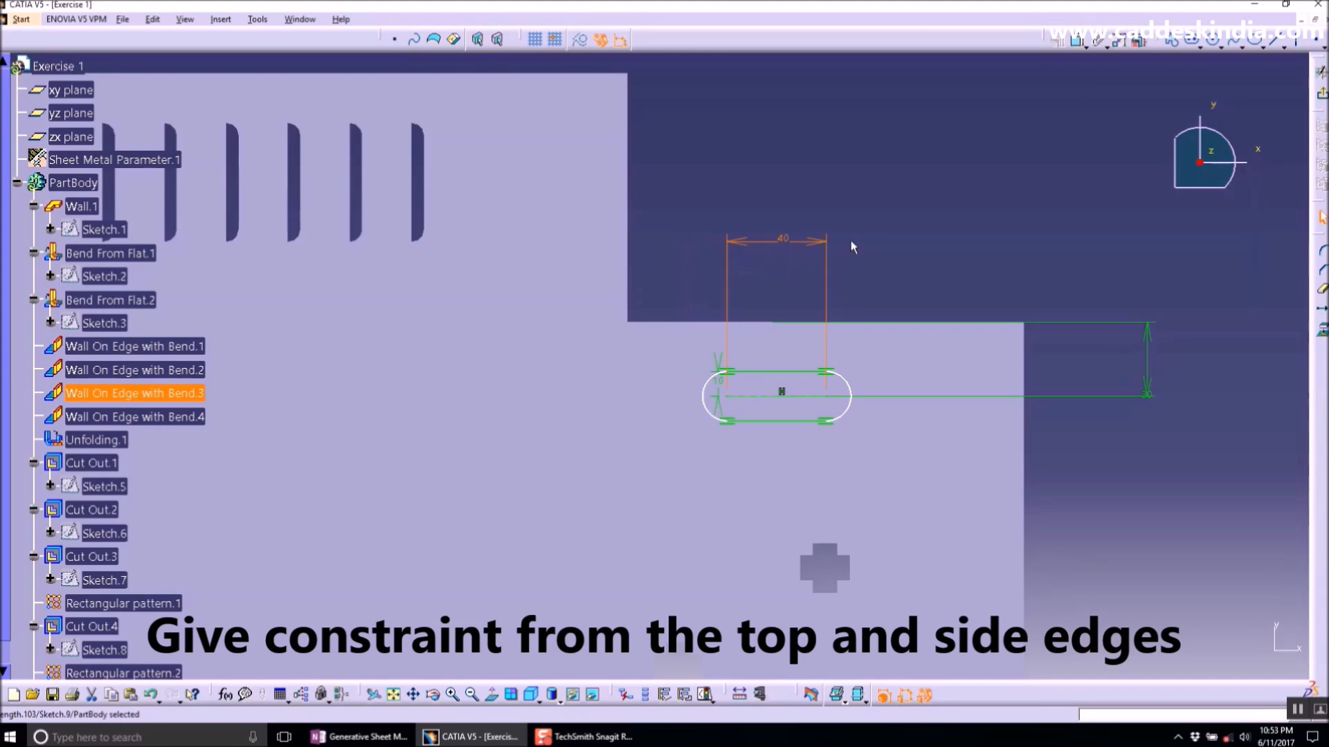
- Dimension the elongated hole's distance from the vertical side edge and set it to 30 mm
{"action": "left_click", "coordinate": [885, 248]}
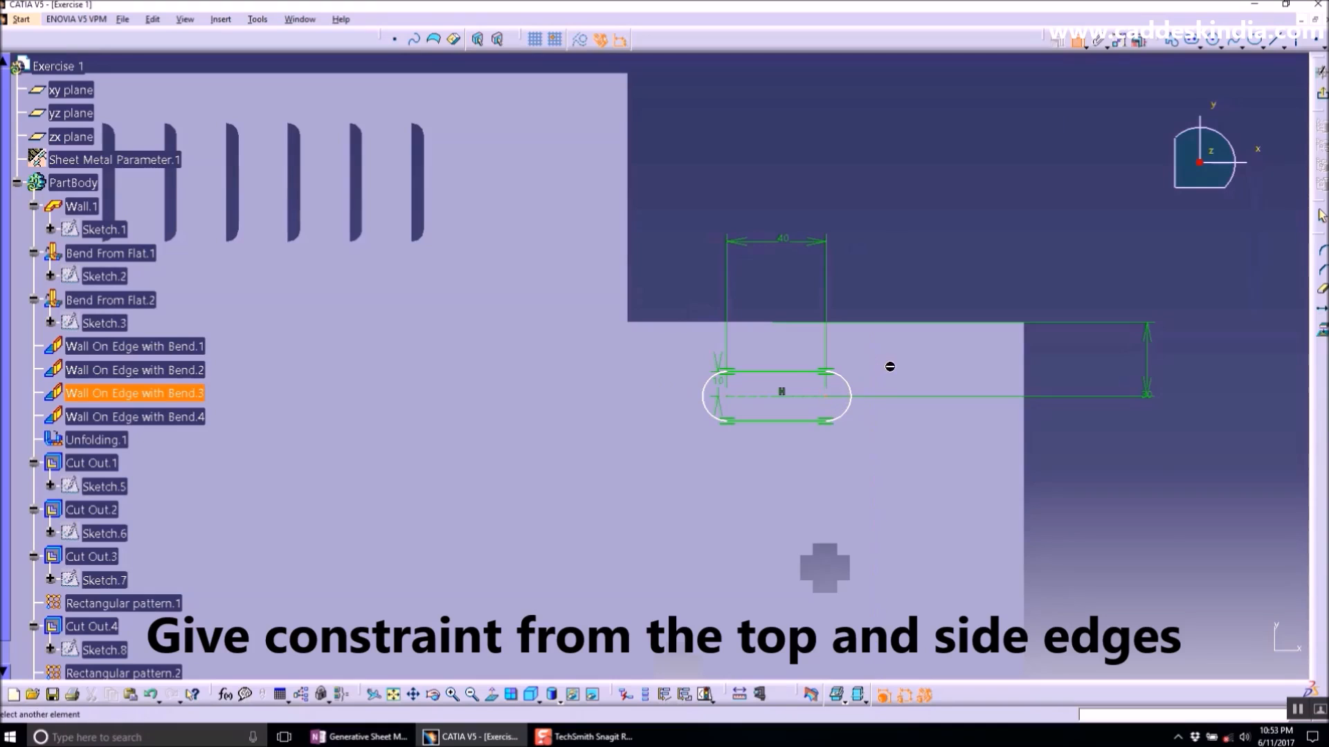
{"action": "left_click", "coordinate": [875, 346]}
{"action": "left_click", "coordinate": [852, 201]}
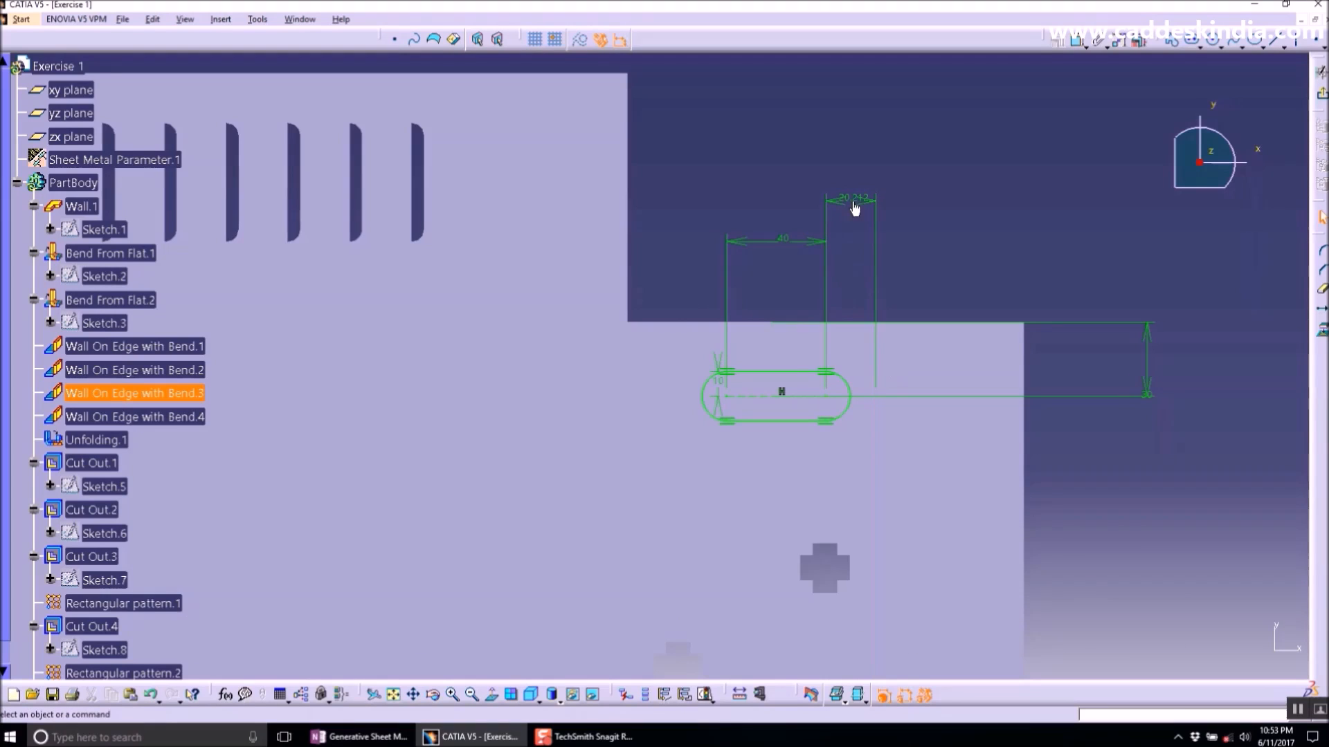
{"action": "double_click", "coordinate": [854, 200]}
{"action": "type", "text": "30mm"}
{"action": "key", "text": "Return"}
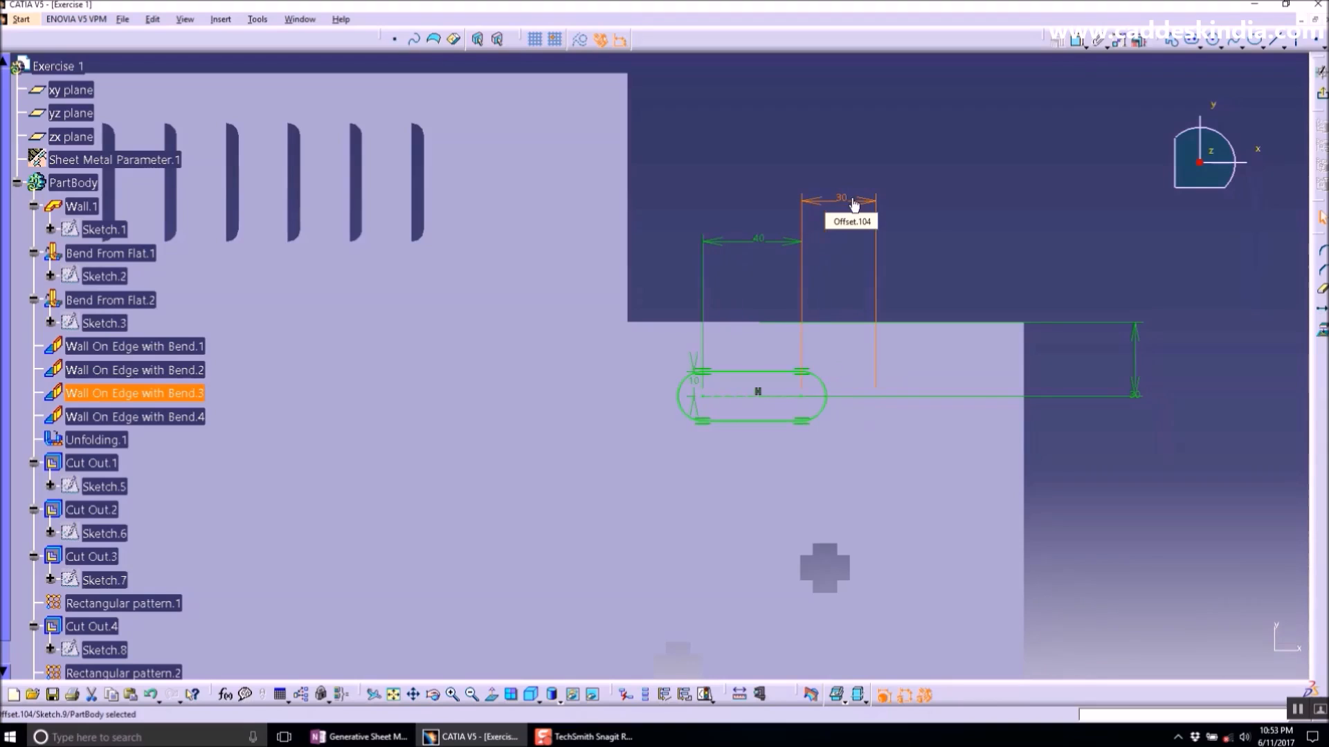
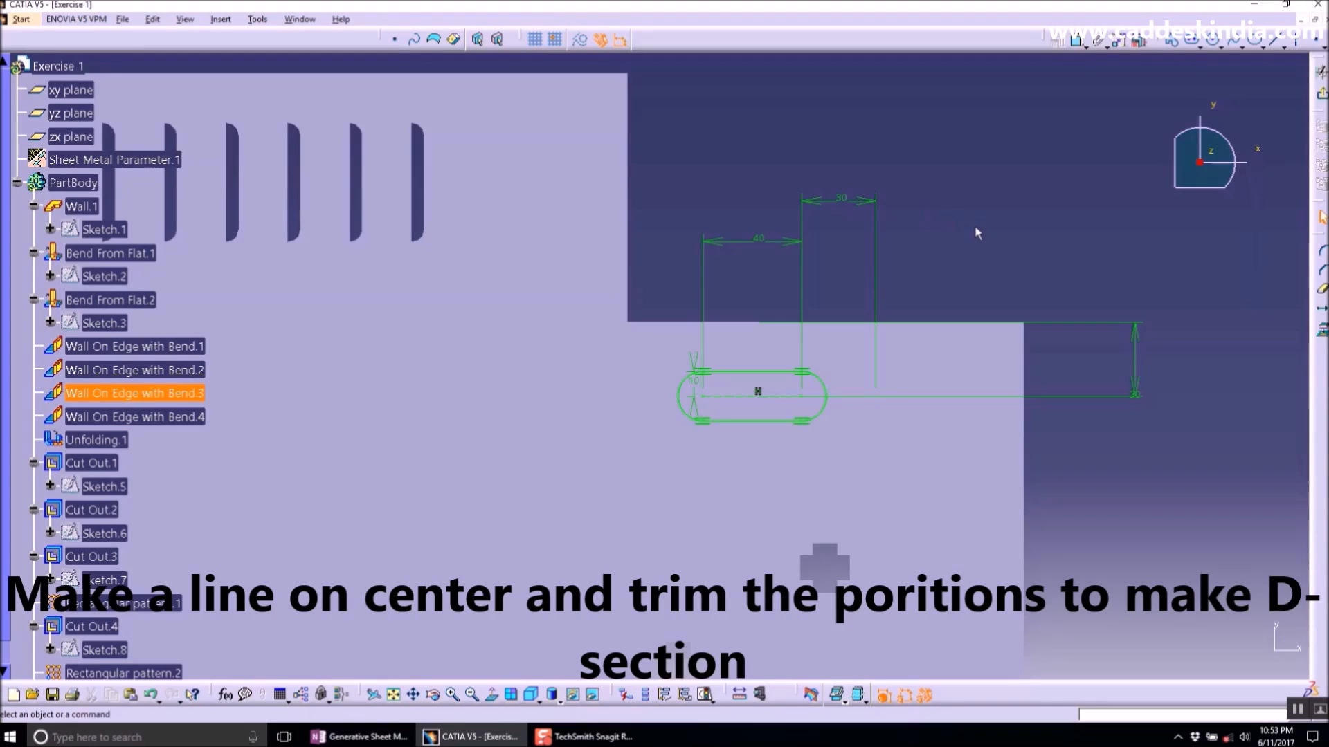
- Draw a horizontal line through the elongated hole's two arc centres
{"action": "left_click", "coordinate": [1274, 39]}
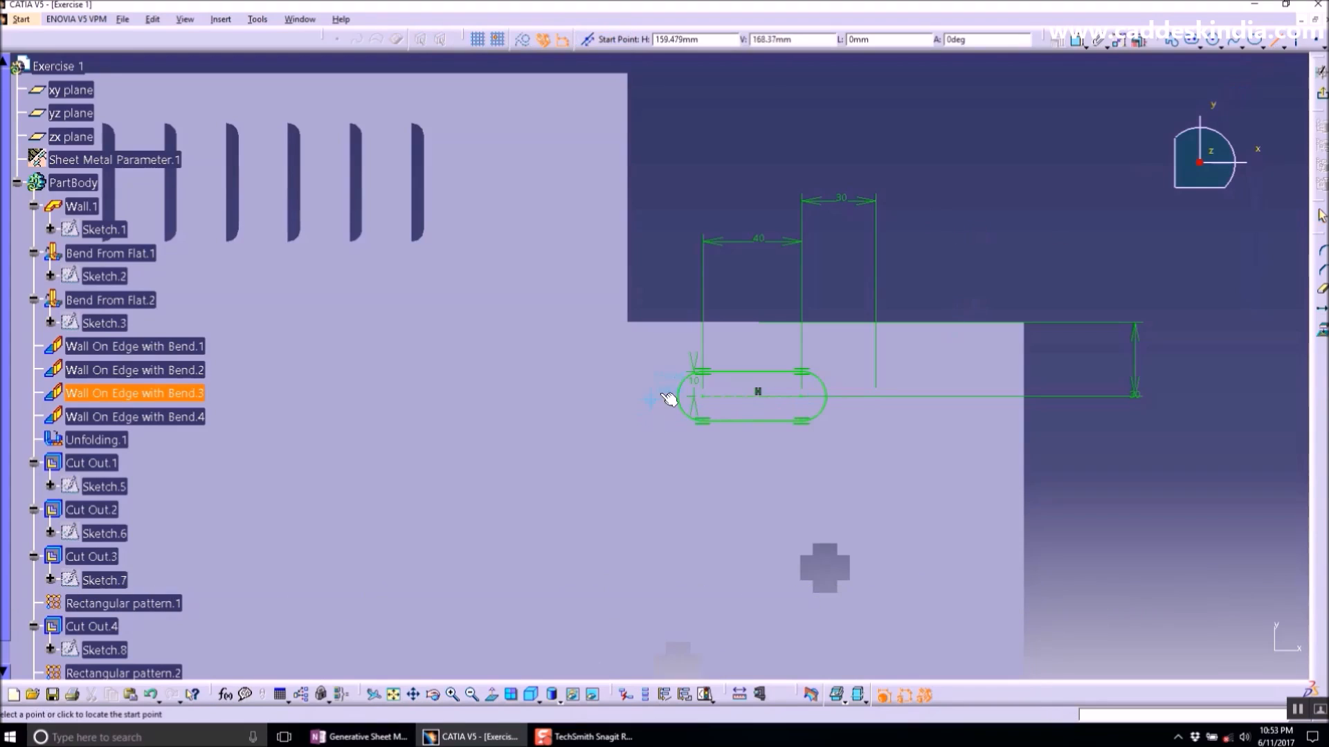
{"action": "left_click", "coordinate": [685, 400]}
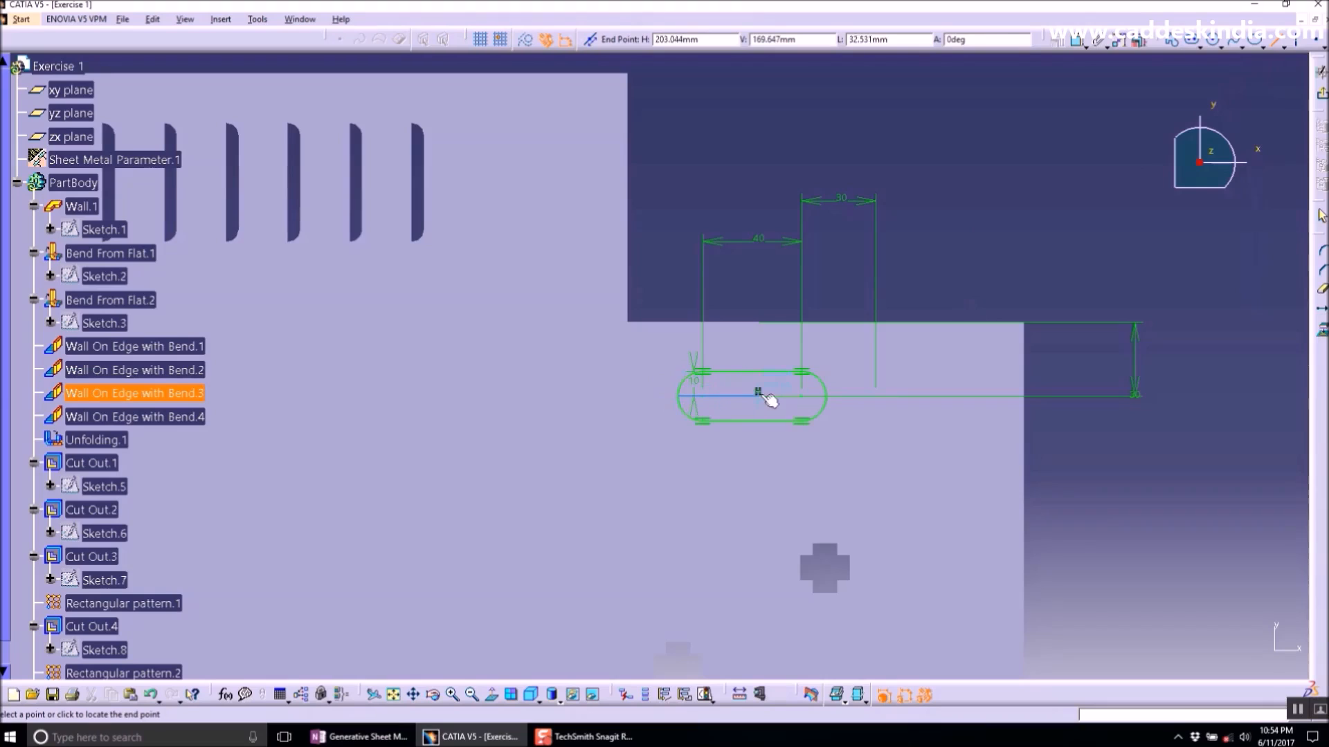
{"action": "left_click", "coordinate": [833, 398]}
{"action": "left_click", "coordinate": [1247, 425]}
- Trim away the elongated hole's upper portions to leave a D-section, and exit the sketcher
{"action": "left_click", "coordinate": [1319, 303]}
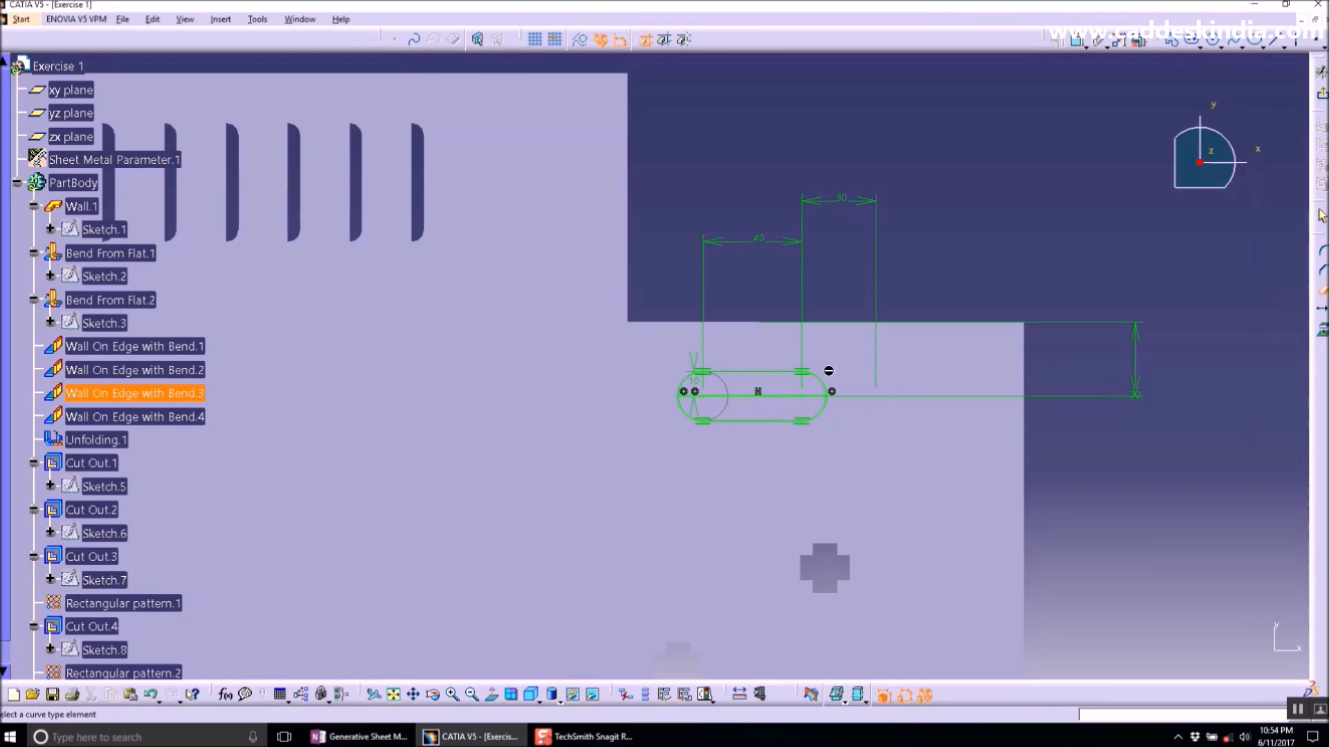
{"action": "left_click", "coordinate": [791, 375]}
{"action": "left_click", "coordinate": [704, 377]}
{"action": "left_click", "coordinate": [1321, 94]}
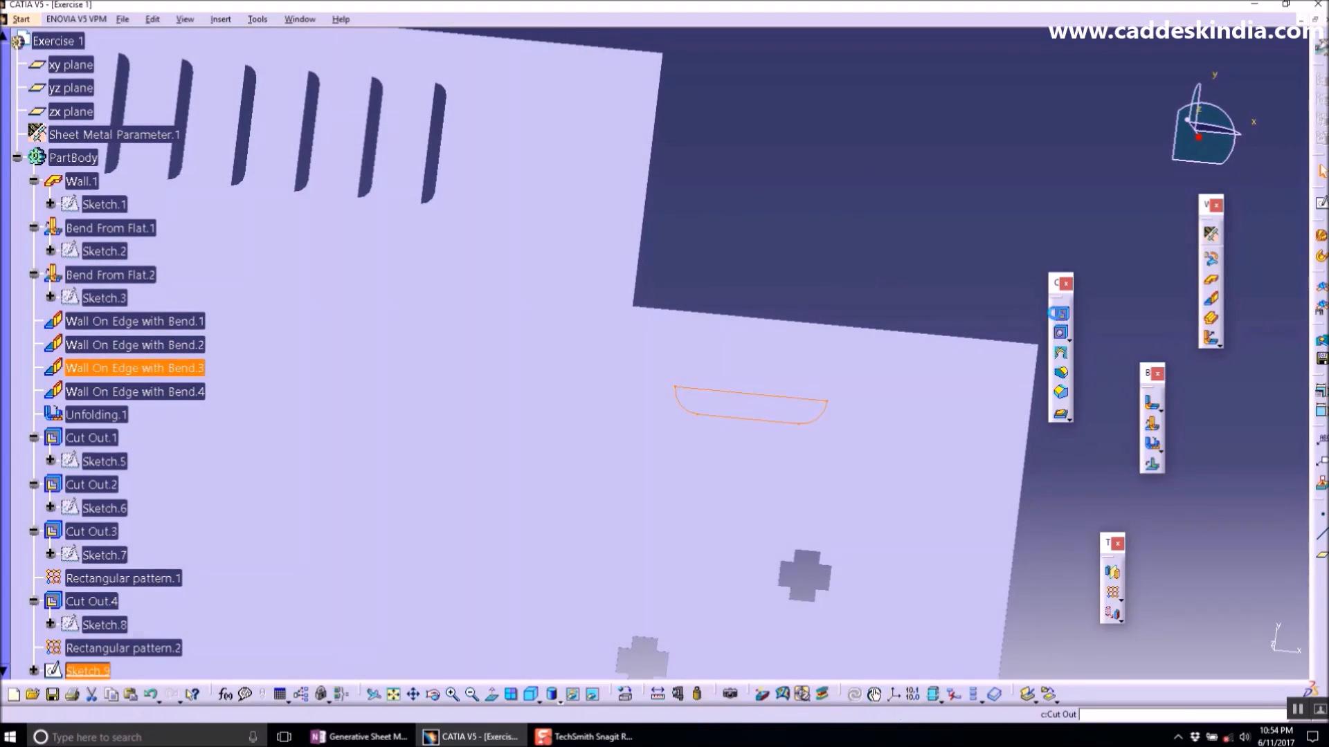
- Create a cut out from the D-shaped sketch through the sheet
{"action": "left_click", "coordinate": [1060, 313]}
{"action": "left_click", "coordinate": [1166, 660]}
{"action": "middle_click_drag", "start_coordinate": [1032, 473], "coordinate": [941, 577], "text": "ctrl"}
{"action": "middle_click_drag", "start_coordinate": [714, 532], "coordinate": [791, 375]}
{"action": "middle_click_drag", "start_coordinate": [621, 388], "coordinate": [616, 333]}
{"action": "left_click", "coordinate": [466, 334]}
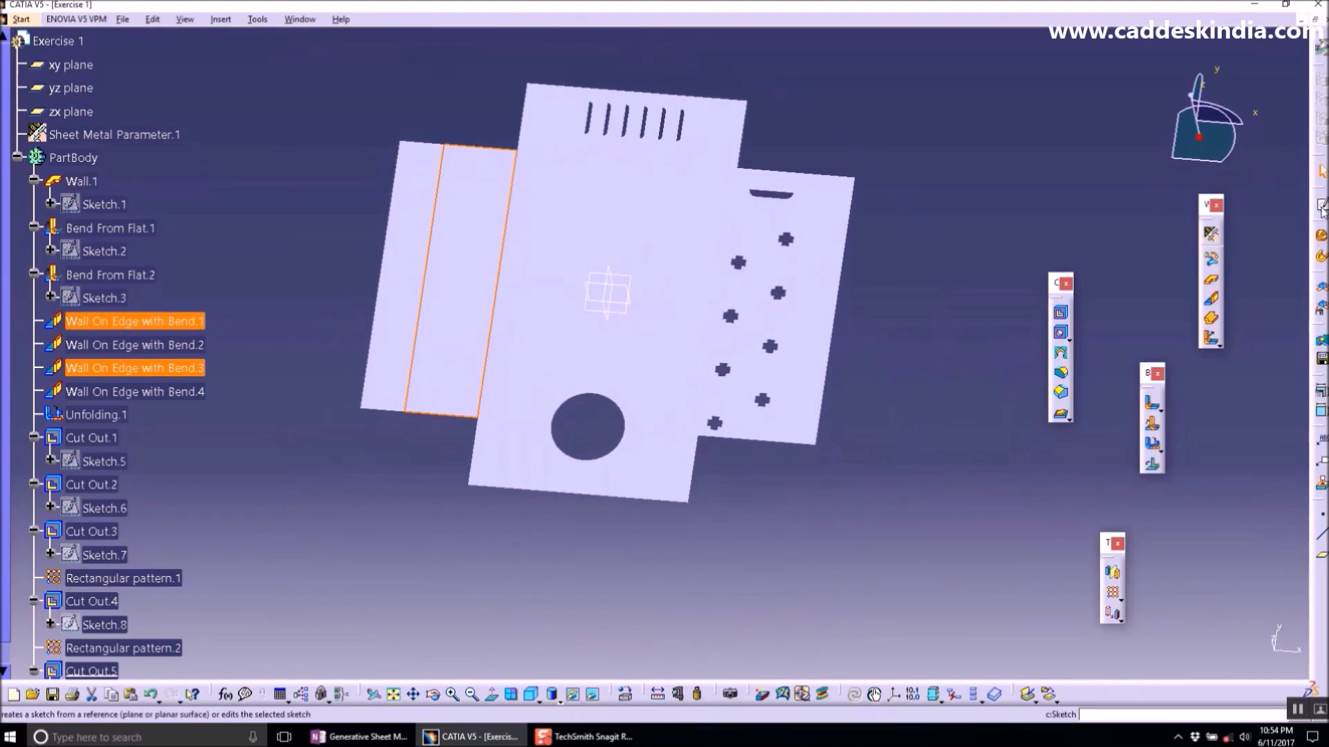
- Switch to the OneNote tutorial notes, highlight the Mirror item, and return to CATIA
{"action": "mouse_move", "coordinate": [506, 371]}
{"action": "middle_mouse_down"}
{"action": "mouse_move", "coordinate": [613, 384]}
{"action": "mouse_move", "coordinate": [550, 353]}
{"action": "mouse_move", "coordinate": [605, 344]}
{"action": "mouse_move", "coordinate": [586, 364]}
{"action": "mouse_move", "coordinate": [647, 356]}
{"action": "mouse_move", "coordinate": [630, 398]}
{"action": "middle_mouse_up"}
{"action": "middle_click_drag", "start_coordinate": [661, 327], "coordinate": [665, 362], "text": "ctrl"}
{"action": "middle_click_drag", "start_coordinate": [726, 422], "coordinate": [801, 362]}
{"action": "left_click", "coordinate": [377, 738]}
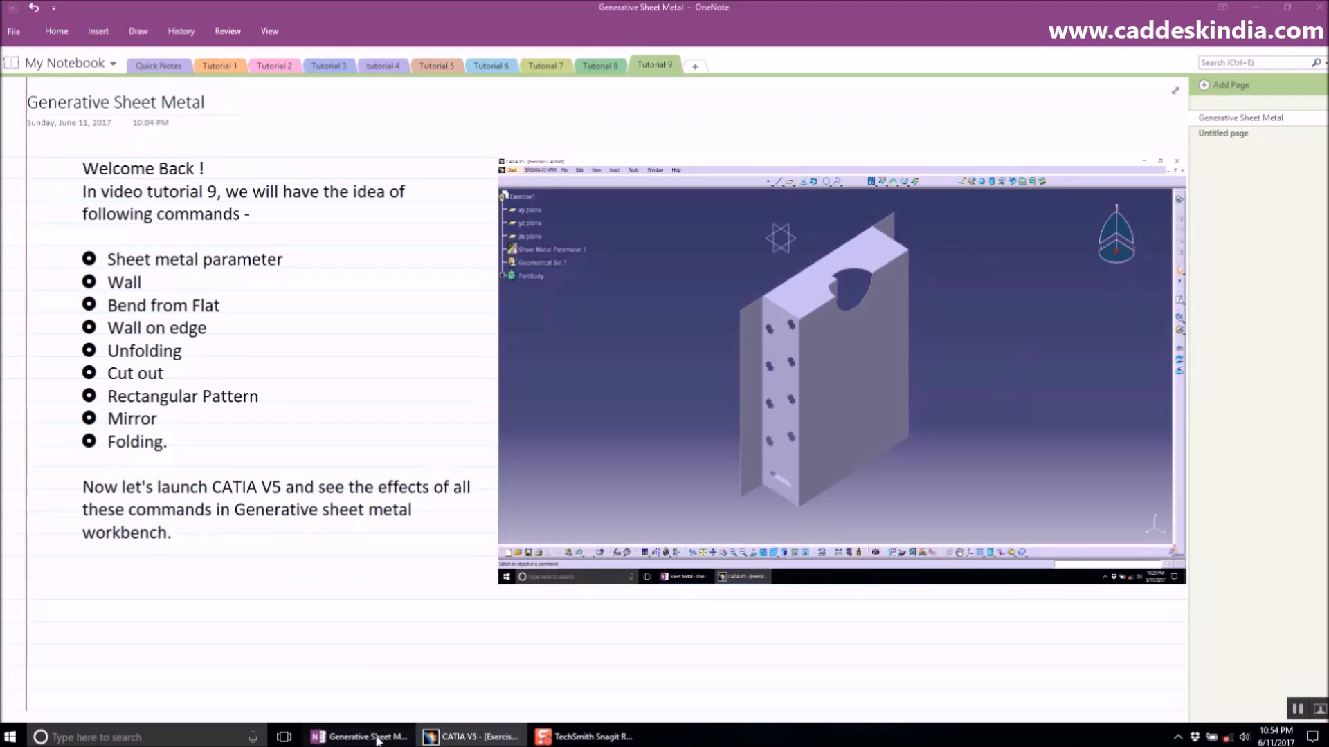
{"action": "double_click", "coordinate": [157, 418]}
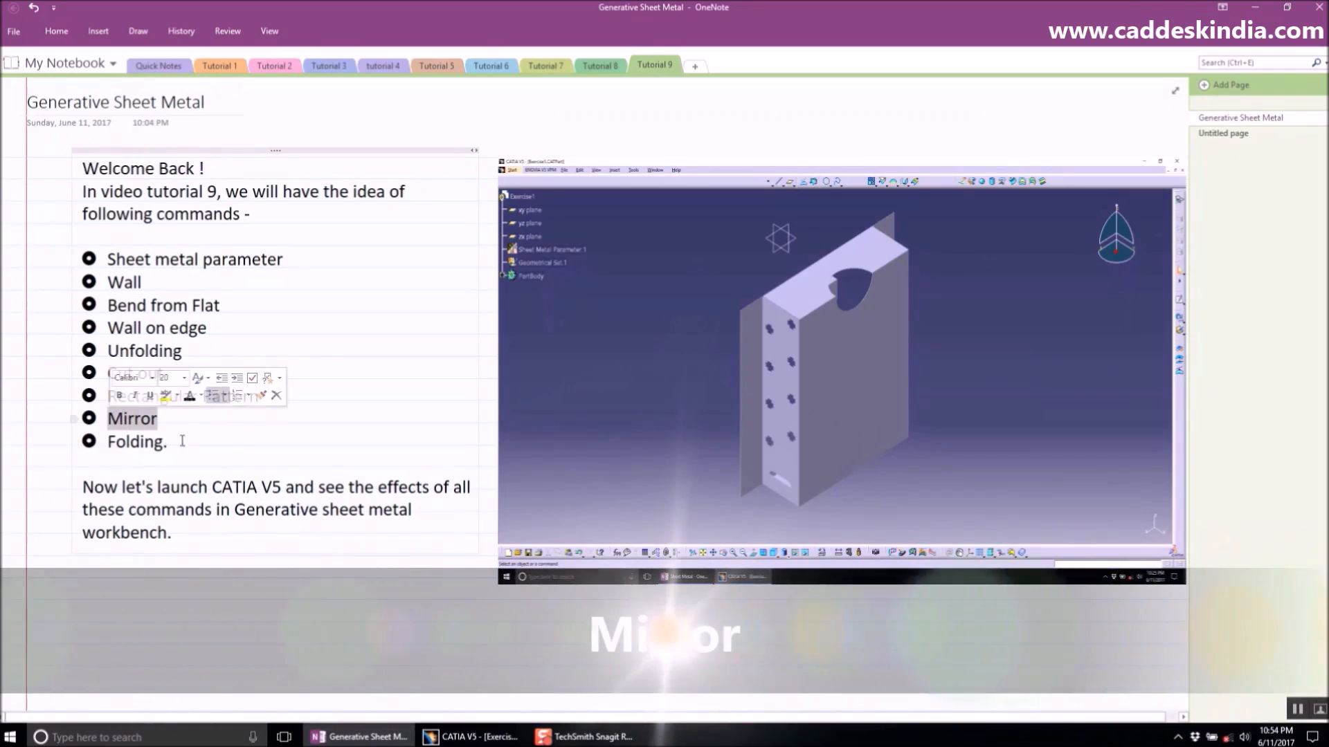
{"action": "left_click", "coordinate": [471, 737]}
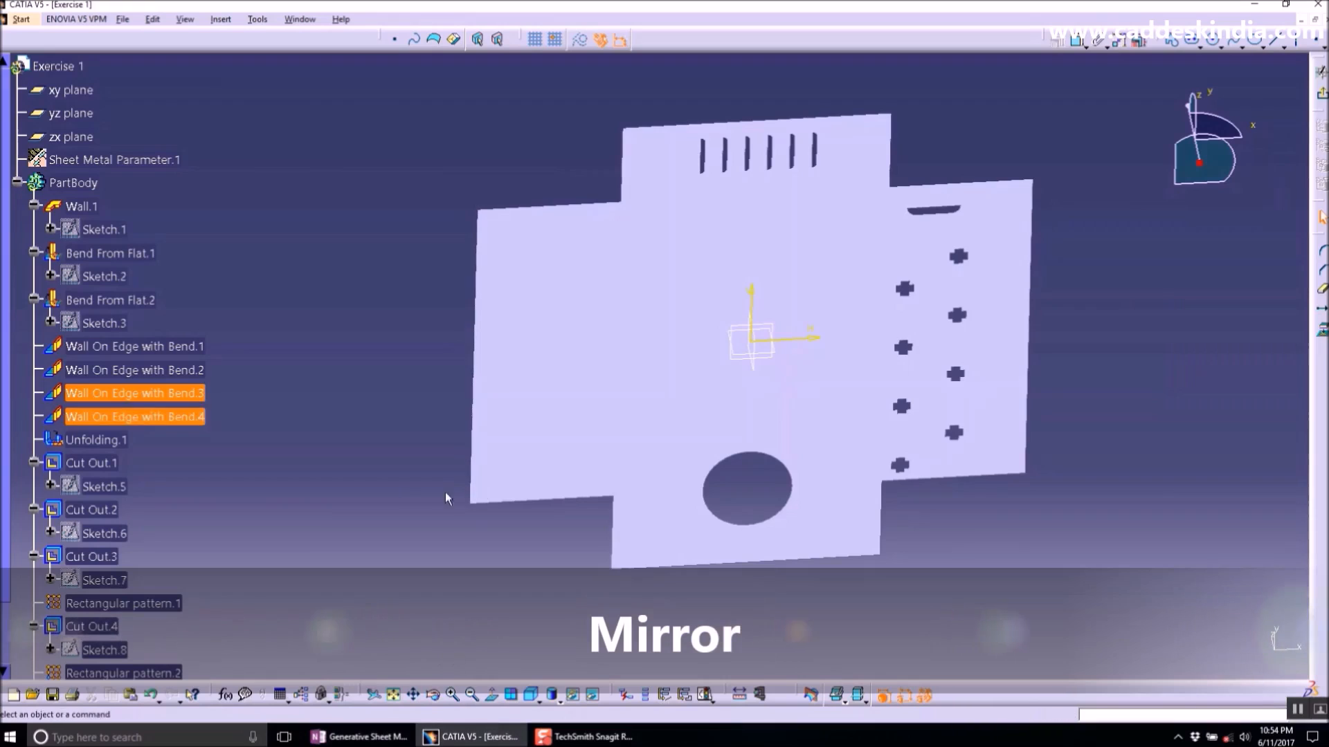
- Mirror the D-shaped cut out about the part's central plane
{"action": "scroll", "coordinate": [301, 522], "scroll_direction": "down", "scroll_amount": 3}
{"action": "left_click", "coordinate": [93, 512]}
{"action": "left_click", "coordinate": [1316, 101]}
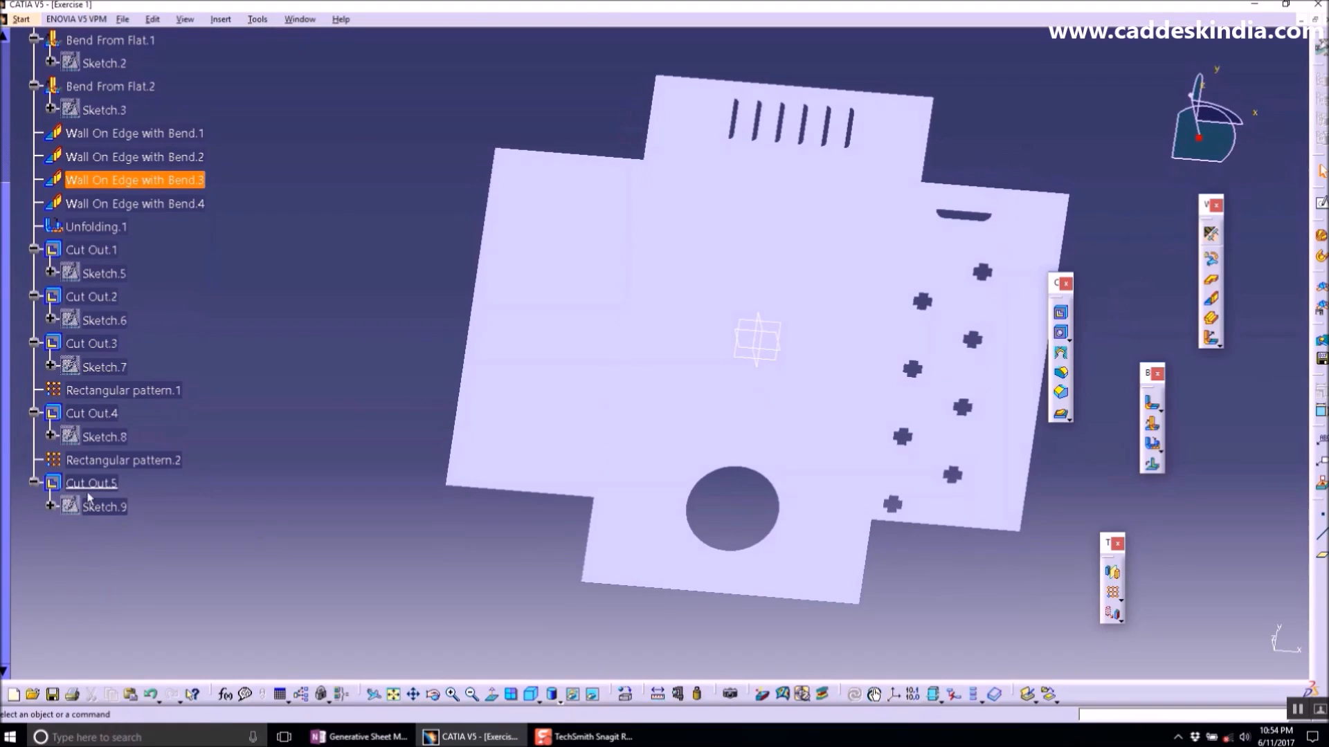
{"action": "left_click", "coordinate": [89, 493]}
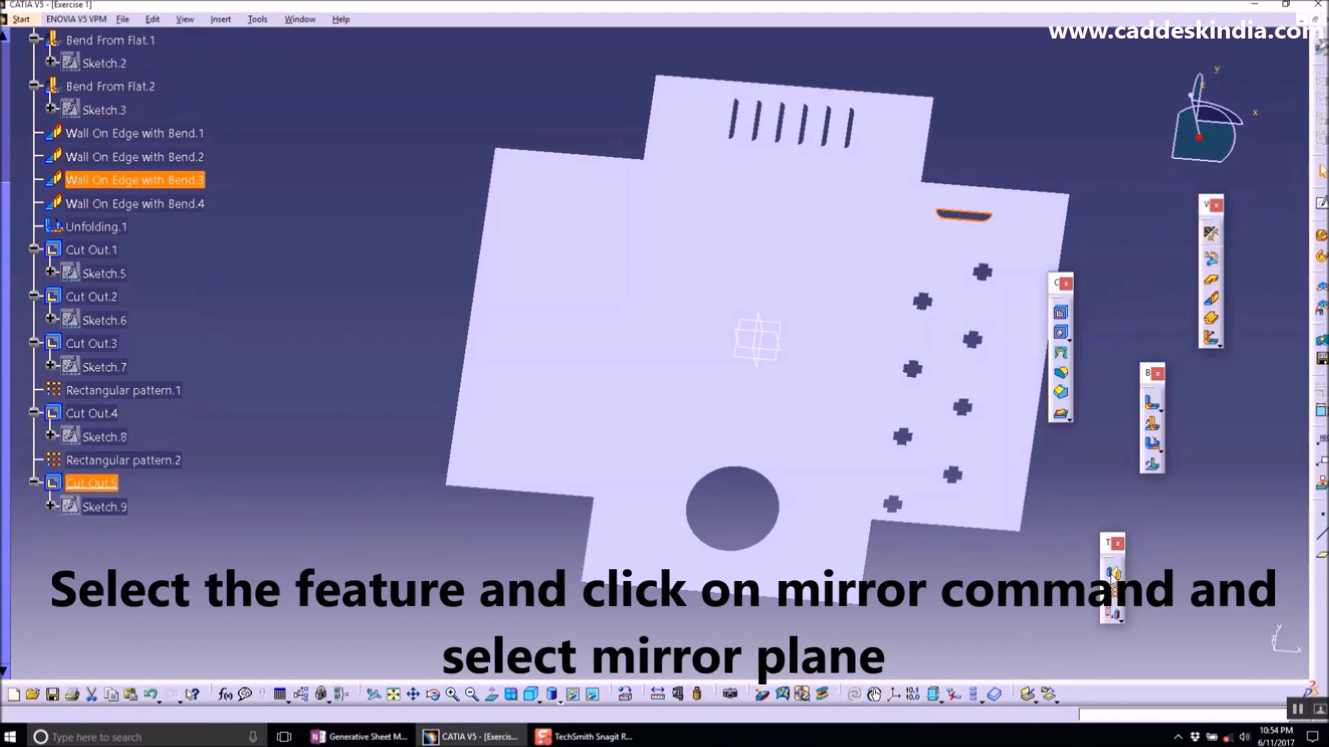
{"action": "left_click", "coordinate": [1111, 575]}
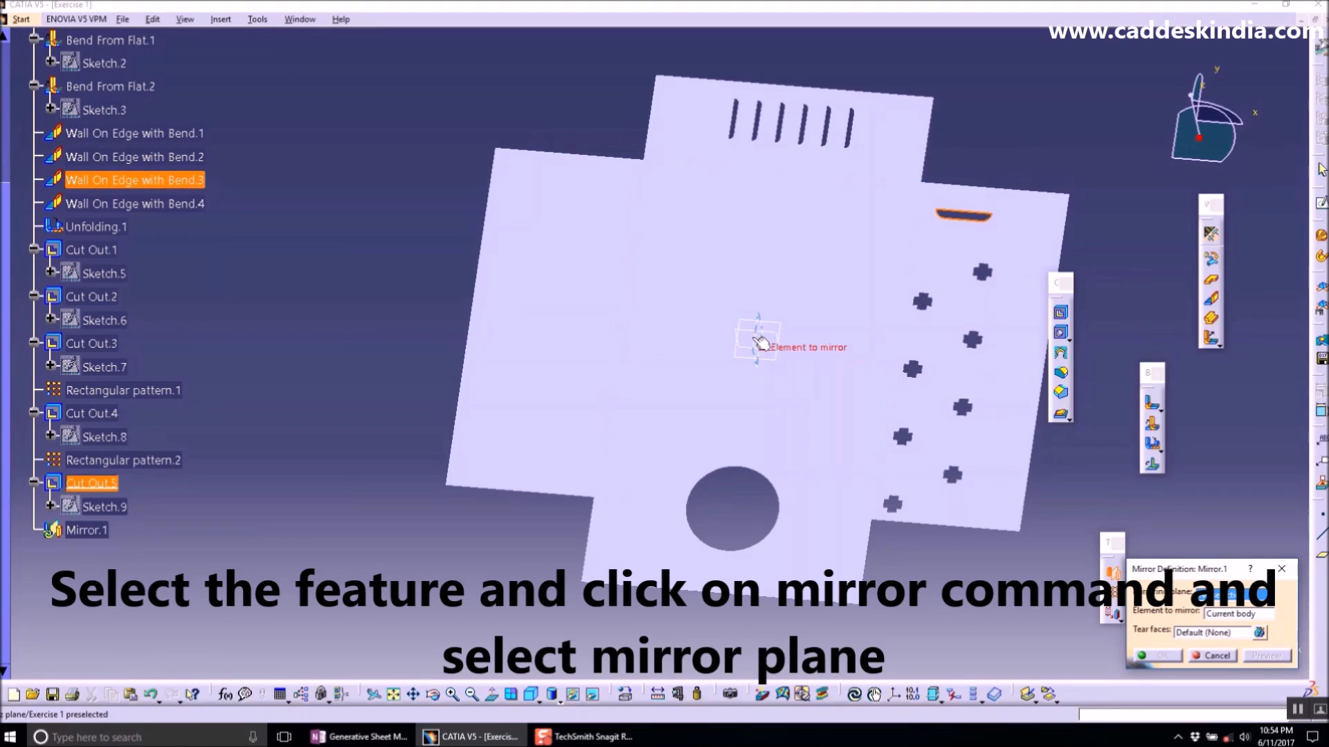
{"action": "left_click", "coordinate": [759, 342]}
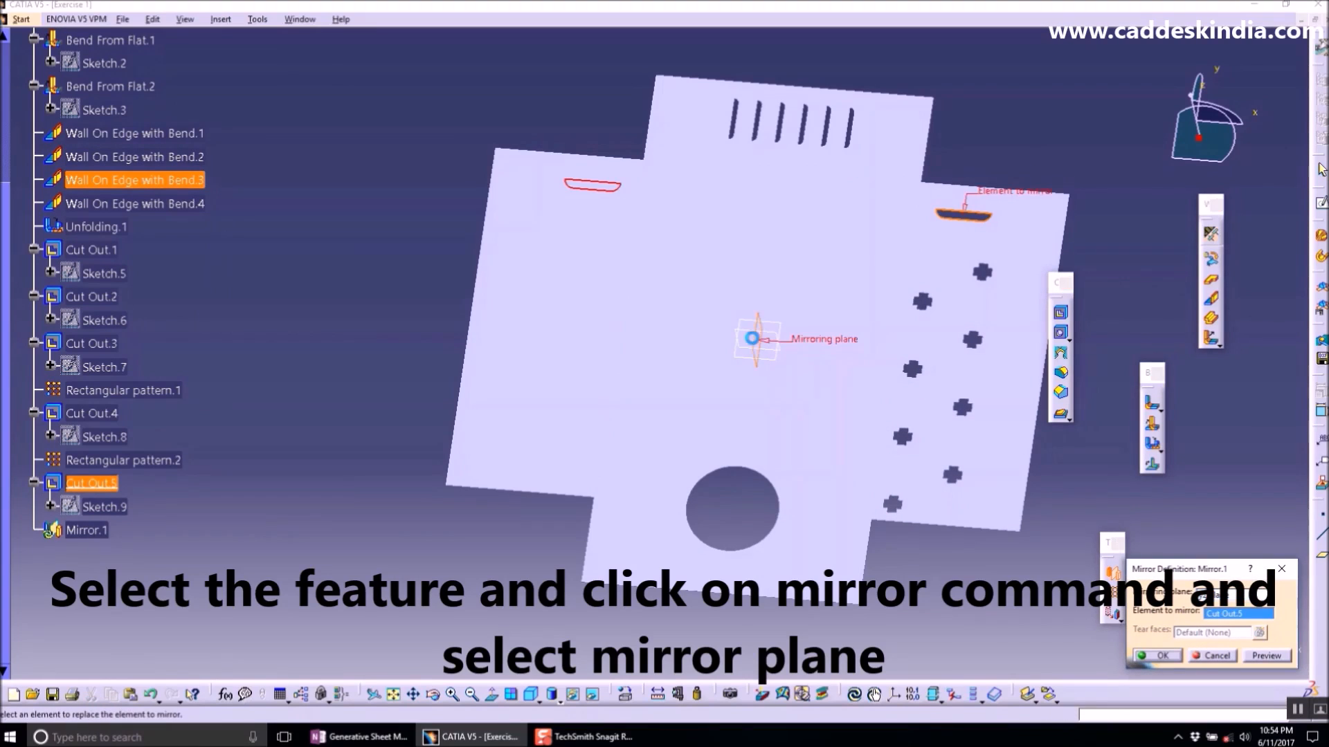
{"action": "left_click", "coordinate": [1176, 657]}
- Switch to the OneNote notes, highlight the Folding item, and return to CATIA
{"action": "middle_click_drag", "start_coordinate": [657, 364], "coordinate": [623, 471]}
{"action": "left_click", "coordinate": [356, 737]}
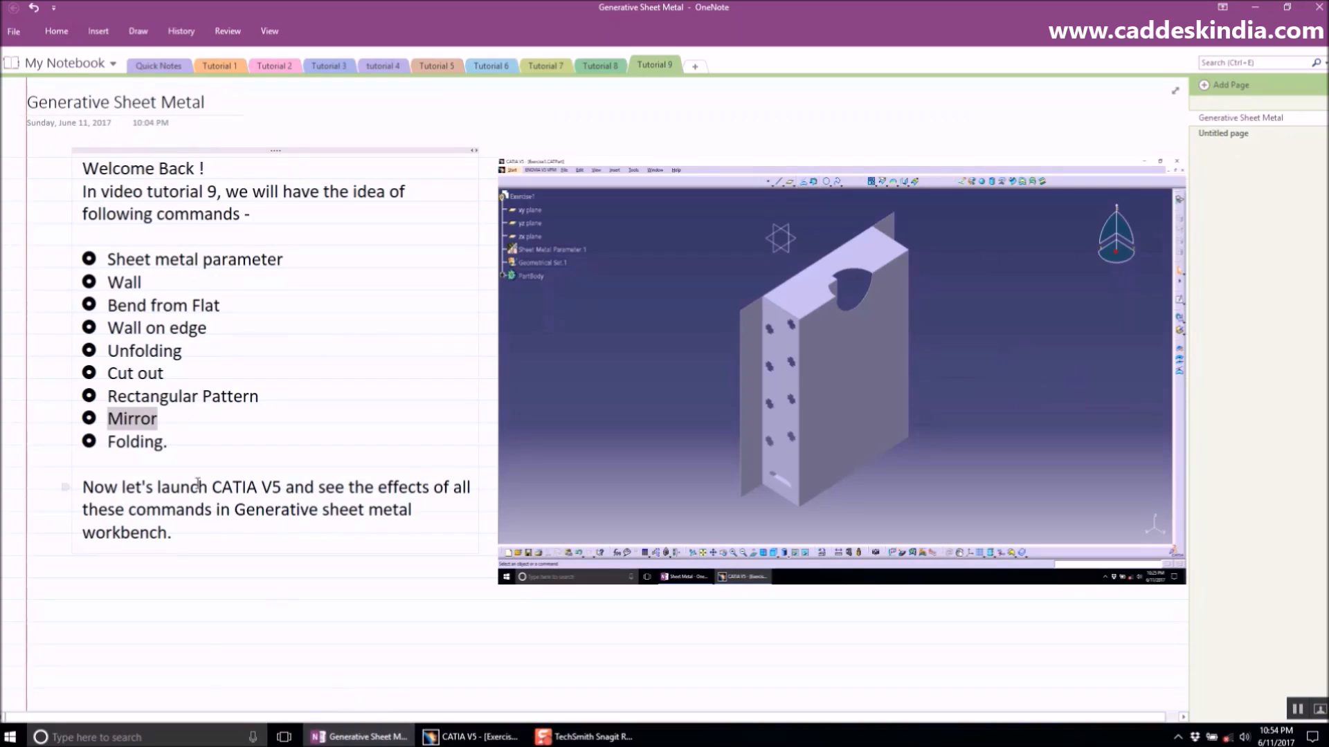
{"action": "left_click", "coordinate": [185, 446]}
{"action": "left_click", "coordinate": [471, 737]}
- Open a sketch on the top face and draw a rectangle about 18 by 14 mm near its lower edge
{"action": "middle_click_drag", "start_coordinate": [667, 357], "coordinate": [633, 321]}
{"action": "left_click", "coordinate": [454, 339]}
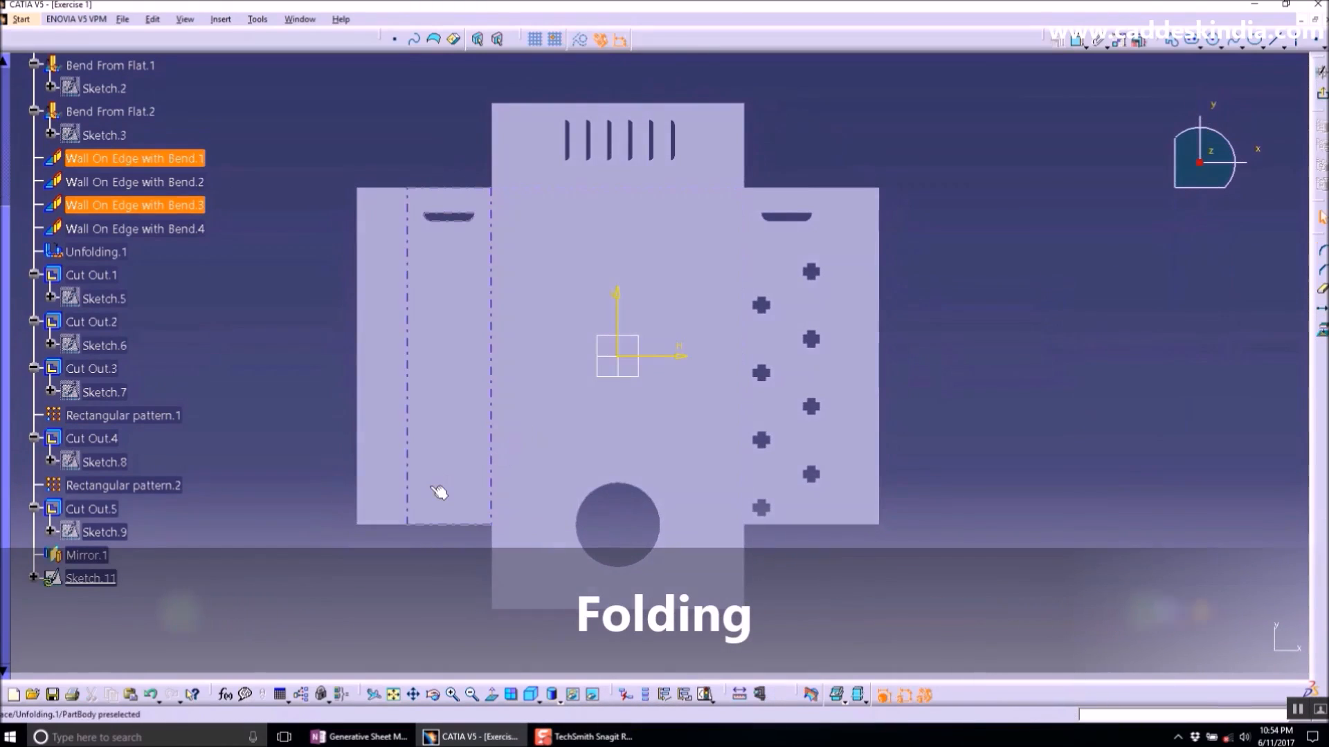
{"action": "mouse_move", "coordinate": [431, 483]}
{"action": "middle_mouse_down"}
{"action": "mouse_move", "coordinate": [443, 433]}
{"action": "mouse_move", "coordinate": [686, 323]}
{"action": "middle_mouse_up"}
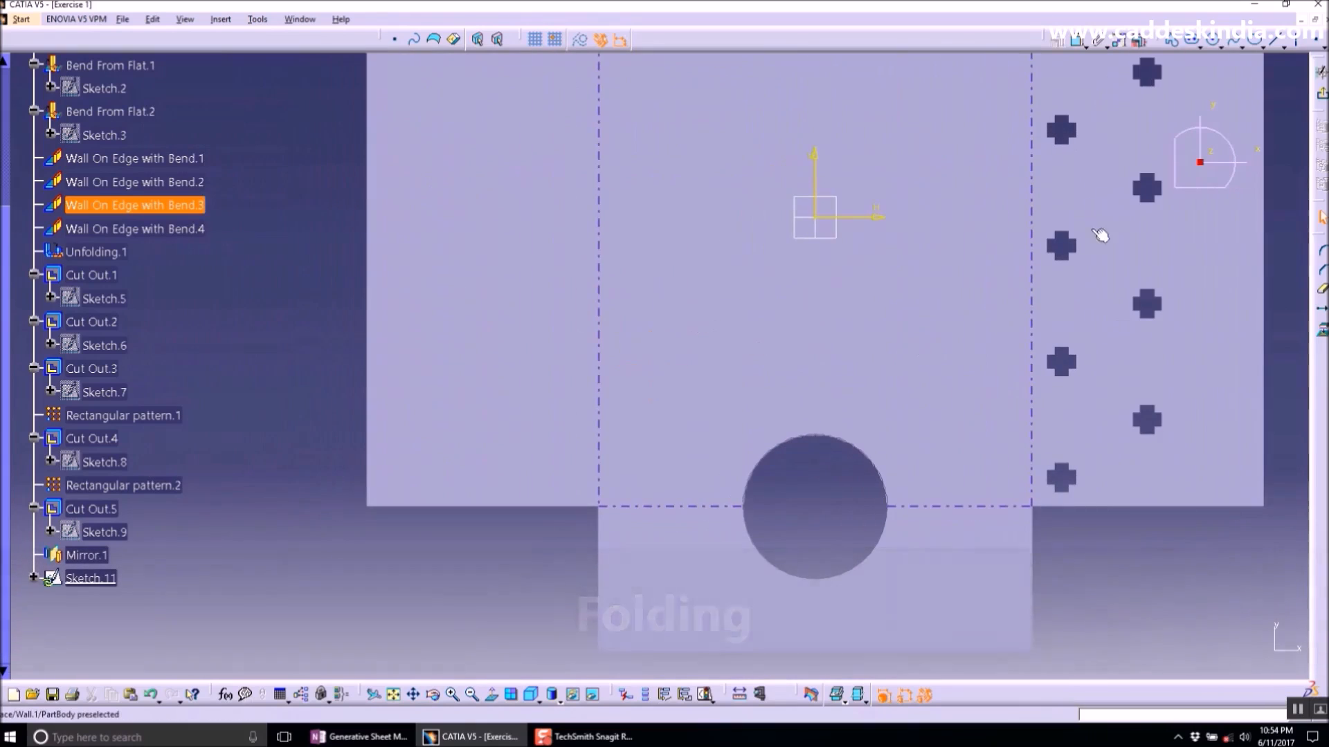
{"action": "left_click", "coordinate": [1195, 43]}
{"action": "left_click", "coordinate": [1207, 66]}
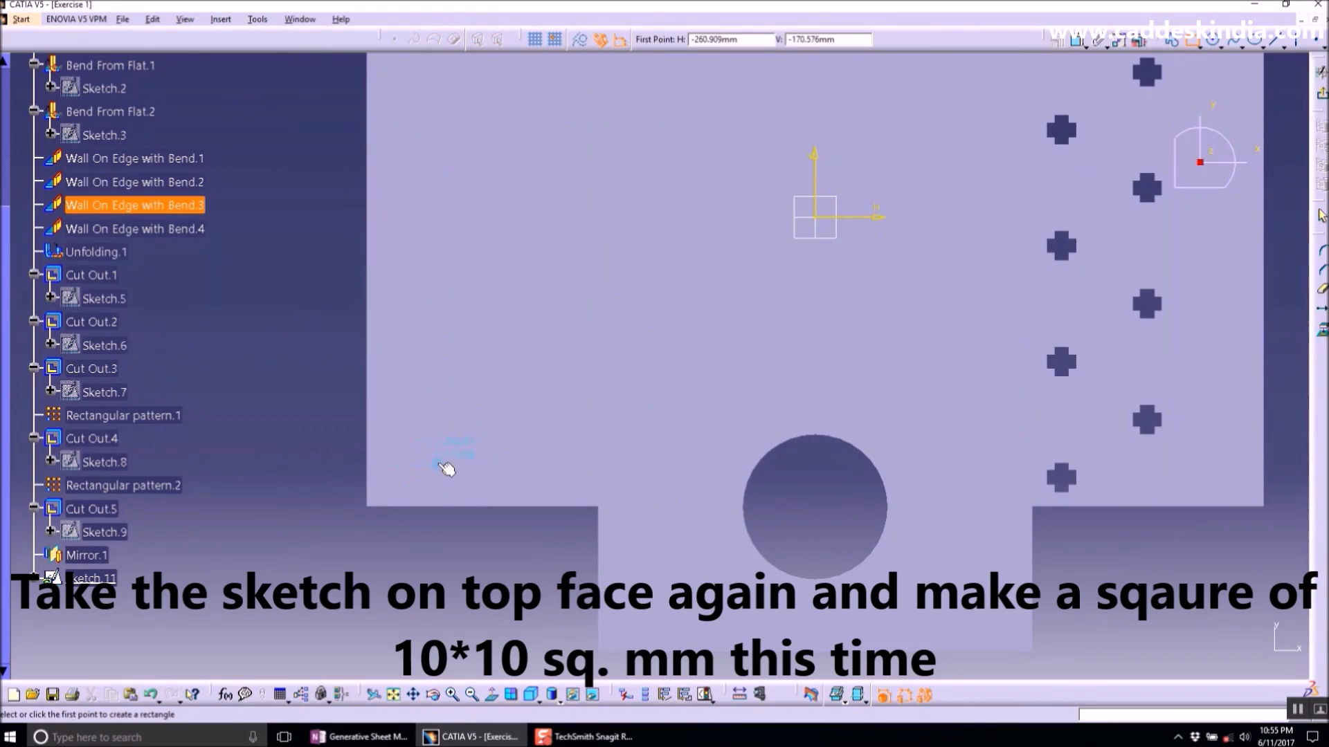
{"action": "left_click", "coordinate": [428, 463]}
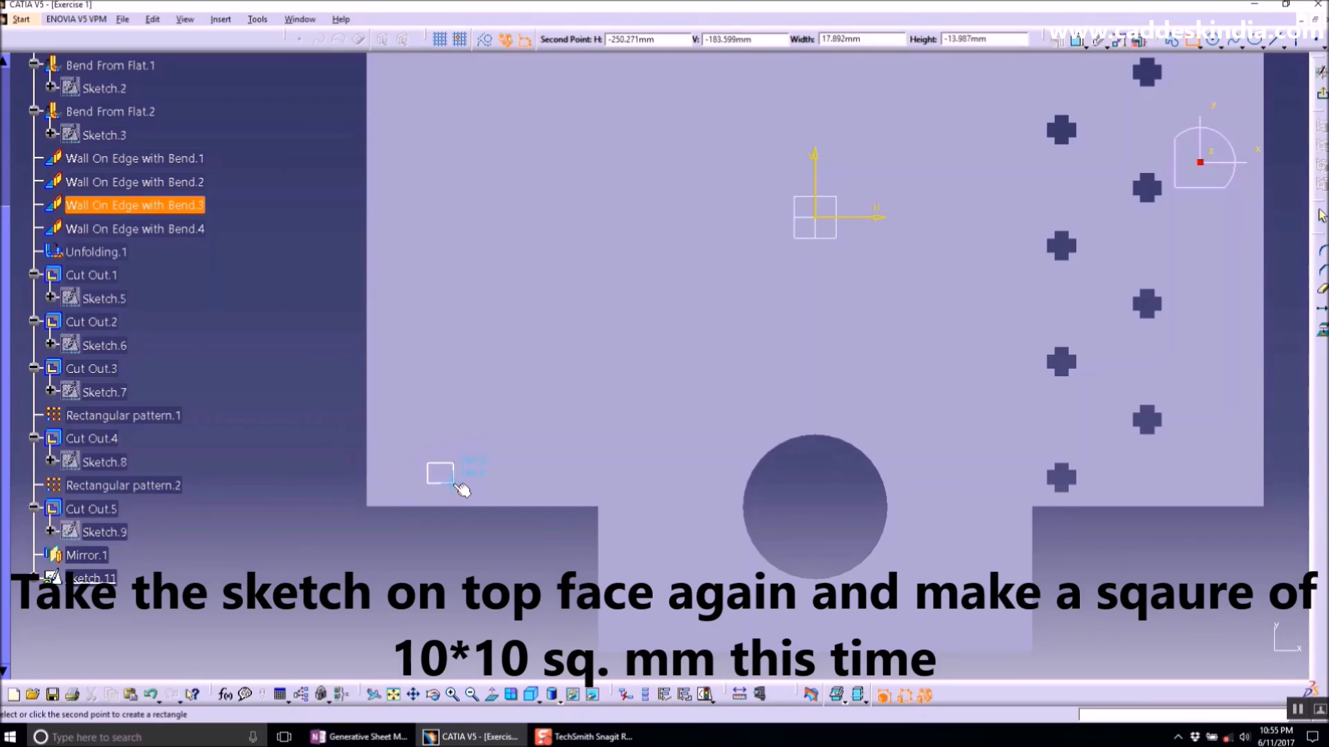
{"action": "left_click", "coordinate": [455, 484]}
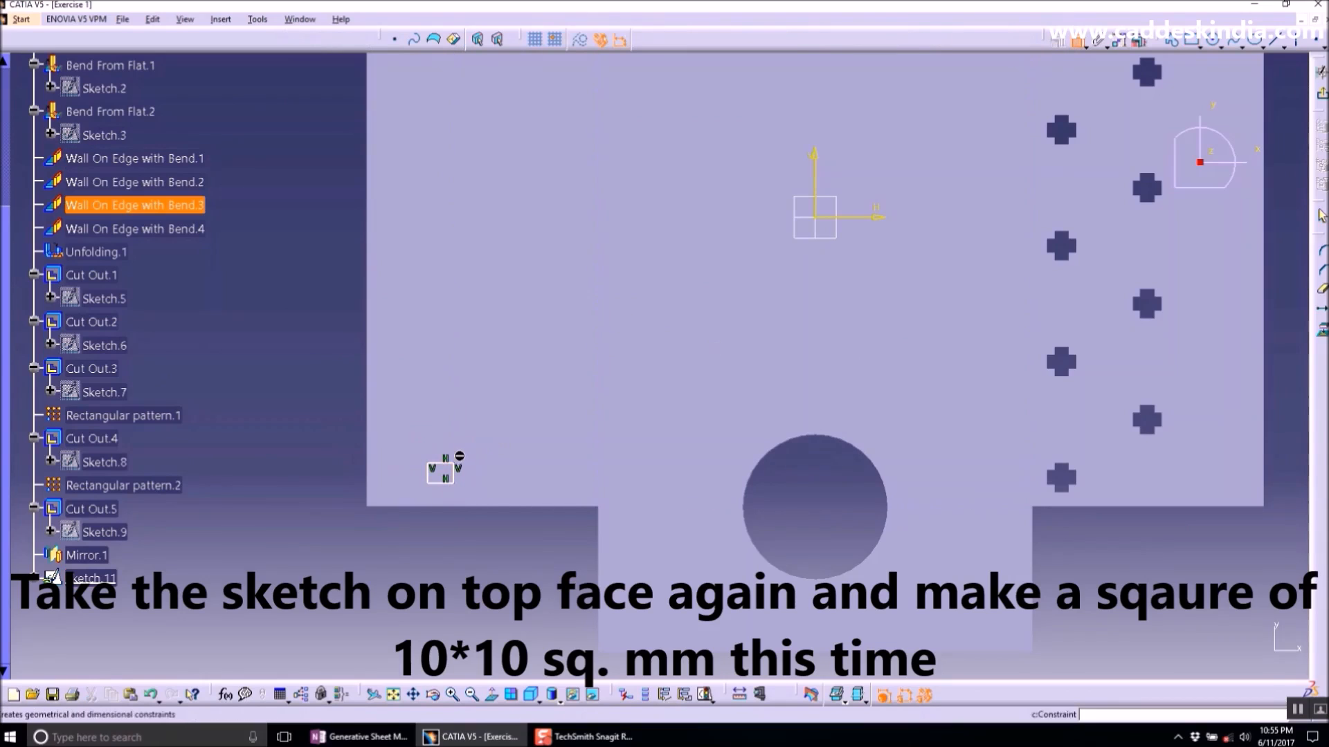
- Dimension the rectangle's width and height and set both to 10 mm
{"action": "left_click", "coordinate": [428, 474]}
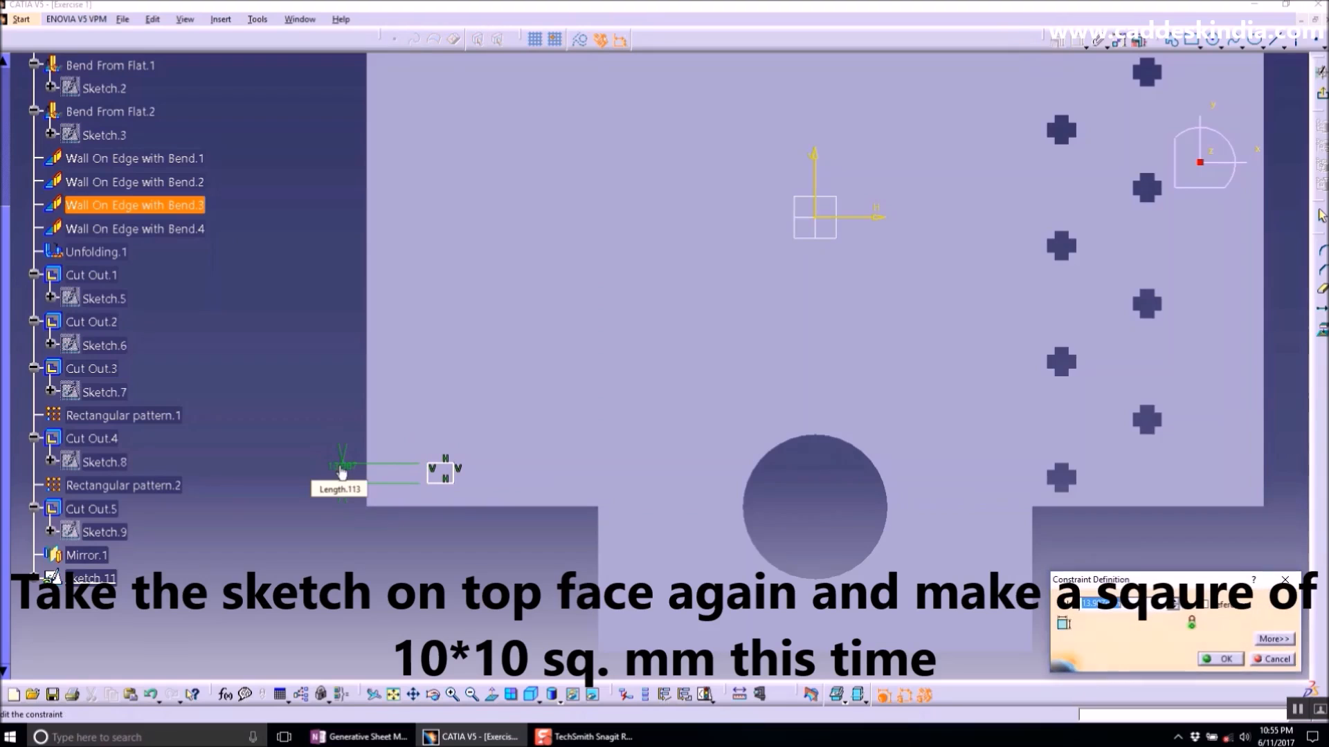
{"action": "left_click", "coordinate": [441, 470]}
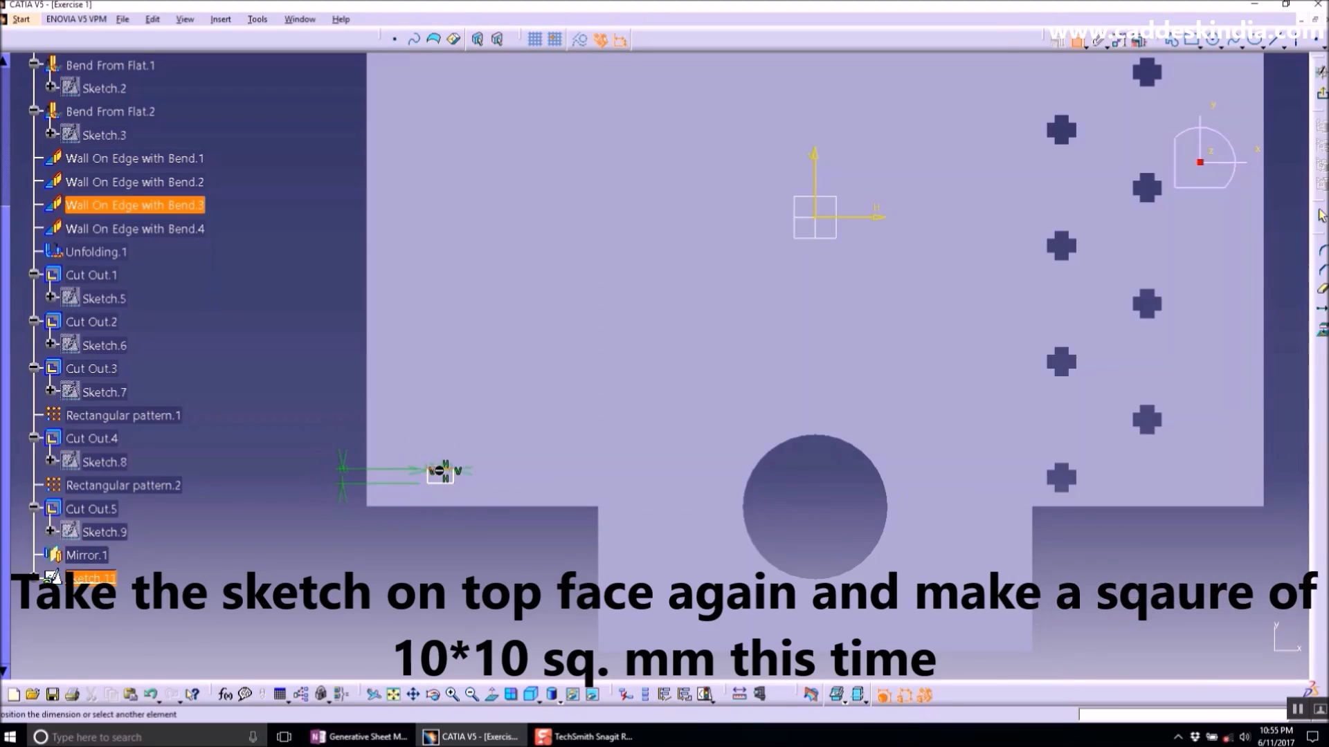
{"action": "left_click", "coordinate": [336, 389]}
{"action": "double_click", "coordinate": [332, 386]}
{"action": "type", "text": "10"}
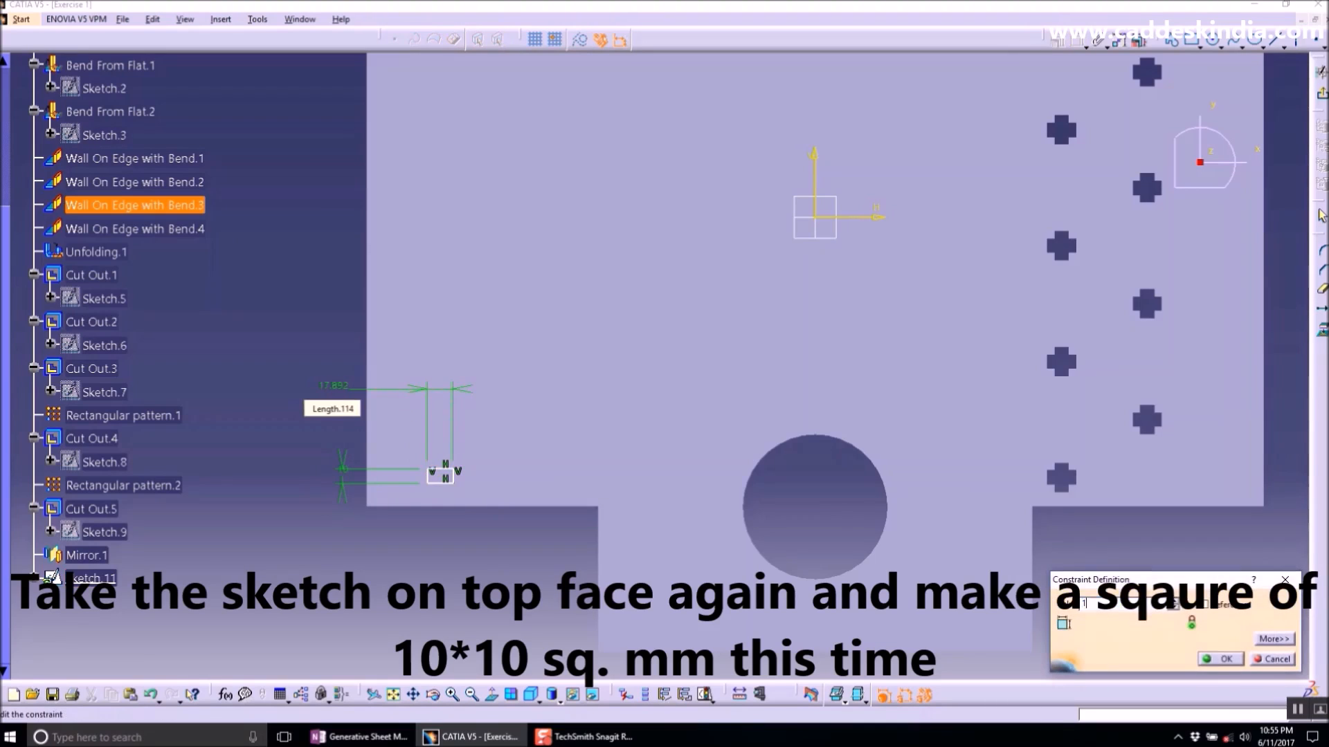
{"action": "key", "text": "Return"}
{"action": "mouse_move", "coordinate": [448, 512]}
{"action": "middle_mouse_down"}
{"action": "mouse_move", "coordinate": [448, 412]}
{"action": "mouse_move", "coordinate": [1096, 46]}
{"action": "middle_mouse_up"}
{"action": "left_click", "coordinate": [691, 262]}
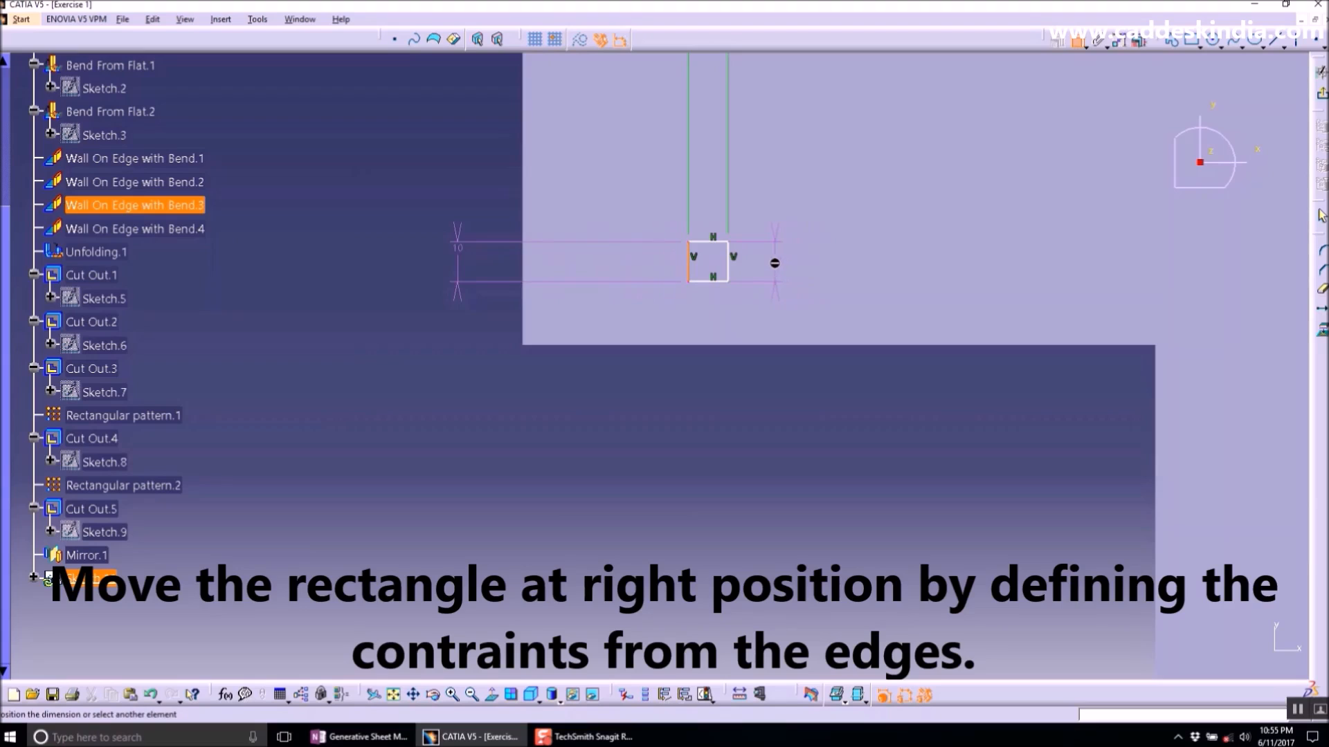
{"action": "left_click", "coordinate": [759, 264]}
{"action": "left_click", "coordinate": [706, 386]}
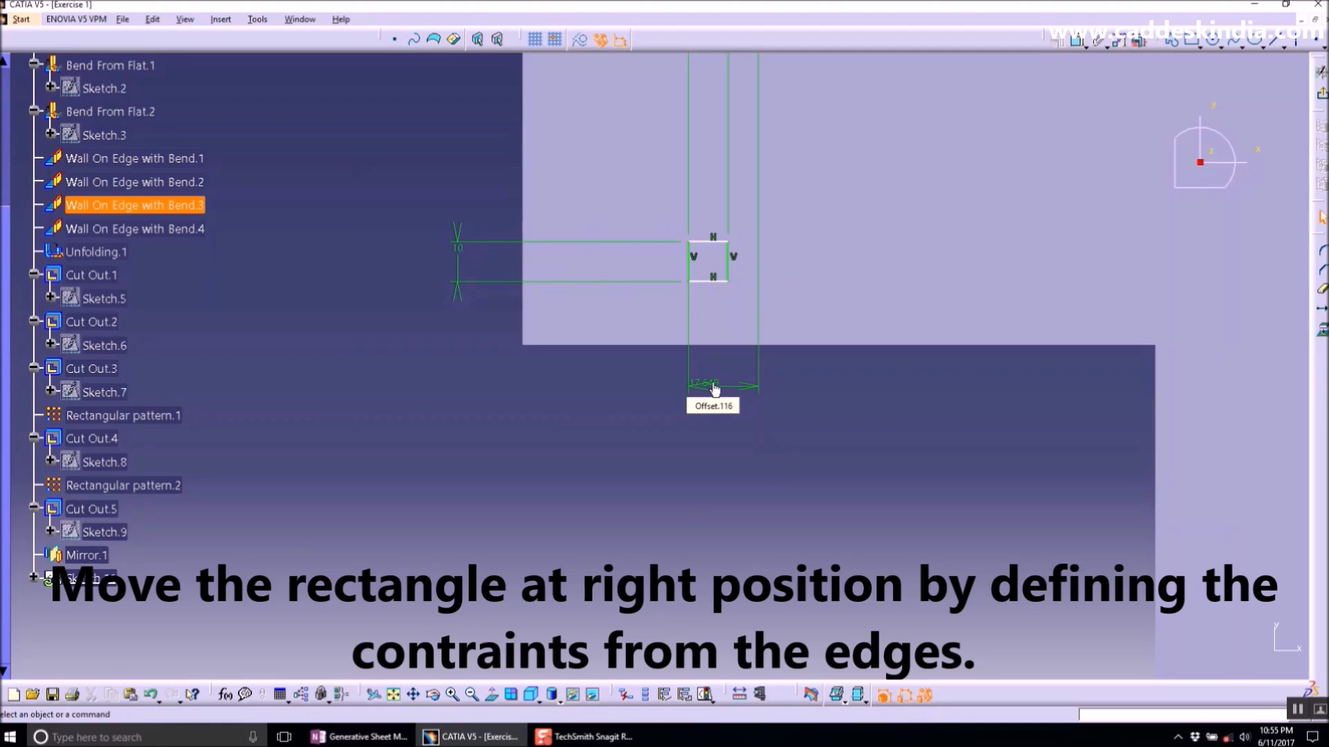
{"action": "double_click", "coordinate": [712, 382]}
{"action": "key", "text": "Delete"}
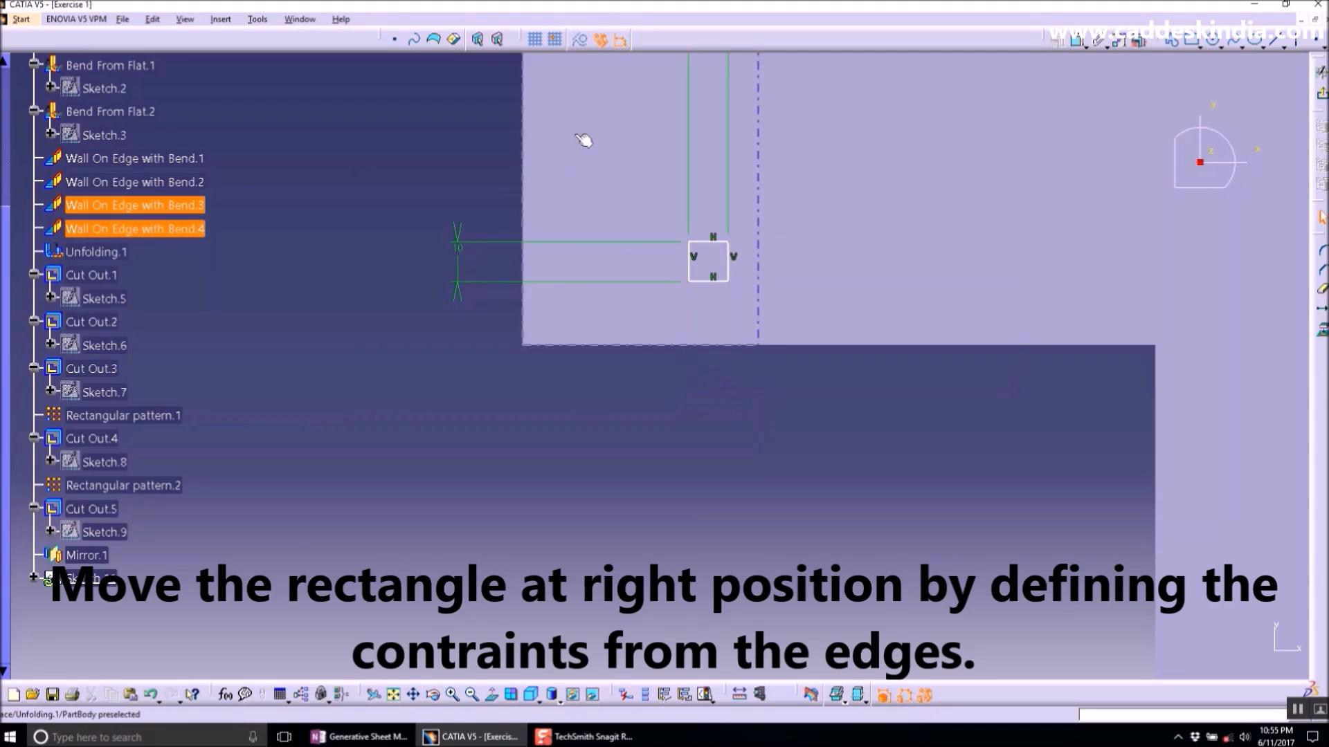
{"action": "left_click_drag", "start_coordinate": [692, 253], "coordinate": [797, 257]}
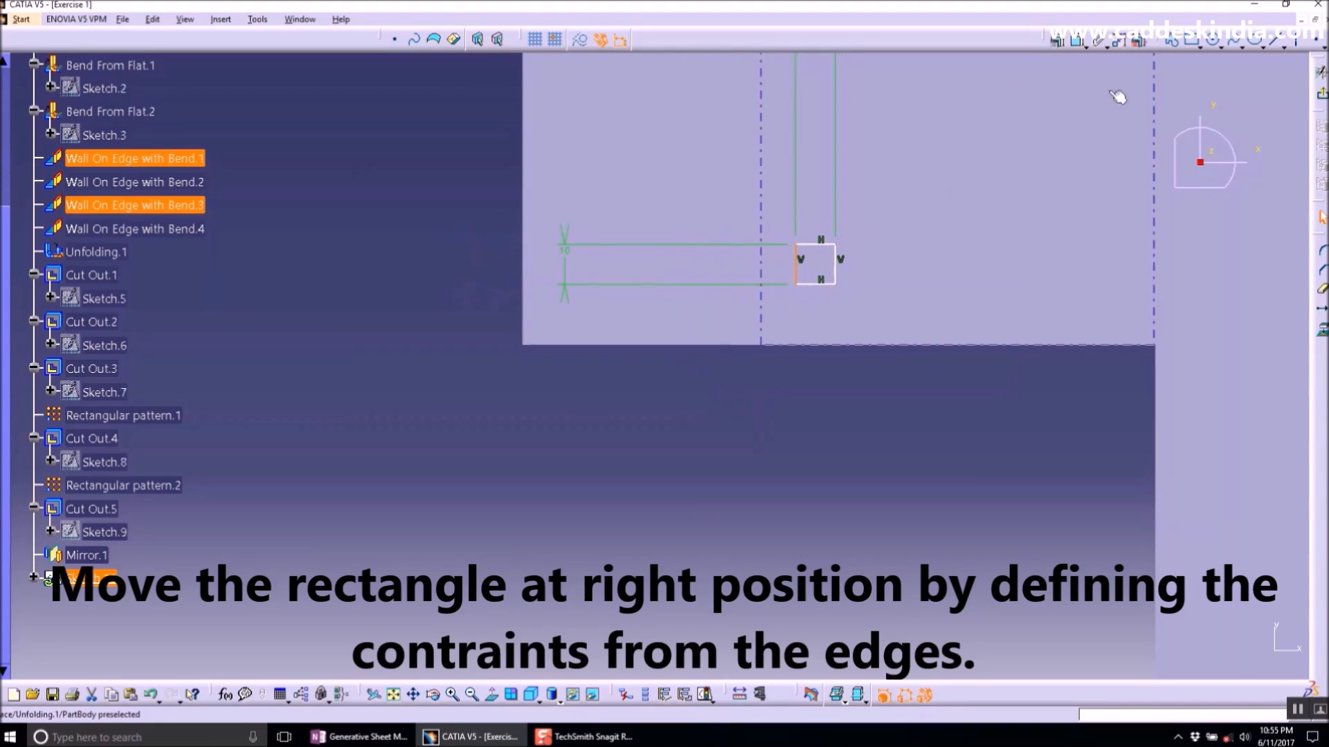
{"action": "left_click", "coordinate": [1070, 54]}
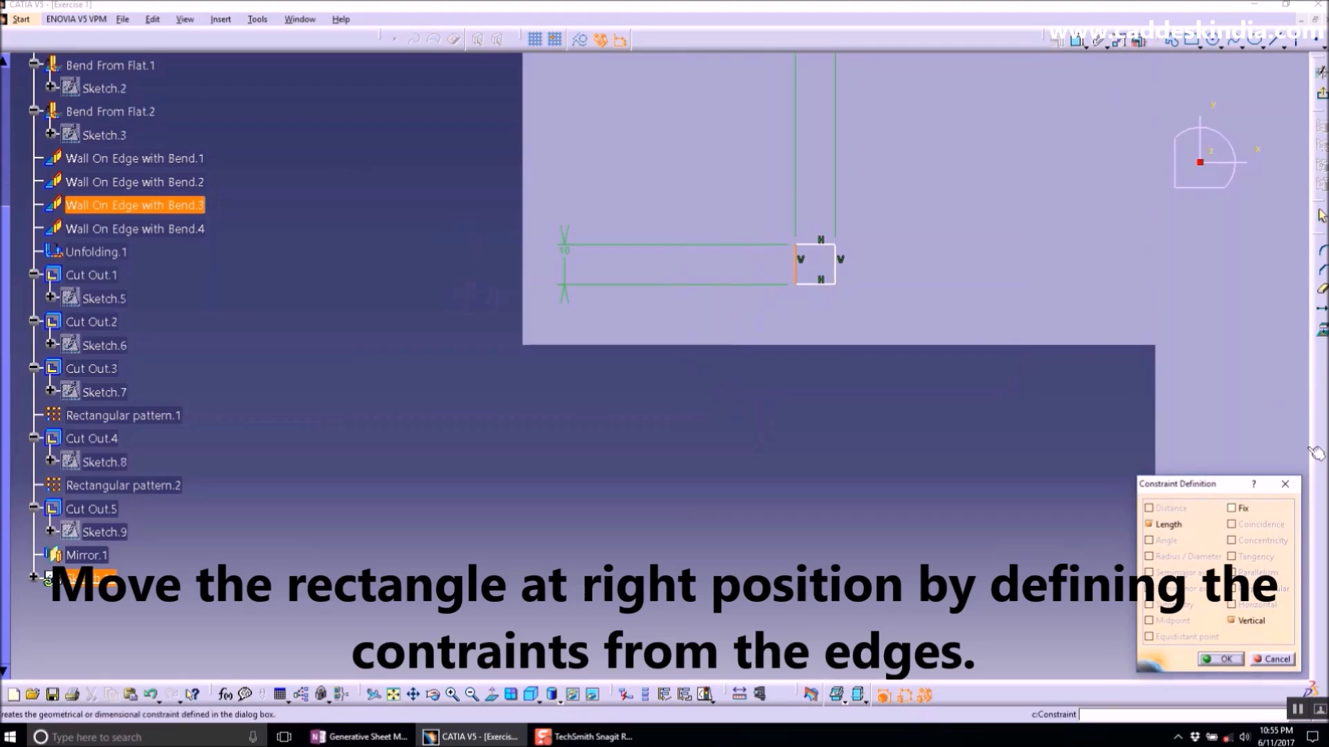
{"action": "left_click", "coordinate": [1286, 480]}
- Dimension the square's left side from the adjacent bend line and set the offset to 10 mm
{"action": "left_click", "coordinate": [1078, 43]}
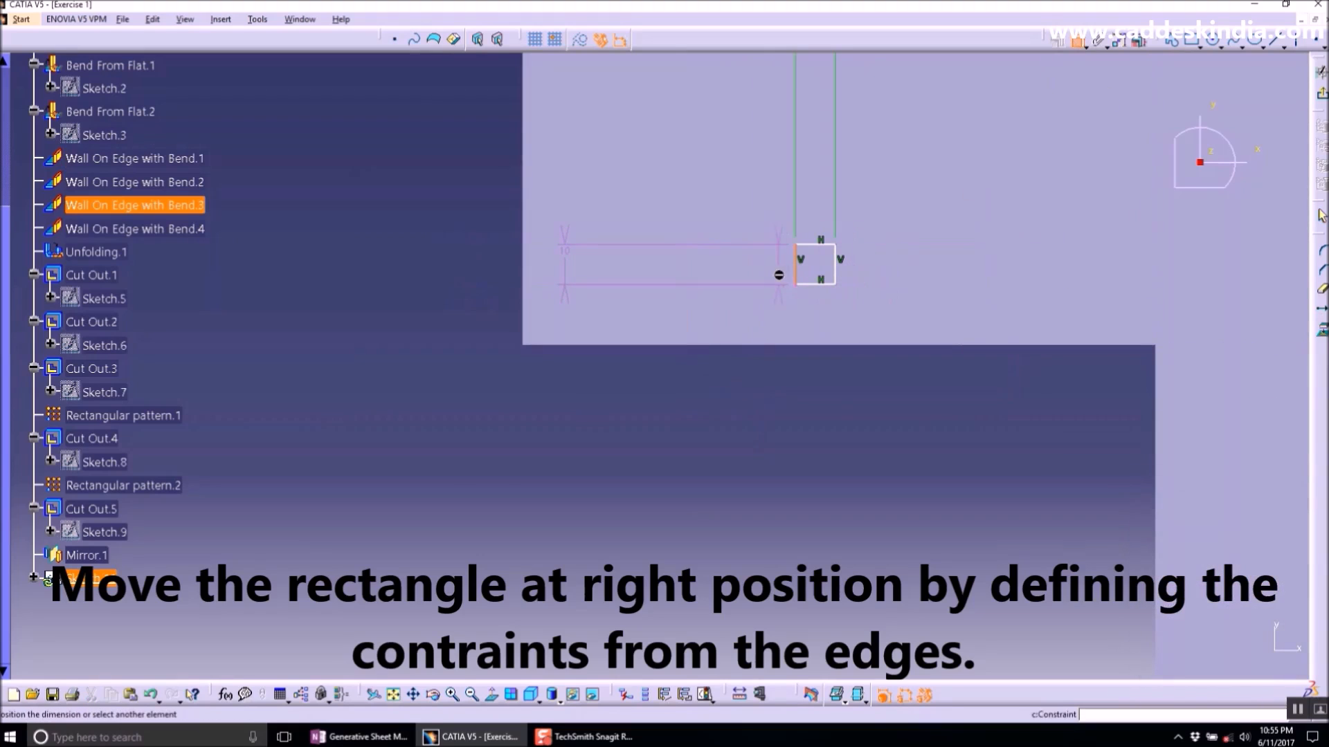
{"action": "left_click", "coordinate": [761, 263]}
{"action": "left_click", "coordinate": [777, 419]}
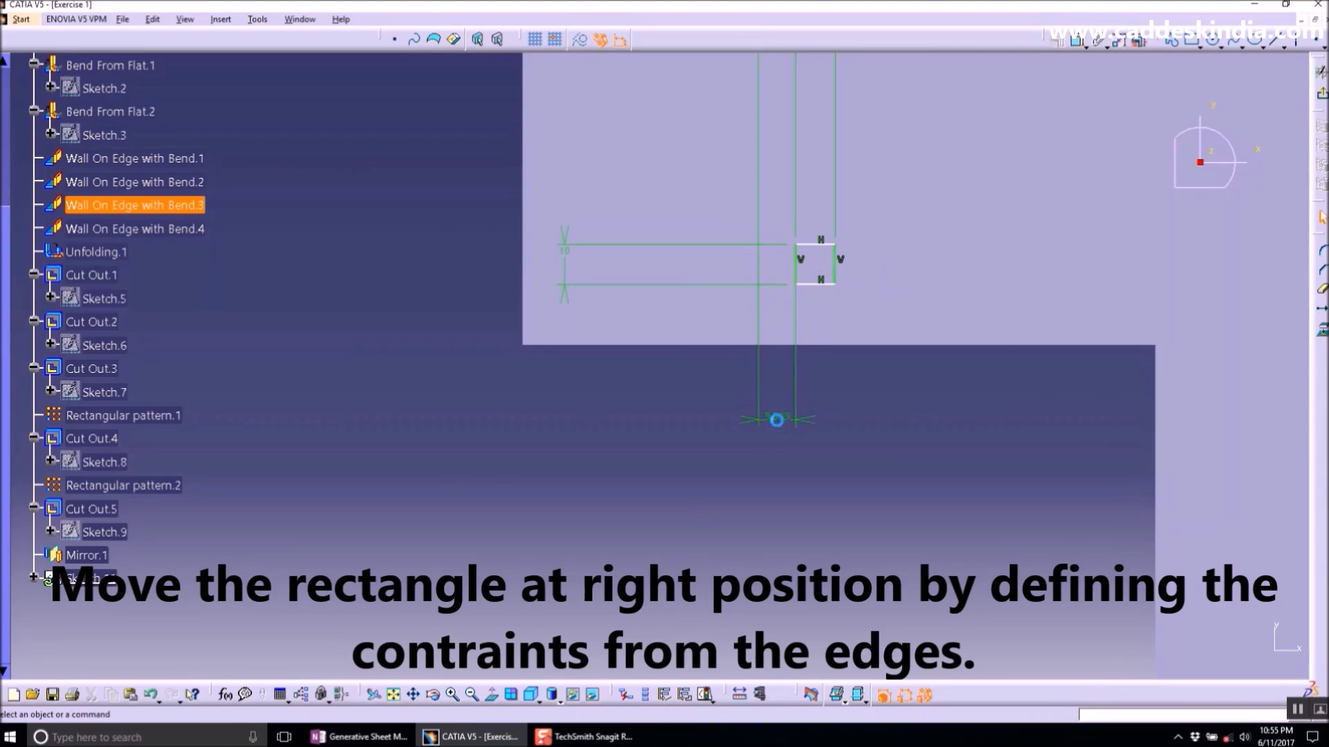
{"action": "left_click", "coordinate": [789, 424]}
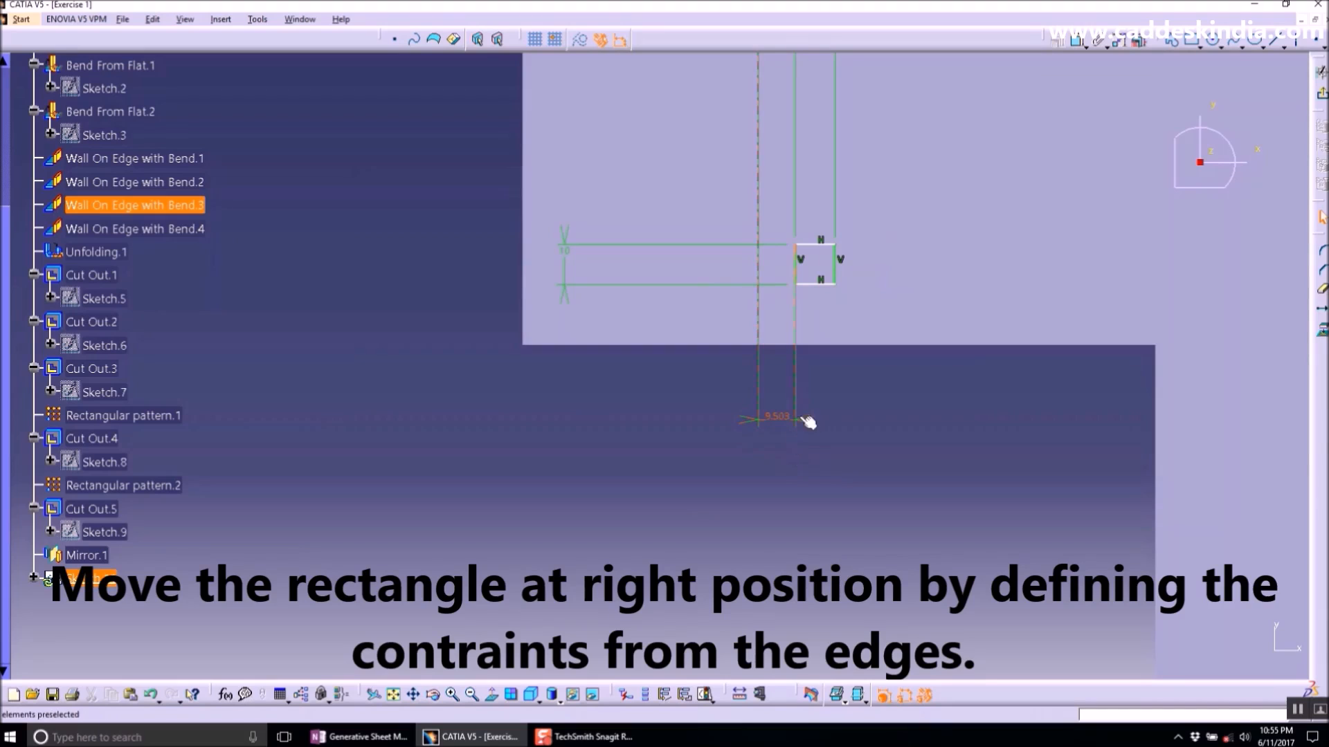
{"action": "double_click", "coordinate": [786, 424]}
{"action": "type", "text": "10mm"}
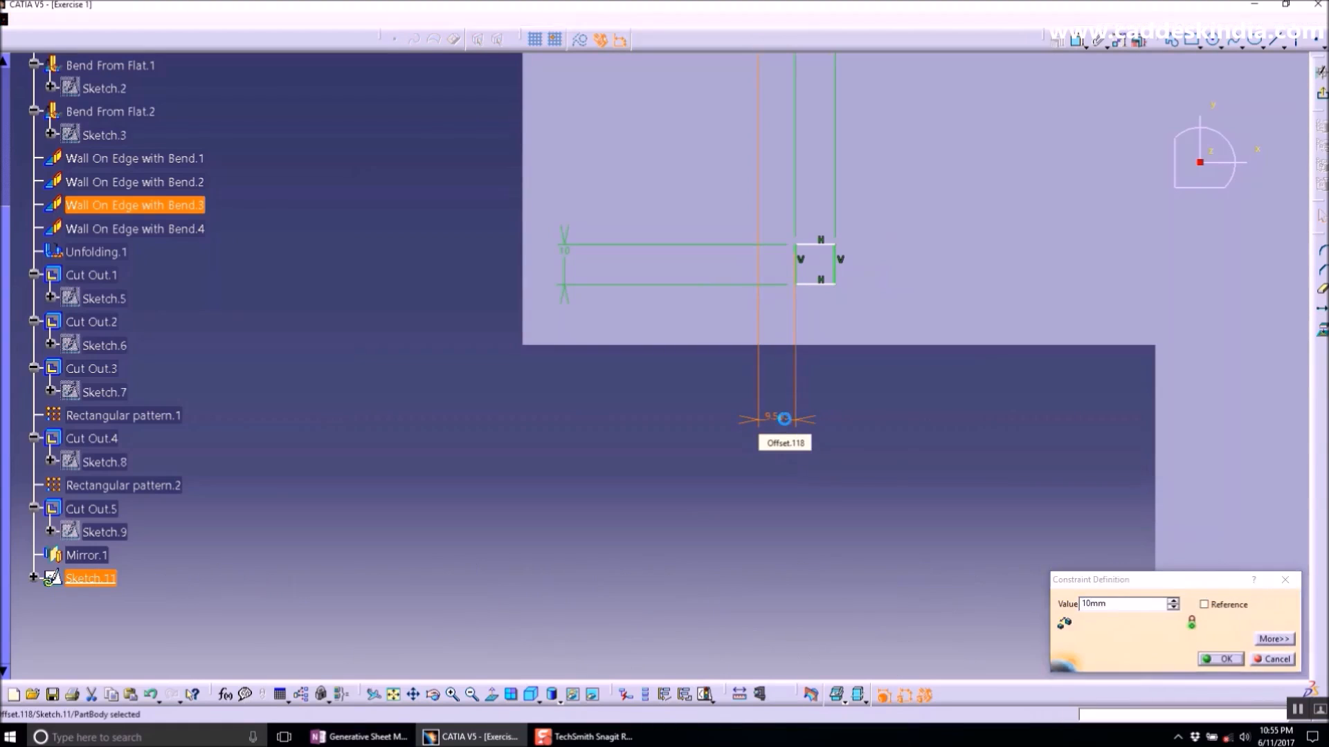
{"action": "key", "text": "Return"}
- Dimension the square's distance from the face's lower edge and set it to 10 mm
{"action": "middle_click_drag", "start_coordinate": [905, 321], "coordinate": [770, 373]}
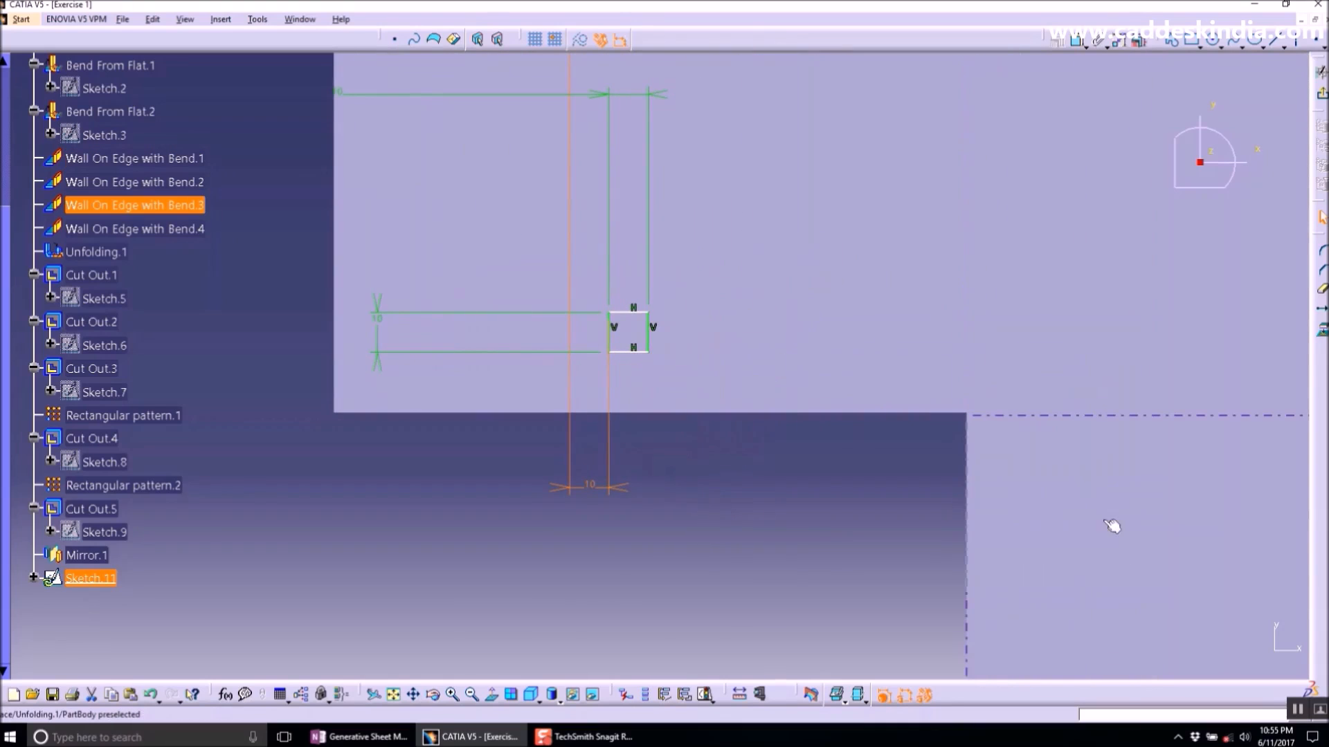
{"action": "left_click", "coordinate": [1304, 713]}
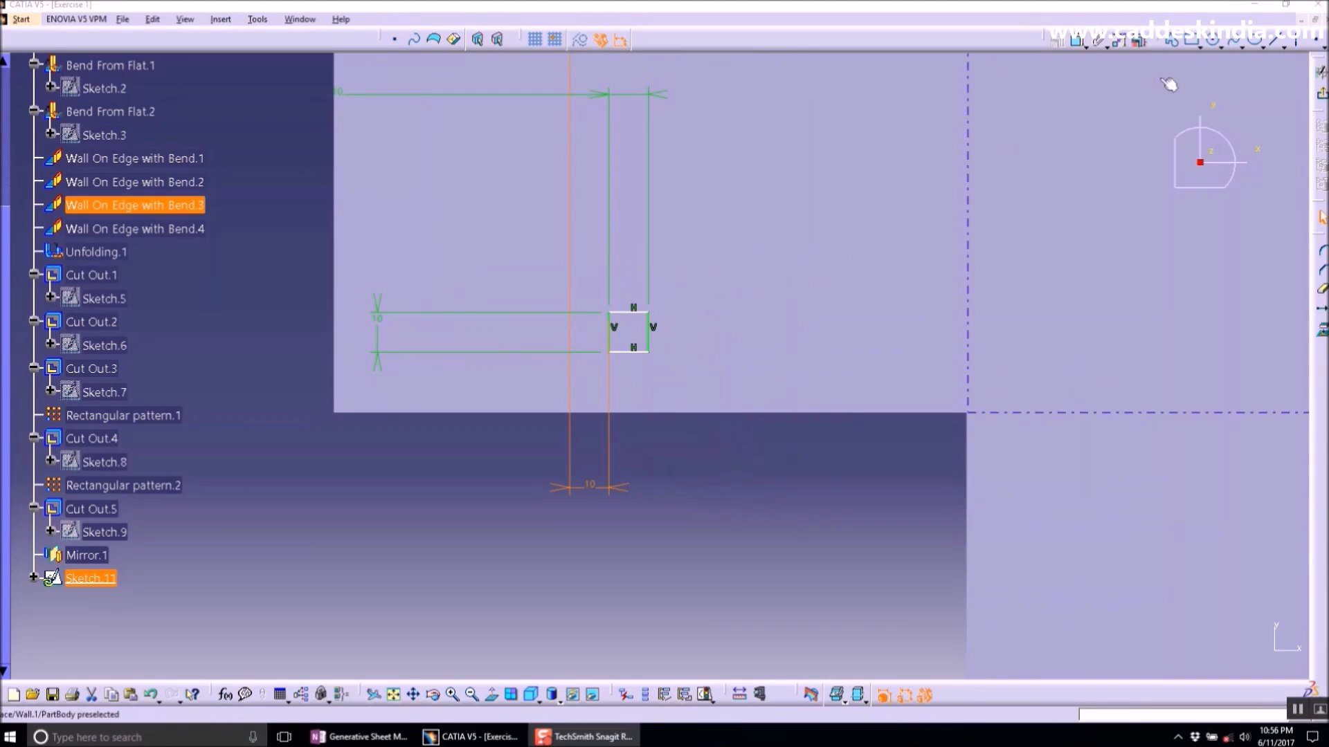
{"action": "left_click", "coordinate": [1078, 41]}
{"action": "left_click", "coordinate": [632, 352]}
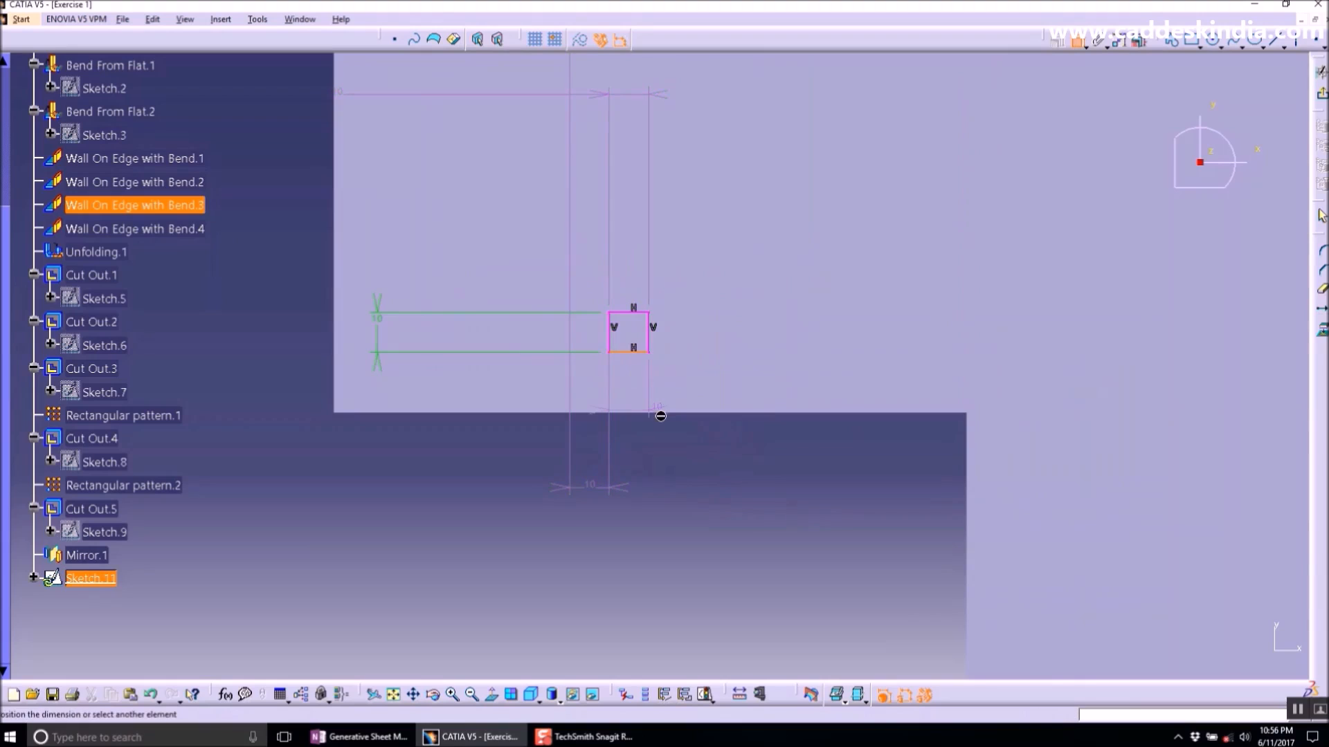
{"action": "left_click", "coordinate": [657, 416]}
{"action": "left_click", "coordinate": [280, 388]}
{"action": "double_click", "coordinate": [281, 388]}
{"action": "key", "text": "Return"}
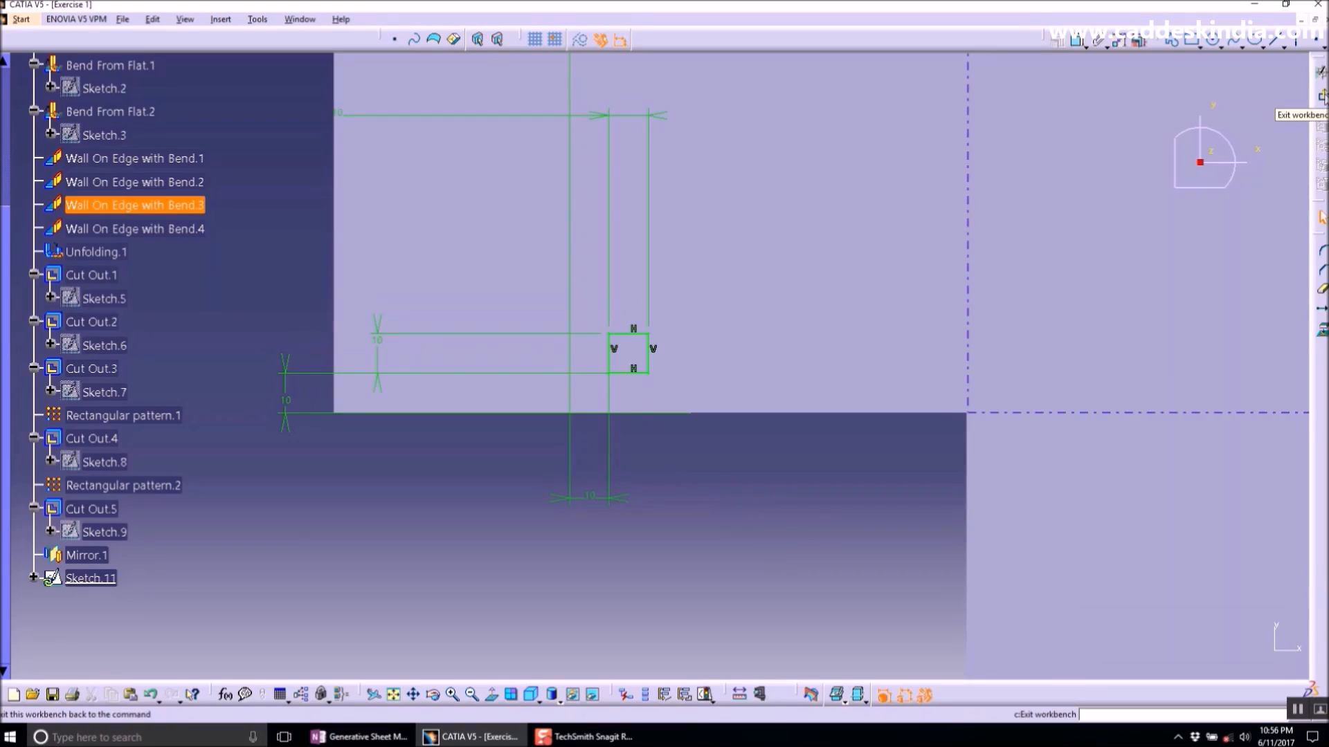
- Leave the sketch and create a Cut Out from the square profile
{"action": "left_click", "coordinate": [1321, 97]}
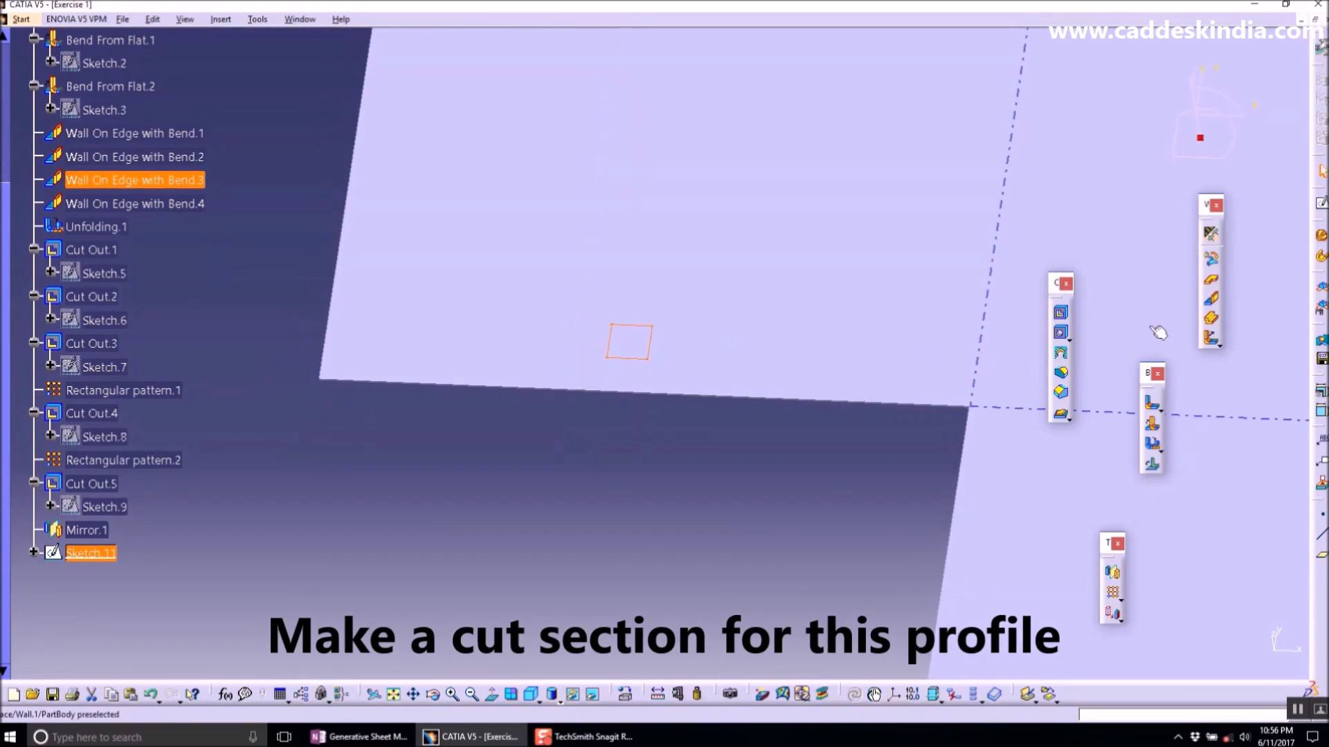
{"action": "left_click", "coordinate": [1061, 314]}
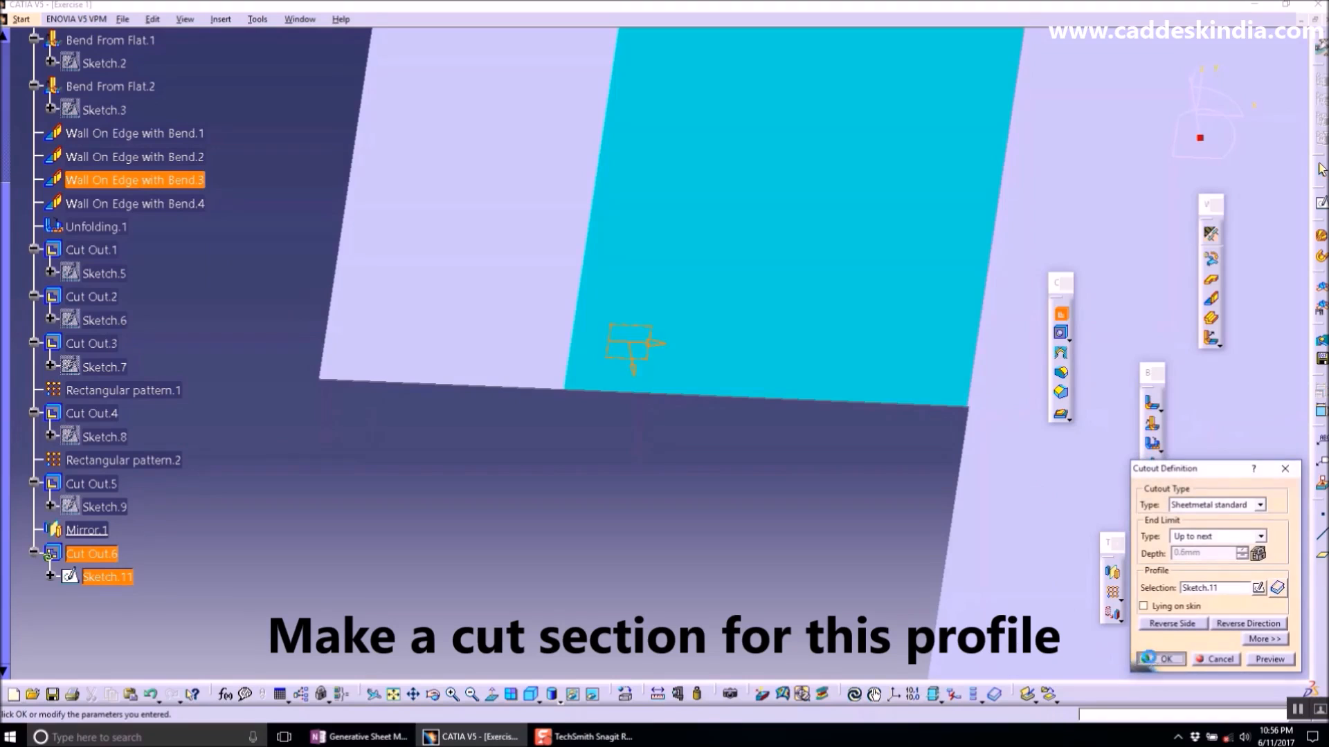
{"action": "left_click", "coordinate": [1156, 660]}
- Start a rectangular pattern of the new cut out with 7 instances spaced 30 mm along the adjacent bend line
{"action": "left_click", "coordinate": [91, 553]}
{"action": "left_click", "coordinate": [1112, 592]}
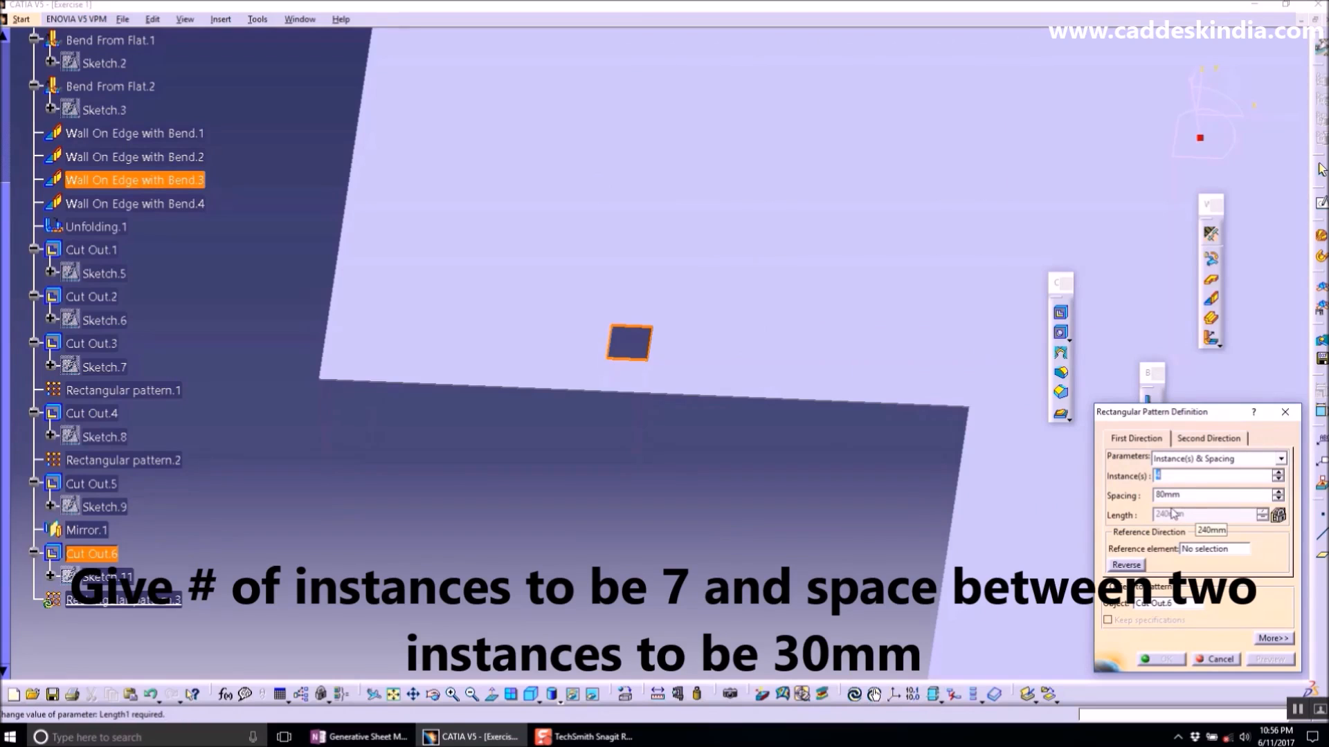
{"action": "double_click", "coordinate": [1176, 494]}
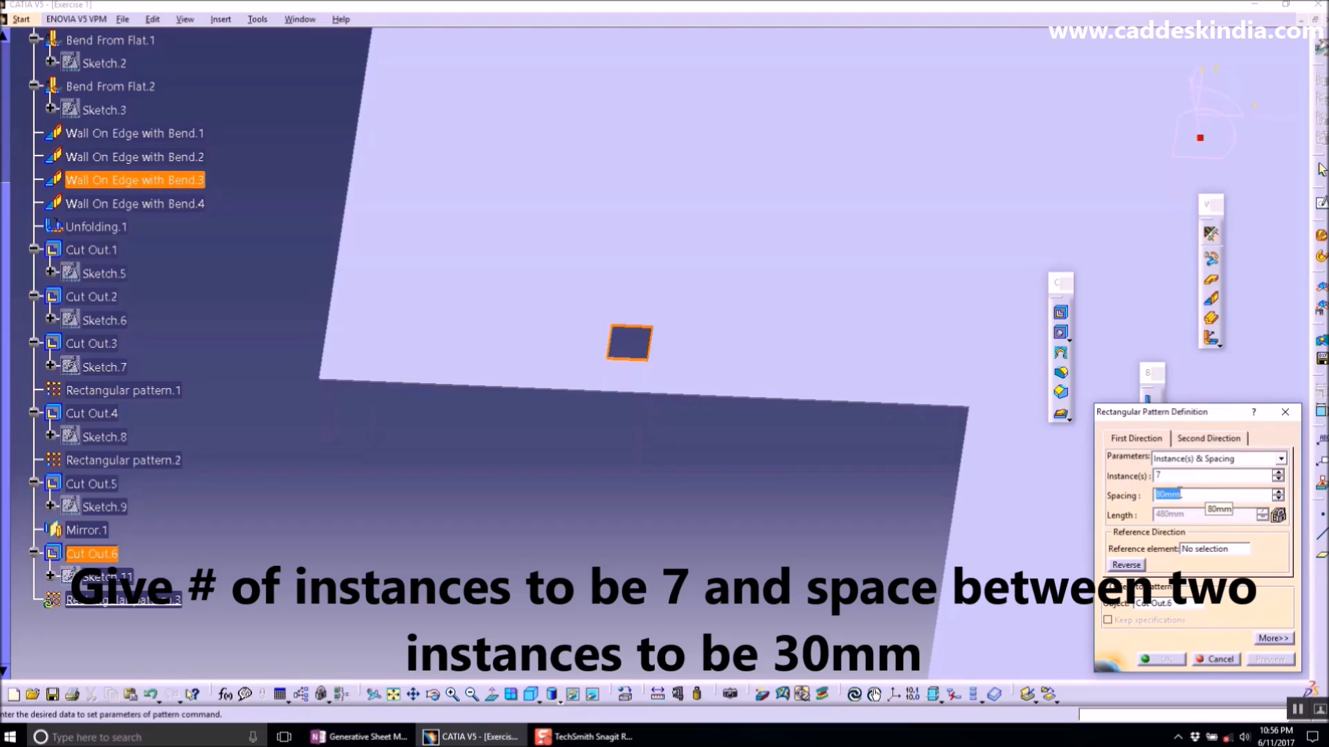
{"action": "left_click", "coordinate": [1205, 552]}
{"action": "left_click", "coordinate": [1208, 551]}
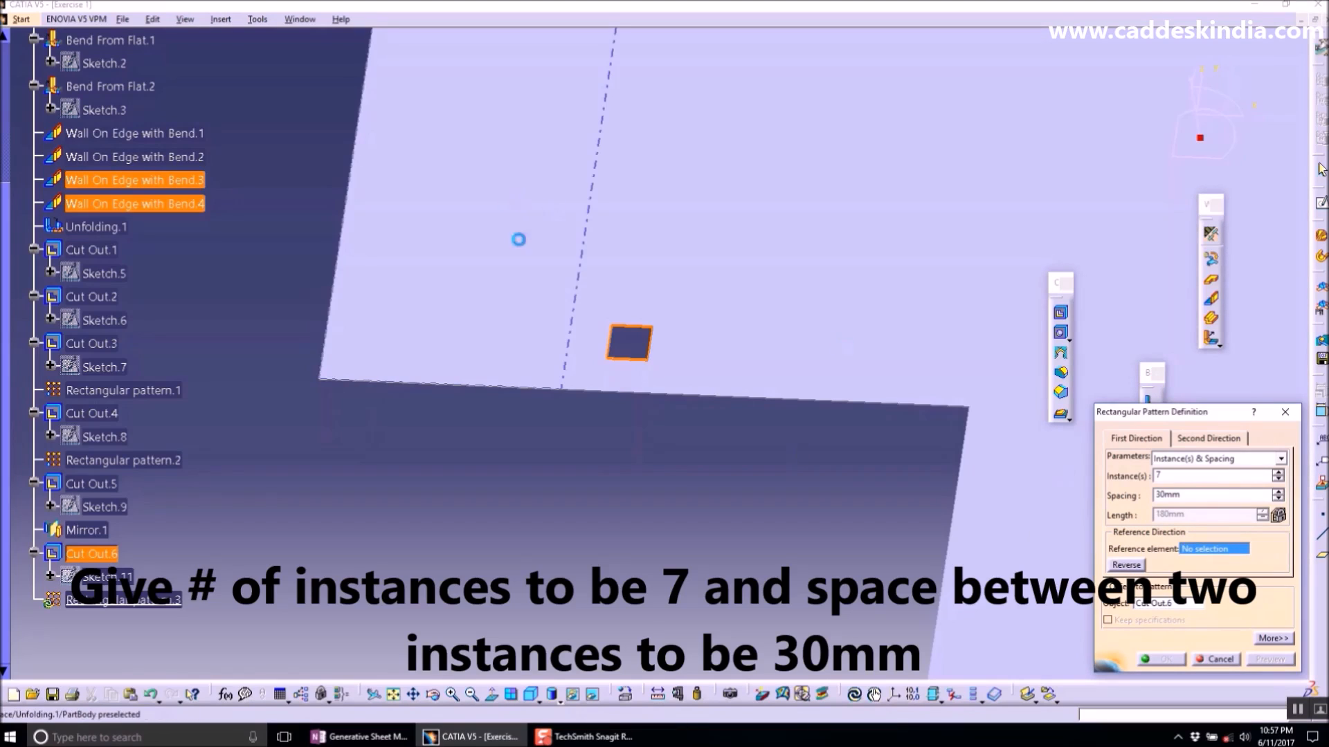
{"action": "left_click", "coordinate": [584, 253]}
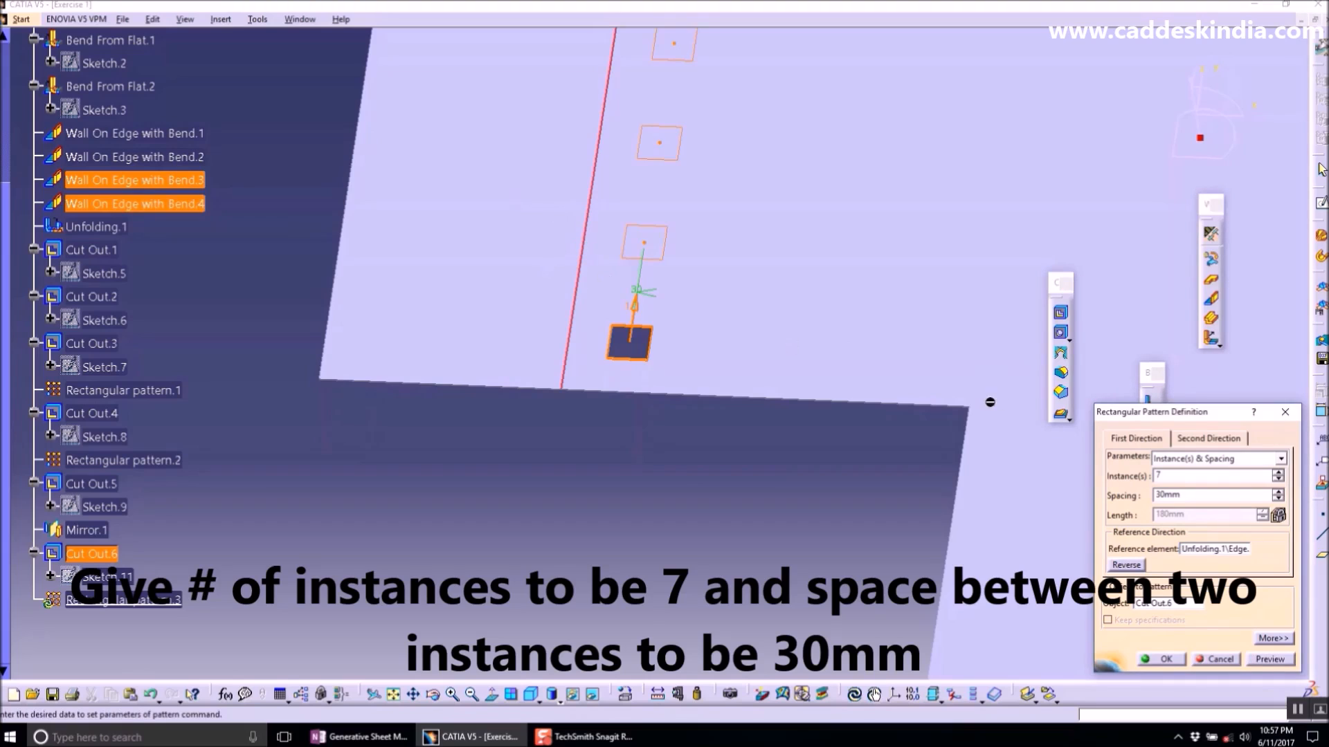
{"action": "middle_click_drag", "start_coordinate": [738, 324], "coordinate": [631, 473]}
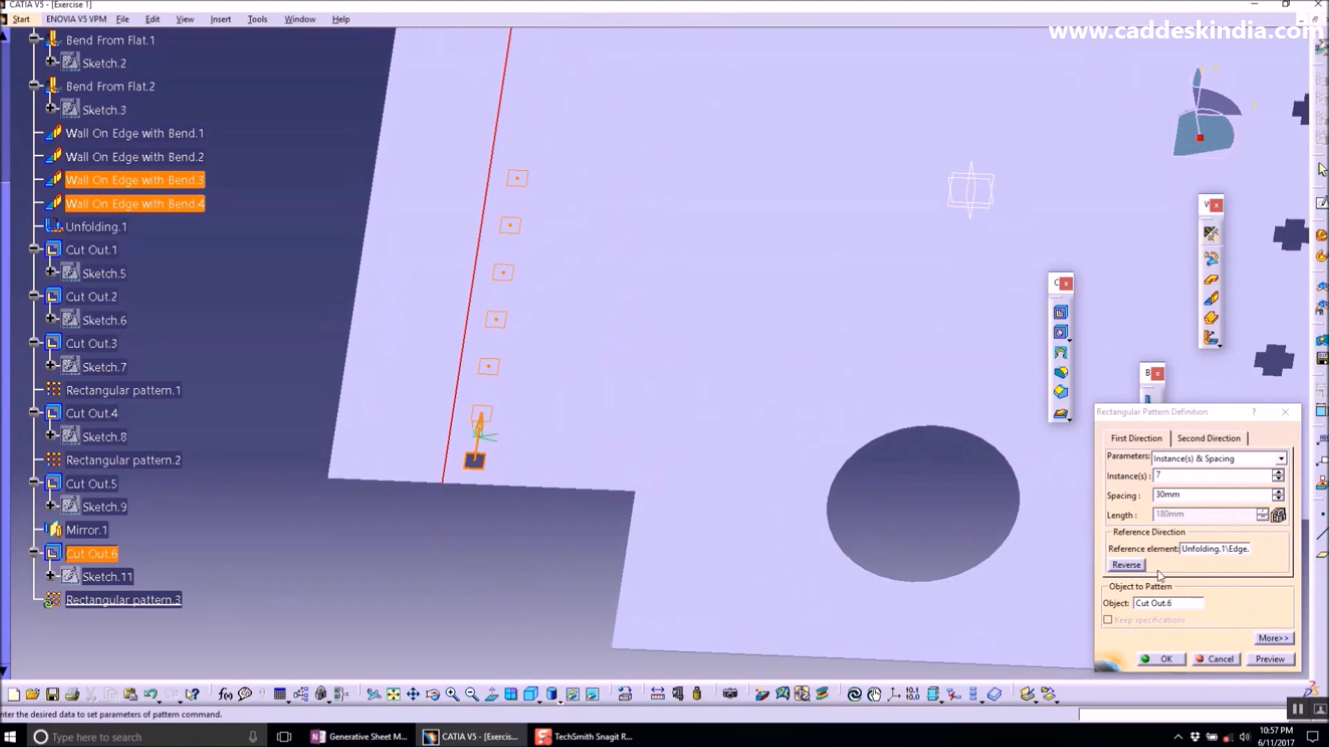
- Set the pattern's second direction to 2 instances spaced 40 mm along the face's lower edge and confirm
{"action": "left_click", "coordinate": [1200, 441]}
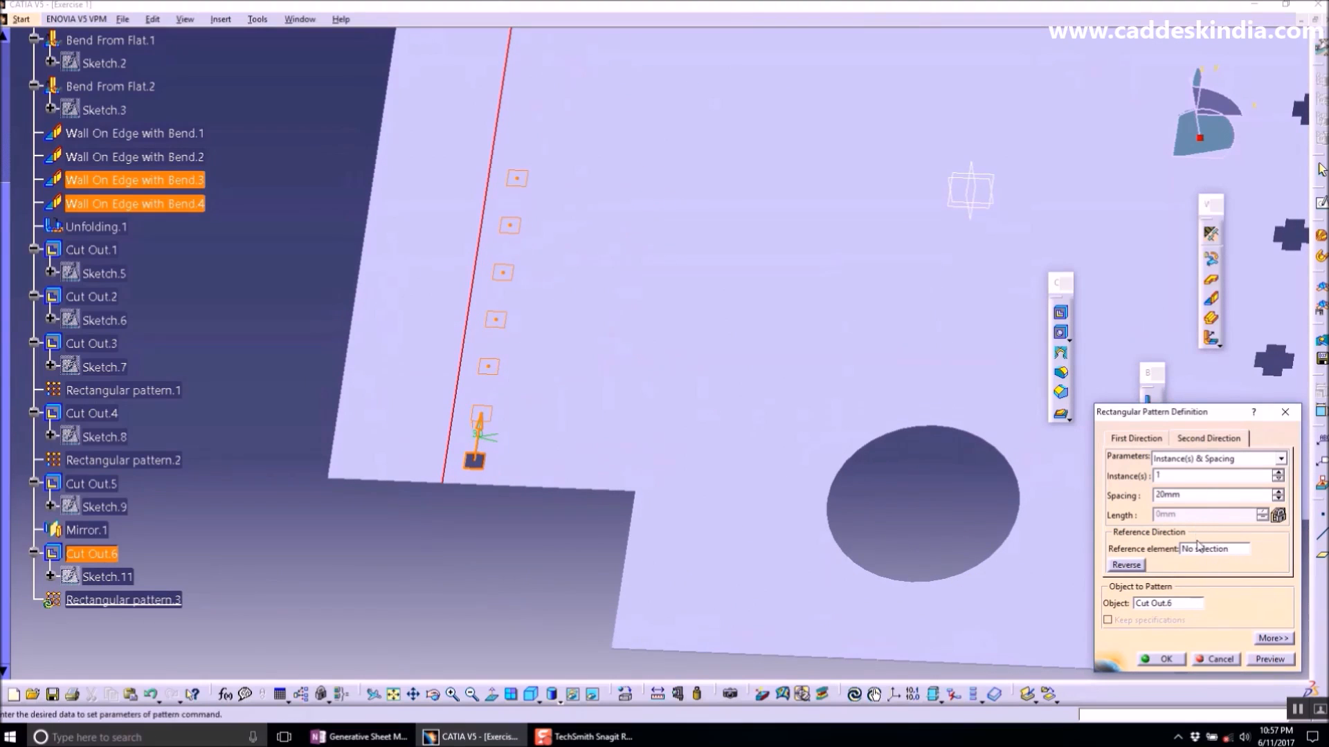
{"action": "type", "text": "2"}
{"action": "left_click", "coordinate": [1182, 495]}
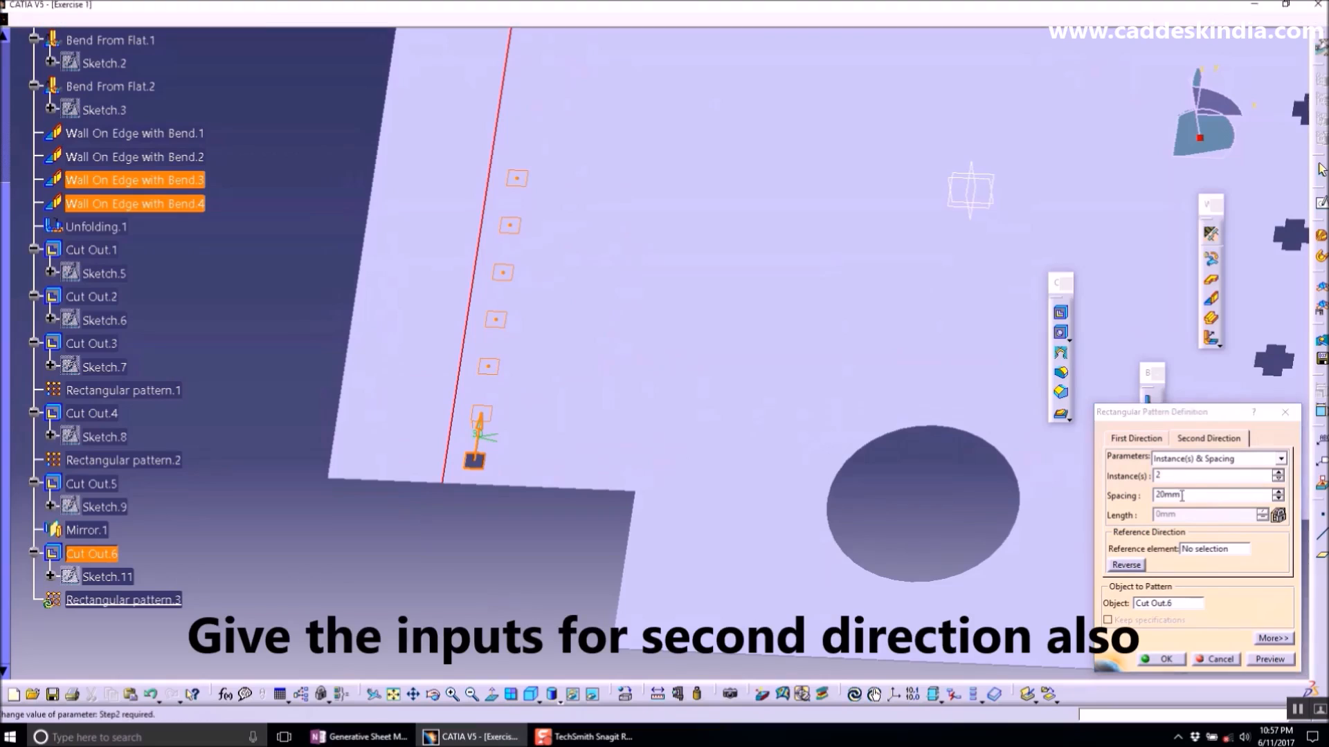
{"action": "type", "text": "40"}
{"action": "left_click", "coordinate": [1201, 551]}
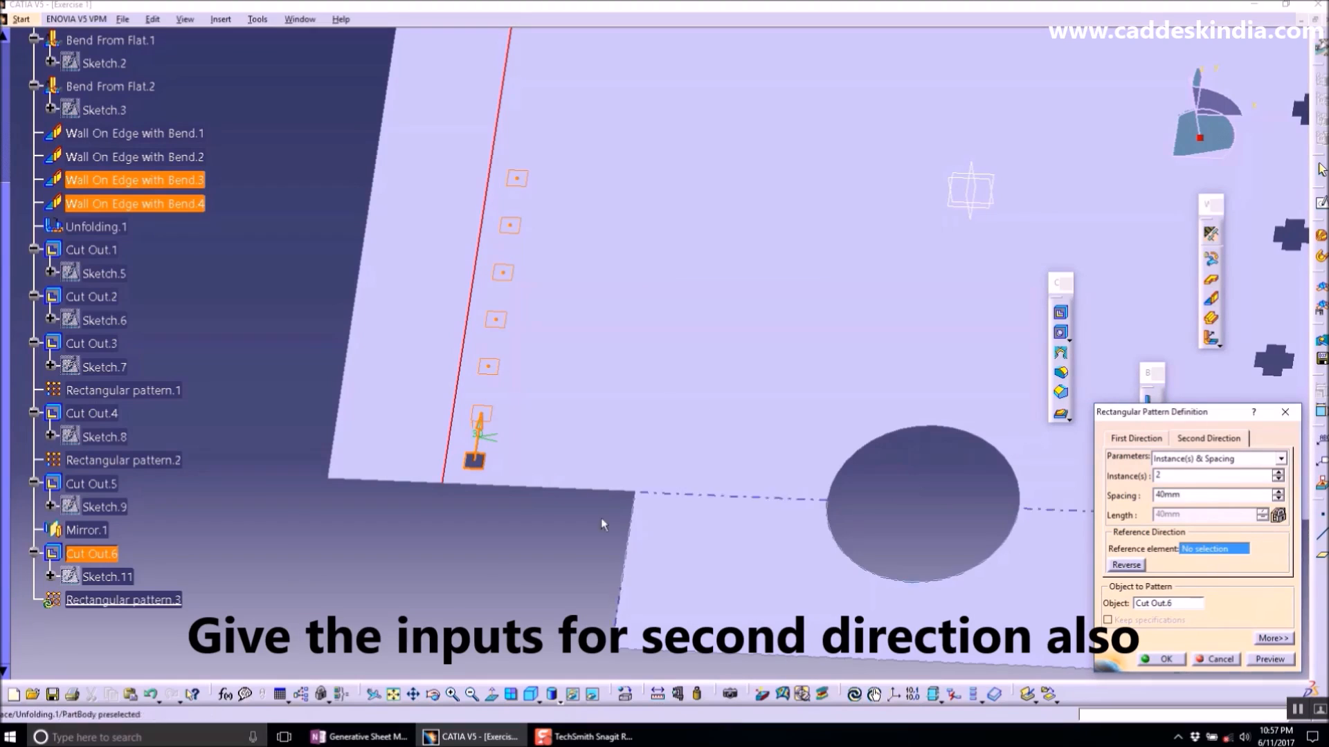
{"action": "left_click", "coordinate": [530, 487]}
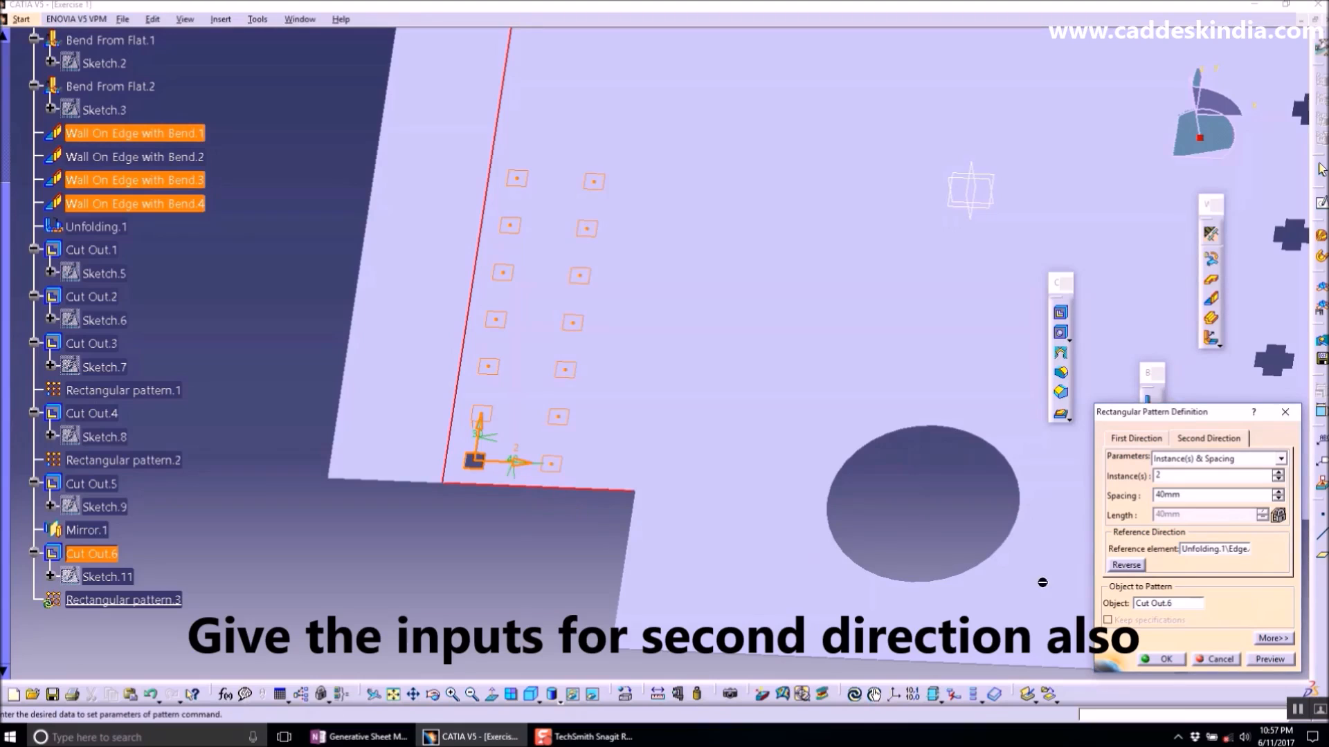
{"action": "left_click", "coordinate": [1163, 658]}
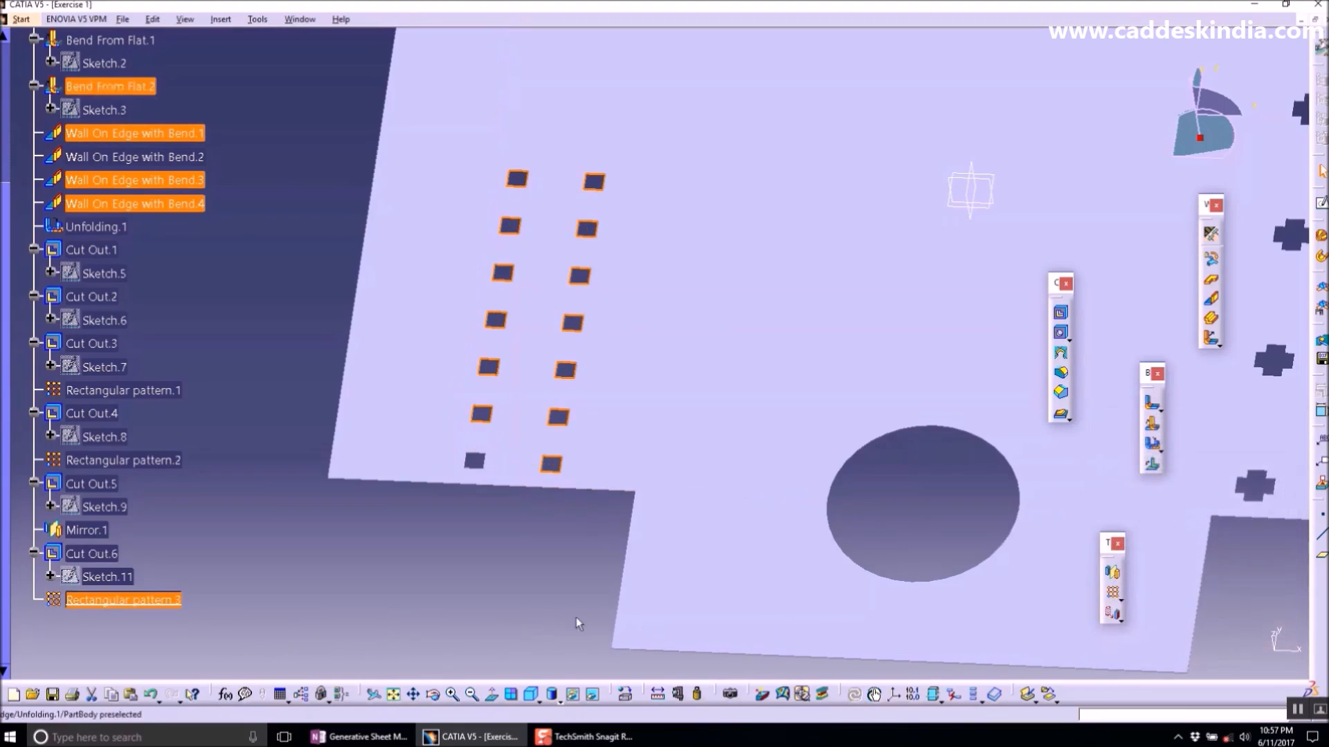
- Open a sketch on the top face and draw a small rectangle between the two columns of square cut outs
{"action": "middle_click_drag", "start_coordinate": [469, 388], "coordinate": [563, 409]}
{"action": "left_click", "coordinate": [596, 395]}
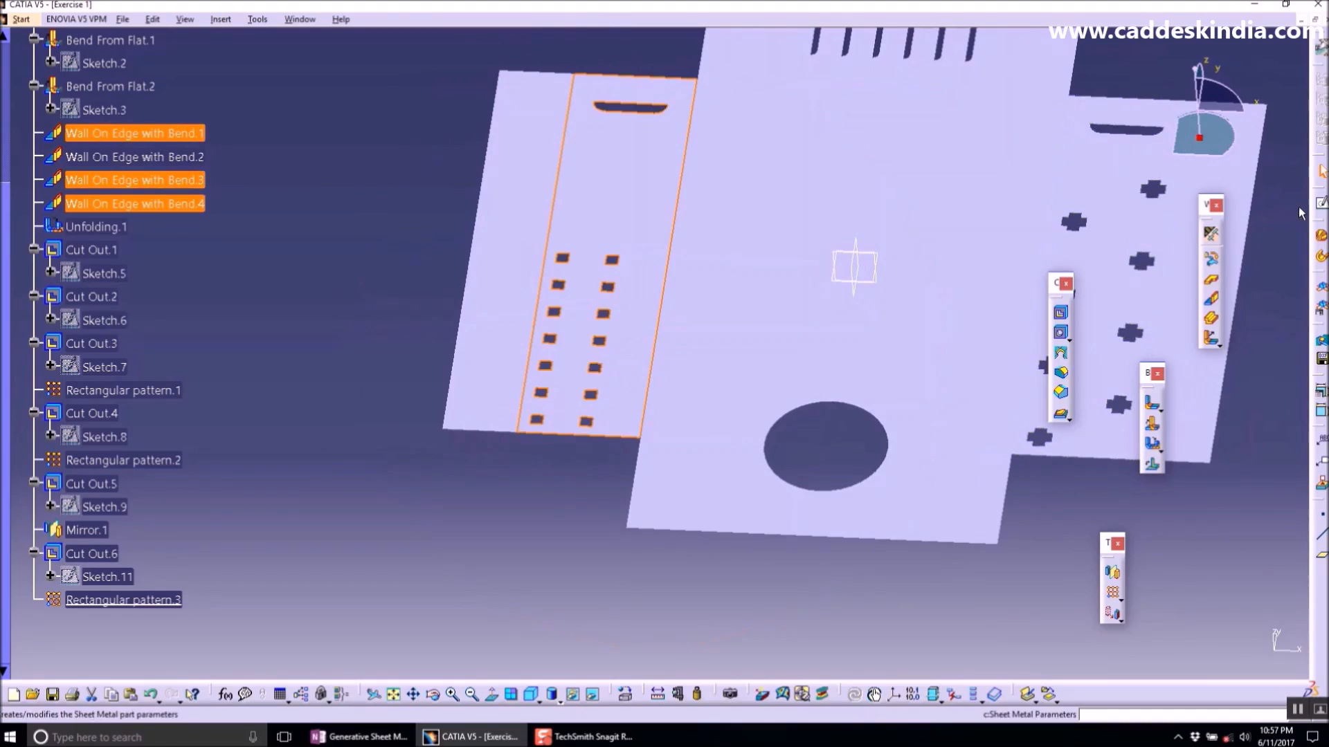
{"action": "left_click", "coordinate": [1320, 202]}
{"action": "middle_click_drag", "start_coordinate": [575, 443], "coordinate": [566, 361]}
{"action": "mouse_move", "coordinate": [521, 488]}
{"action": "middle_mouse_down"}
{"action": "mouse_move", "coordinate": [490, 463]}
{"action": "mouse_move", "coordinate": [486, 429]}
{"action": "middle_mouse_up"}
{"action": "middle_click_drag", "start_coordinate": [562, 409], "coordinate": [570, 405]}
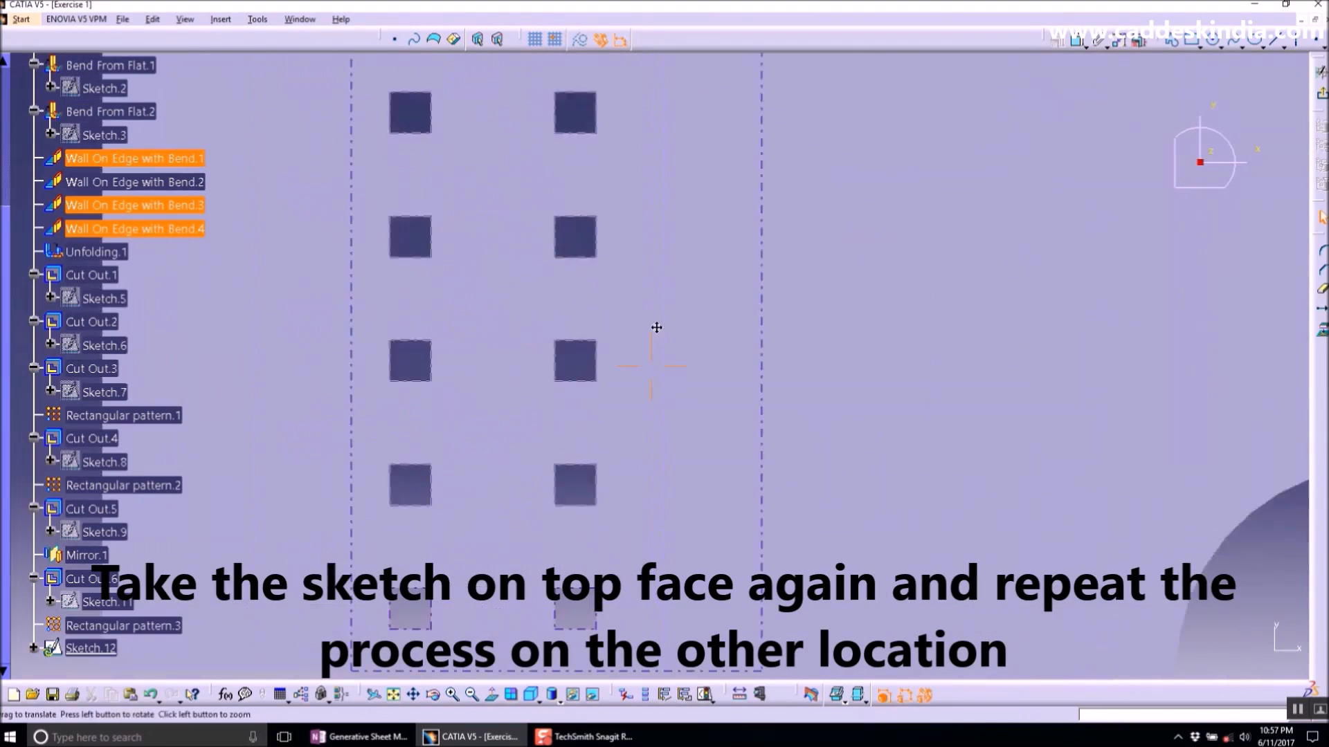
{"action": "left_click", "coordinate": [1191, 40]}
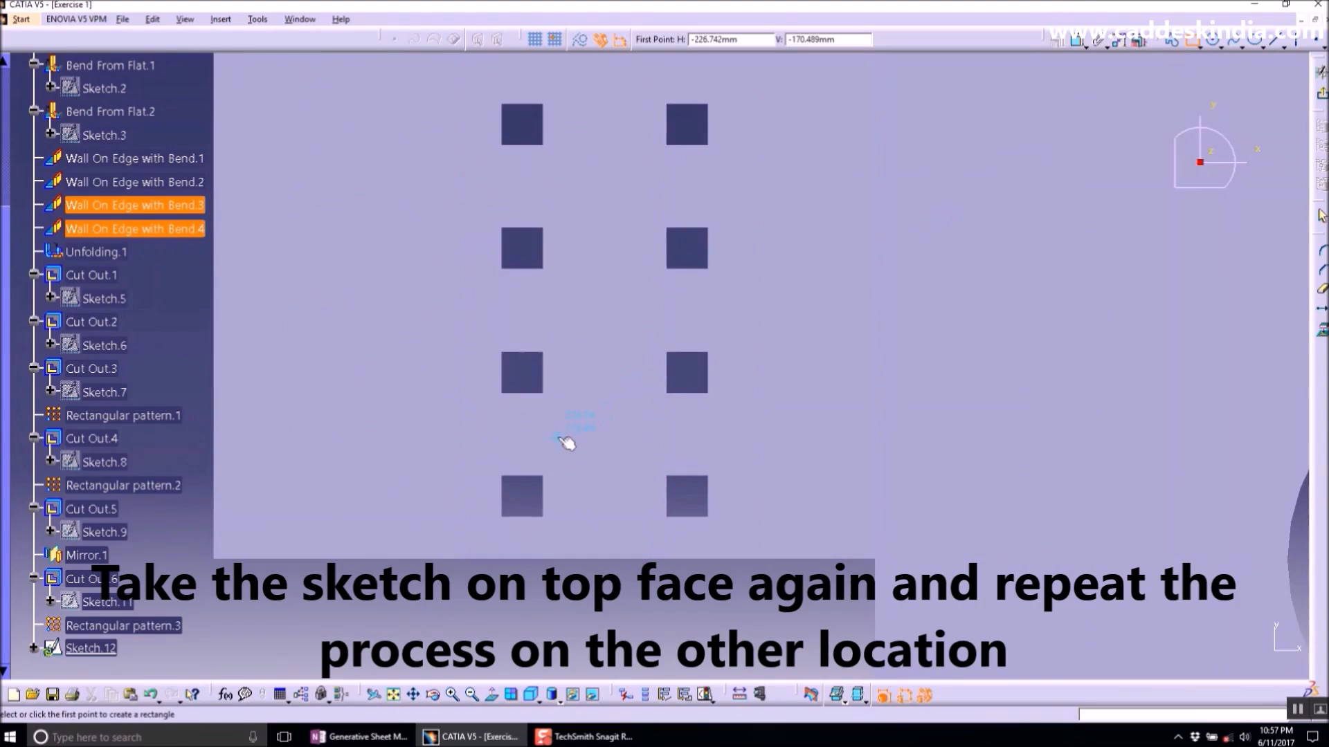
{"action": "left_click", "coordinate": [582, 426]}
{"action": "left_click", "coordinate": [622, 462]}
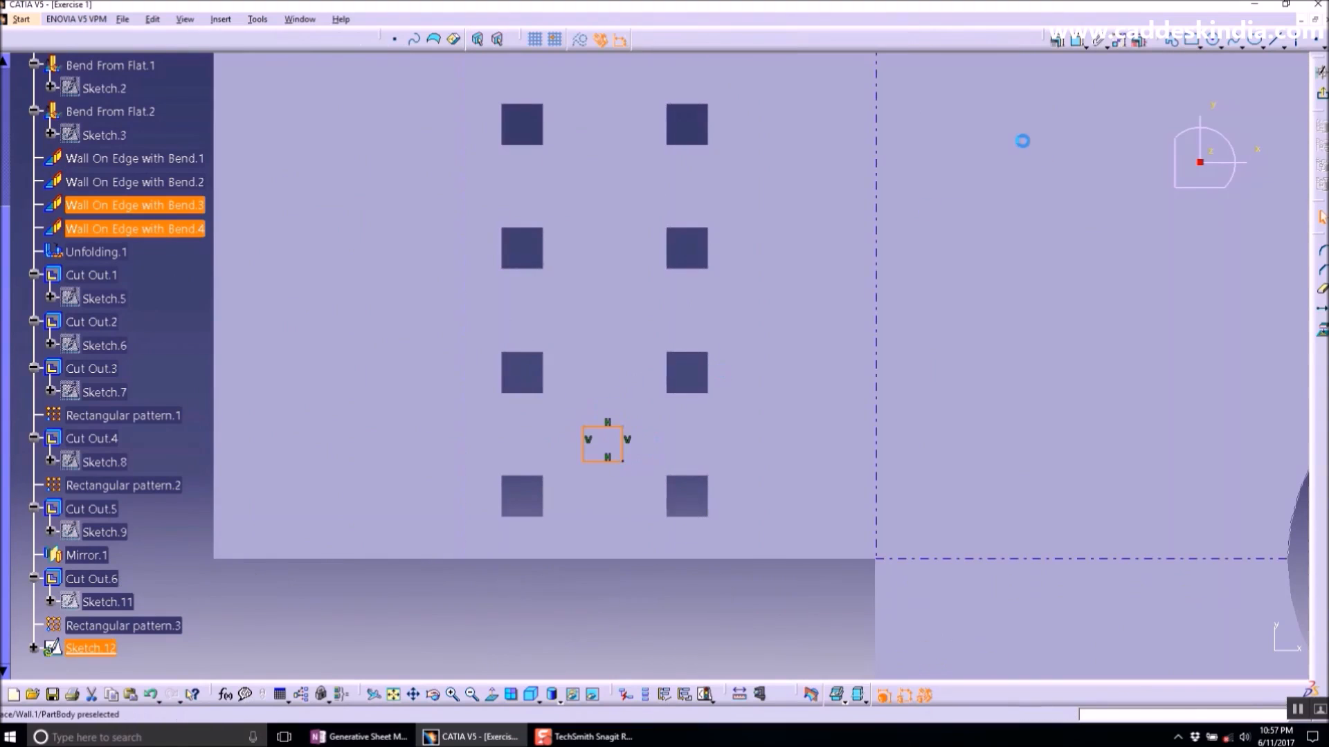
- Dimension the rectangle's height and width and set both to 10 mm
{"action": "left_click", "coordinate": [1076, 40]}
{"action": "left_click", "coordinate": [584, 443]}
{"action": "left_click", "coordinate": [197, 457]}
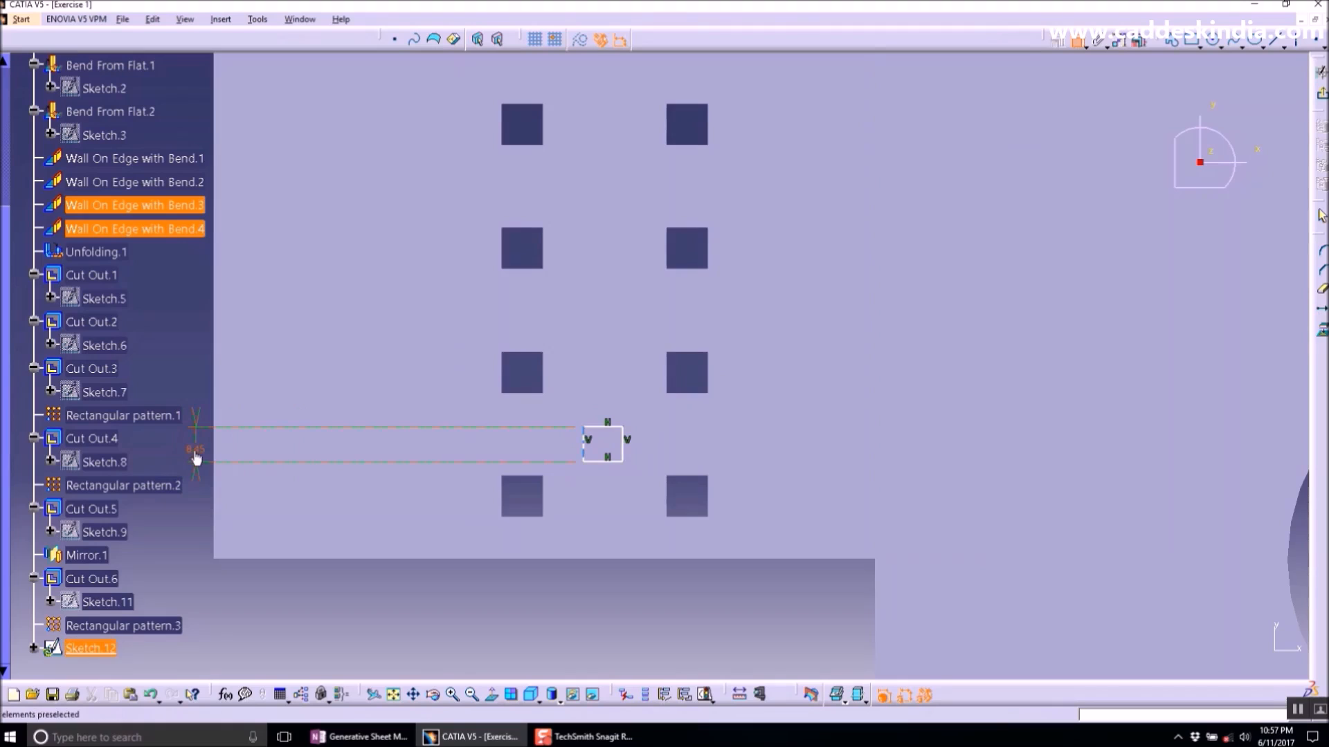
{"action": "double_click", "coordinate": [196, 457]}
{"action": "type", "text": "10"}
{"action": "key", "text": "Return"}
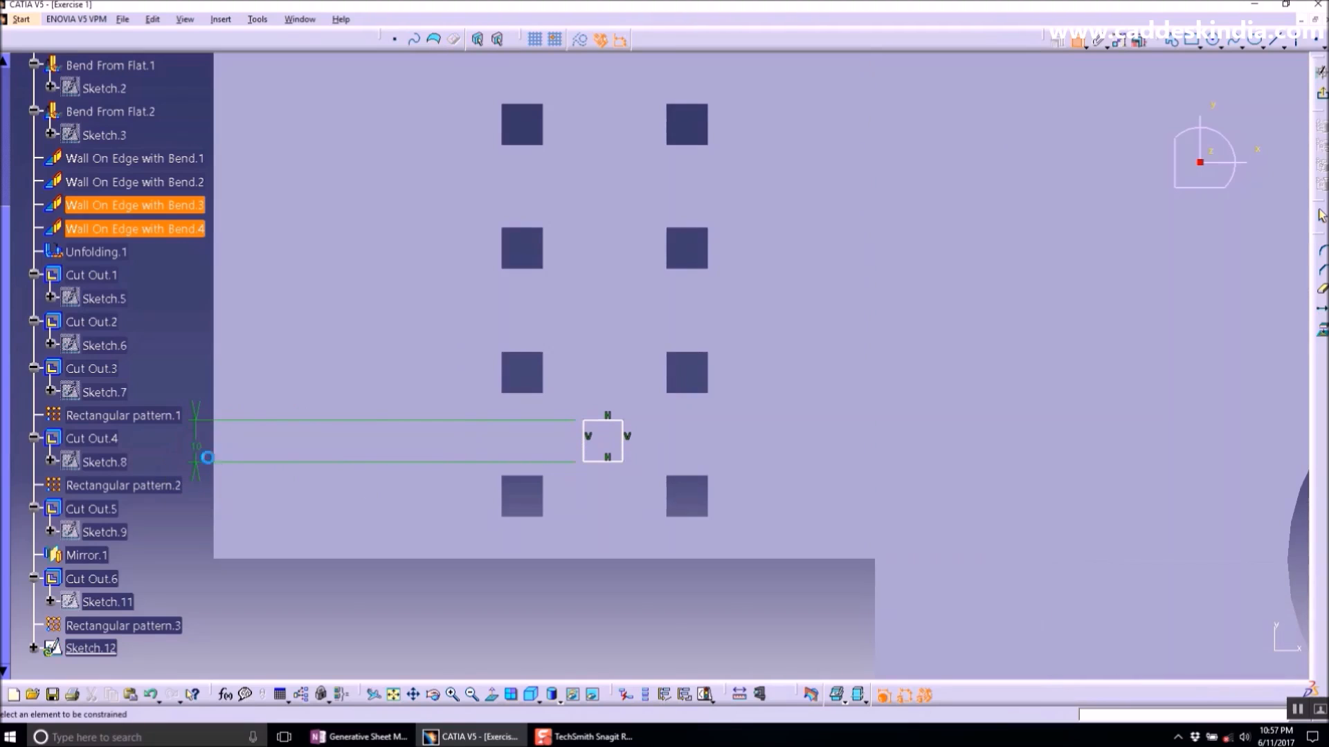
{"action": "left_click", "coordinate": [614, 462]}
{"action": "double_click", "coordinate": [618, 590]}
{"action": "type", "text": "10"}
{"action": "key", "text": "Return"}
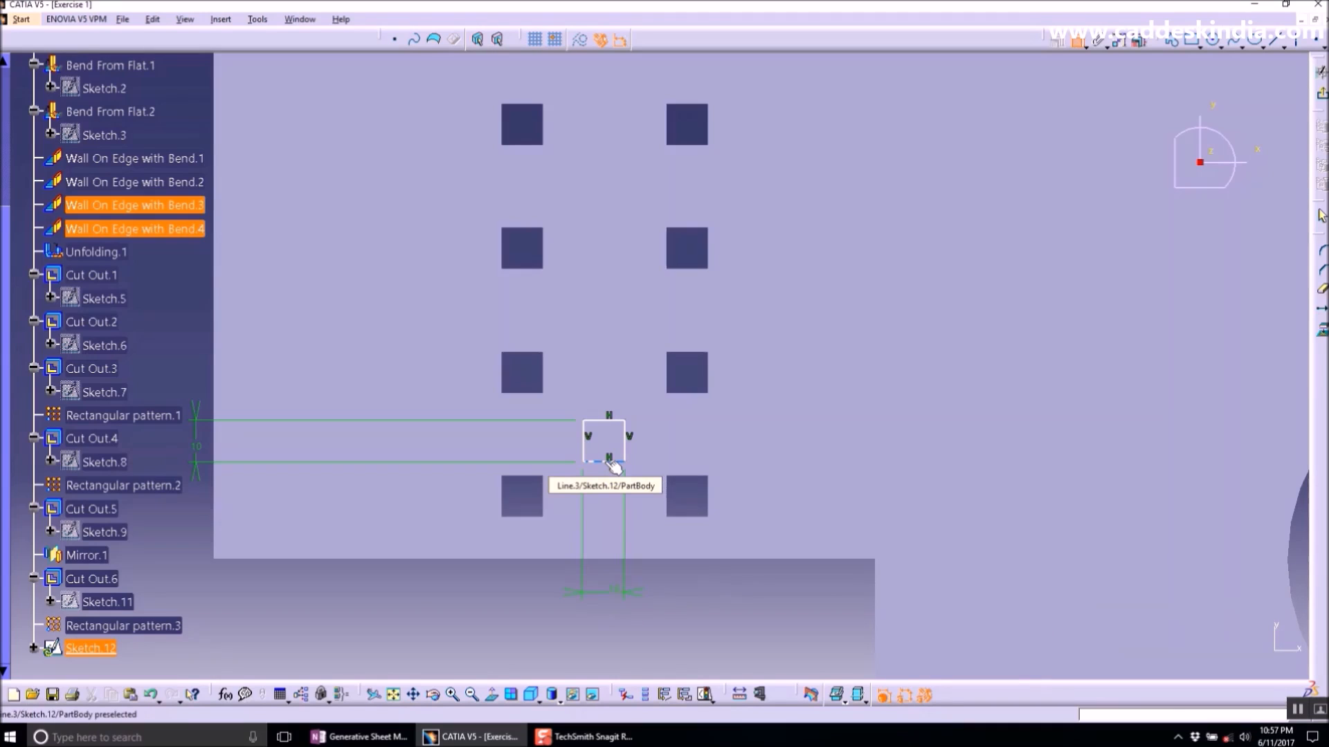
- Dimension the rectangle's distance from the face's lower edge and set it to 30 mm
{"action": "left_click", "coordinate": [612, 420]}
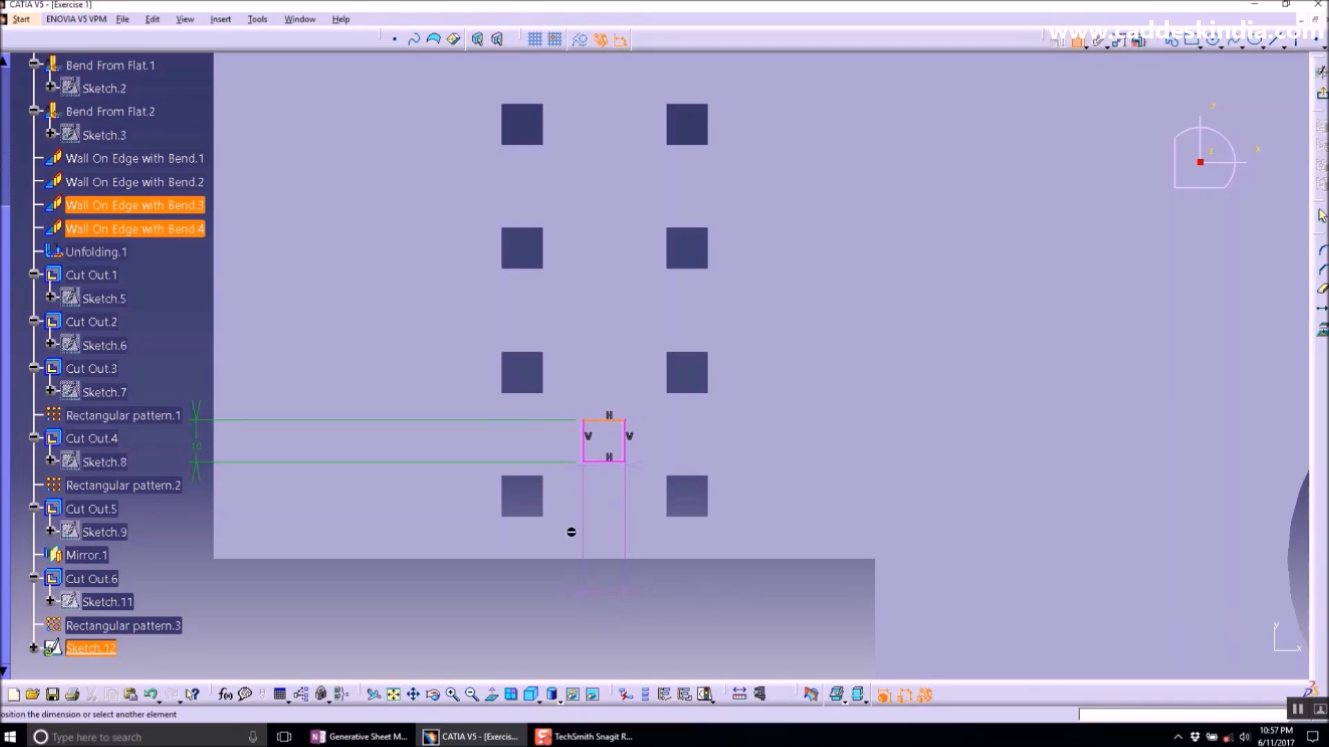
{"action": "left_click", "coordinate": [550, 559]}
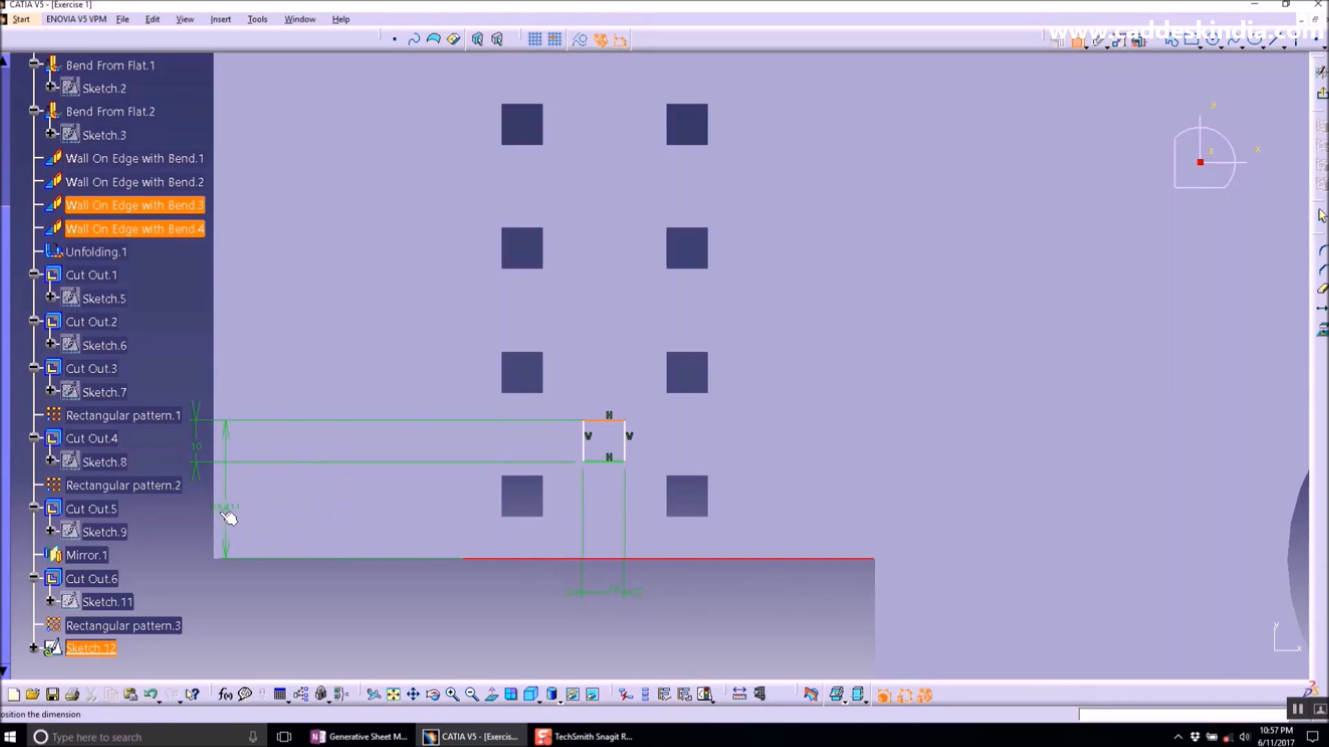
{"action": "left_click", "coordinate": [192, 522]}
{"action": "double_click", "coordinate": [193, 515]}
{"action": "type", "text": "30"}
{"action": "key", "text": "Return"}
- Dimension the rectangle's left side from the nearby square cut out and set the offset to 10 mm
{"action": "left_click", "coordinate": [585, 459]}
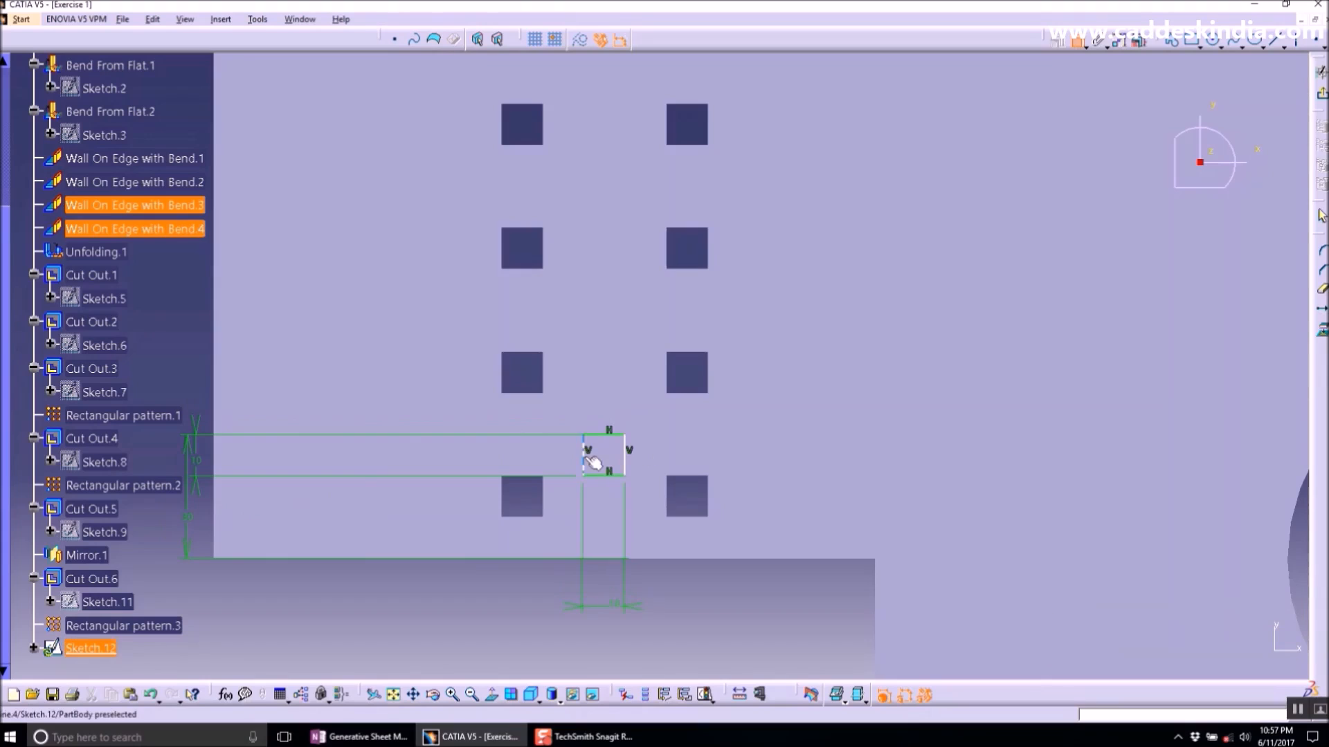
{"action": "left_click", "coordinate": [542, 496]}
{"action": "left_click", "coordinate": [554, 593]}
{"action": "double_click", "coordinate": [555, 595]}
{"action": "type", "text": "10"}
{"action": "key", "text": "Return"}
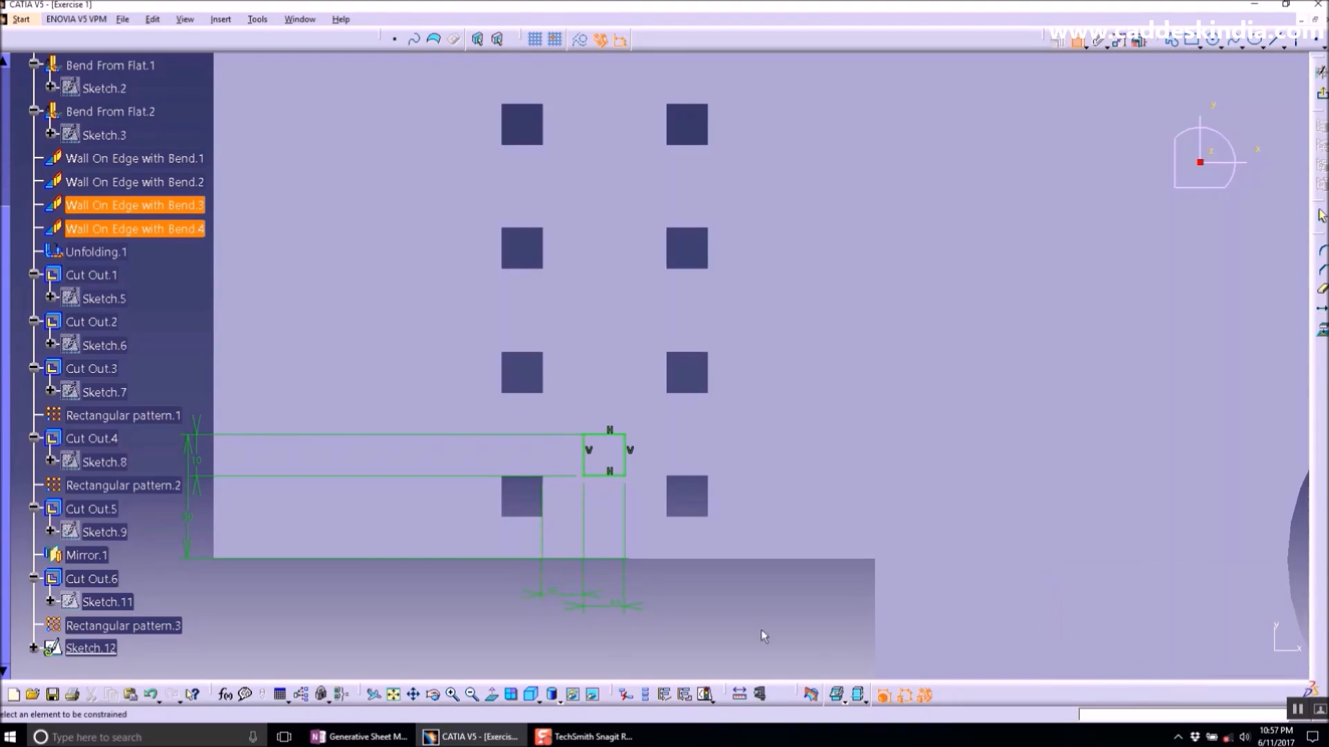
- Leave the sketch and create a Cut Out from the rectangle profile
{"action": "left_click", "coordinate": [1322, 93]}
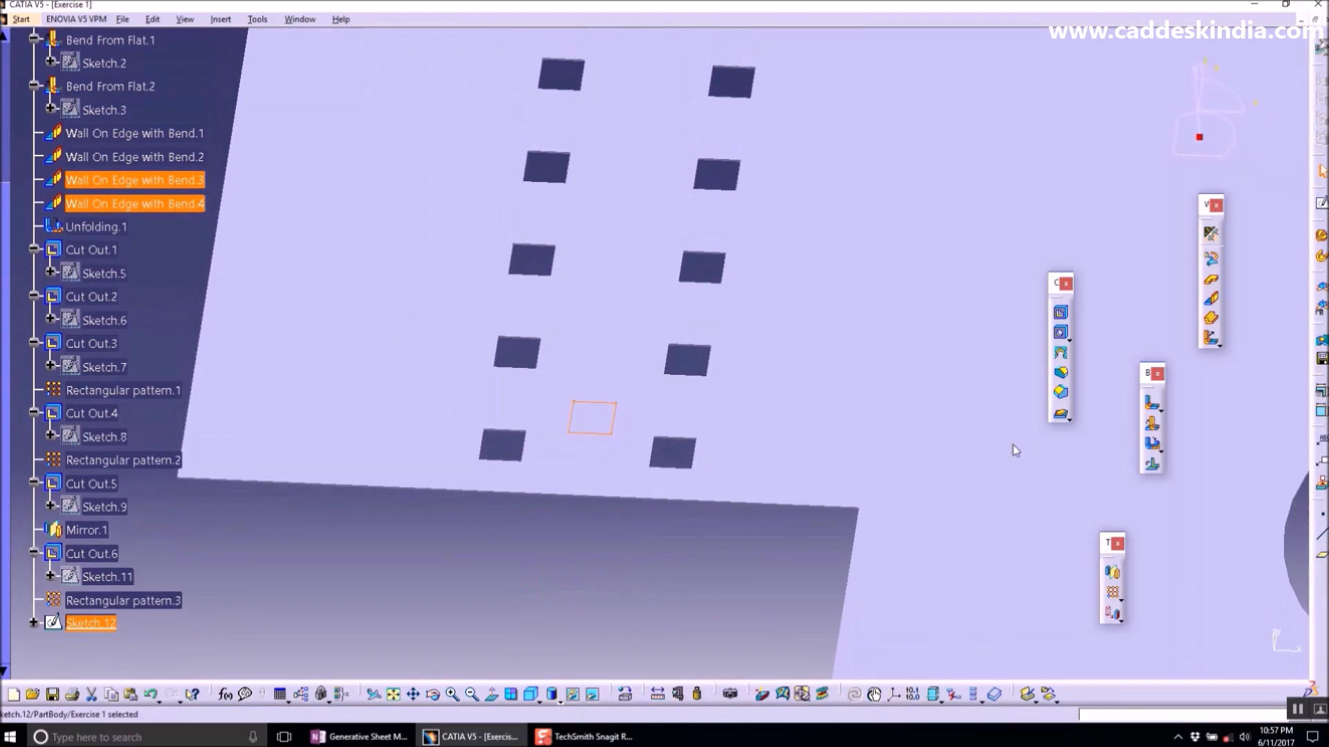
{"action": "left_click", "coordinate": [1061, 313]}
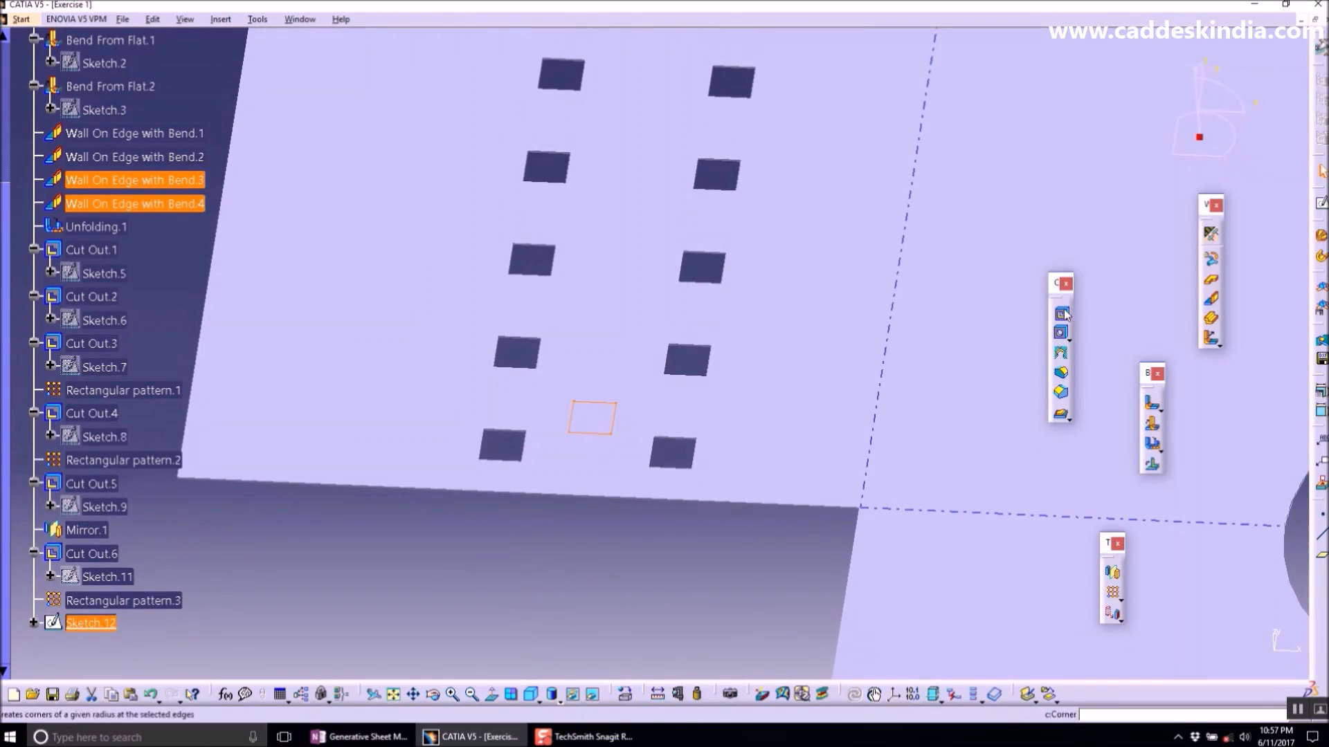
{"action": "left_click", "coordinate": [1175, 626]}
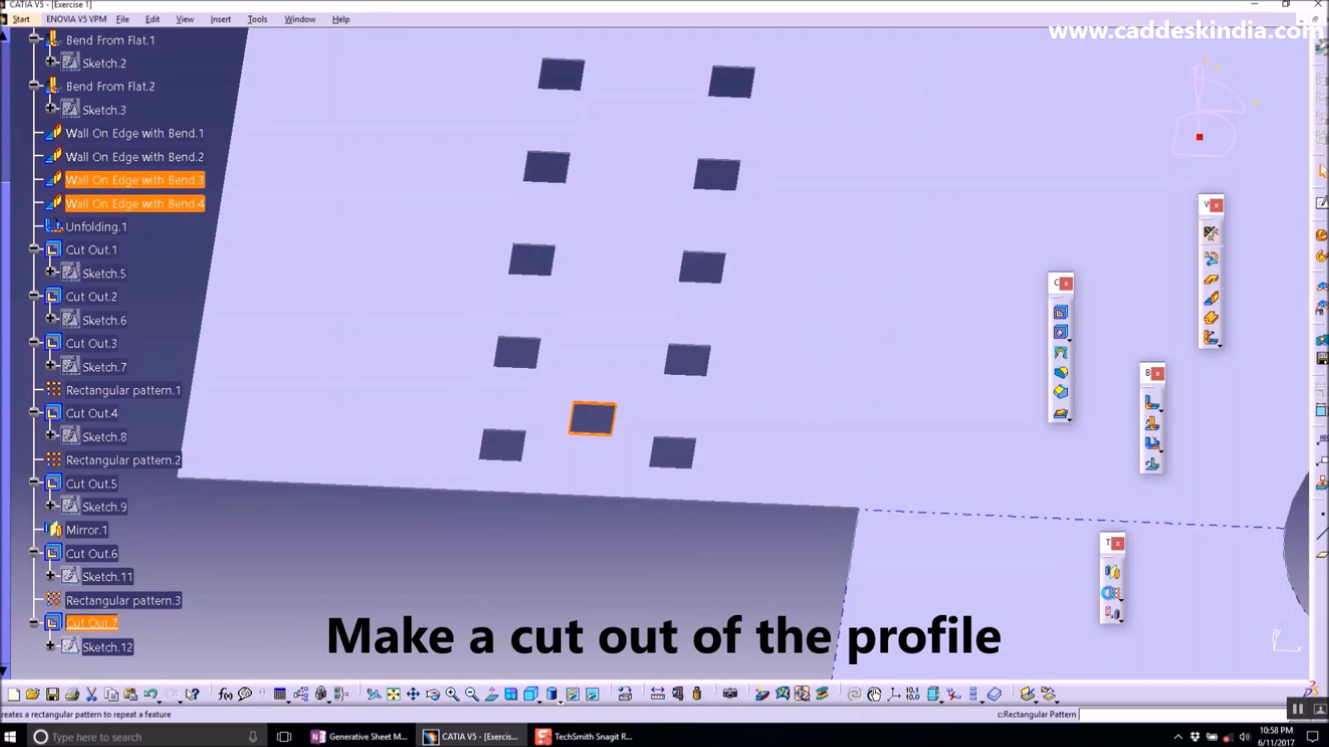
- Pattern the new cut out: 7 instances at 30 mm along the bend line and 2 at 40 mm along the lower edge
{"action": "left_click", "coordinate": [1112, 593]}
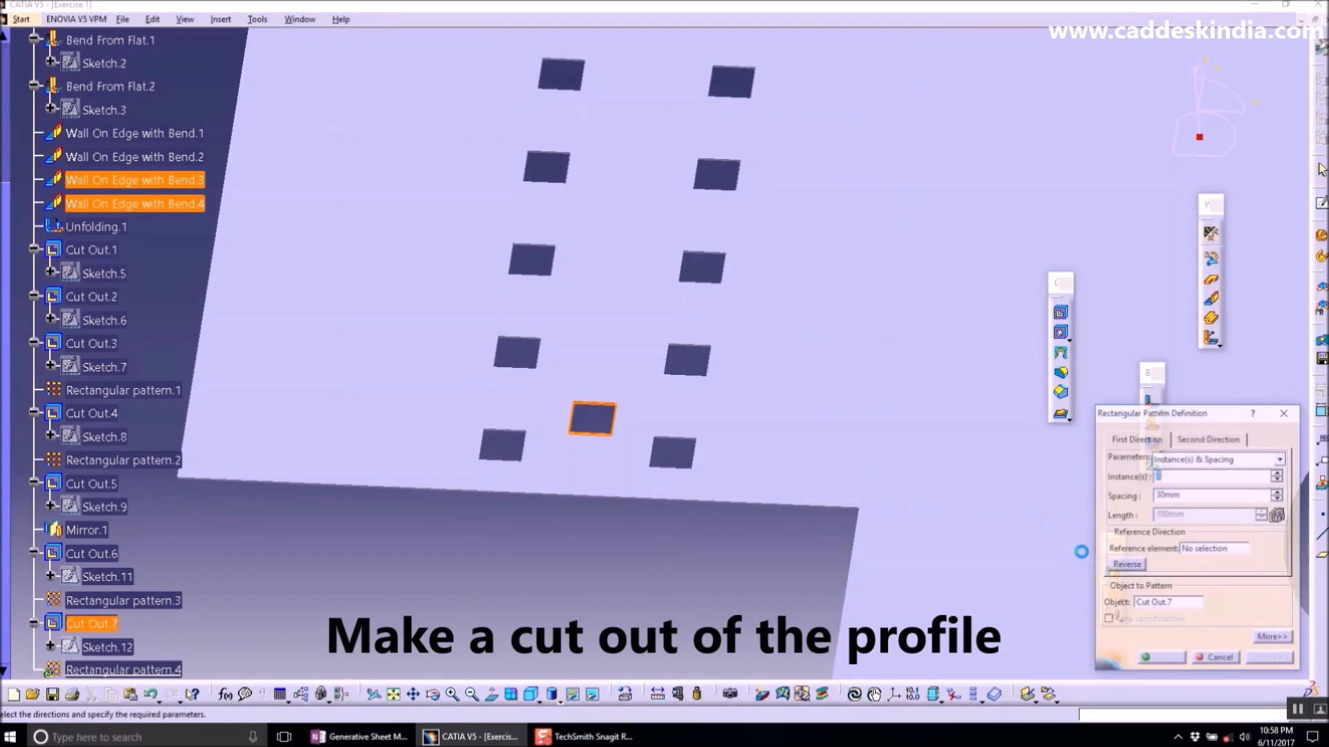
{"action": "left_click", "coordinate": [1205, 550]}
{"action": "left_click", "coordinate": [874, 407]}
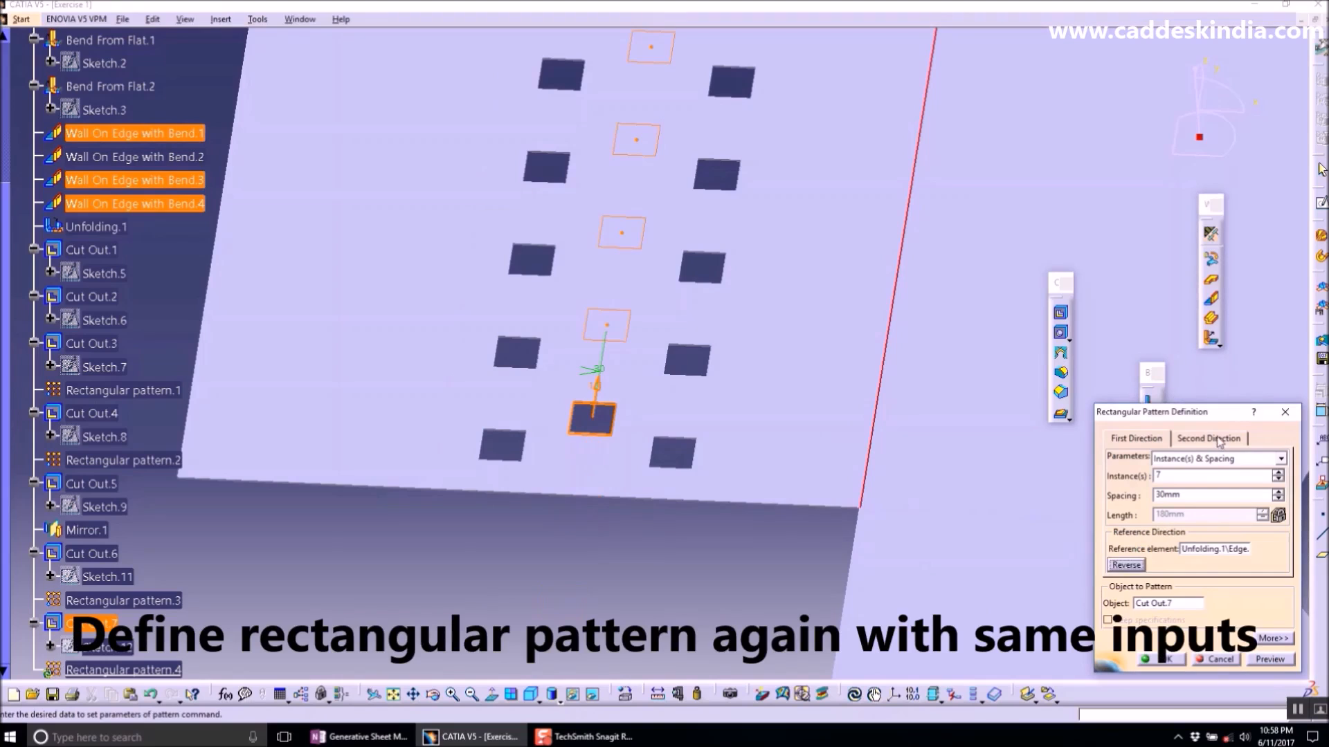
{"action": "left_click", "coordinate": [1216, 550]}
{"action": "left_click", "coordinate": [795, 507]}
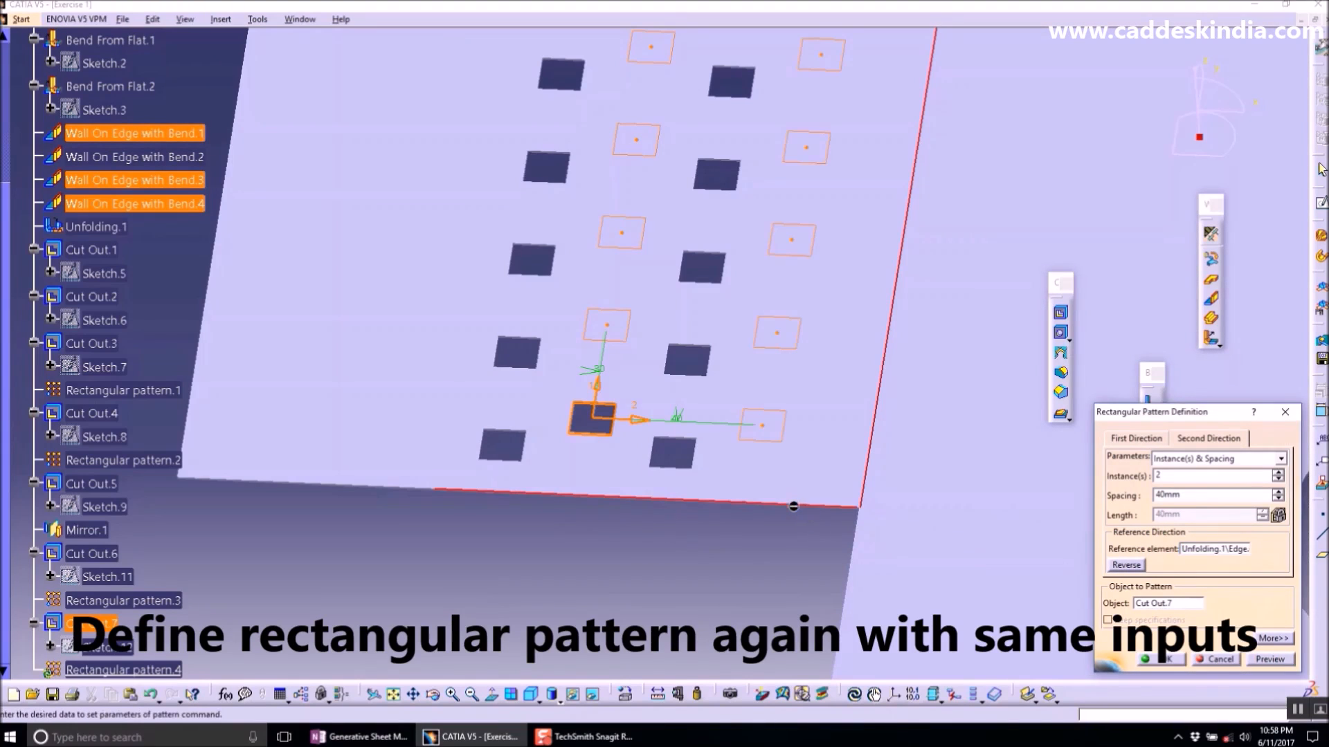
{"action": "left_click", "coordinate": [1152, 660]}
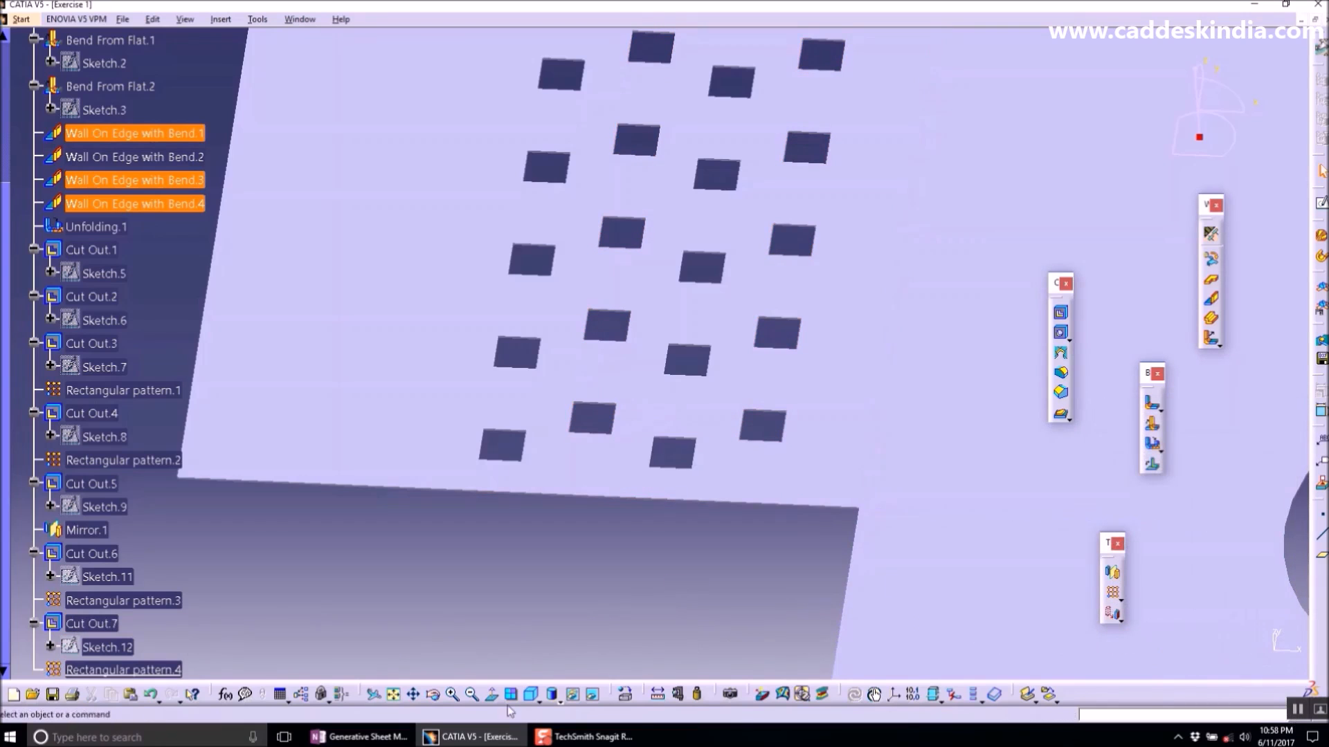
- Open a sketch on the flattened part's top face and draw a rectangle hanging below the lower flange's bottom edge
{"action": "left_click", "coordinate": [532, 694]}
{"action": "left_click", "coordinate": [395, 696]}
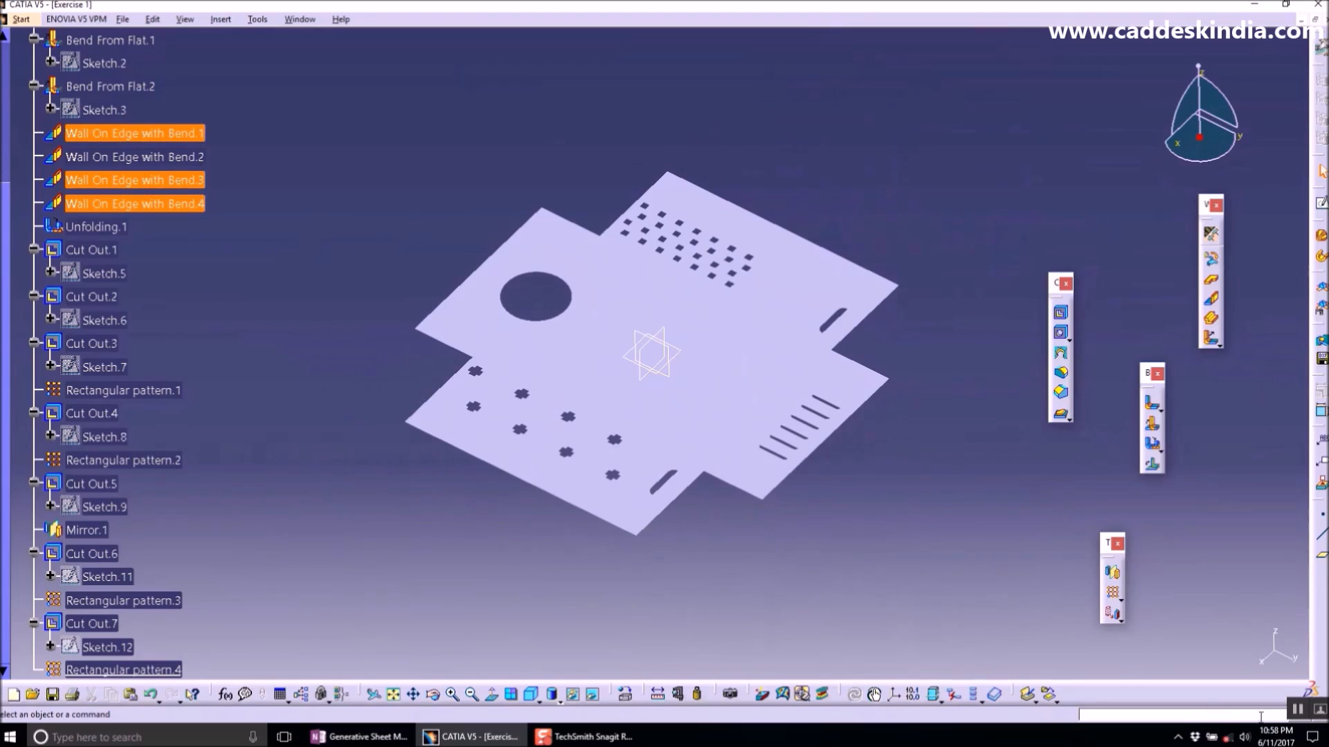
{"action": "left_click", "coordinate": [723, 283]}
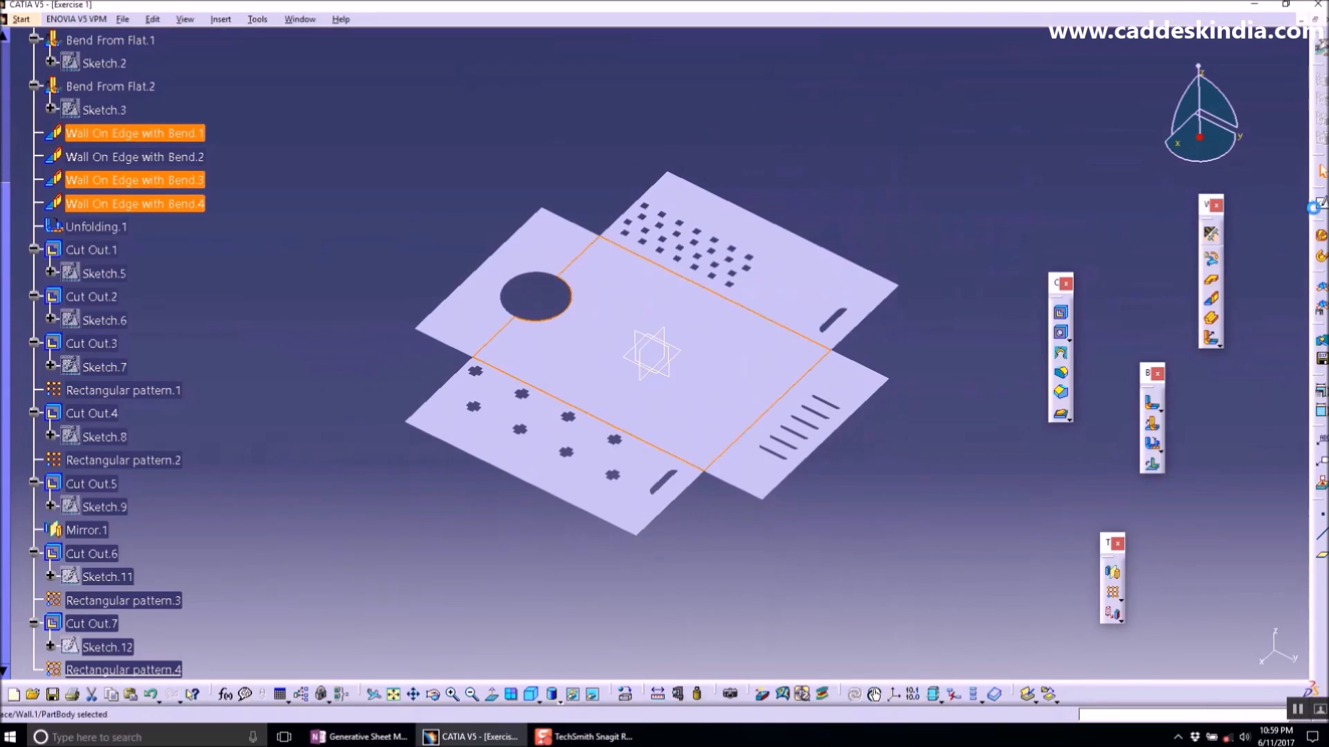
{"action": "left_click", "coordinate": [874, 694]}
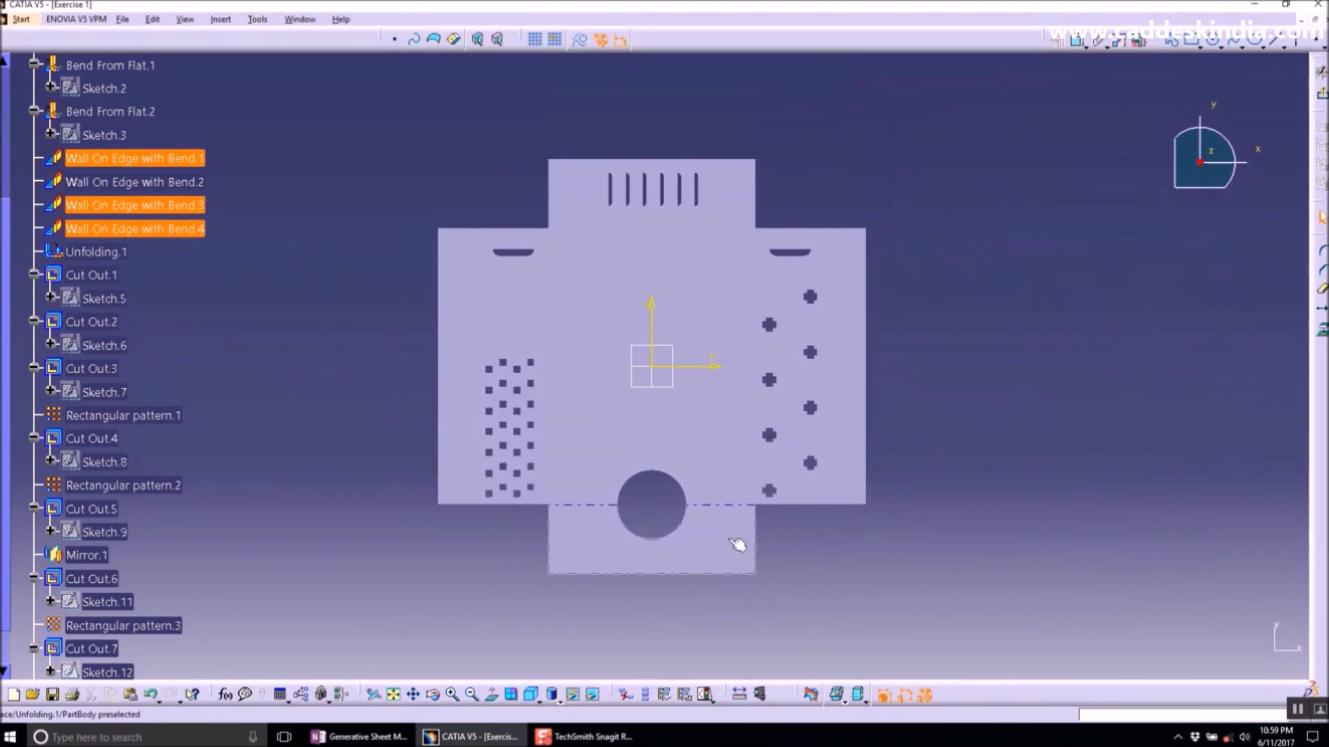
{"action": "middle_click_drag", "start_coordinate": [752, 542], "coordinate": [807, 351]}
{"action": "middle_click_drag", "start_coordinate": [759, 439], "coordinate": [753, 399]}
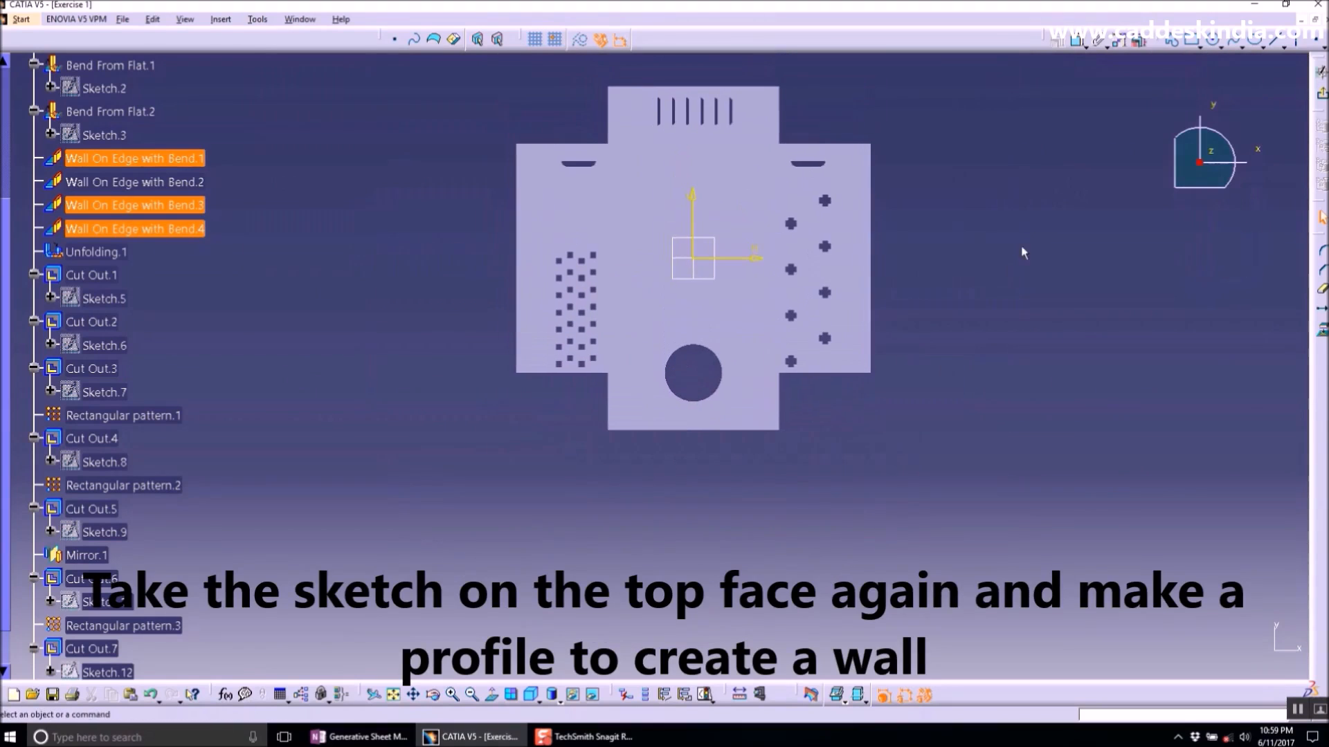
{"action": "left_click", "coordinate": [1191, 41]}
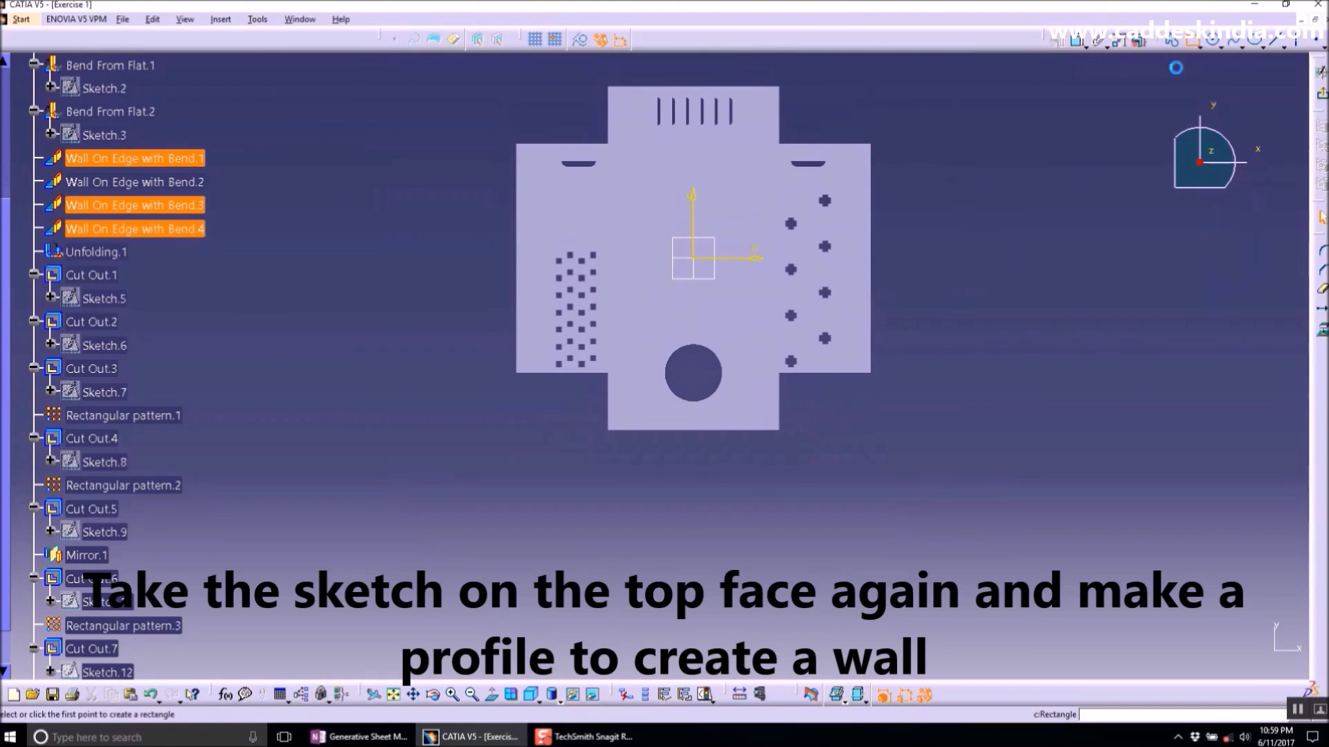
{"action": "left_click", "coordinate": [672, 431]}
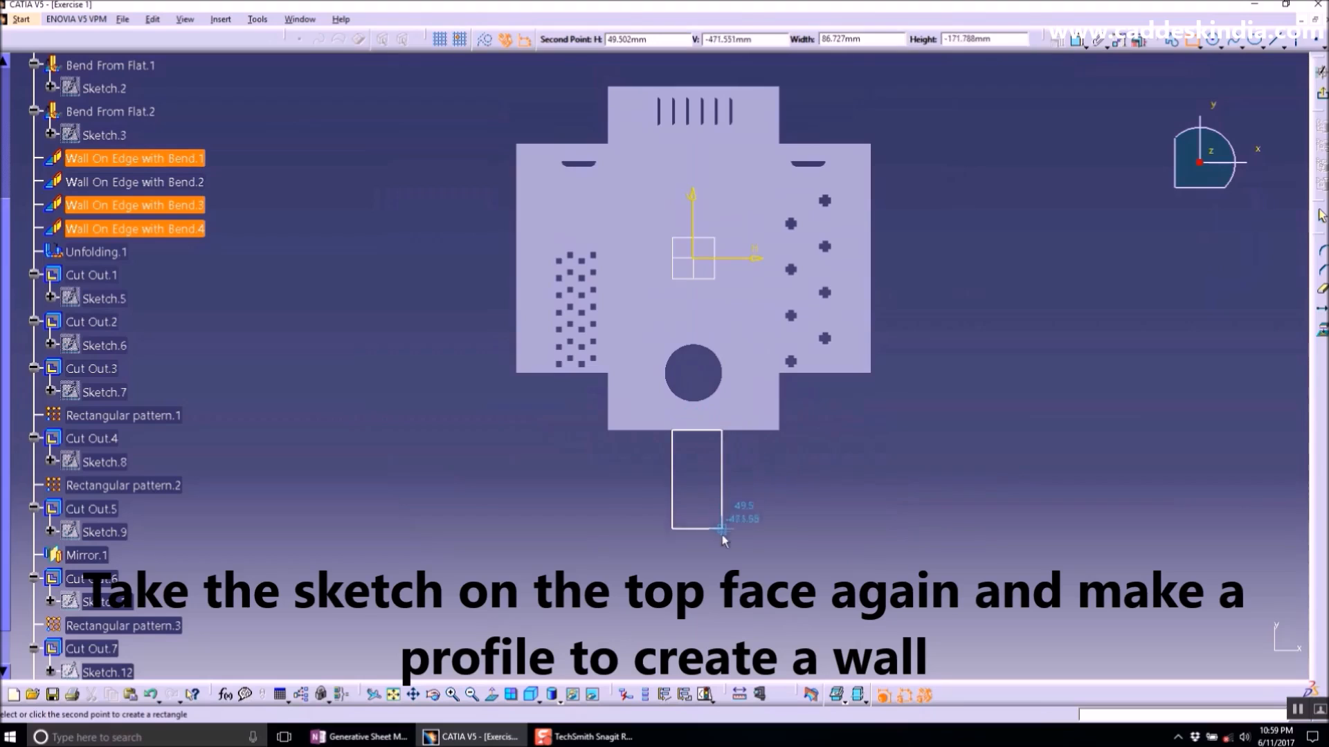
{"action": "left_click", "coordinate": [729, 575]}
- Dimension the rectangle's bottom edge and set its width to 10 mm
{"action": "left_click", "coordinate": [1059, 255]}
{"action": "left_click", "coordinate": [1078, 40]}
{"action": "left_click", "coordinate": [706, 576]}
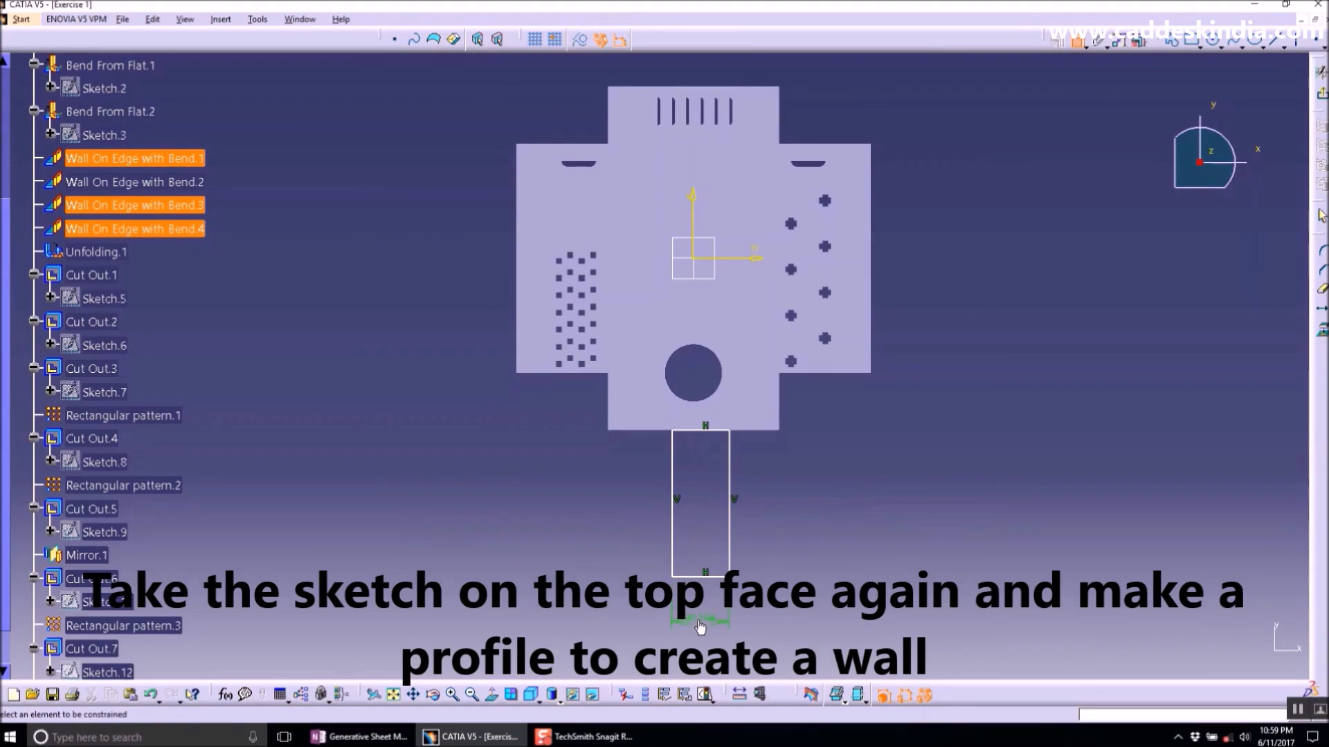
{"action": "double_click", "coordinate": [700, 625]}
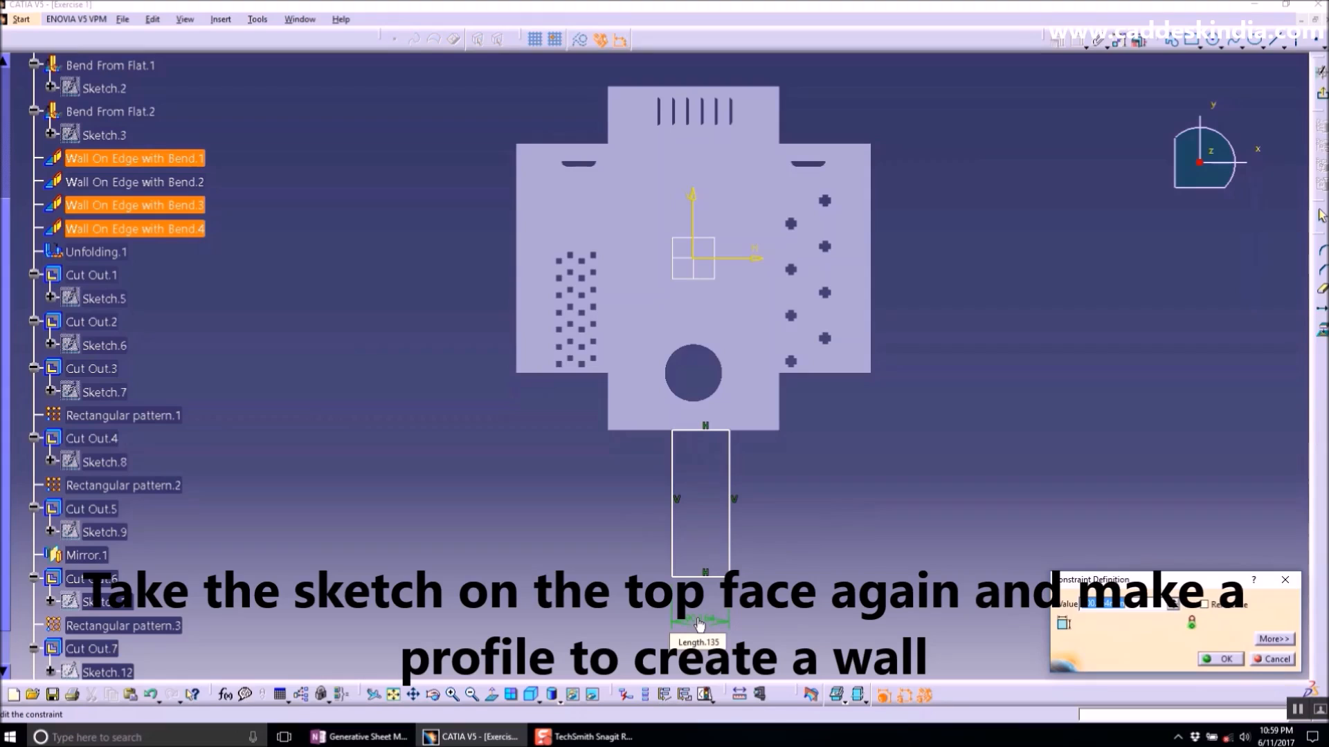
{"action": "type", "text": "10mm"}
{"action": "key", "text": "Return"}
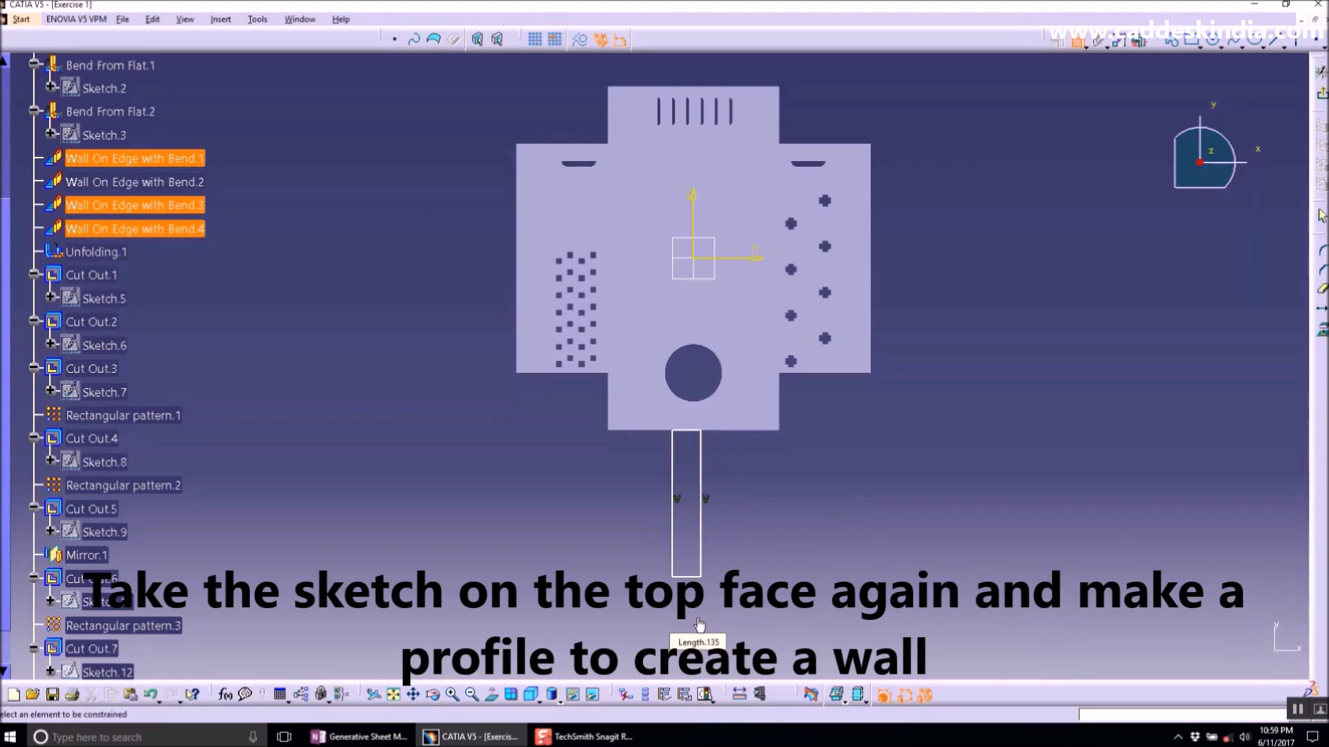
- Dimension the rectangle's left side from the vertical axis and set the offset to 5 mm
{"action": "left_click", "coordinate": [673, 479]}
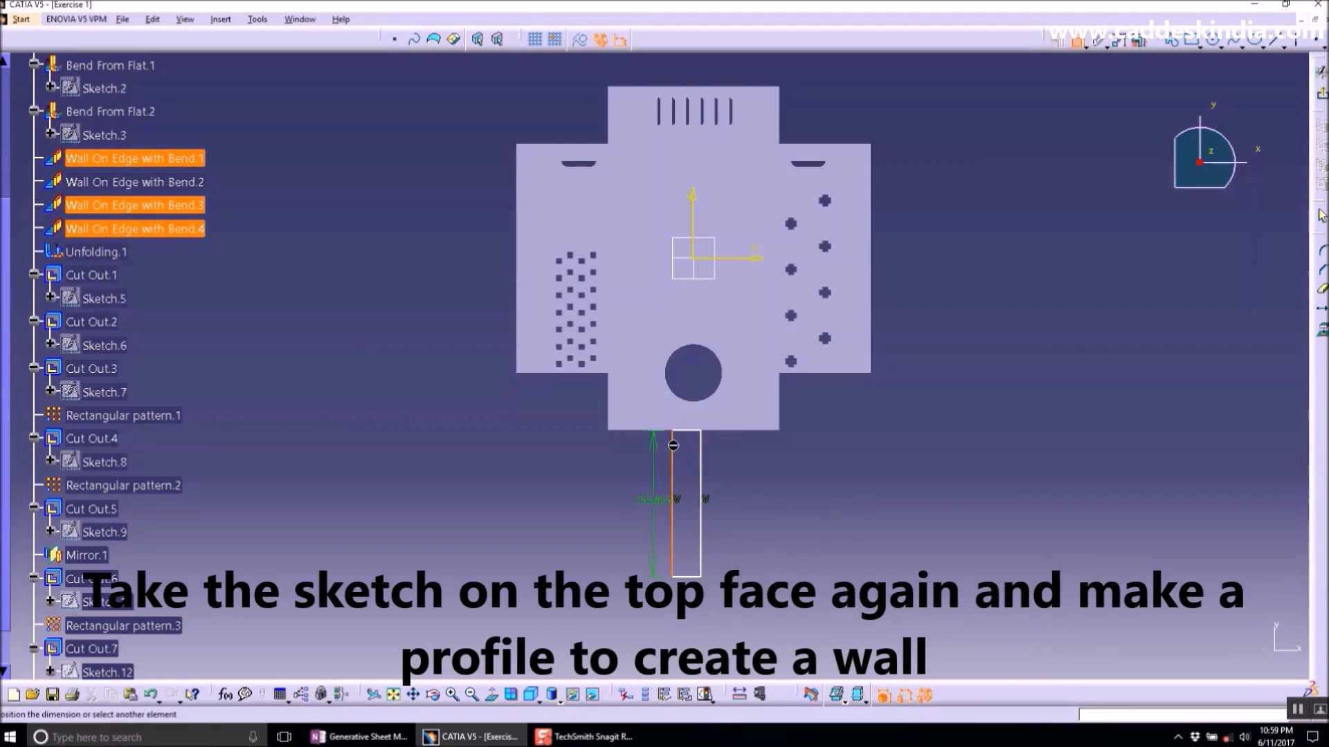
{"action": "left_click", "coordinate": [701, 236]}
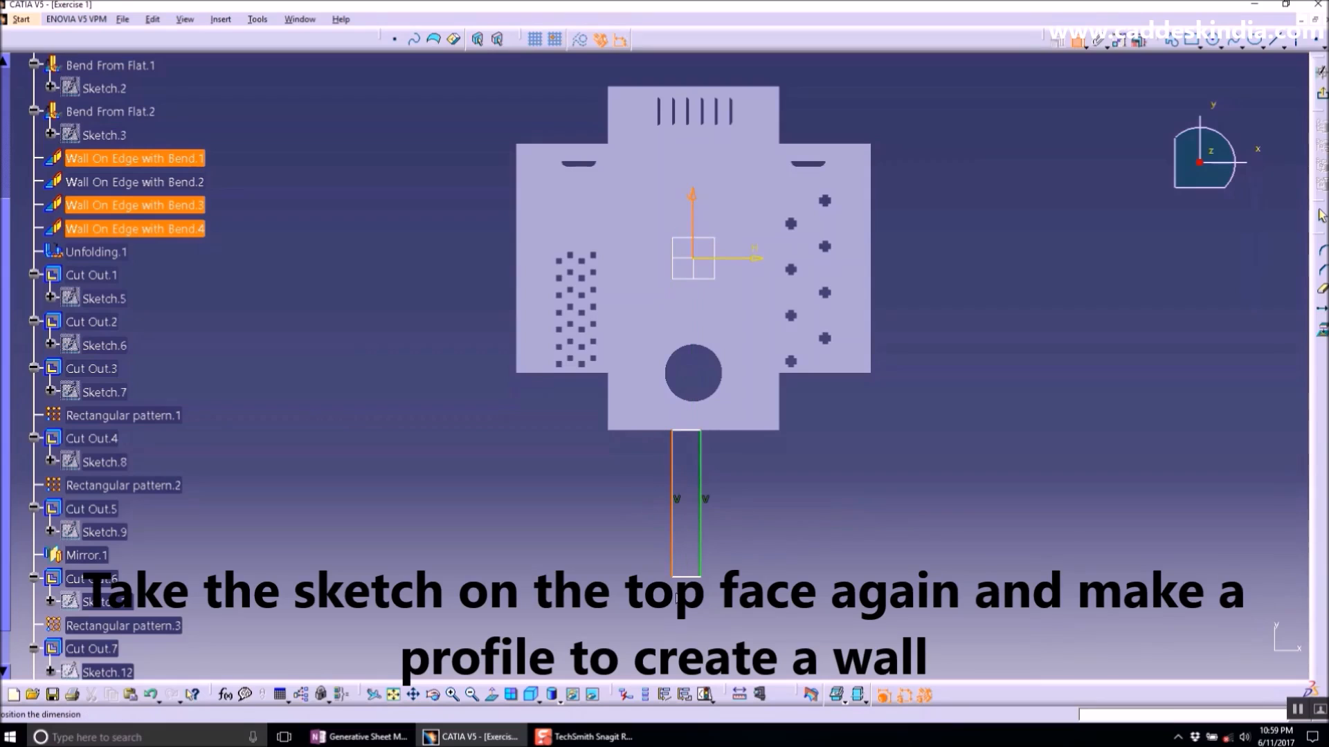
{"action": "left_click", "coordinate": [851, 570]}
{"action": "double_click", "coordinate": [851, 570]}
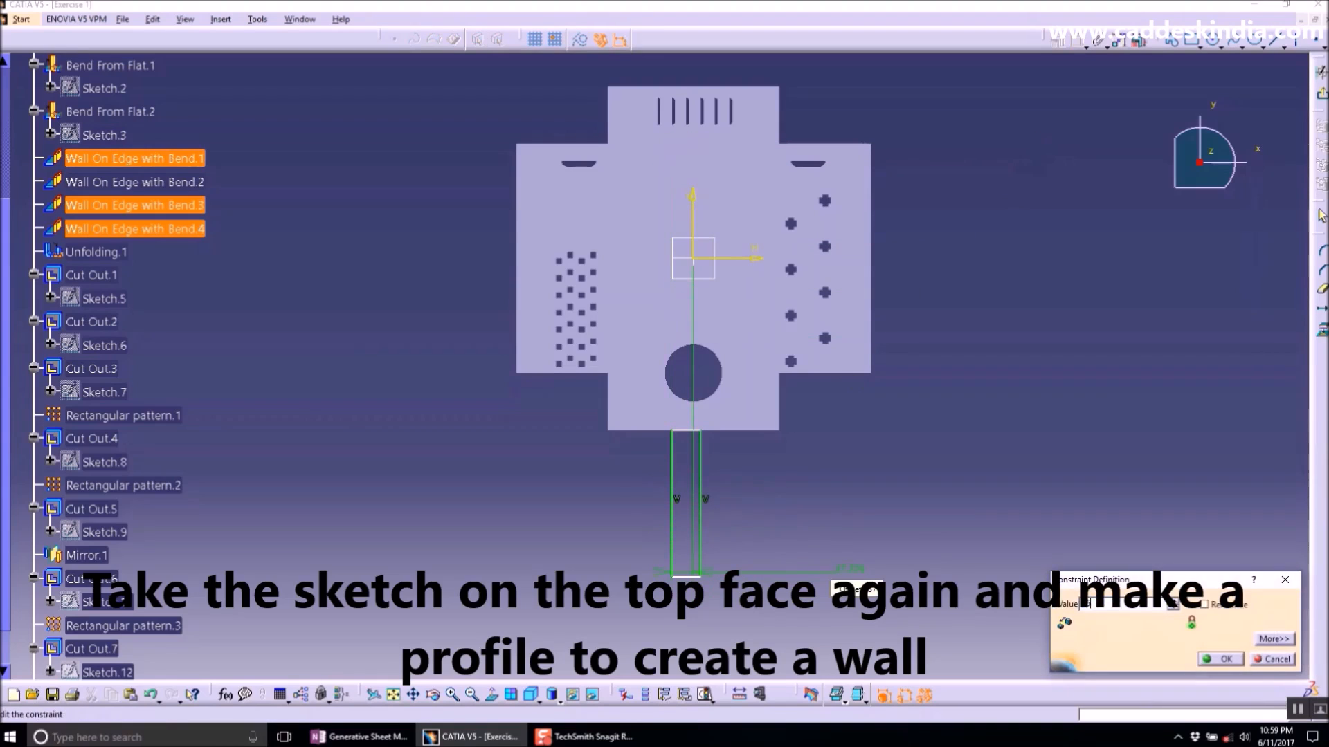
{"action": "type", "text": "5"}
{"action": "key", "text": "Return"}
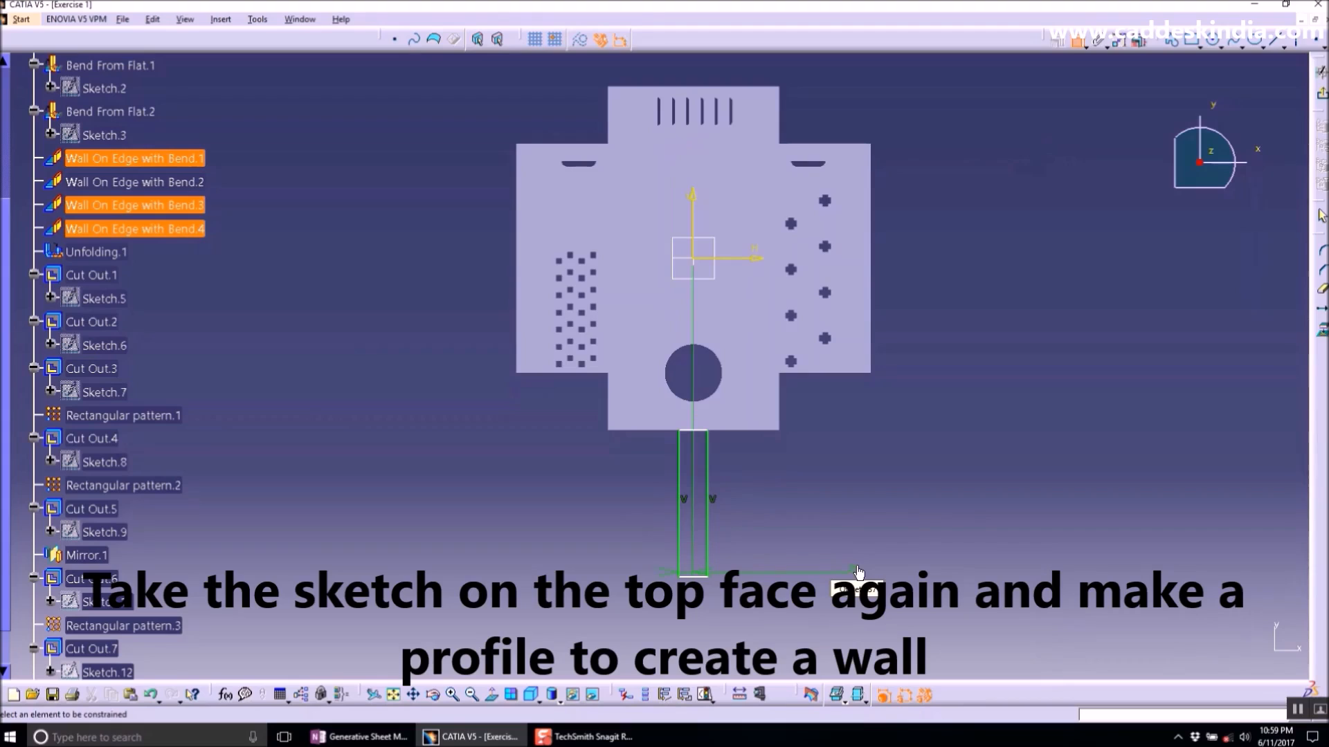
- Dimension the rectangle's top edge from the horizontal axis and set the distance to 300 mm
{"action": "left_click", "coordinate": [707, 433]}
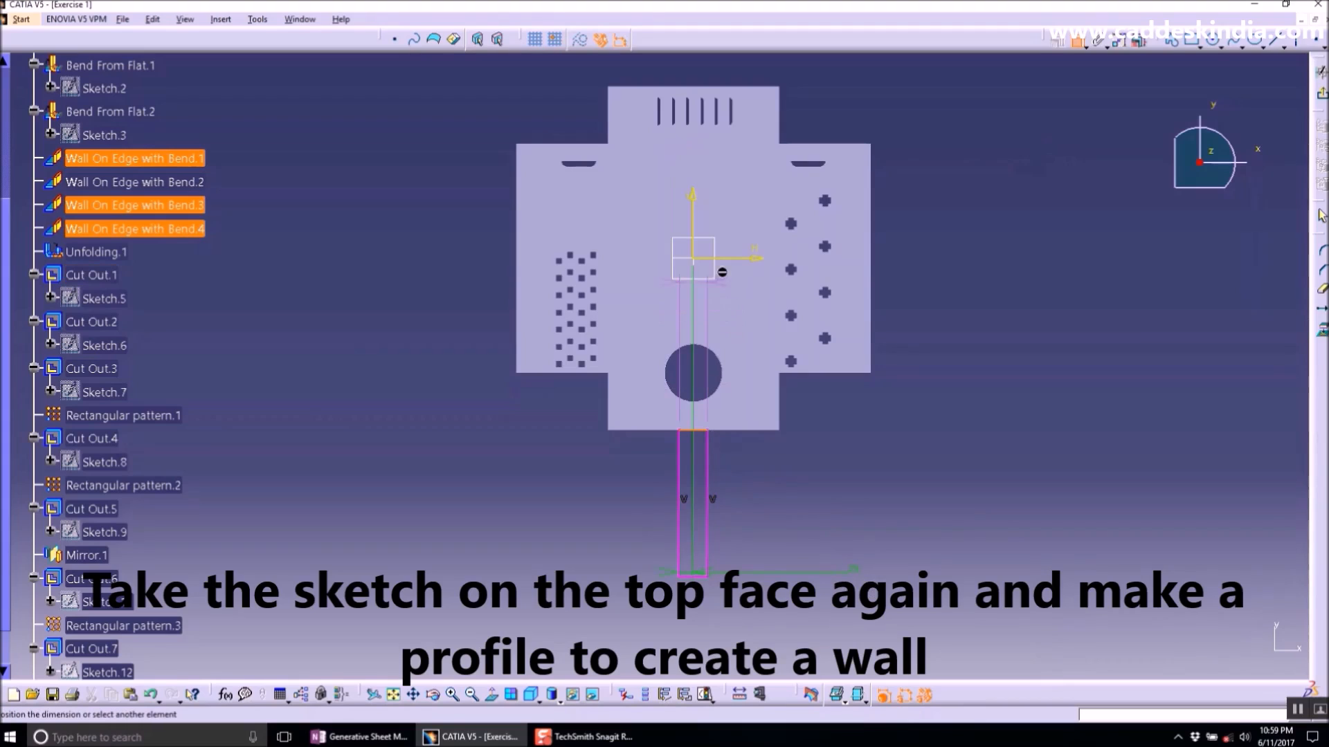
{"action": "left_click", "coordinate": [737, 261]}
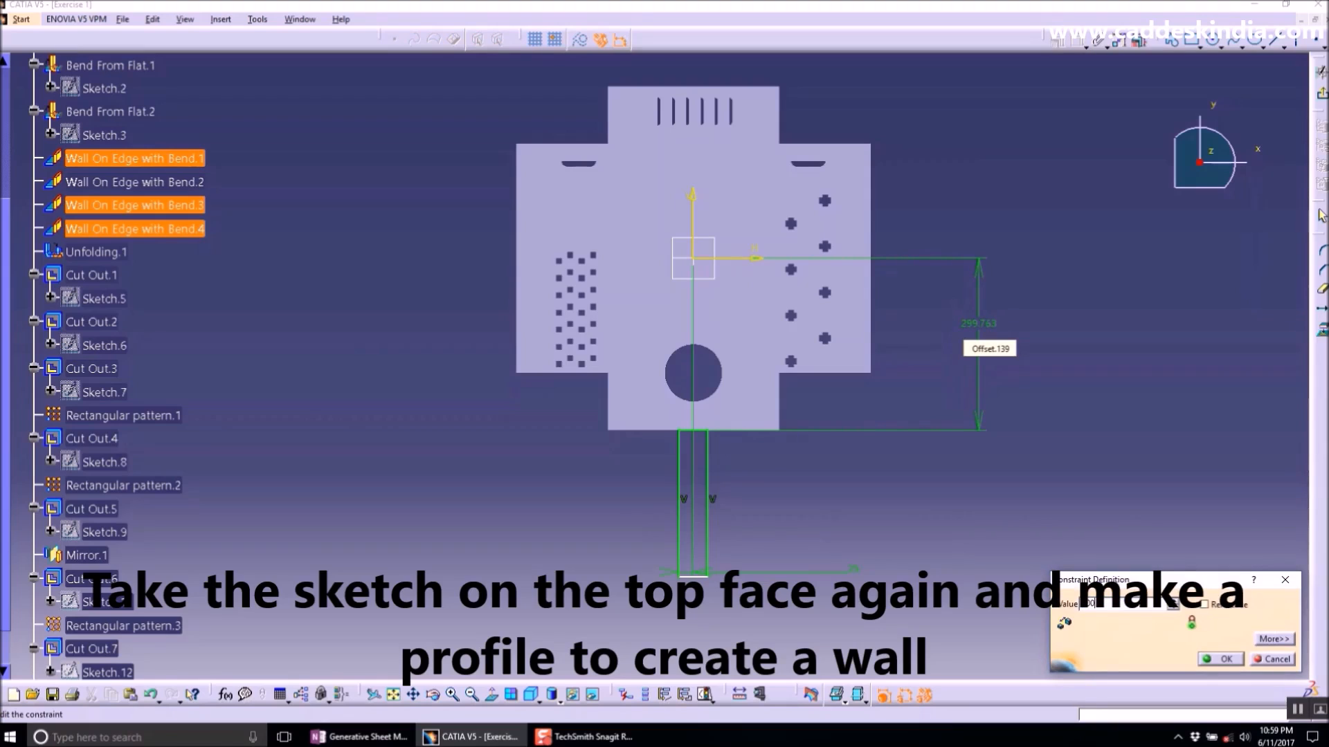
{"action": "key", "text": "Return"}
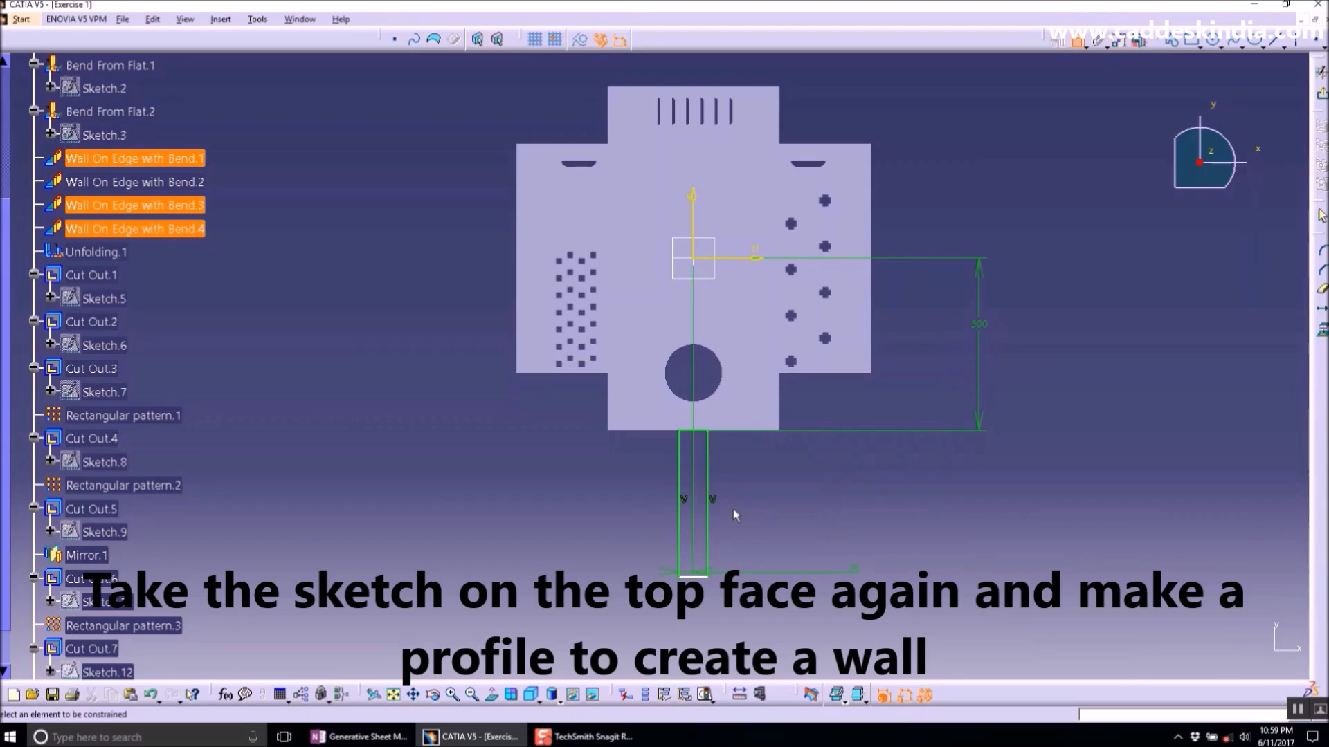
- Dimension the rectangle's length and set it to 125 mm
{"action": "left_click", "coordinate": [707, 479]}
{"action": "double_click", "coordinate": [867, 505]}
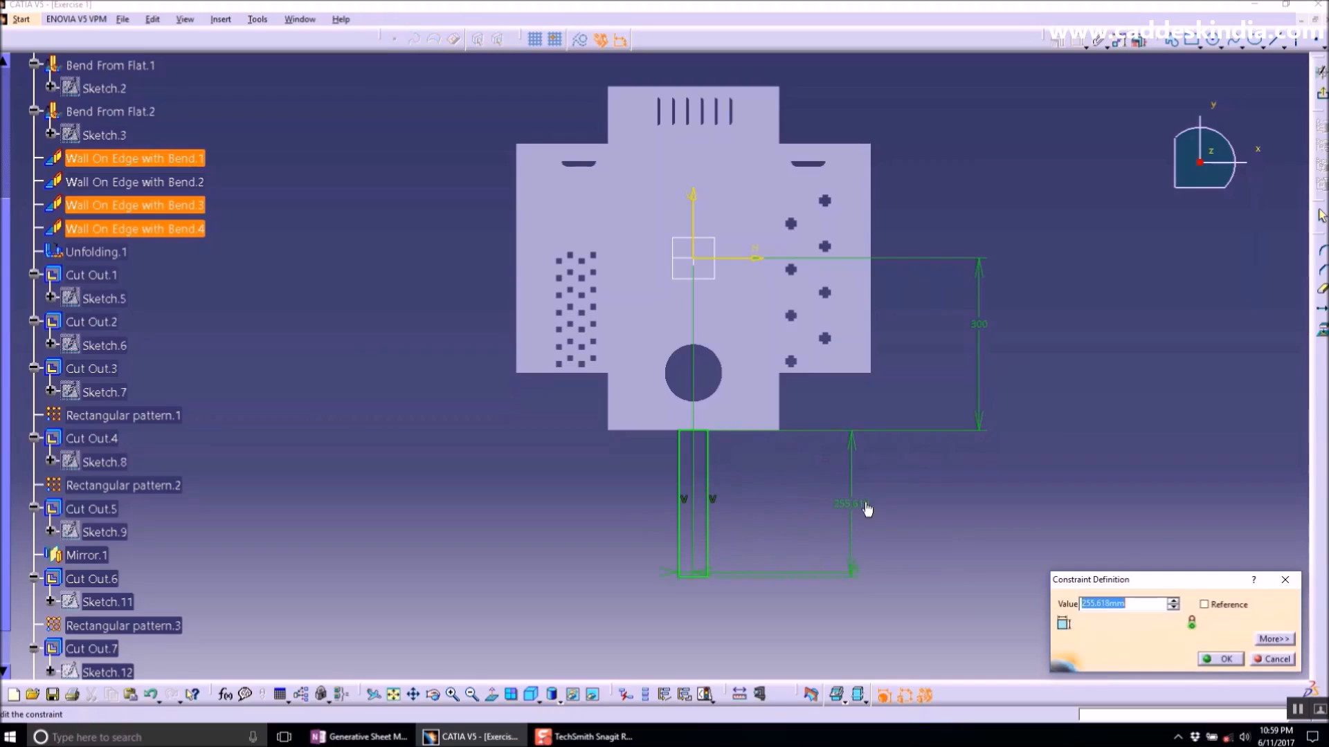
{"action": "type", "text": "125"}
{"action": "key", "text": "Return"}
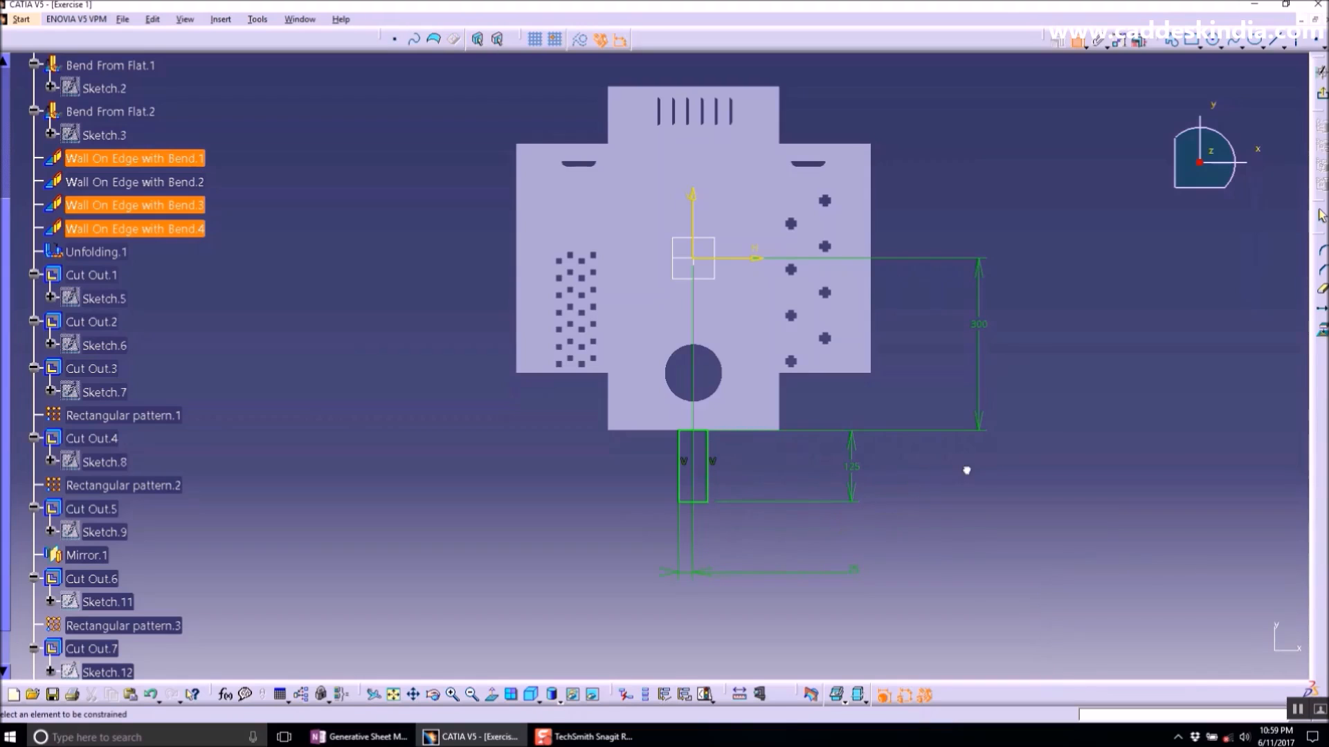
- Leave the sketch and create a Wall from the rectangle profile with the material side inverted
{"action": "left_click", "coordinate": [1320, 94]}
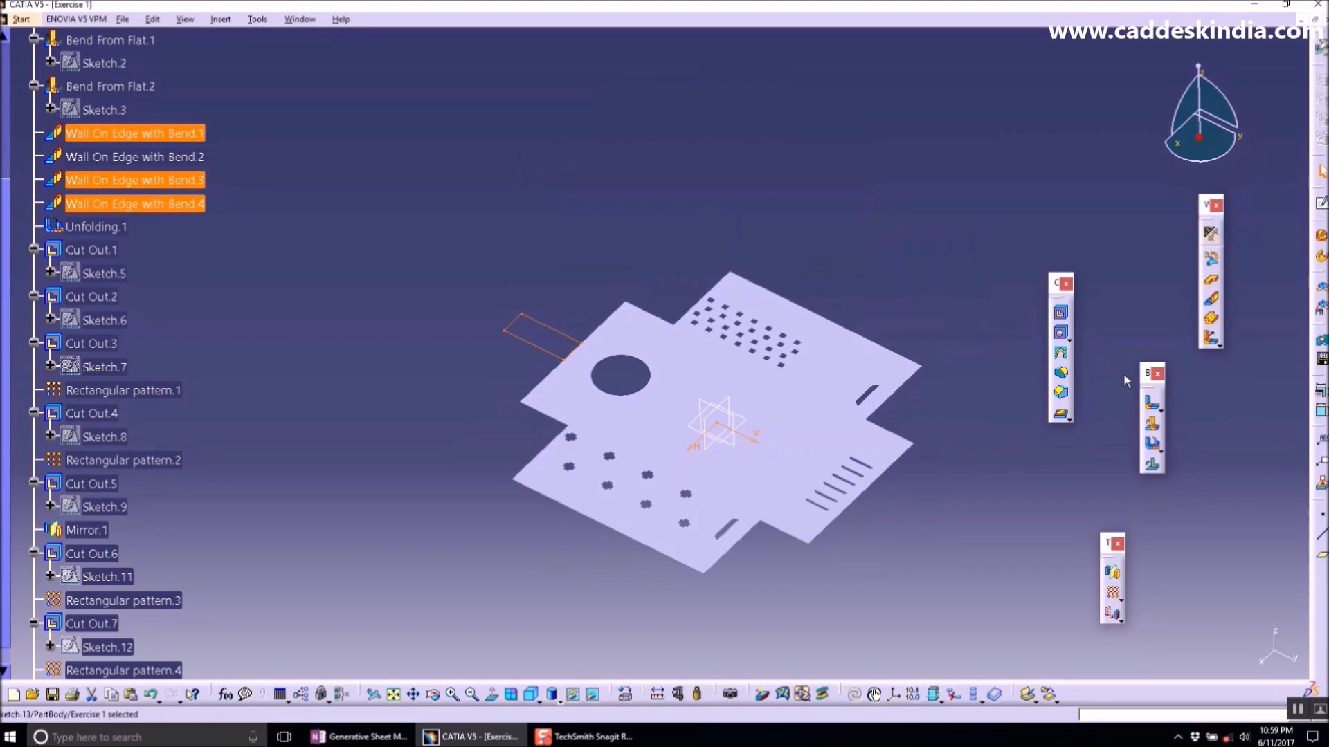
{"action": "left_click", "coordinate": [1211, 282]}
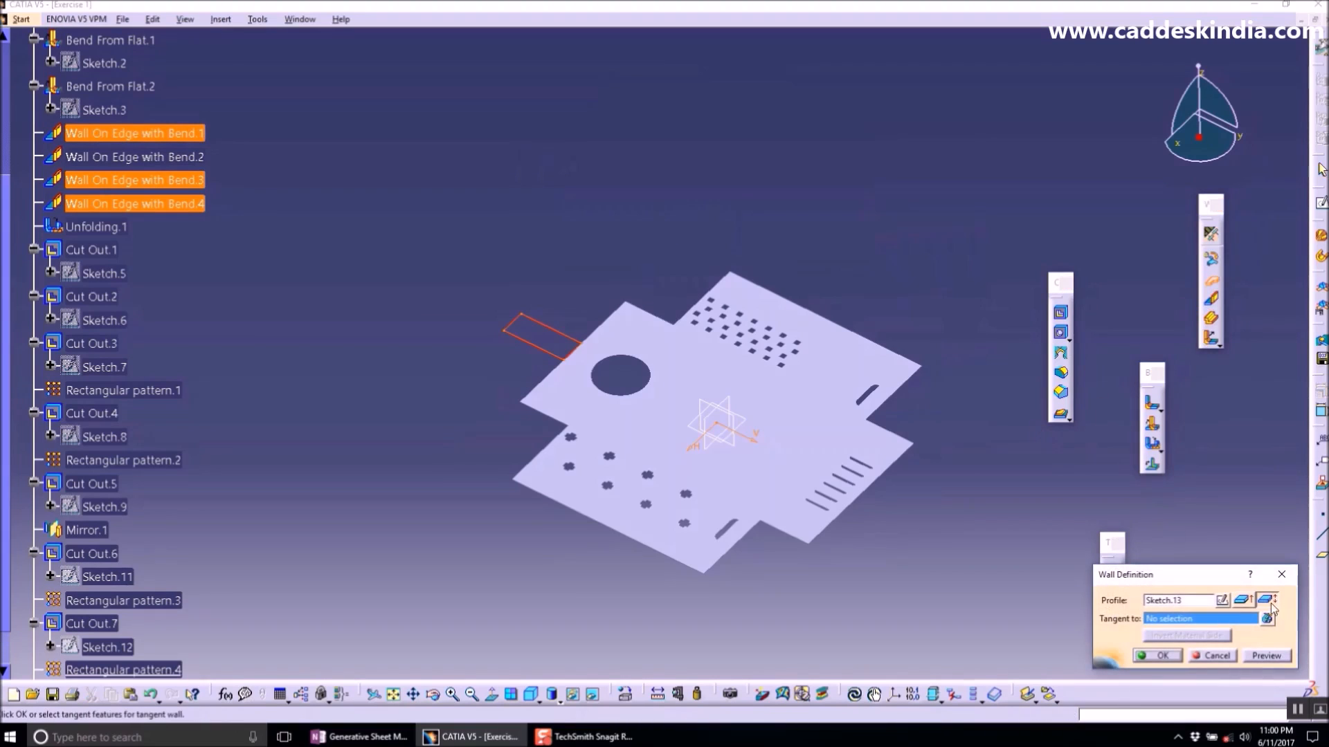
{"action": "left_click", "coordinate": [1243, 599]}
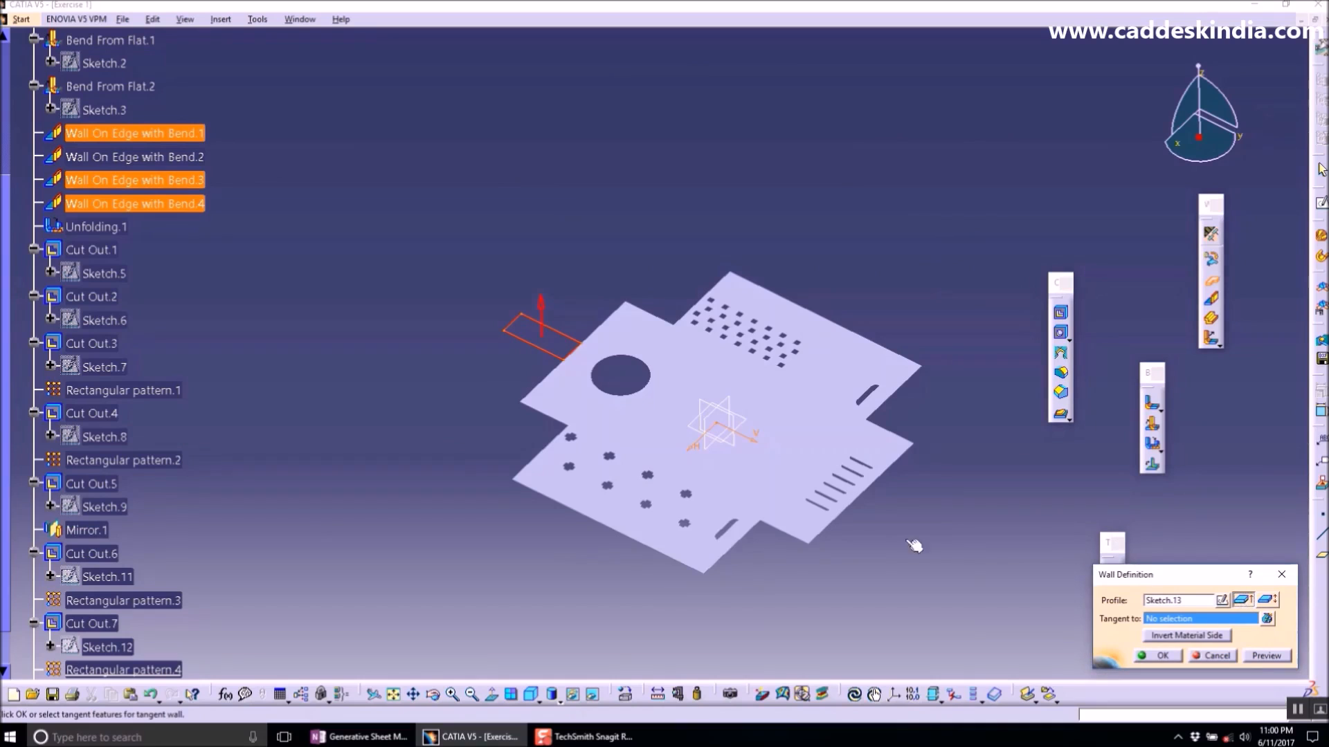
{"action": "middle_click_drag", "start_coordinate": [564, 401], "coordinate": [756, 340]}
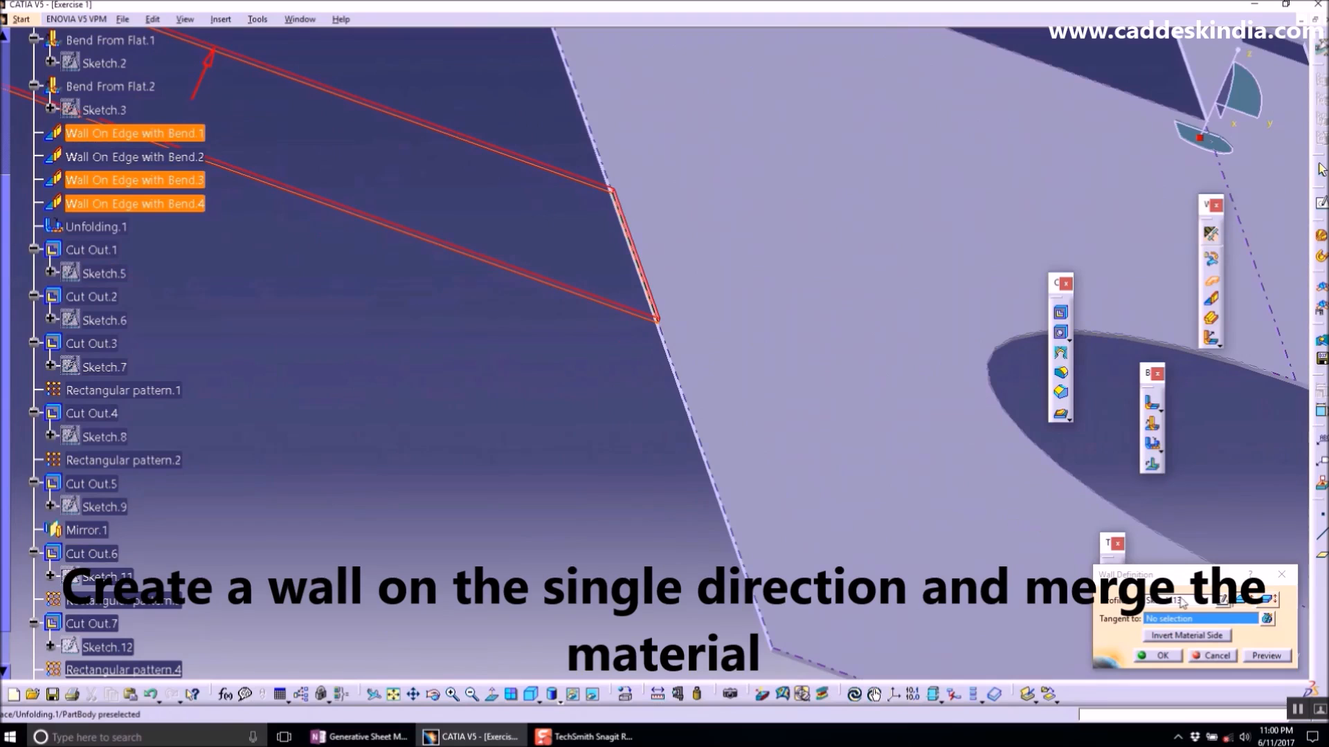
{"action": "left_click", "coordinate": [1191, 635]}
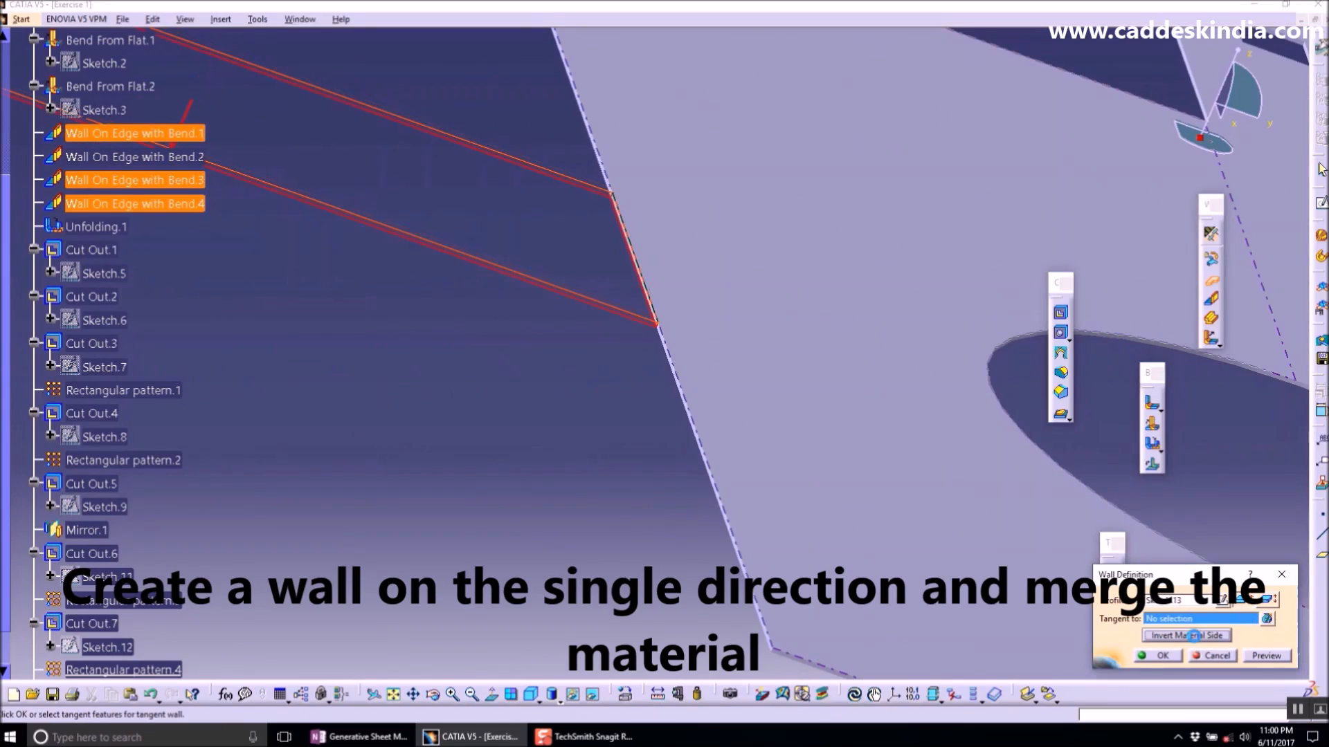
{"action": "left_click", "coordinate": [1157, 655]}
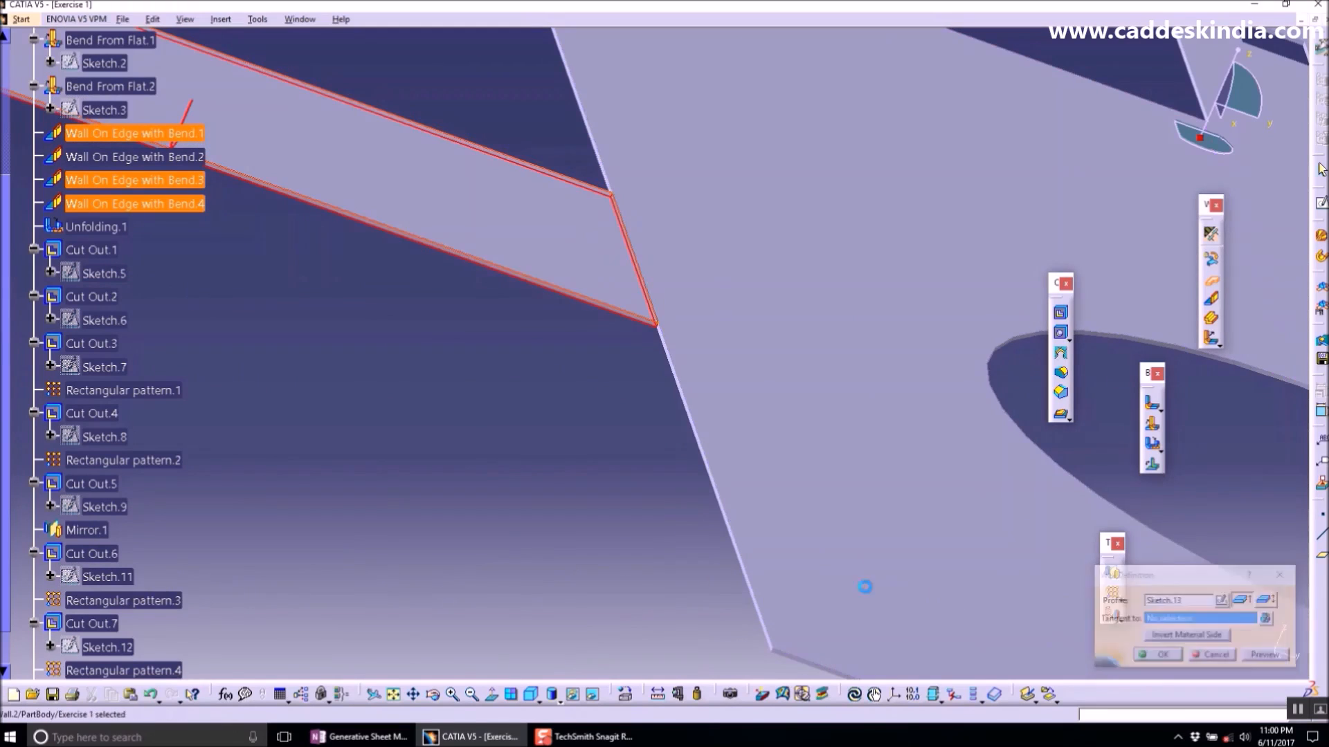
- Open a sketch on the new wall's face and draw a circle near its free end
{"action": "left_click", "coordinate": [585, 468]}
{"action": "middle_click_drag", "start_coordinate": [640, 298], "coordinate": [477, 371]}
{"action": "left_click", "coordinate": [1322, 201]}
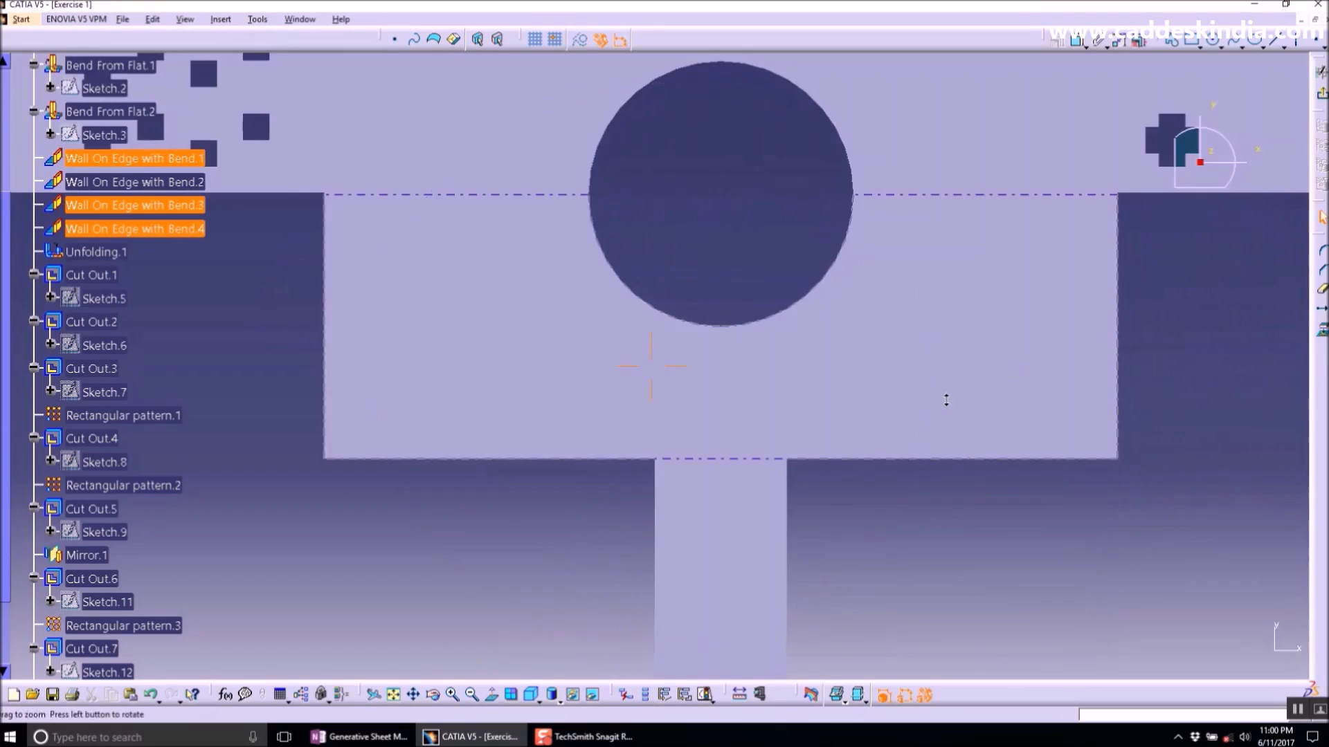
{"action": "mouse_move", "coordinate": [946, 400]}
{"action": "middle_mouse_down"}
{"action": "mouse_move", "coordinate": [827, 496]}
{"action": "mouse_move", "coordinate": [786, 427]}
{"action": "mouse_move", "coordinate": [907, 365]}
{"action": "mouse_move", "coordinate": [946, 397]}
{"action": "middle_mouse_up"}
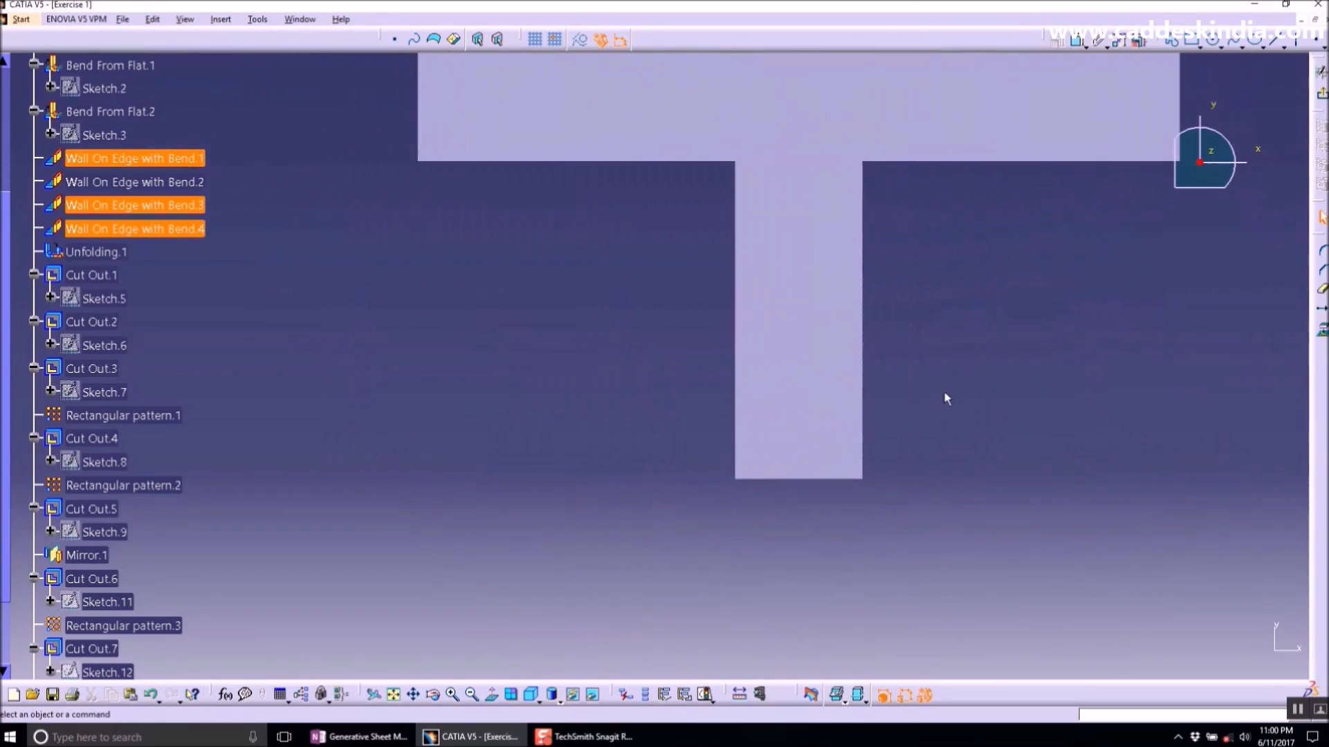
{"action": "left_click", "coordinate": [1322, 274]}
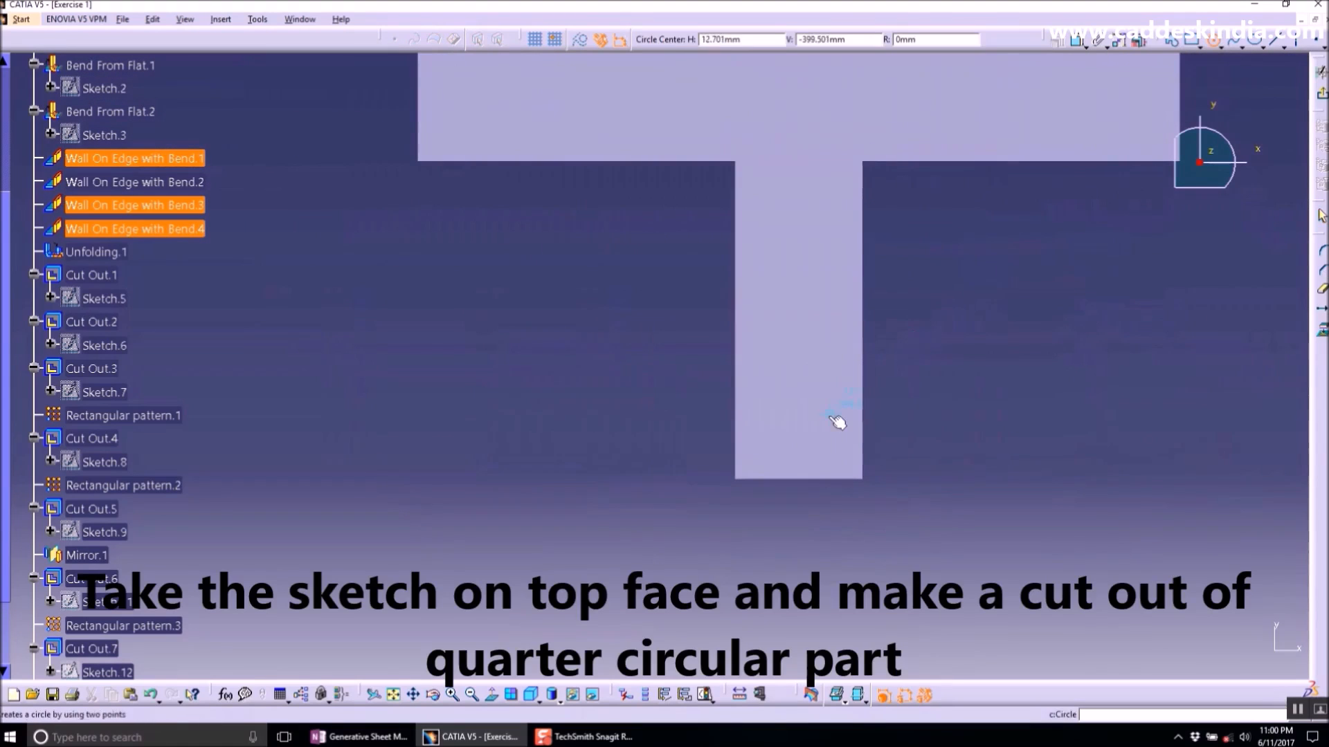
{"action": "left_click", "coordinate": [822, 452]}
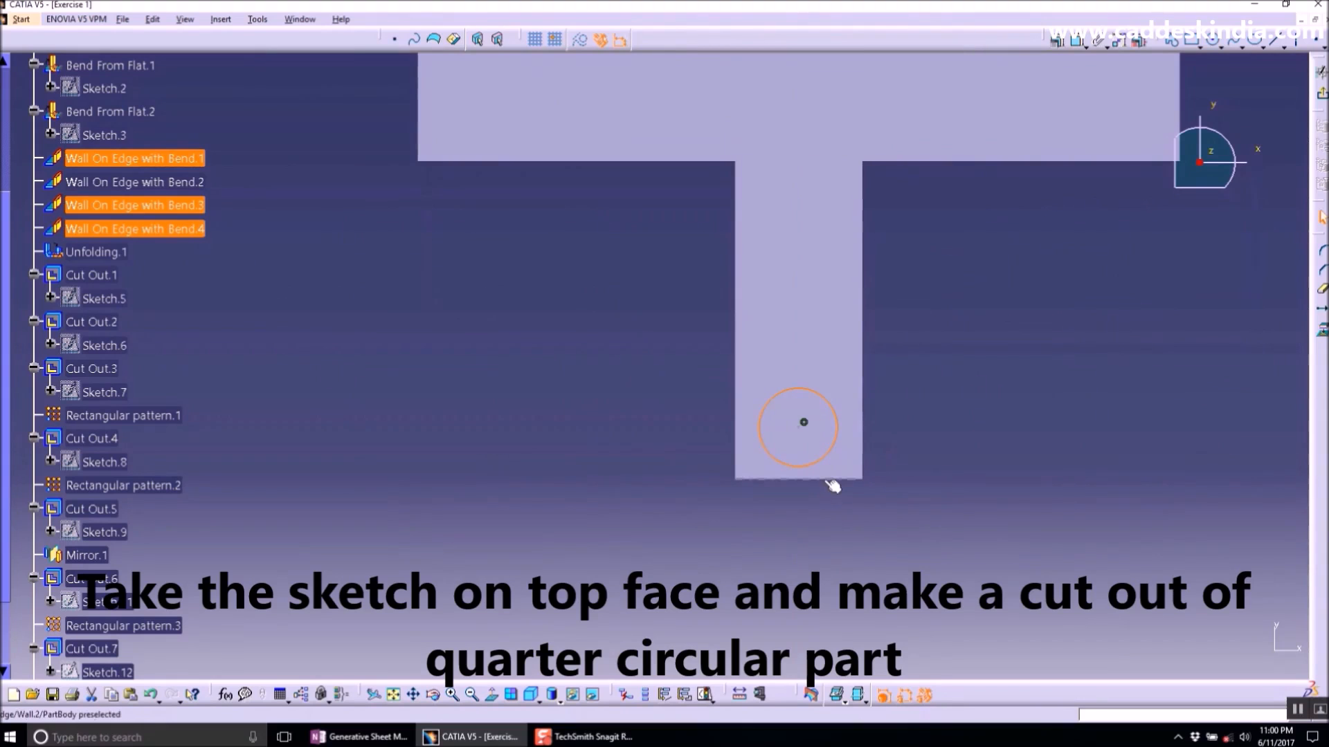
- Constrain the circle tangent to the wall's lower edge and to its right edge
{"action": "left_click", "coordinate": [1057, 41]}
{"action": "left_click", "coordinate": [1245, 553]}
{"action": "left_click", "coordinate": [1223, 659]}
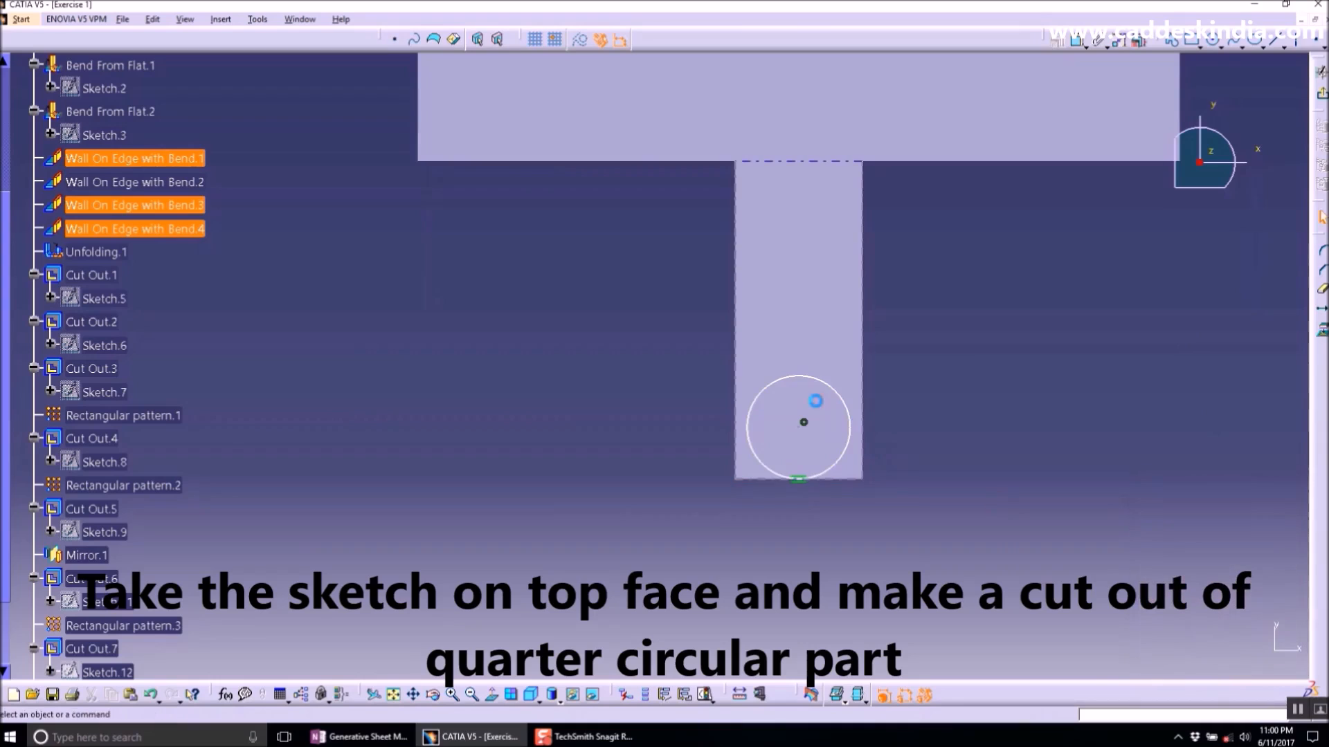
{"action": "left_click", "coordinate": [855, 420]}
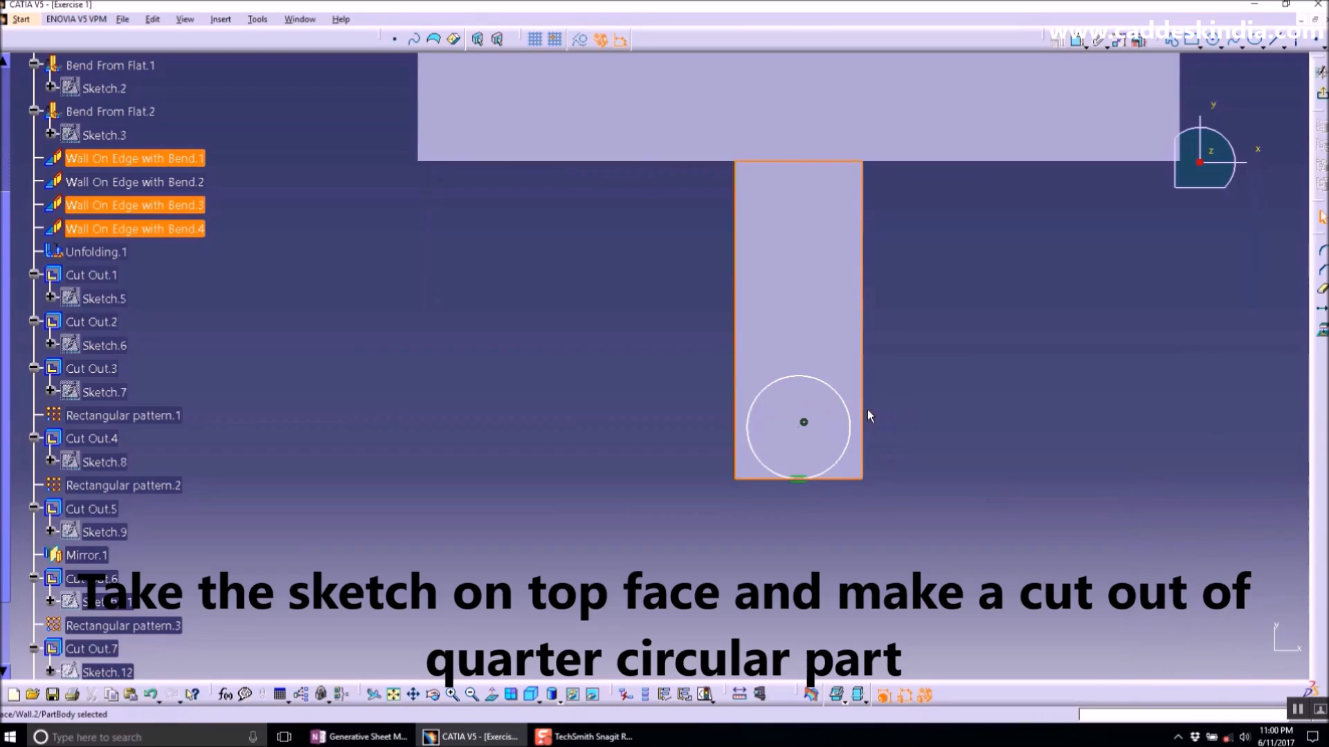
{"action": "left_click", "coordinate": [852, 427]}
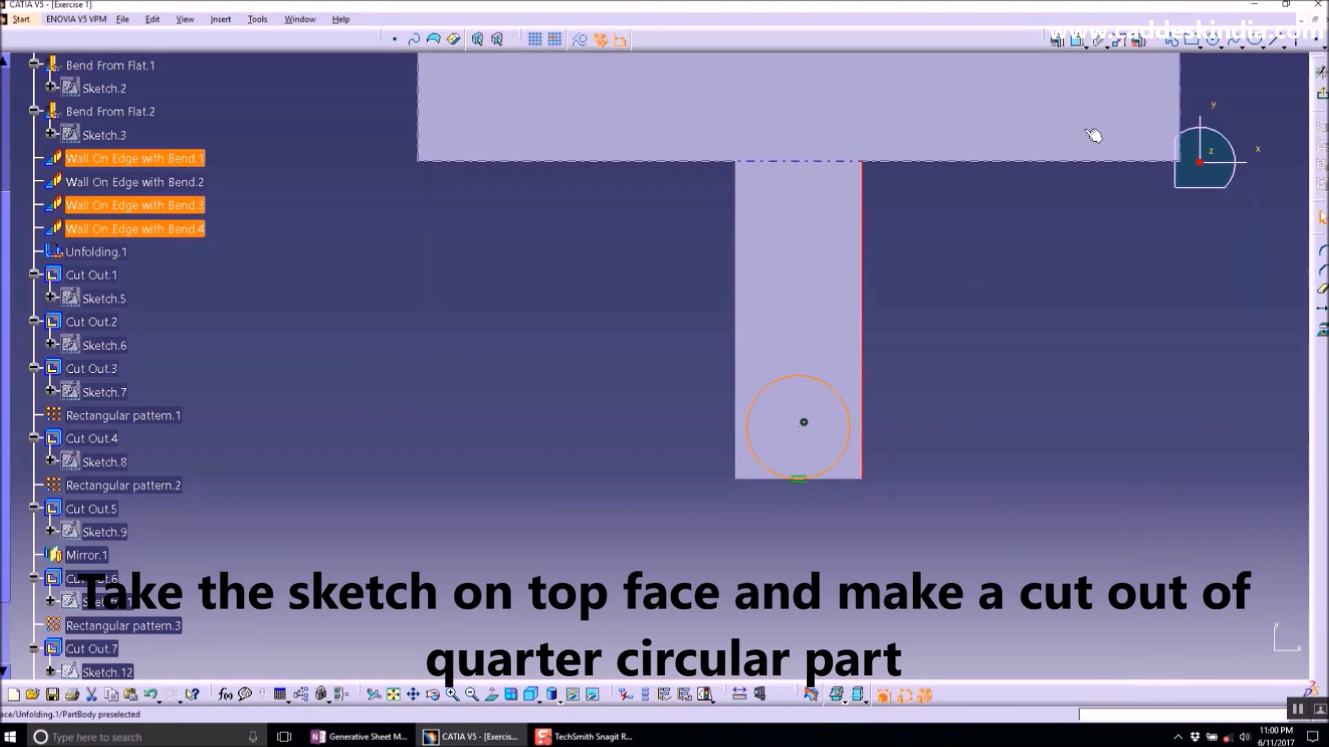
{"action": "left_click", "coordinate": [1057, 42]}
{"action": "left_click", "coordinate": [1242, 558]}
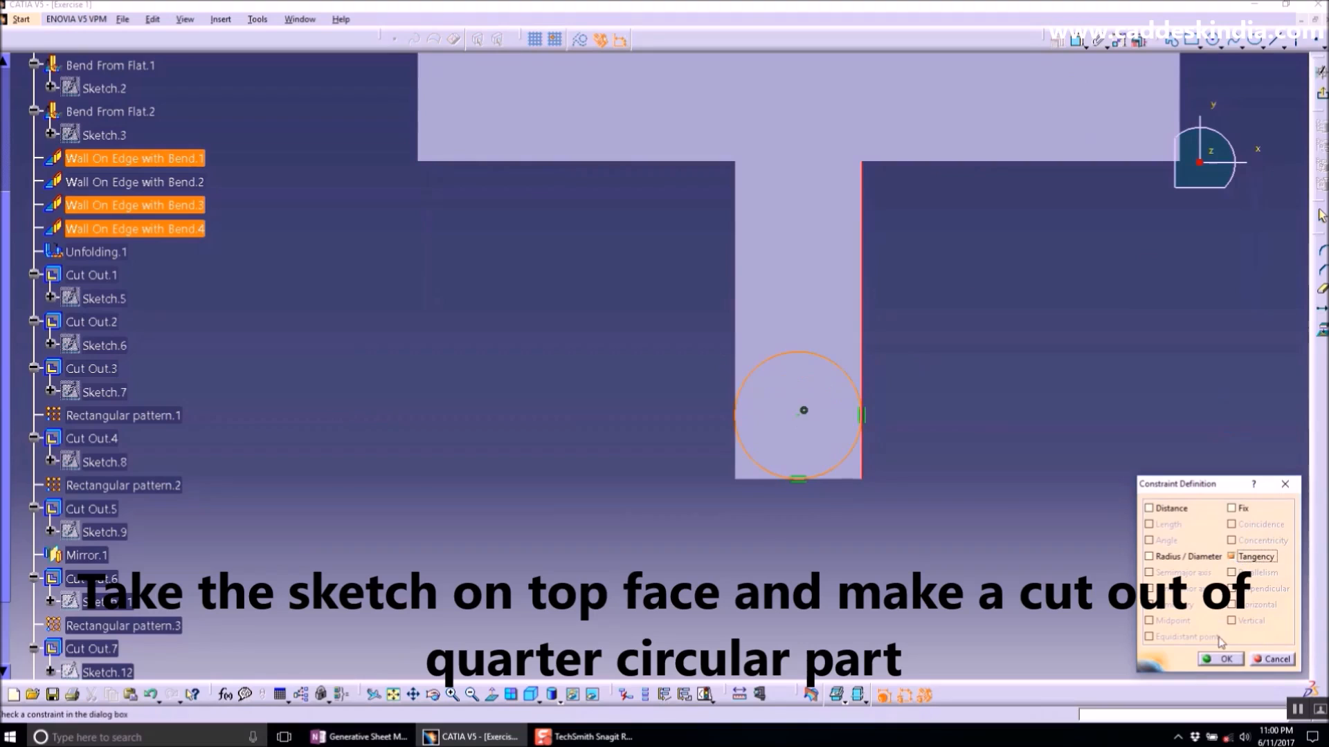
{"action": "left_click", "coordinate": [1223, 657]}
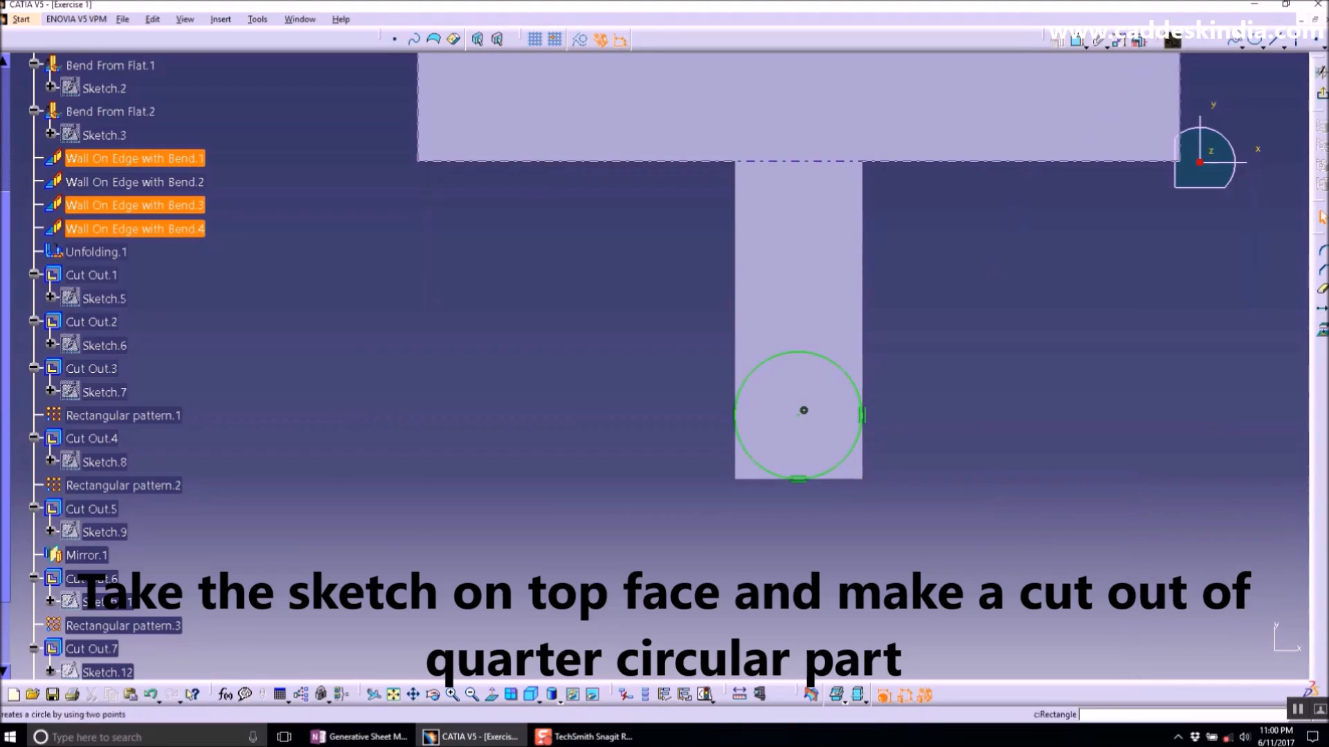
- Draw two lines from the circle's tangent points along the wall's right and lower edges
{"action": "left_click", "coordinate": [1278, 41]}
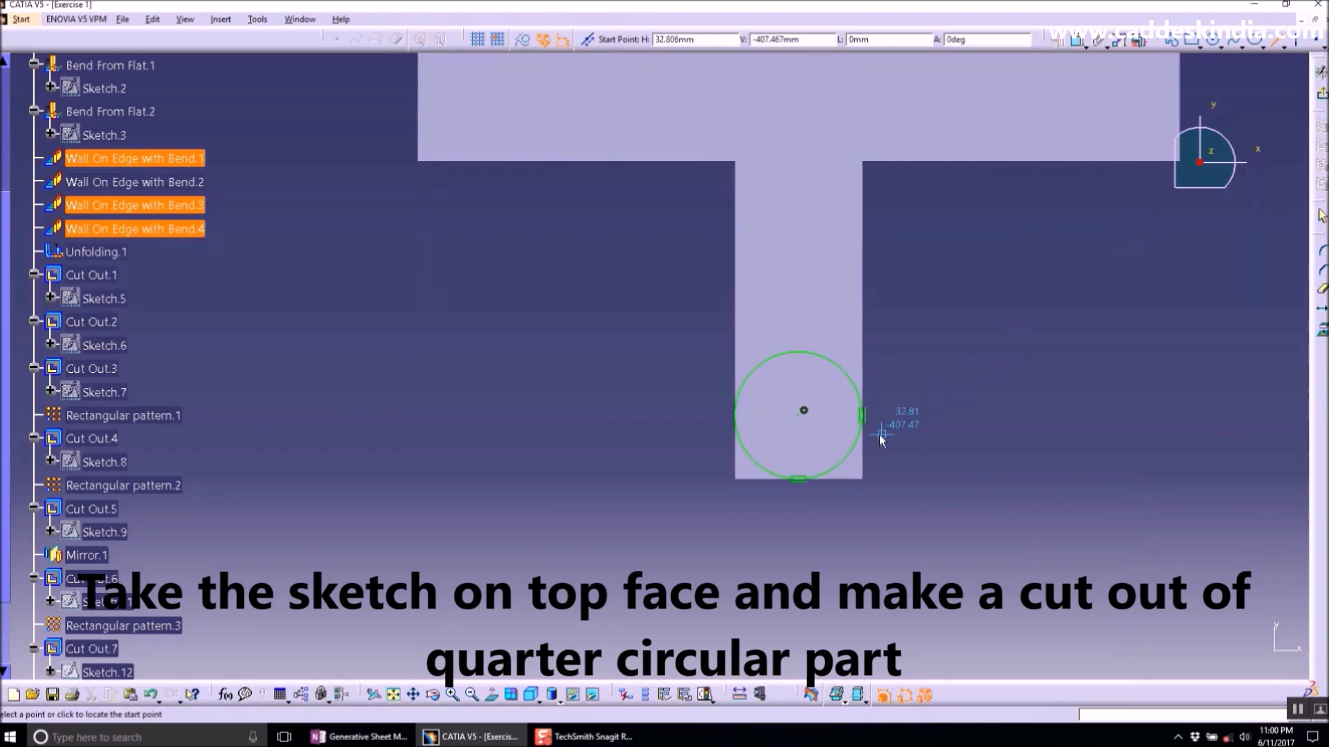
{"action": "left_click", "coordinate": [862, 415]}
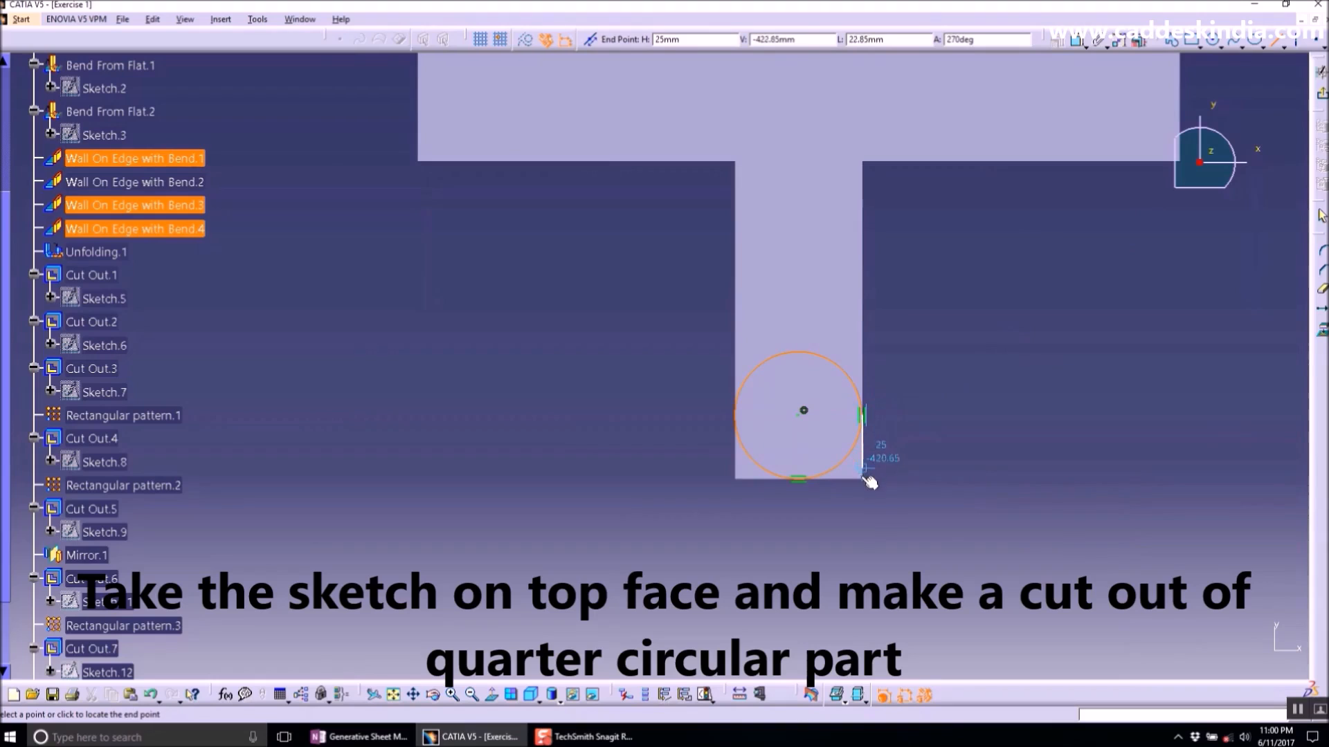
{"action": "left_click", "coordinate": [863, 517]}
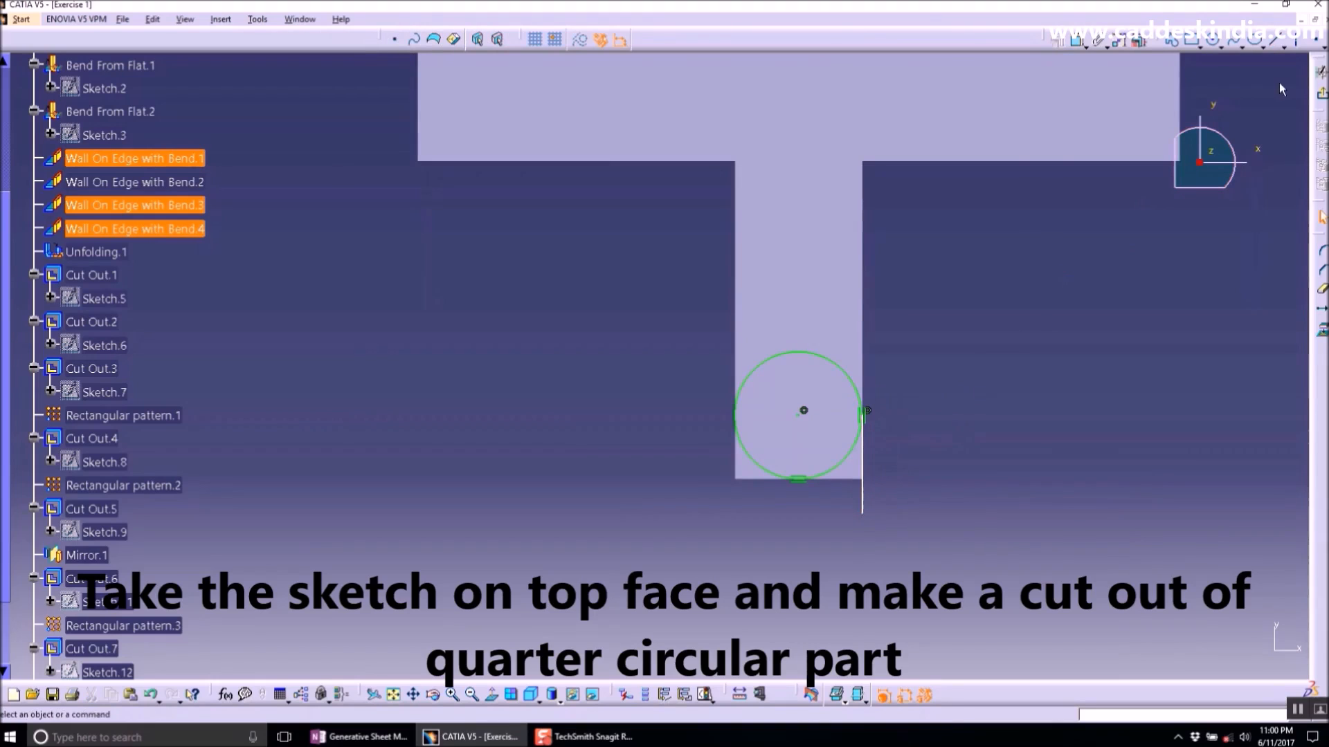
{"action": "left_click", "coordinate": [799, 480]}
{"action": "left_click", "coordinate": [889, 479]}
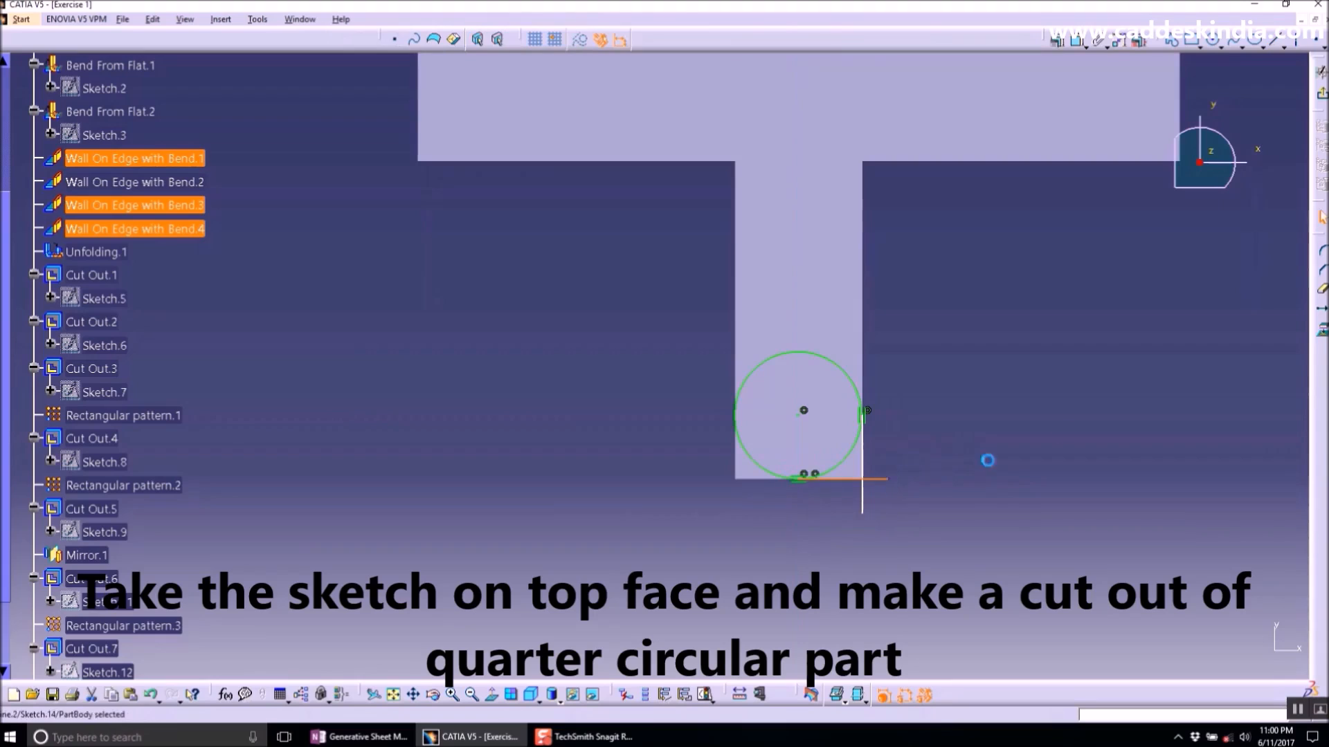
- Trim the circle and lines so only a quarter-circle corner profile remains
{"action": "left_click", "coordinate": [1322, 289]}
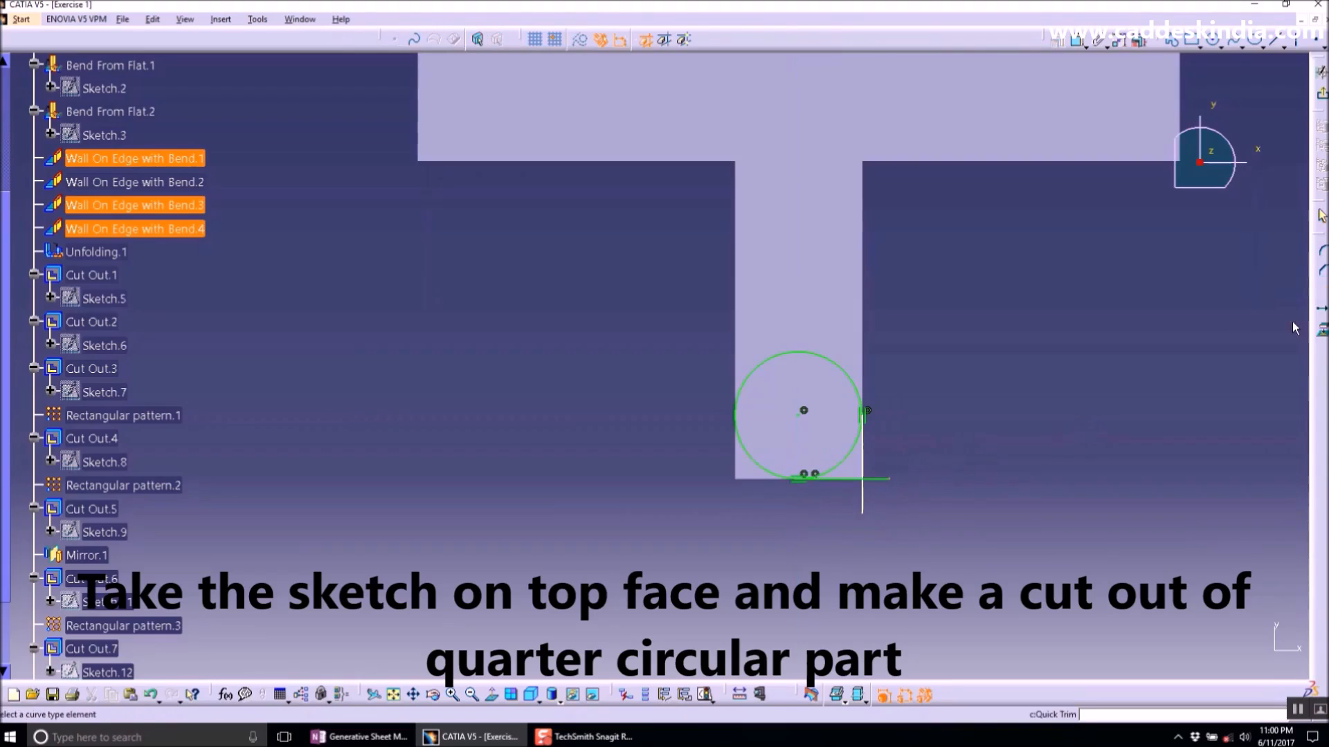
{"action": "left_click", "coordinate": [865, 498]}
{"action": "left_click", "coordinate": [881, 479]}
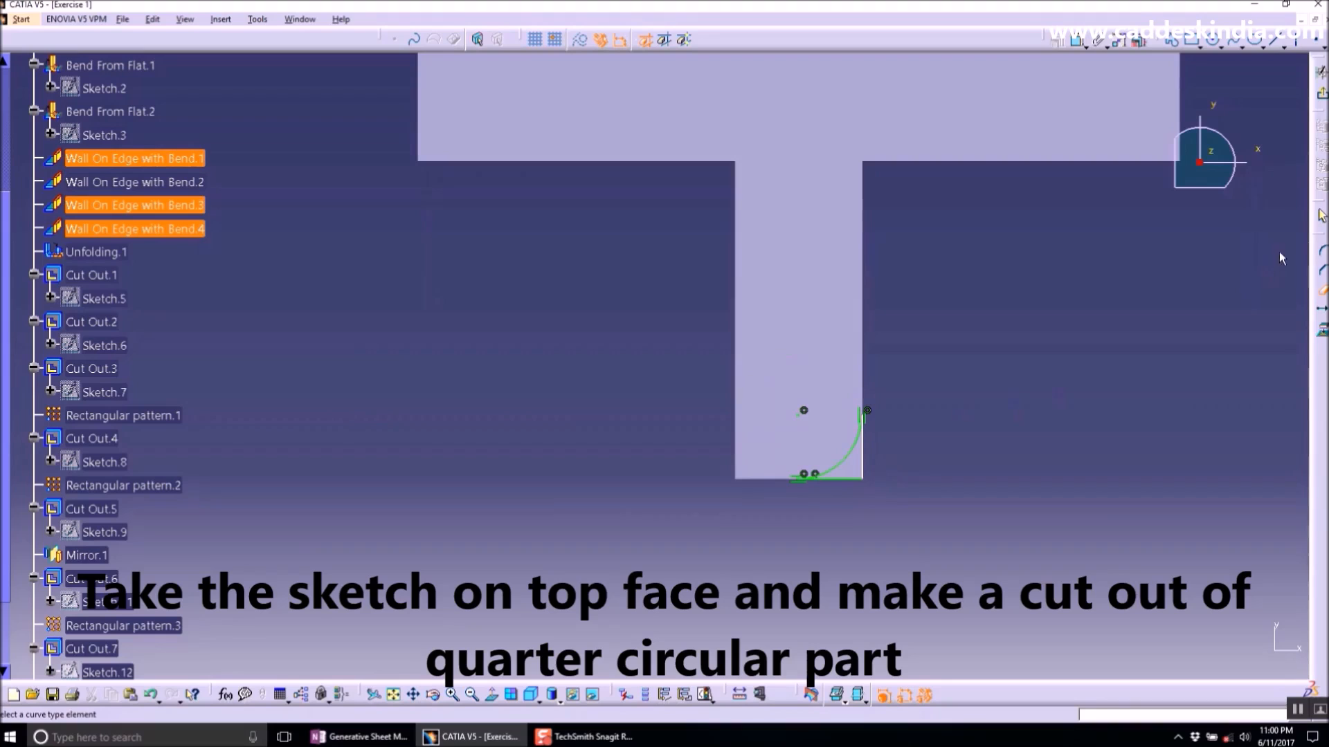
- Leave the sketch and create a Cut Out from the quarter-circle profile
{"action": "left_click", "coordinate": [1321, 92]}
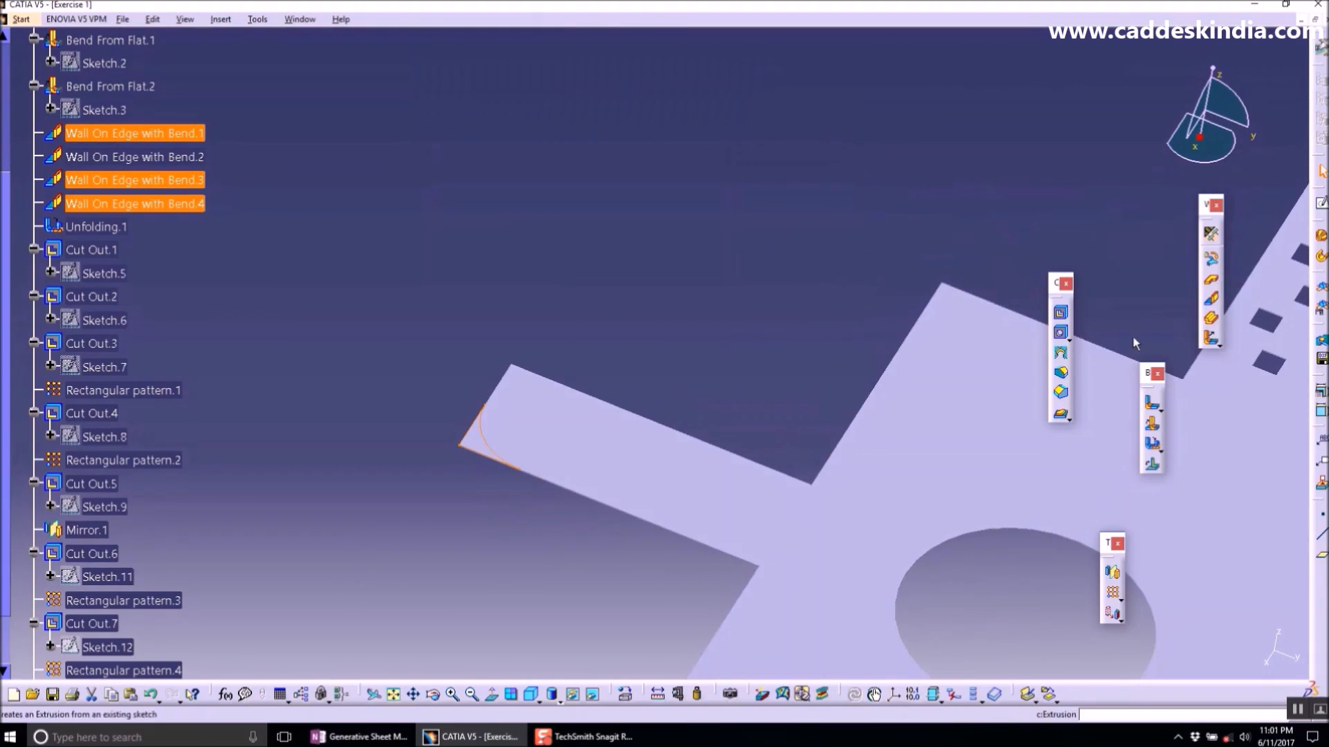
{"action": "left_click", "coordinate": [1060, 312]}
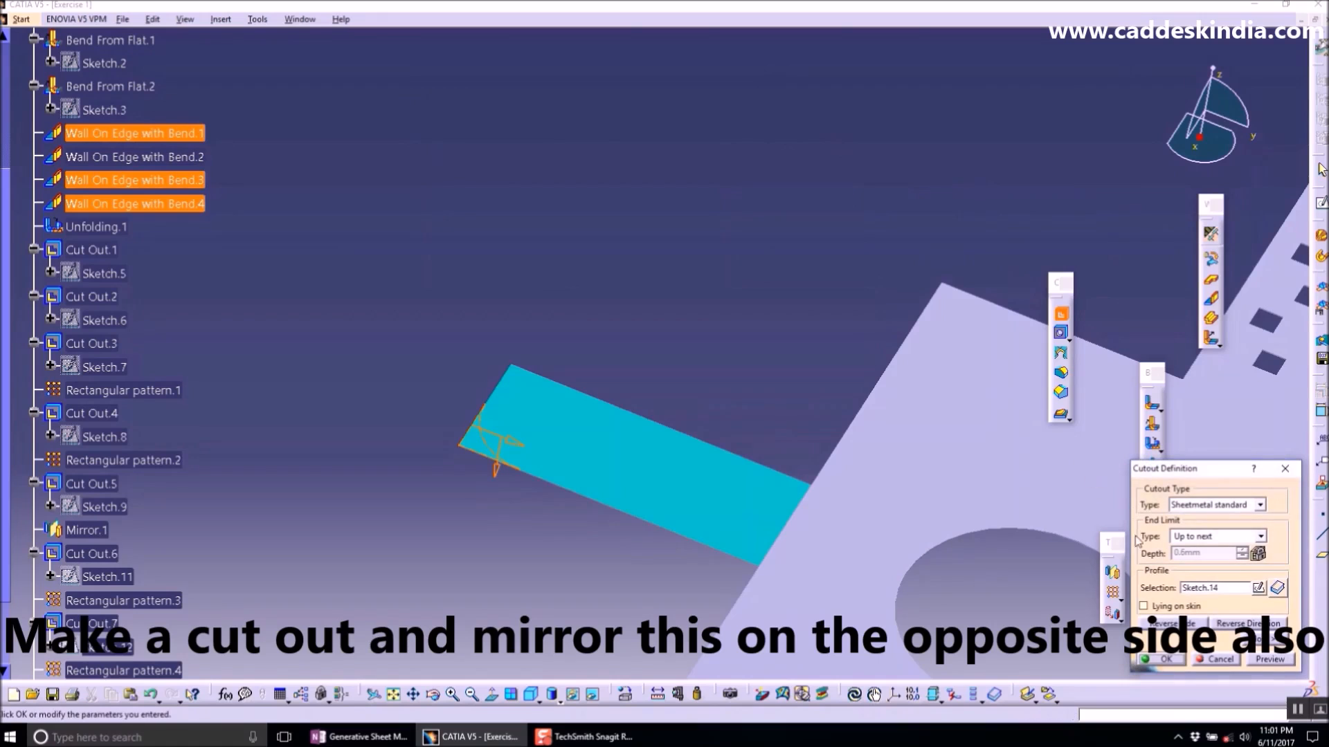
{"action": "left_click", "coordinate": [1164, 659]}
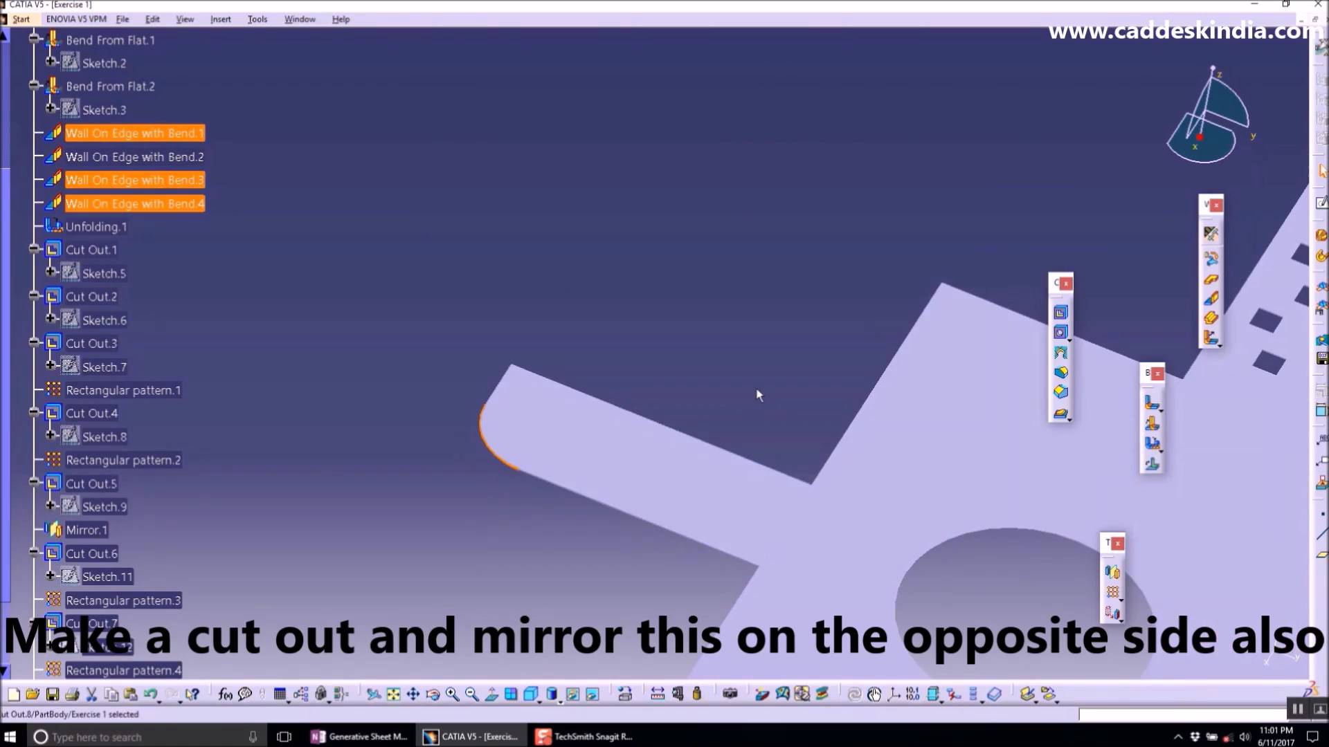
- Mirror the new cut out about the yz plane to the opposite side
{"action": "scroll", "coordinate": [329, 564], "scroll_direction": "down", "scroll_amount": 3}
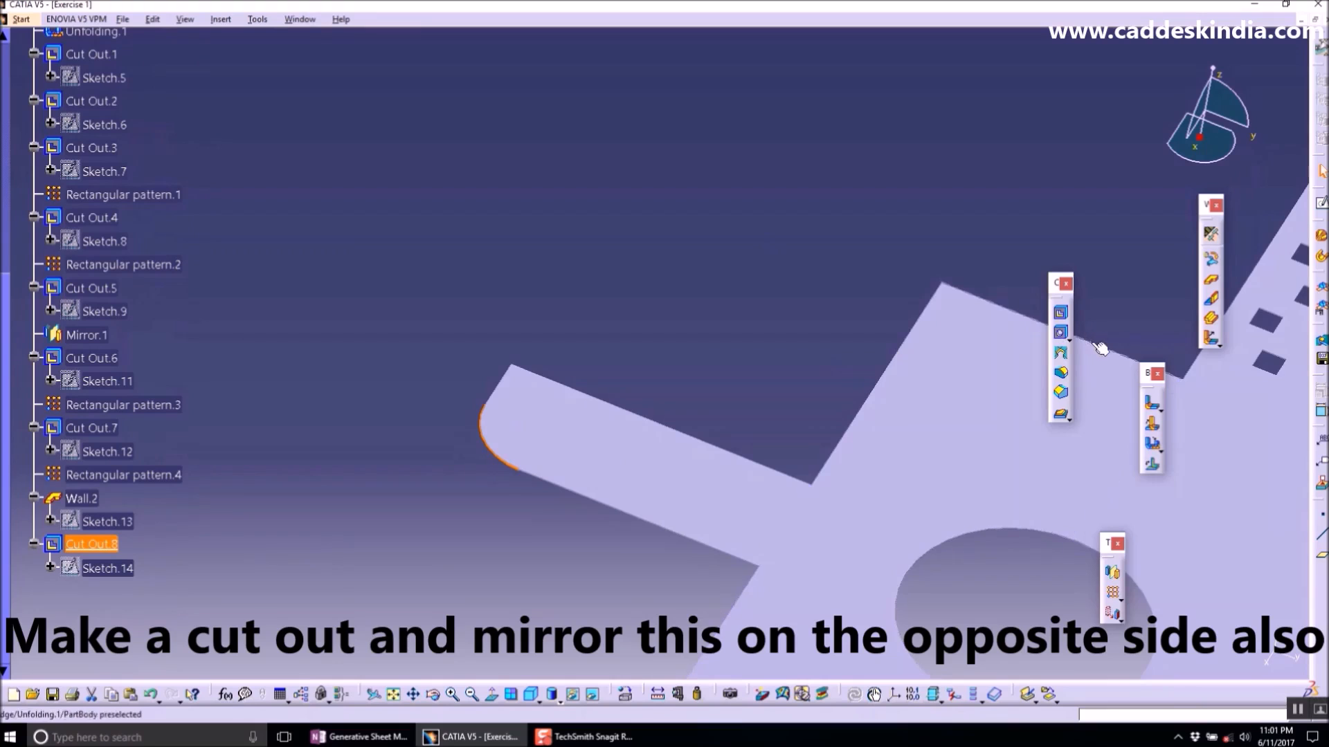
{"action": "middle_click_drag", "start_coordinate": [893, 461], "coordinate": [484, 212]}
{"action": "middle_click_drag", "start_coordinate": [1038, 524], "coordinate": [972, 521]}
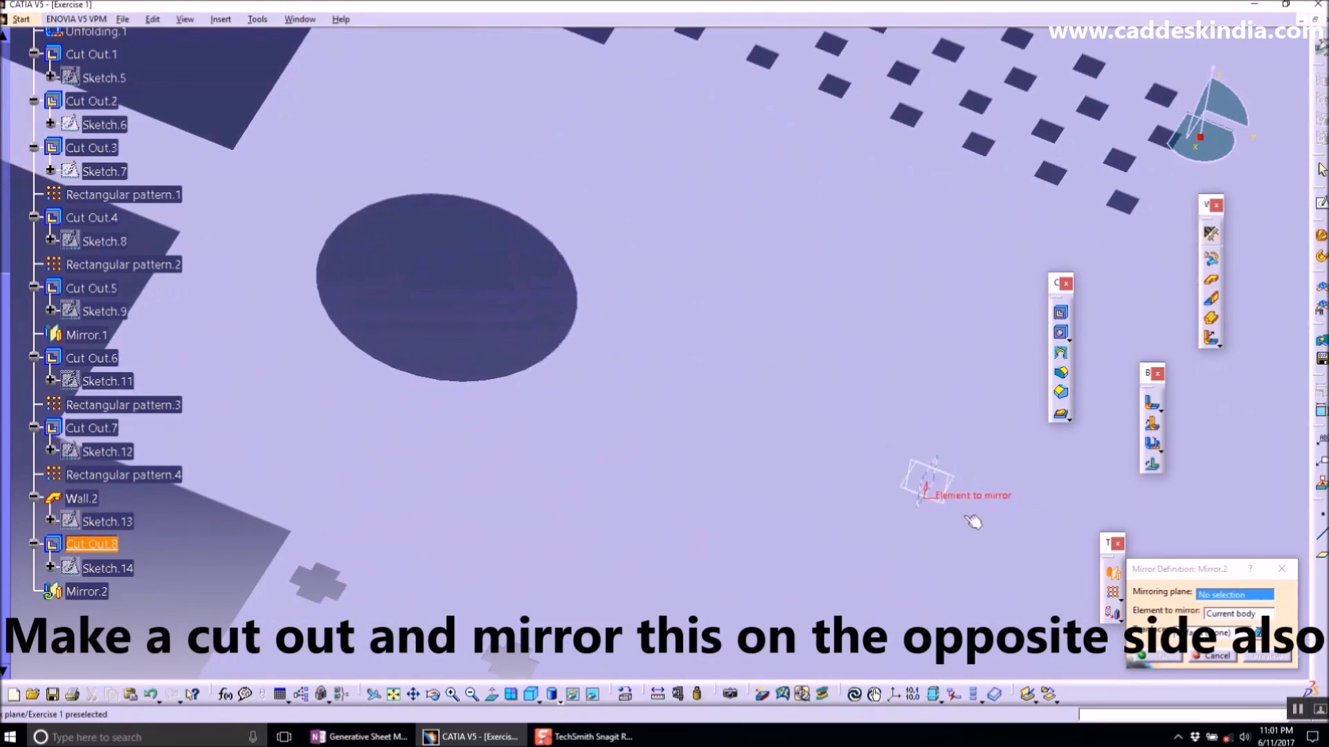
{"action": "left_click", "coordinate": [950, 479]}
{"action": "middle_click_drag", "start_coordinate": [915, 420], "coordinate": [923, 513]}
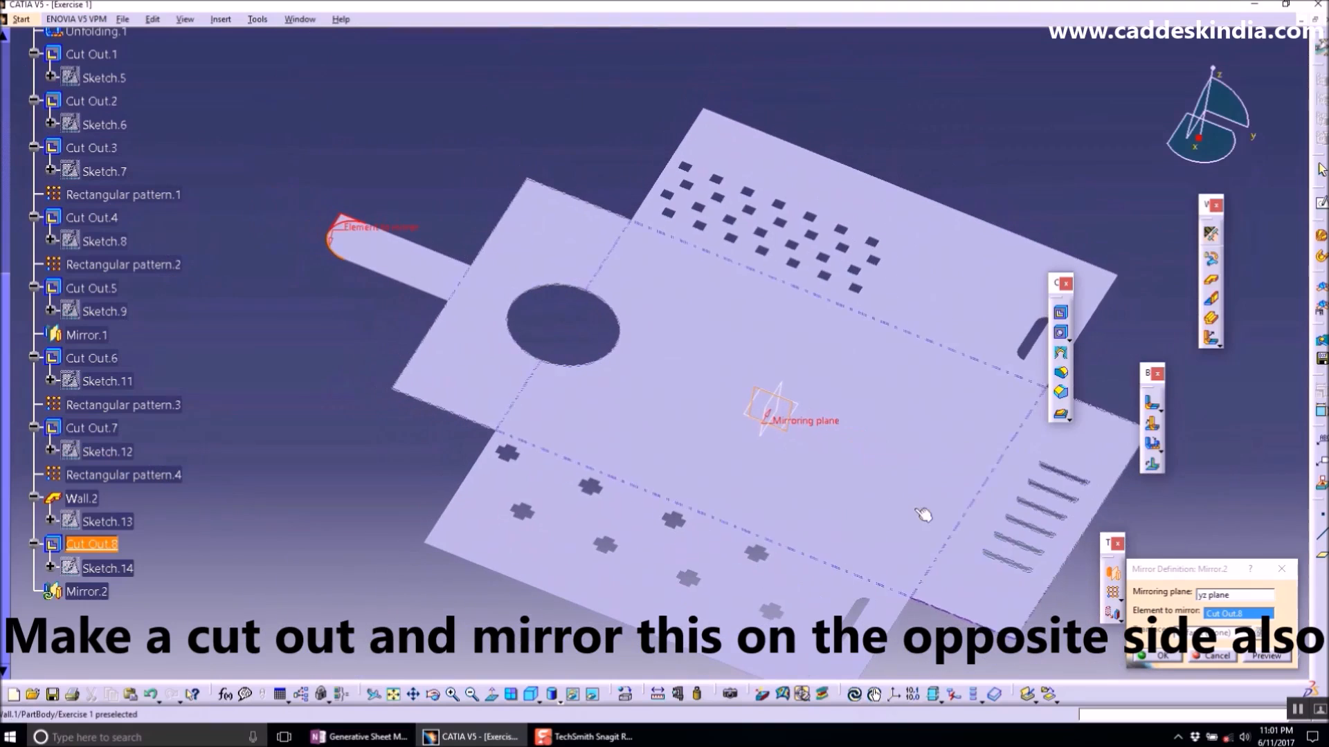
{"action": "left_click", "coordinate": [1162, 656]}
- Fold the part back using the central face as reference face and selecting all fold faces
{"action": "mouse_move", "coordinate": [743, 467]}
{"action": "middle_mouse_down"}
{"action": "mouse_move", "coordinate": [726, 365]}
{"action": "mouse_move", "coordinate": [641, 347]}
{"action": "mouse_move", "coordinate": [771, 499]}
{"action": "mouse_move", "coordinate": [837, 395]}
{"action": "mouse_move", "coordinate": [658, 365]}
{"action": "mouse_move", "coordinate": [830, 499]}
{"action": "mouse_move", "coordinate": [840, 380]}
{"action": "mouse_move", "coordinate": [842, 451]}
{"action": "mouse_move", "coordinate": [886, 377]}
{"action": "mouse_move", "coordinate": [629, 371]}
{"action": "mouse_move", "coordinate": [698, 295]}
{"action": "mouse_move", "coordinate": [726, 465]}
{"action": "middle_mouse_up"}
{"action": "scroll", "coordinate": [697, 296], "scroll_direction": "down", "scroll_amount": 3}
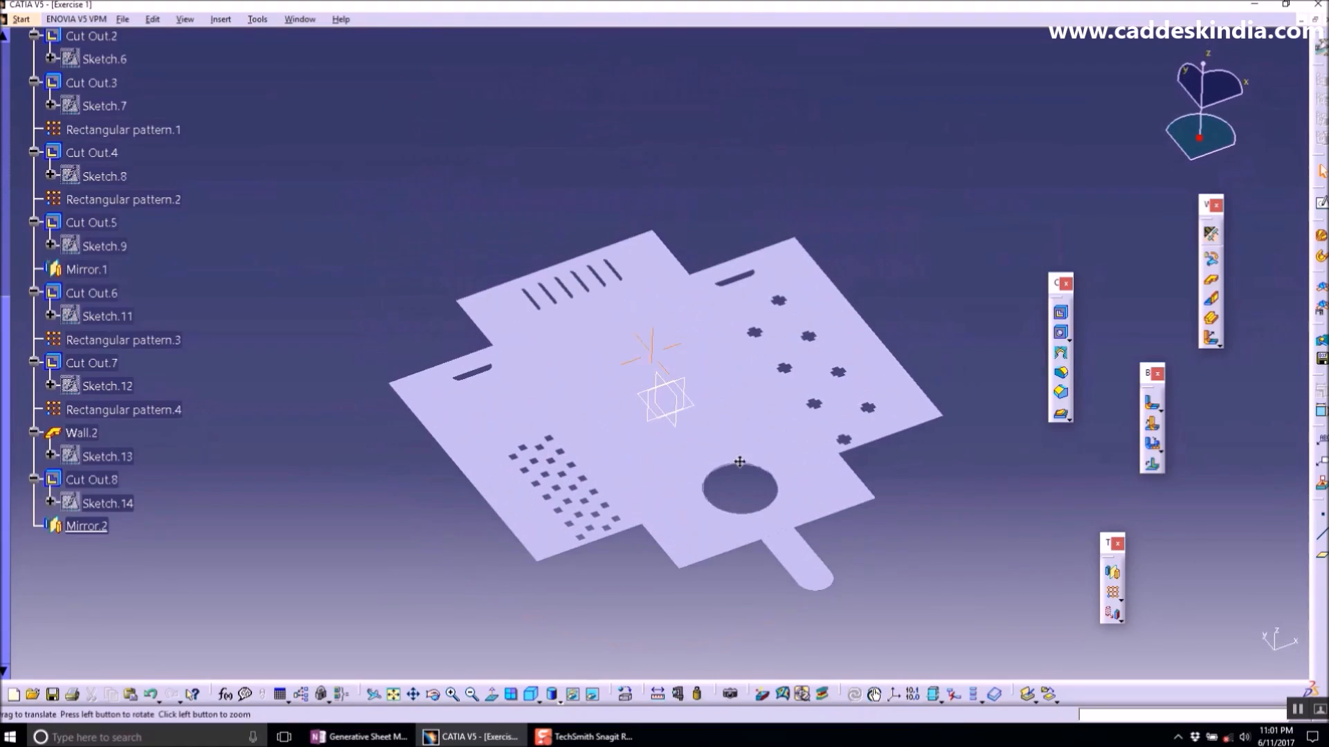
{"action": "left_click", "coordinate": [1161, 451]}
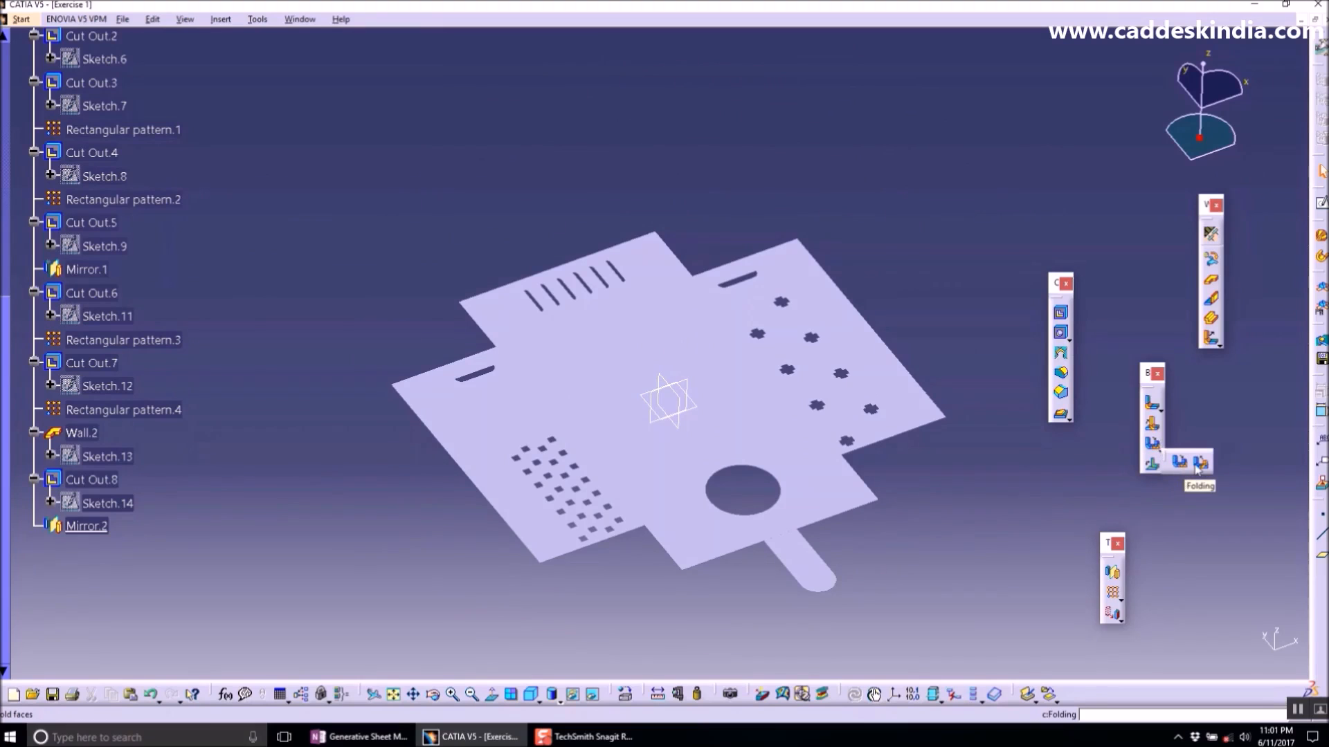
{"action": "left_click", "coordinate": [1199, 464]}
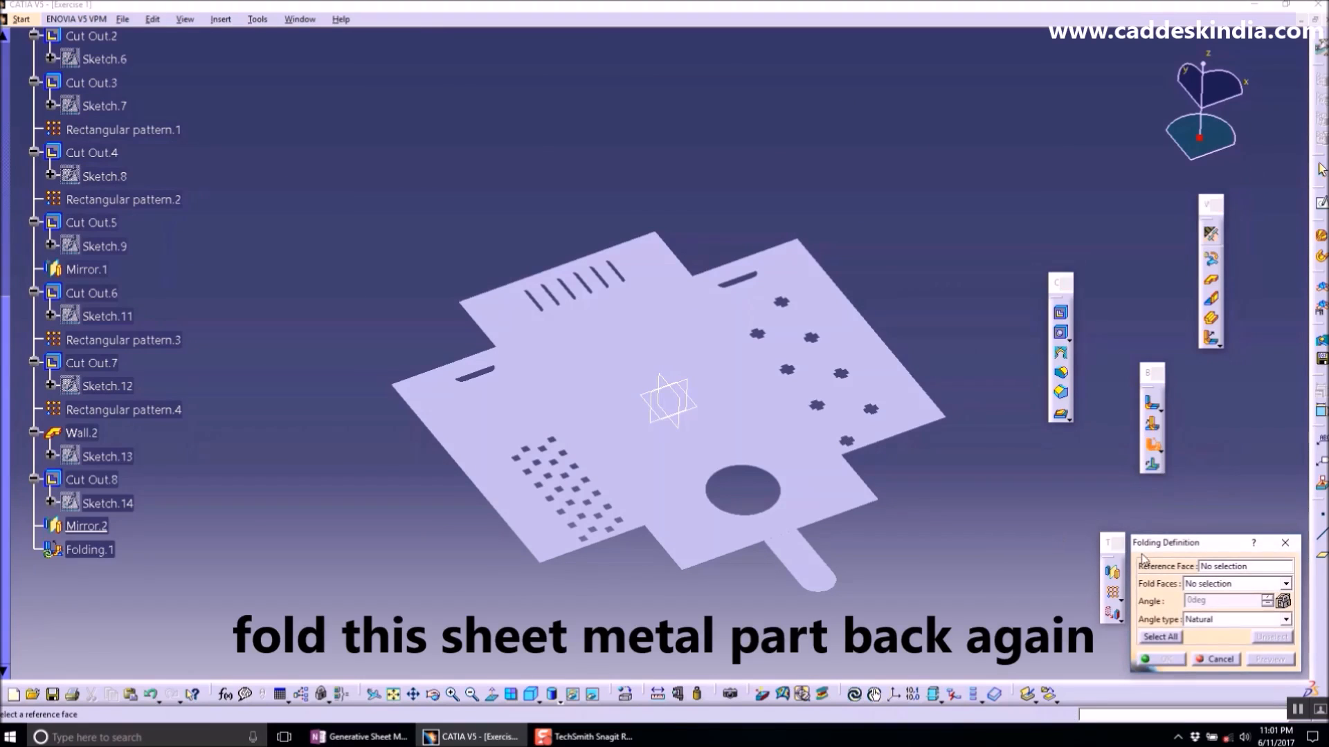
{"action": "left_click", "coordinate": [754, 429]}
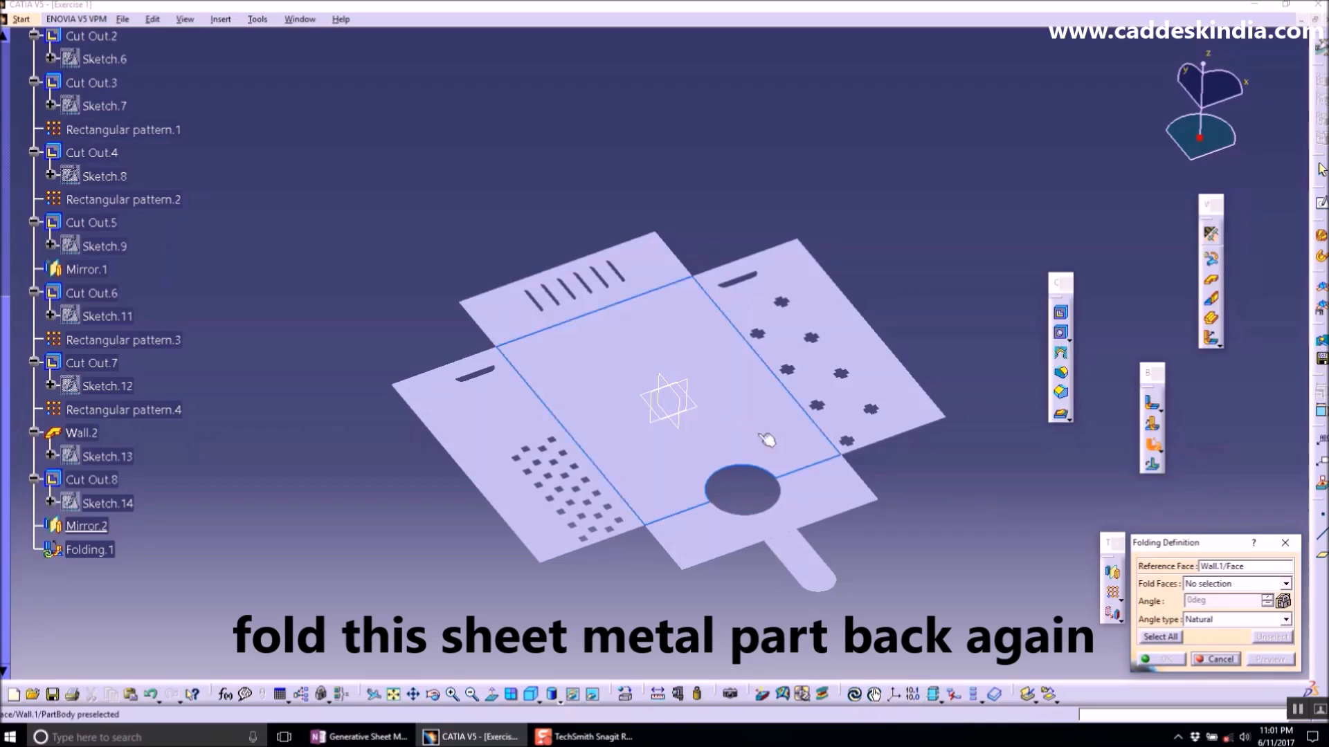
{"action": "left_click", "coordinate": [1208, 586]}
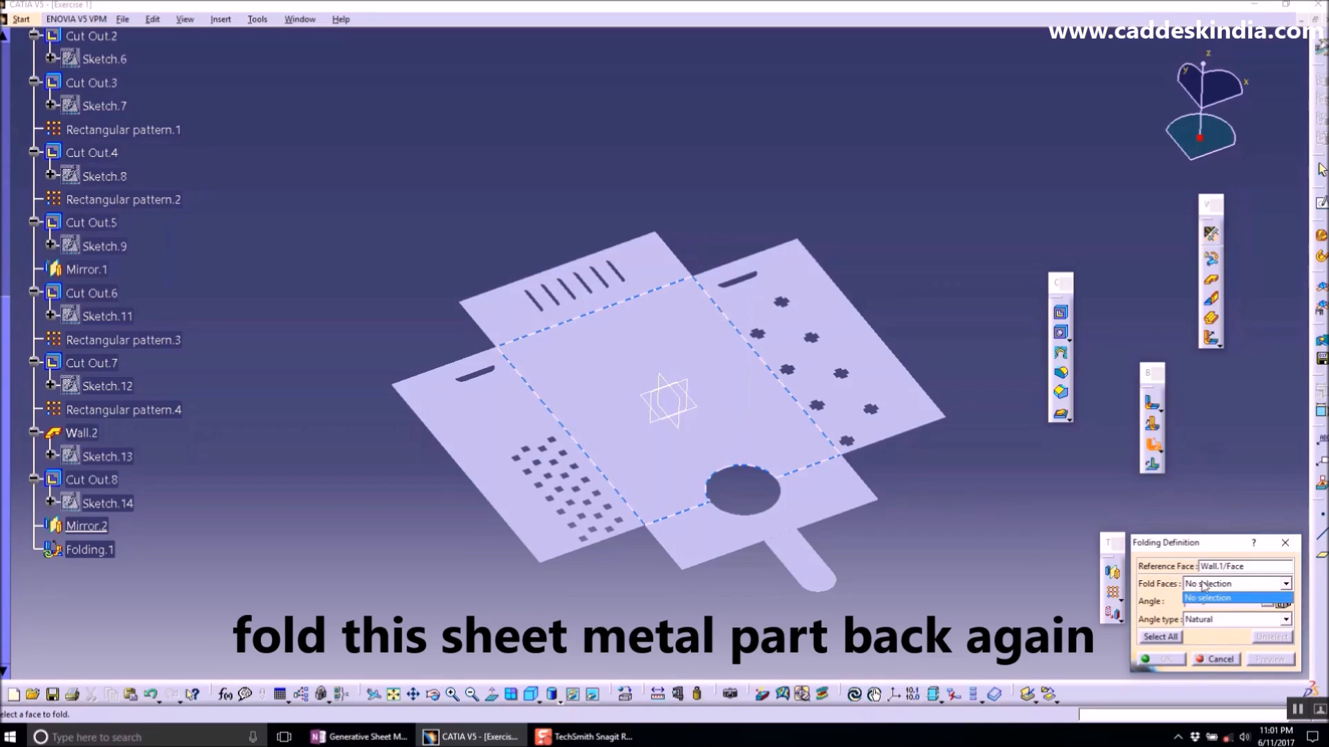
{"action": "left_click", "coordinate": [1202, 587]}
{"action": "middle_click_drag", "start_coordinate": [825, 445], "coordinate": [1017, 308], "text": "ctrl"}
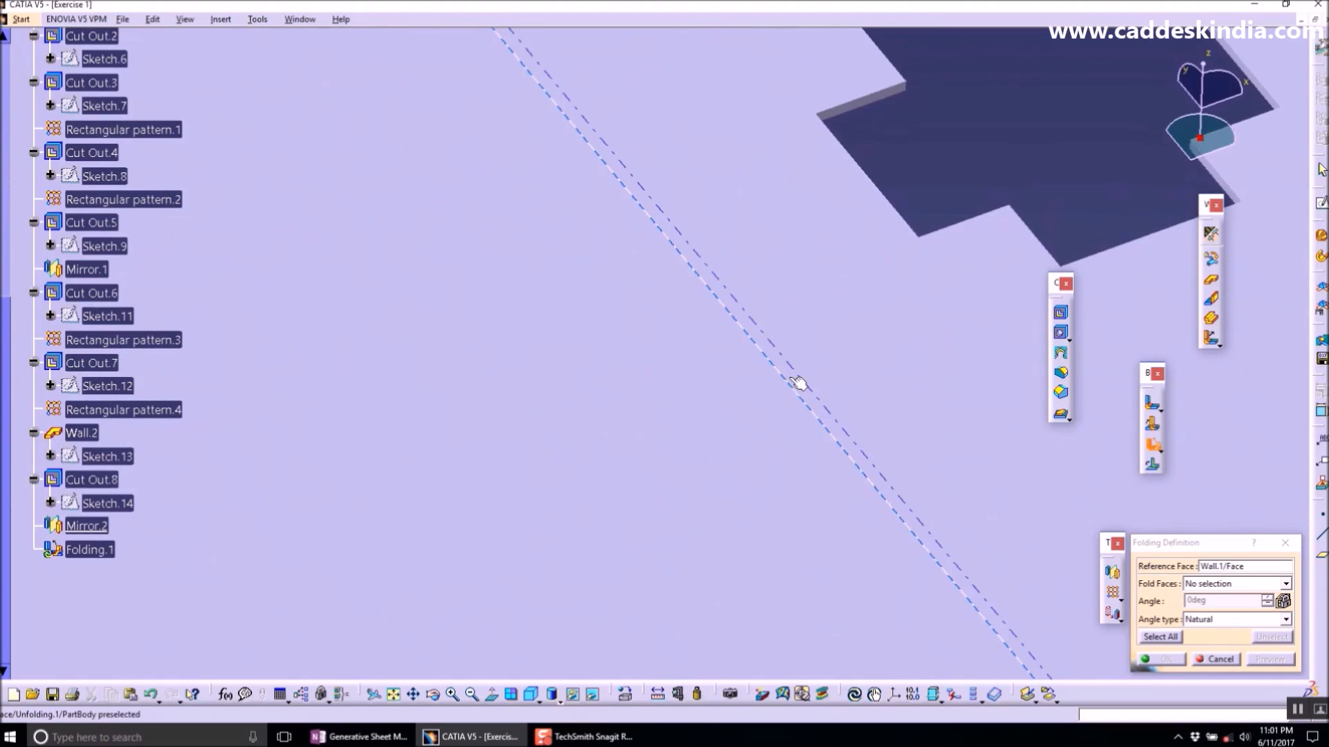
{"action": "left_click", "coordinate": [798, 383]}
{"action": "middle_click_drag", "start_coordinate": [941, 510], "coordinate": [937, 708], "text": "ctrl"}
{"action": "middle_click_drag", "start_coordinate": [778, 494], "coordinate": [823, 571], "text": "ctrl"}
{"action": "left_click", "coordinate": [1156, 637]}
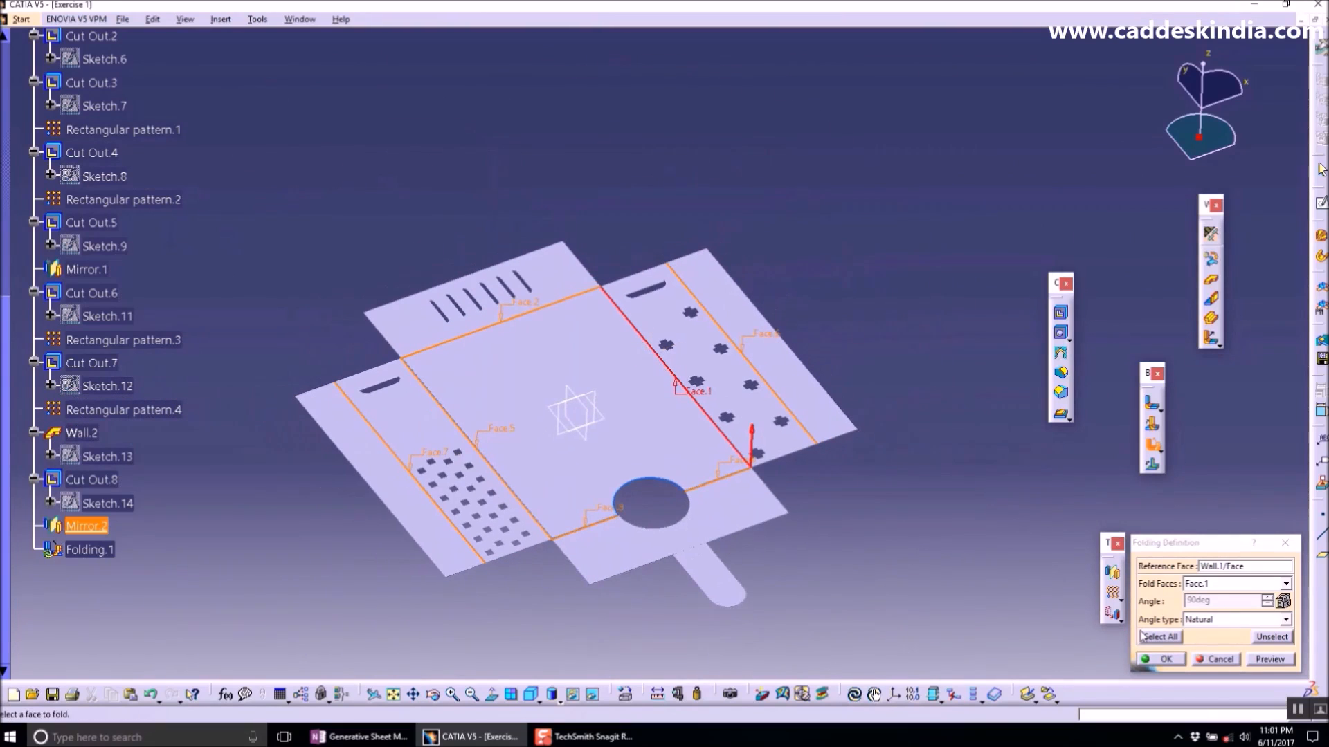
{"action": "left_click", "coordinate": [1169, 660]}
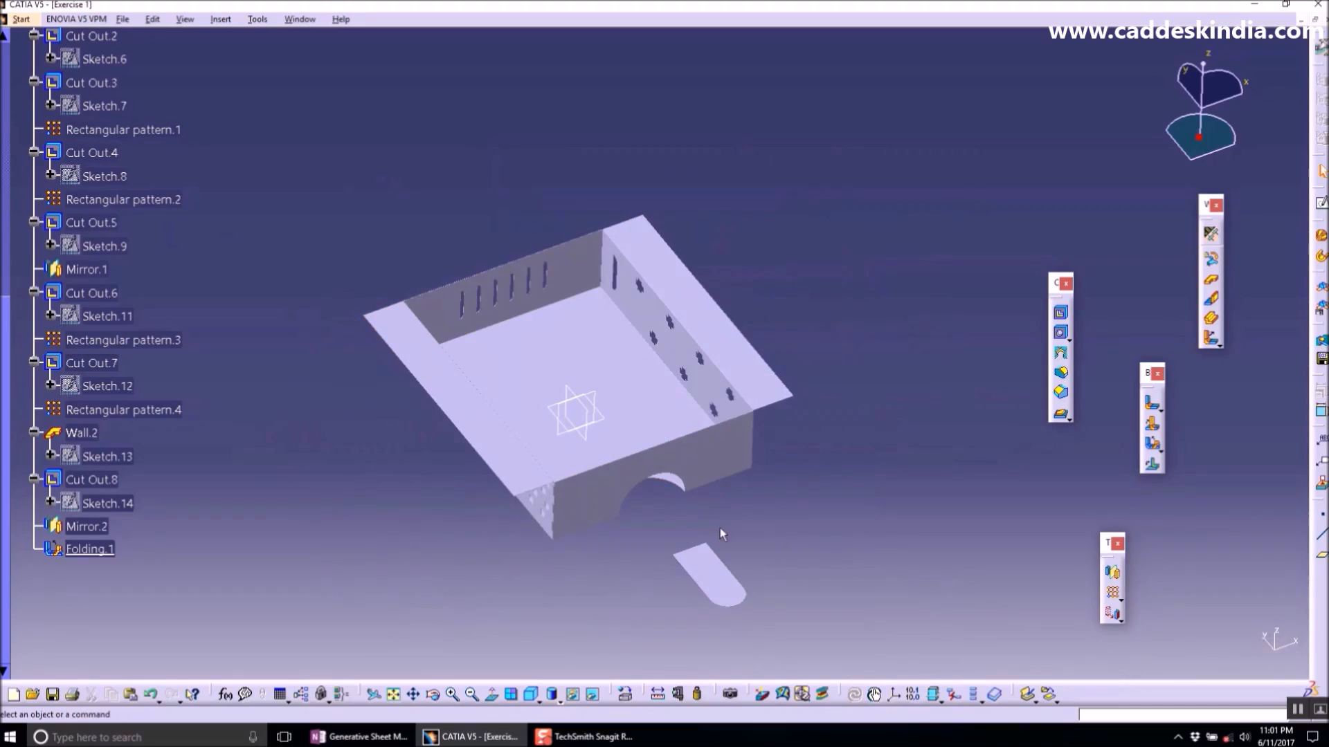
- Delete Wall.2 together with its dependent cut out and mirror
{"action": "middle_click_drag", "start_coordinate": [721, 534], "coordinate": [706, 411]}
{"action": "middle_click_drag", "start_coordinate": [764, 523], "coordinate": [723, 605]}
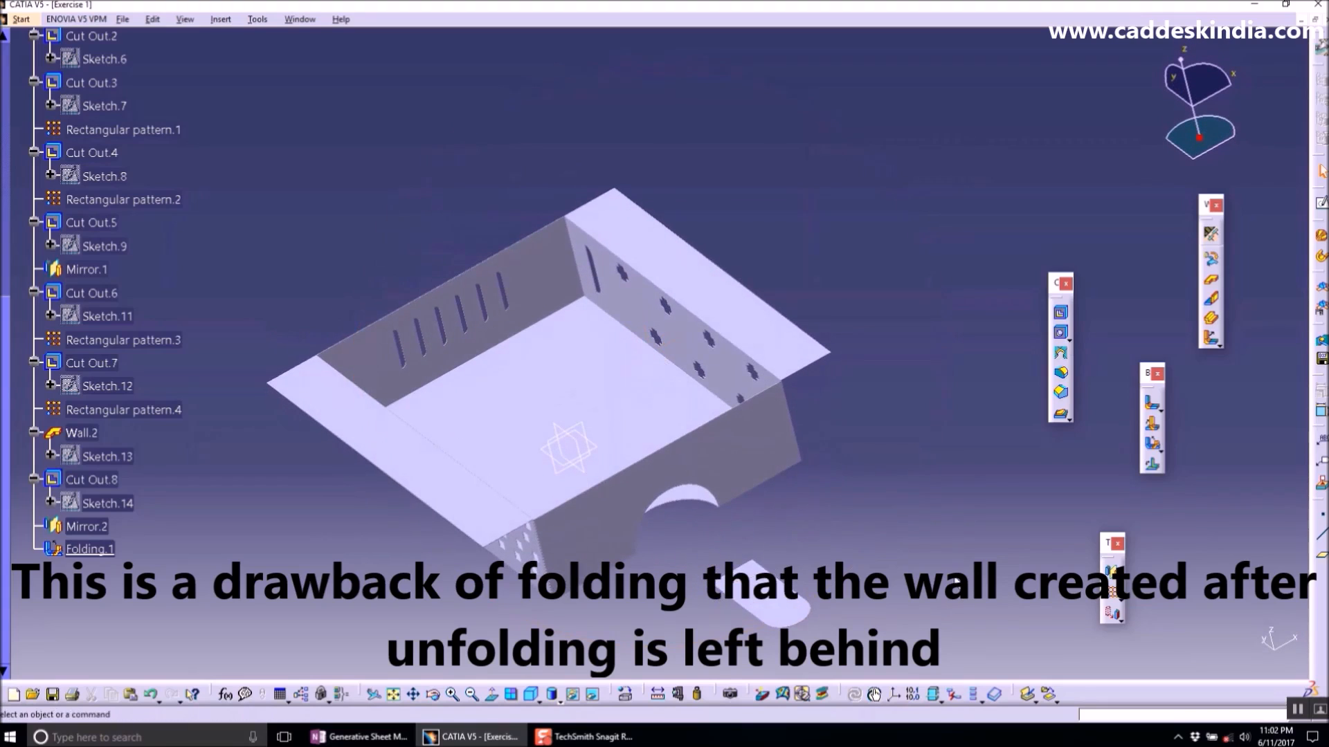
{"action": "middle_click_drag", "start_coordinate": [951, 581], "coordinate": [962, 534]}
{"action": "left_click", "coordinate": [792, 567]}
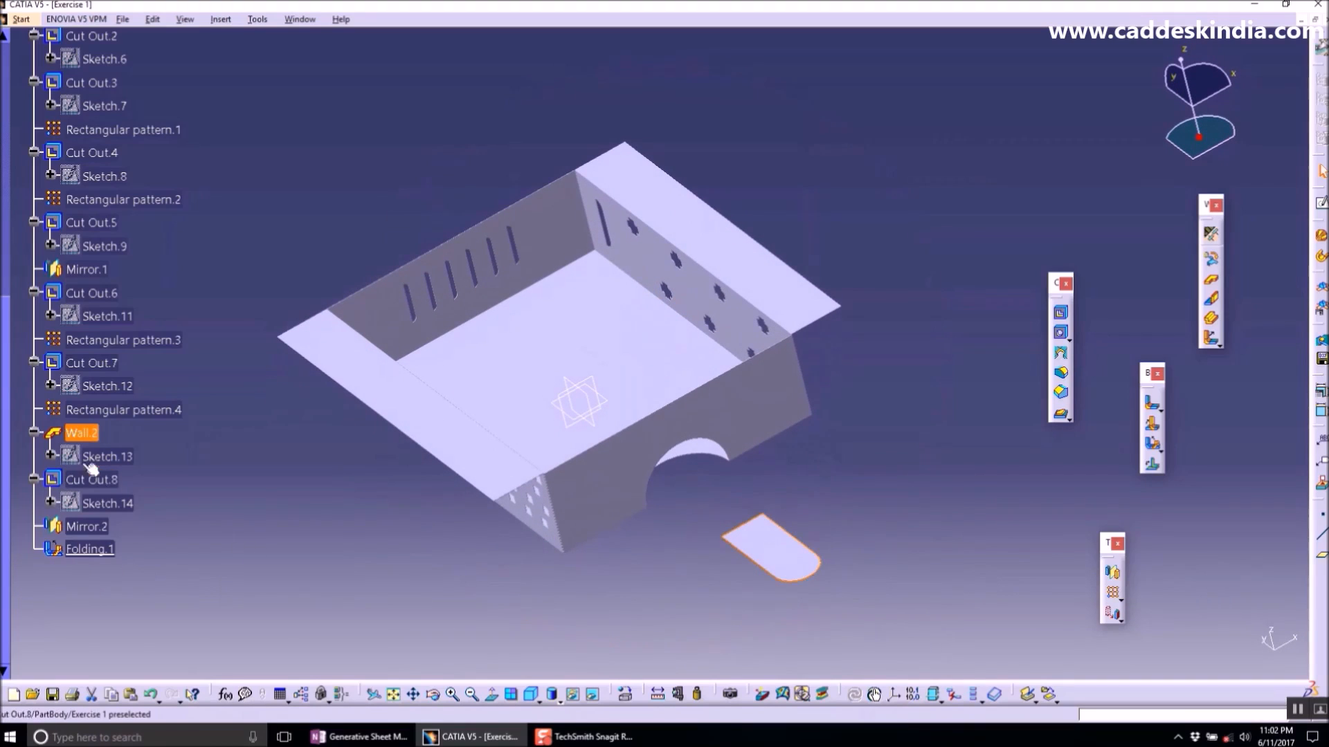
{"action": "right_click", "coordinate": [78, 430]}
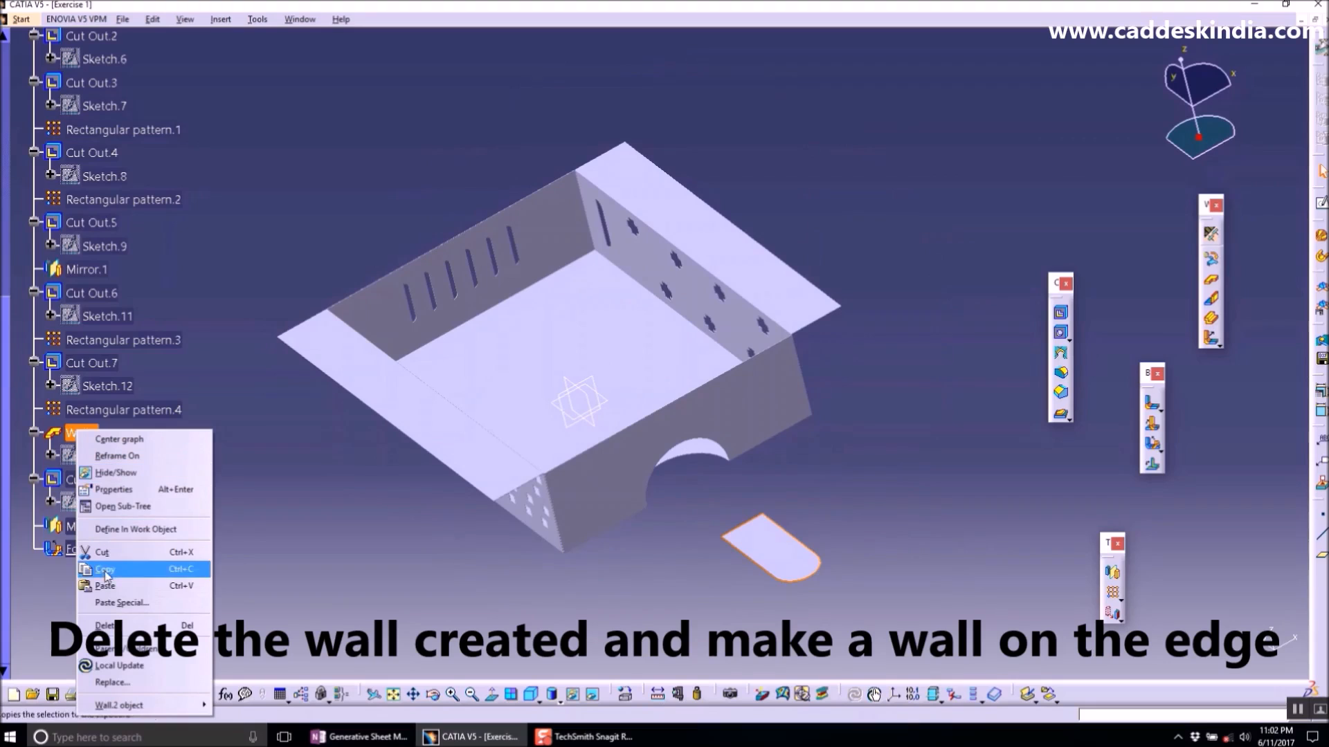
{"action": "left_click", "coordinate": [112, 626]}
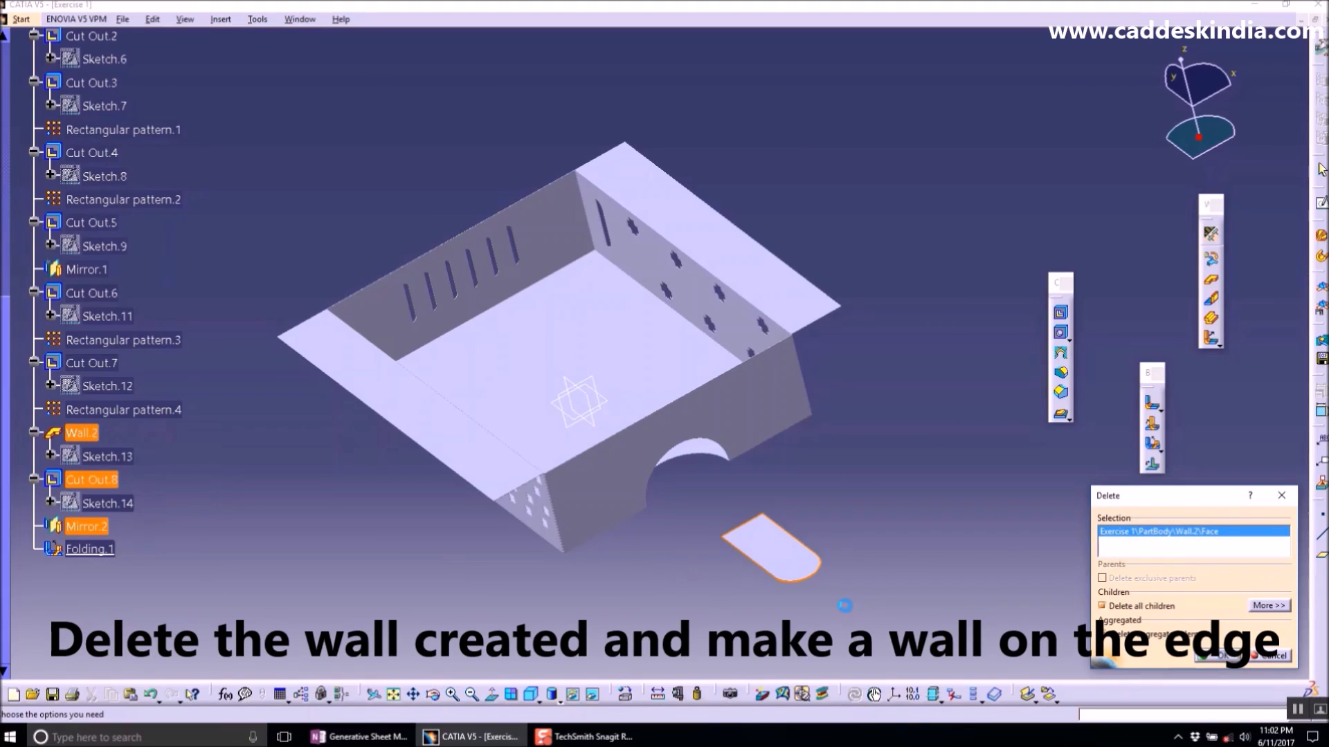
{"action": "key", "text": "Return"}
- Start a Wall On Edge on the outer edge of the front wall with the semicircular cut
{"action": "middle_click_drag", "start_coordinate": [782, 520], "coordinate": [603, 362]}
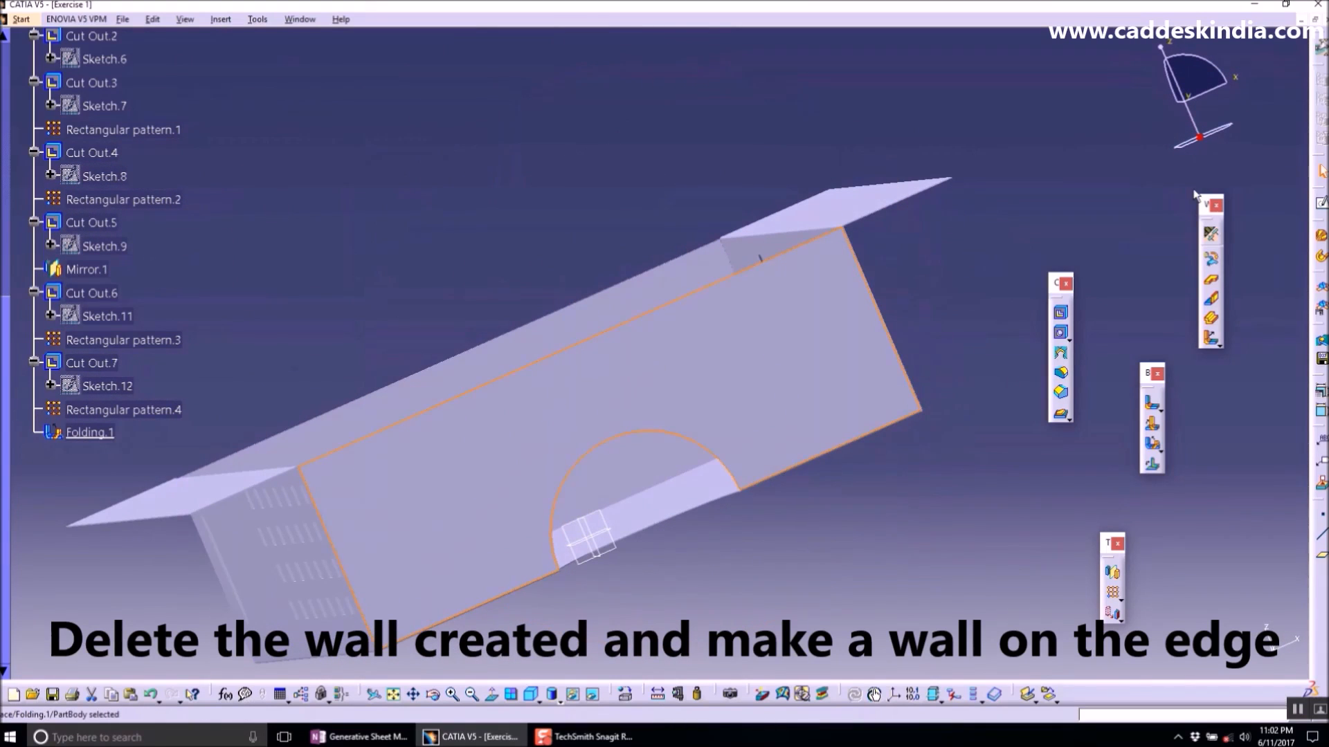
{"action": "middle_click_drag", "start_coordinate": [698, 344], "coordinate": [855, 484]}
{"action": "left_click", "coordinate": [1320, 711]}
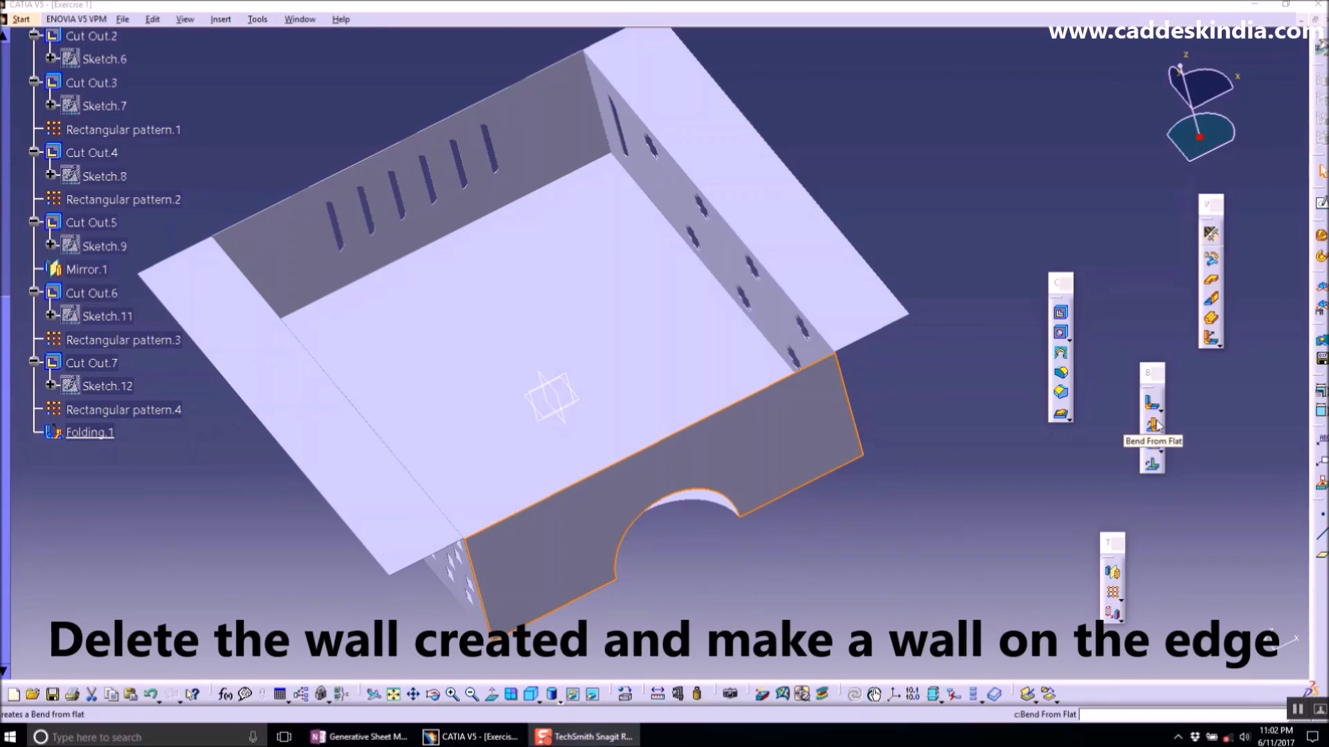
{"action": "left_click", "coordinate": [1212, 300]}
{"action": "middle_click_drag", "start_coordinate": [647, 451], "coordinate": [826, 376]}
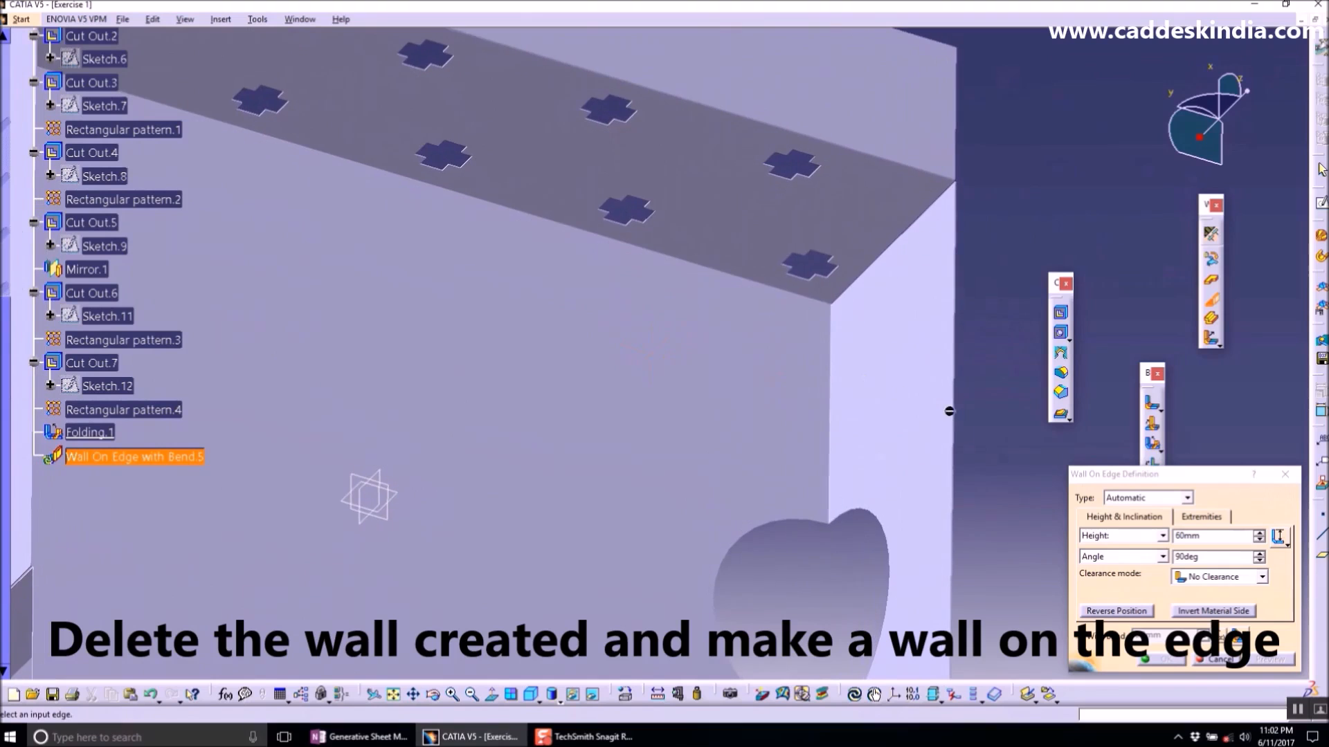
{"action": "middle_click_drag", "start_coordinate": [949, 411], "coordinate": [504, 276], "text": "ctrl"}
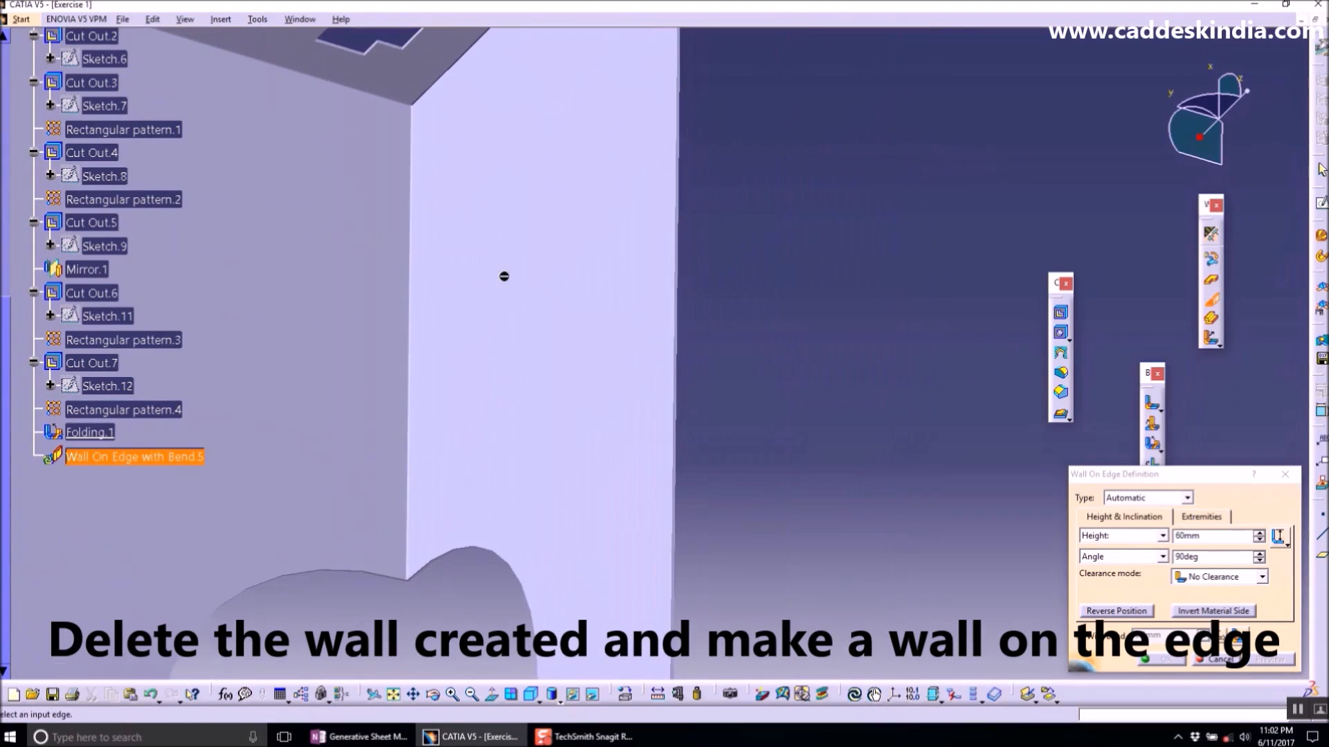
{"action": "left_click", "coordinate": [681, 392]}
{"action": "middle_click_drag", "start_coordinate": [774, 371], "coordinate": [692, 415]}
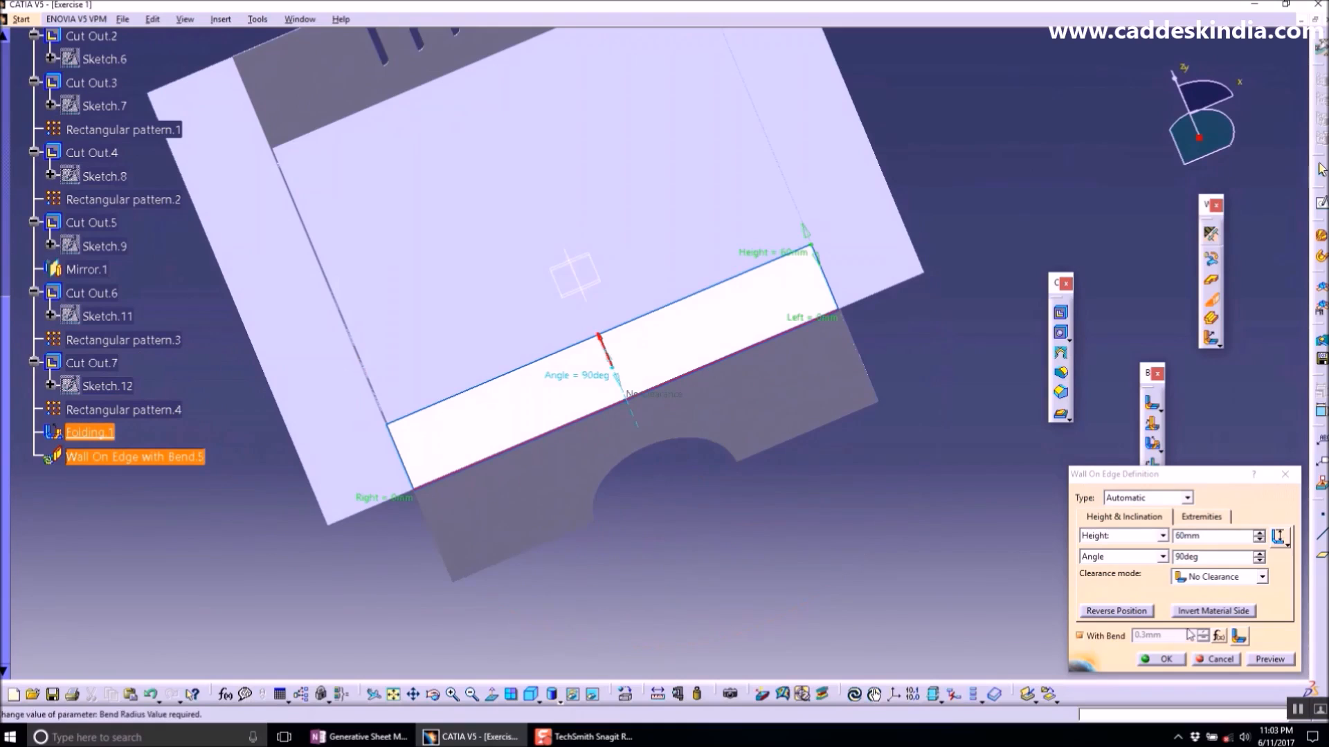
- Set the wall's left and right extremity offsets to -125mm each
{"action": "left_click", "coordinate": [1201, 518]}
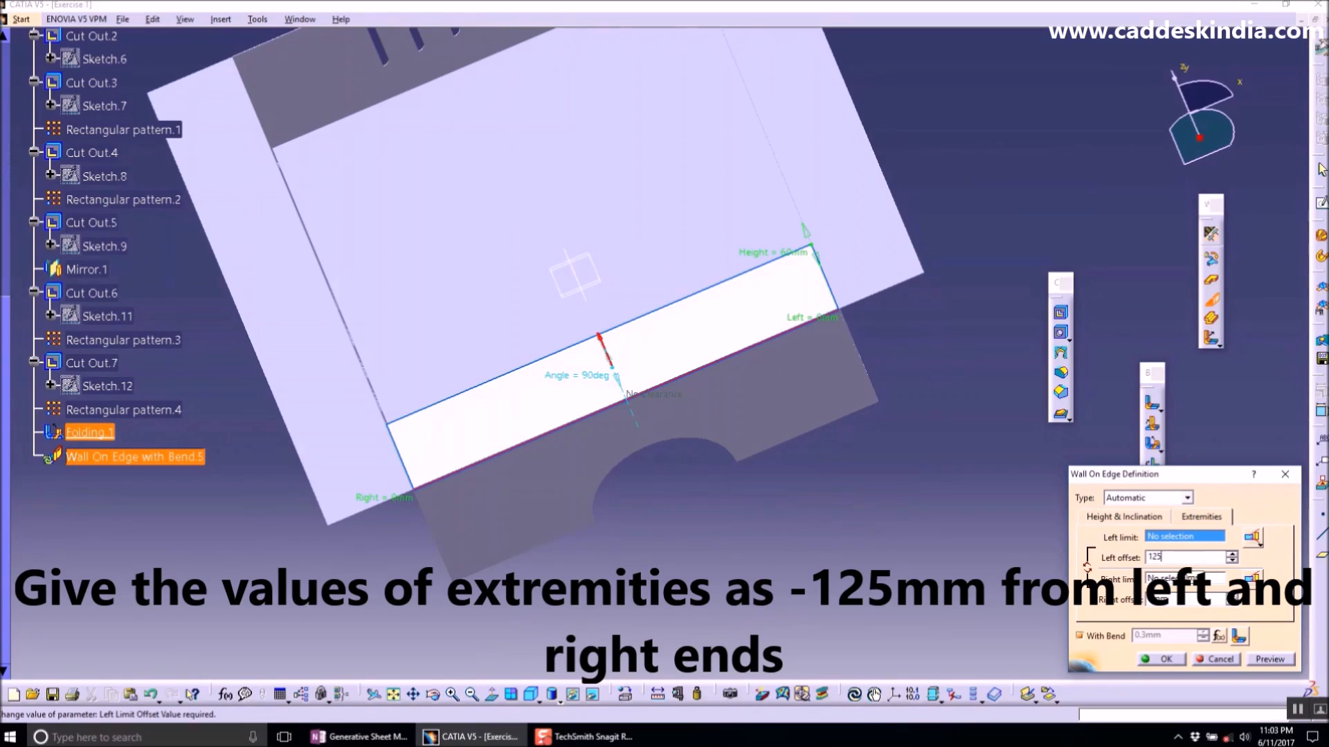
{"action": "left_click", "coordinate": [962, 523]}
{"action": "double_click", "coordinate": [1196, 558]}
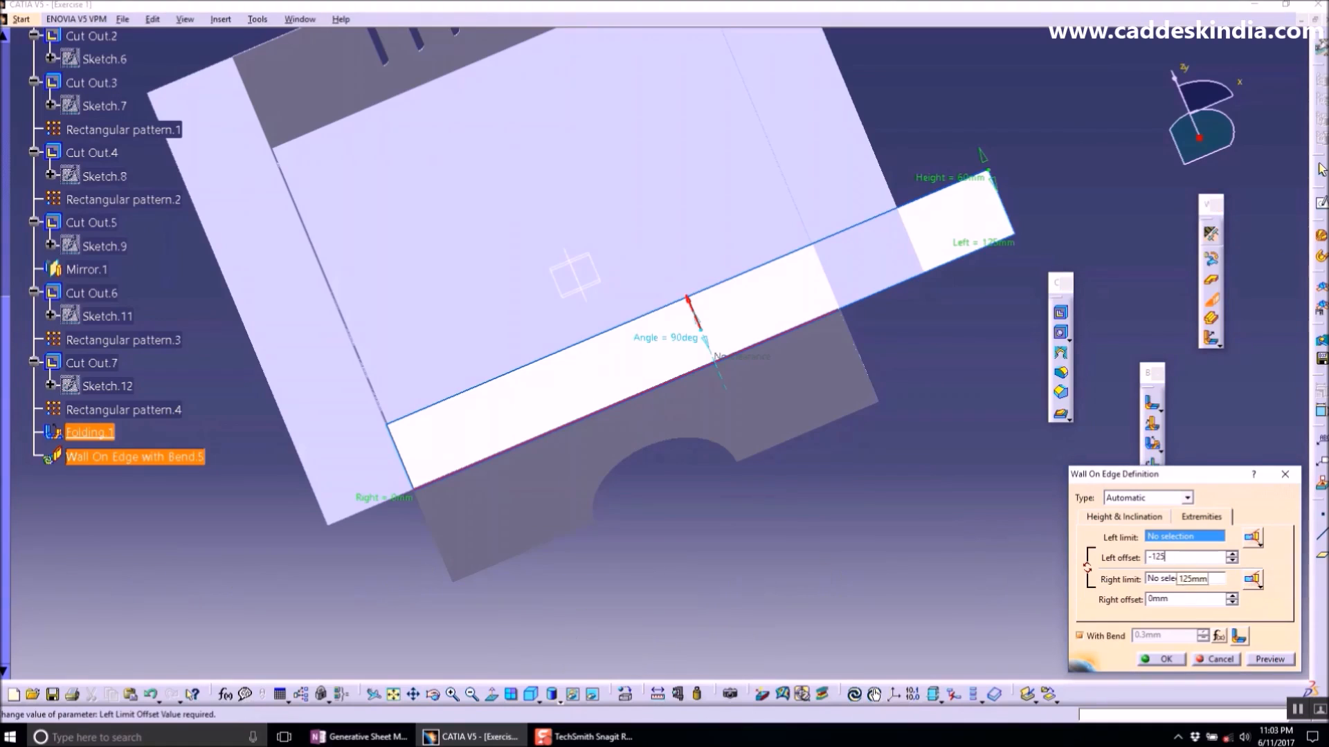
{"action": "left_click", "coordinate": [962, 564]}
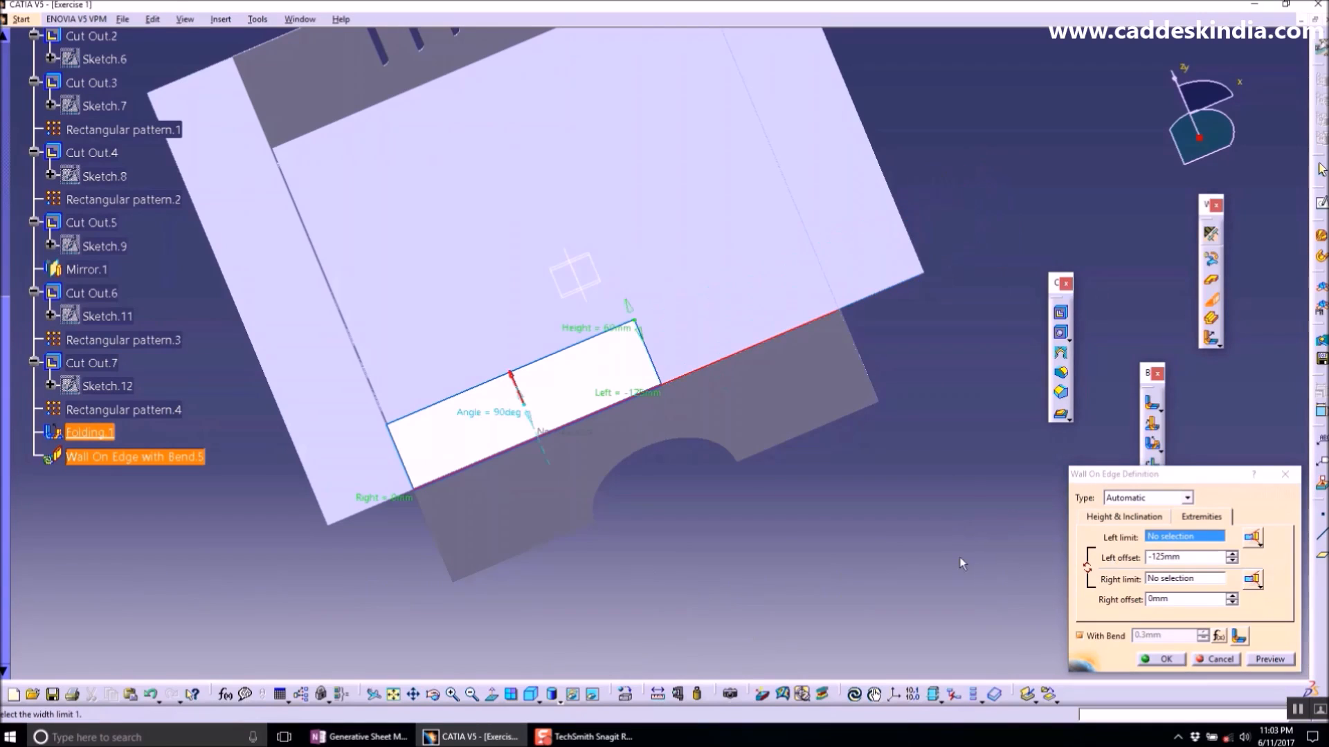
{"action": "left_click", "coordinate": [1186, 597]}
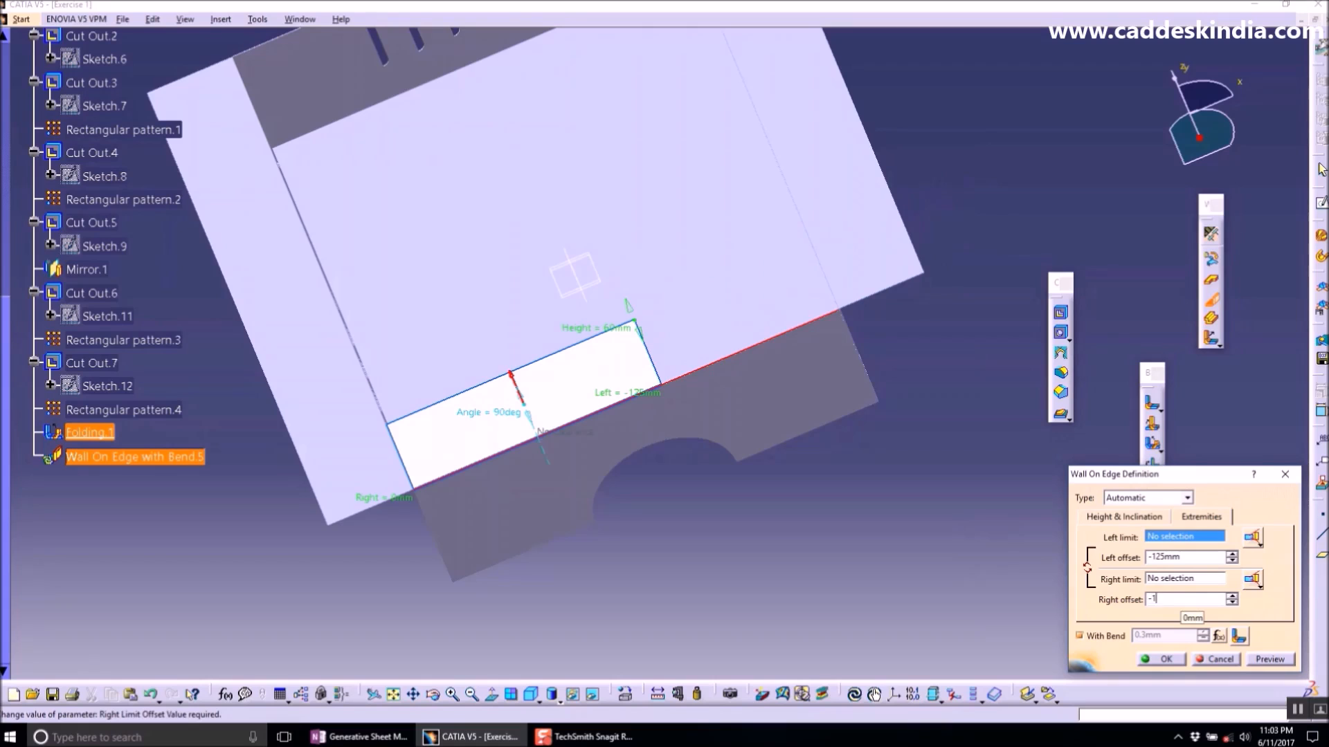
{"action": "left_click", "coordinate": [922, 490]}
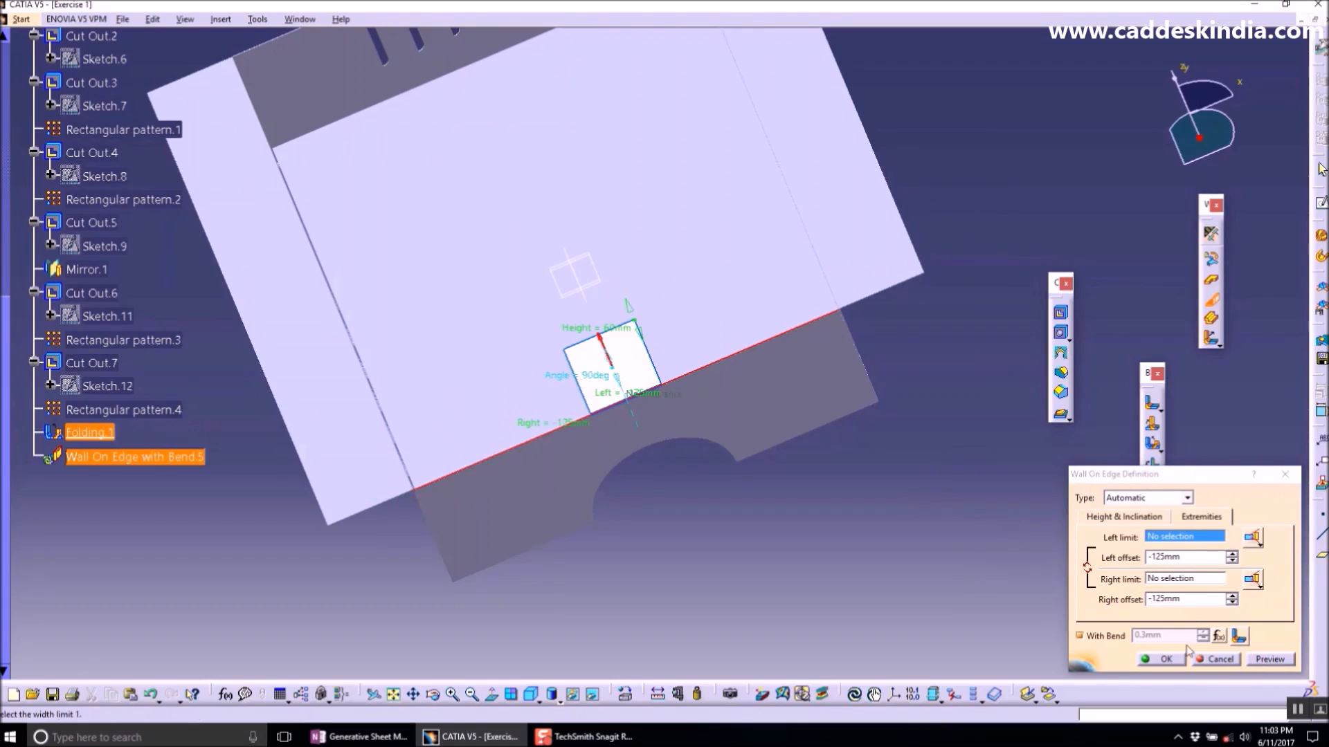
- Set the wall height to 125mm, preview it and finish the Wall On Edge
{"action": "middle_click_drag", "start_coordinate": [644, 389], "coordinate": [652, 299], "text": "ctrl"}
{"action": "middle_click_drag", "start_coordinate": [627, 431], "coordinate": [634, 374]}
{"action": "left_click", "coordinate": [1123, 517]}
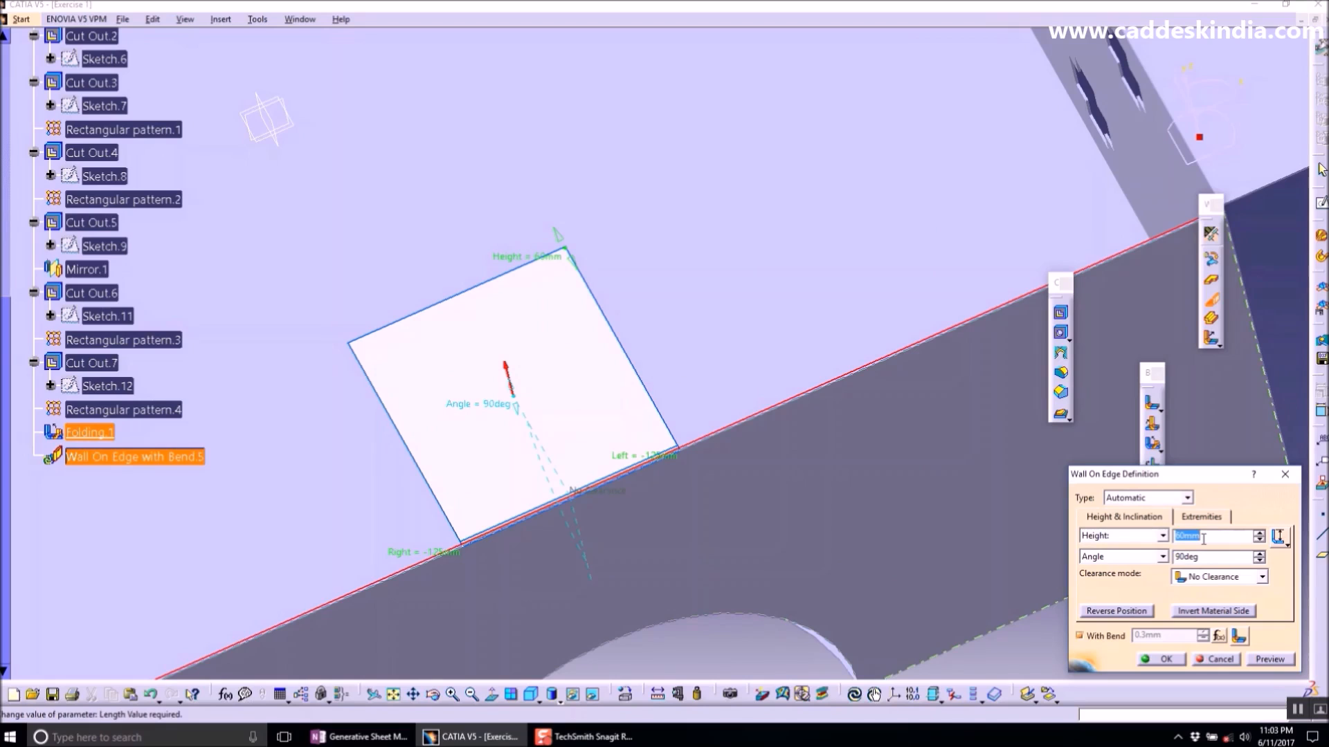
{"action": "left_click", "coordinate": [1270, 659]}
{"action": "left_click", "coordinate": [1159, 659]}
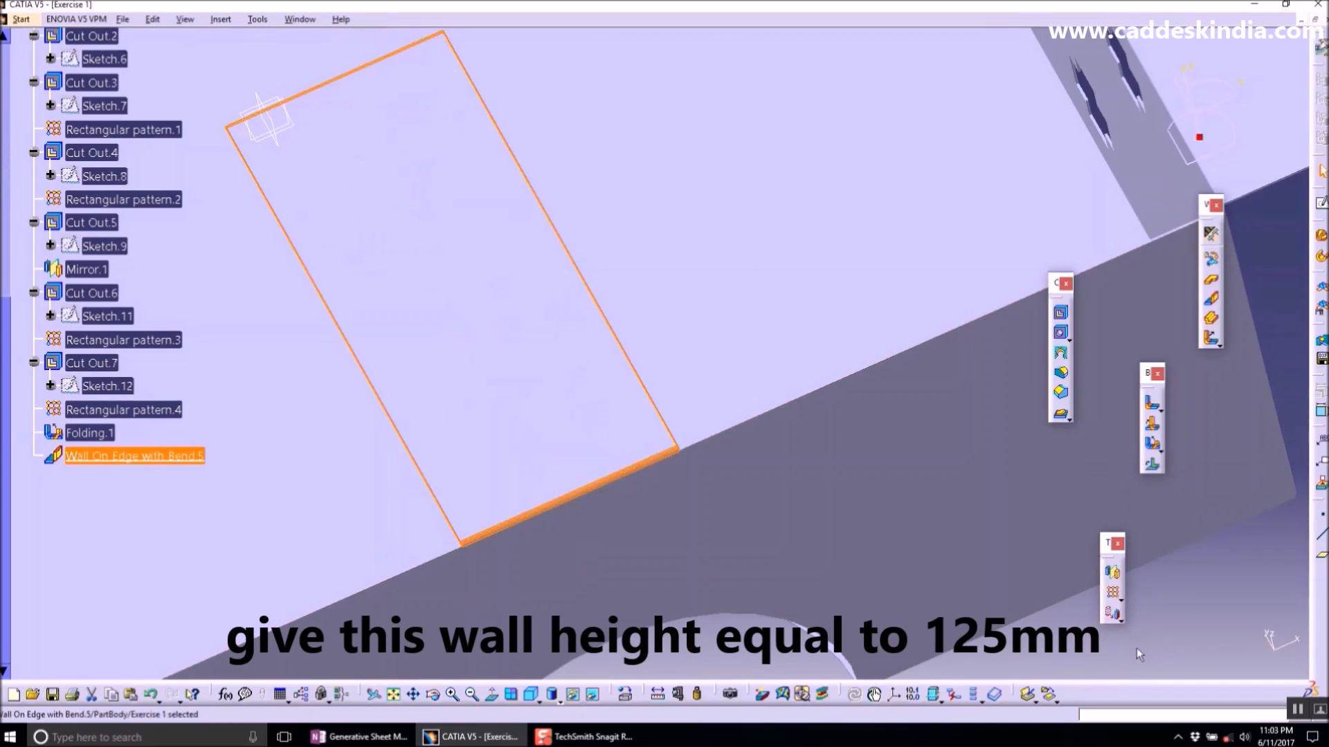
- Open a sketch on the new wall's face and draw a circle just above the semicircular cut
{"action": "mouse_move", "coordinate": [884, 460]}
{"action": "middle_mouse_down"}
{"action": "mouse_move", "coordinate": [592, 374]}
{"action": "mouse_move", "coordinate": [676, 297]}
{"action": "mouse_move", "coordinate": [649, 330]}
{"action": "middle_mouse_up"}
{"action": "left_click", "coordinate": [874, 694]}
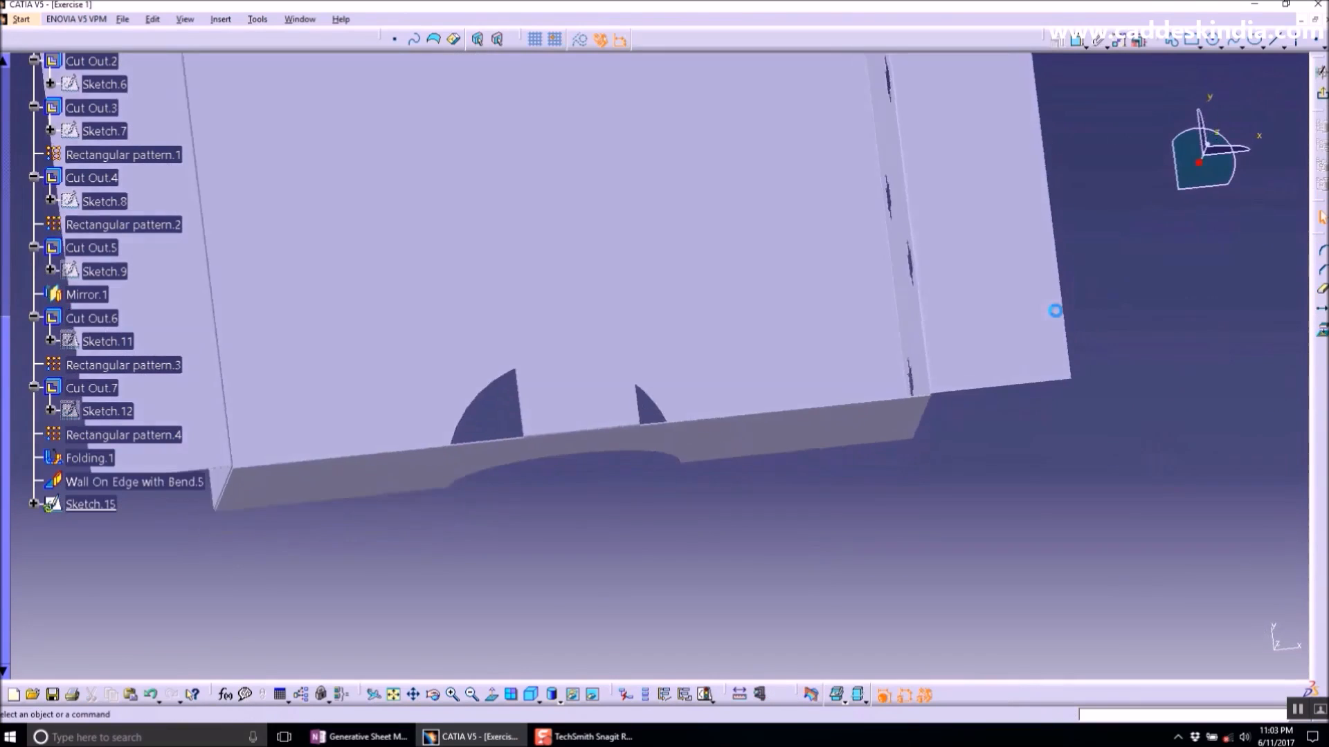
{"action": "mouse_move", "coordinate": [645, 326]}
{"action": "middle_mouse_down"}
{"action": "mouse_move", "coordinate": [667, 427]}
{"action": "mouse_move", "coordinate": [657, 457]}
{"action": "middle_mouse_up"}
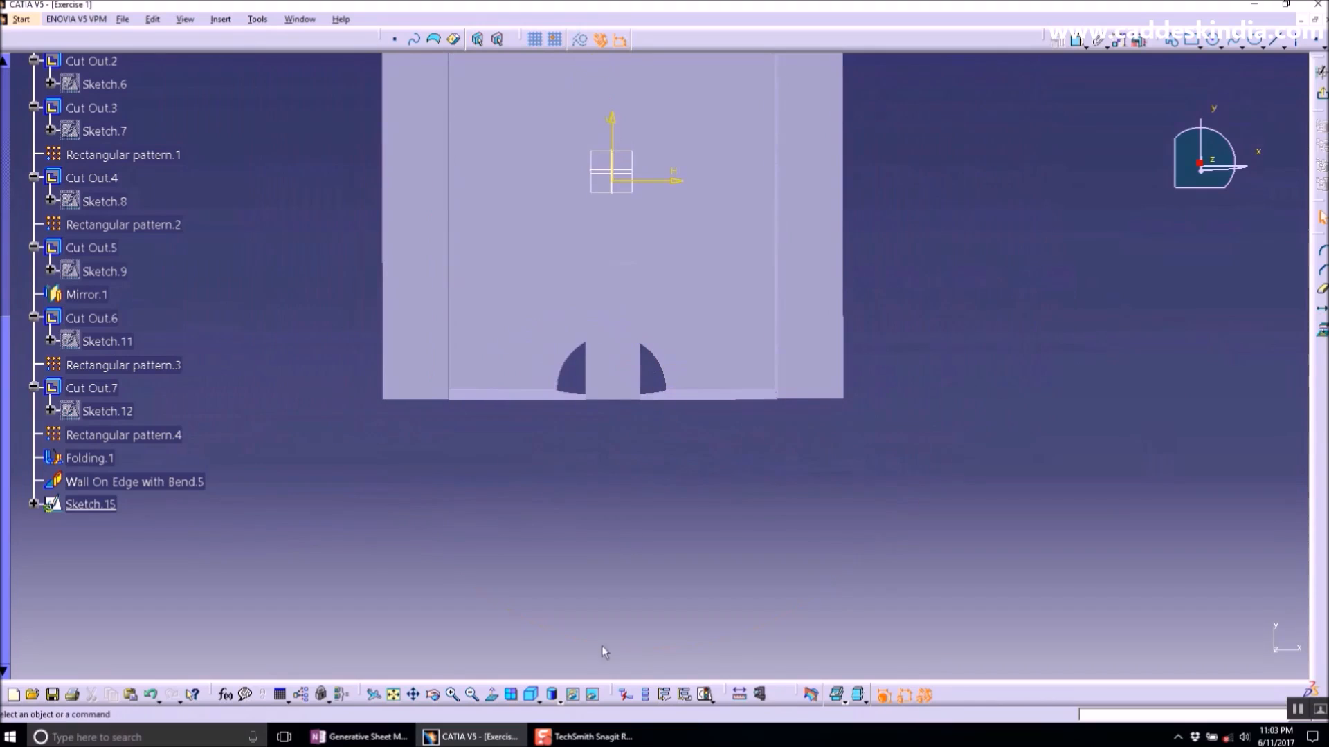
{"action": "mouse_move", "coordinate": [625, 337]}
{"action": "middle_mouse_down"}
{"action": "mouse_move", "coordinate": [623, 270]}
{"action": "mouse_move", "coordinate": [762, 386]}
{"action": "middle_mouse_up"}
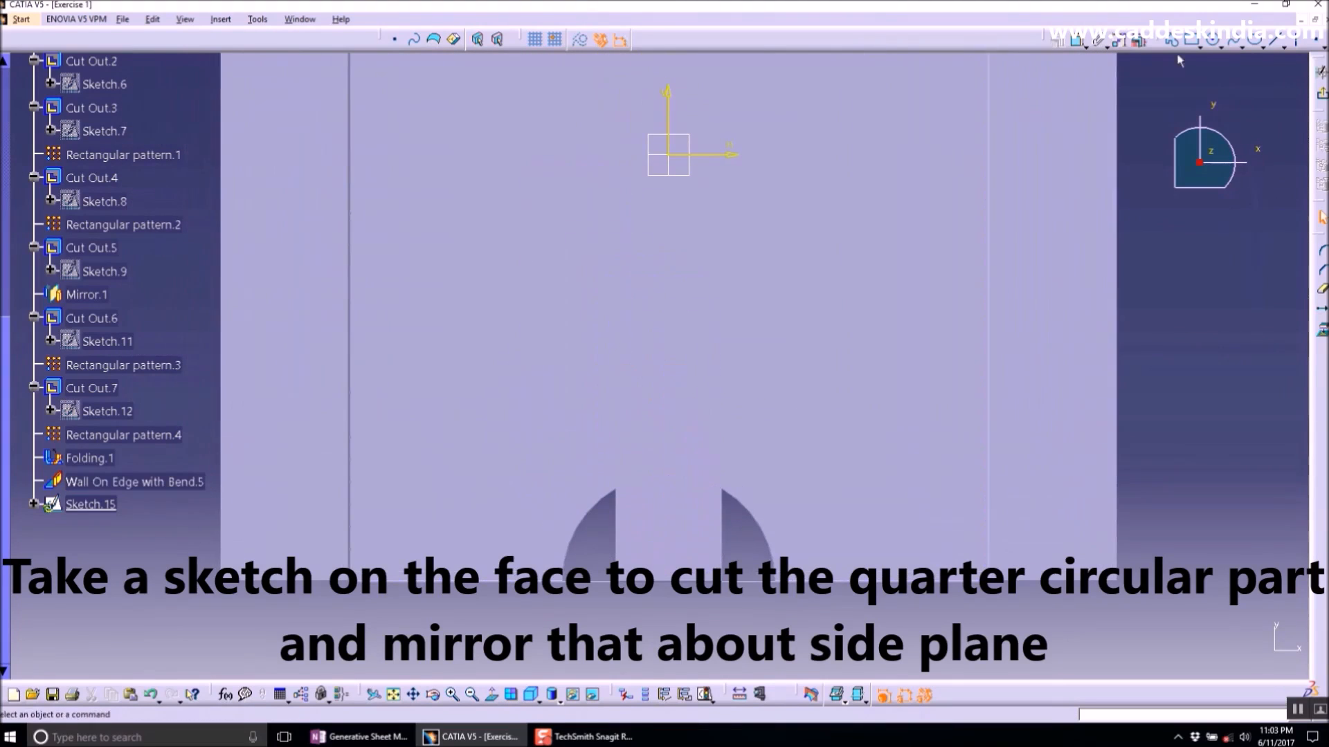
{"action": "left_click", "coordinate": [1215, 42]}
{"action": "left_click", "coordinate": [669, 371]}
{"action": "left_click", "coordinate": [700, 356]}
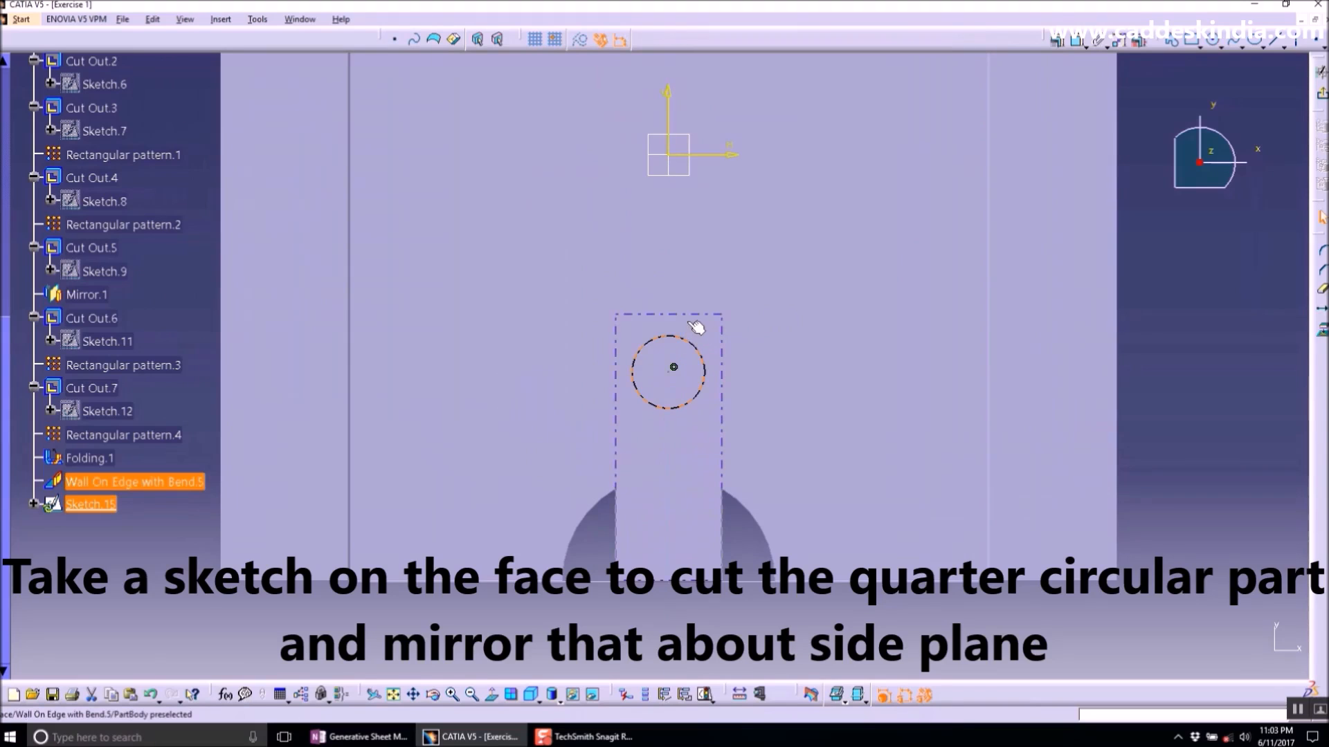
- Constrain the circle tangent to the wall's top edge and to the vertical edge line beside it
{"action": "left_click", "coordinate": [1056, 42]}
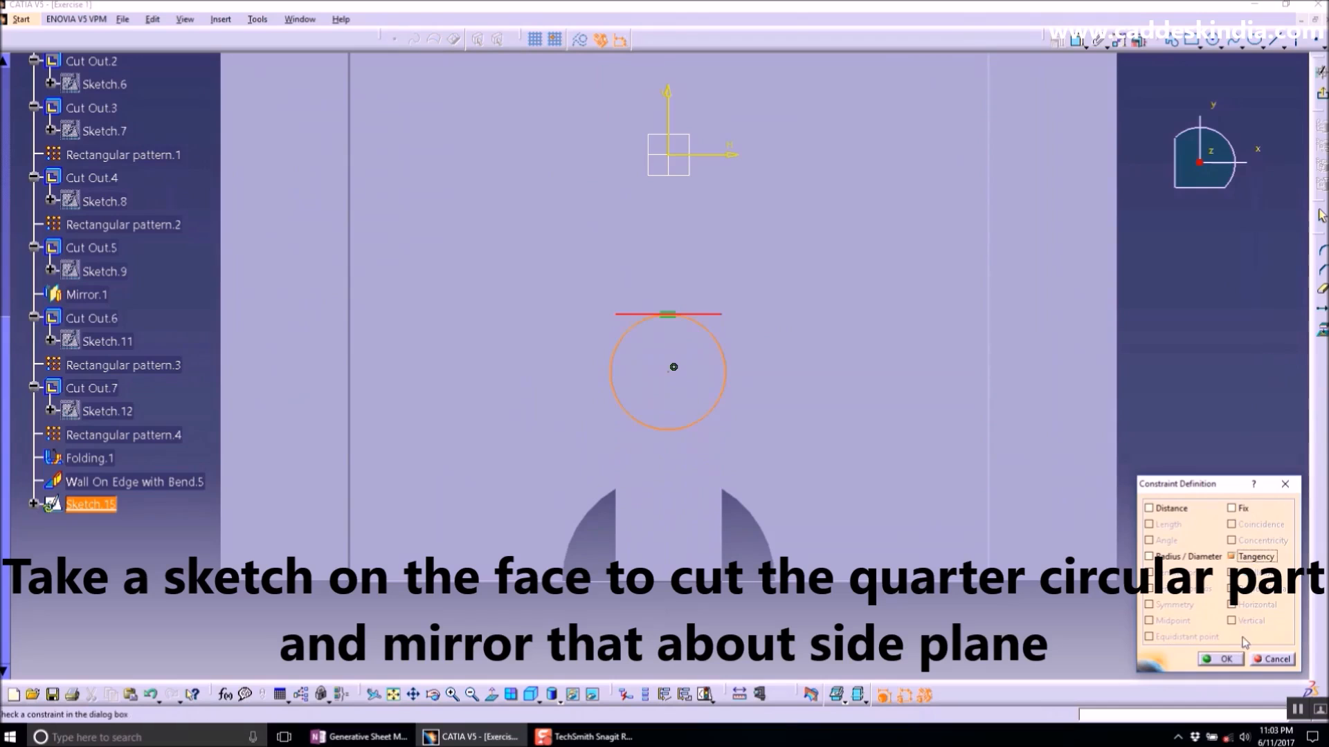
{"action": "left_click", "coordinate": [1224, 660]}
{"action": "left_click", "coordinate": [731, 372]}
{"action": "left_click", "coordinate": [721, 415], "text": "ctrl"}
{"action": "left_click", "coordinate": [1056, 42]}
{"action": "left_click", "coordinate": [1254, 556]}
{"action": "left_click", "coordinate": [1223, 661]}
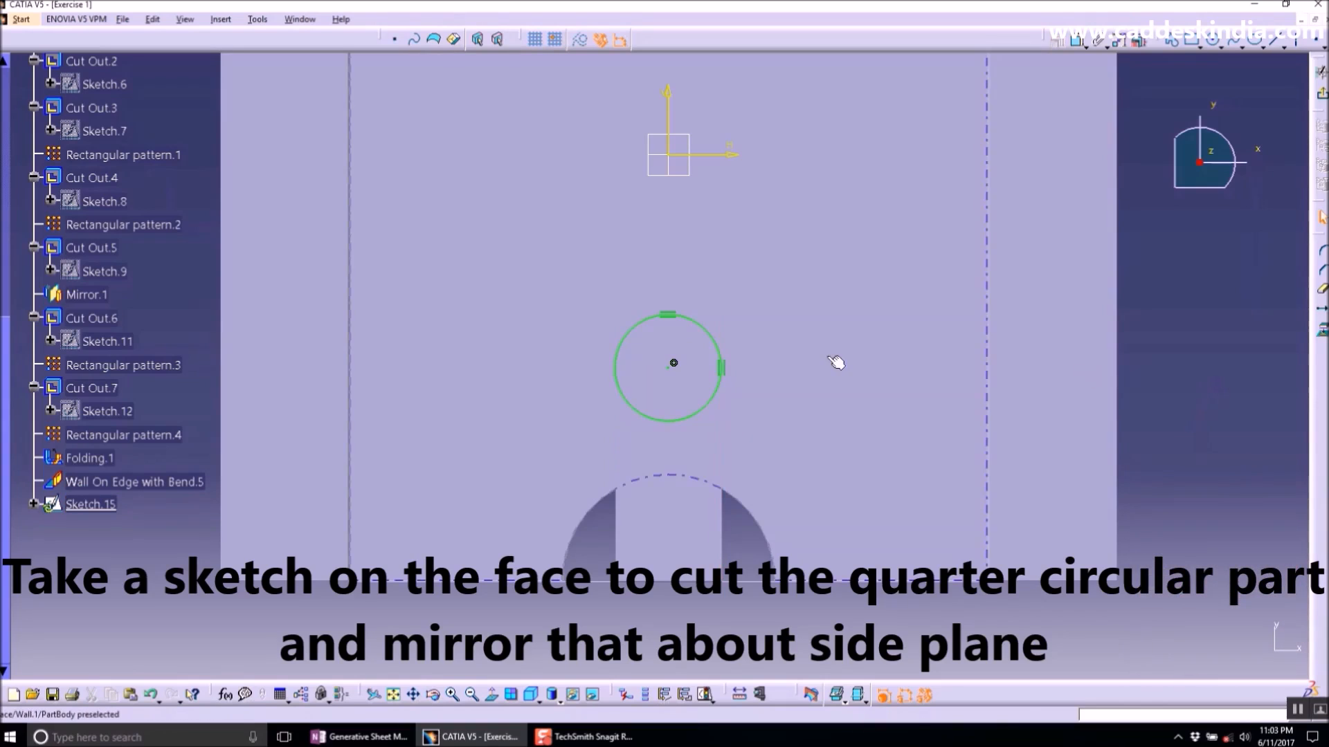
- Draw a horizontal line along the circle's top and a vertical line through its right tangent point
{"action": "left_click", "coordinate": [1276, 42]}
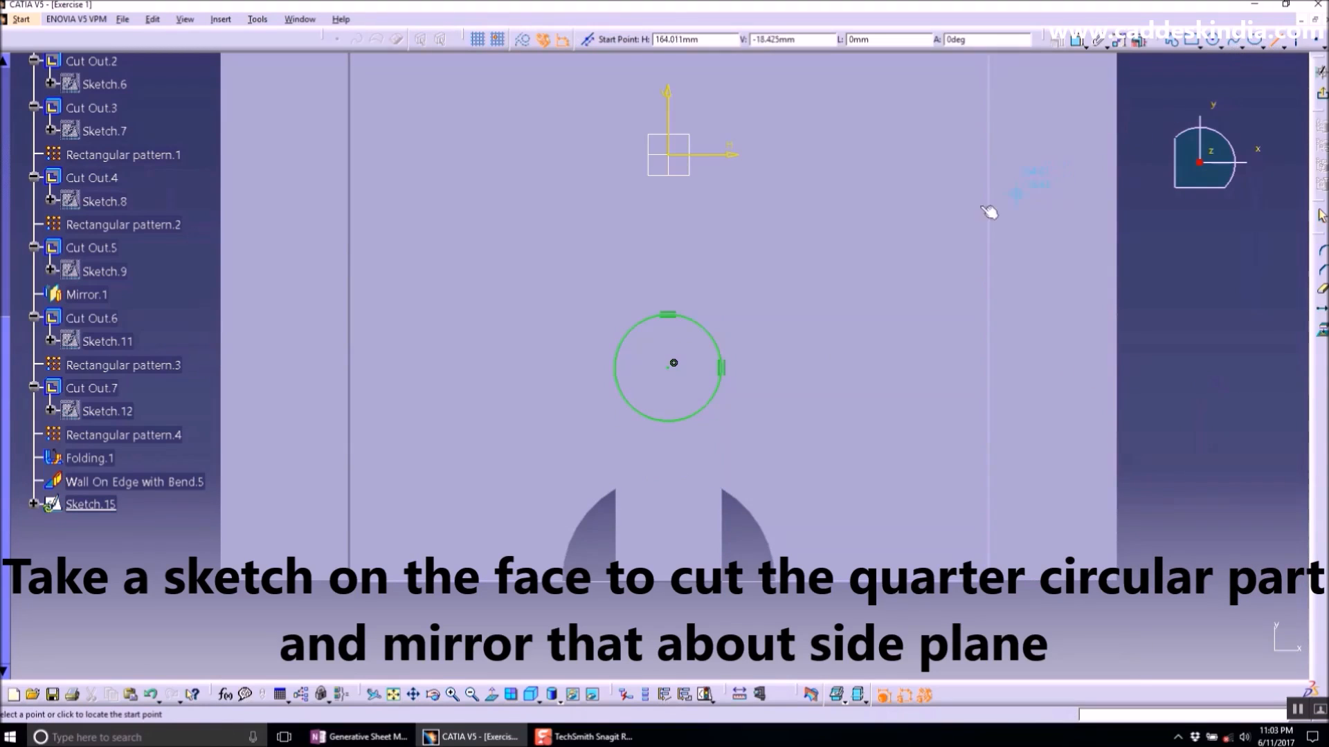
{"action": "left_click", "coordinate": [675, 317]}
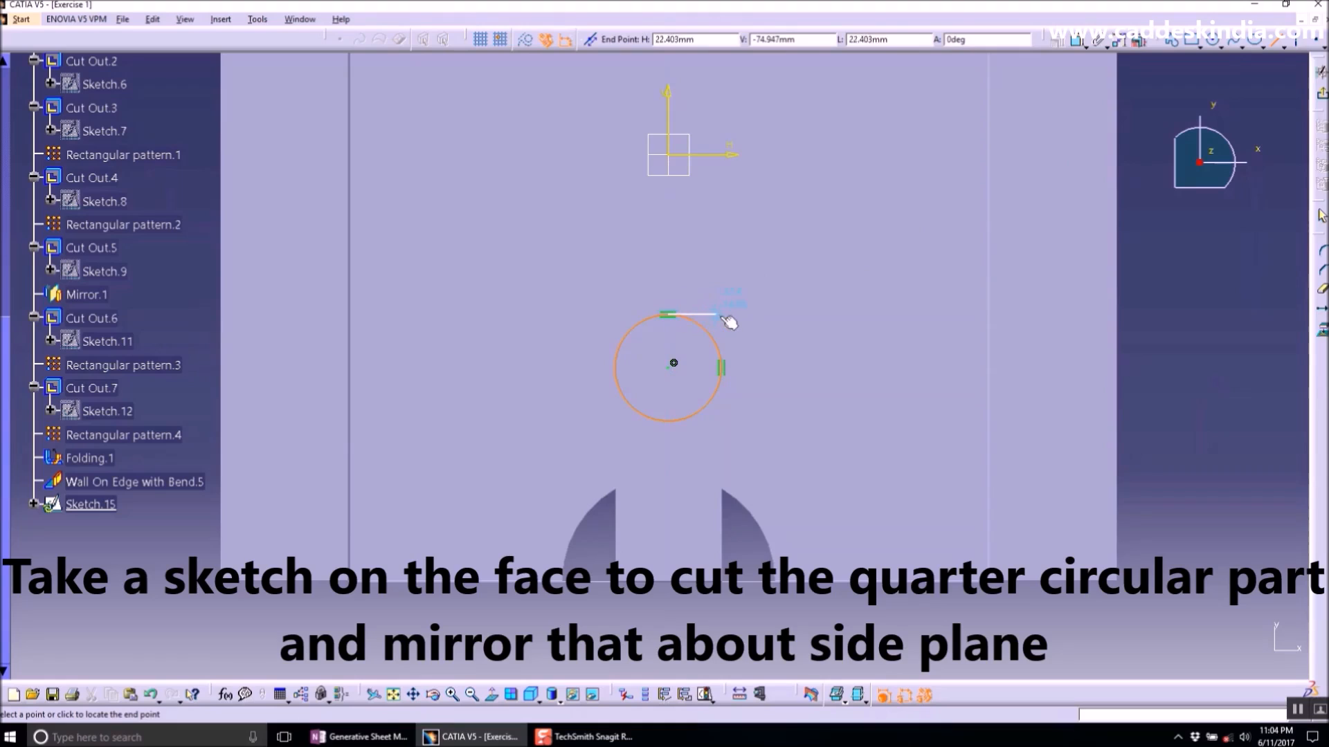
{"action": "left_click", "coordinate": [762, 316]}
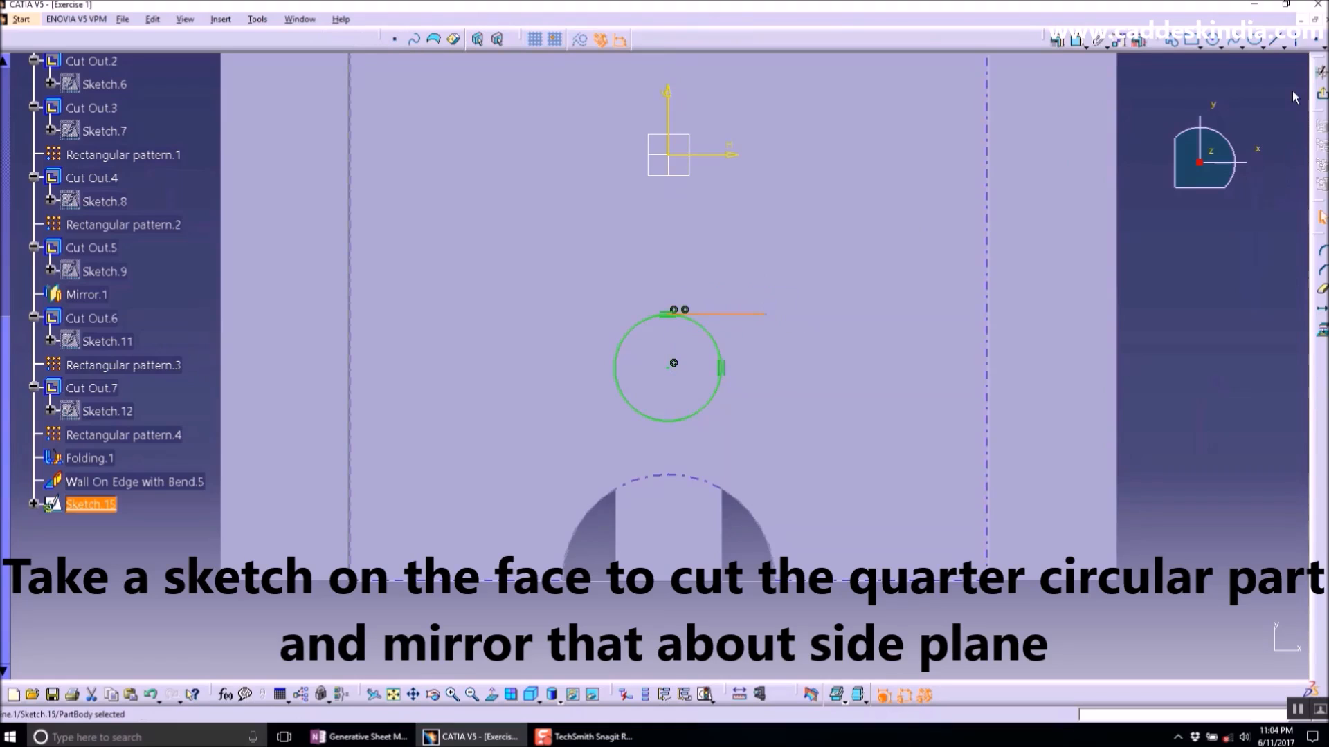
{"action": "left_click", "coordinate": [1275, 43]}
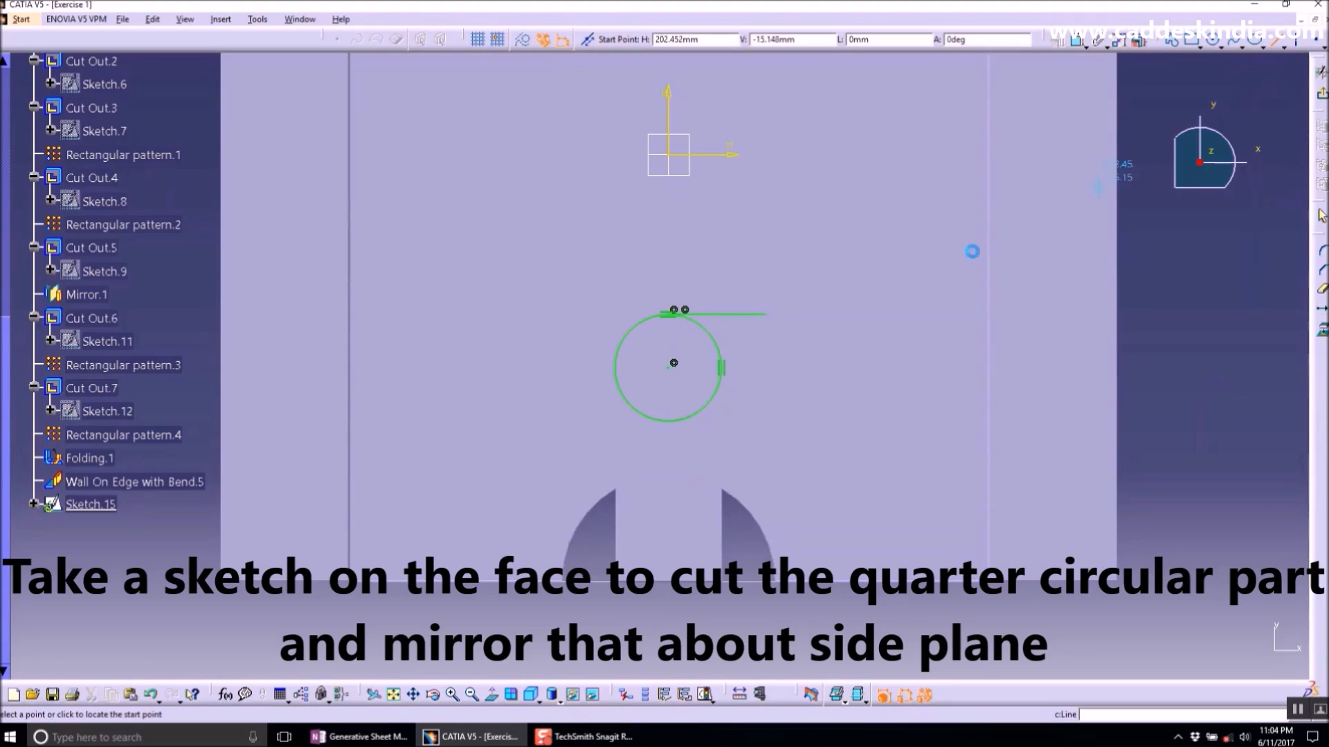
{"action": "left_click", "coordinate": [722, 369]}
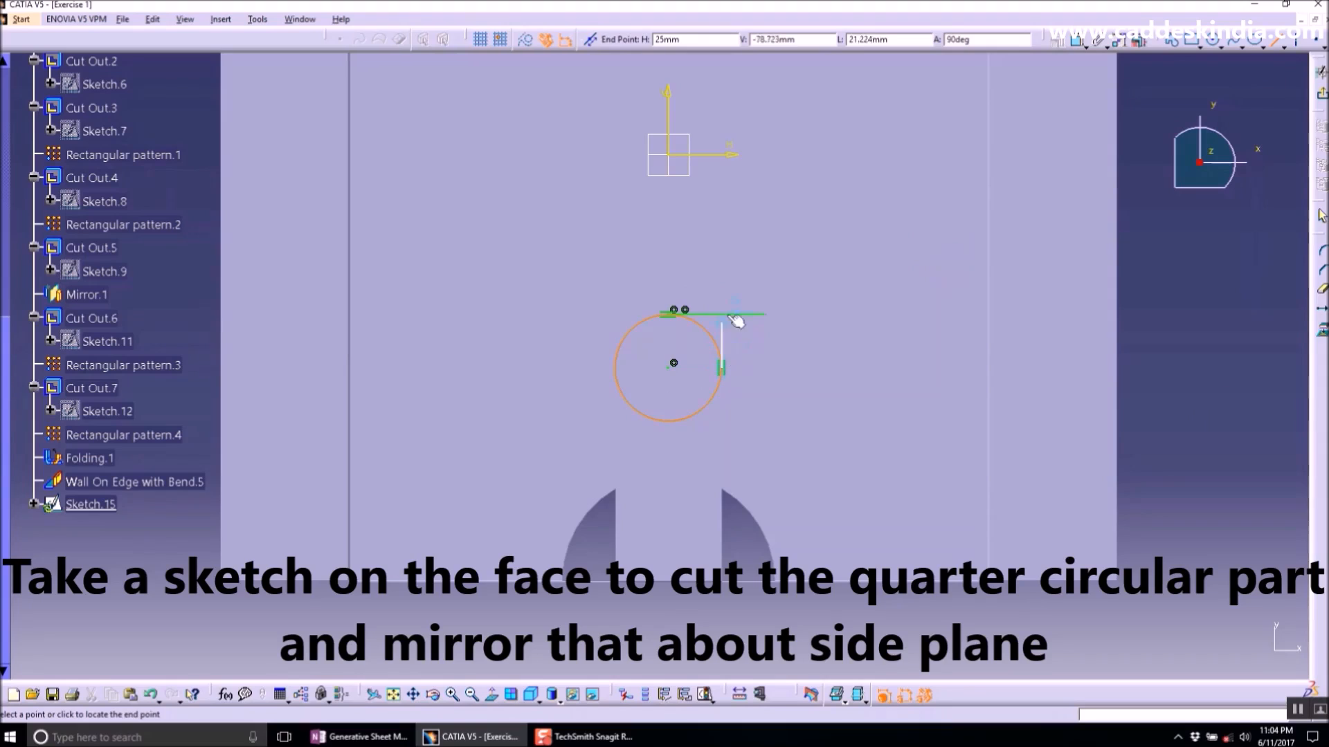
{"action": "left_click", "coordinate": [732, 291]}
- Trim the lines and circle down to a quarter arc and exit the sketch
{"action": "left_click", "coordinate": [1321, 296]}
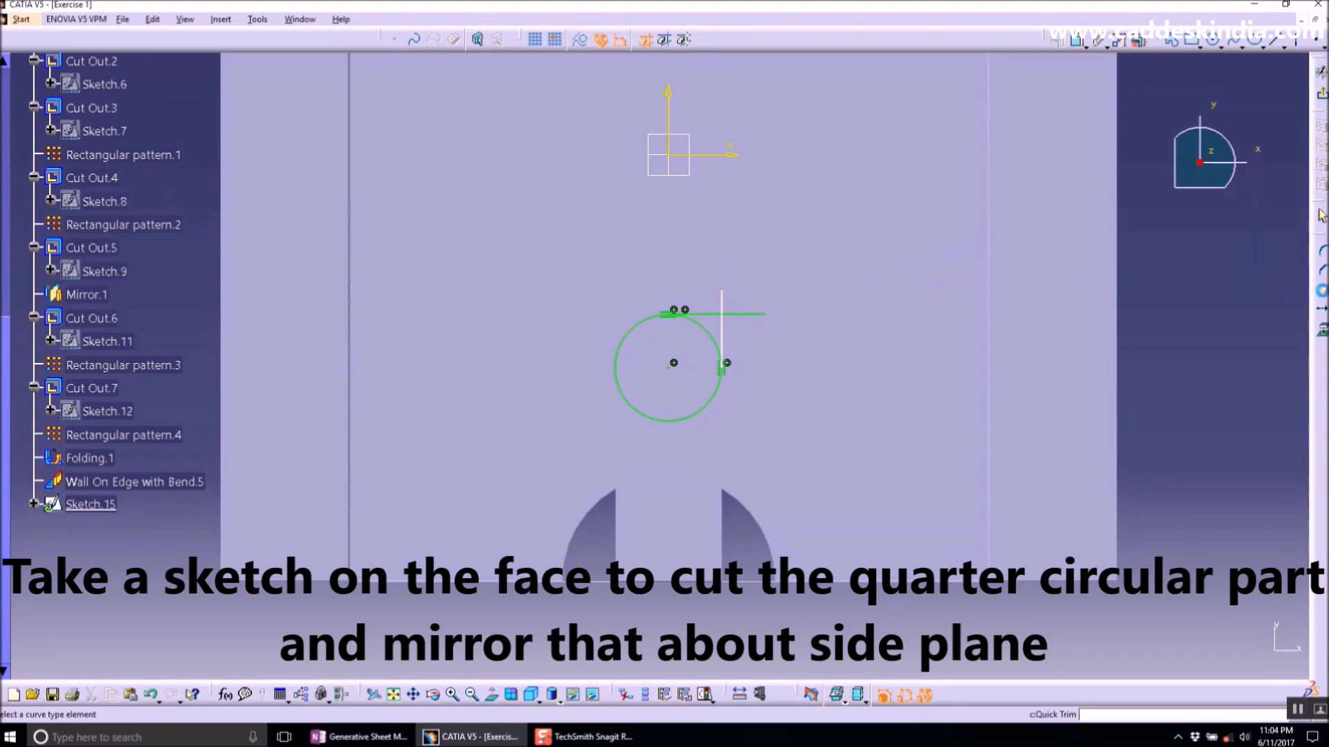
{"action": "left_click", "coordinate": [741, 313]}
{"action": "left_click", "coordinate": [722, 304]}
{"action": "left_click", "coordinate": [722, 391]}
{"action": "left_click", "coordinate": [1322, 94]}
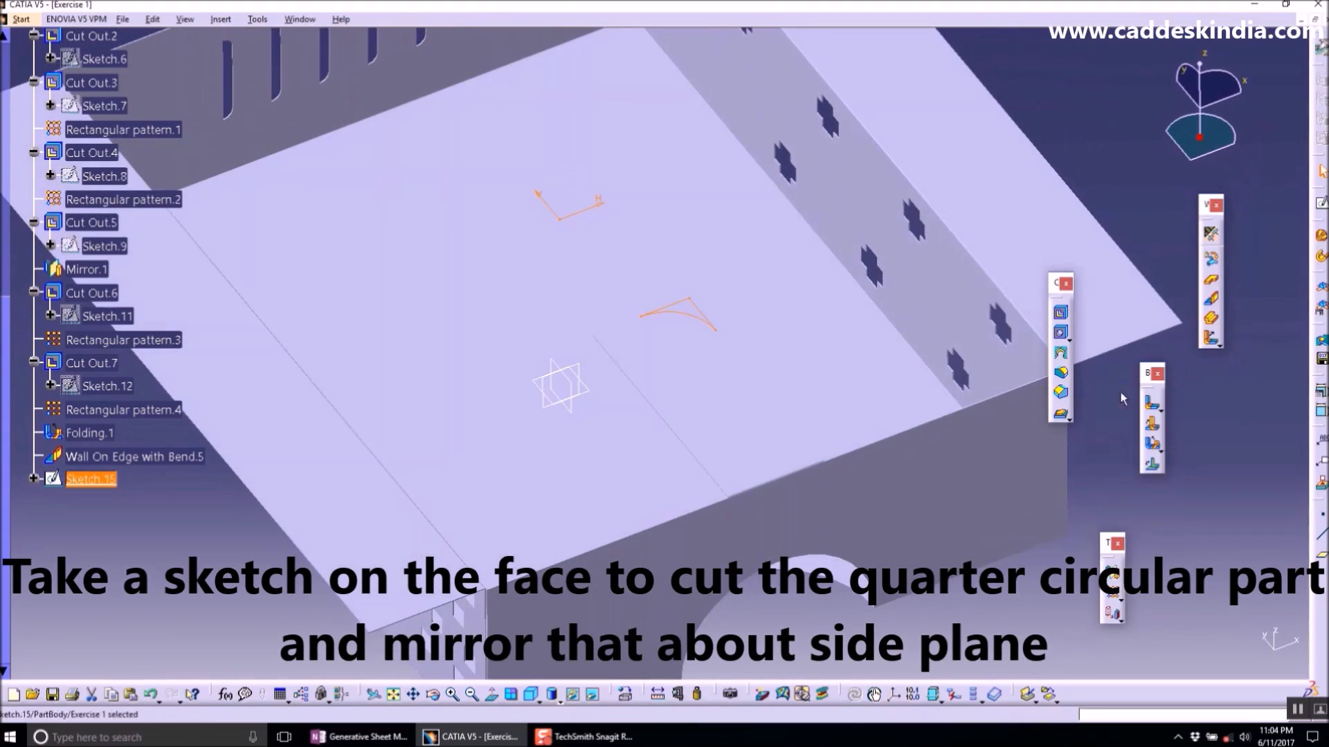
- Cut out the quarter-arc sketch up to next and mirror the cut about the central plane
{"action": "left_click", "coordinate": [1061, 312]}
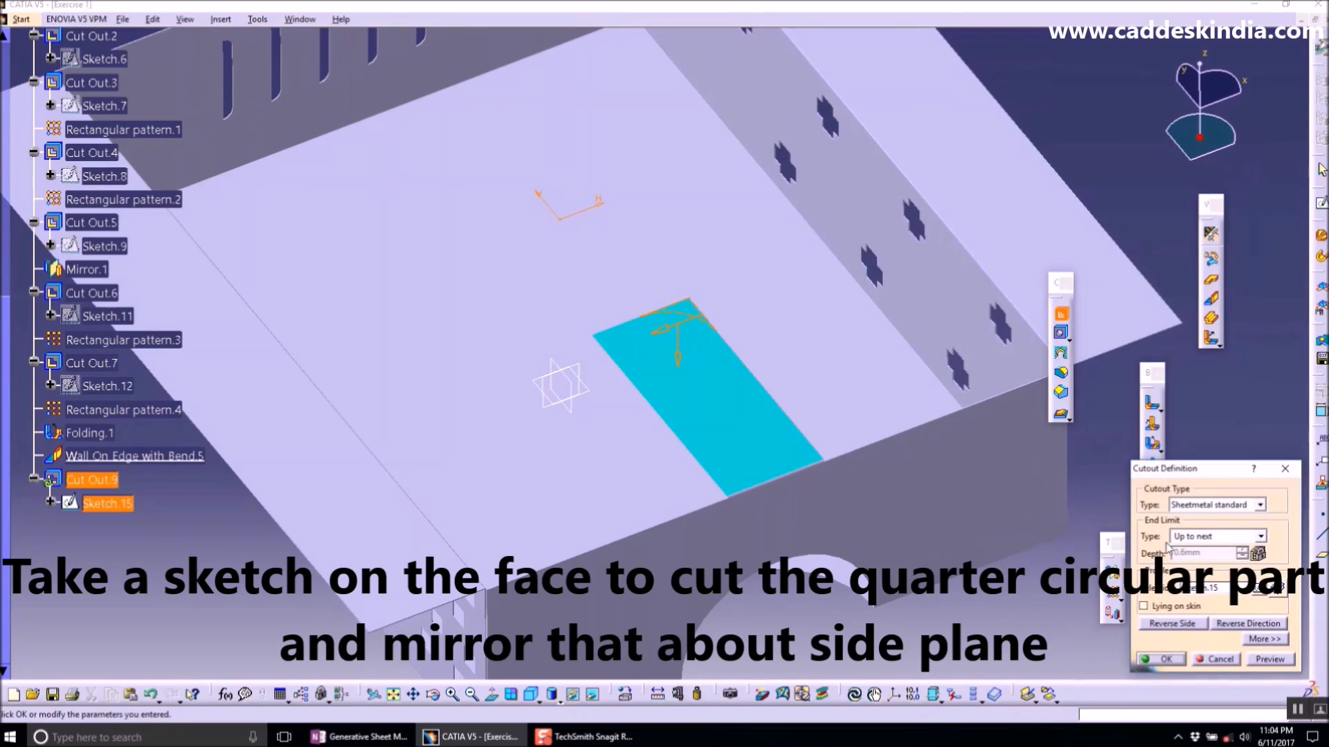
{"action": "left_click", "coordinate": [1161, 668]}
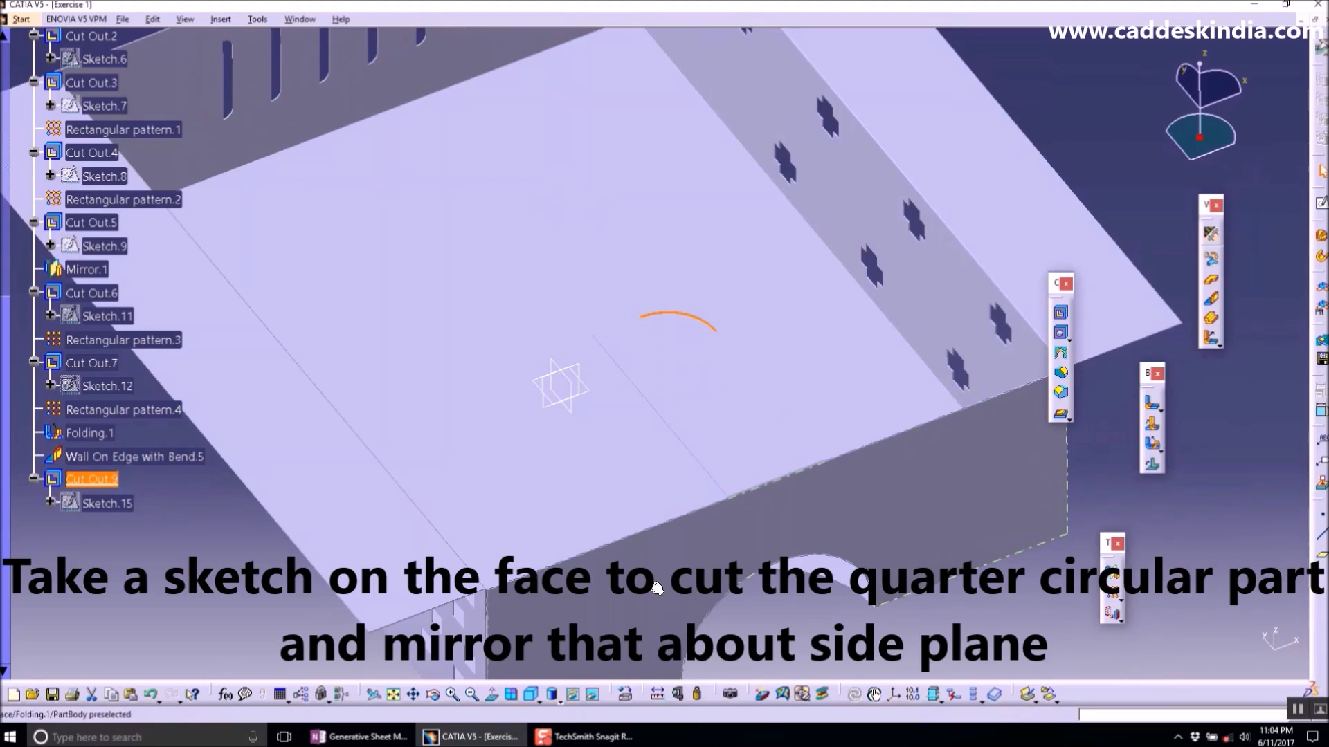
{"action": "left_click", "coordinate": [1115, 579]}
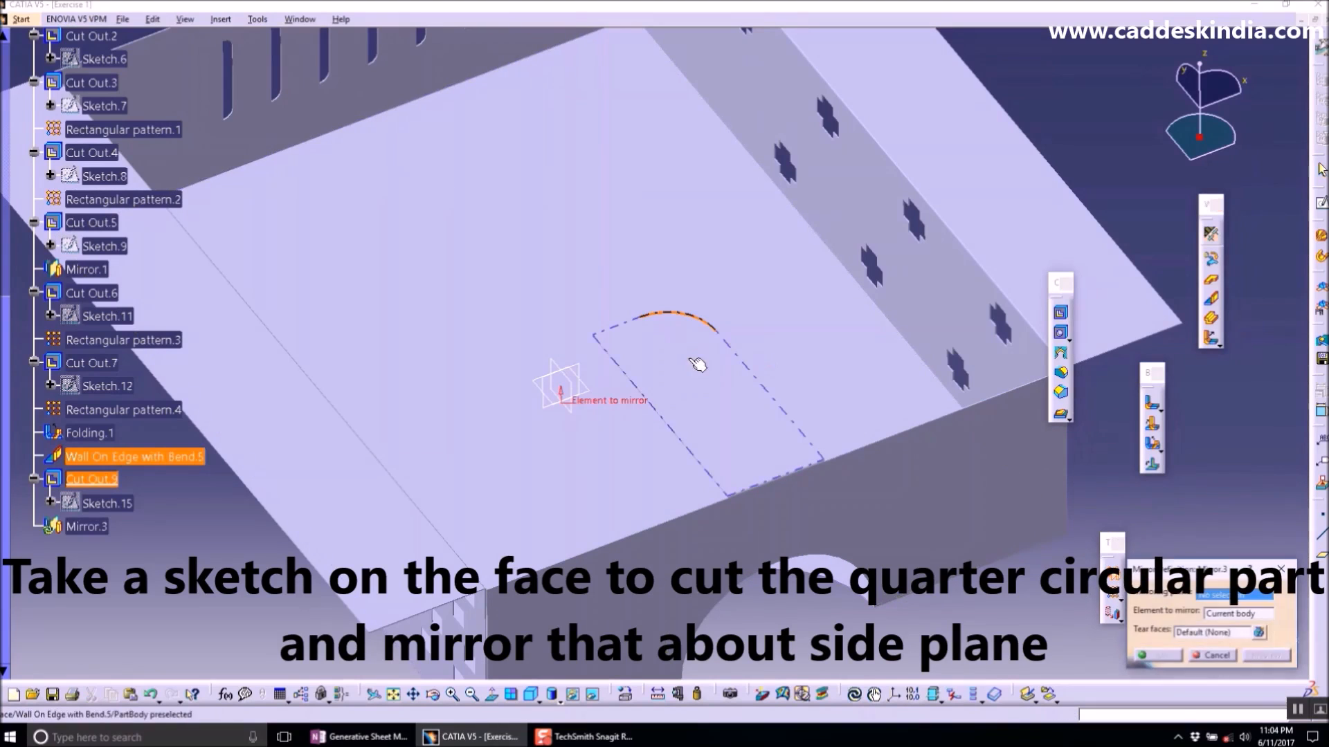
{"action": "left_click", "coordinate": [570, 386]}
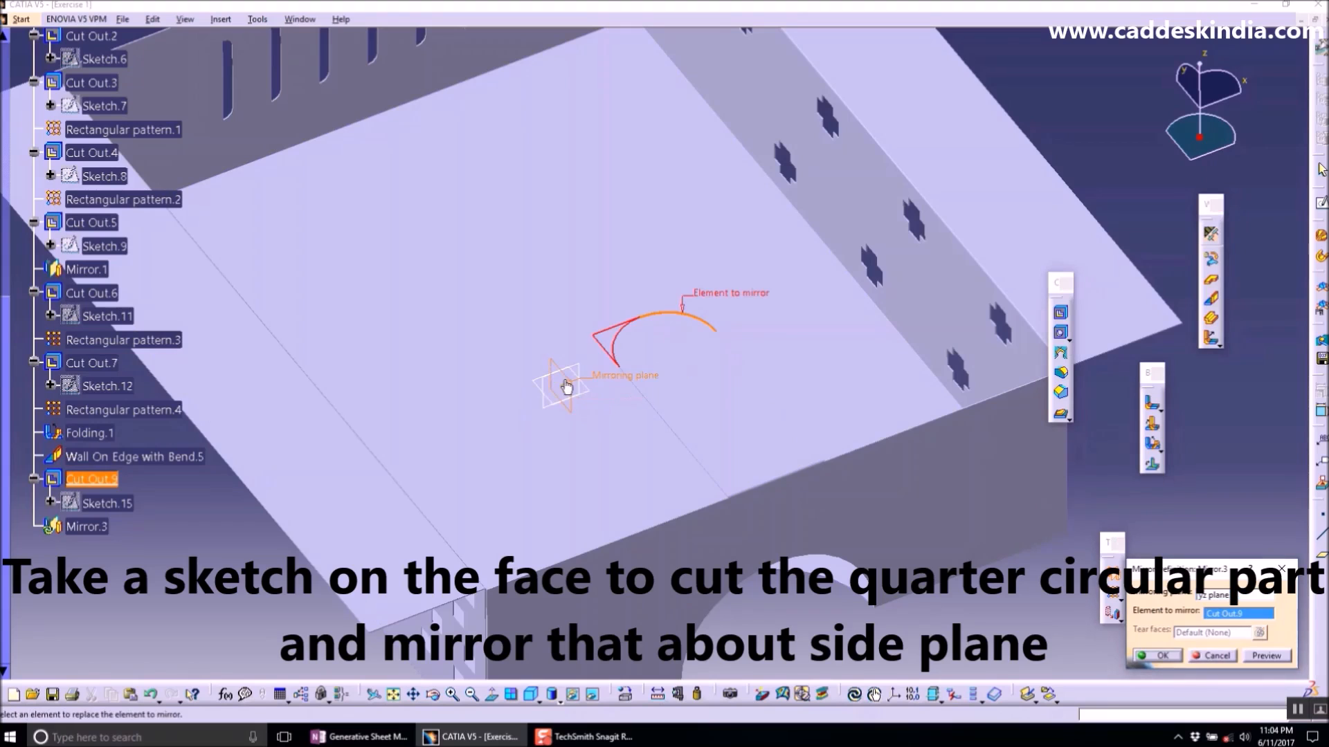
{"action": "left_click", "coordinate": [1157, 659]}
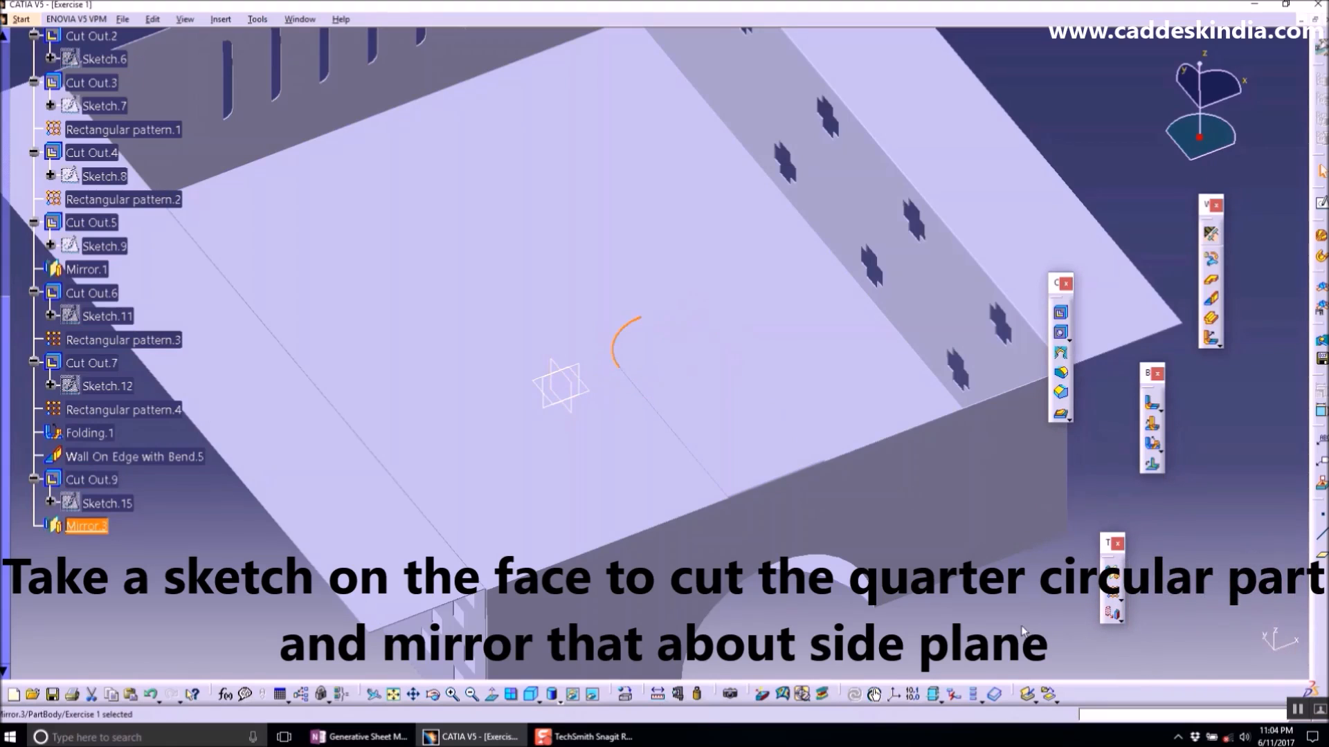
- Open a sketch on the wall face and draw a horizontal line across the semicircular cut
{"action": "middle_click_drag", "start_coordinate": [706, 411], "coordinate": [737, 290]}
{"action": "double_click", "coordinate": [669, 389]}
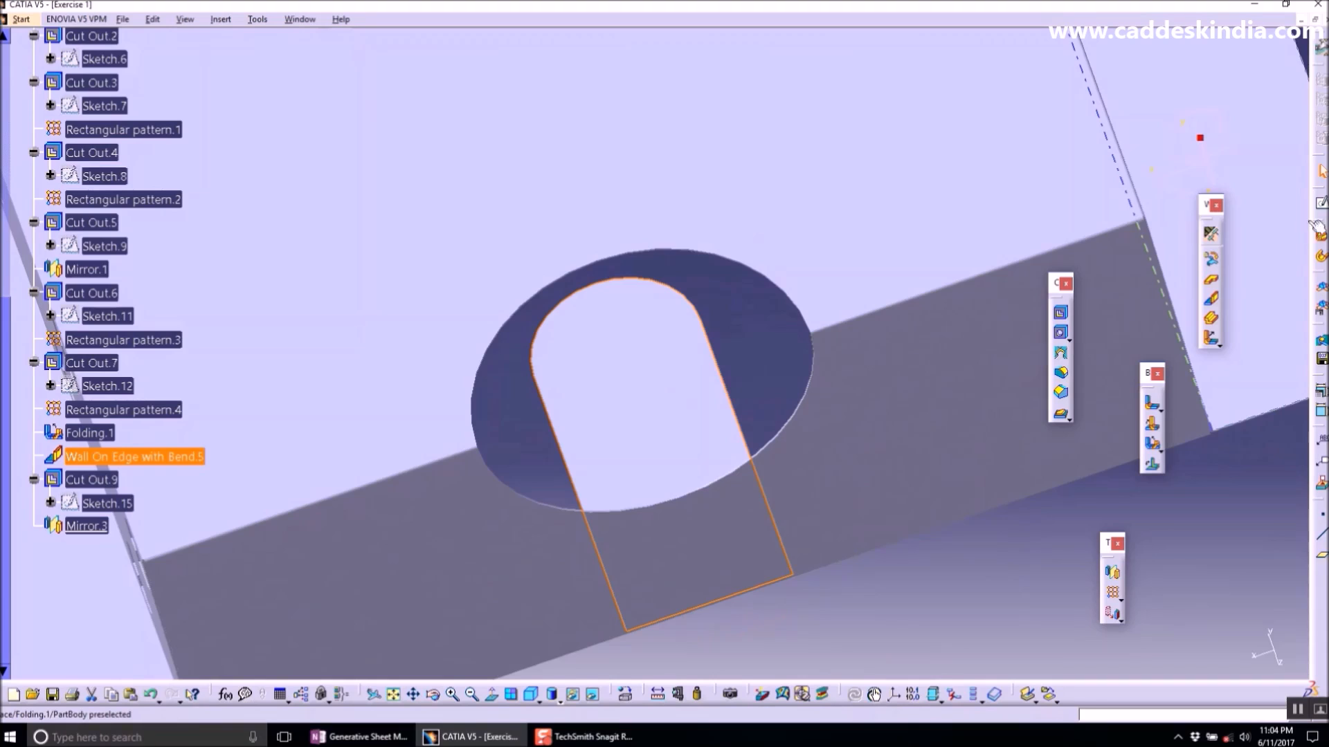
{"action": "left_click", "coordinate": [1322, 203]}
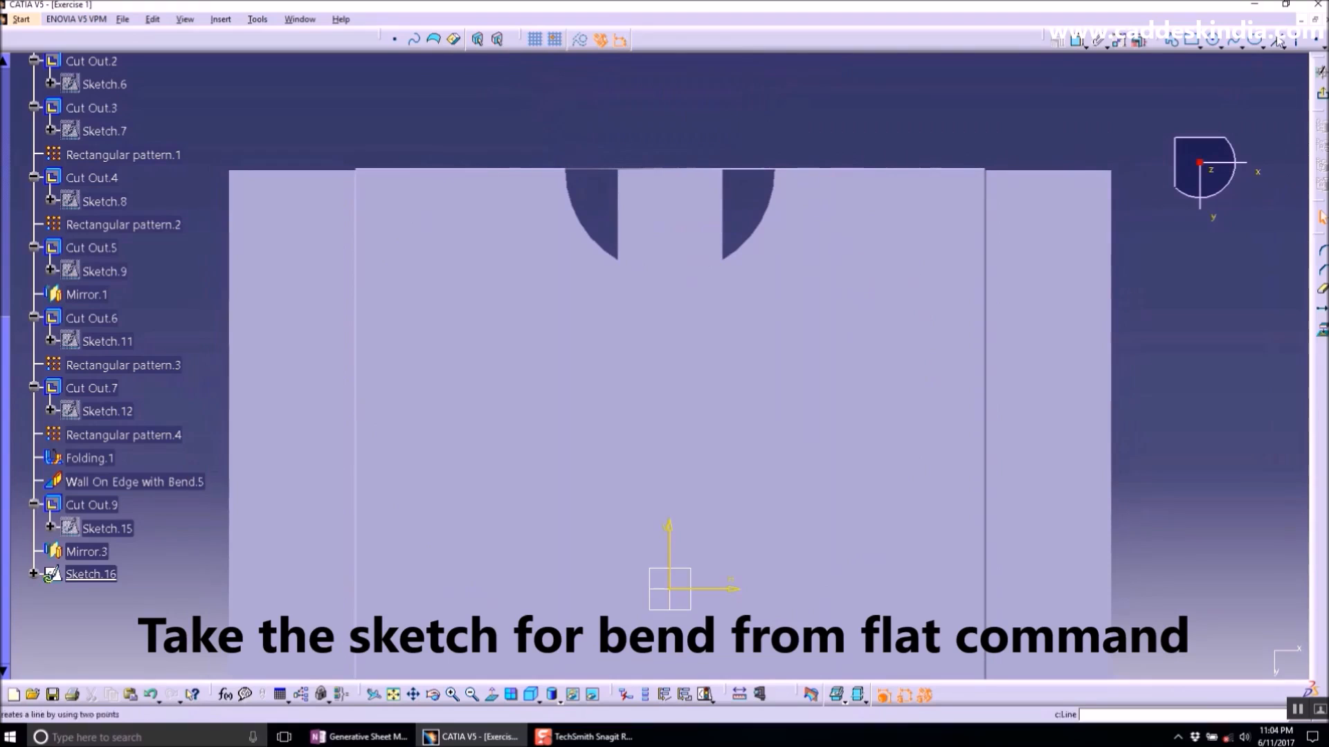
{"action": "left_click", "coordinate": [1277, 42]}
{"action": "left_click", "coordinate": [599, 220]}
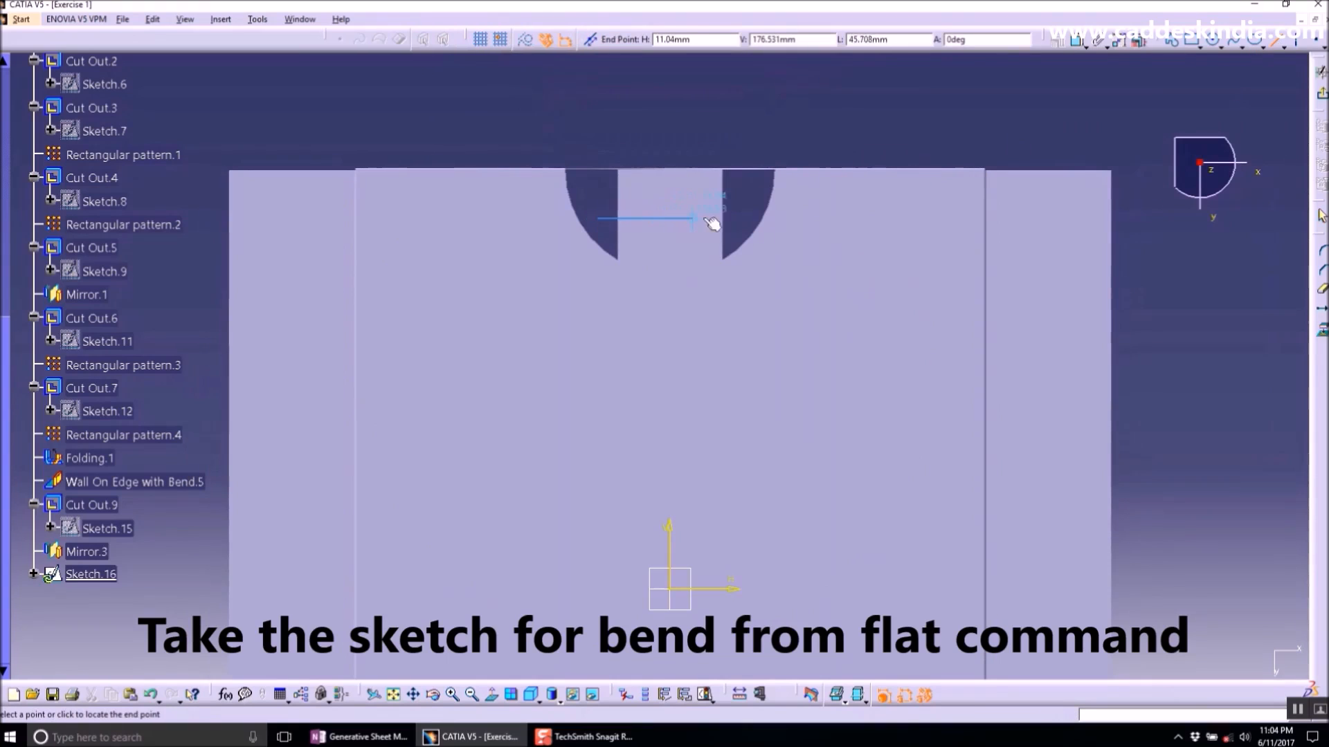
{"action": "left_click", "coordinate": [740, 220]}
- Dimension the line 35mm from the wall's top edge and exit the sketch
{"action": "left_click", "coordinate": [1077, 40]}
{"action": "left_click", "coordinate": [706, 218]}
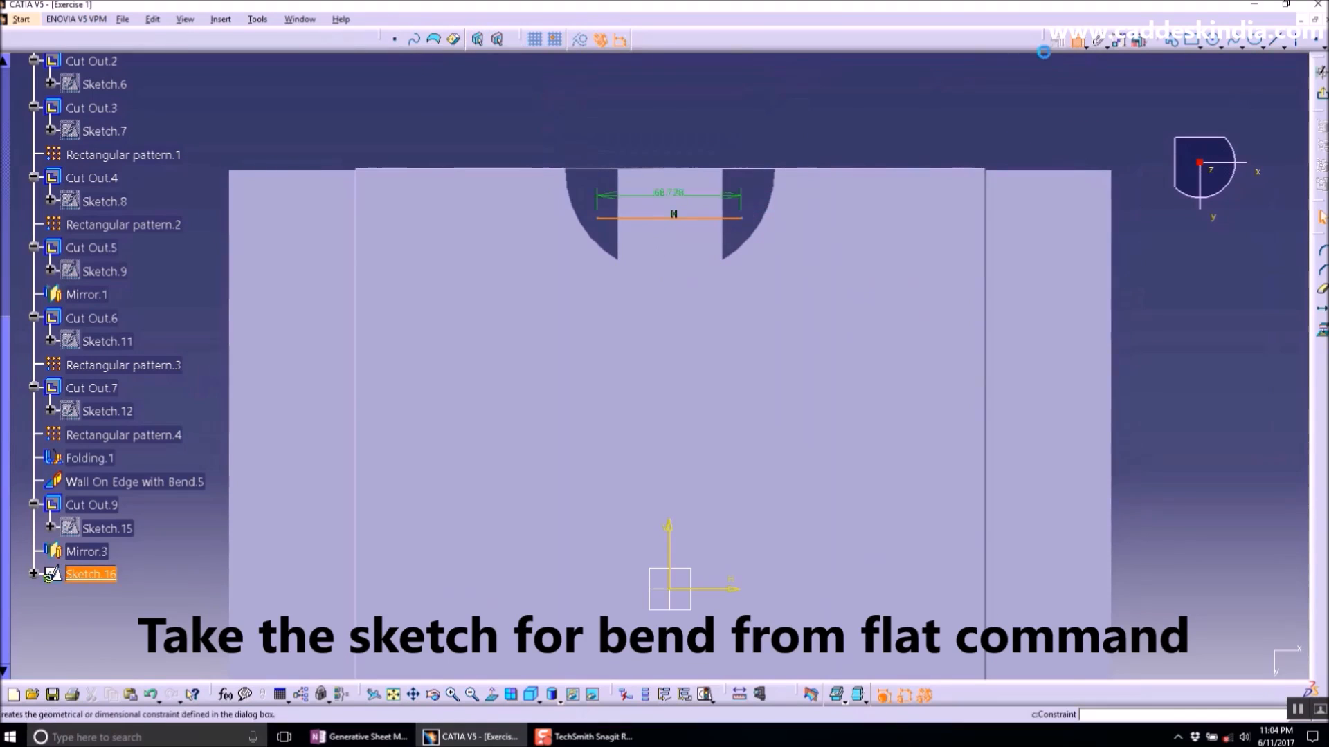
{"action": "left_click", "coordinate": [747, 169]}
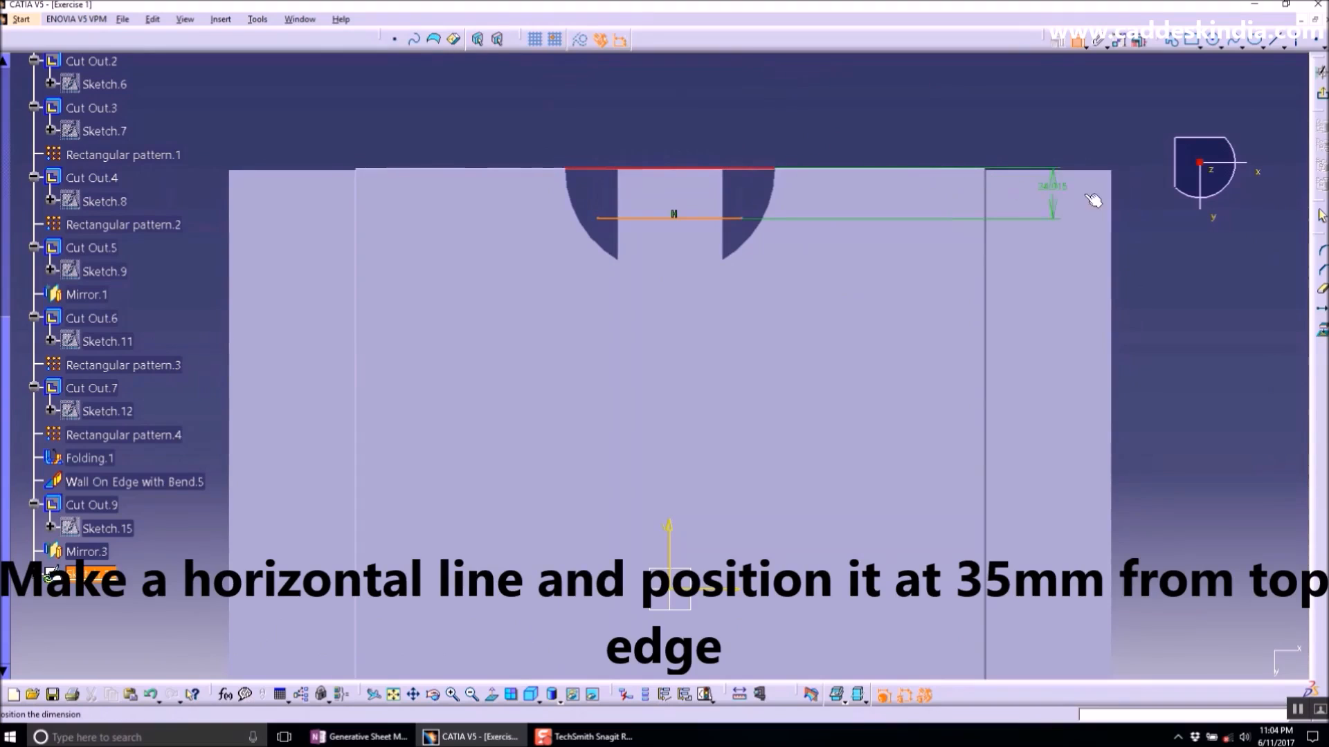
{"action": "double_click", "coordinate": [1165, 201]}
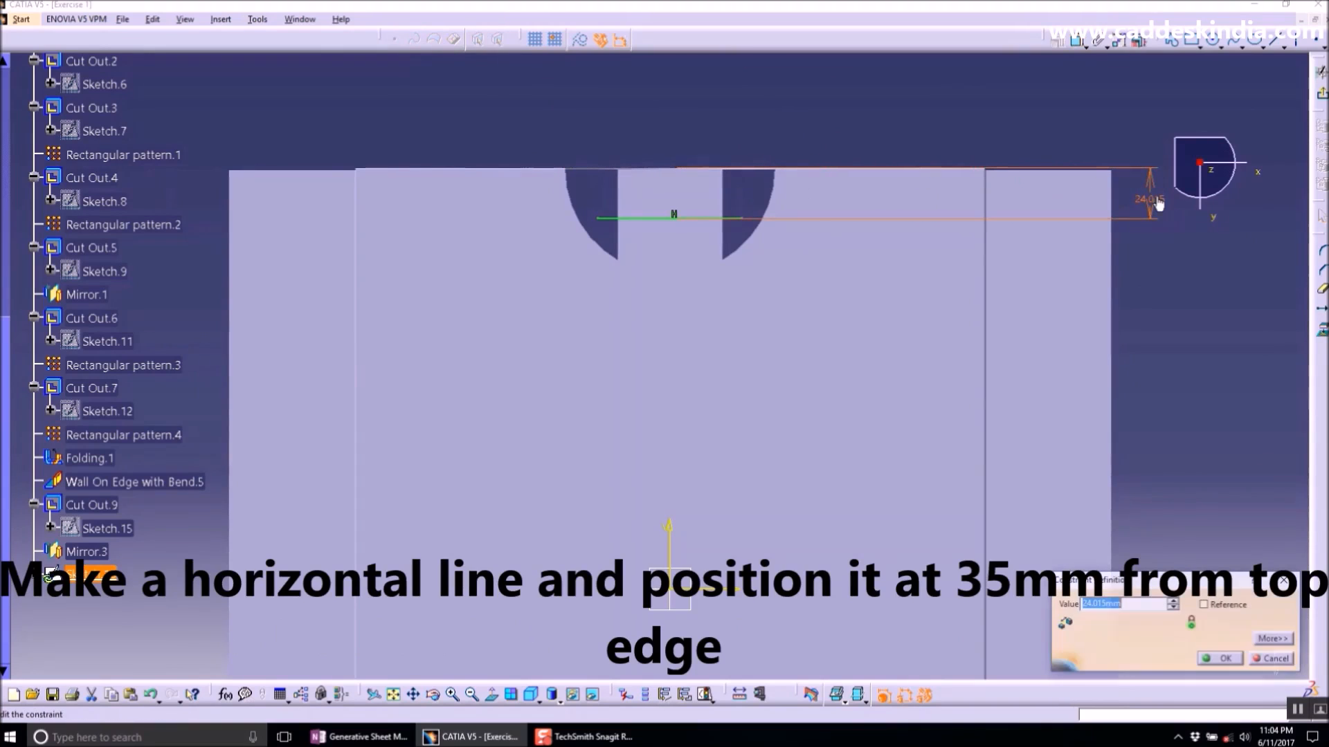
{"action": "key", "text": "Return"}
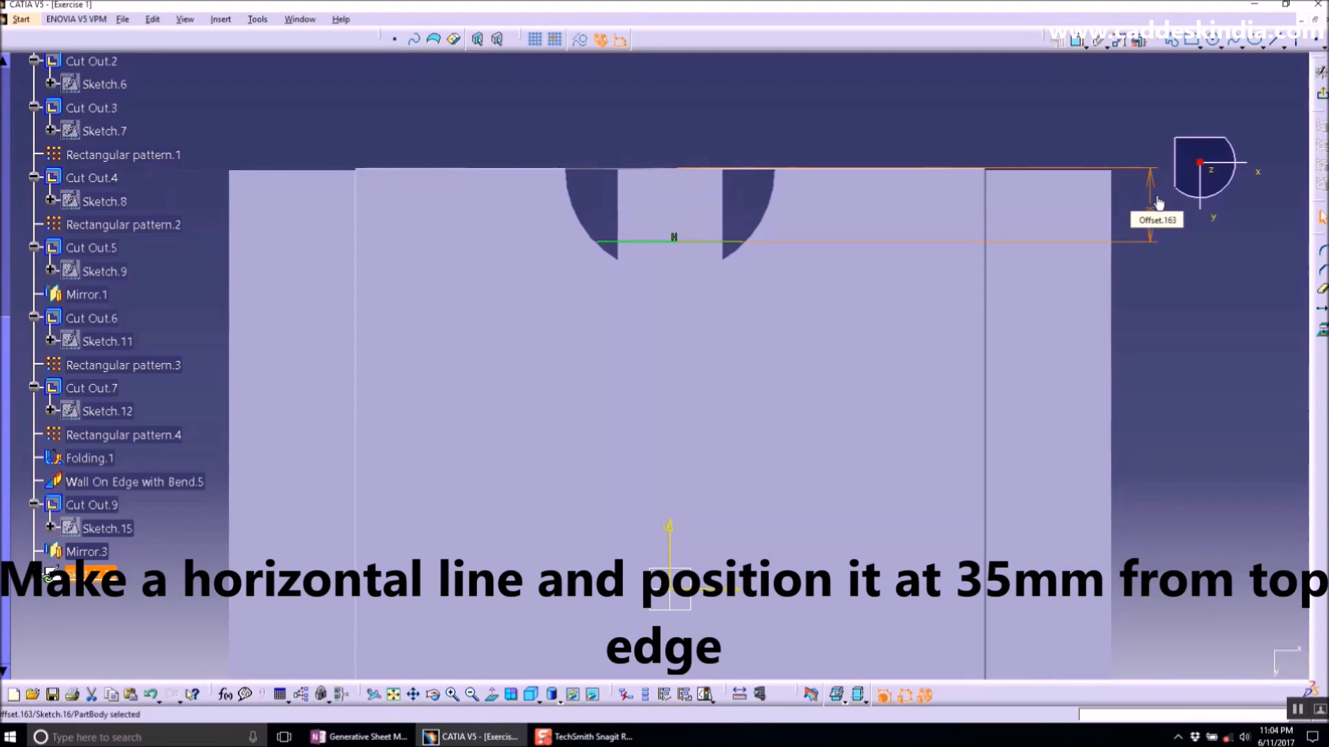
{"action": "mouse_move", "coordinate": [874, 214]}
{"action": "middle_mouse_down"}
{"action": "mouse_move", "coordinate": [793, 285]}
{"action": "mouse_move", "coordinate": [720, 450]}
{"action": "mouse_move", "coordinate": [682, 413]}
{"action": "mouse_move", "coordinate": [580, 200]}
{"action": "middle_mouse_up"}
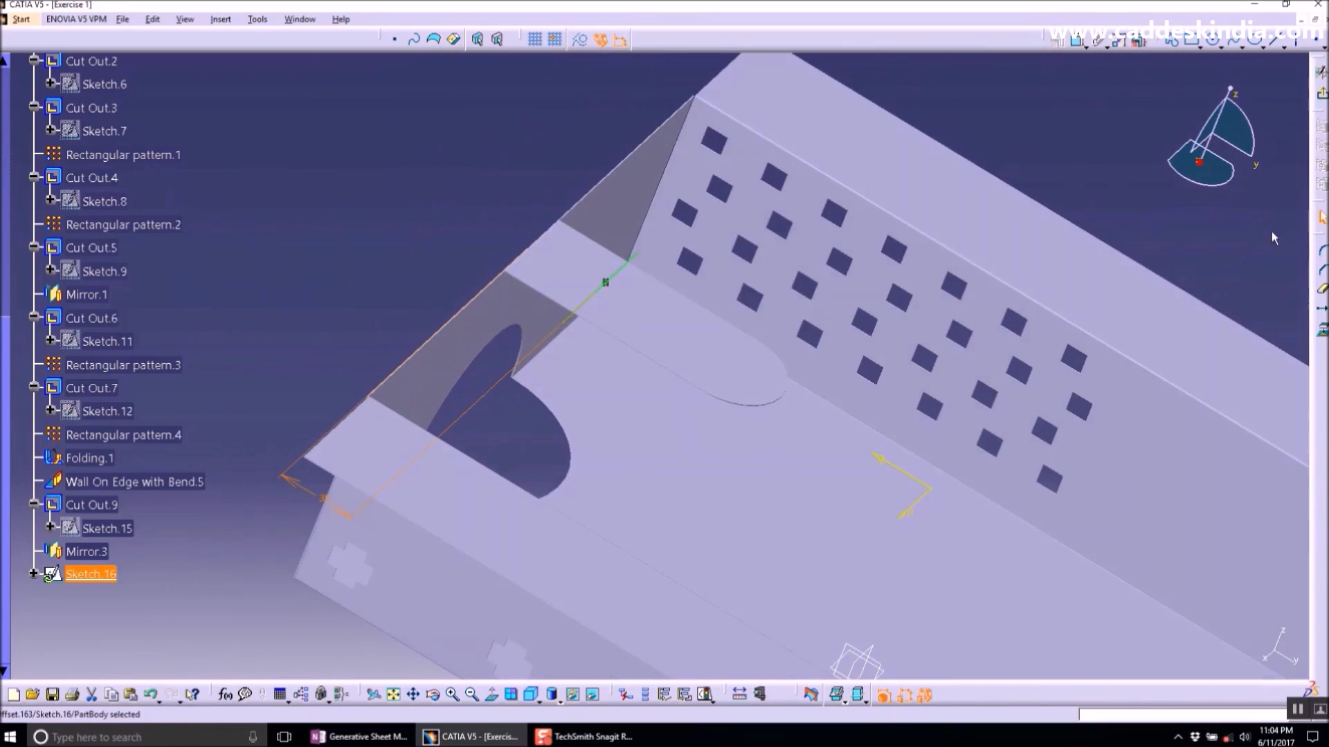
{"action": "middle_click_drag", "start_coordinate": [1099, 458], "coordinate": [755, 488]}
{"action": "left_click", "coordinate": [1322, 94]}
- Start a Bend From Flat on the line sketch, pick a vertex of the cut as fixed point and preview
{"action": "mouse_move", "coordinate": [915, 378]}
{"action": "middle_mouse_down"}
{"action": "mouse_move", "coordinate": [834, 483]}
{"action": "mouse_move", "coordinate": [676, 460]}
{"action": "mouse_move", "coordinate": [580, 28]}
{"action": "middle_mouse_up"}
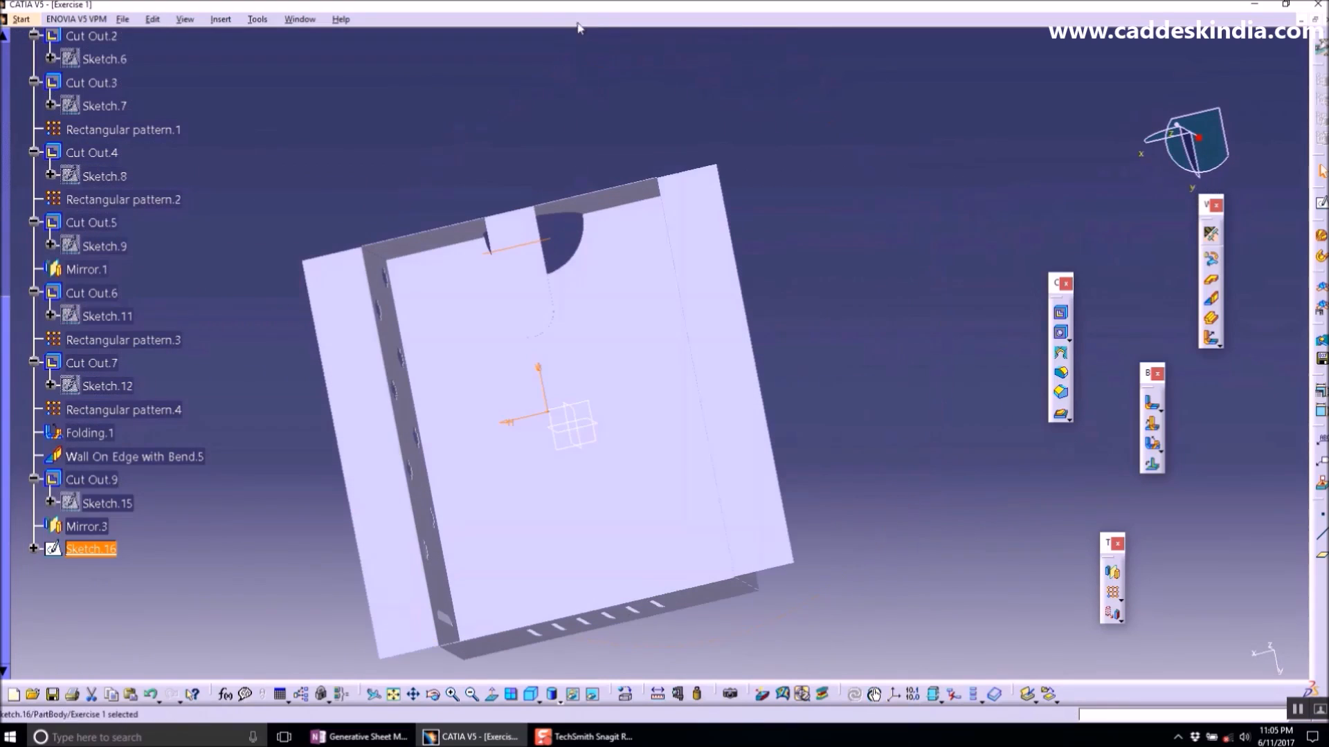
{"action": "left_click", "coordinate": [1152, 426]}
{"action": "middle_click_drag", "start_coordinate": [522, 321], "coordinate": [734, 229]}
{"action": "middle_click_drag", "start_coordinate": [617, 279], "coordinate": [643, 691]}
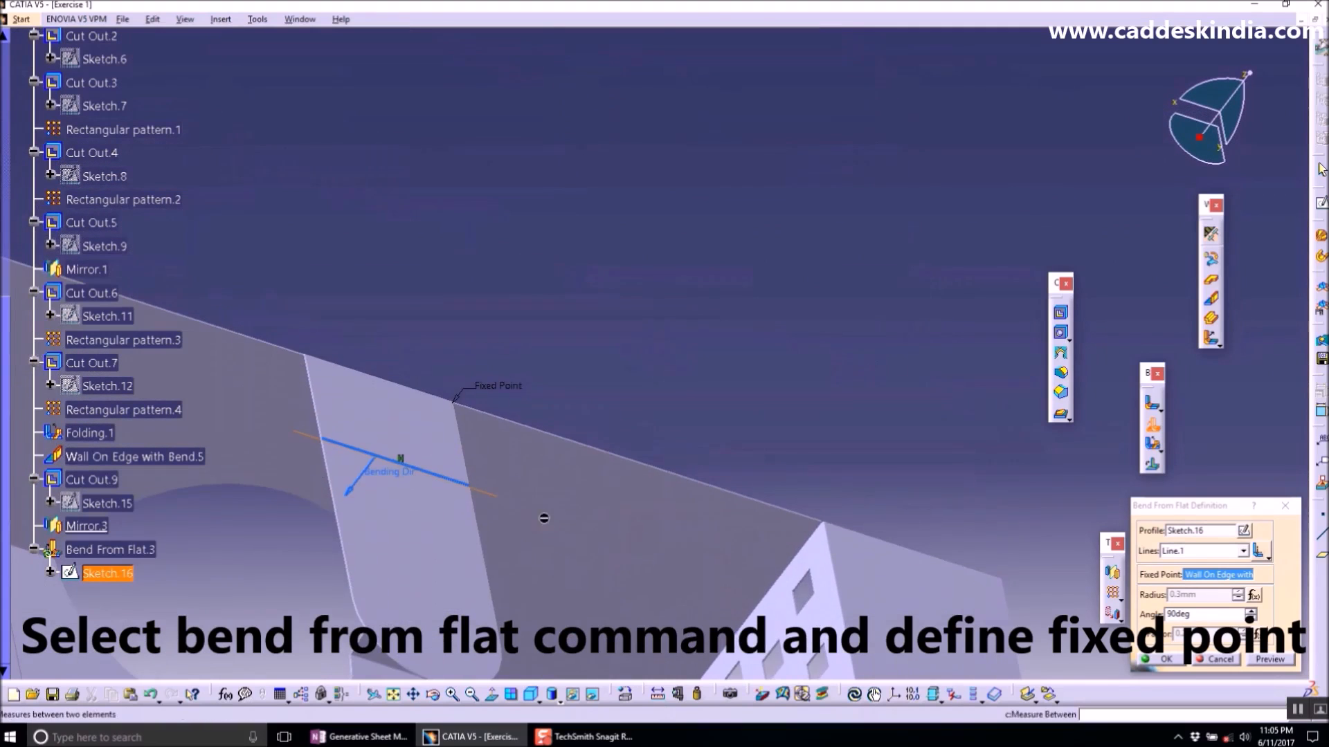
{"action": "middle_click_drag", "start_coordinate": [499, 417], "coordinate": [739, 355]}
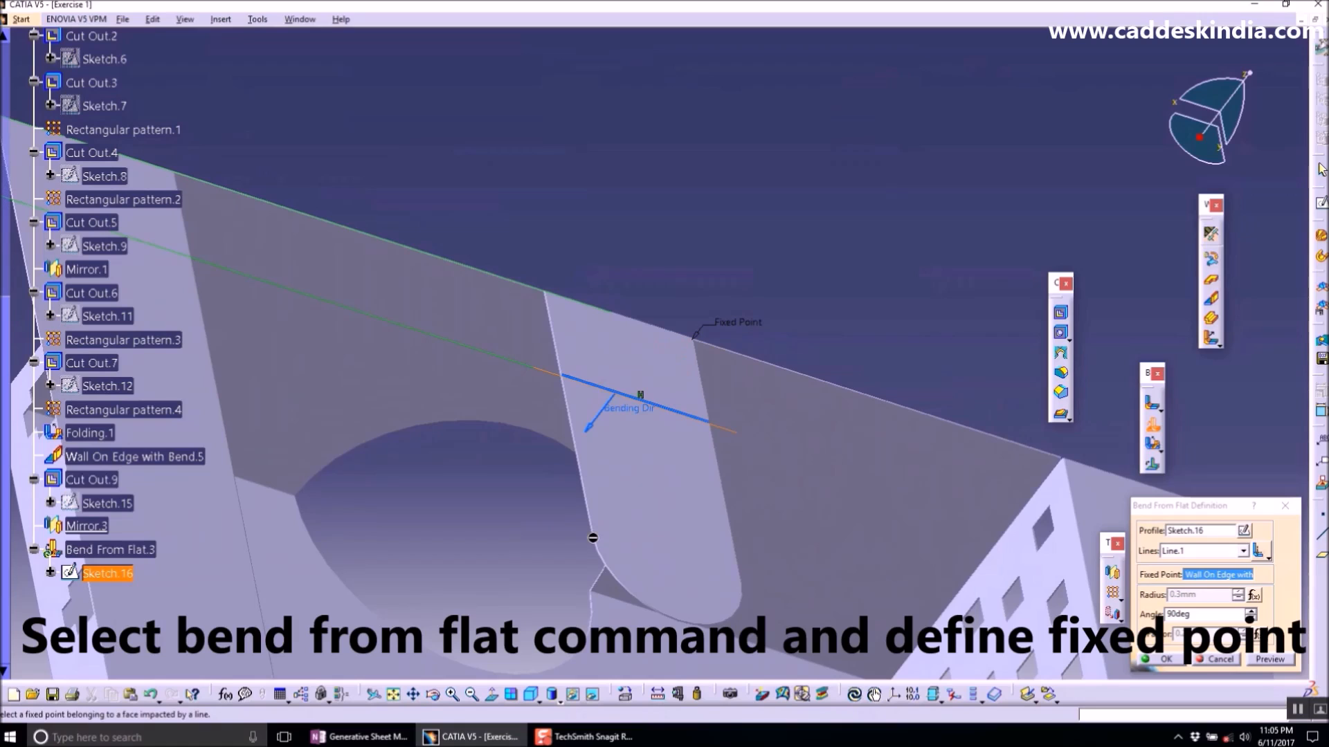
{"action": "left_click", "coordinate": [593, 534]}
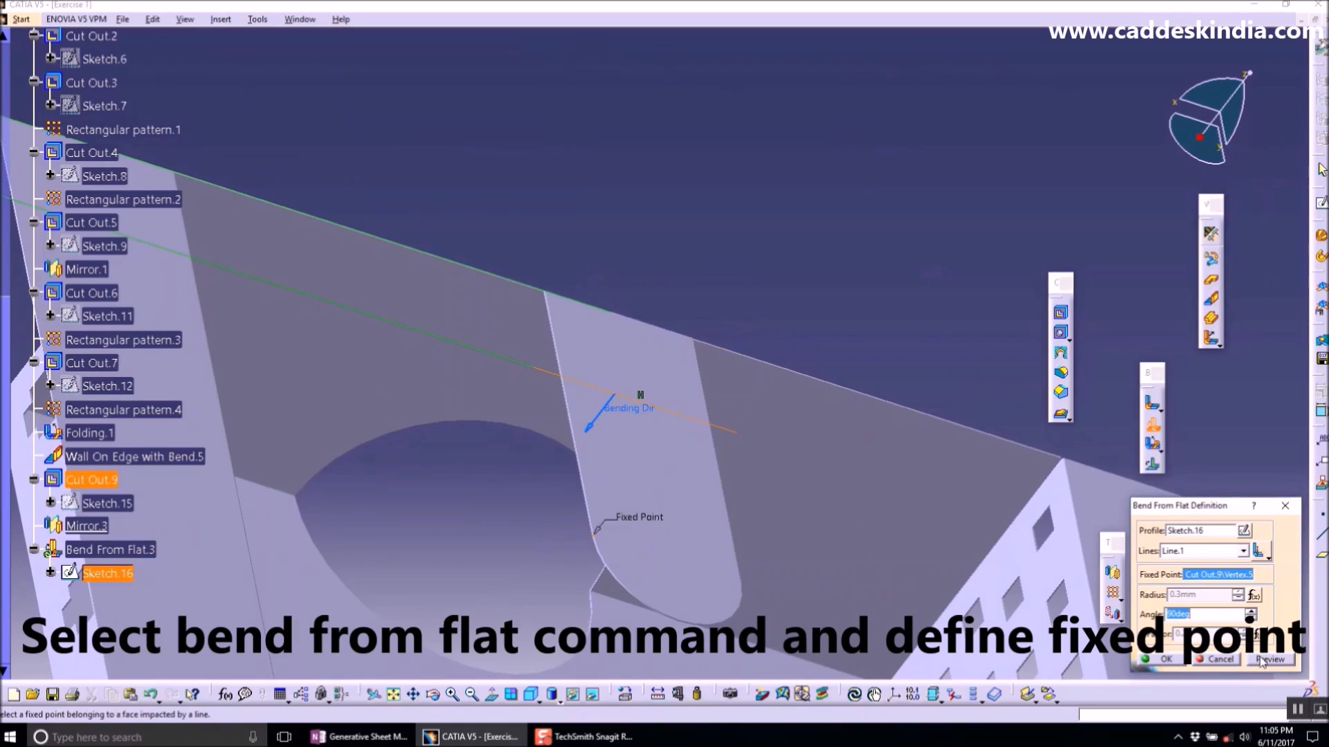
{"action": "left_click", "coordinate": [1261, 661]}
{"action": "left_click", "coordinate": [778, 413]}
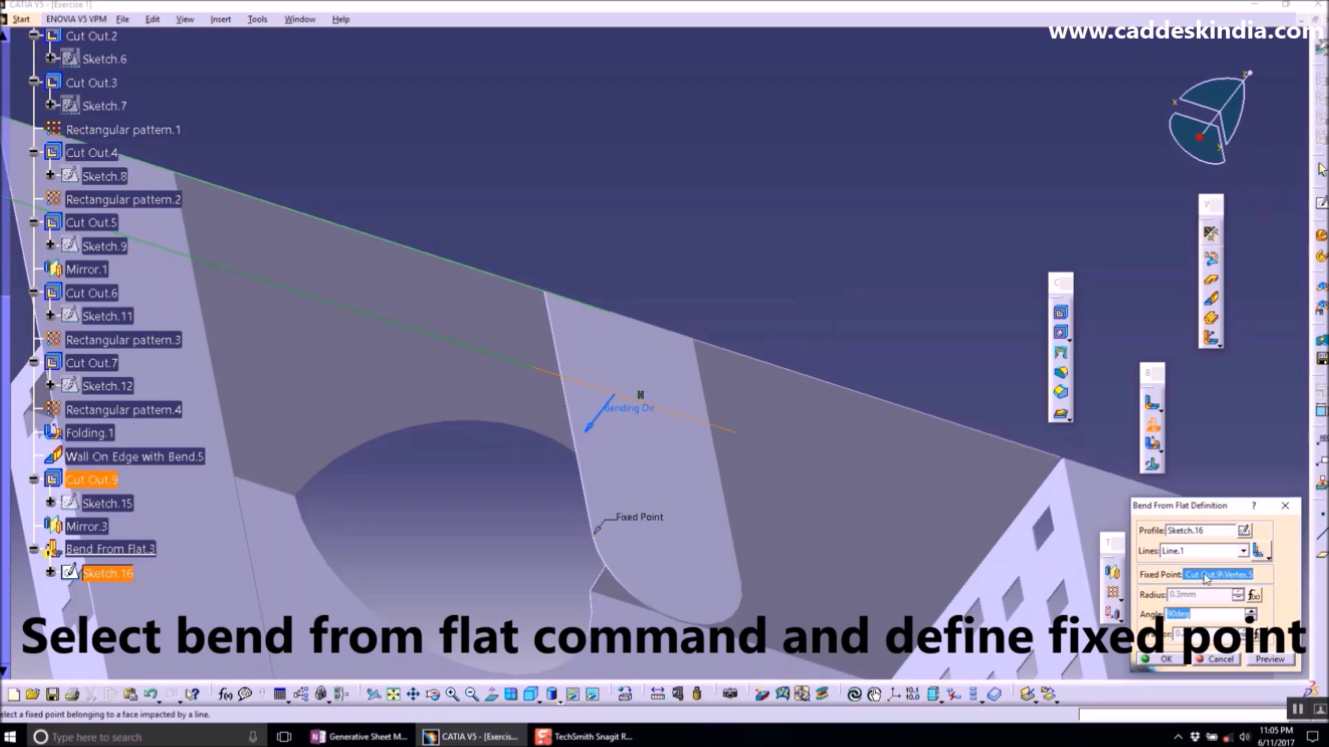
{"action": "middle_click_drag", "start_coordinate": [781, 466], "coordinate": [1036, 586]}
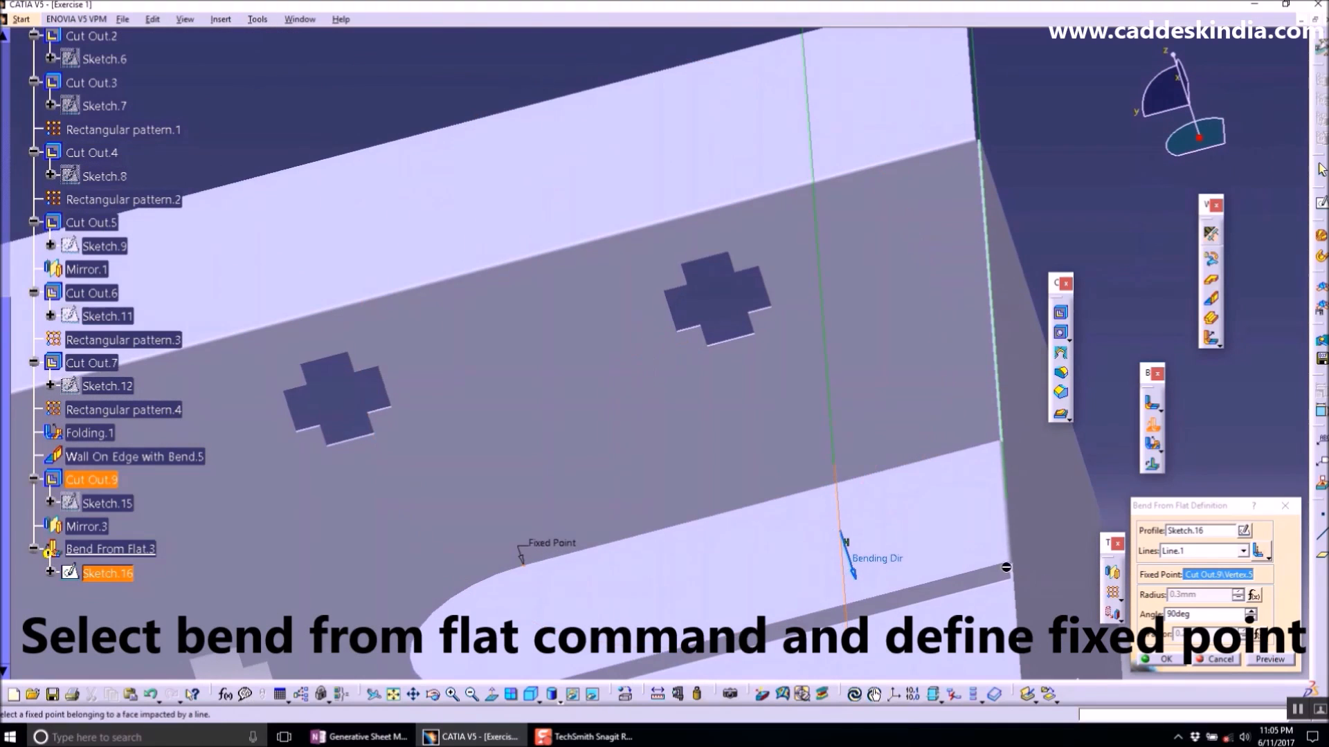
{"action": "left_click", "coordinate": [1006, 567]}
{"action": "left_click", "coordinate": [1269, 659]}
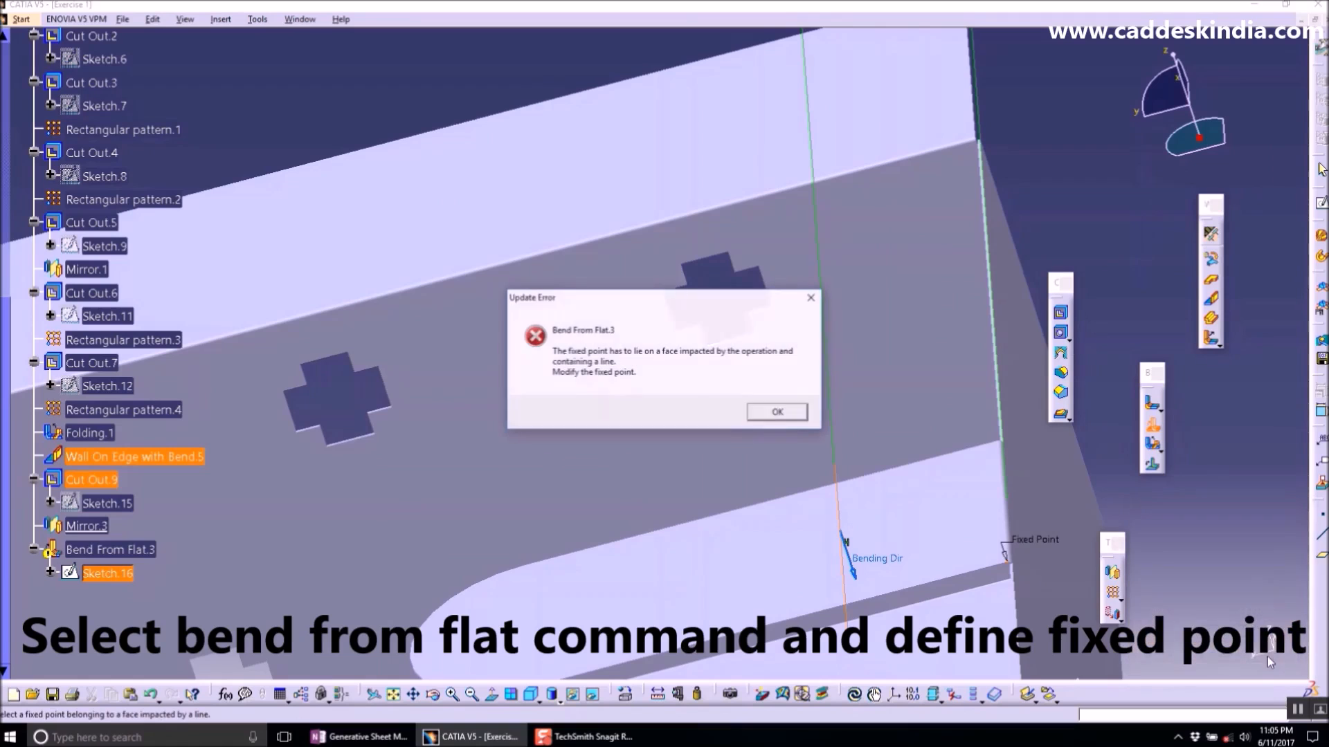
{"action": "left_click", "coordinate": [792, 415]}
{"action": "middle_click_drag", "start_coordinate": [860, 503], "coordinate": [875, 568]}
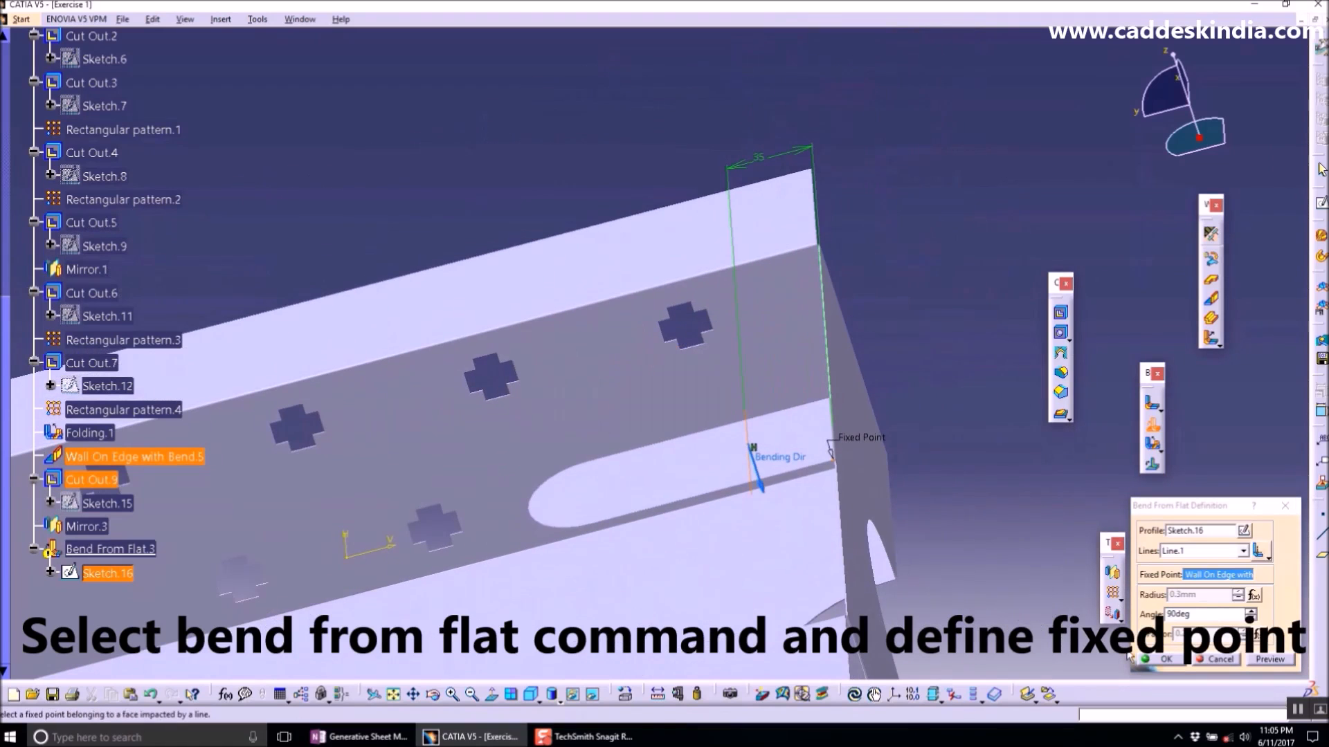
{"action": "left_click", "coordinate": [1214, 659]}
{"action": "middle_click_drag", "start_coordinate": [859, 477], "coordinate": [623, 306]}
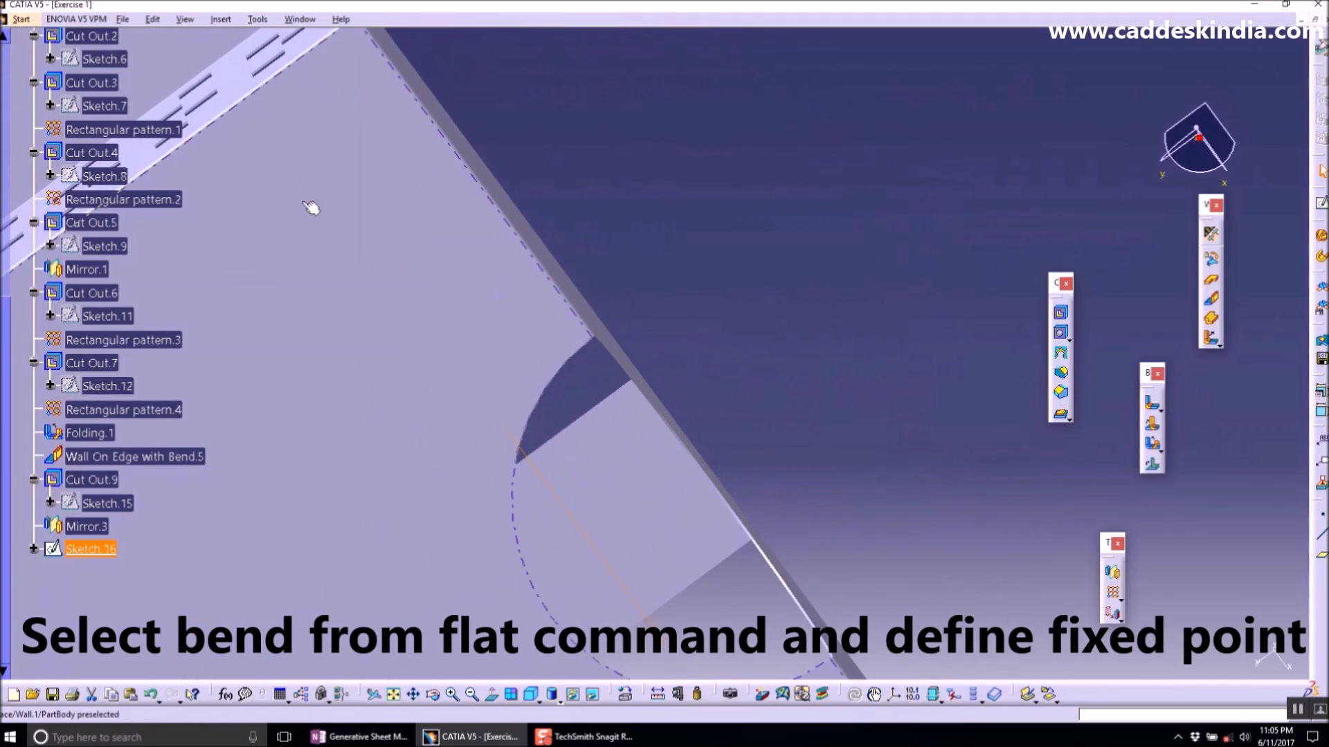
{"action": "left_click", "coordinate": [1323, 520]}
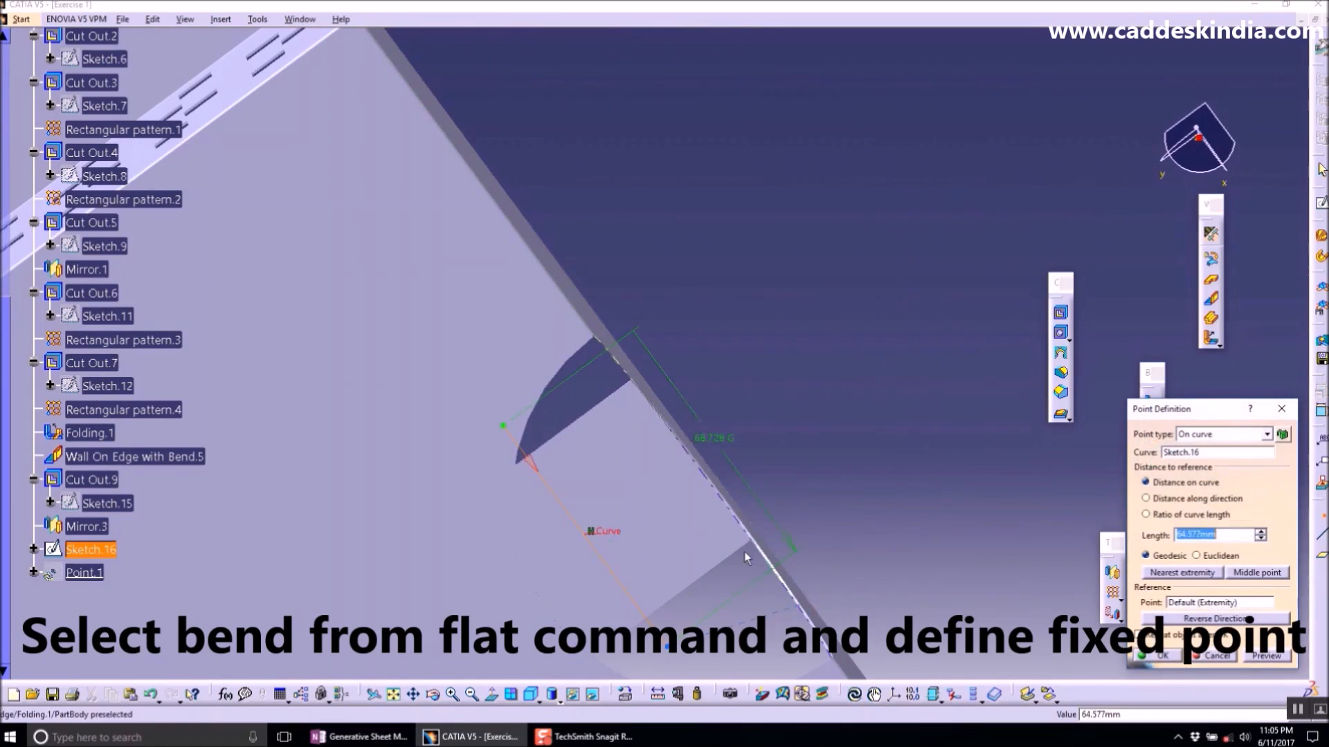
{"action": "left_click", "coordinate": [652, 497]}
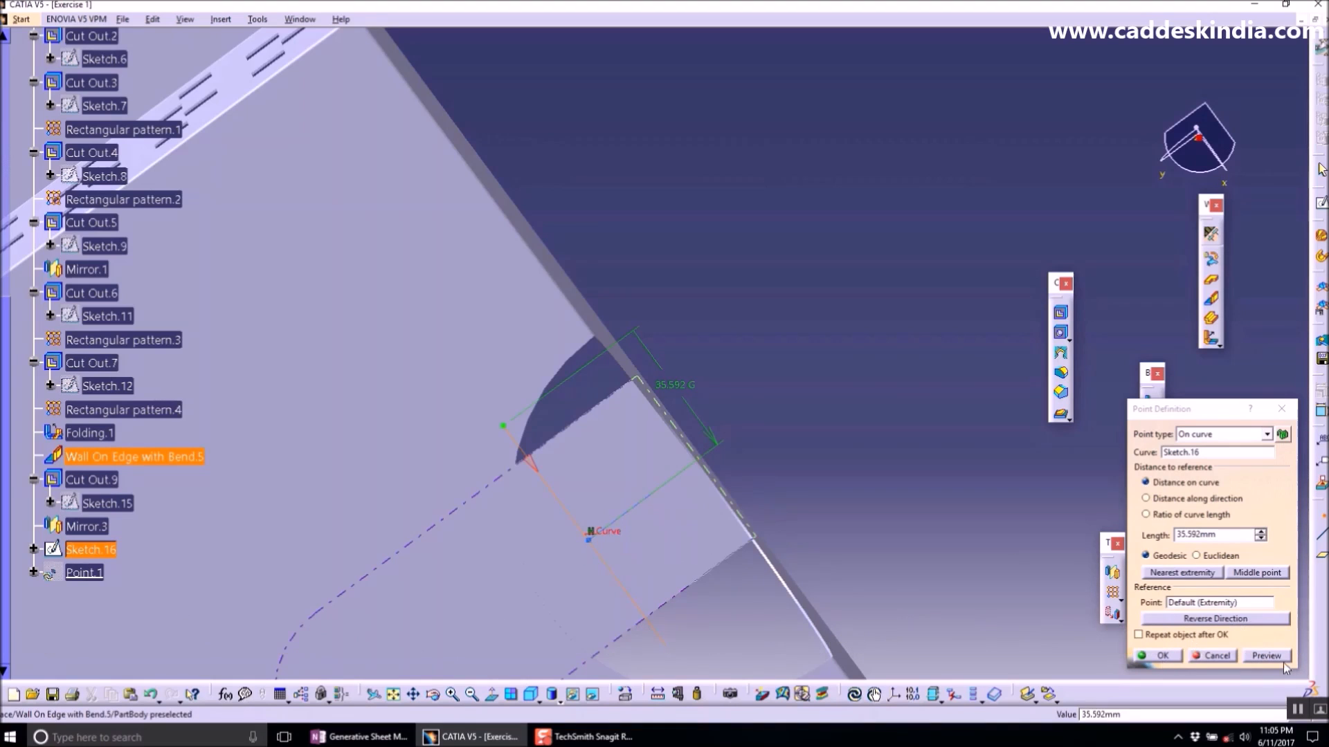
{"action": "left_click", "coordinate": [1214, 656]}
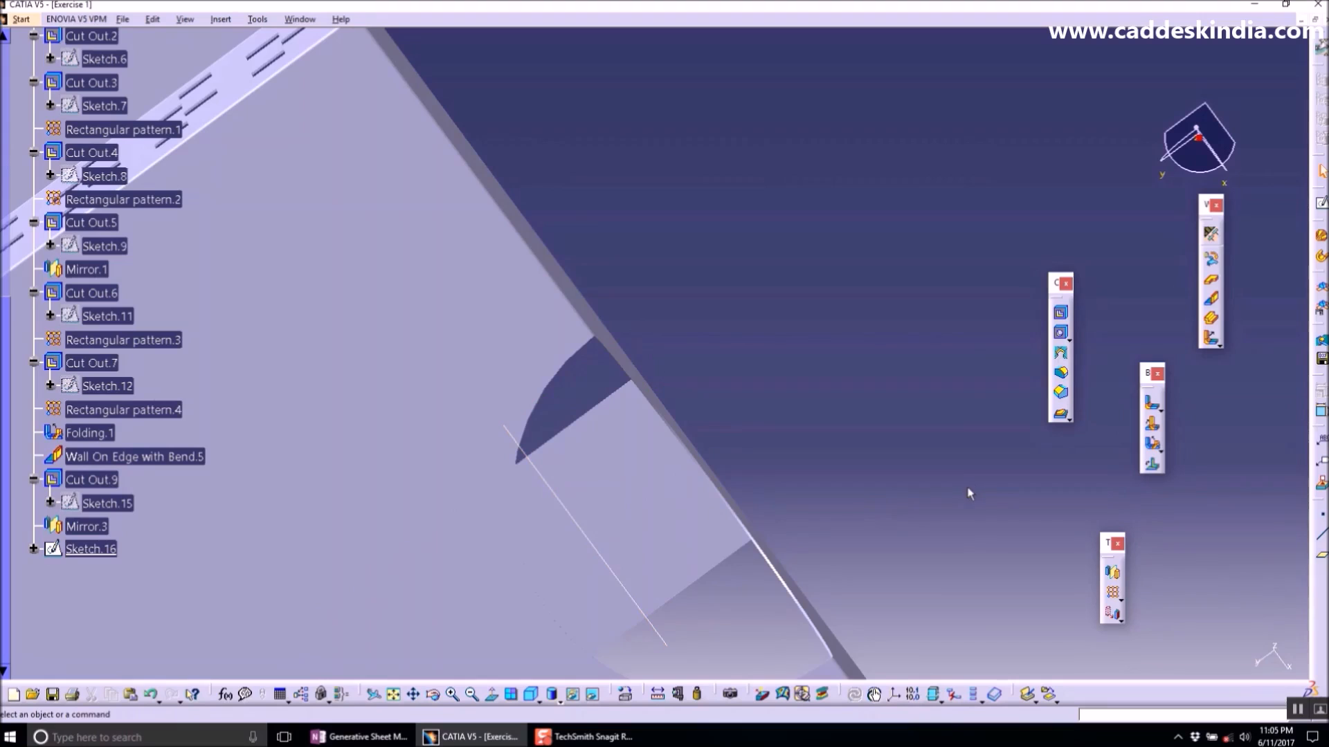
- Create a point on the tab wall's face beside the bend line
{"action": "left_click", "coordinate": [1322, 522]}
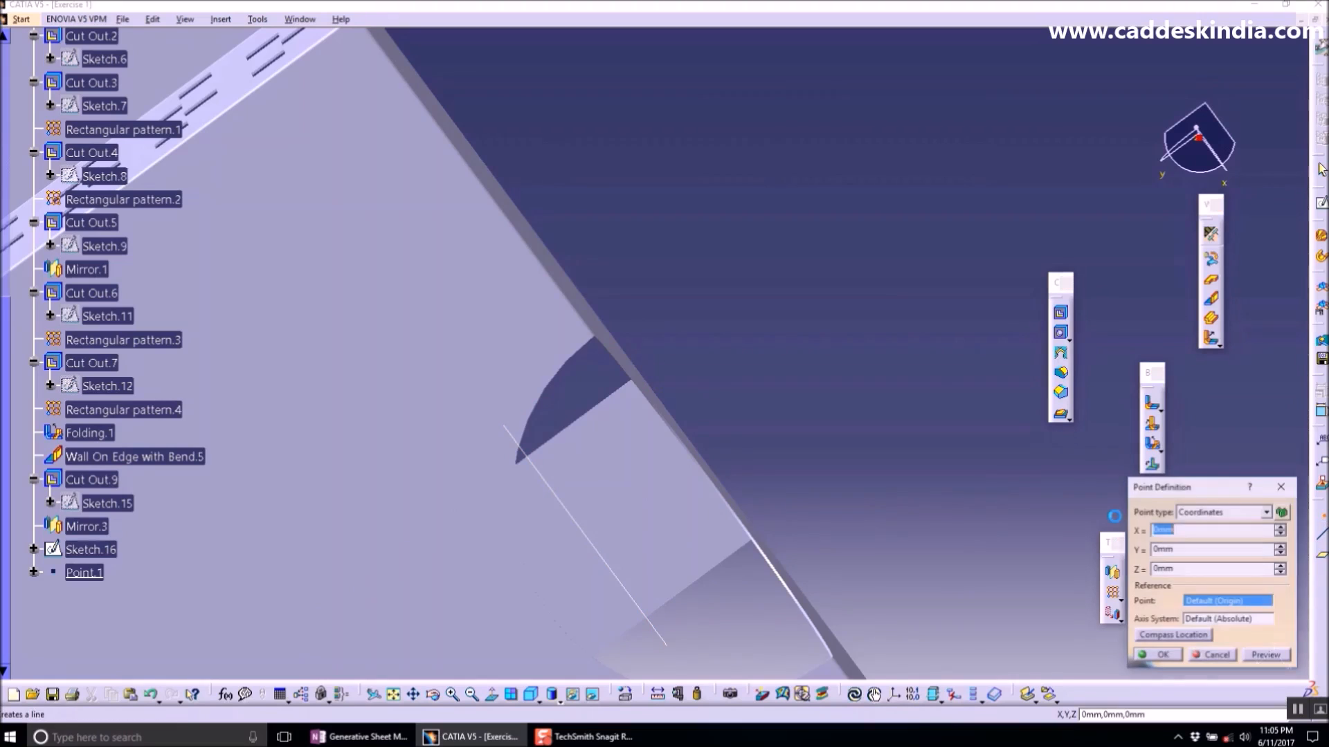
{"action": "left_click", "coordinate": [645, 485]}
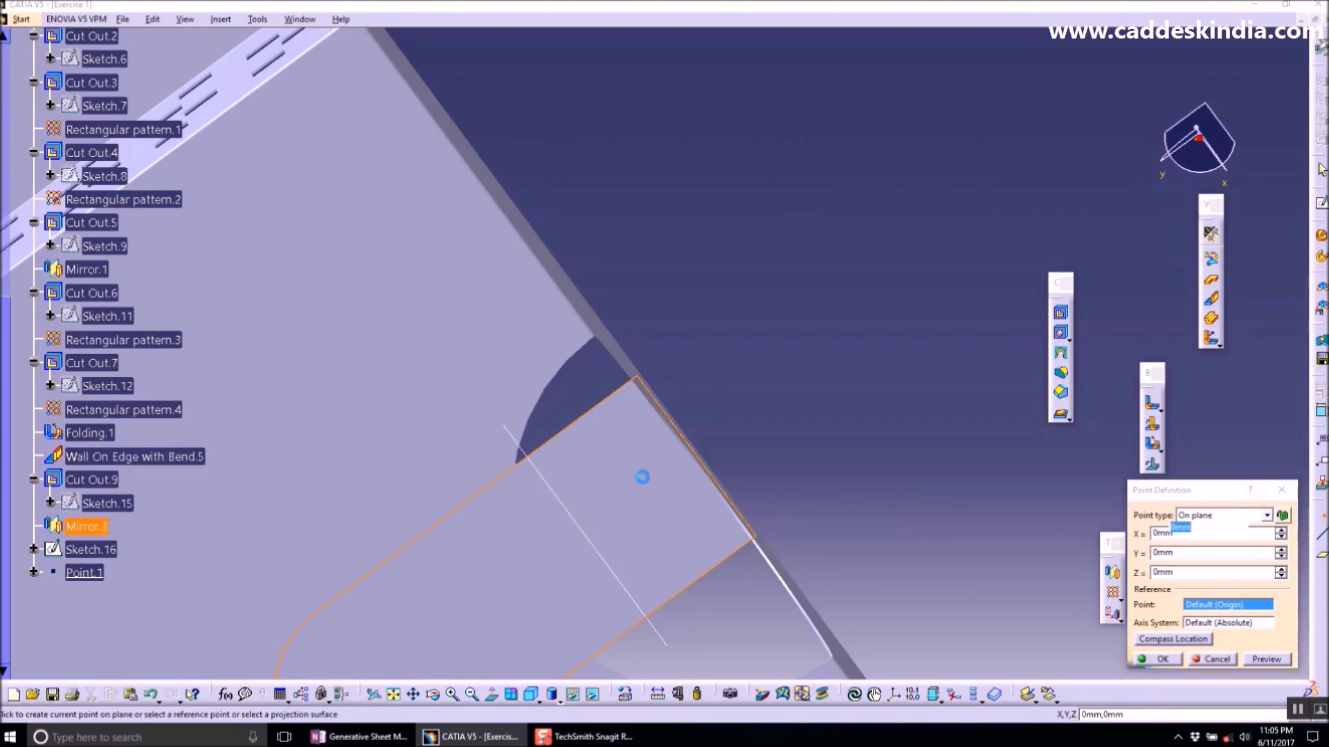
{"action": "left_click_drag", "start_coordinate": [684, 483], "coordinate": [676, 504]}
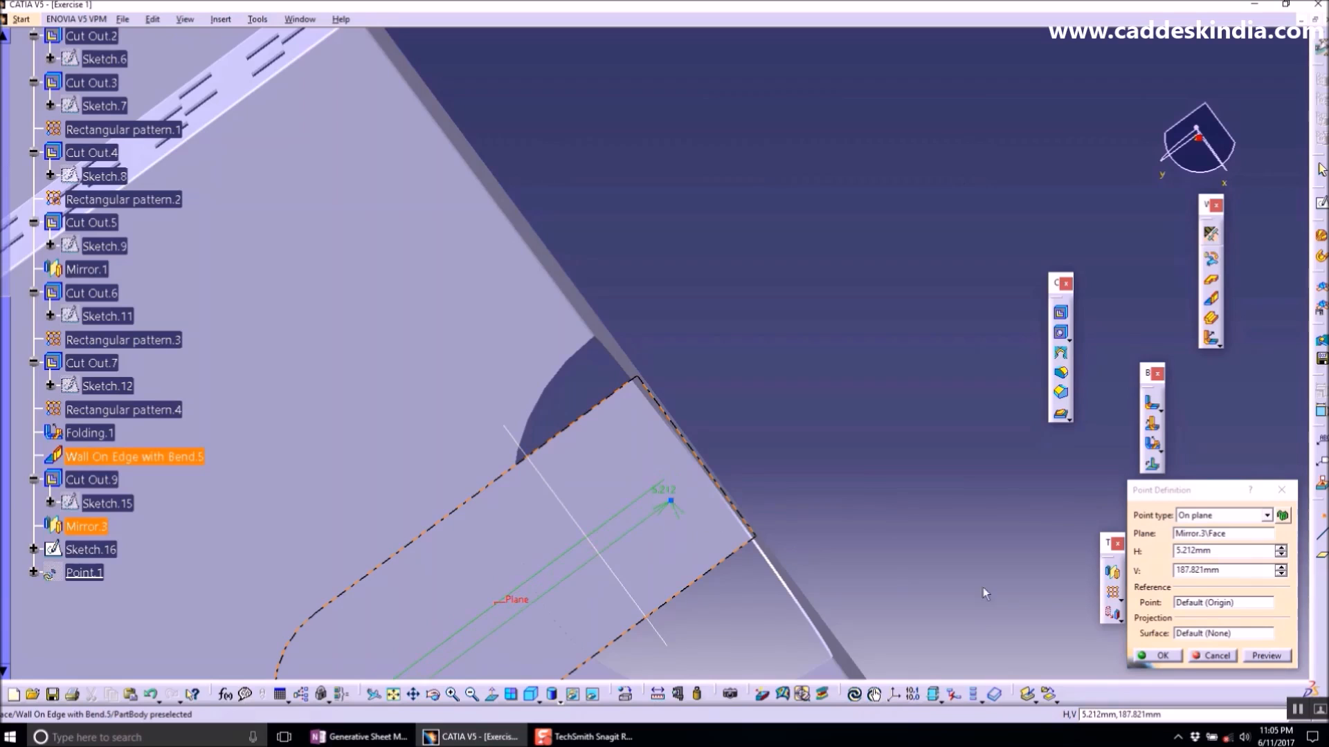
{"action": "left_click", "coordinate": [1164, 655]}
- Create a Bend From Flat on Sketch.16's line with Point.1 as the fixed point at 90deg
{"action": "mouse_move", "coordinate": [665, 510]}
{"action": "middle_mouse_down"}
{"action": "mouse_move", "coordinate": [602, 554]}
{"action": "mouse_move", "coordinate": [405, 616]}
{"action": "mouse_move", "coordinate": [430, 552]}
{"action": "mouse_move", "coordinate": [551, 519]}
{"action": "mouse_move", "coordinate": [588, 526]}
{"action": "middle_mouse_up"}
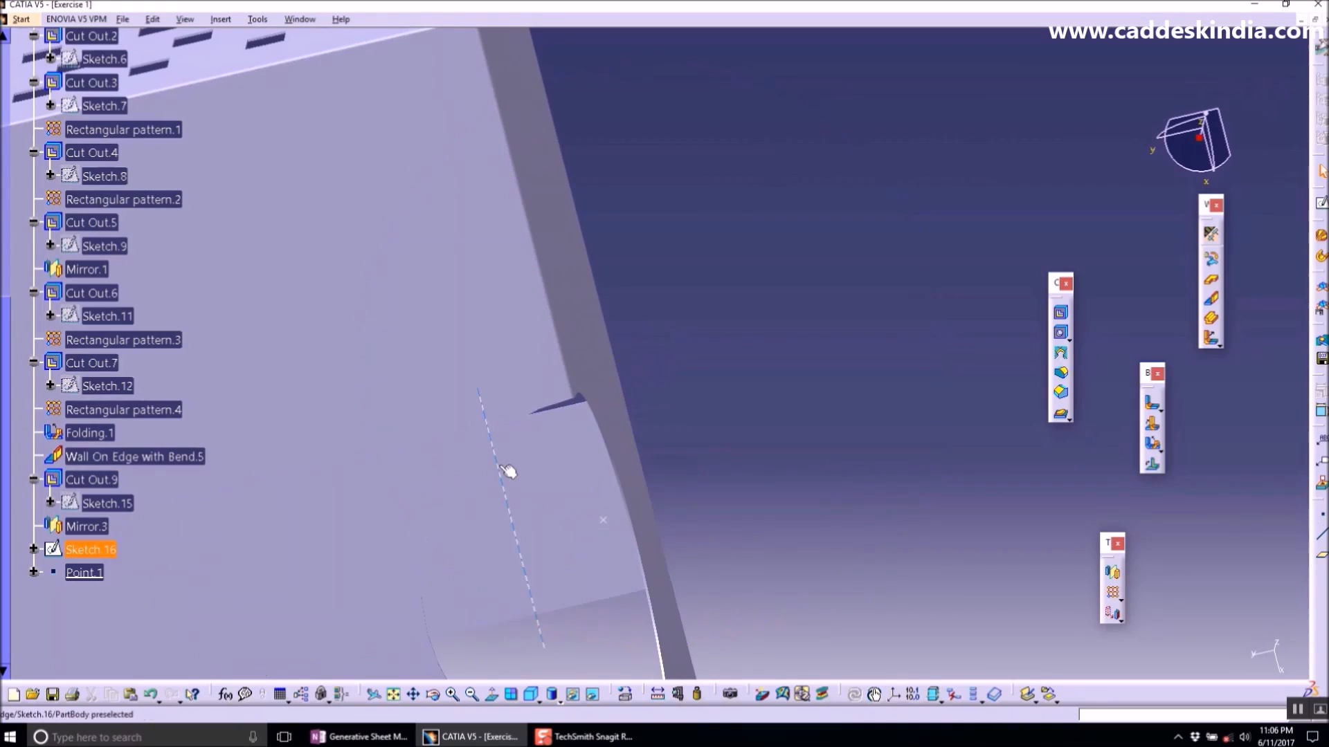
{"action": "left_click", "coordinate": [1153, 423]}
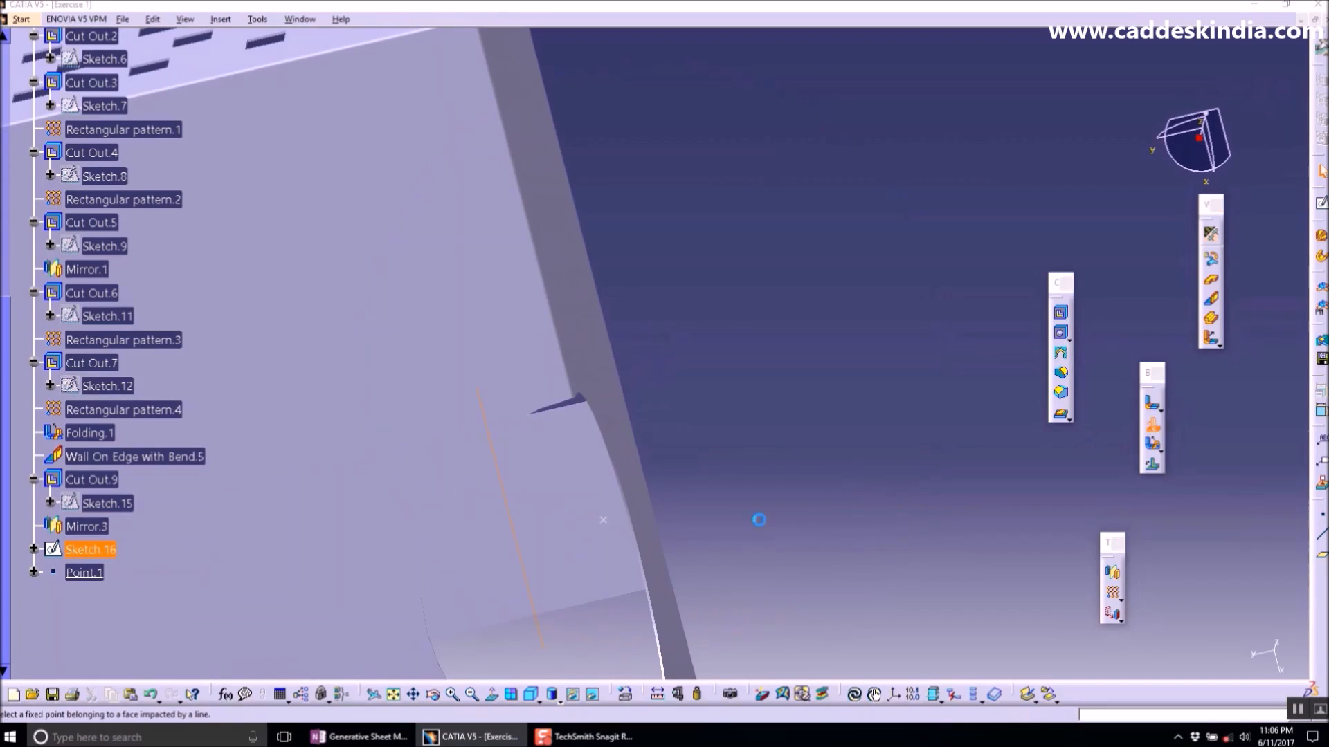
{"action": "left_click", "coordinate": [605, 522]}
{"action": "middle_click_drag", "start_coordinate": [558, 481], "coordinate": [484, 595]}
{"action": "middle_click_drag", "start_coordinate": [650, 532], "coordinate": [537, 539]}
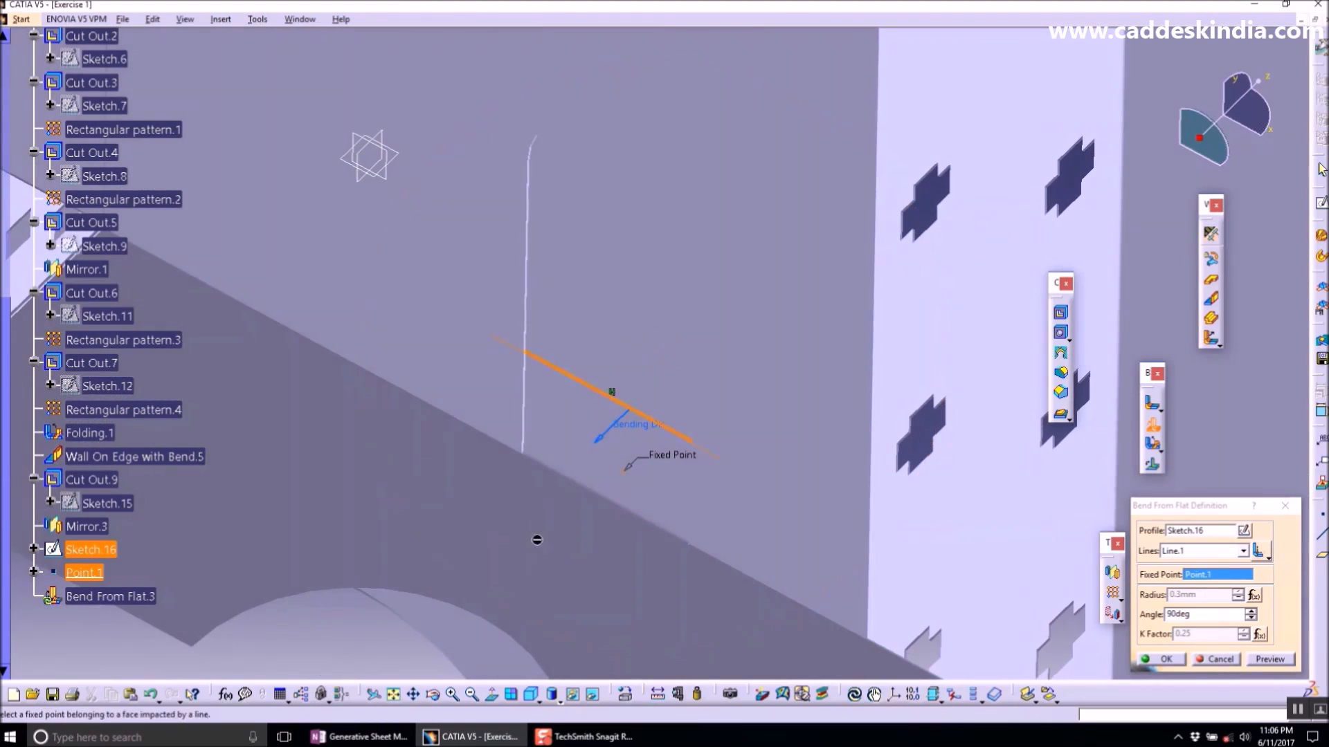
{"action": "left_click", "coordinate": [1270, 660]}
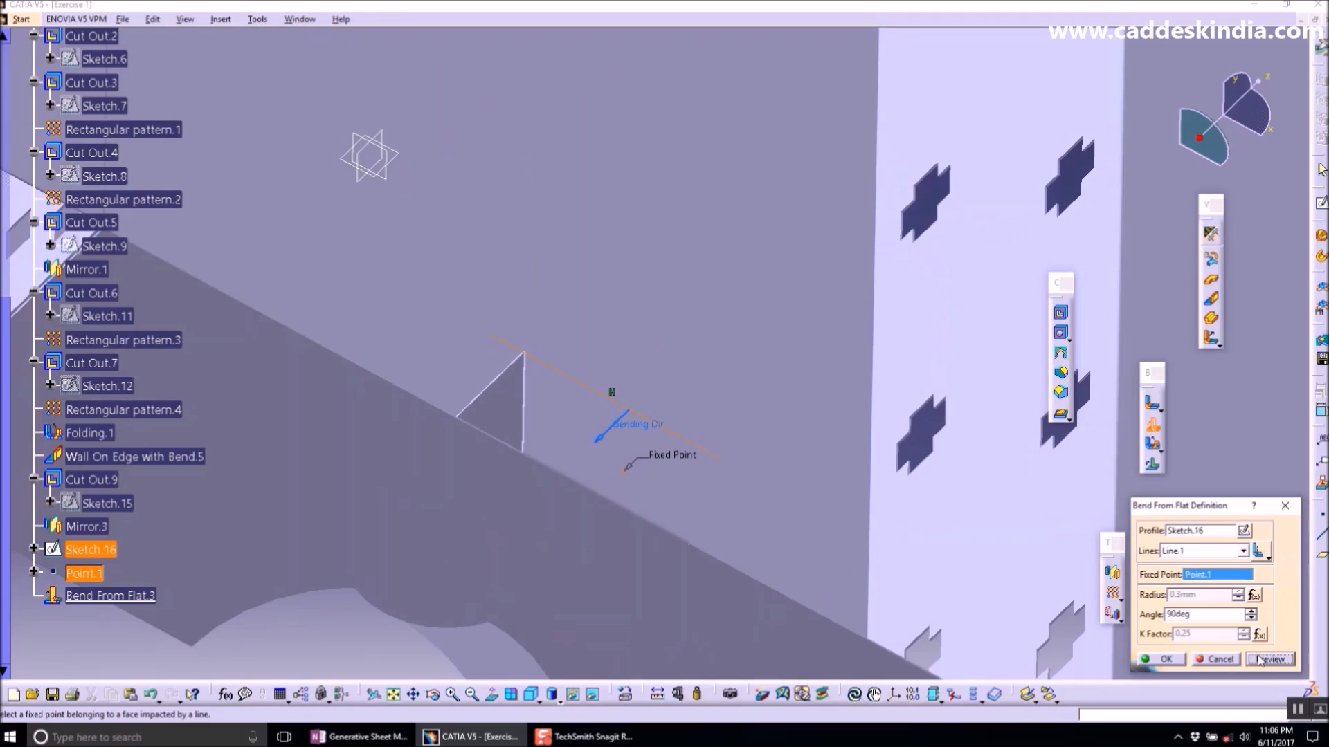
{"action": "left_click", "coordinate": [1182, 663]}
- Hide Point.1, undoing an accidental hide of the part body first
{"action": "middle_click_drag", "start_coordinate": [831, 510], "coordinate": [703, 290]}
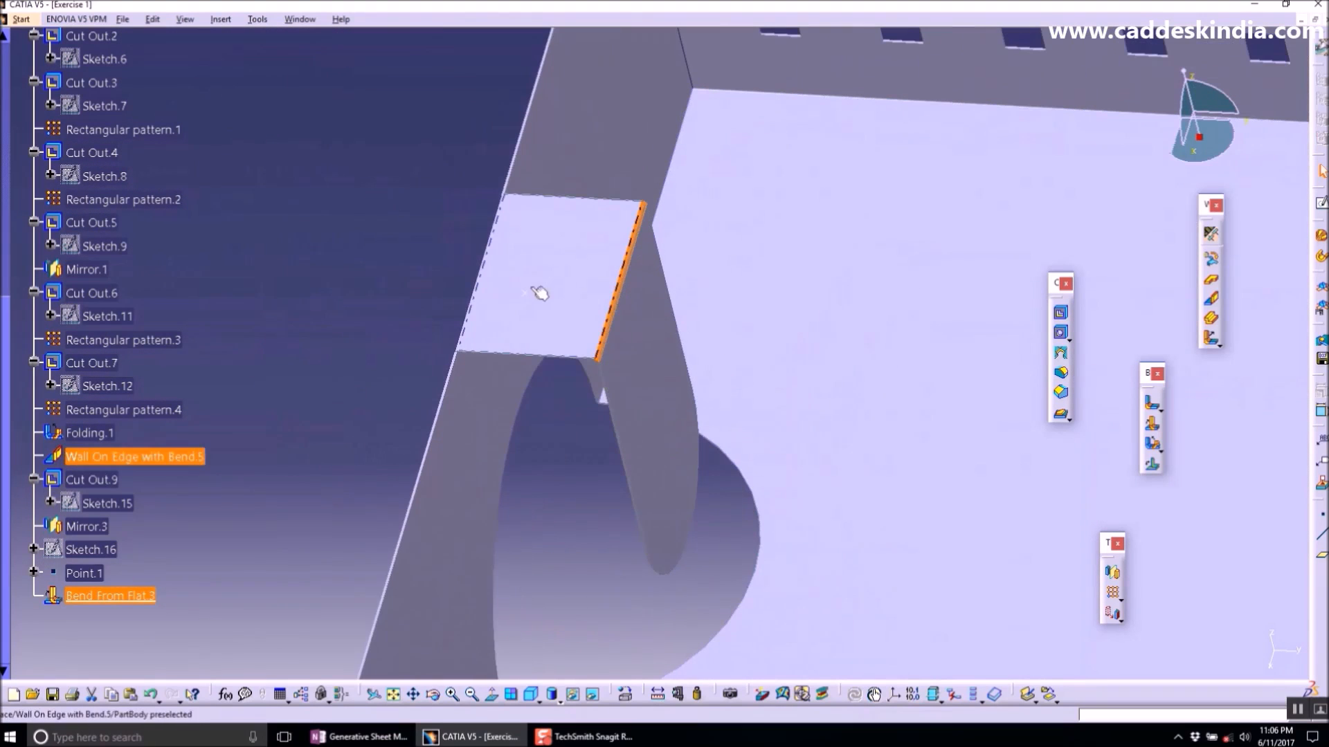
{"action": "right_click", "coordinate": [532, 297]}
{"action": "left_click", "coordinate": [556, 333]}
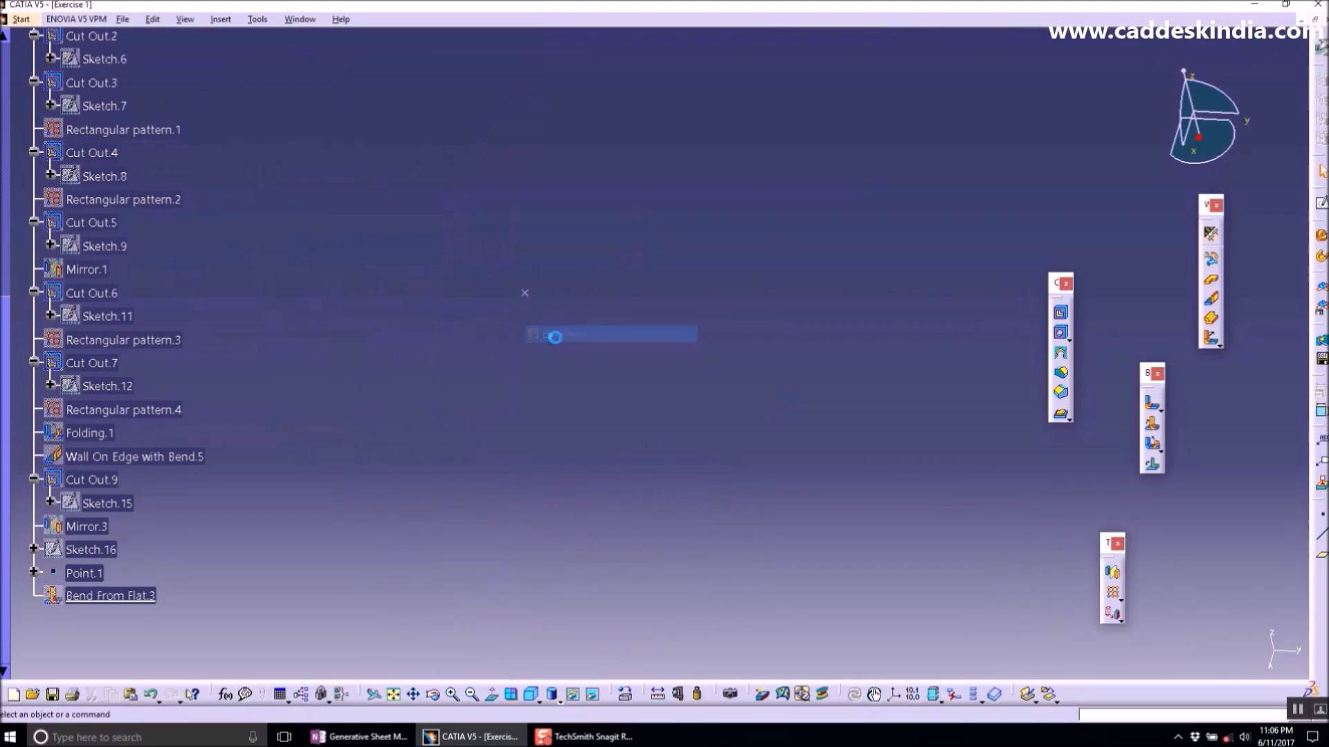
{"action": "key", "text": "ctrl+z"}
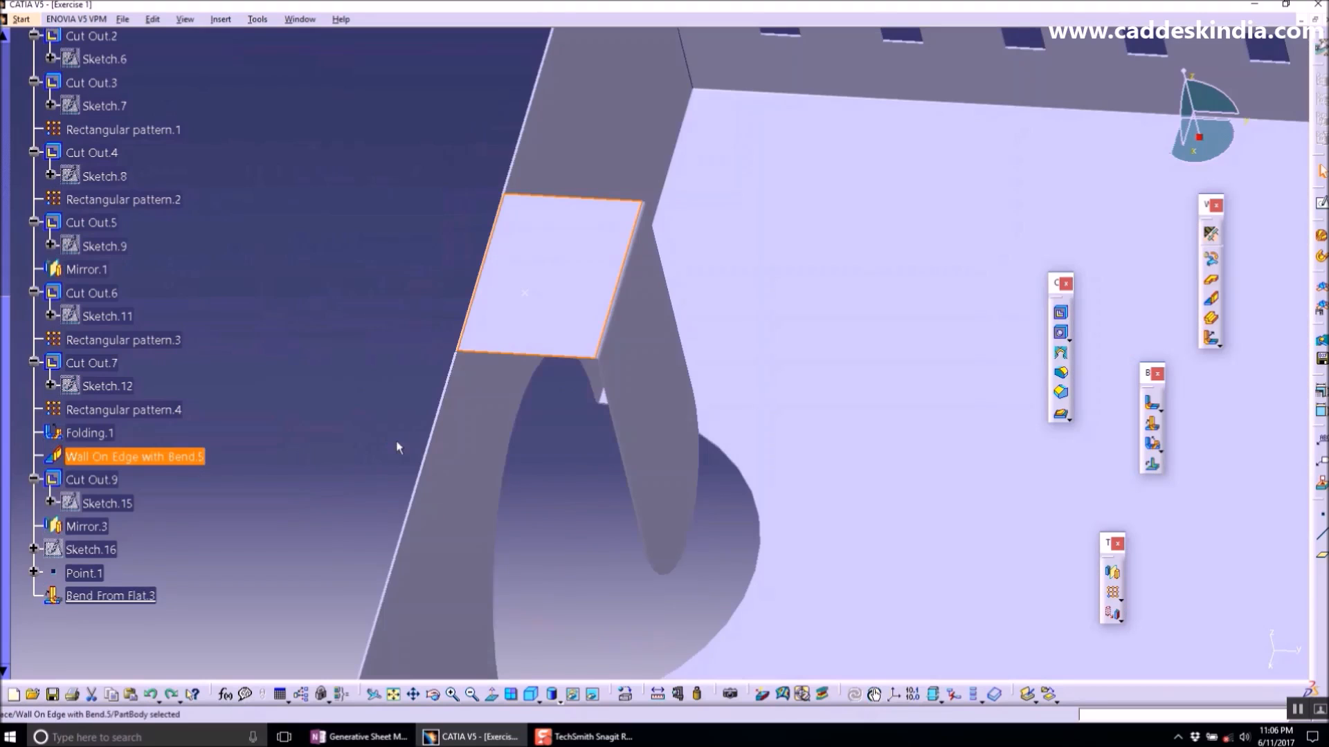
{"action": "right_click", "coordinate": [528, 296]}
{"action": "left_click", "coordinate": [550, 335]}
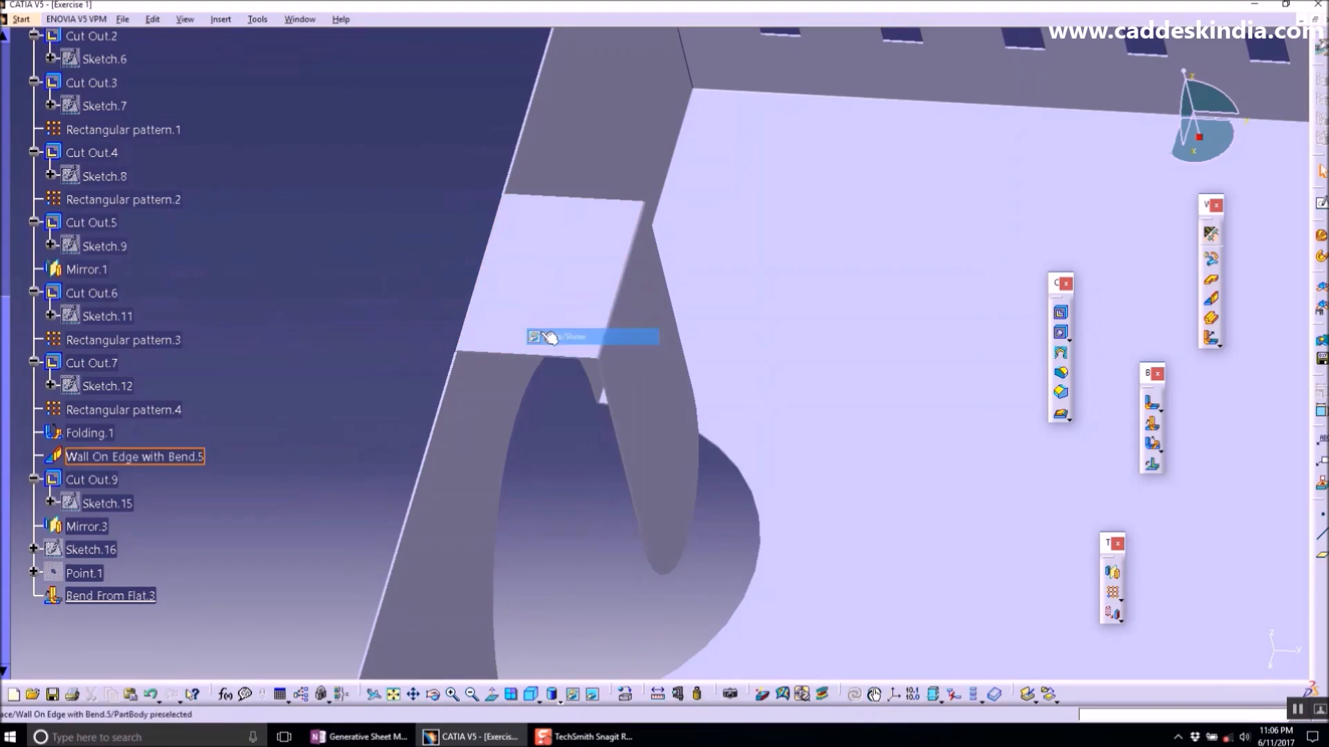
- Create a point on the face of the other tab wall
{"action": "middle_click_drag", "start_coordinate": [715, 397], "coordinate": [766, 424]}
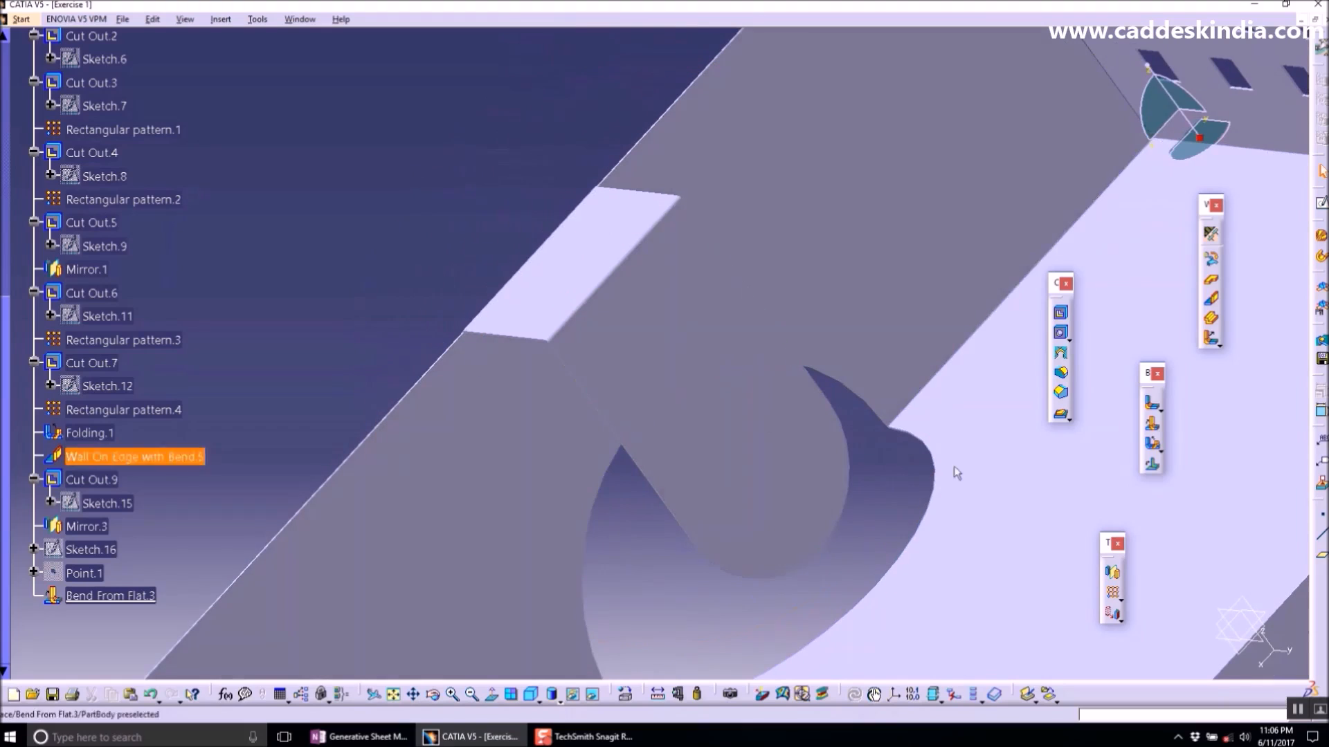
{"action": "left_click", "coordinate": [1322, 517]}
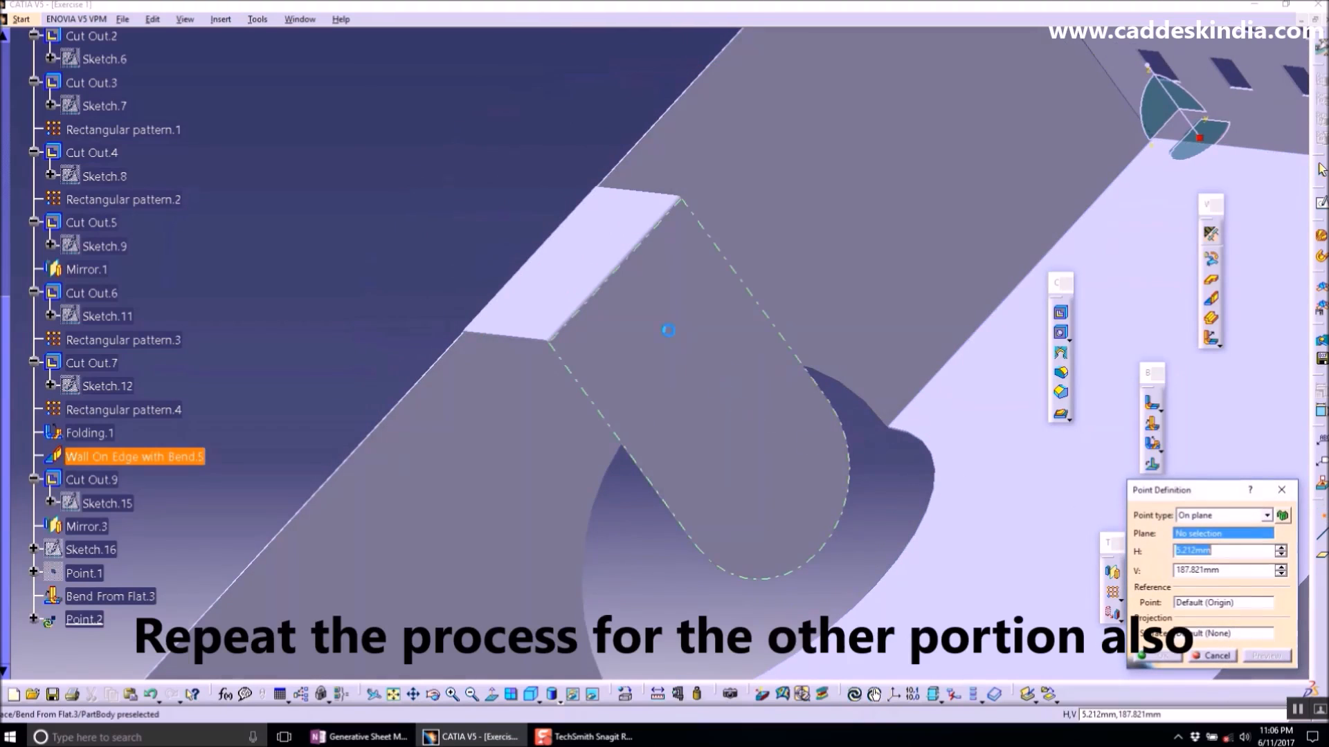
{"action": "left_click", "coordinate": [649, 322]}
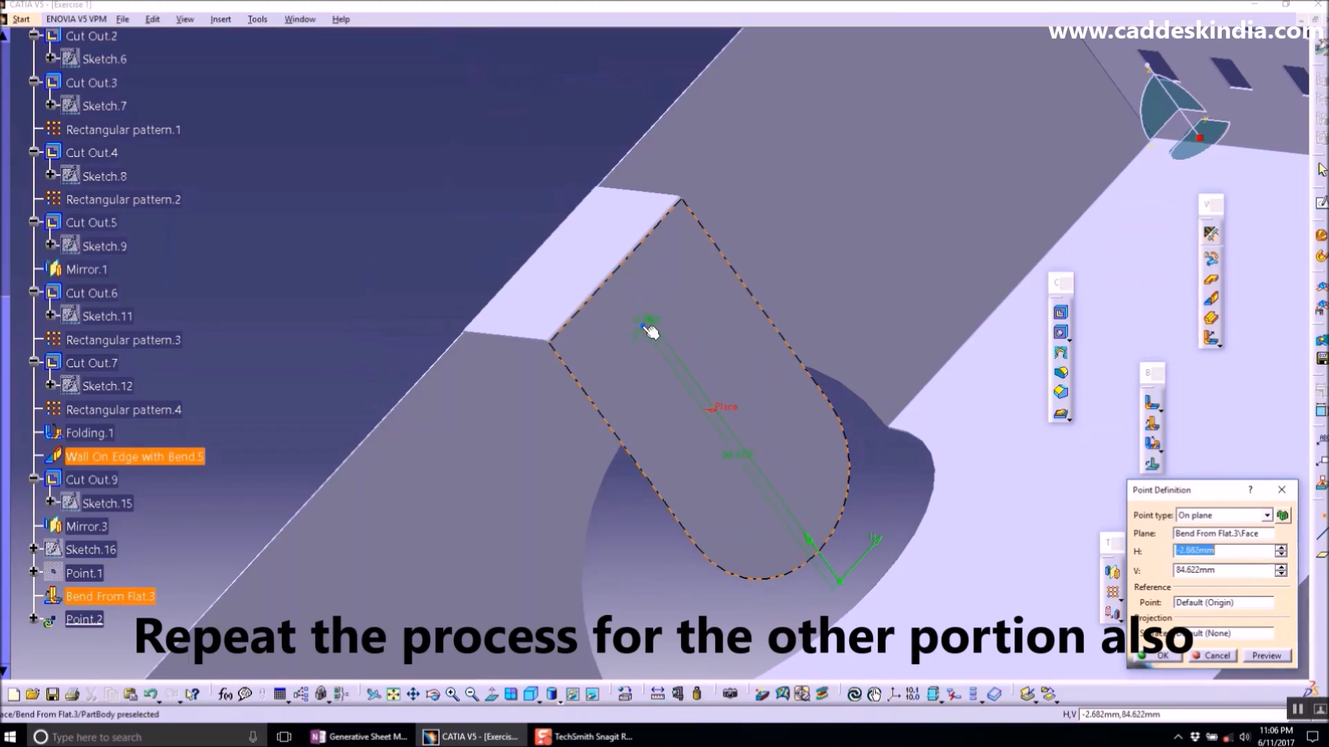
{"action": "left_click", "coordinate": [1148, 660]}
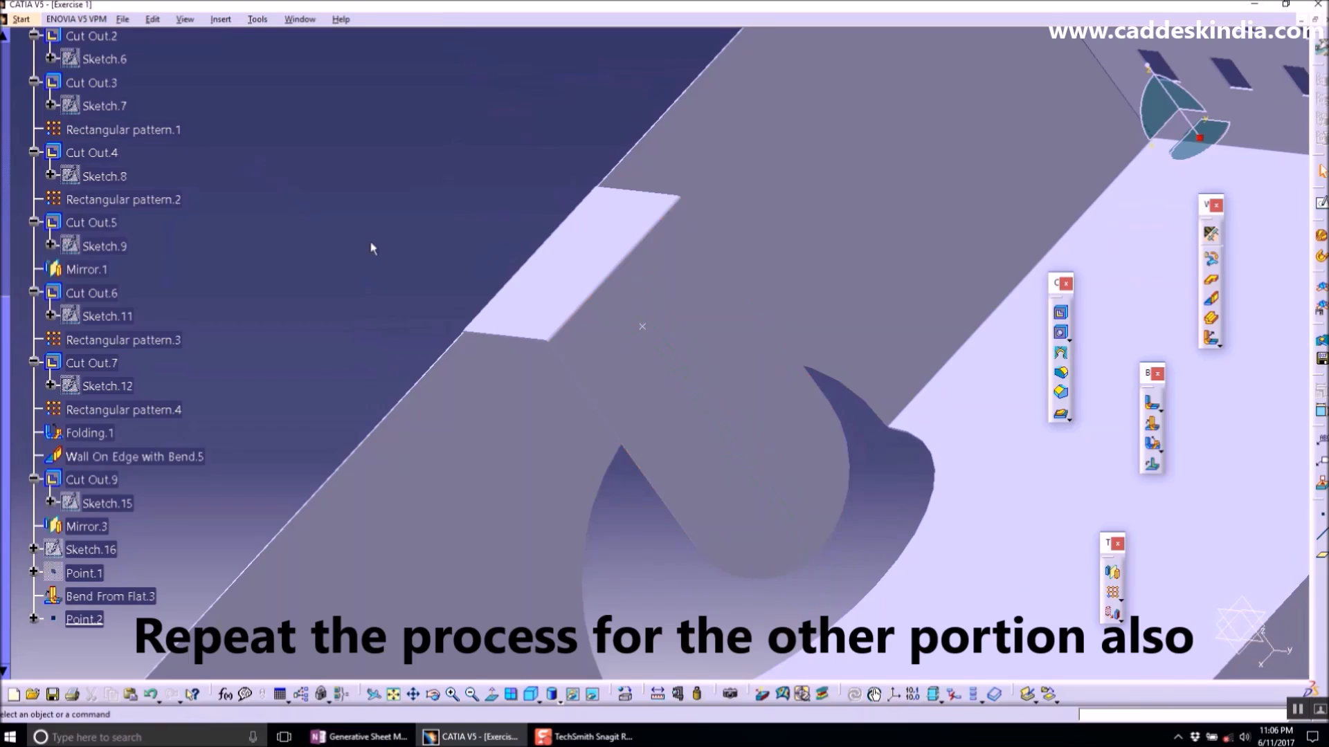
- Open a sketch on the other tab's face and draw a horizontal line across it
{"action": "left_click", "coordinate": [1322, 202]}
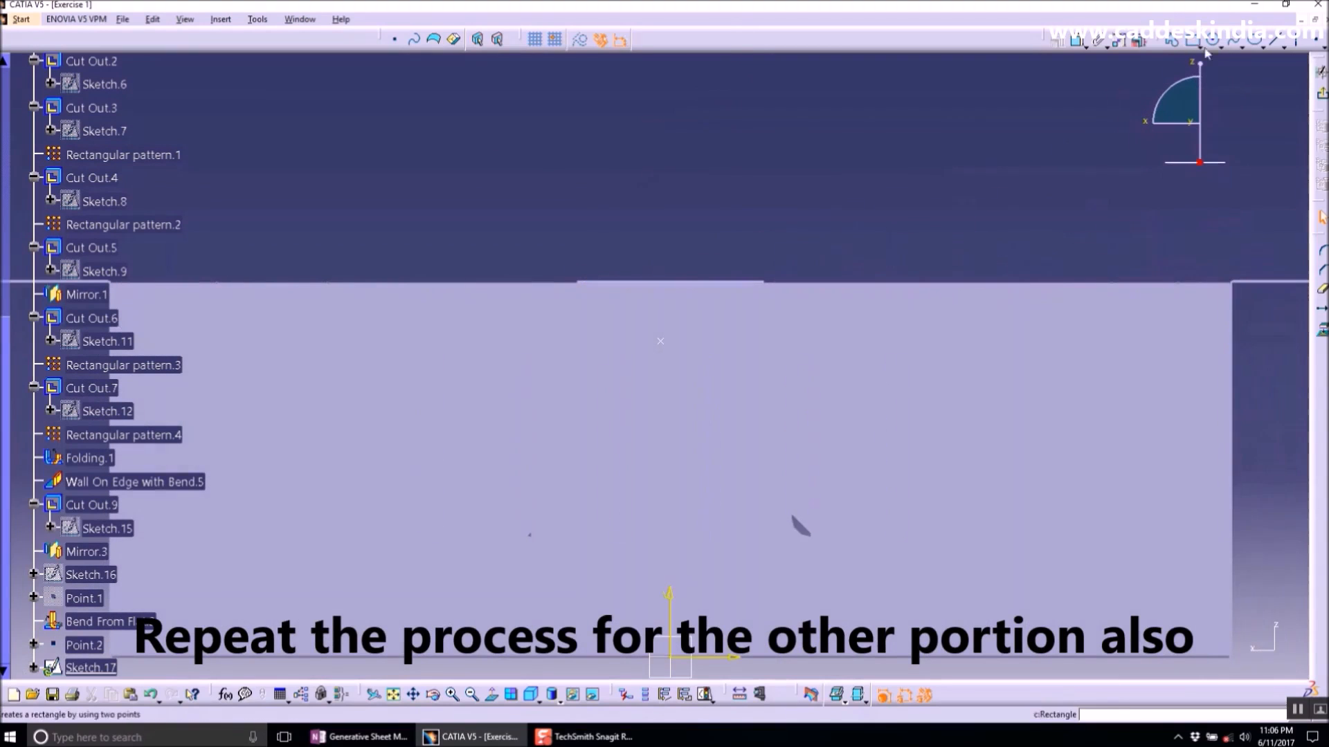
{"action": "left_click", "coordinate": [1273, 40]}
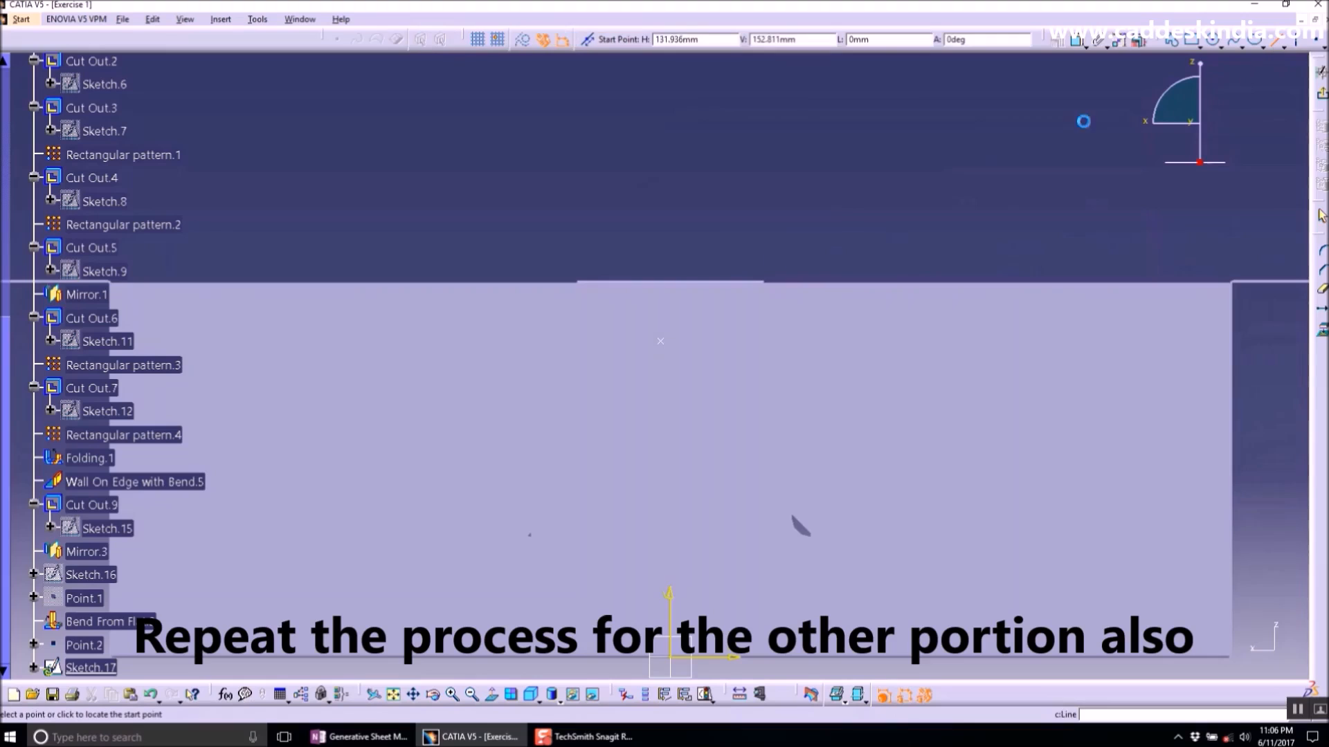
{"action": "left_click", "coordinate": [852, 399]}
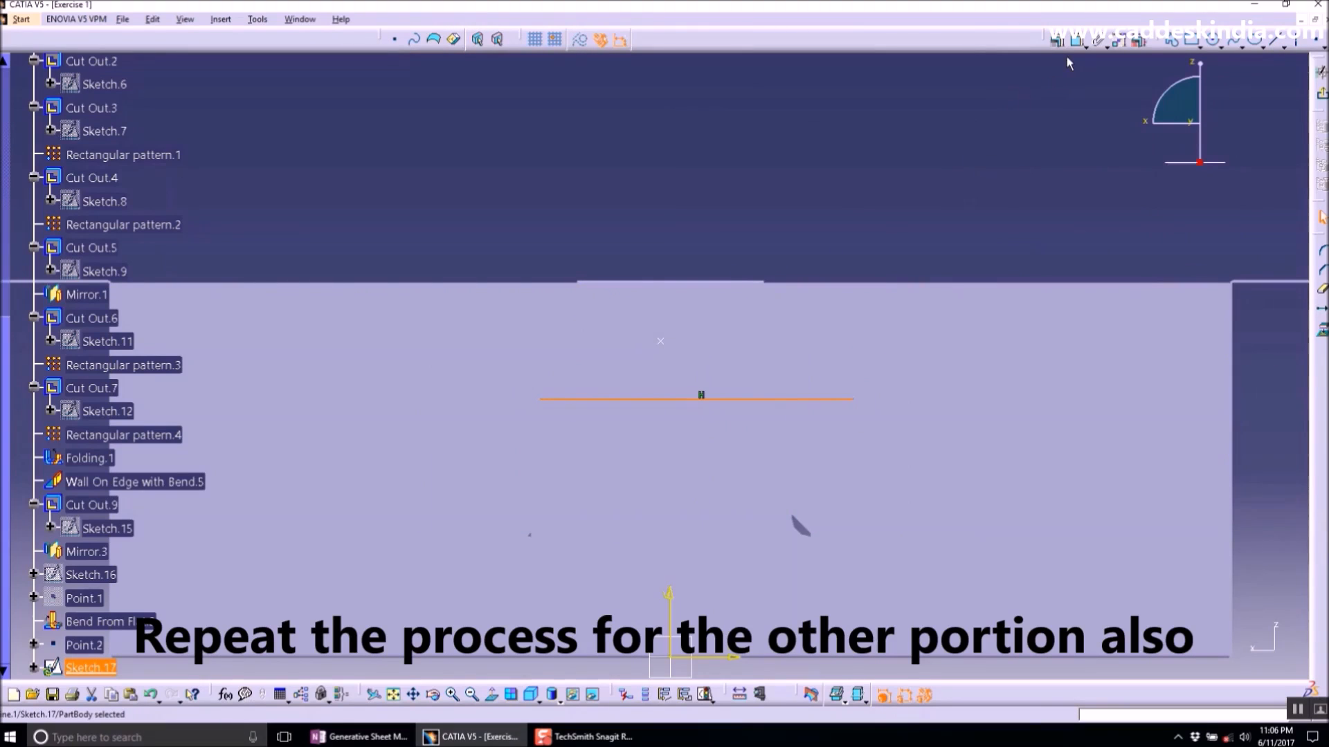
- Dimension the line's distance from the wall's top edge and confirm the value
{"action": "left_click", "coordinate": [1076, 40]}
{"action": "left_click", "coordinate": [820, 284]}
{"action": "left_click", "coordinate": [900, 223]}
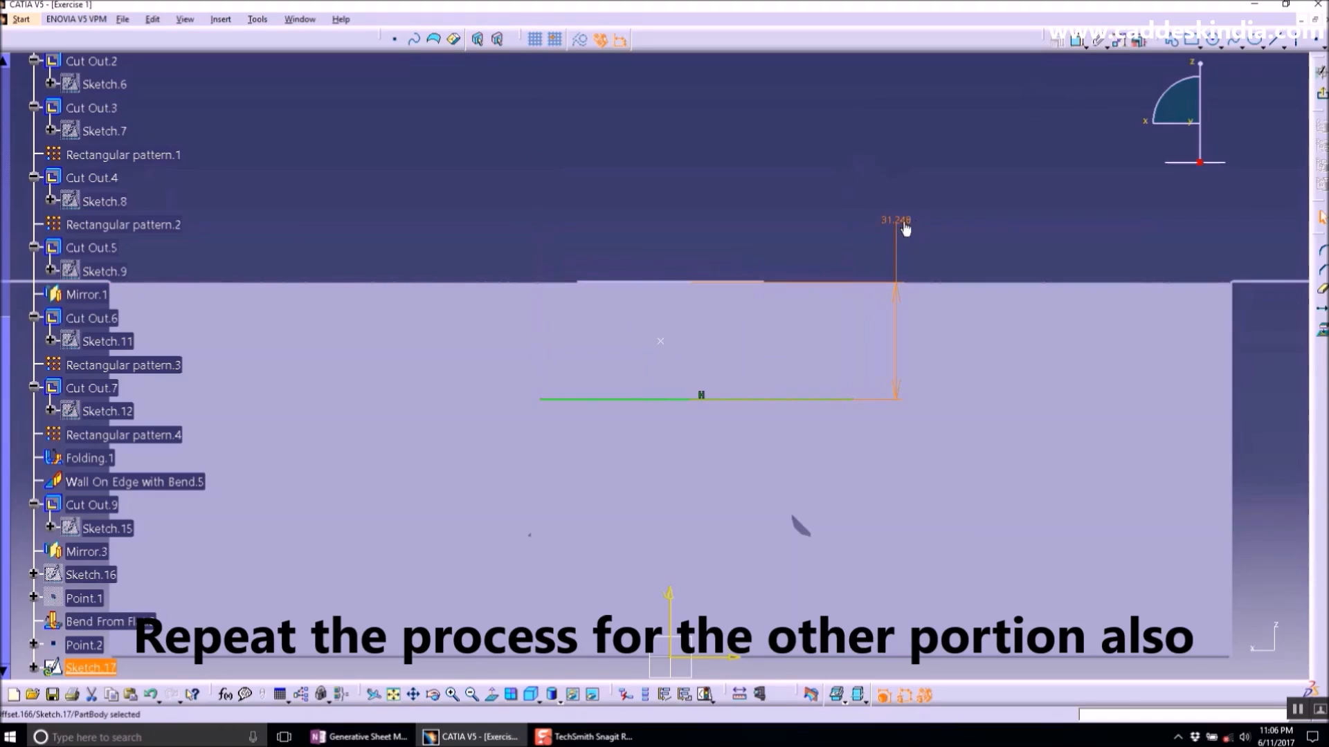
{"action": "double_click", "coordinate": [904, 221]}
{"action": "key", "text": "Return"}
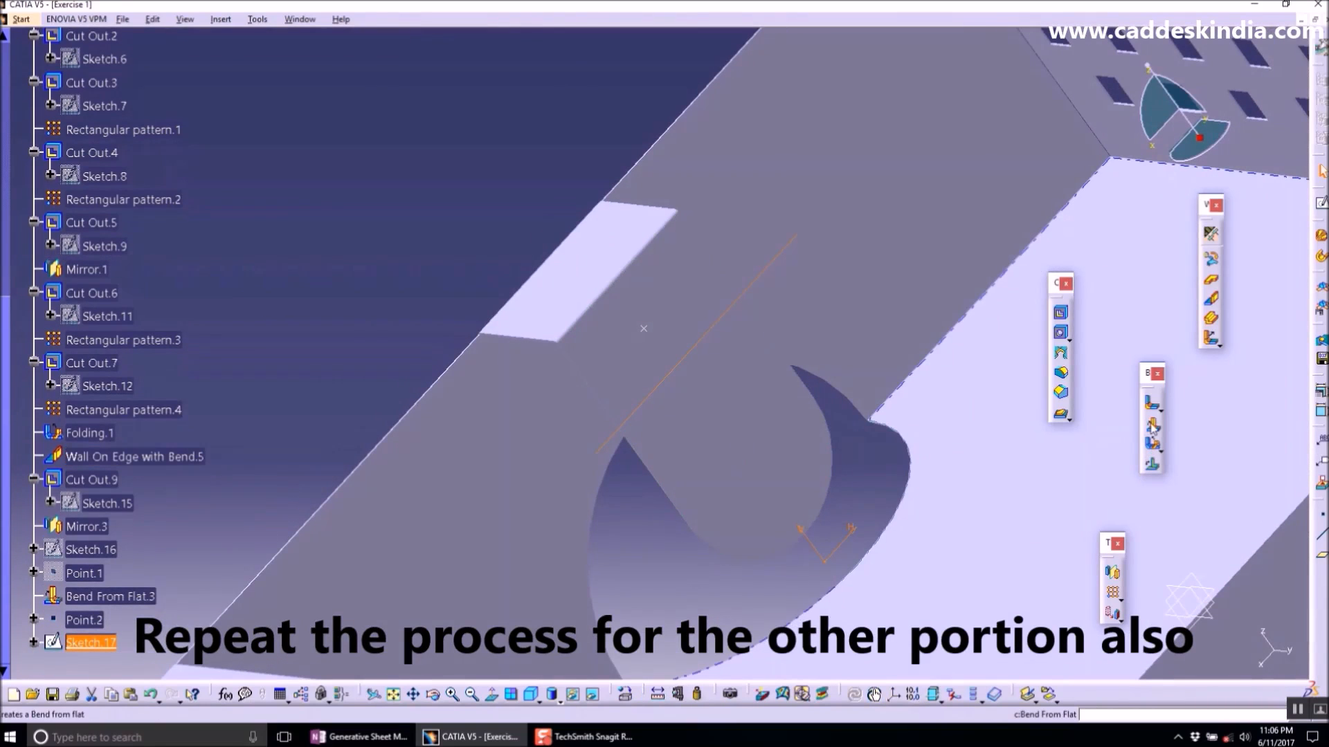
- Create a Bend From Flat on Sketch.17's line with Point.2 as the fixed point, preview and accept
{"action": "left_click", "coordinate": [1151, 423]}
{"action": "left_click", "coordinate": [643, 328]}
{"action": "left_click", "coordinate": [1269, 659]}
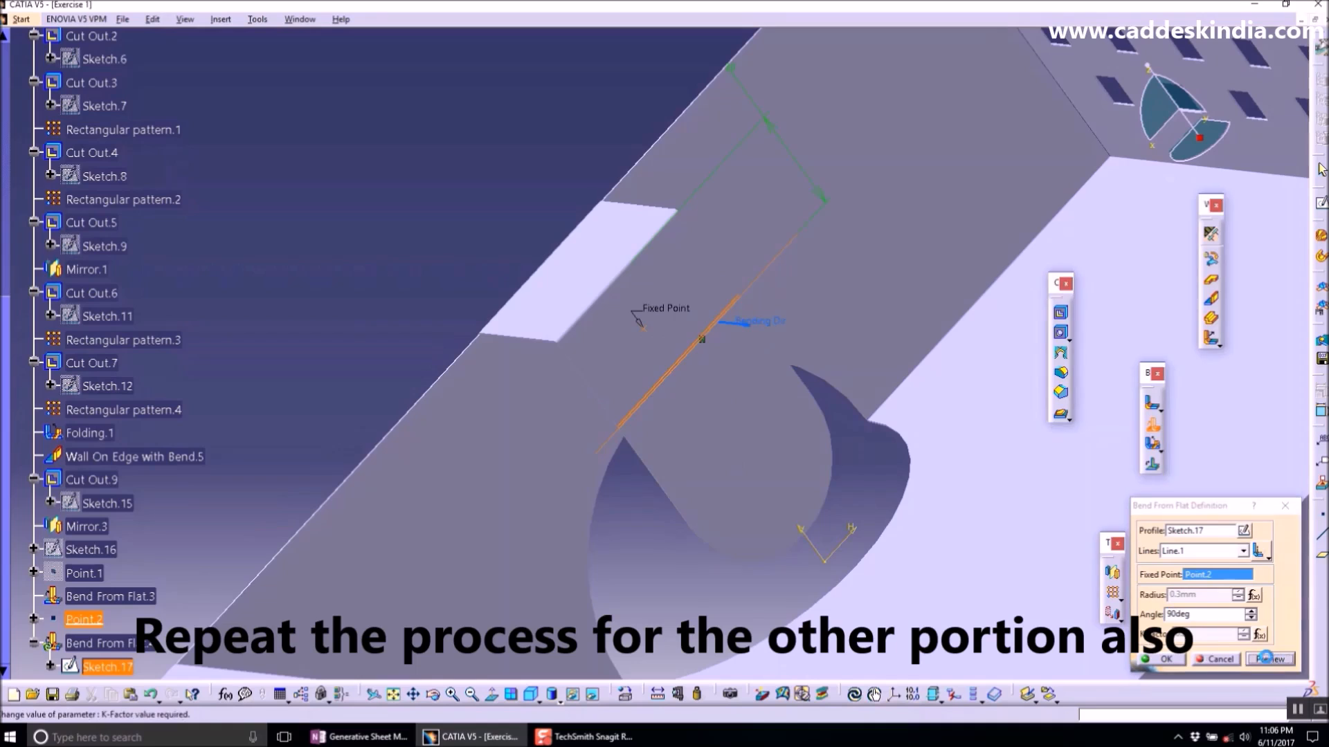
{"action": "left_click", "coordinate": [1165, 659]}
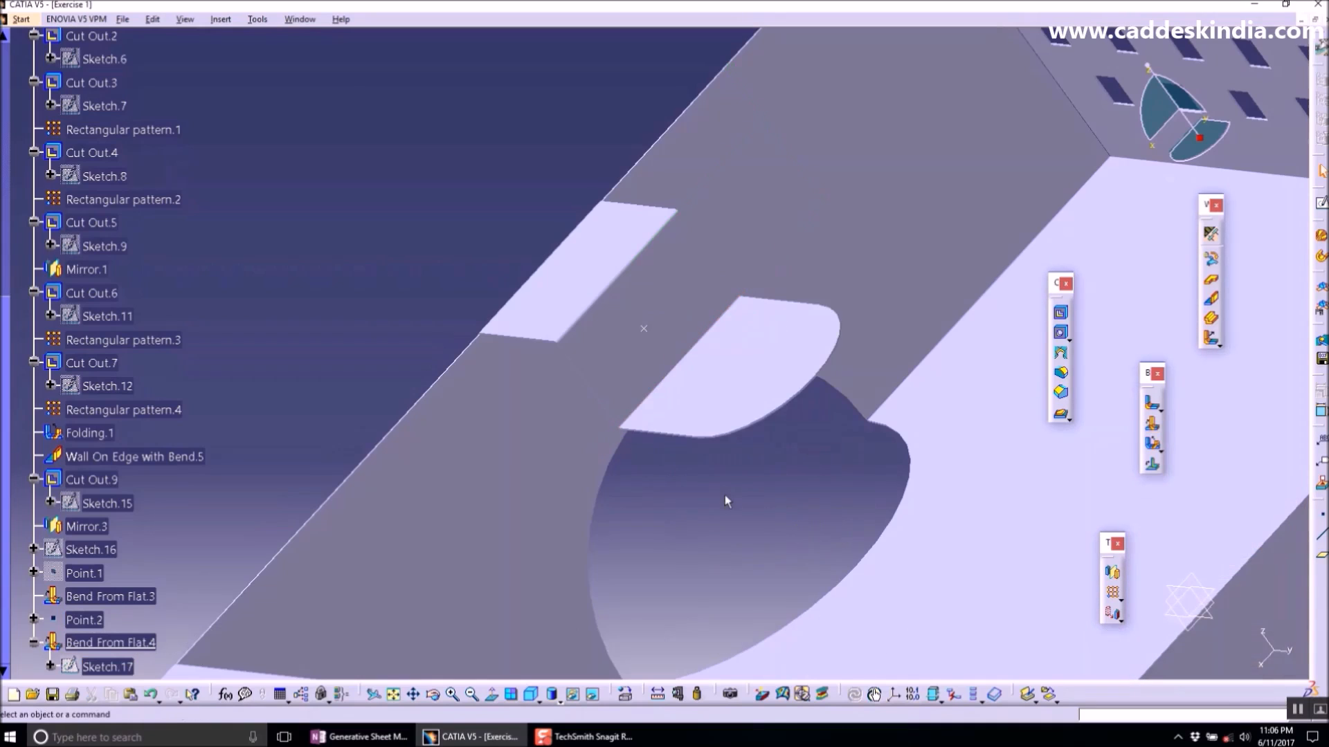
- Hide Point.2 and show the whole tray
{"action": "right_click", "coordinate": [653, 335]}
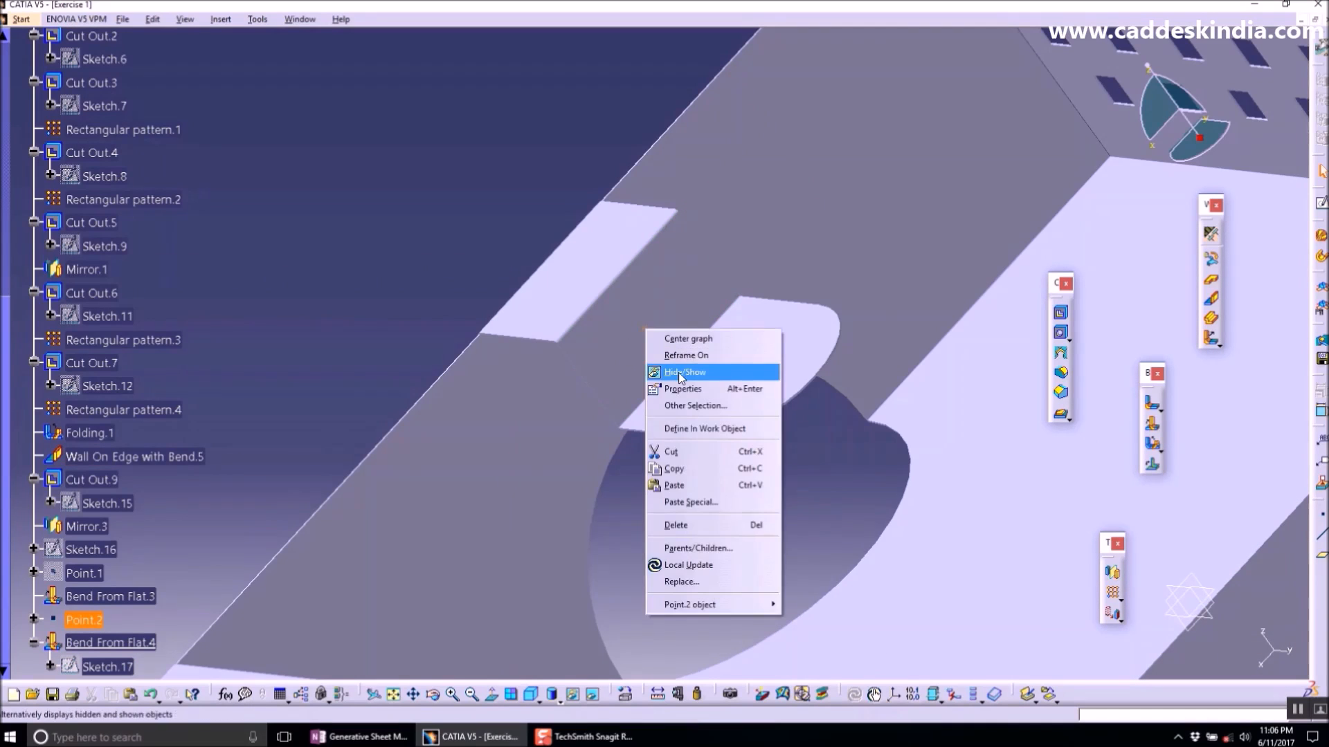
{"action": "left_click", "coordinate": [675, 374]}
{"action": "left_click", "coordinate": [531, 696]}
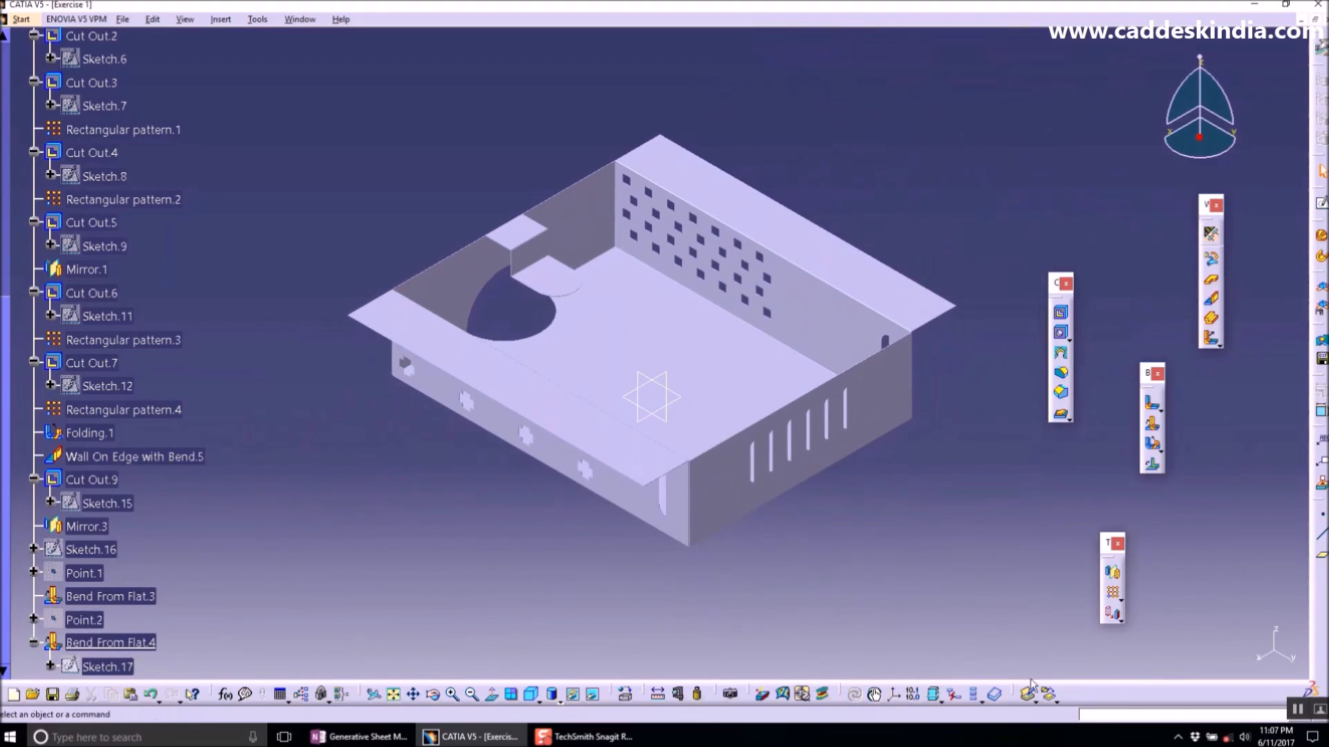
- Switch to OneNote and write "Thanks for watching" on the Generative Sheet Metal page
{"action": "key", "text": "alt+Tab"}
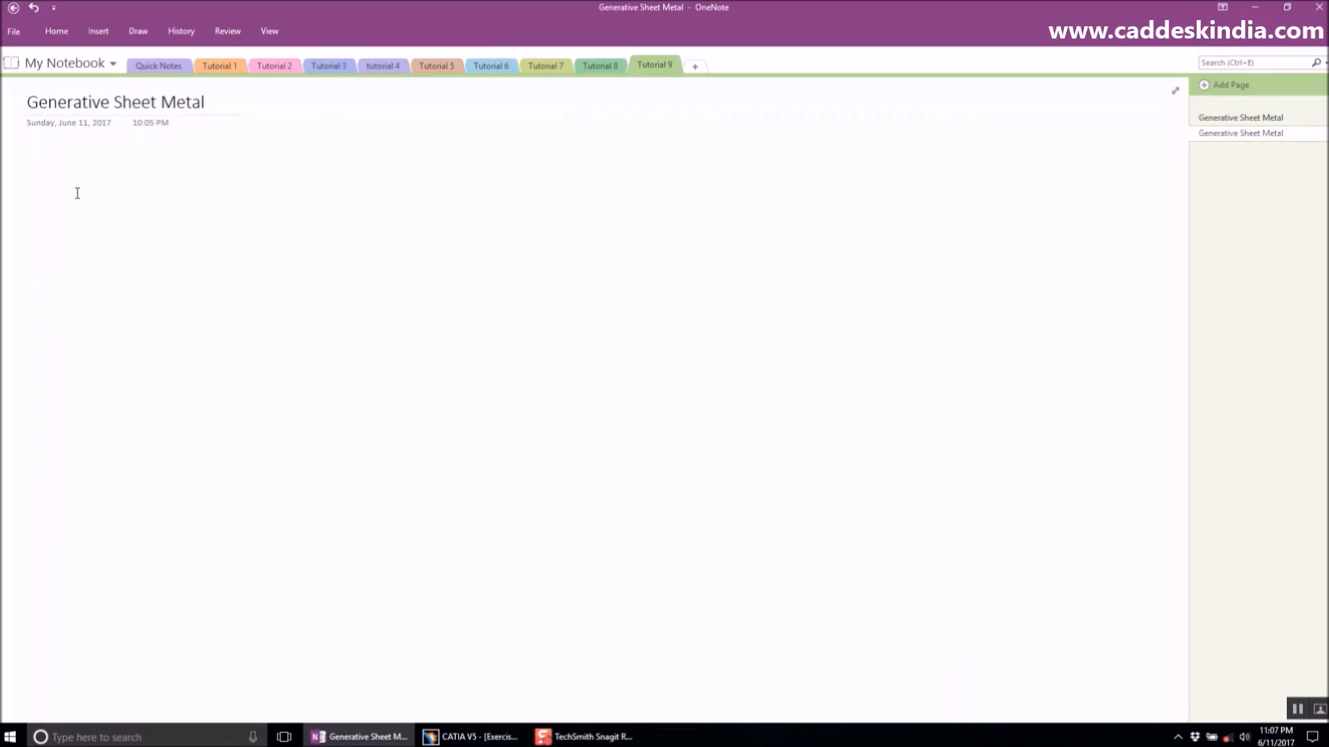
{"action": "type", "text": "Thanks"}
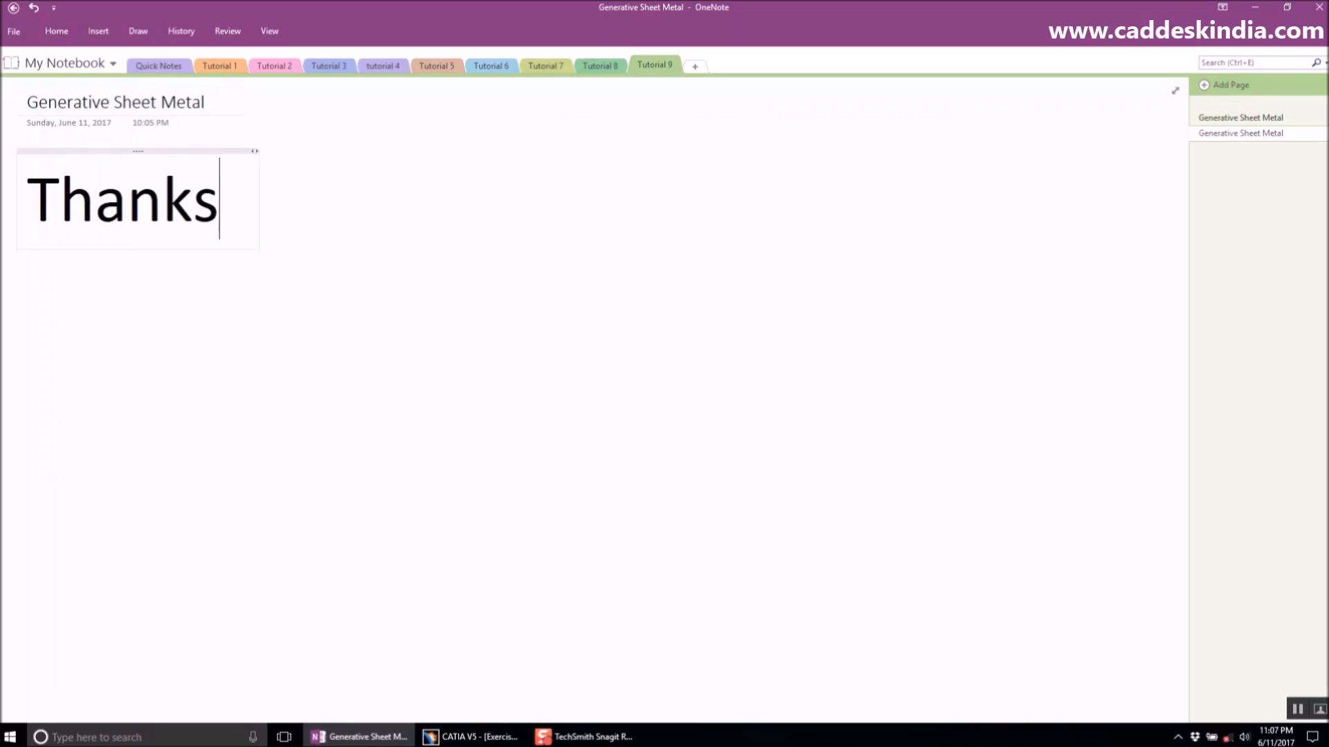
{"action": "type", "text": " for watc"}
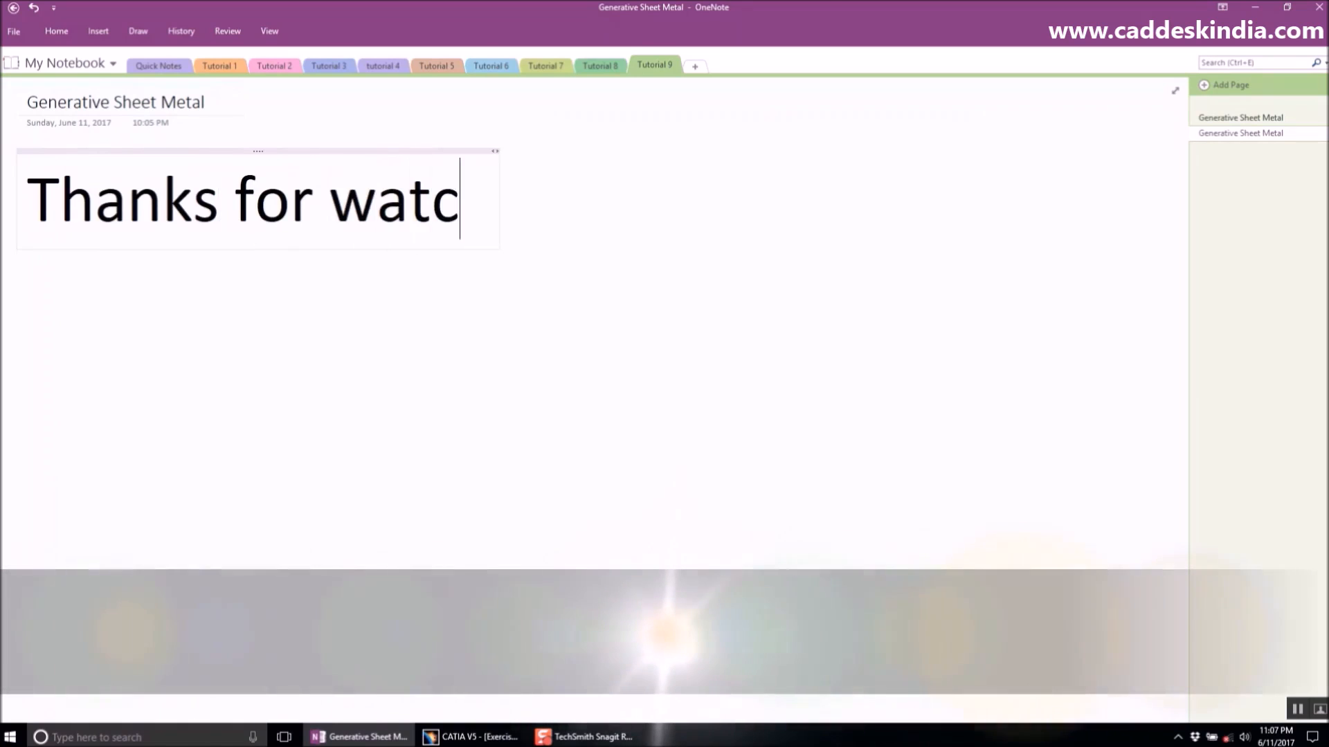
{"action": "type", "text": "hing v"}
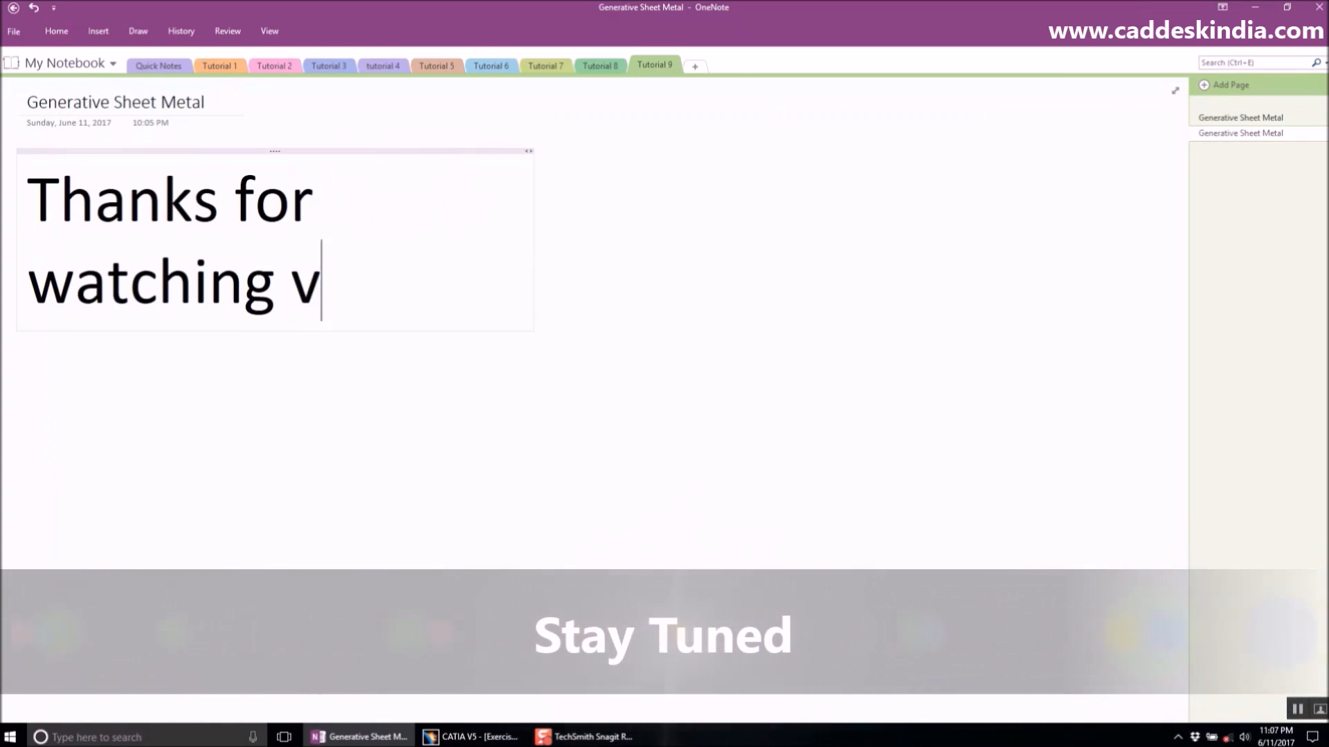
{"action": "type", "text": "ideo tuti"}
- Continue the note so it reads "Thanks for watching video tutorials from CAD DESK"
{"action": "key", "text": "BackSpace"}
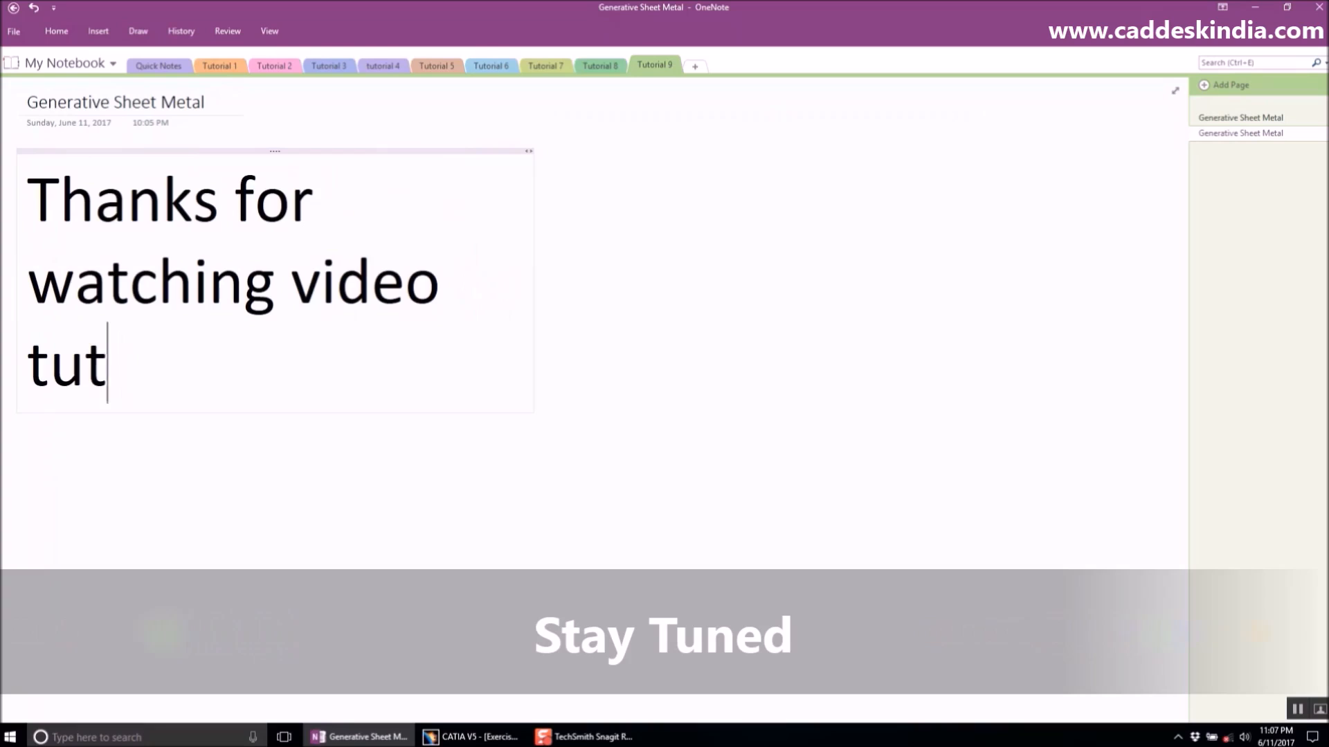
{"action": "type", "text": "orials from CA"}
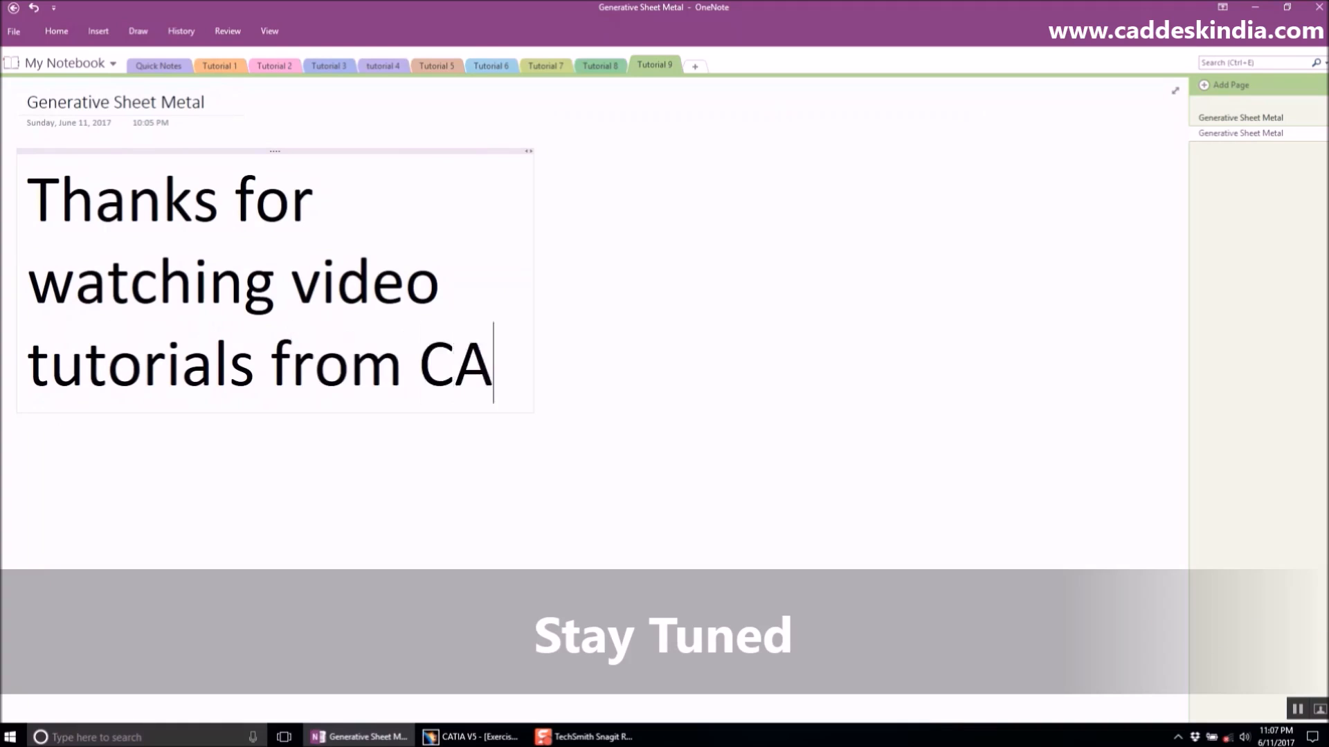
{"action": "type", "text": "D DESK"}
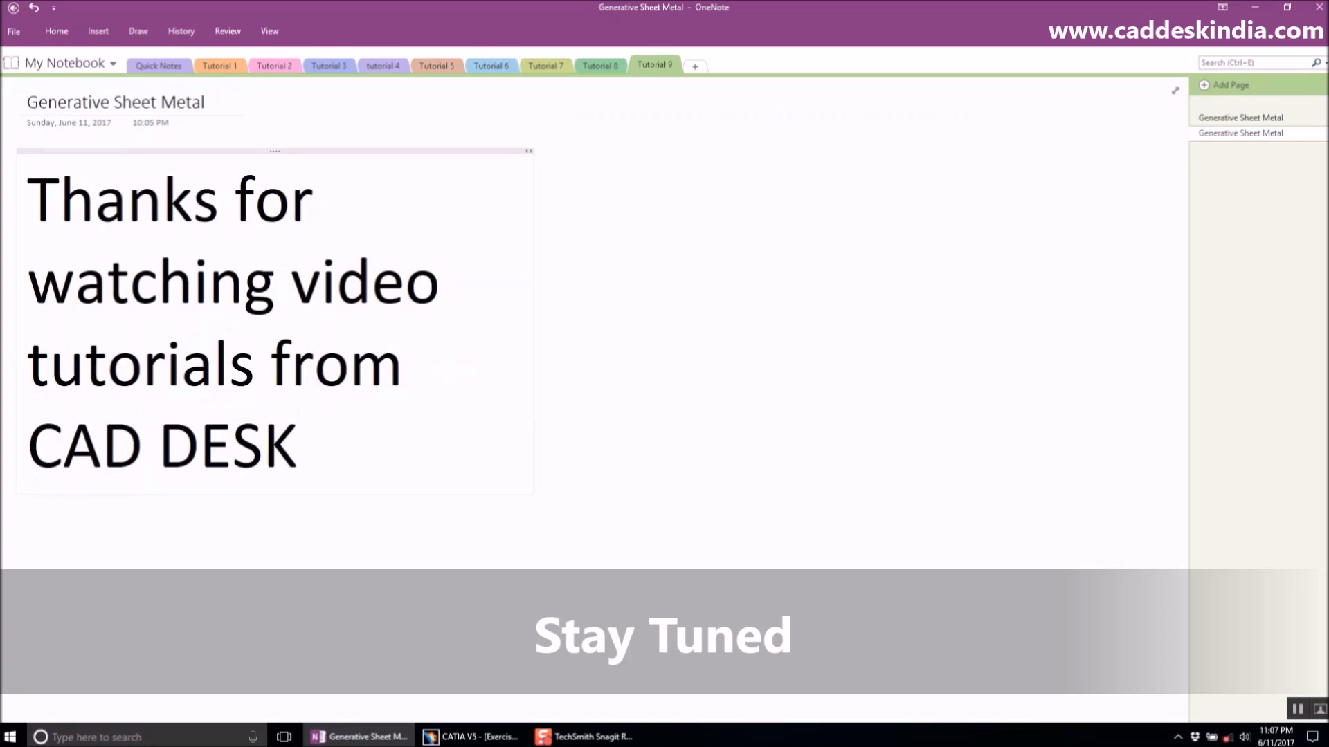
{"action": "type", "text": " Heas"}
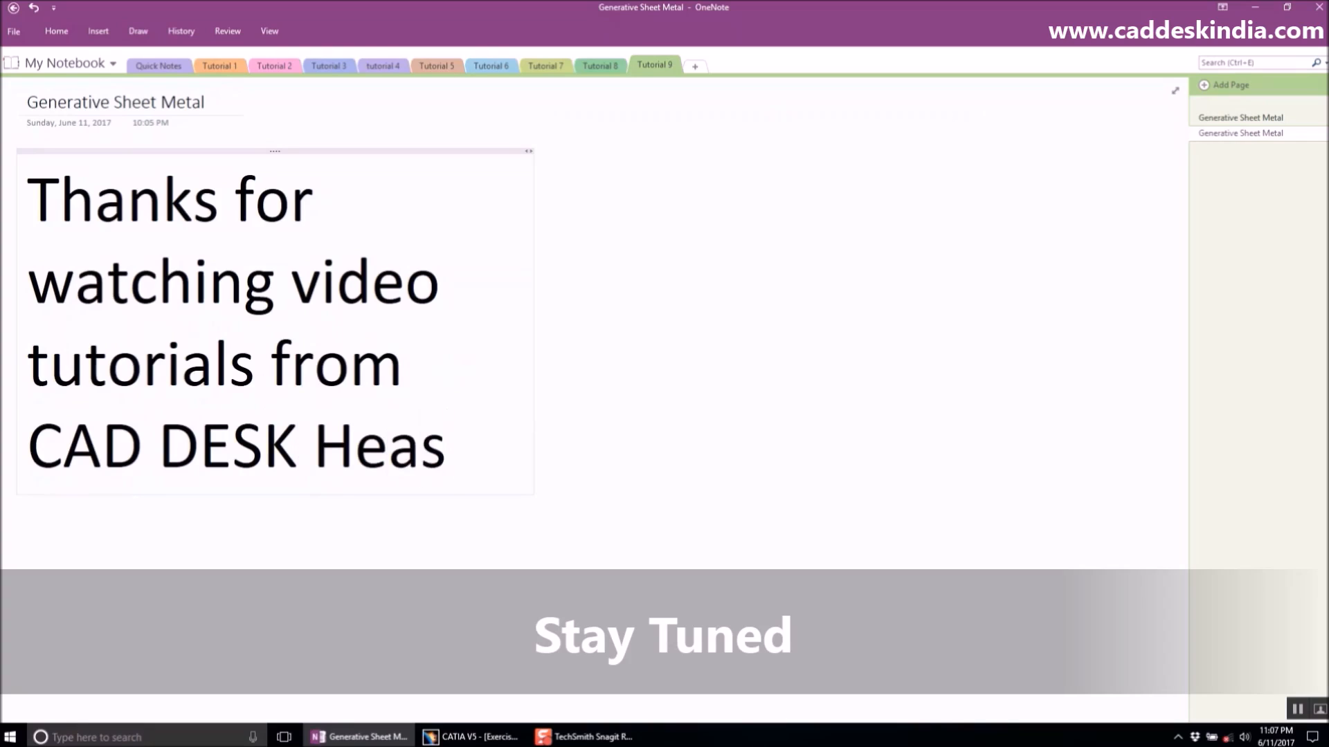
- Finish the note with "Head Office" and add "Stay tuned" on a new line
{"action": "key", "text": "BackSpace"}
{"action": "type", "text": "d Office "}
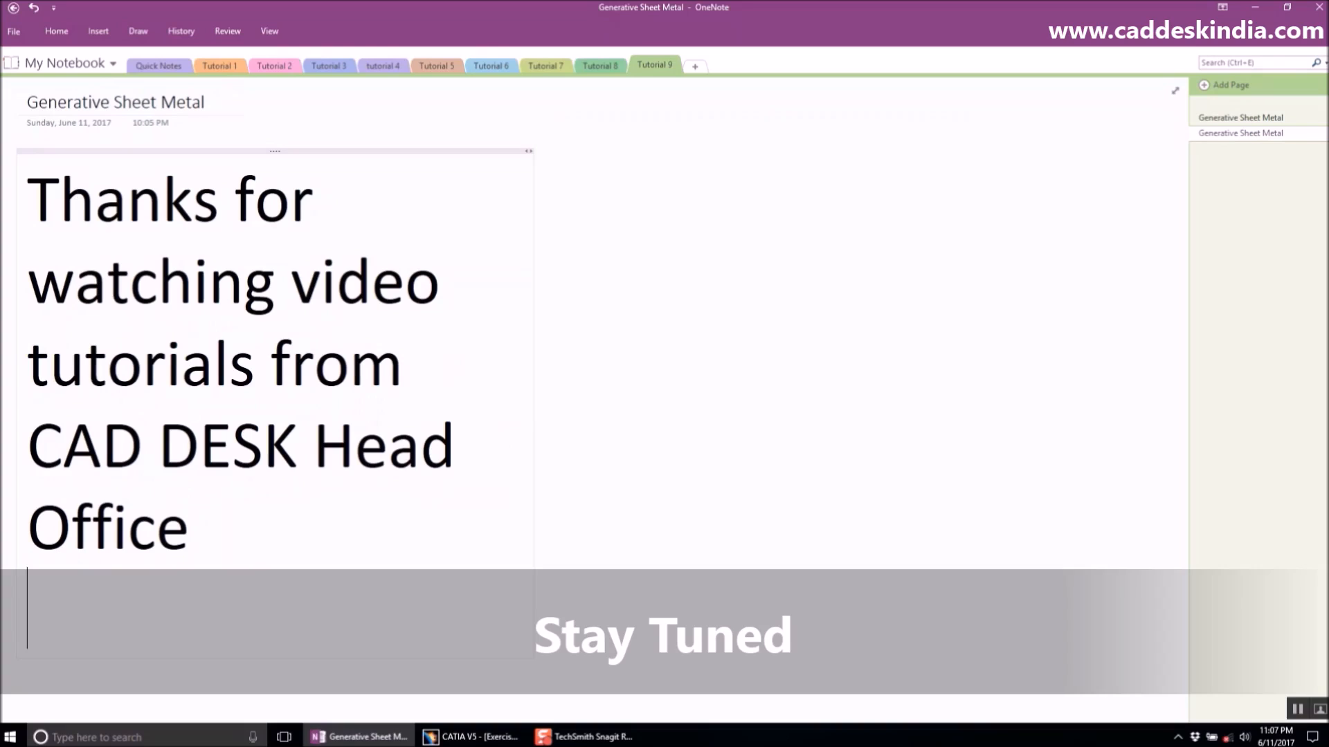
{"action": "type", "text": "Stay tuned."}
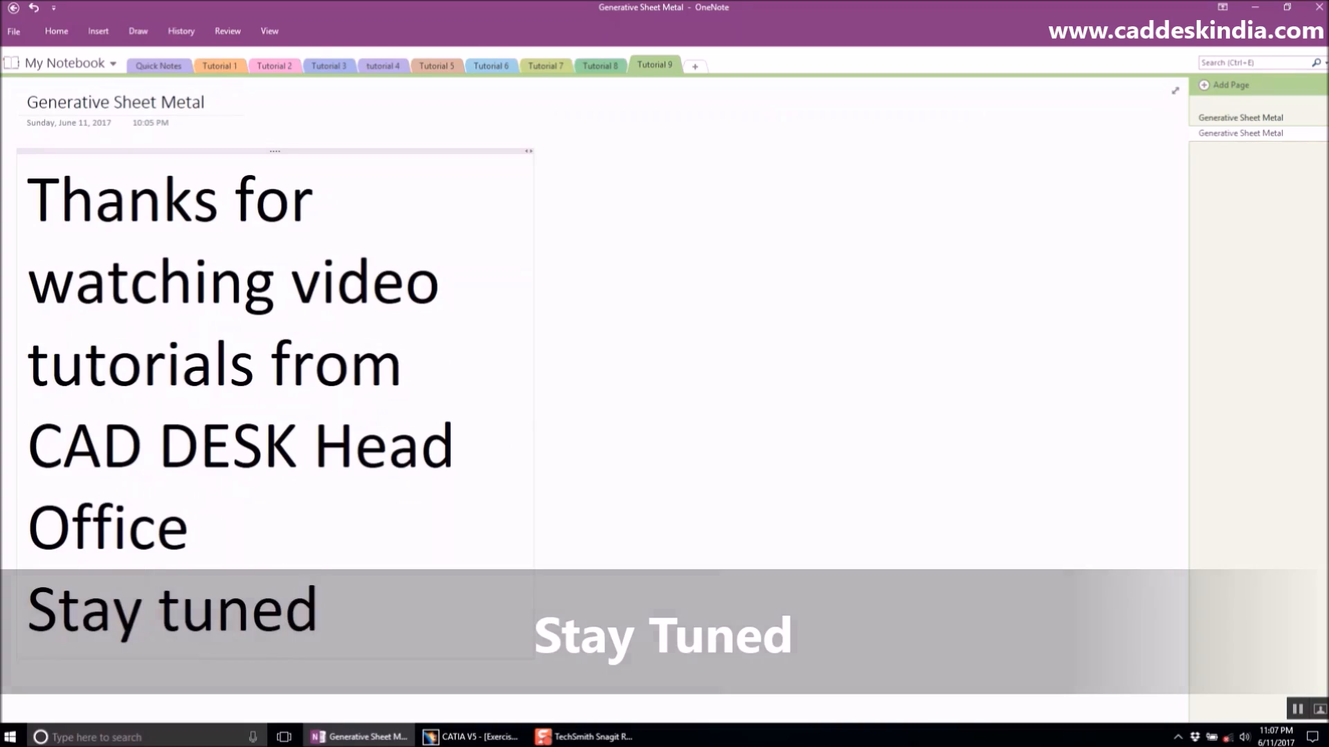